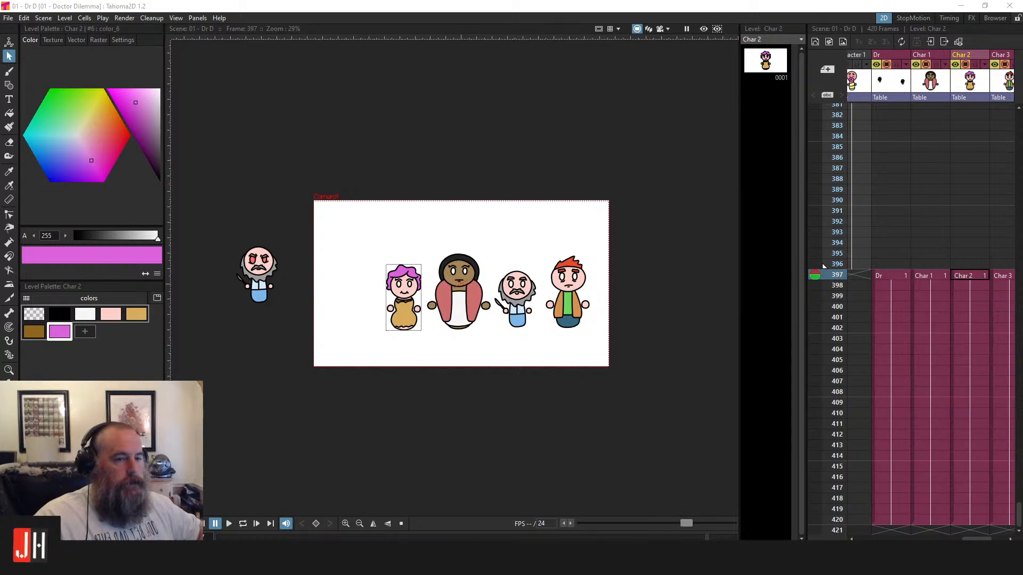
Examine the lined-up characters on the canvas at frame 397
scroll(362, 247, "down", 3)
scroll(436, 278, "up", 5)
left_click_drag(436, 278, 509, 279)
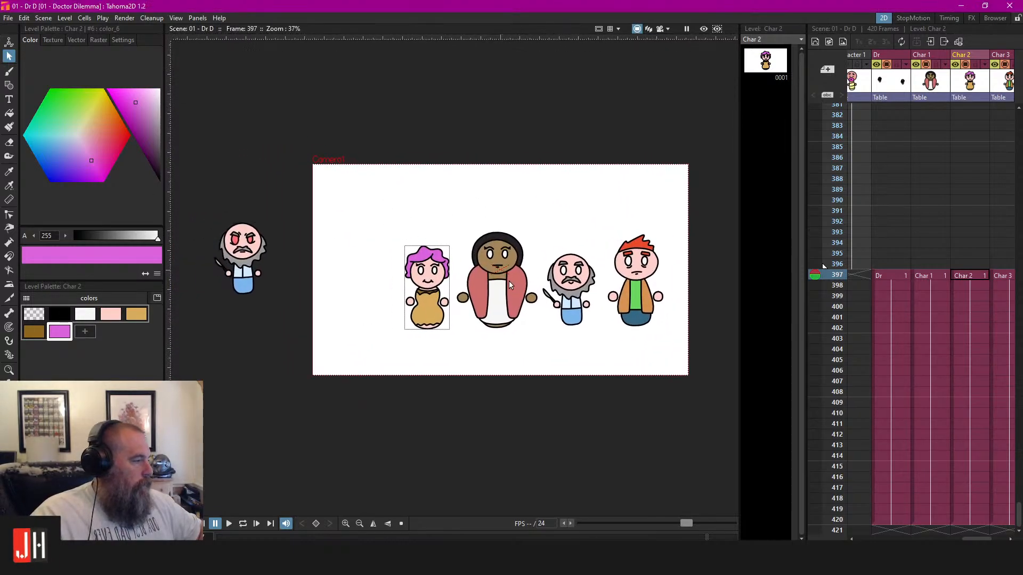
scroll(482, 305, "up", 1)
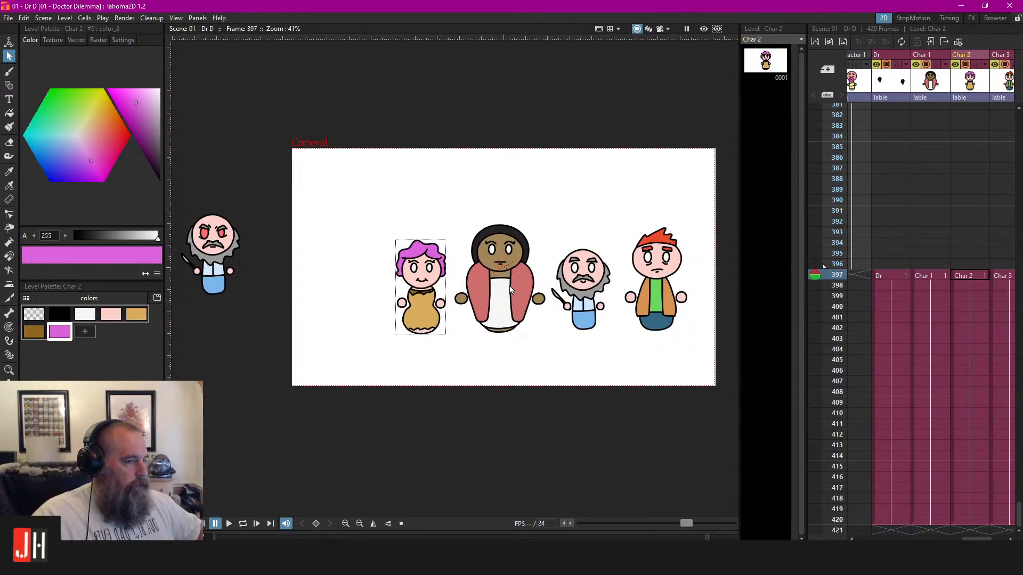
scroll(522, 279, "up", 1)
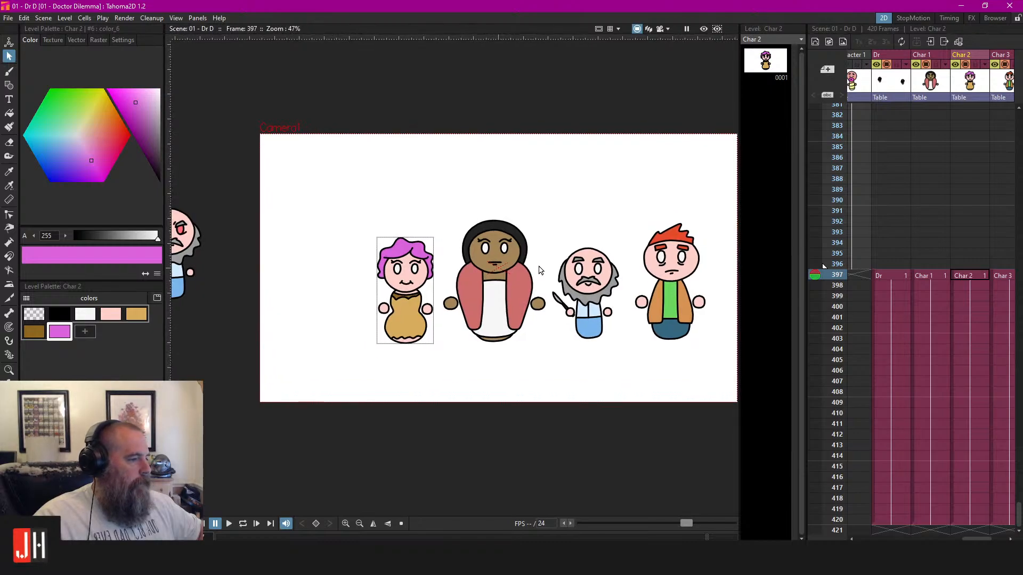
scroll(536, 271, "down", 2)
scroll(536, 271, "down", 1)
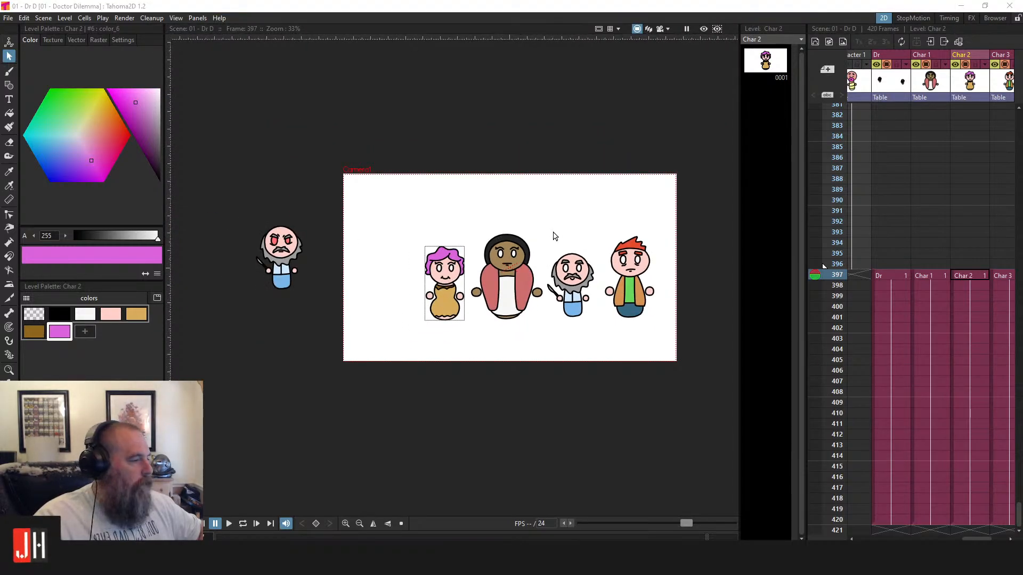
left_click_drag(554, 236, 511, 222)
scroll(448, 256, "up", 4)
scroll(448, 251, "down", 4)
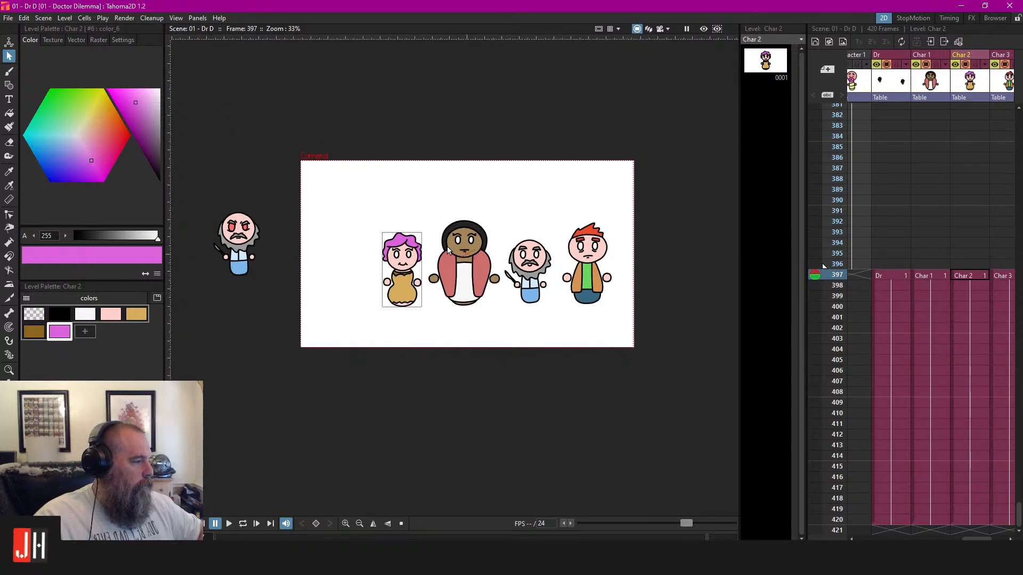
left_click_drag(447, 250, 422, 260)
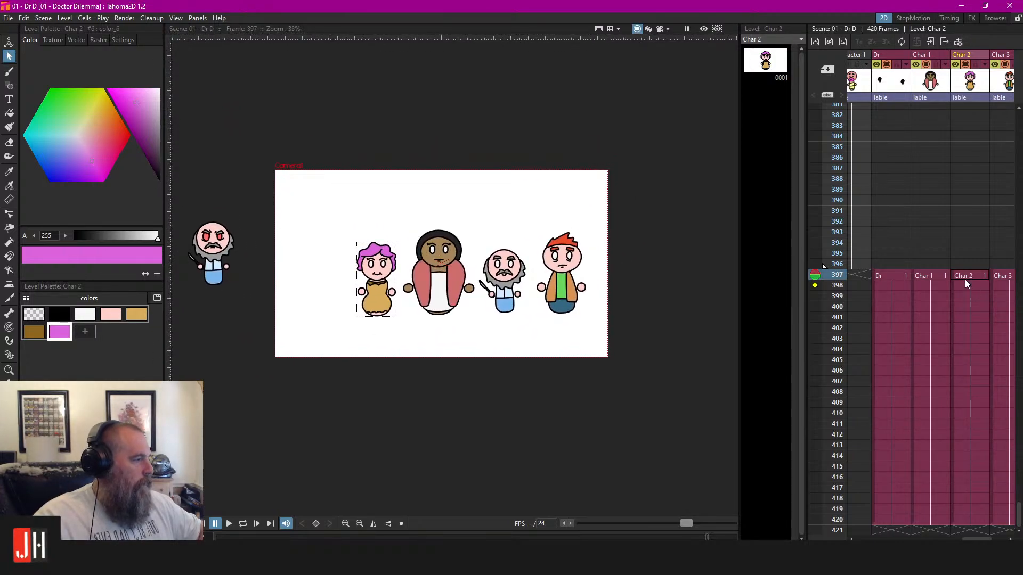
left_click_drag(468, 208, 510, 205)
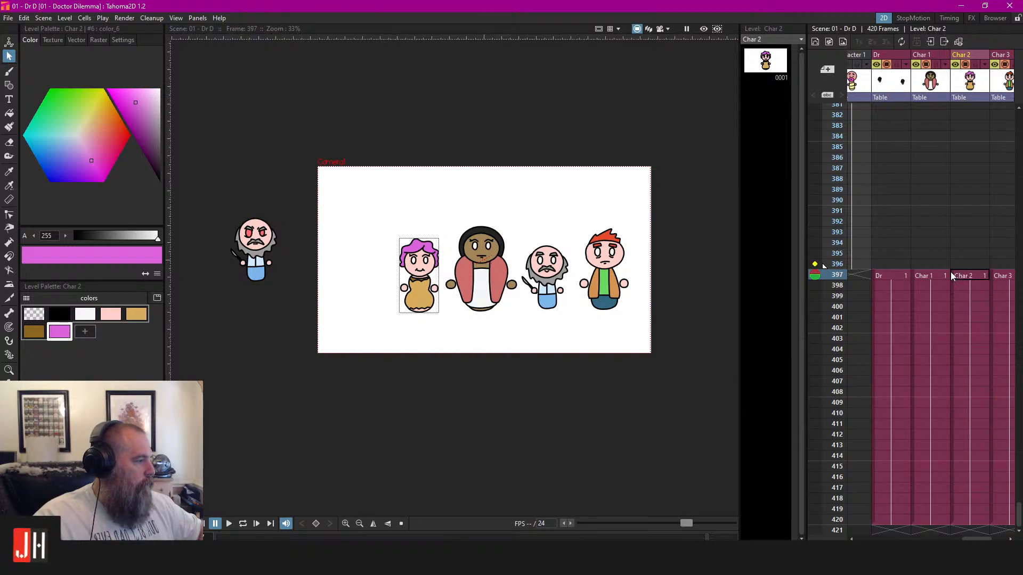
left_click_drag(603, 206, 551, 217)
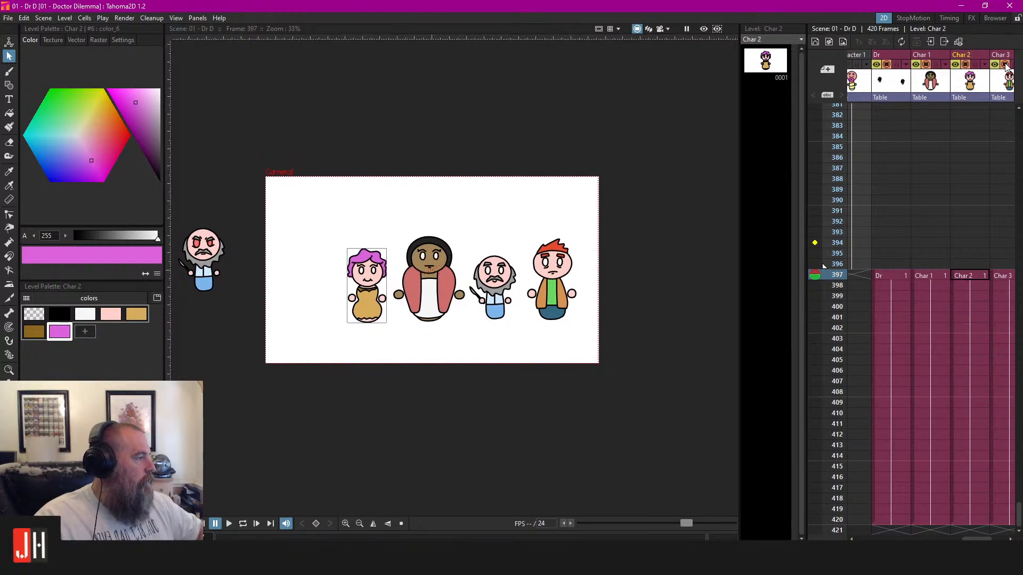
Hide the Char 3, Char 1 and Dr columns on the canvas so that only Char 2 is shown
left_click(1005, 65)
left_click(912, 65)
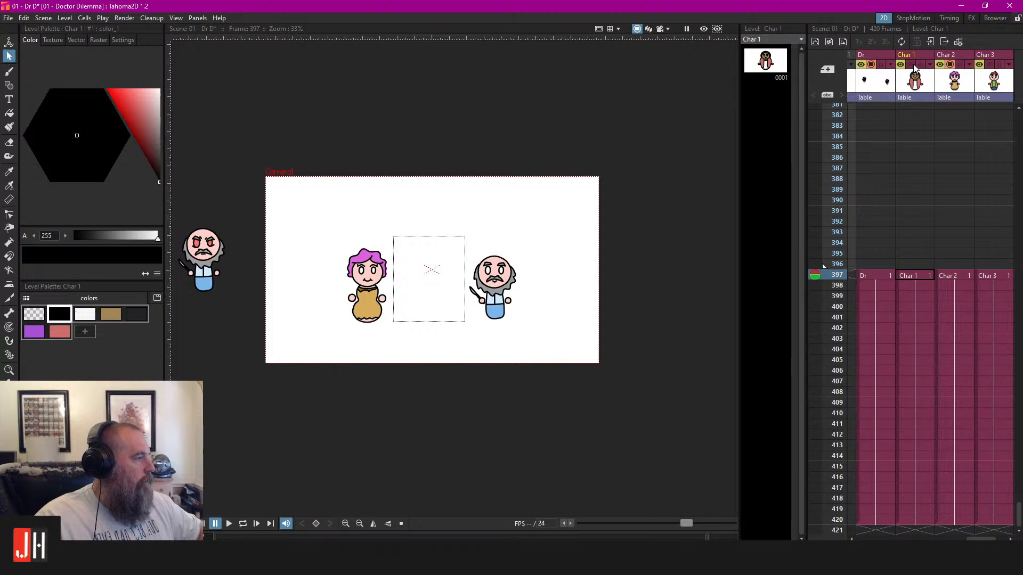
left_click(471, 221)
left_click(515, 294)
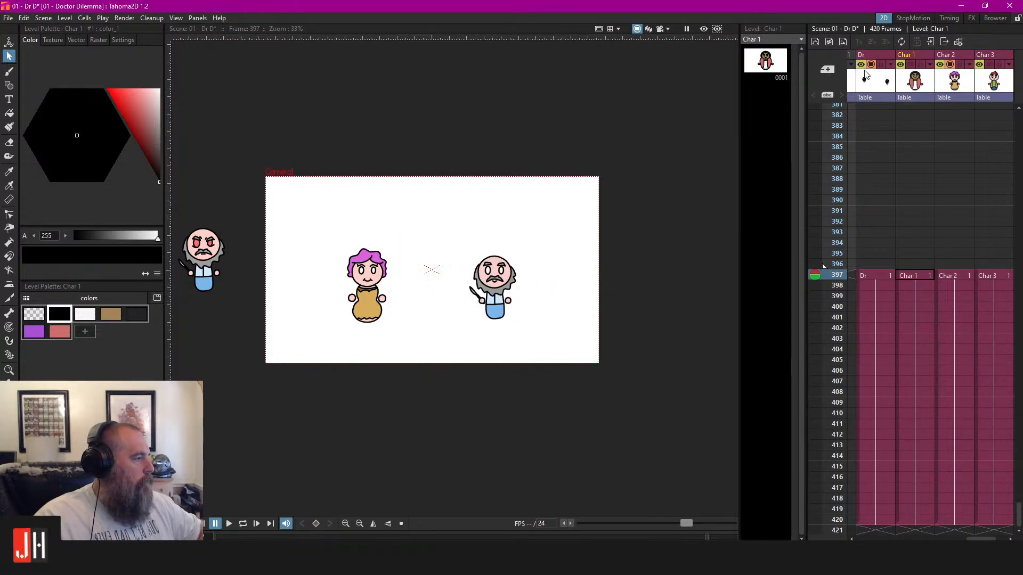
left_click(872, 65)
left_click_drag(448, 242, 489, 245)
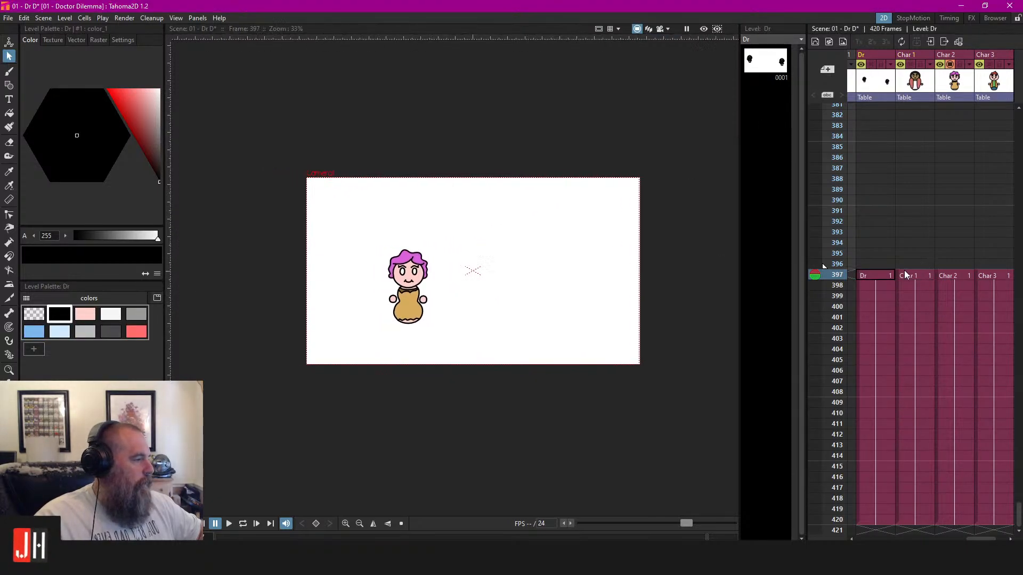
Select the Char 2 drawing at frame 397 and make its black palette style current
left_click(907, 274)
scroll(417, 276, "up", 2)
left_click(951, 275)
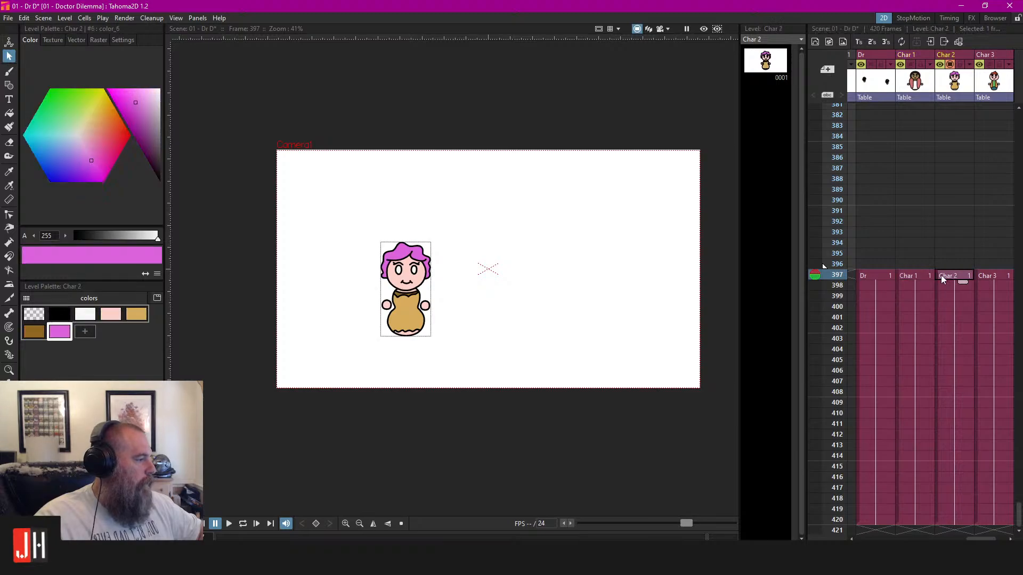
scroll(480, 282, "up", 3)
left_click(60, 315)
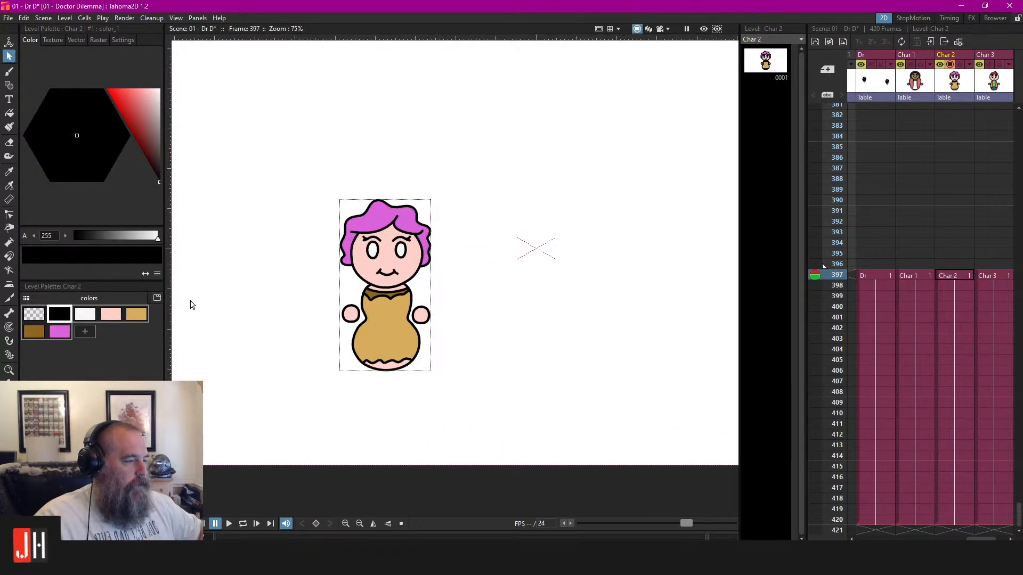
left_click_drag(502, 308, 463, 318)
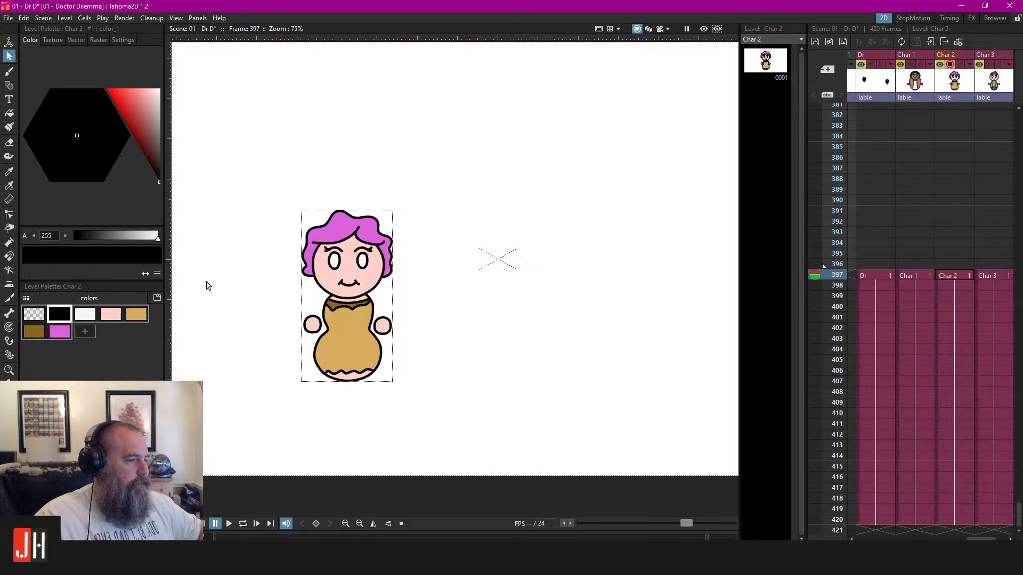
Add a new page named "scene" to the Char 2 level palette and save
left_click(157, 298)
double_click(120, 299)
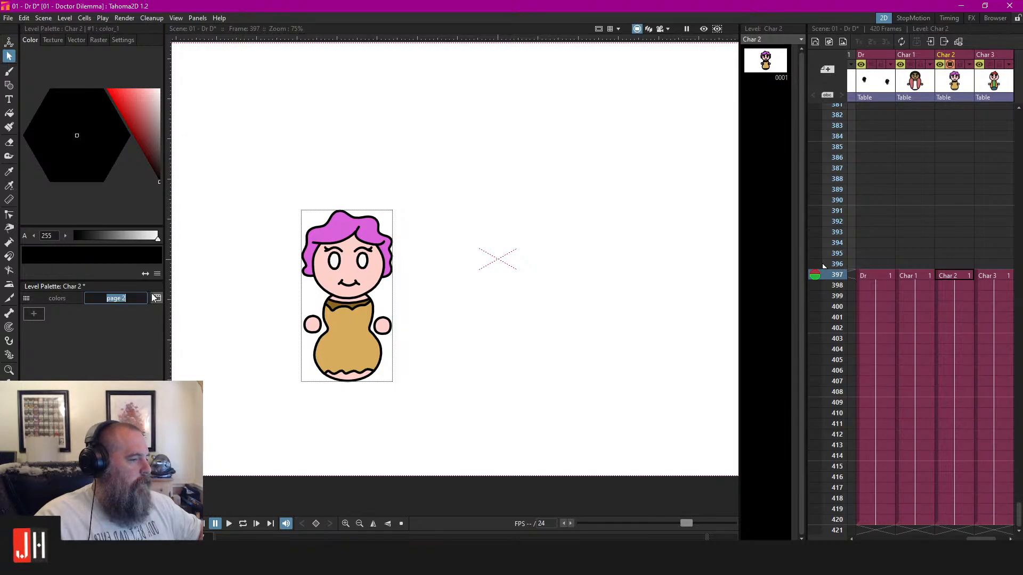
type("sc")
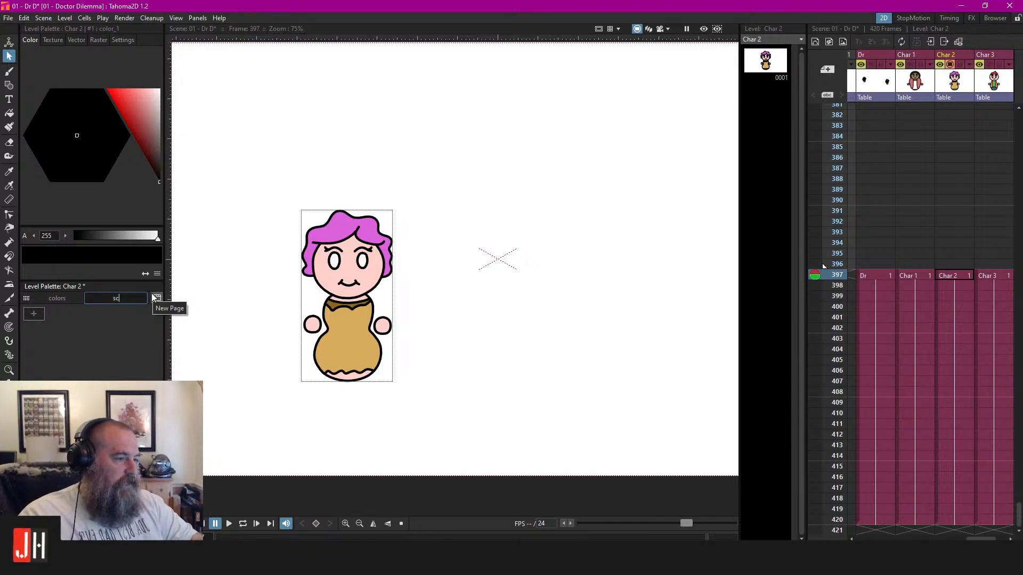
type("ene")
key("Return")
key("ctrl+s")
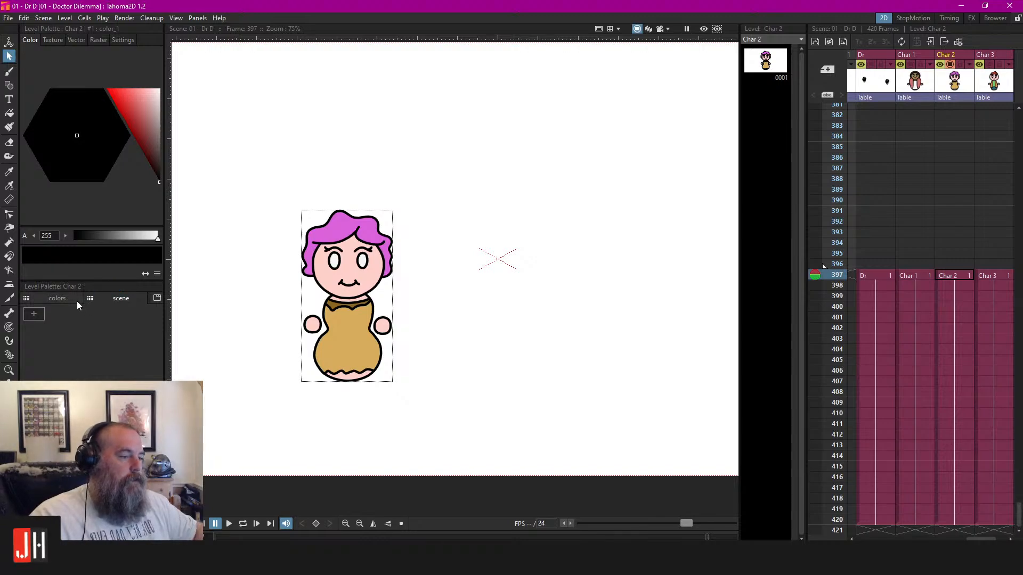
Copy the black style from the colors page and paste it into the scene page of the Char 2 palette
left_click(77, 300)
left_click(110, 298)
left_click(68, 300)
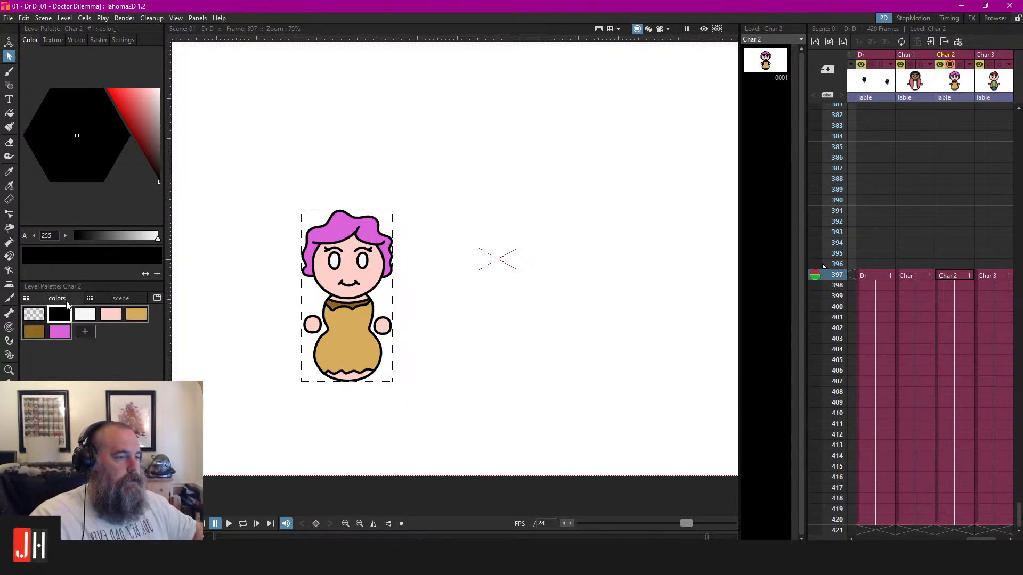
right_click(63, 310)
left_click(127, 309)
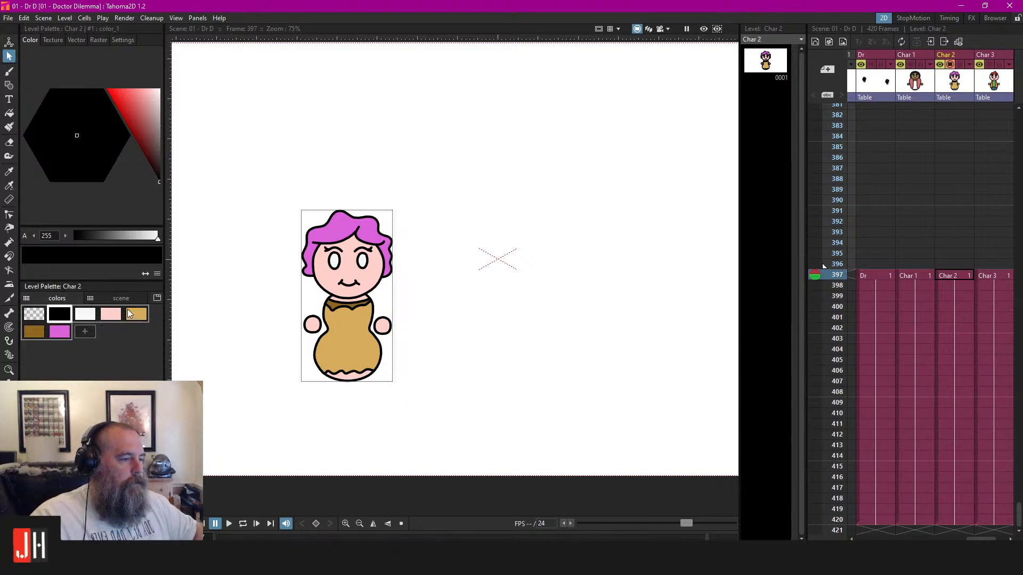
left_click(121, 298)
right_click(91, 325)
left_click(108, 356)
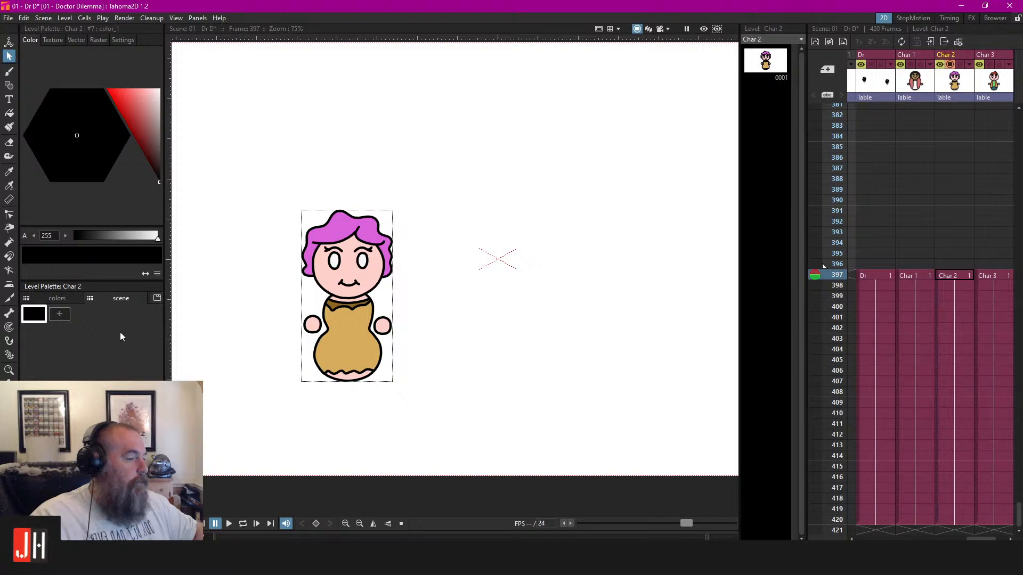
Try freehand black brush strokes in the empty area beside the purple-haired character and undo them
scroll(474, 292, "down", 3)
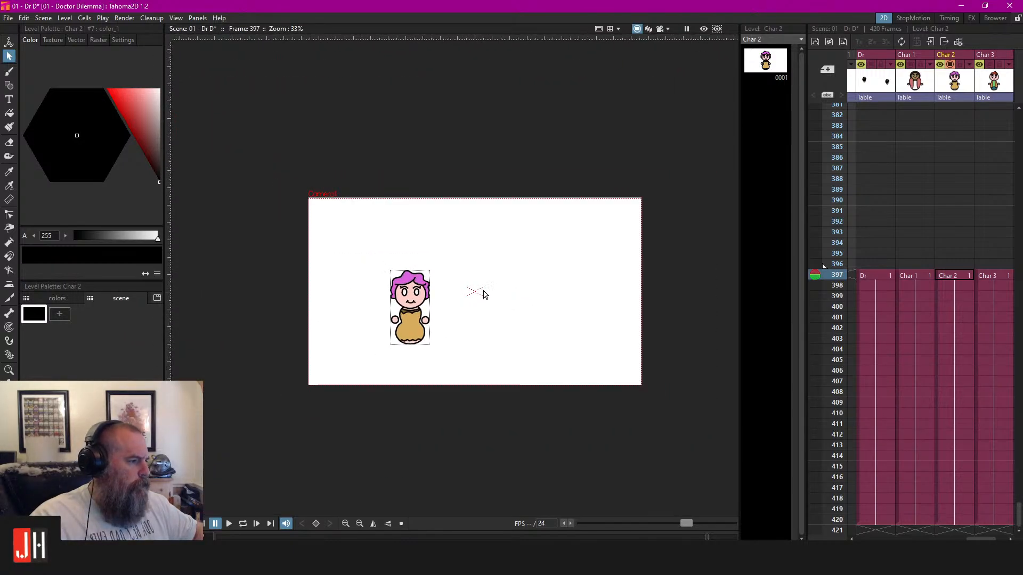
scroll(474, 299, "up", 3)
scroll(463, 290, "down", 1)
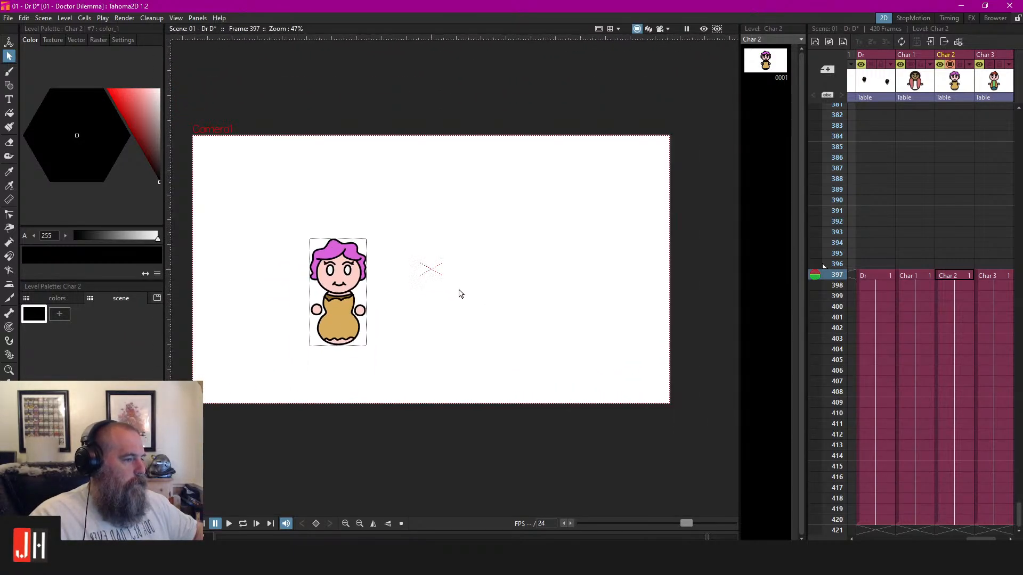
key("b")
scroll(484, 278, "up", 2)
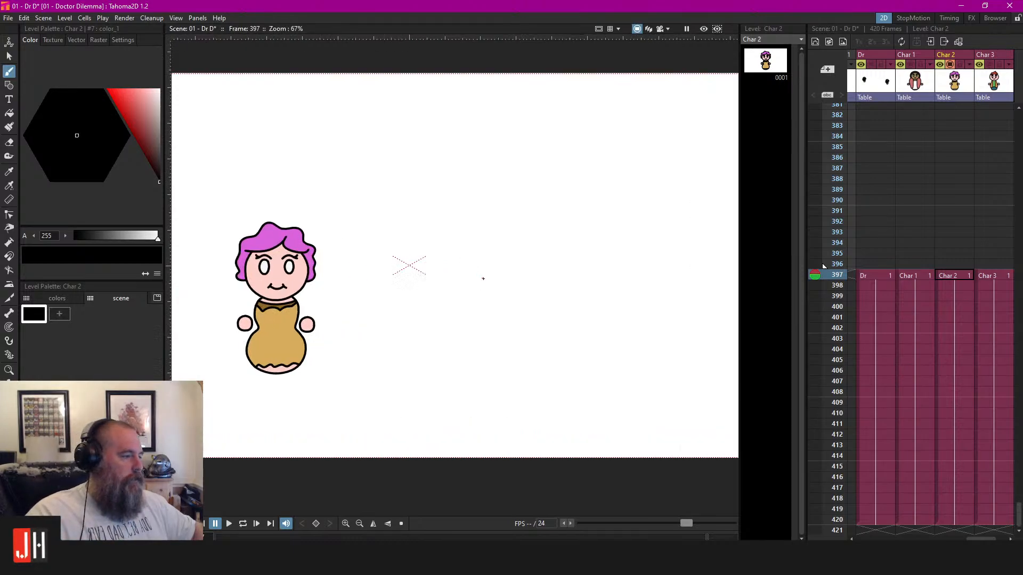
scroll(483, 278, "up", 2)
left_click_drag(297, 278, 676, 251)
key("ctrl+z")
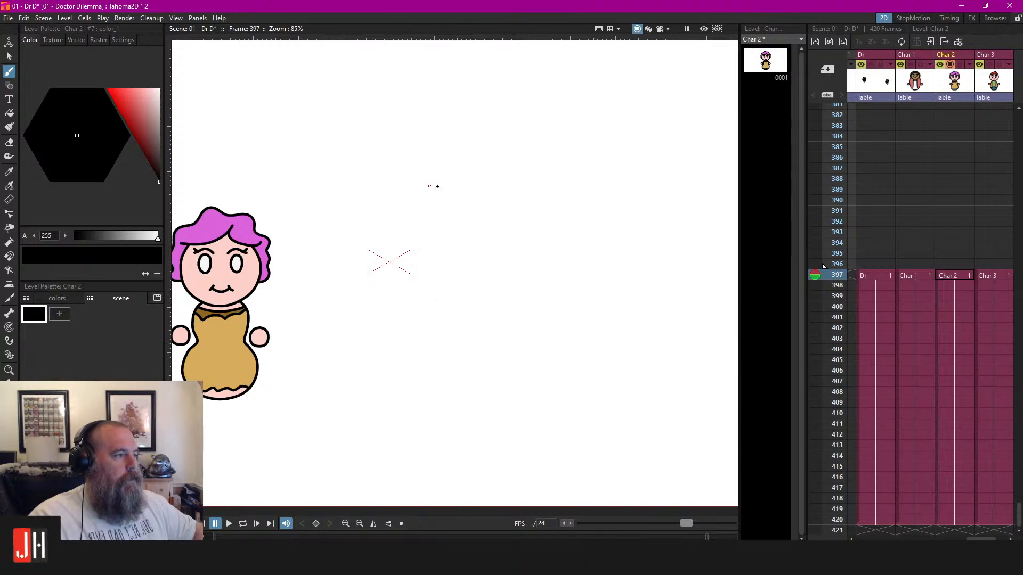
mouse_move(492, 185)
left_mouse_down()
mouse_move(386, 186)
mouse_move(364, 285)
mouse_move(517, 260)
mouse_move(394, 254)
left_mouse_up()
key("ctrl+z")
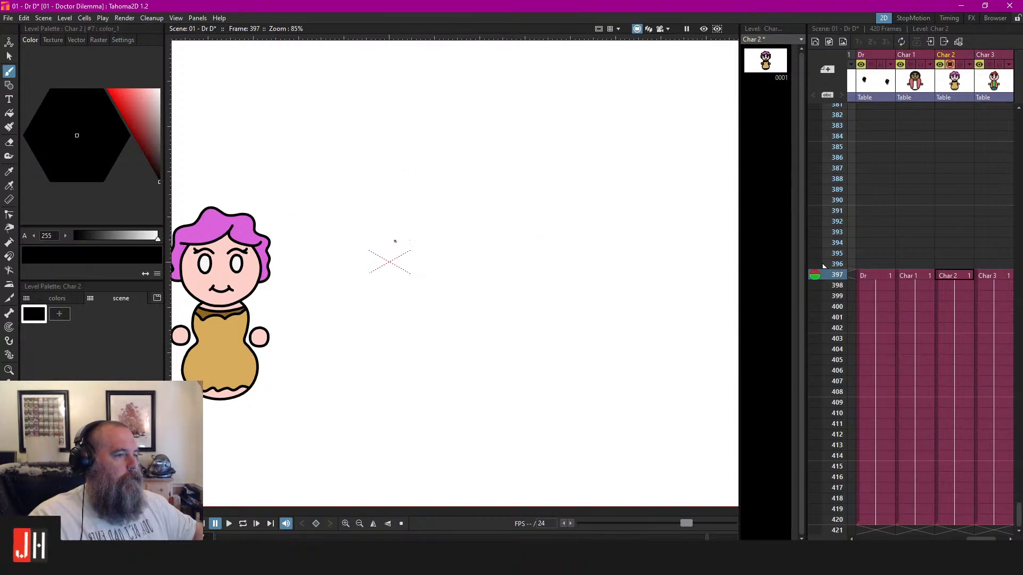
Try a Geometric tool polyline with curved and straight segments in the empty area beside the character, and remove it
key("g")
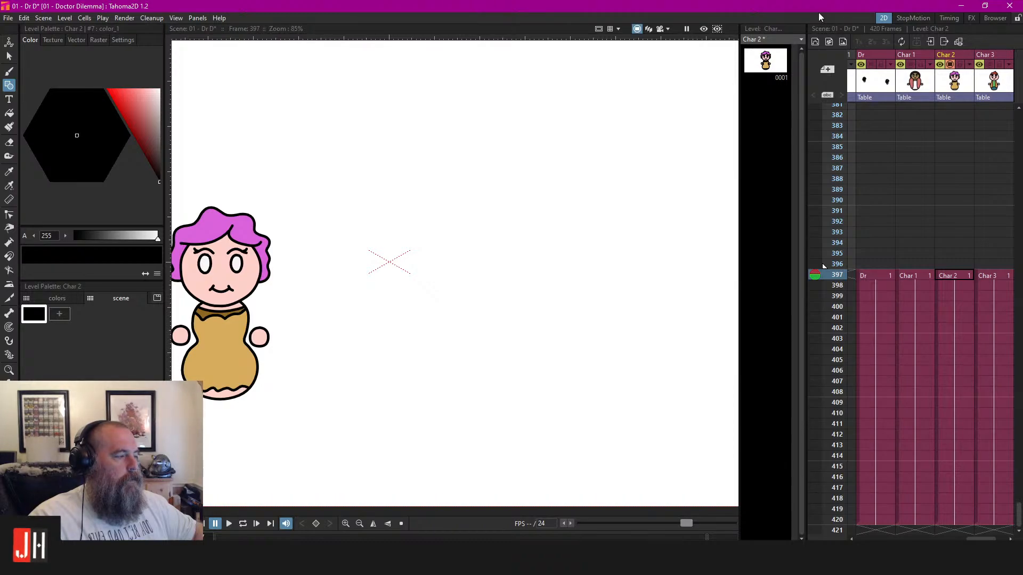
left_click(985, 7)
key("super+Up")
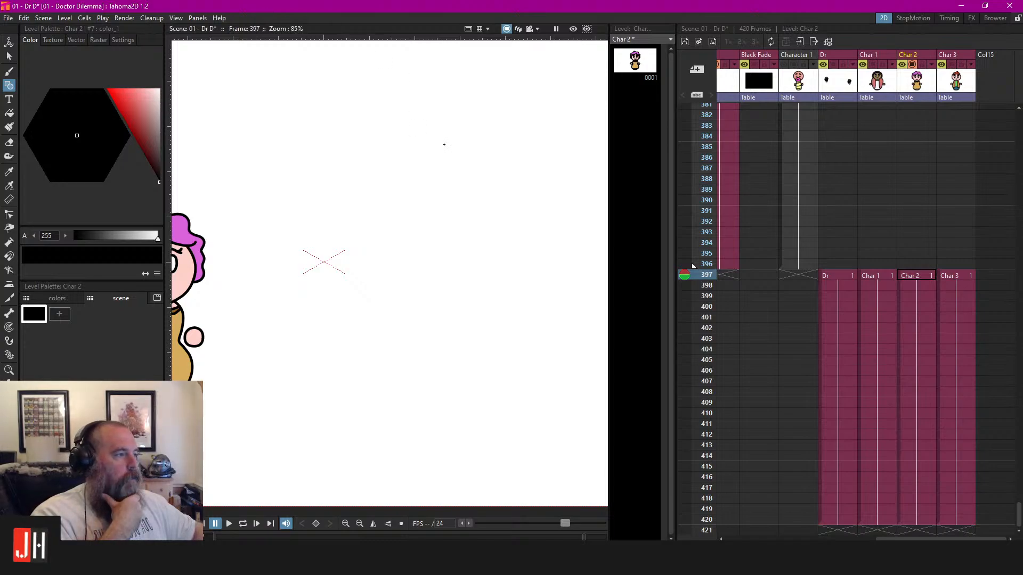
left_click_drag(419, 108, 346, 262)
left_click(273, 259)
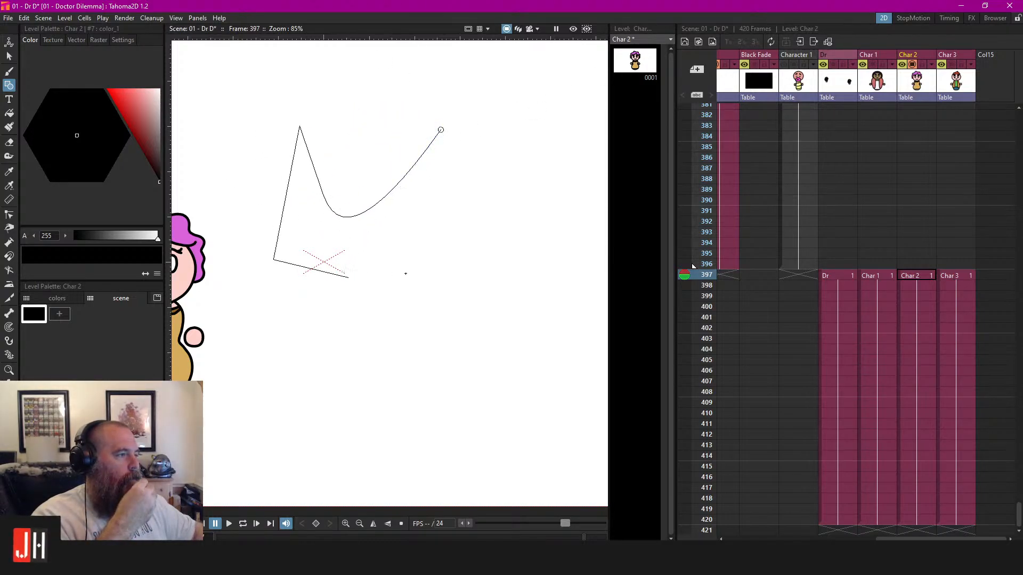
left_click(461, 241)
left_click(526, 156)
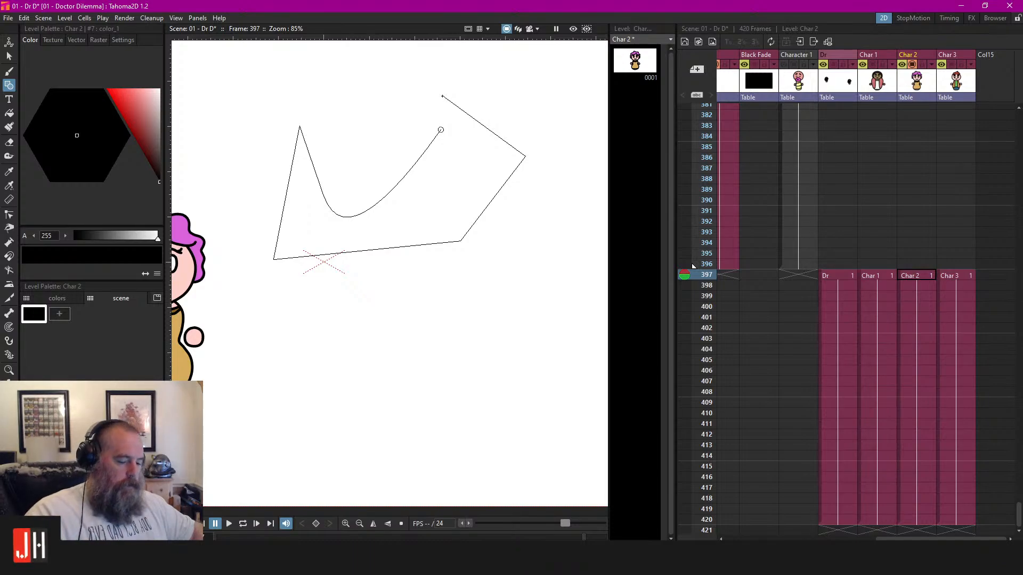
key("BackSpace")
key("BackSpace")
key("BackSpace")
key("BackSpace")
key("BackSpace")
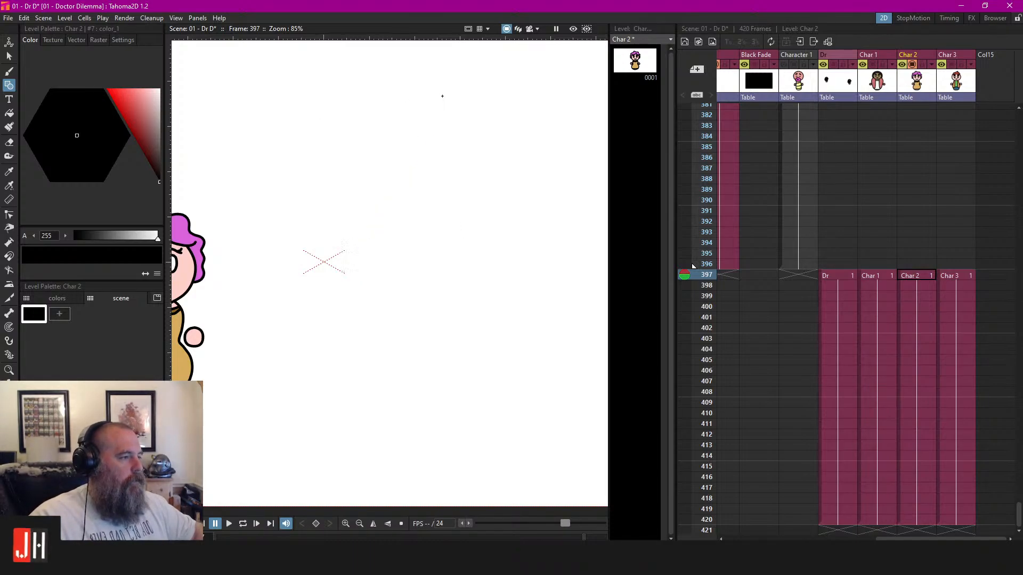
left_click(176, 18)
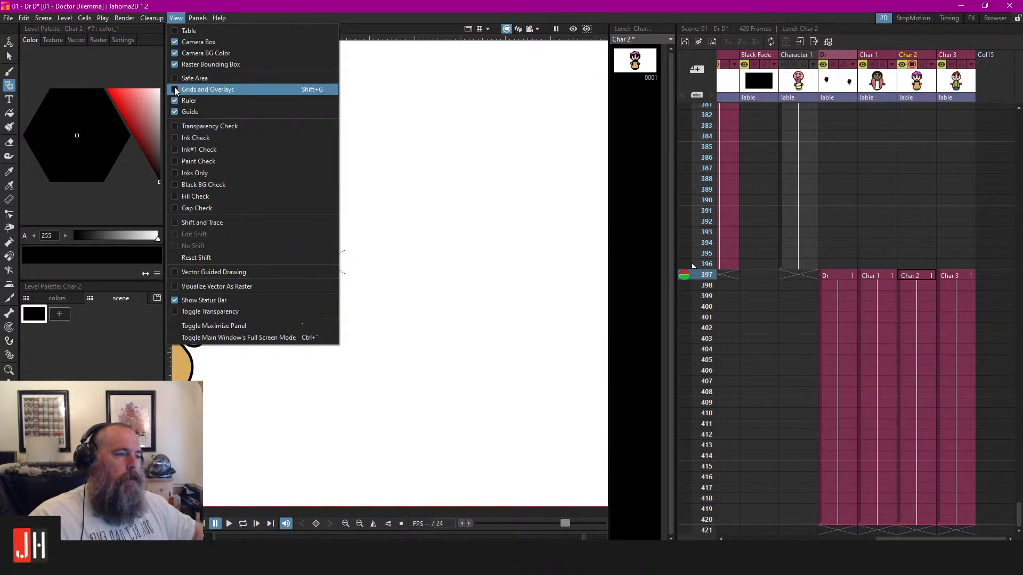
left_click(499, 112)
scroll(398, 229, "down", 5)
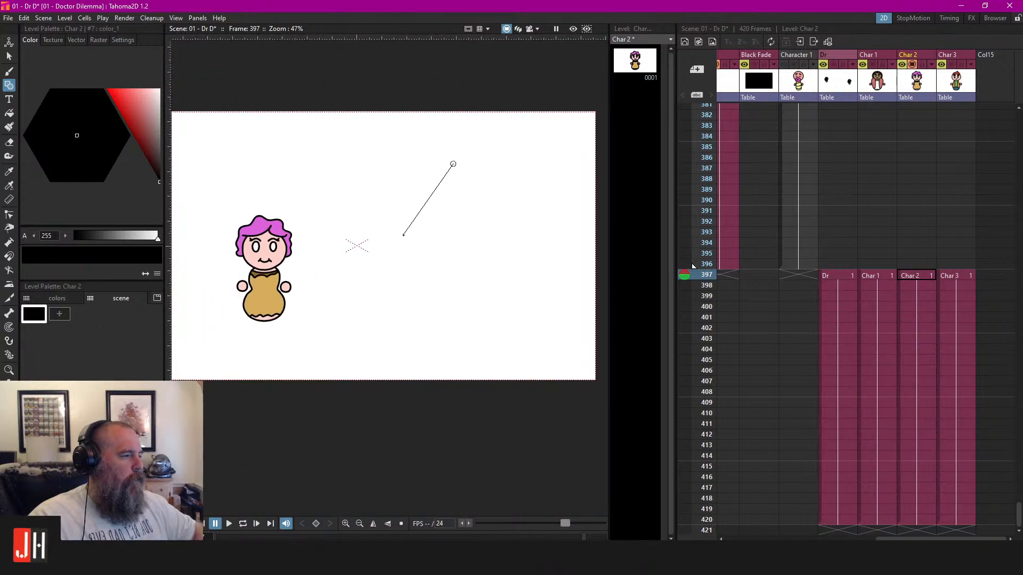
scroll(403, 238, "up", 3)
scroll(445, 245, "down", 2)
scroll(446, 245, "up", 1)
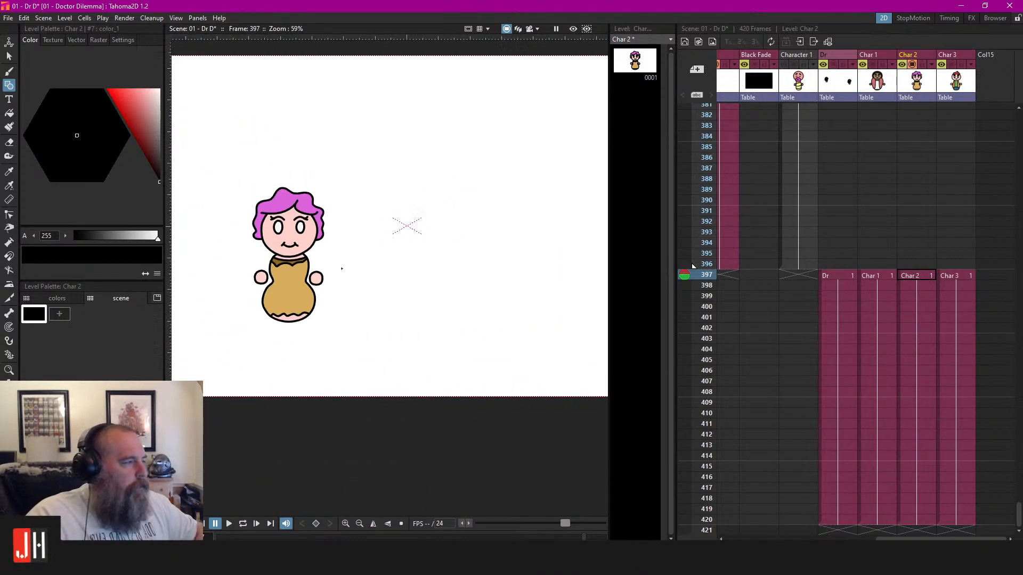
scroll(445, 245, "down", 1)
Go to frame 396 in the Dr column and examine the desert scene with the rider on the horned beast
left_click(828, 265)
scroll(389, 266, "up", 3)
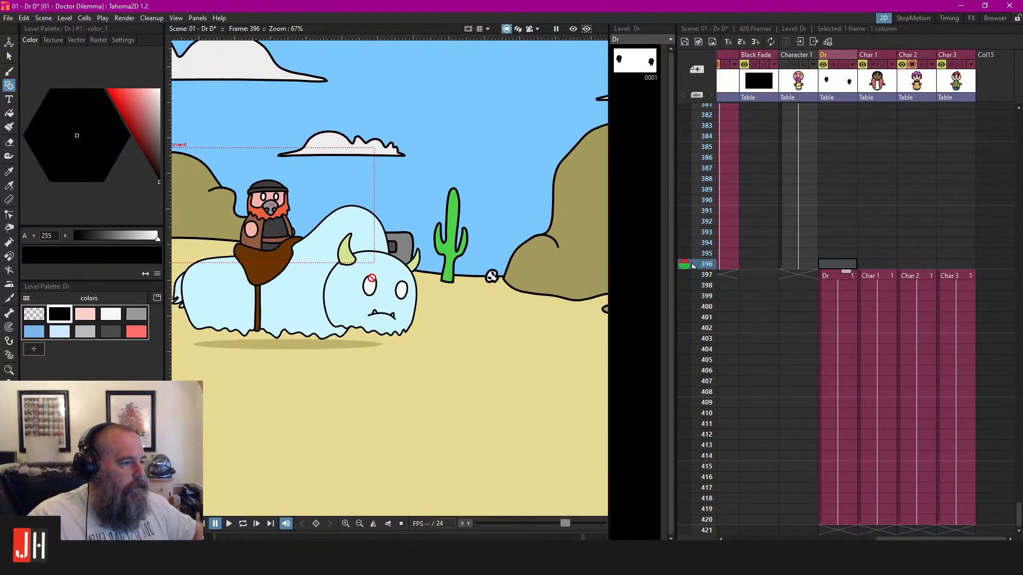
scroll(459, 284, "down", 1)
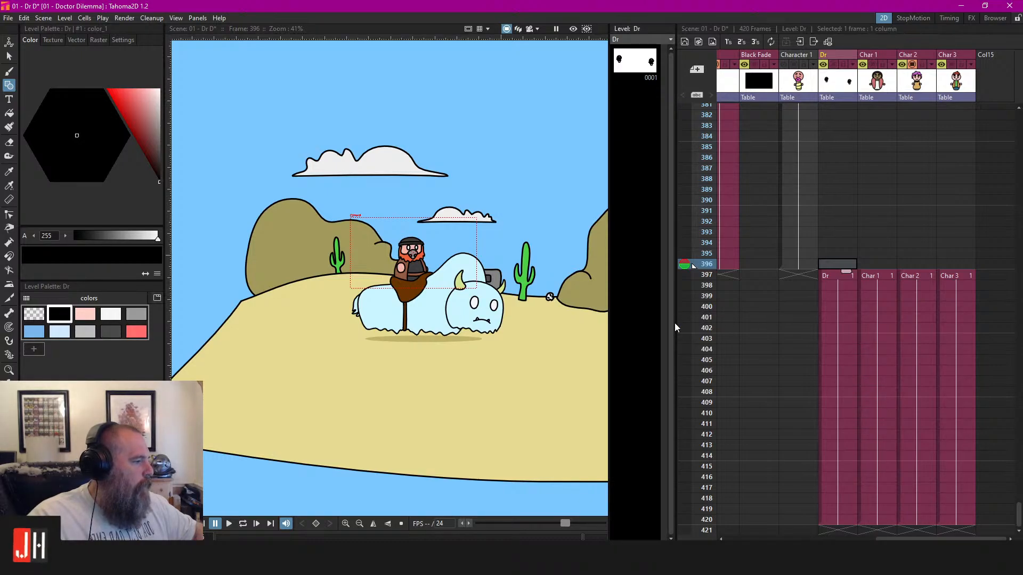
Narrow the Xsheet area and widen the viewer so the rider scene is shown larger
left_click_drag(675, 323, 791, 318)
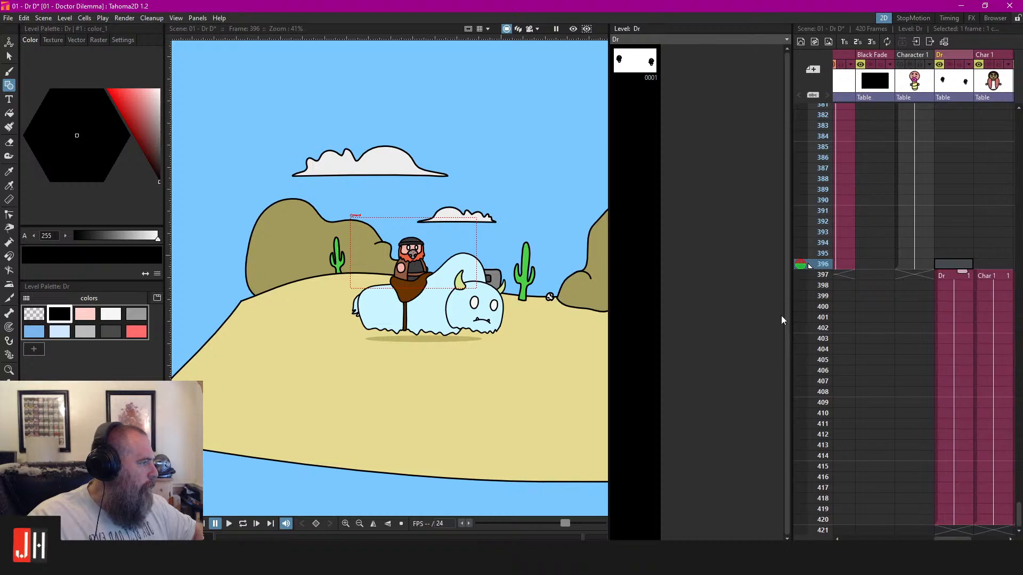
left_click_drag(609, 303, 716, 303)
scroll(452, 264, "up", 2)
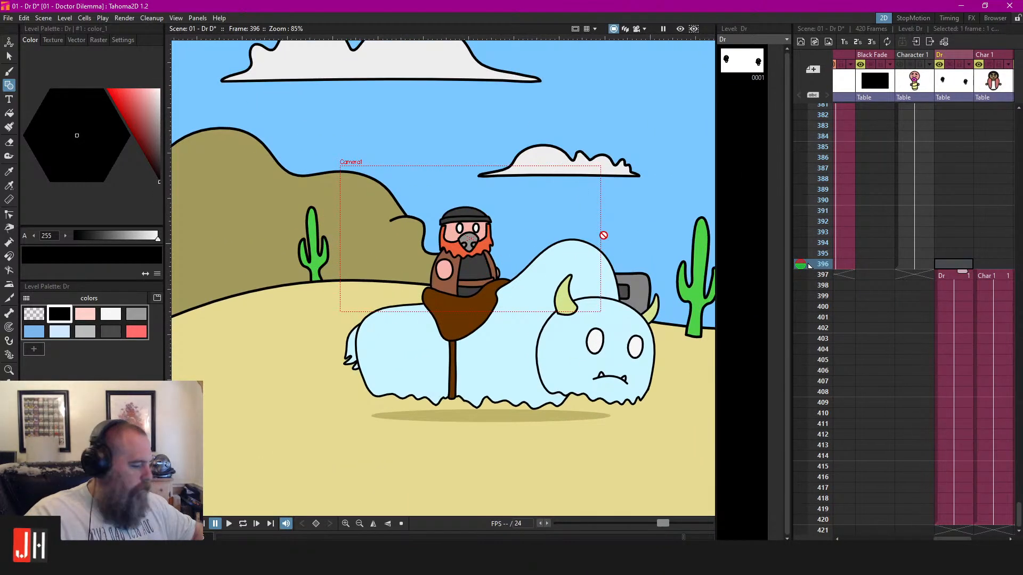
Play the desert scene in a loop to review the ride, stop playback at frame 74, and mute the audio
key("l")
scroll(416, 289, "down", 2)
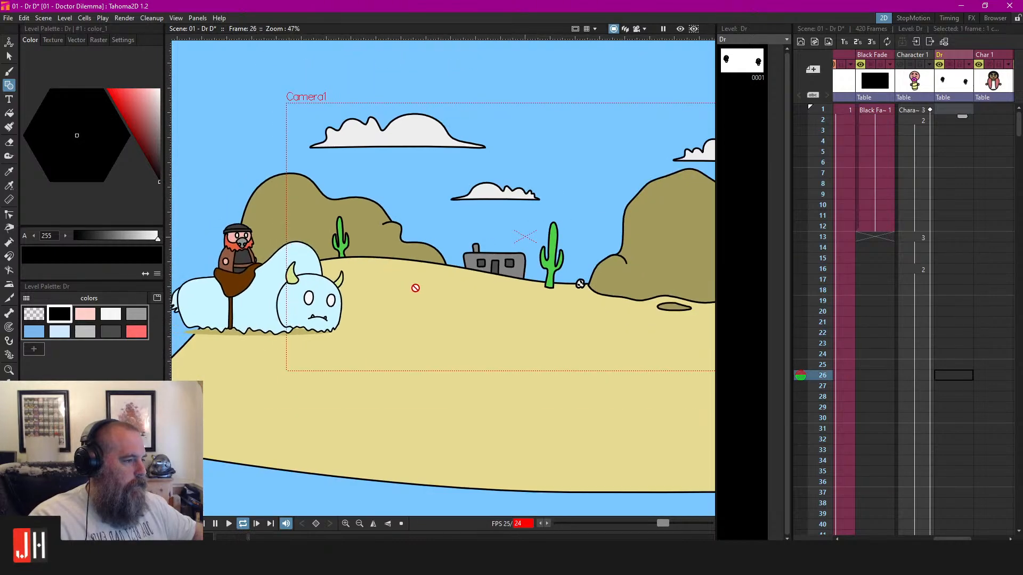
scroll(416, 288, "up", 1)
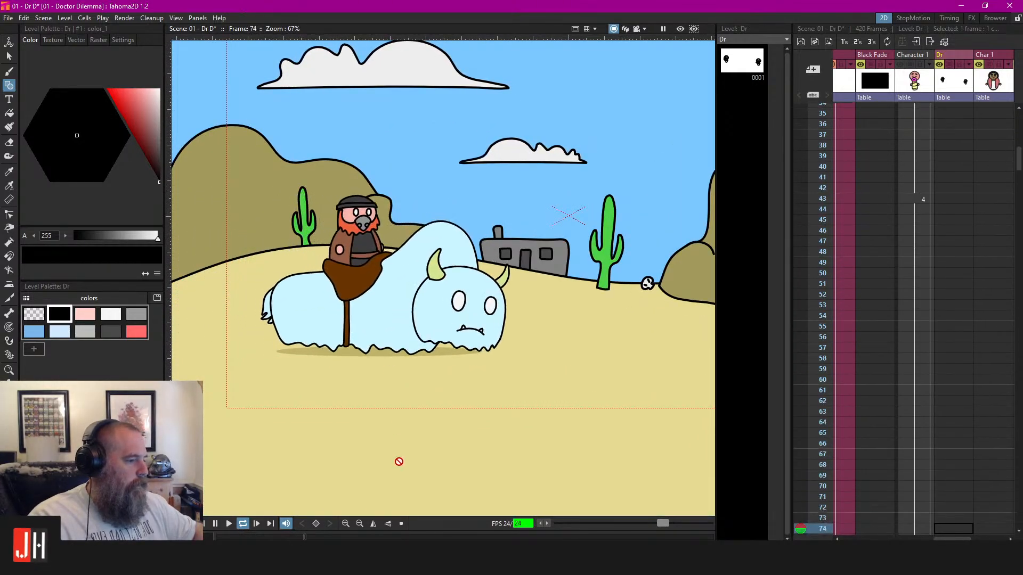
key("l")
left_click(286, 524)
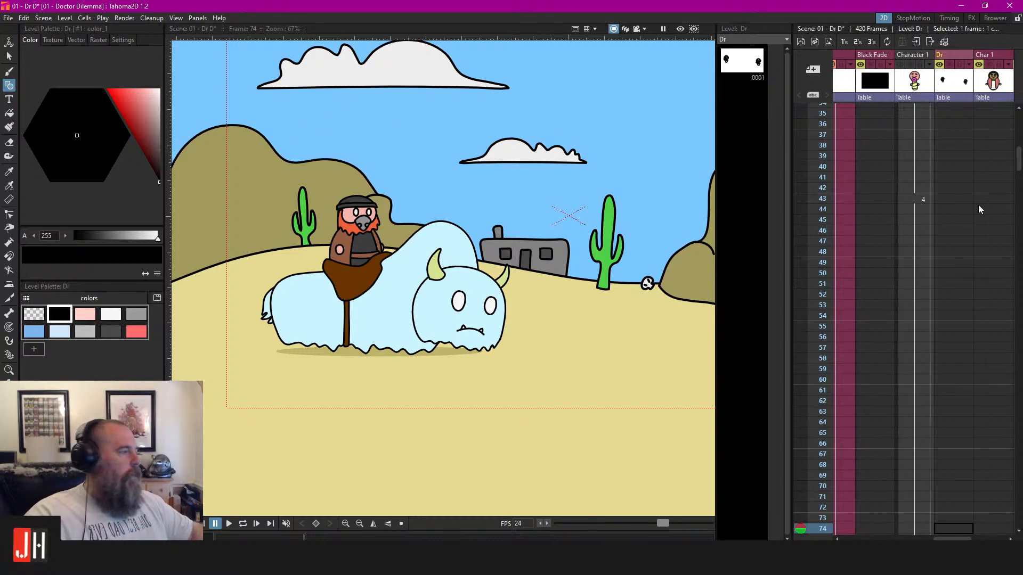
Show the Character 1 column temporarily, play its animation in front of the large rock, stop playback, and hide the column again
scroll(924, 382, "down", 10)
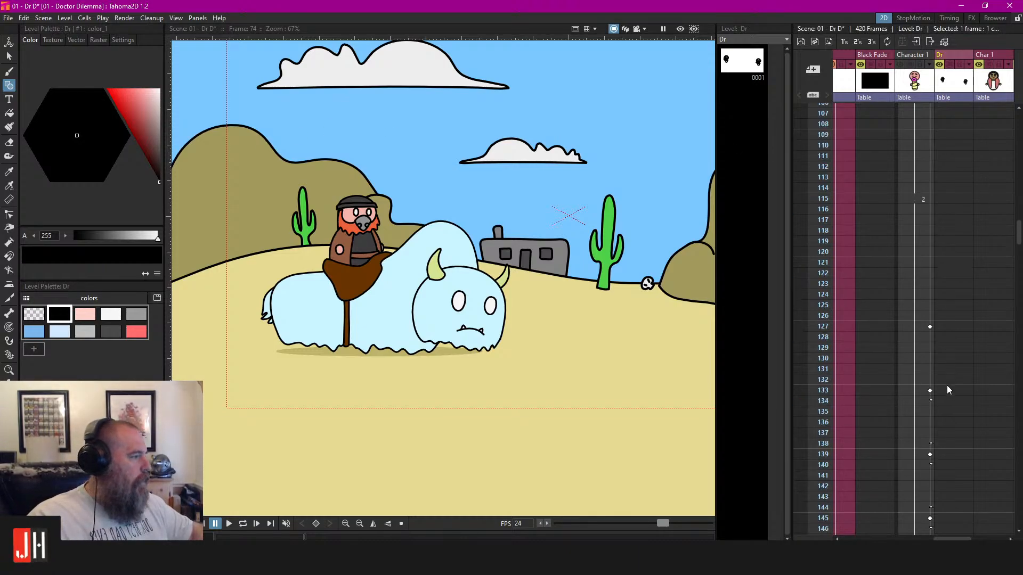
scroll(956, 404, "up", 6)
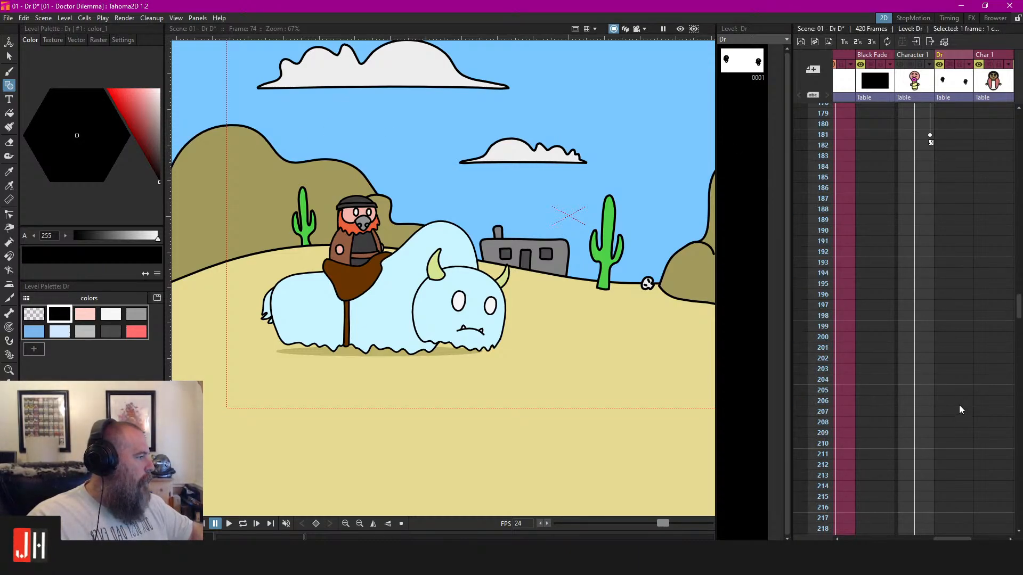
scroll(968, 394, "up", 7)
left_click(915, 72)
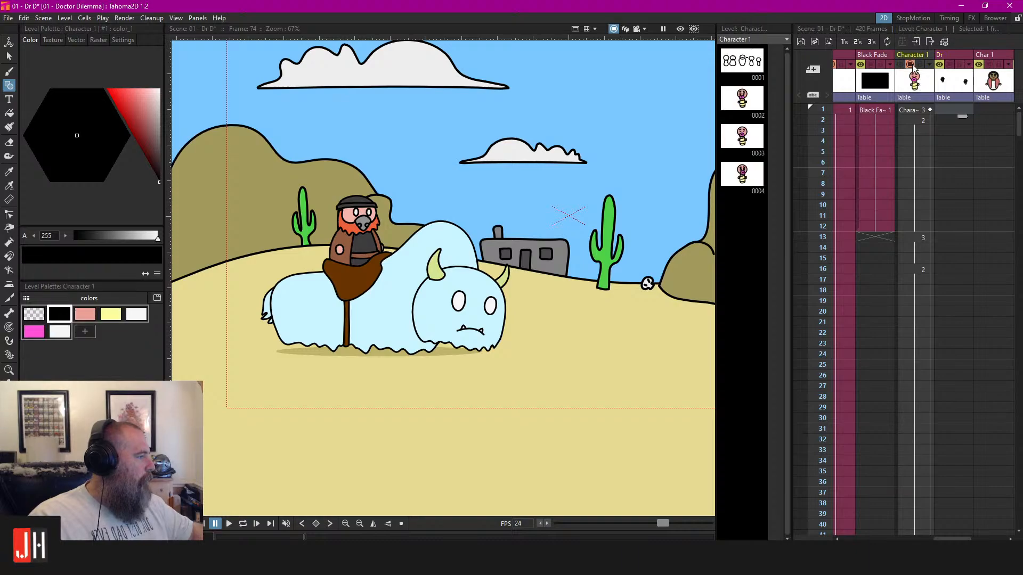
scroll(617, 200, "down", 6)
left_click_drag(650, 201, 503, 228)
scroll(512, 229, "up", 9)
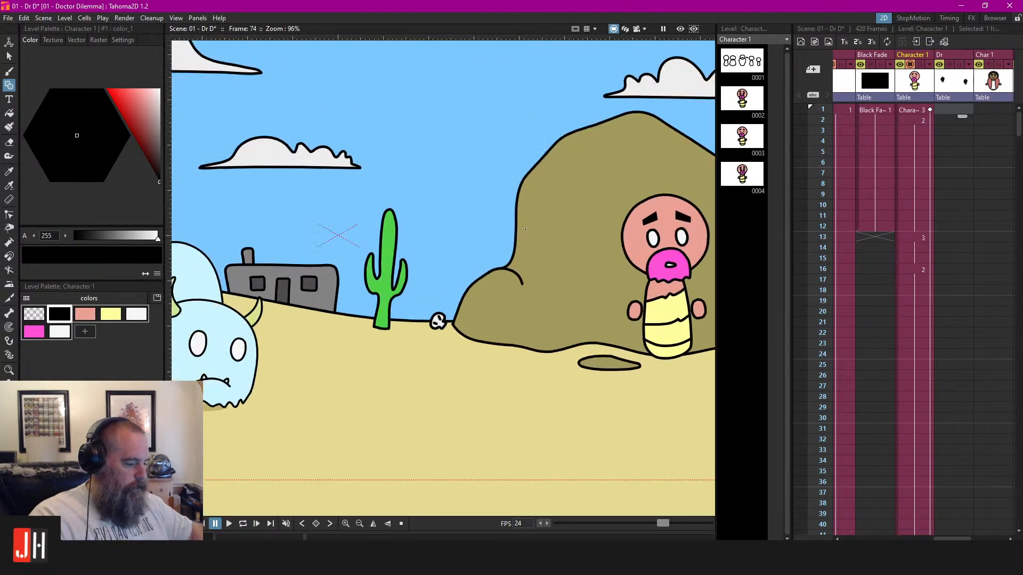
key("l")
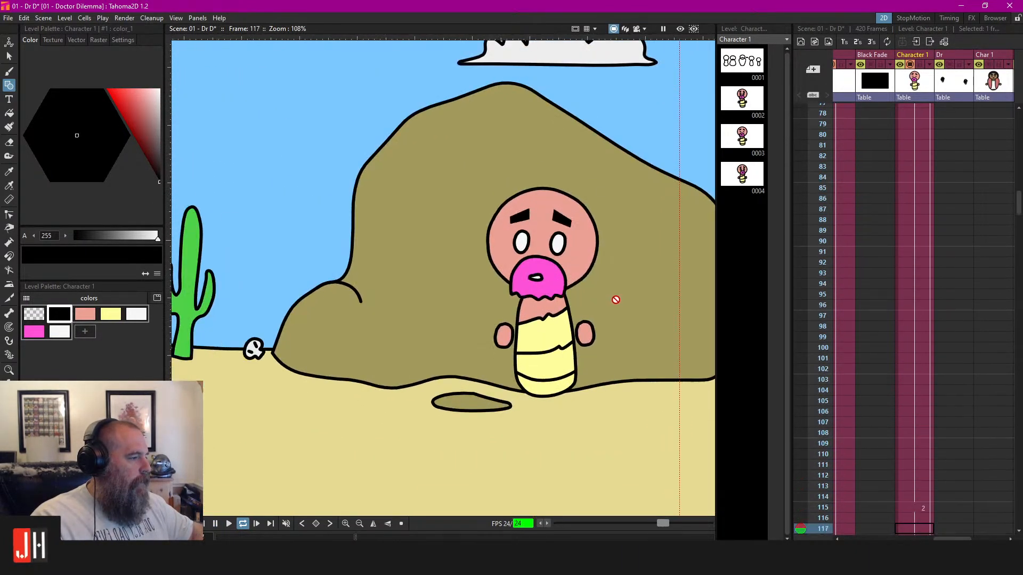
left_click(910, 64)
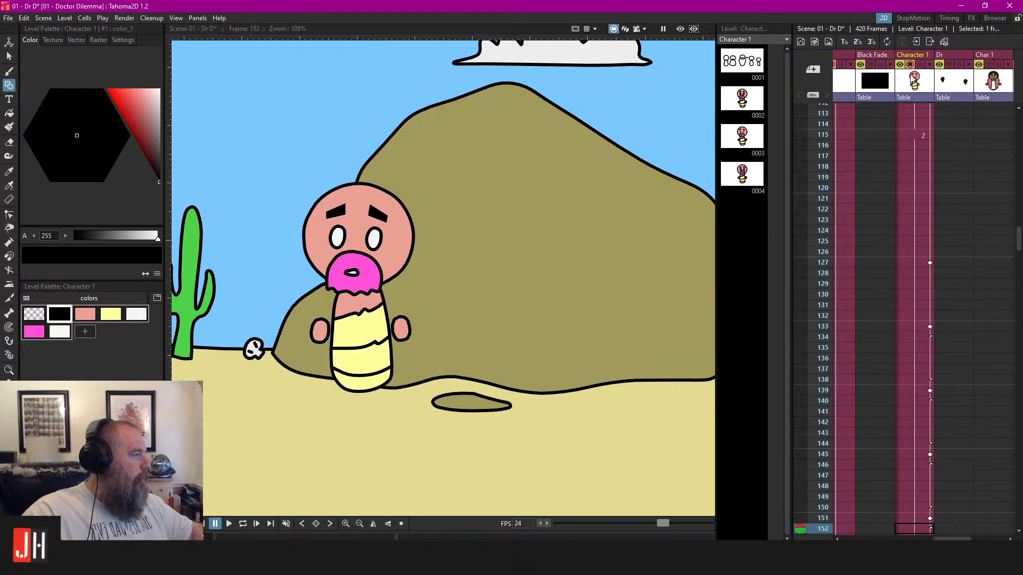
left_click(905, 64)
Save the scene
scroll(930, 279, "down", 15)
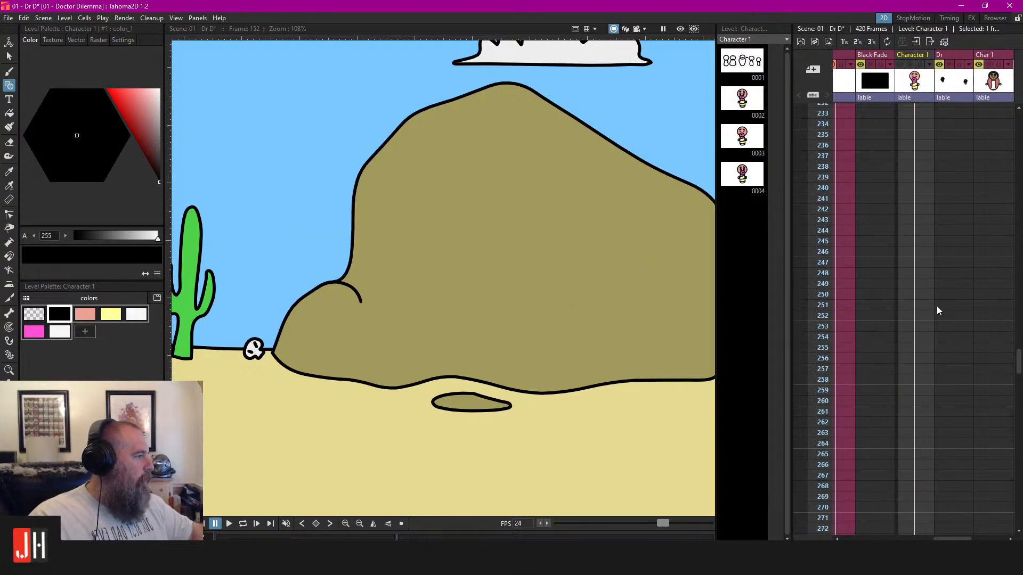
scroll(951, 341, "down", 8)
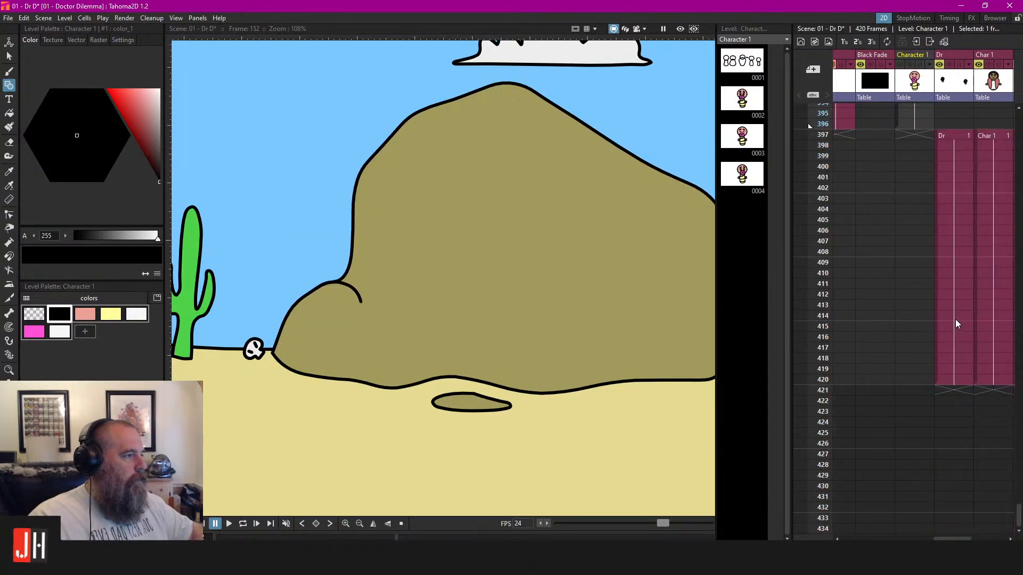
key("ctrl+s")
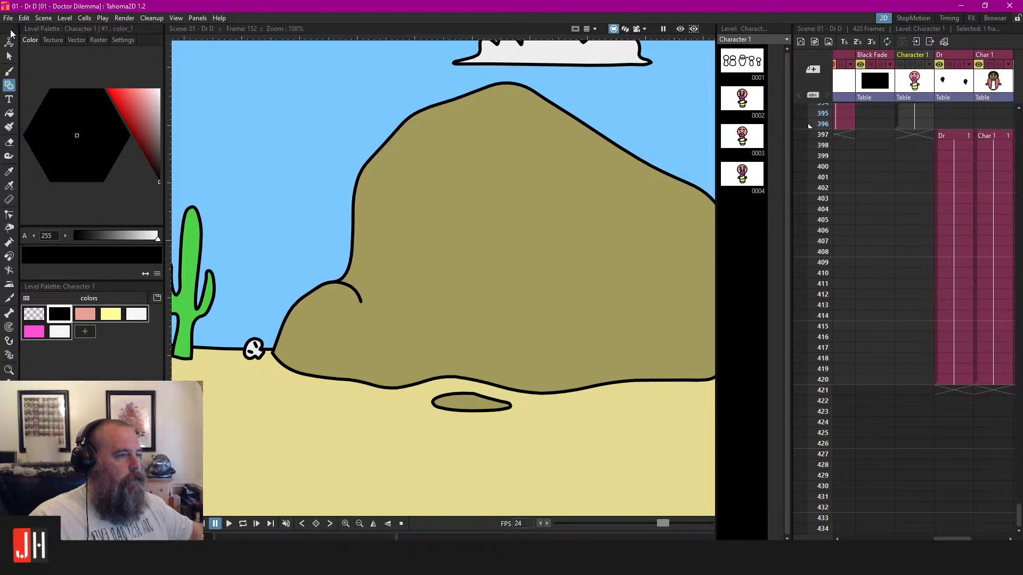
Turn the viewer's Table display on and off again
left_click(176, 17)
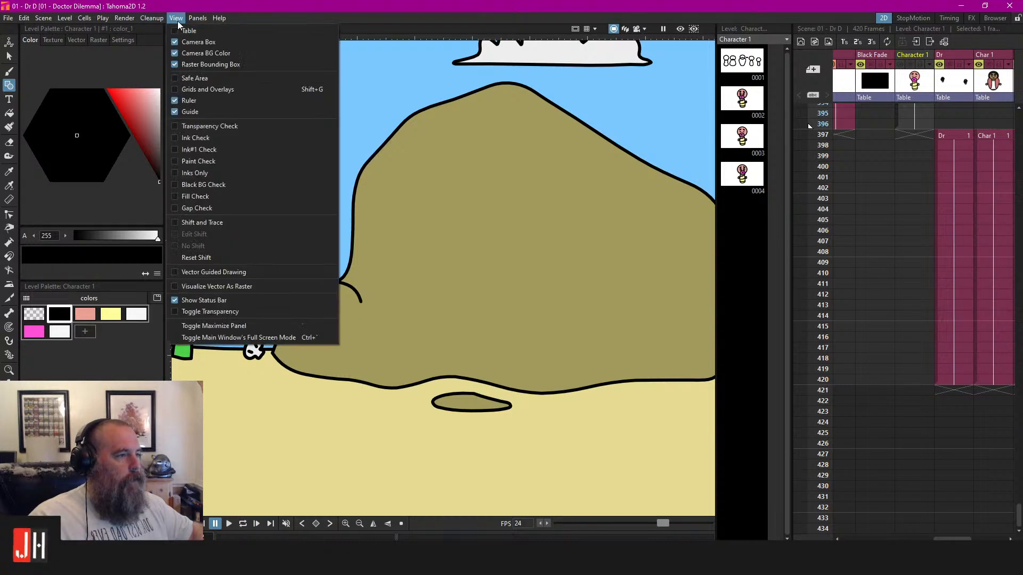
left_click(174, 32)
left_click(176, 17)
left_click(177, 32)
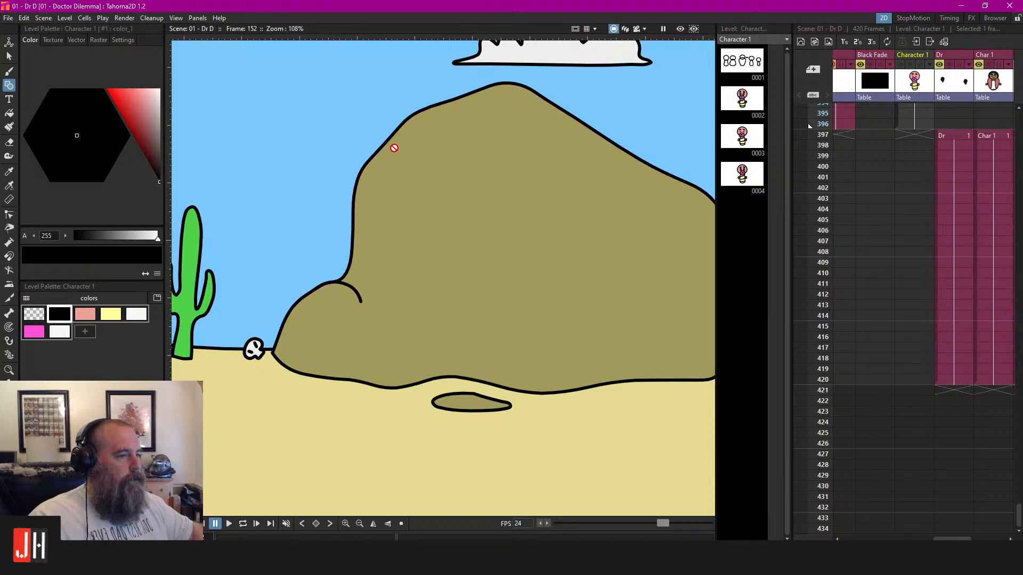
Select frame 397 of the Char 2 column
scroll(556, 210, "down", 5)
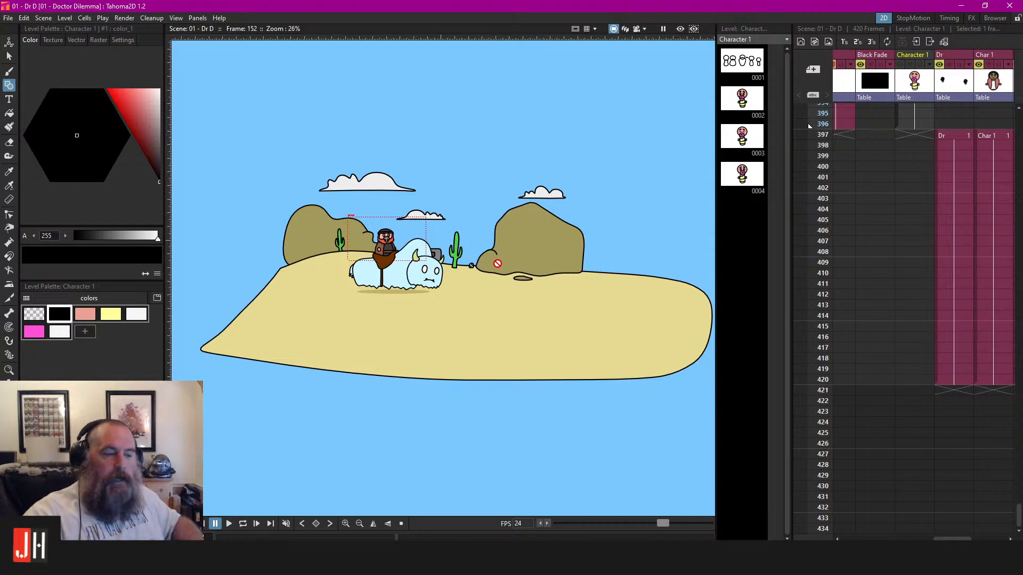
scroll(644, 281, "up", 5)
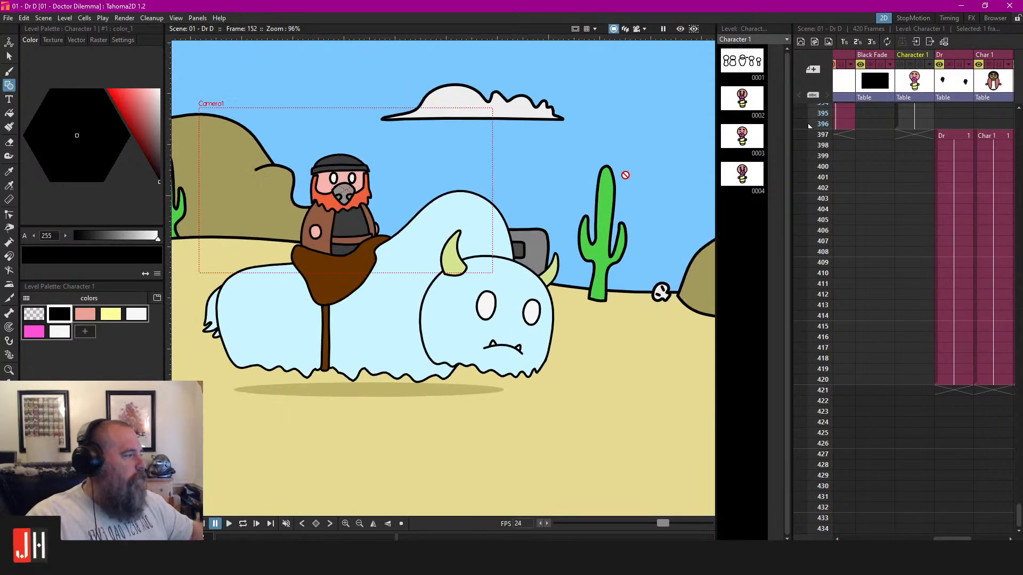
left_click(985, 136)
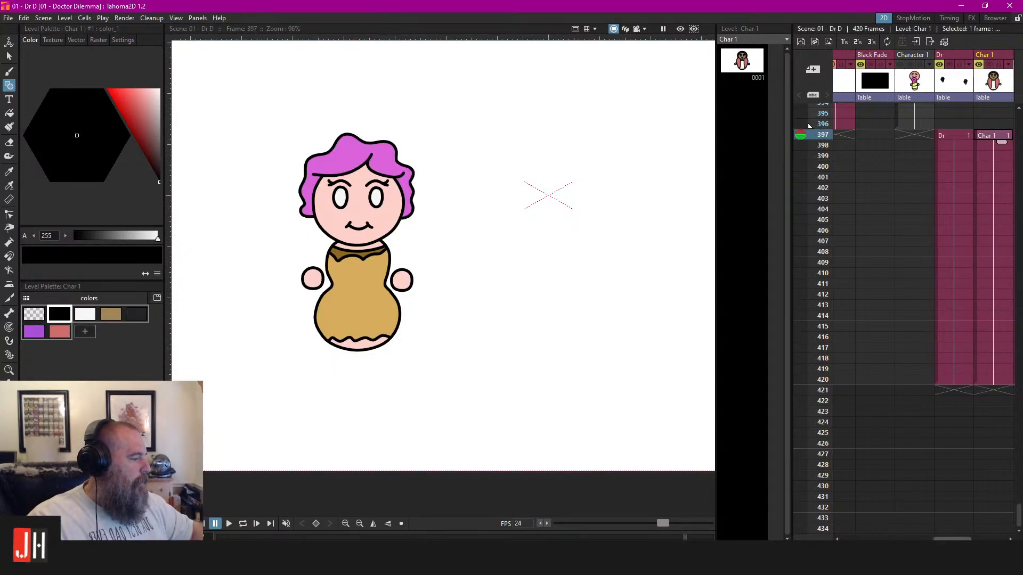
left_click_drag(951, 539, 956, 539)
left_click(1009, 137)
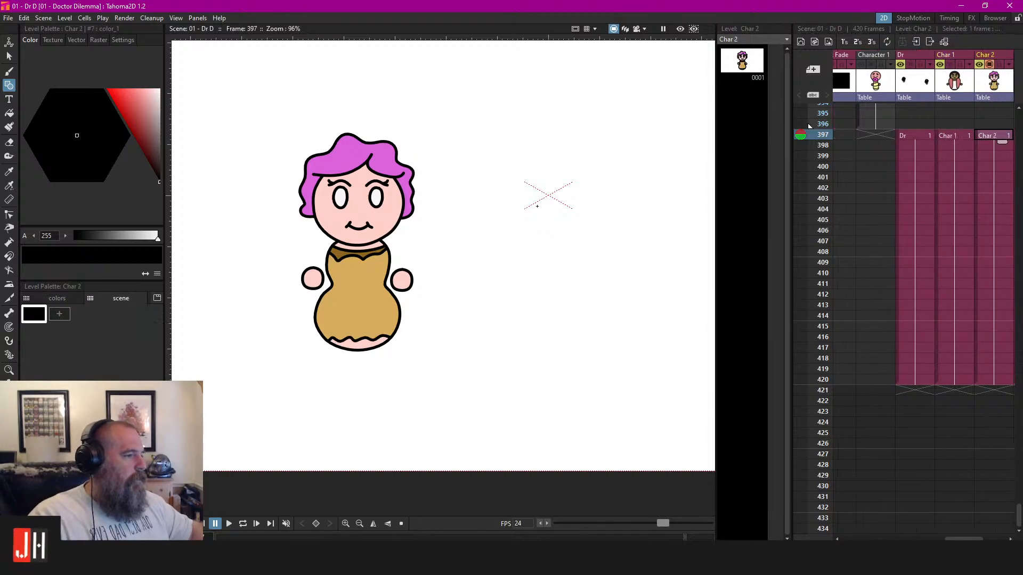
Try a curved black brush stroke in the empty area beside the purple-haired character and undo it
scroll(534, 200, "down", 2)
scroll(468, 245, "up", 4)
left_click_drag(472, 284, 553, 290)
key("Escape")
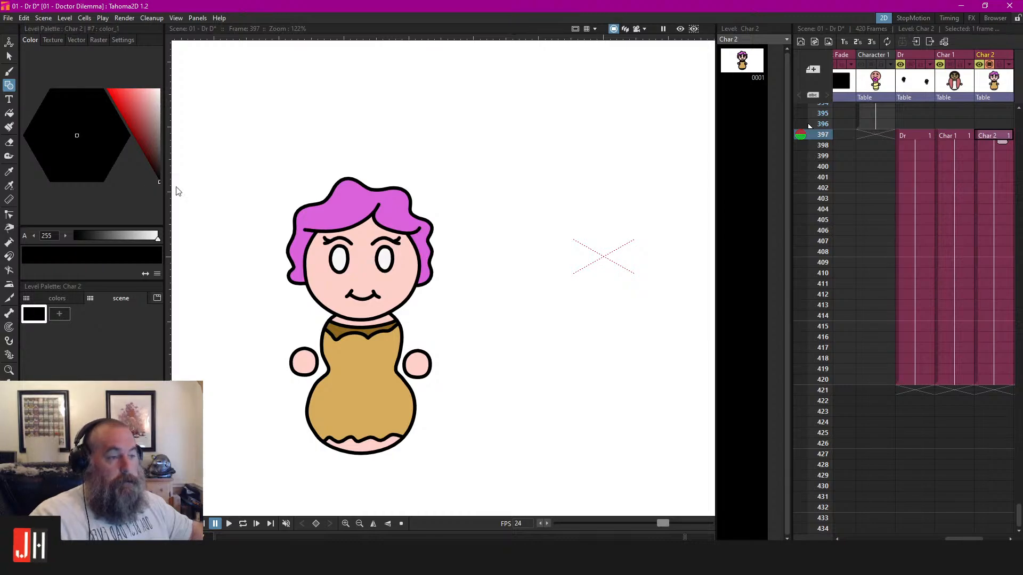
key("b")
mouse_move(481, 154)
left_mouse_down()
mouse_move(603, 139)
mouse_move(536, 327)
left_mouse_up()
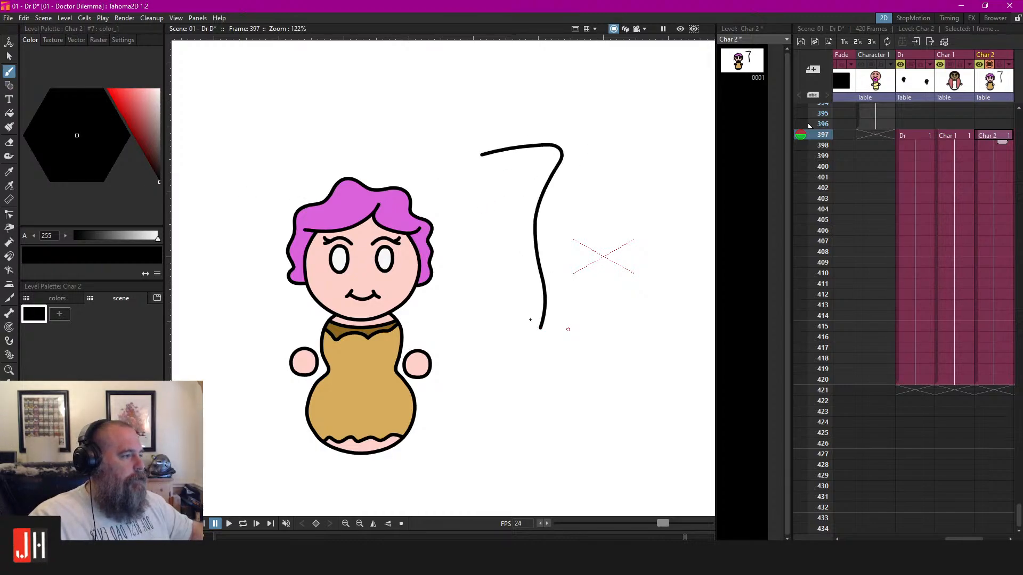
key("ctrl+z")
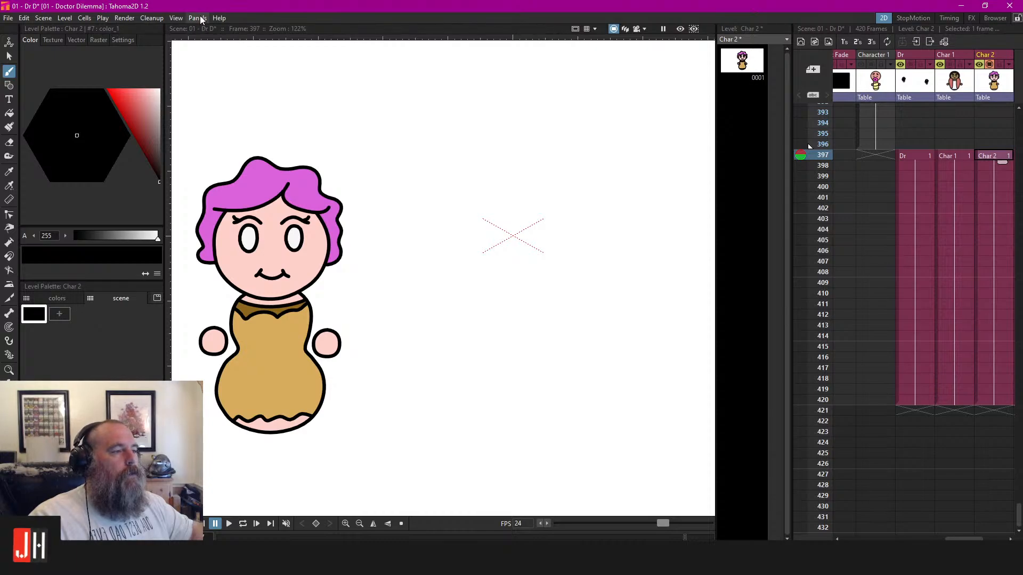
Turn Grids and Overlays on in the viewer and off again
left_click(177, 19)
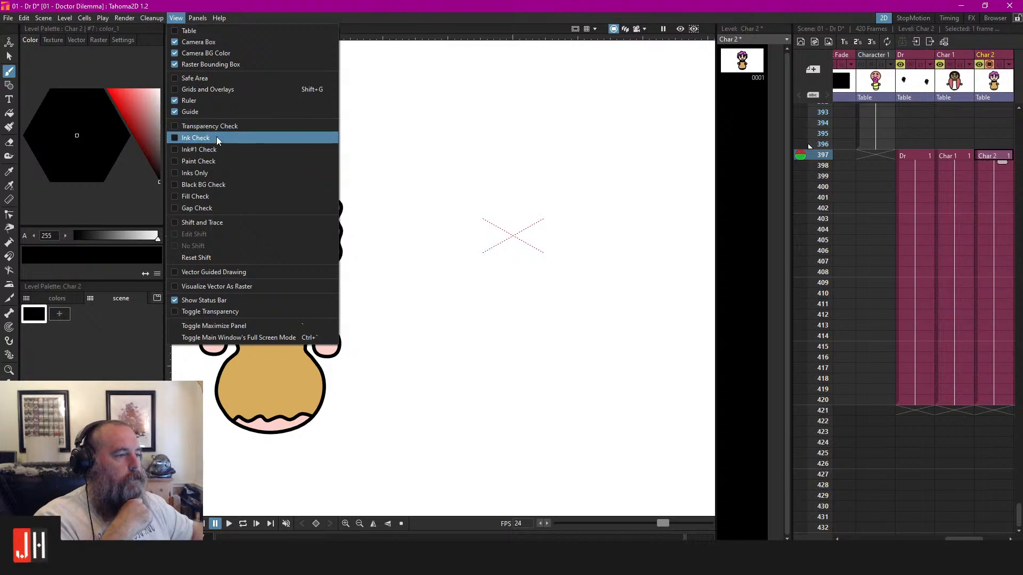
left_click(171, 89)
left_click(181, 17)
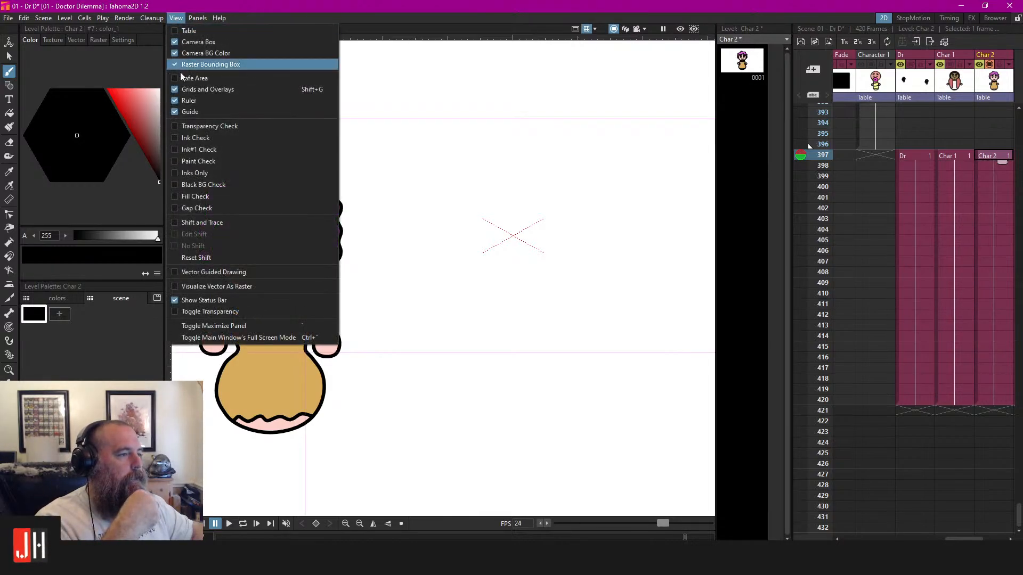
left_click(174, 88)
Open an extra floating Toolbar and an extra floating Command Bar, closing each one again
left_click(175, 19)
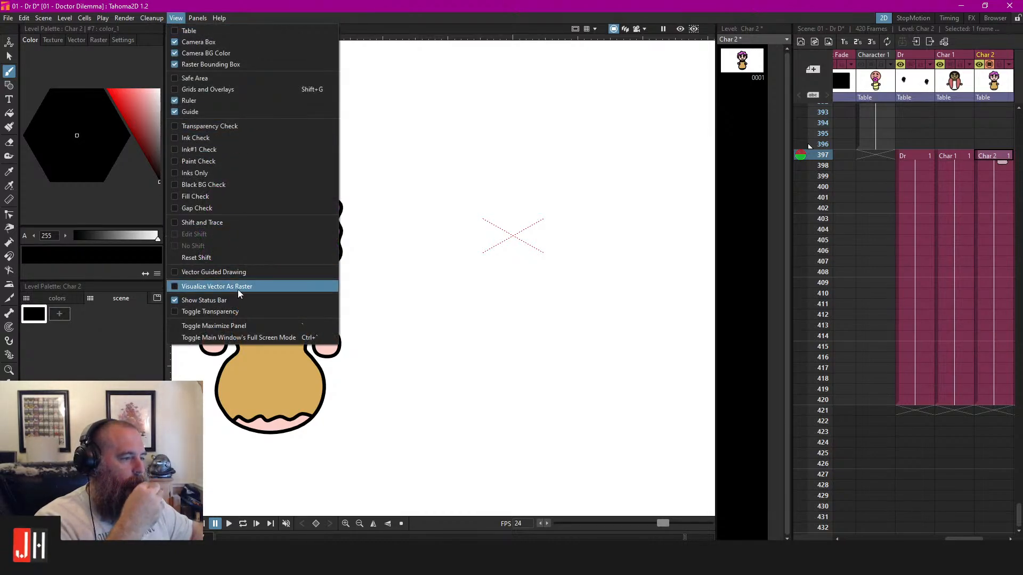
mouse_move(205, 19)
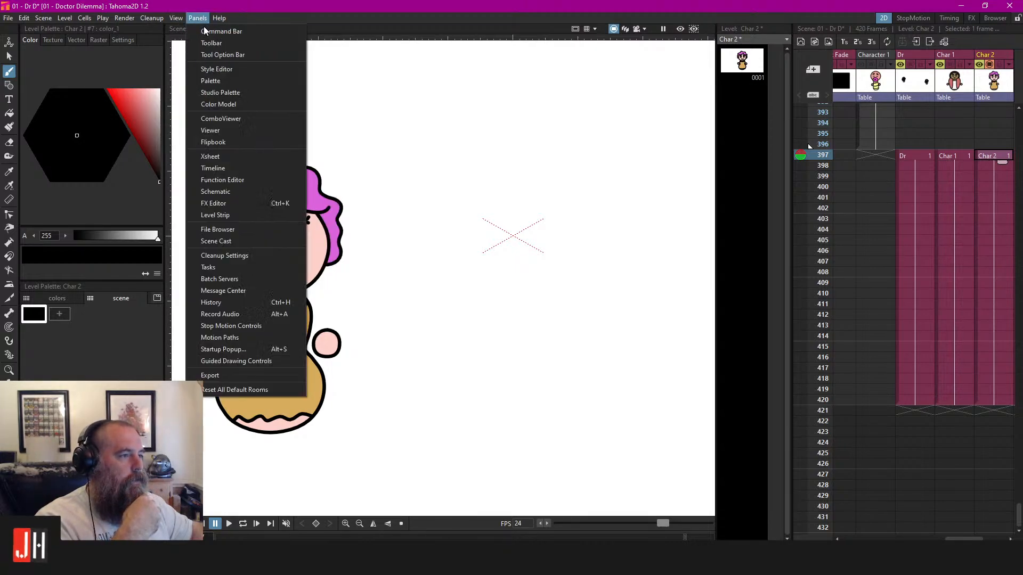
left_click(204, 43)
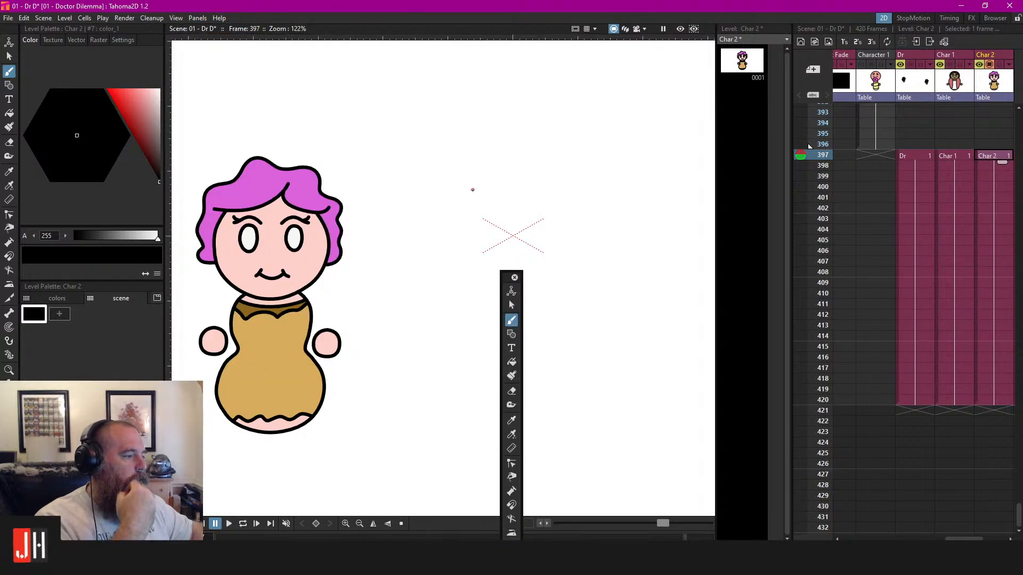
left_click(514, 278)
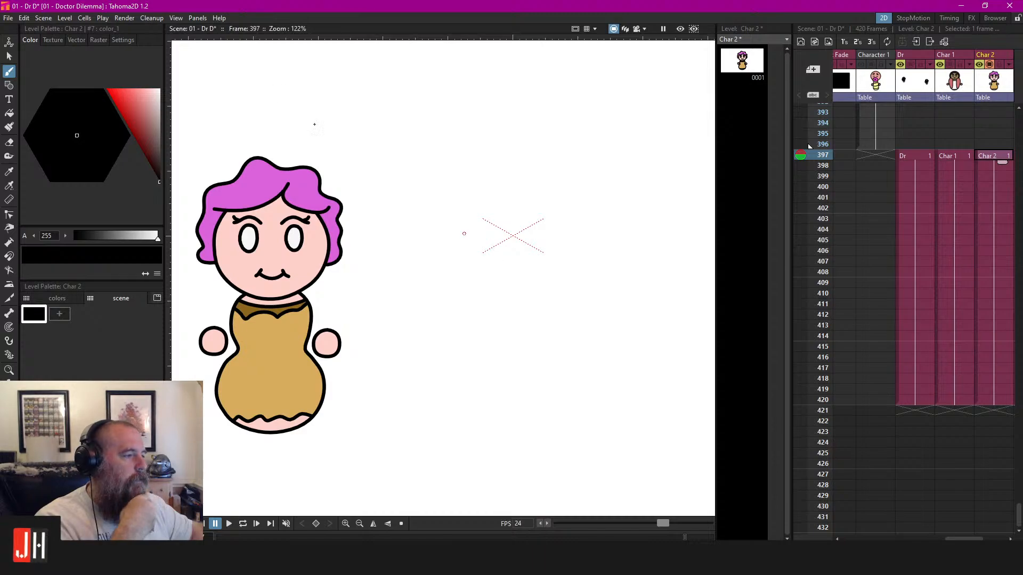
left_click(176, 17)
mouse_move(197, 20)
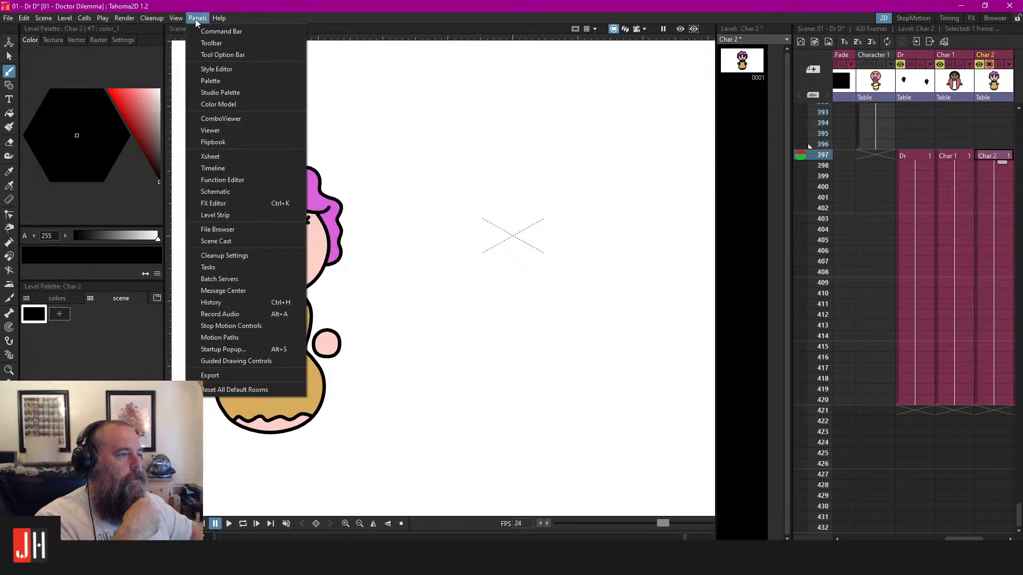
left_click(208, 40)
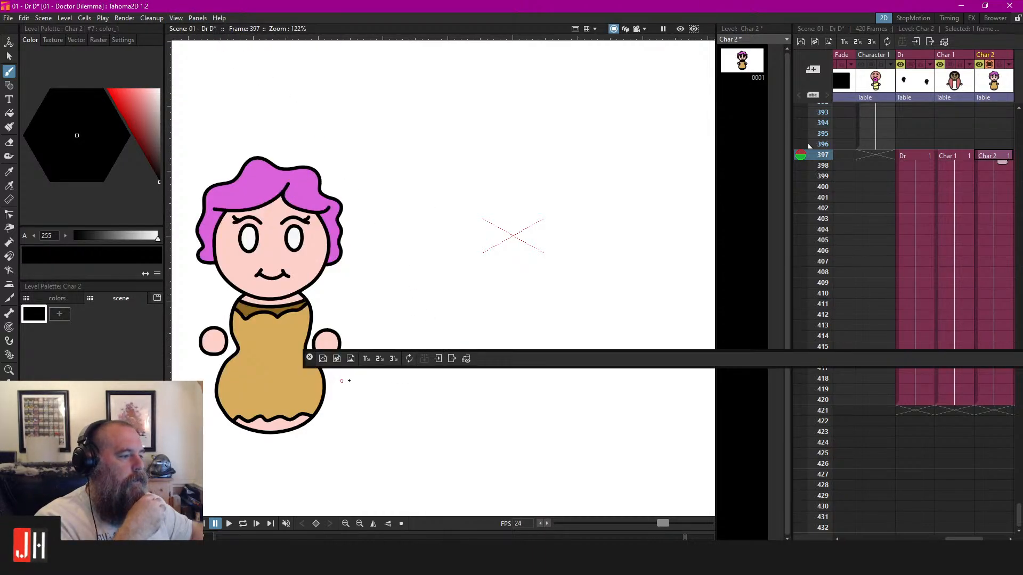
left_click(310, 357)
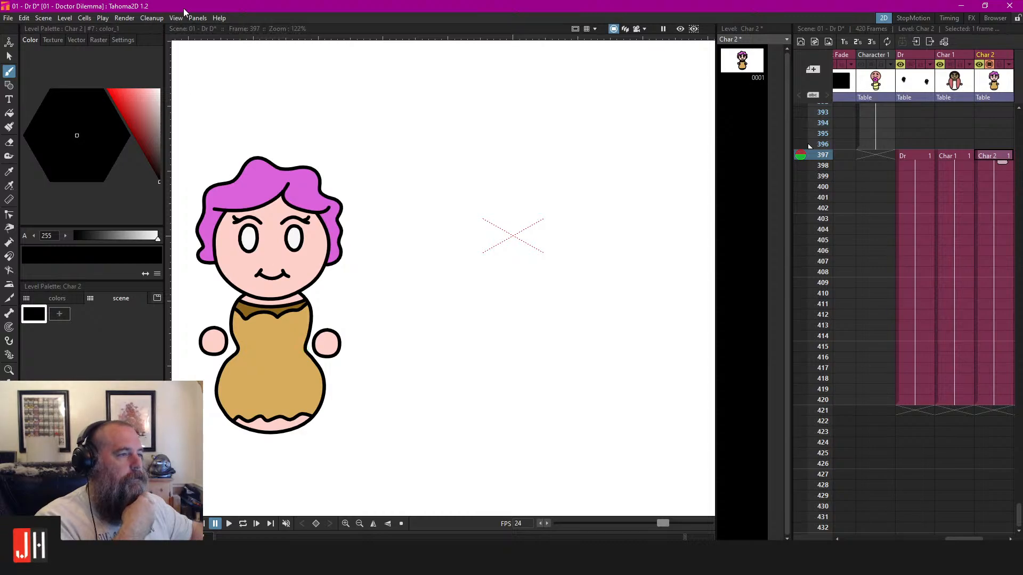
Try to open the Tool Option Bar panel
left_click(197, 18)
left_click(230, 53)
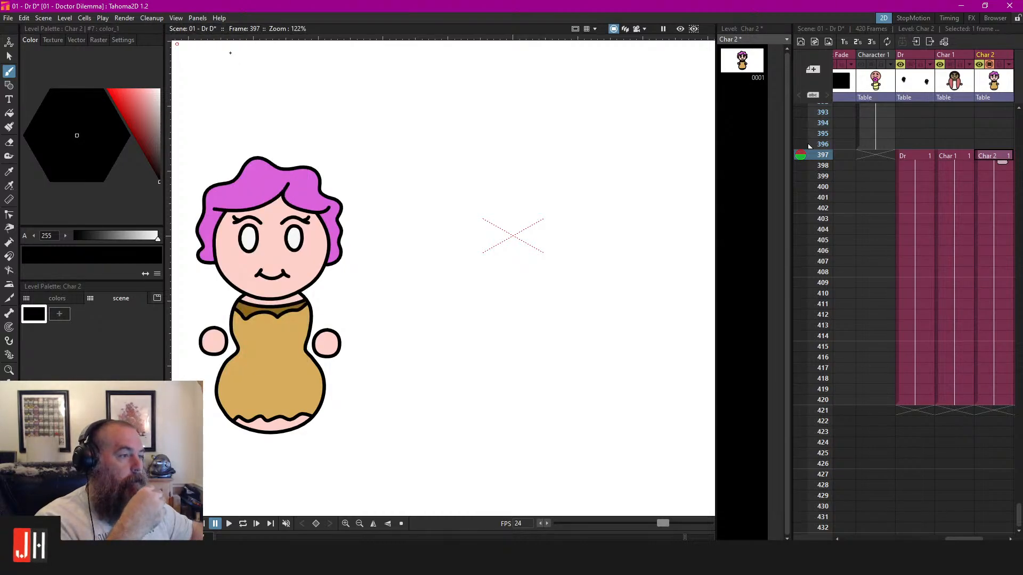
left_click(197, 18)
left_click(209, 53)
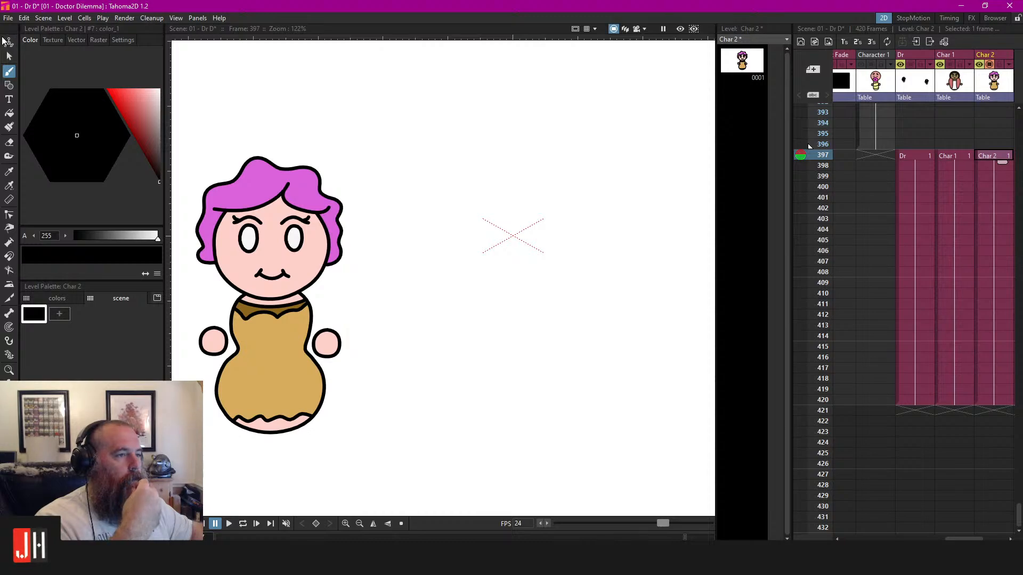
Undock the main toolbar and float it over the viewer beside the character
left_click_drag(11, 33, 344, 85)
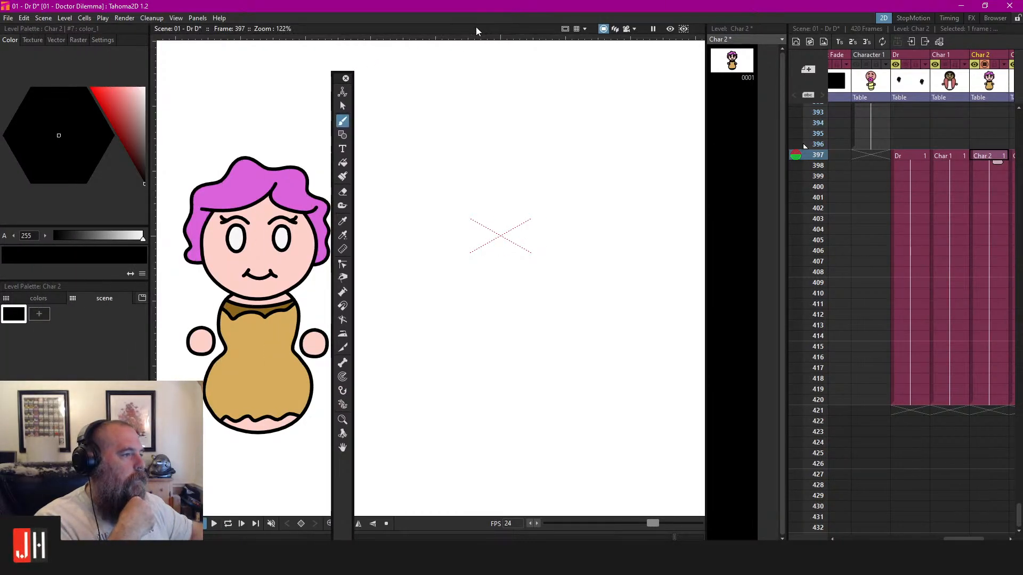
Dock the Level Strip below the viewer, move it back between viewer and Xsheet, and resize the Level Strip and Style Editor columns
mouse_move(475, 27)
left_mouse_down()
mouse_move(475, 69)
mouse_move(478, 29)
left_mouse_up()
left_click_drag(334, 73, 126, 73)
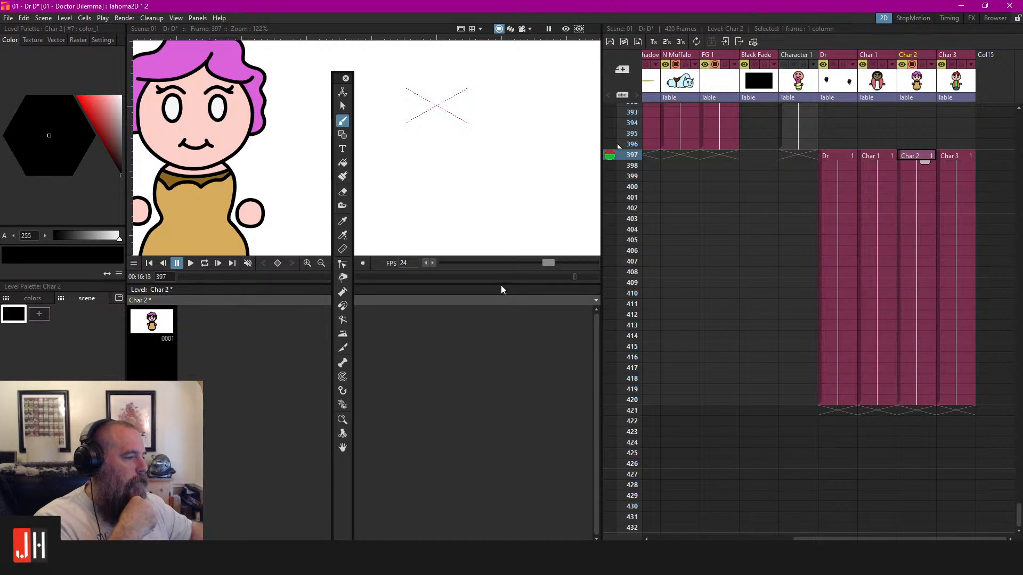
left_click_drag(205, 289, 606, 190)
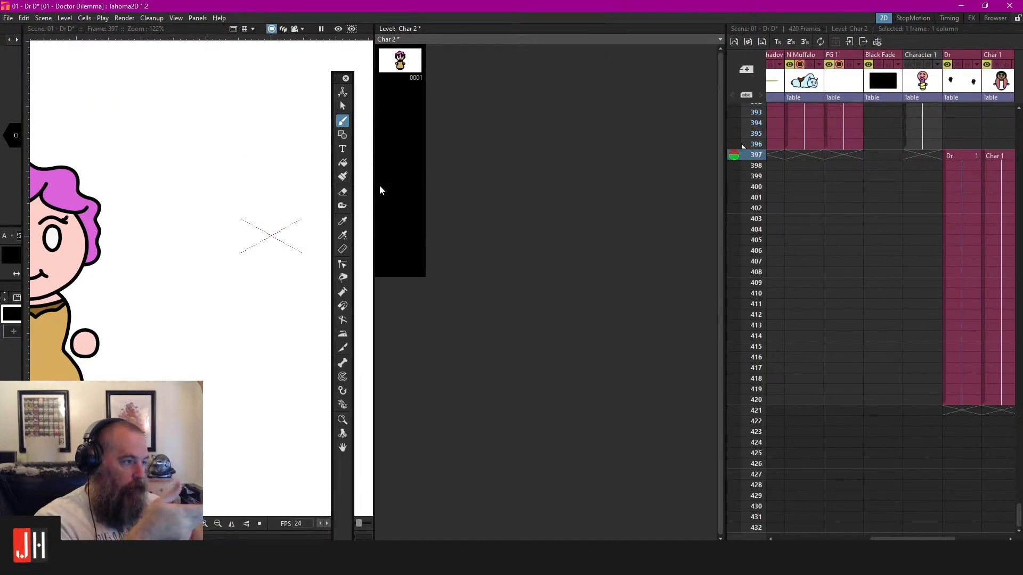
left_click_drag(374, 190, 657, 203)
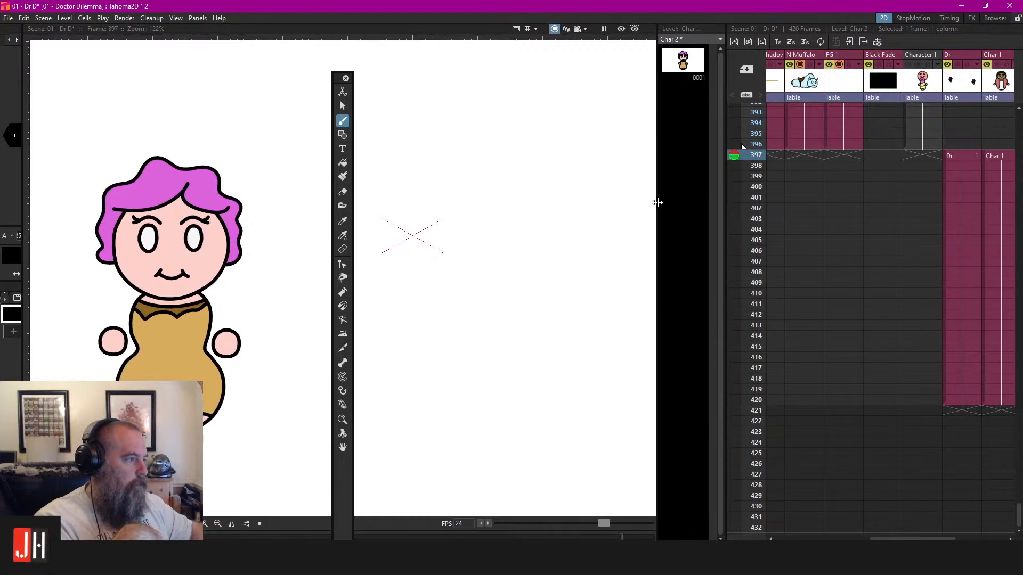
left_click_drag(723, 232, 864, 235)
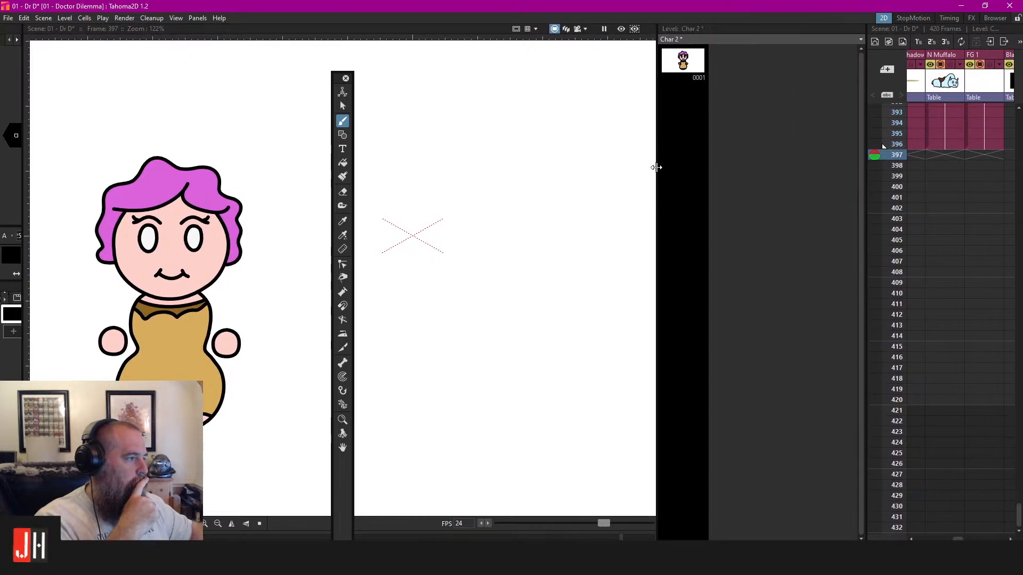
left_click_drag(658, 164, 779, 165)
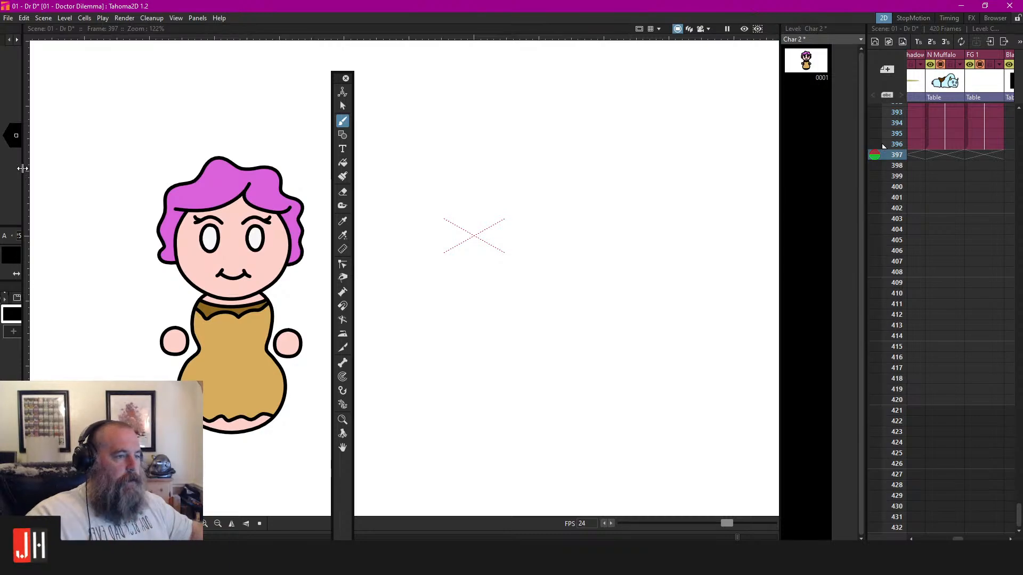
left_click_drag(23, 175, 160, 176)
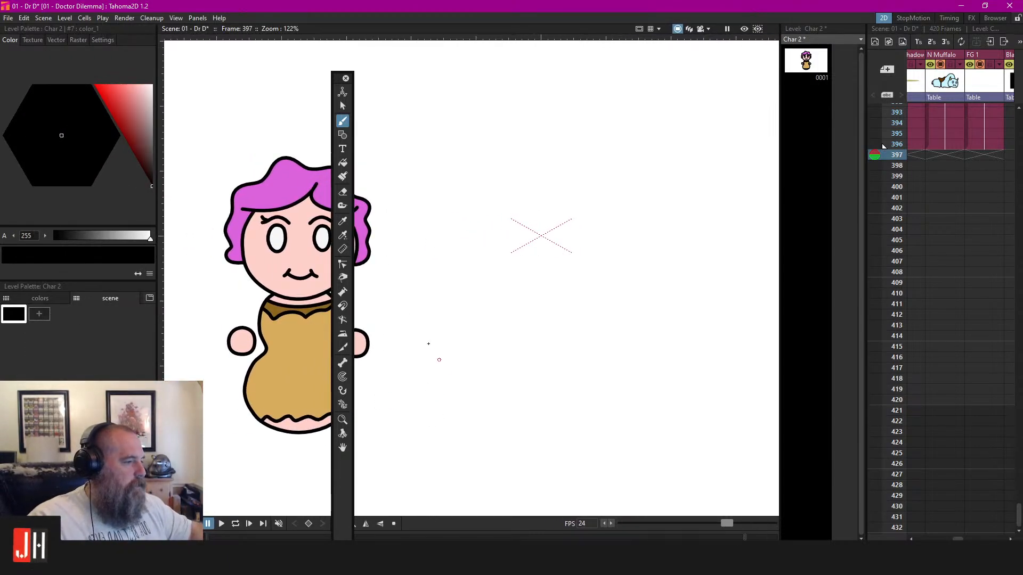
Try the Tool Option Bar panel again, and open an extra Style Editor and an extra Viewer, closing each one again
left_click(197, 17)
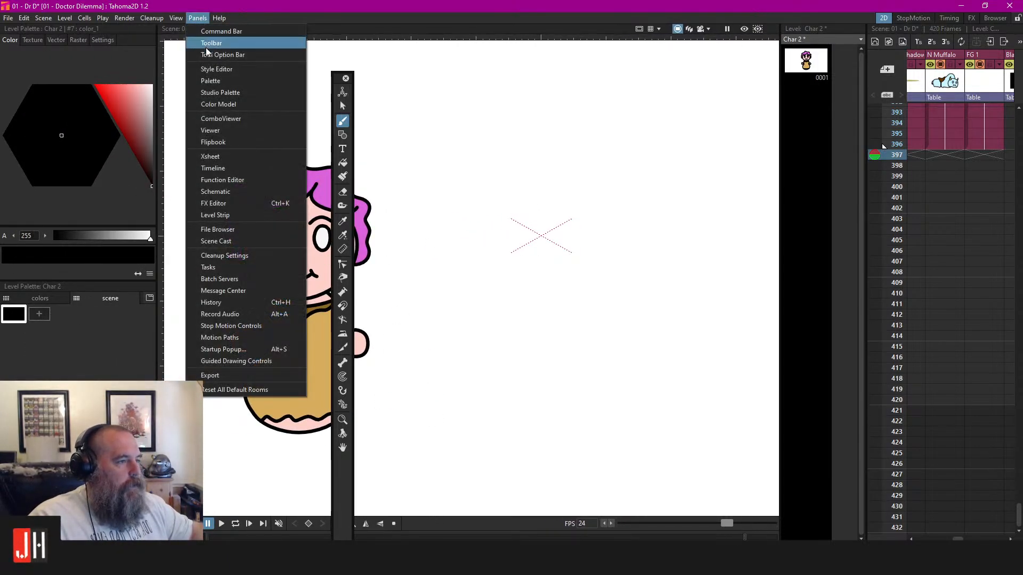
left_click(207, 44)
left_click(204, 18)
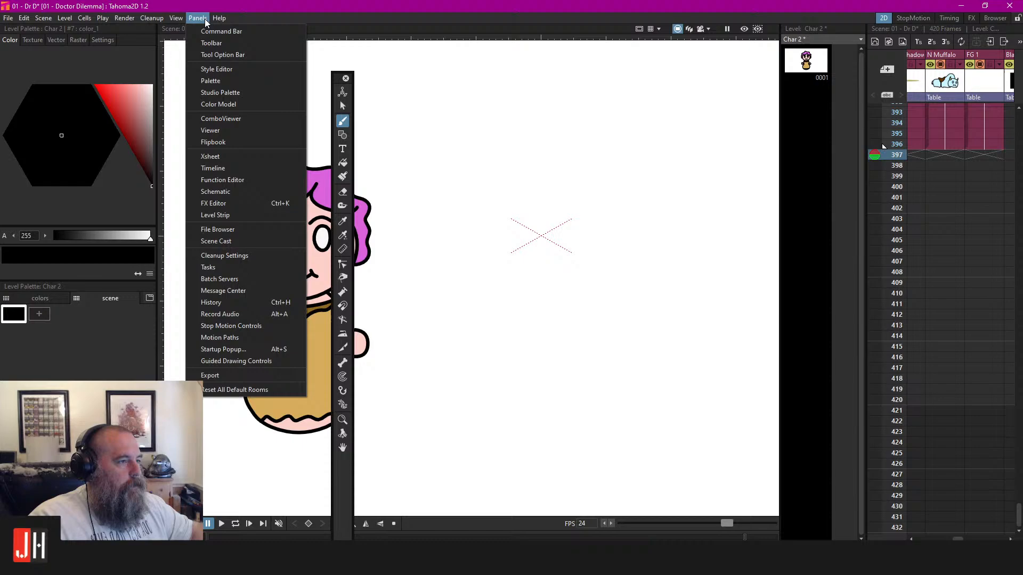
left_click(235, 70)
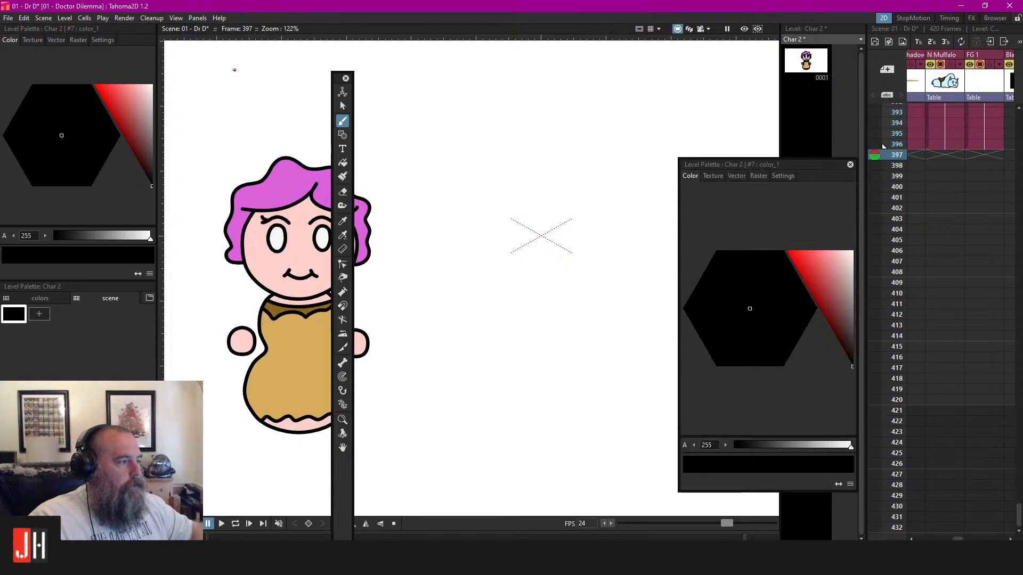
left_click(849, 164)
left_click(197, 18)
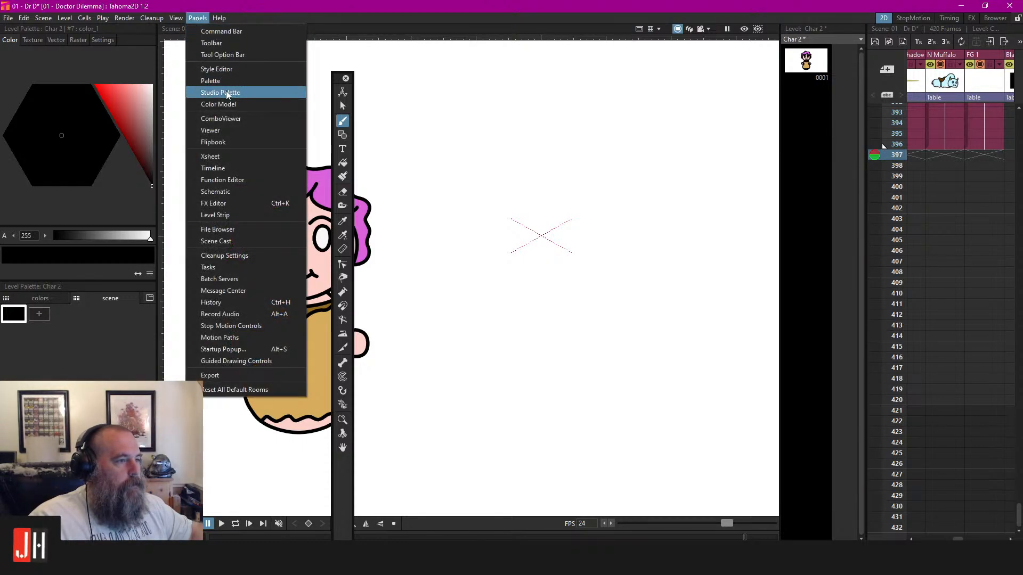
left_click(257, 129)
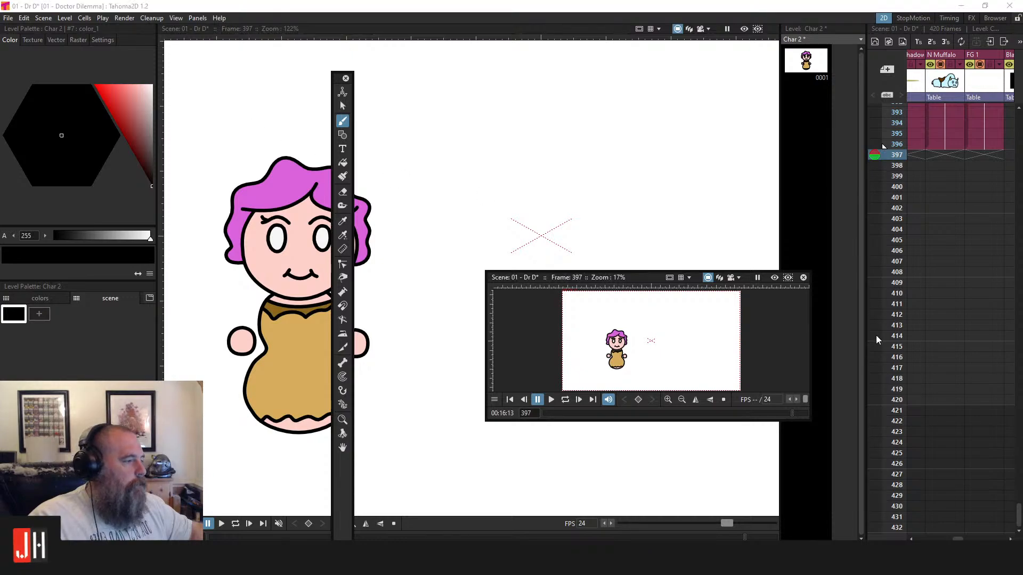
left_click(803, 278)
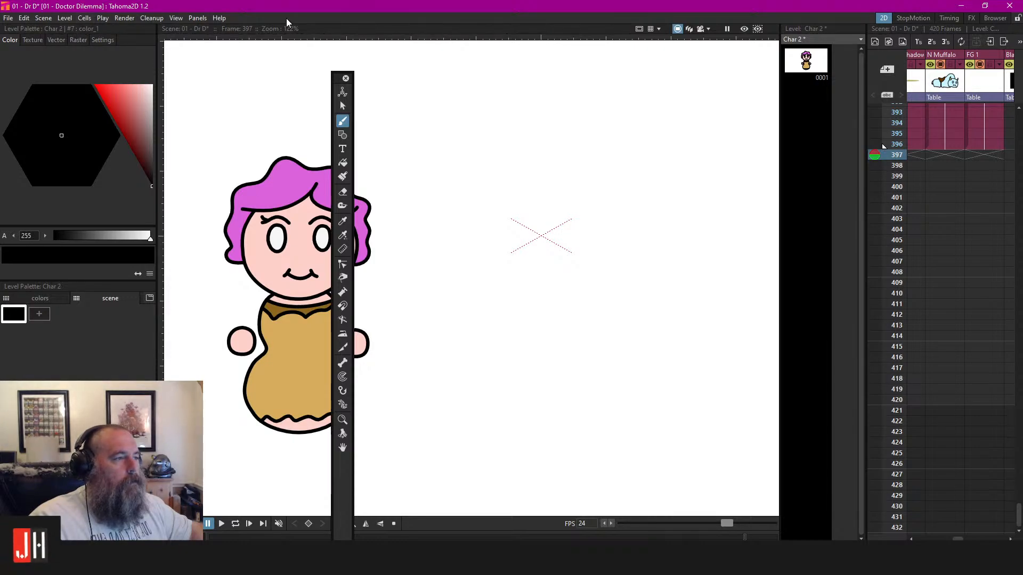
Dock the floating toolbar back along the outer edge of the workspace beside the Style Editor
left_click(196, 17)
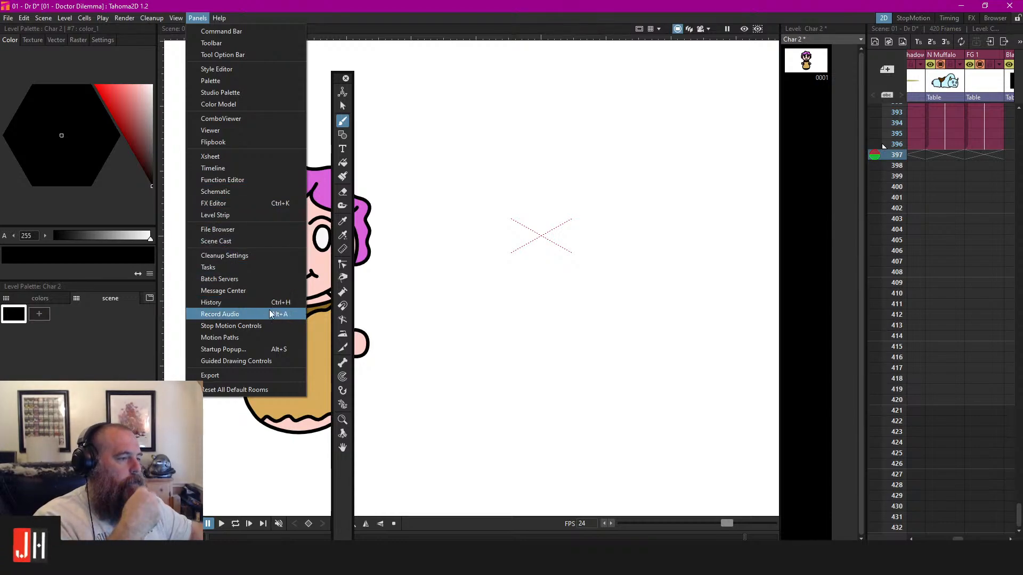
left_click(342, 81)
left_click_drag(333, 79, 3, 48)
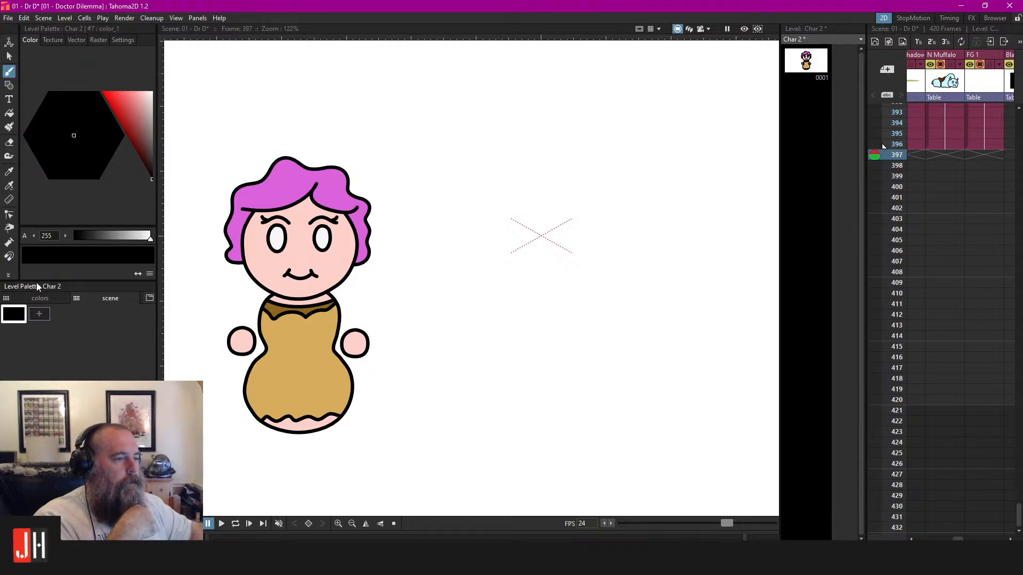
Undock the Level Palette from below the Style Editor and float it over the viewer beside the character
left_click_drag(36, 285, 96, 525)
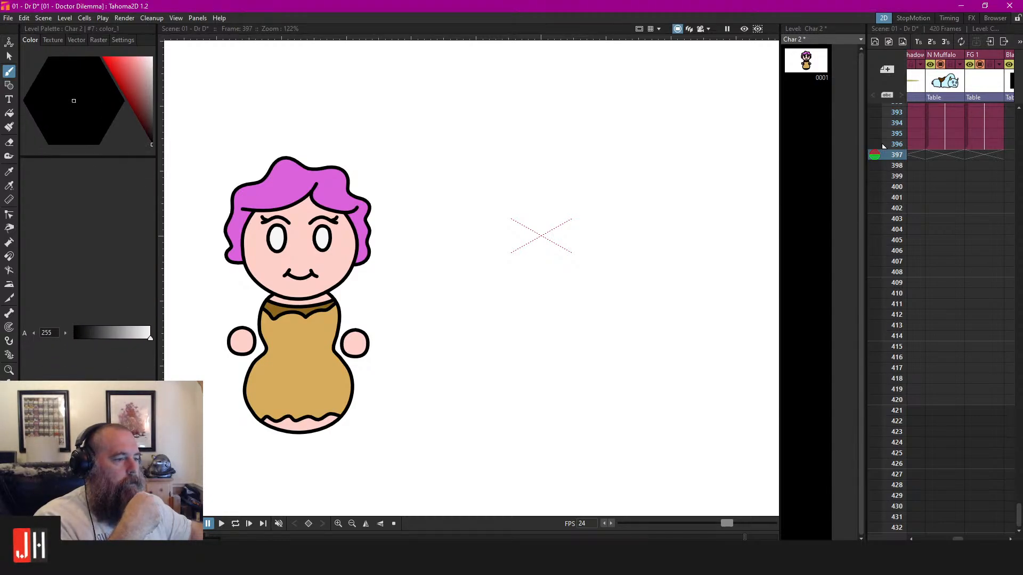
left_click_drag(96, 525, 410, 201)
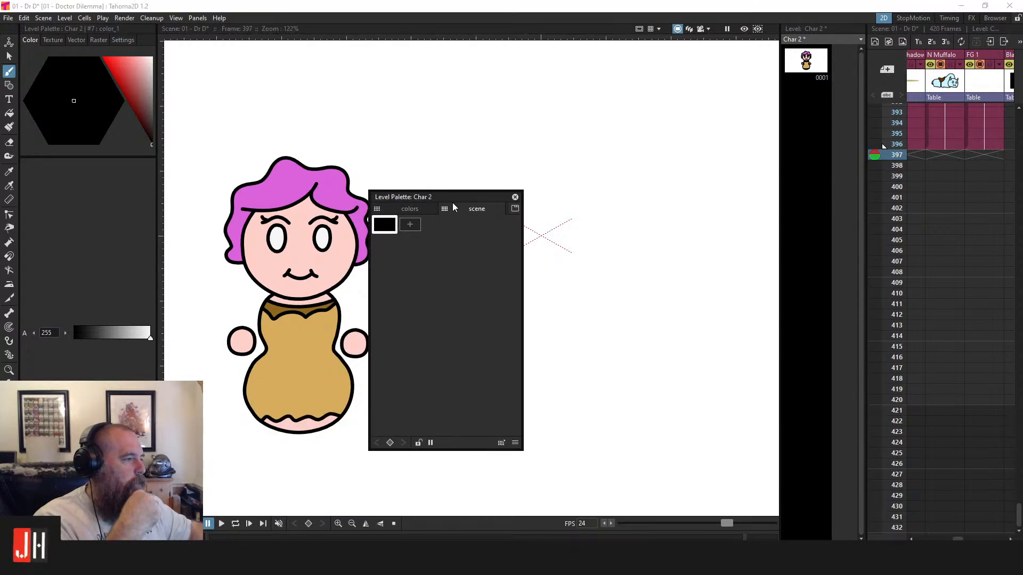
left_click_drag(495, 209, 523, 315)
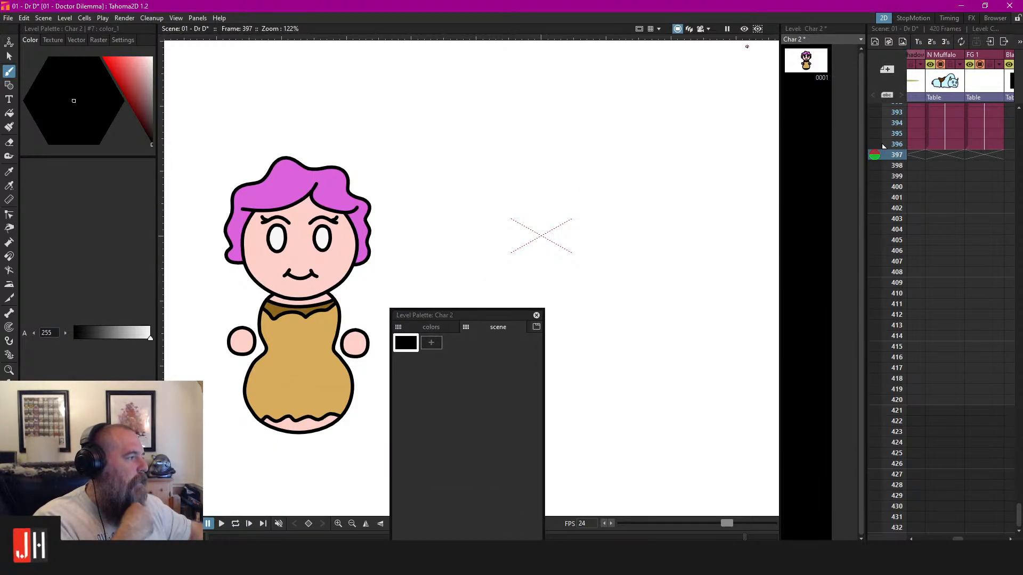
Try to reset all default rooms
left_click(206, 18)
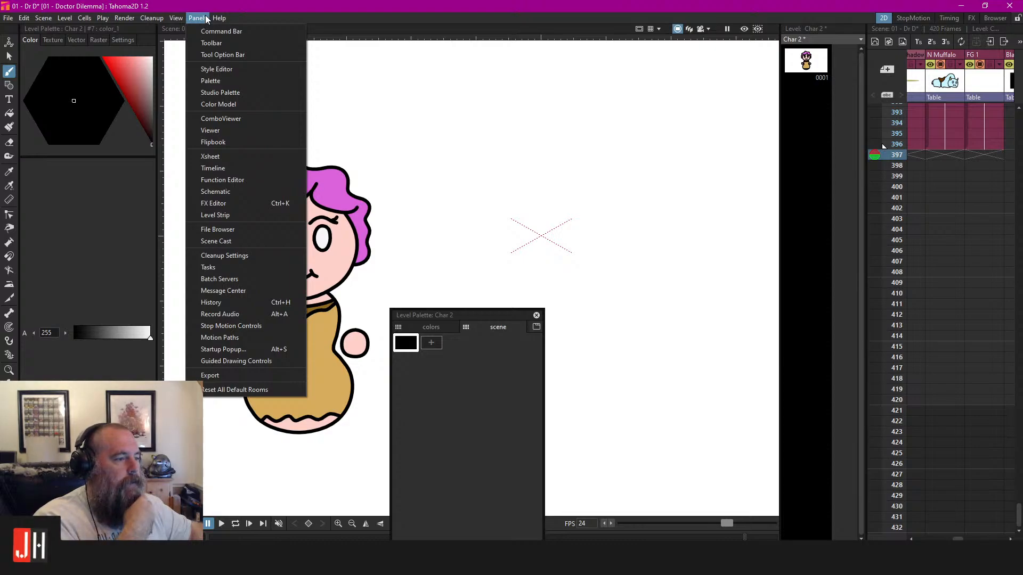
left_click(256, 390)
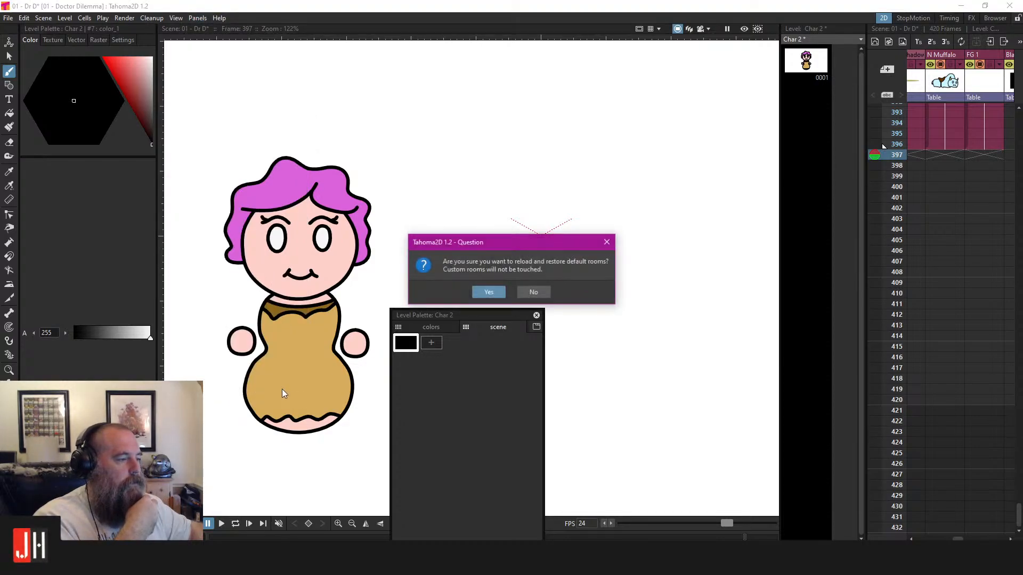
left_click(483, 290)
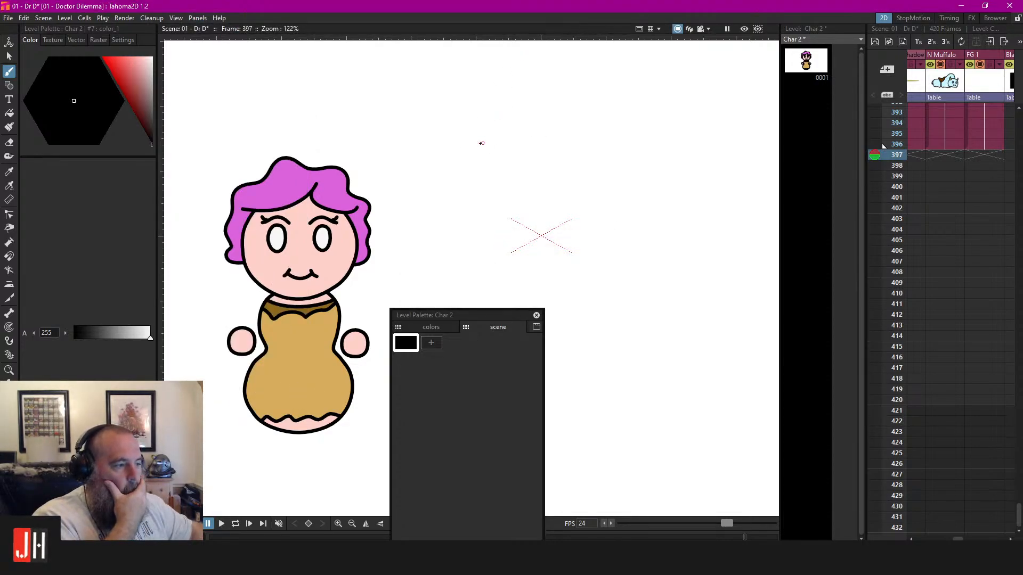
Move the floating Level Palette over the character and reset all default rooms, discarding the scene changes so the program quits
left_click_drag(469, 315, 336, 165)
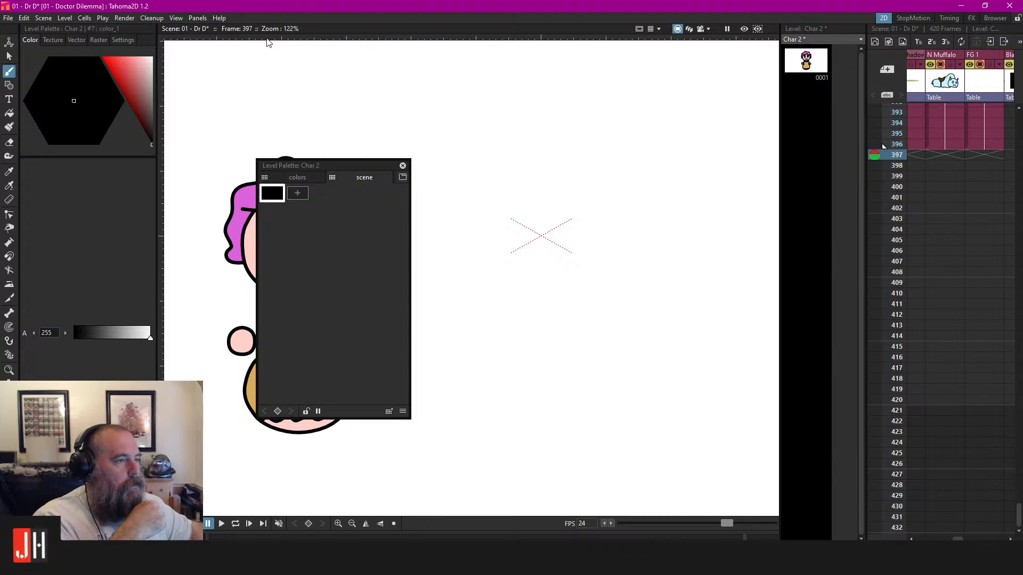
left_click(197, 17)
left_click(276, 389)
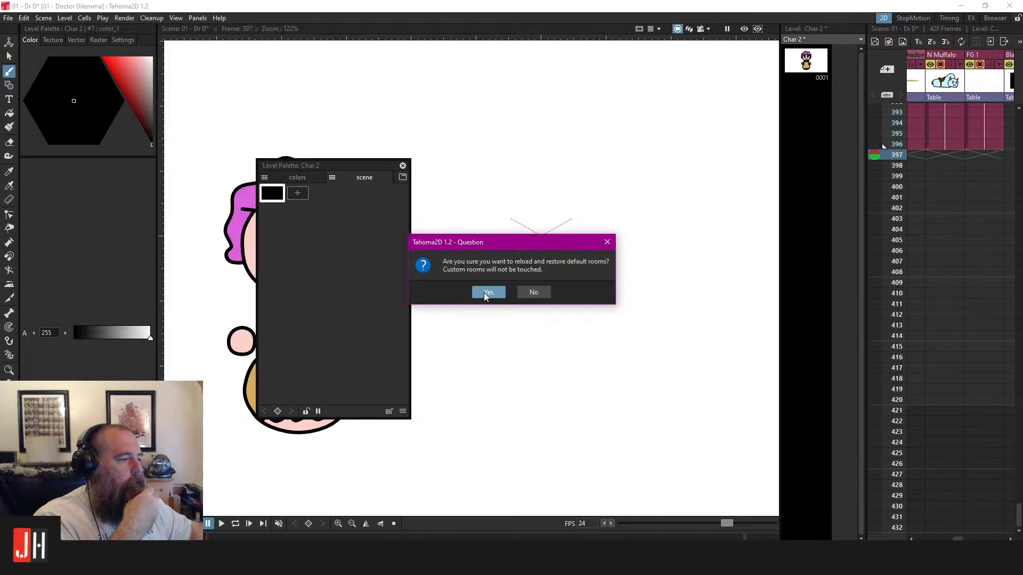
left_click(487, 293)
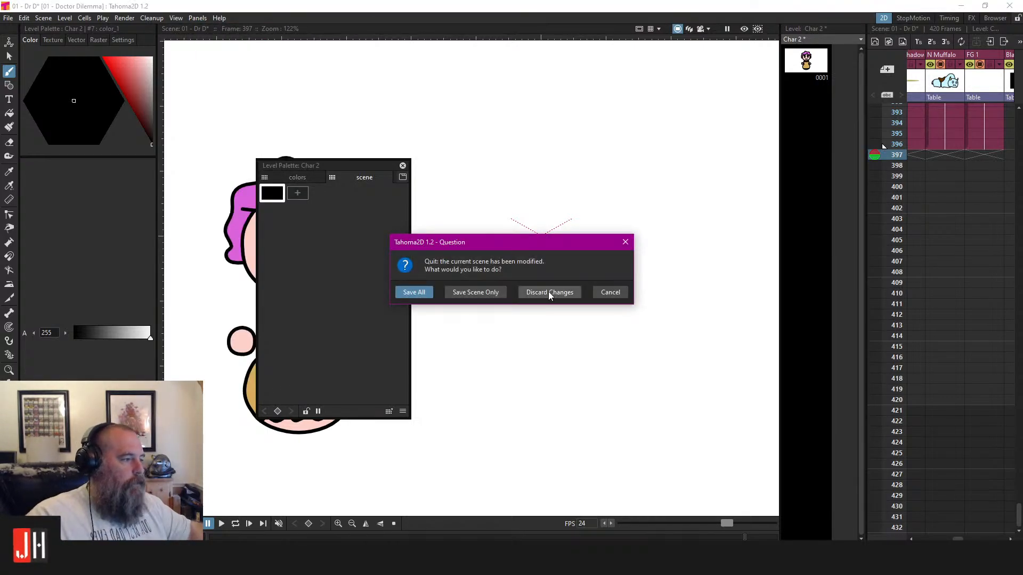
left_click(548, 291)
left_click(513, 303)
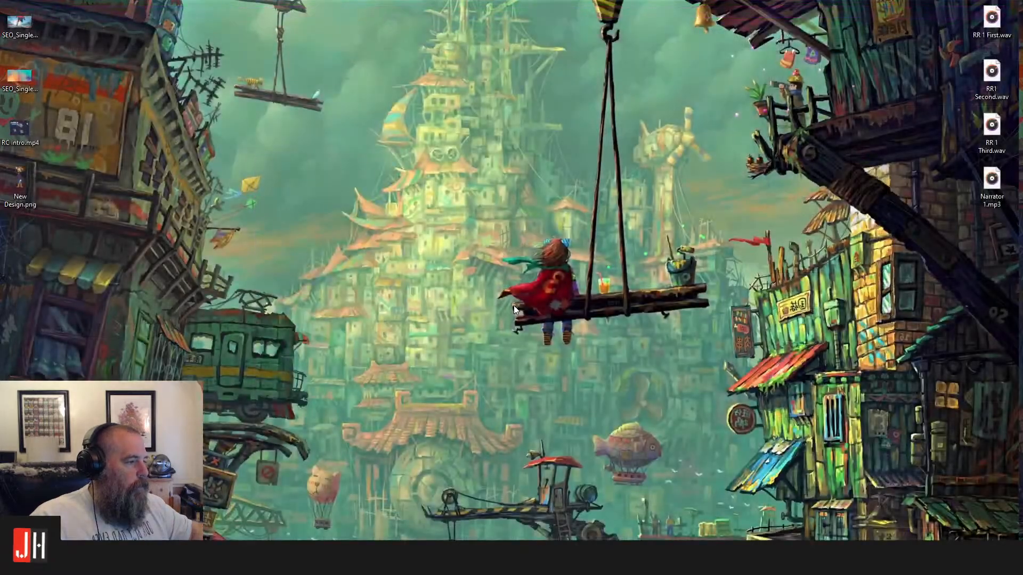
Relaunch Tahoma2D and open the recent scene 01 - Dr D from the Doctor Dilemma project
key("super")
left_click(68, 274)
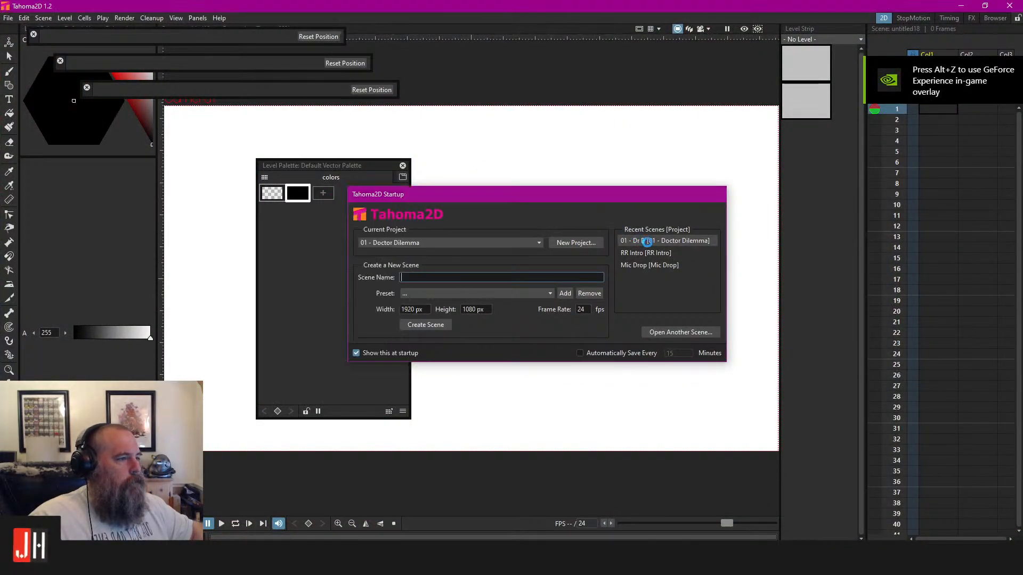
left_click(647, 241)
Activate the Brush tool and close the two extra floating Tool Option Bars, keeping the docked one
left_click(9, 72)
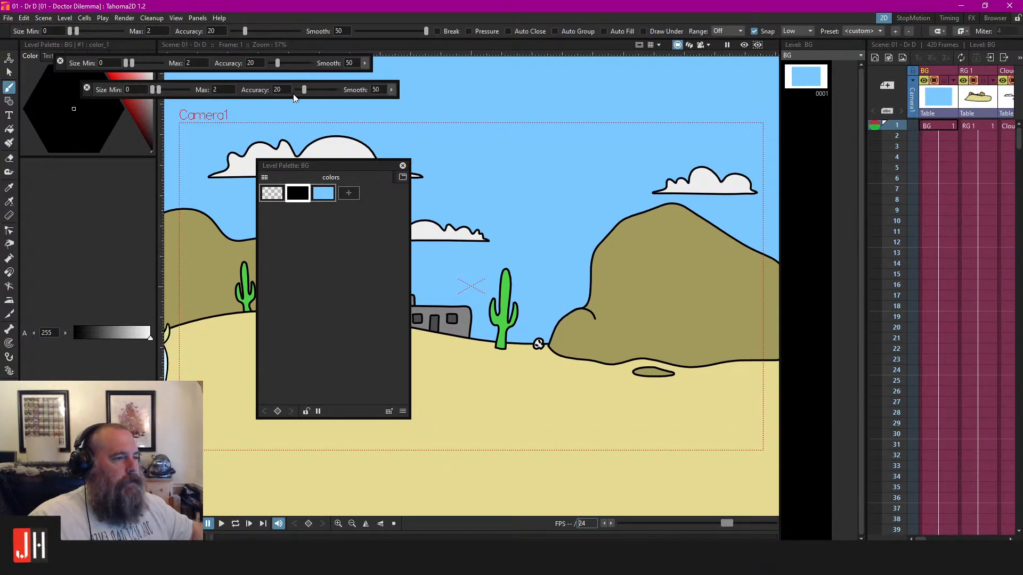
left_click(60, 62)
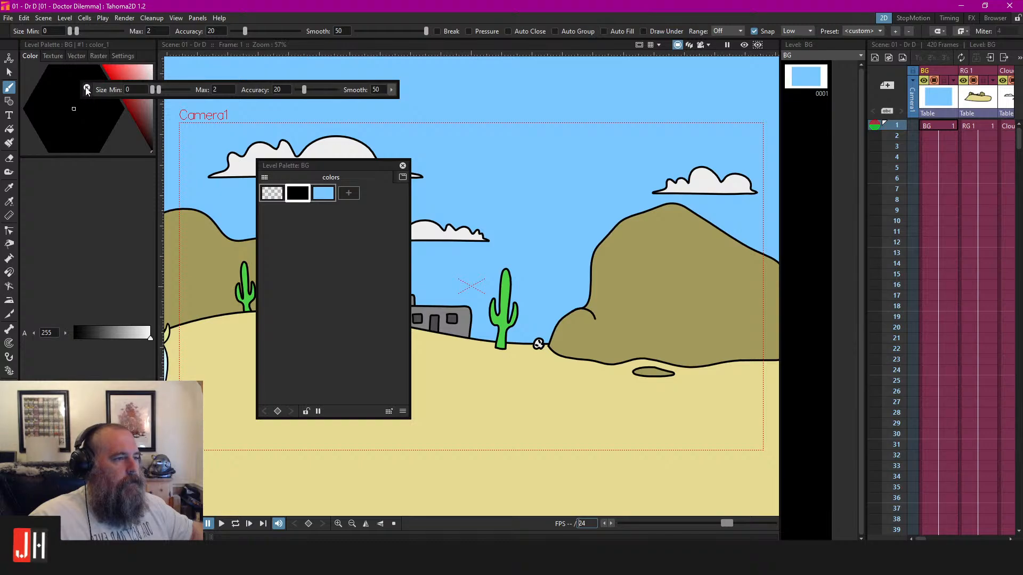
left_click(87, 88)
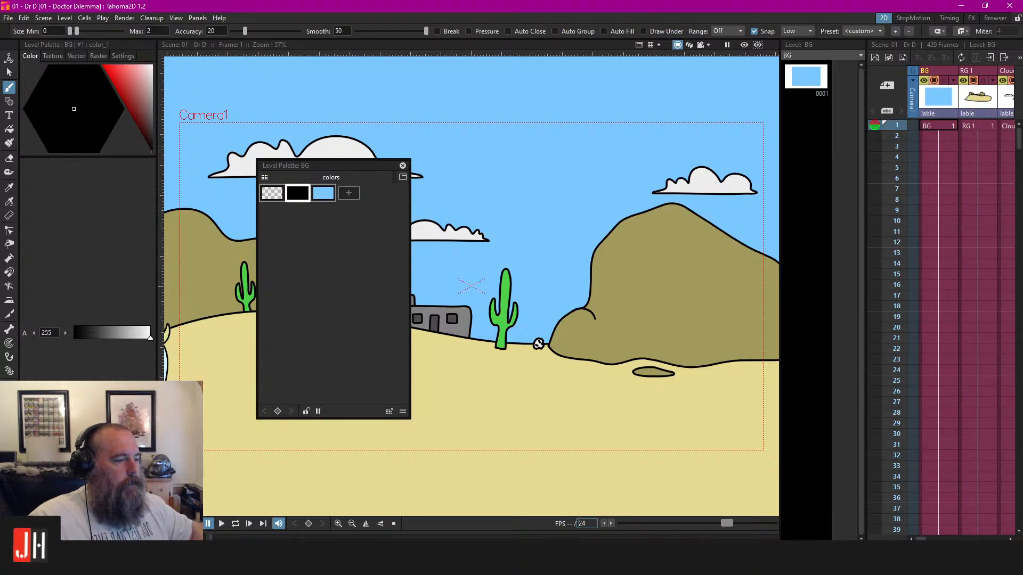
Dock the Level Palette below the Style Editor and enlarge the color wheel area
left_click_drag(319, 165, 120, 537)
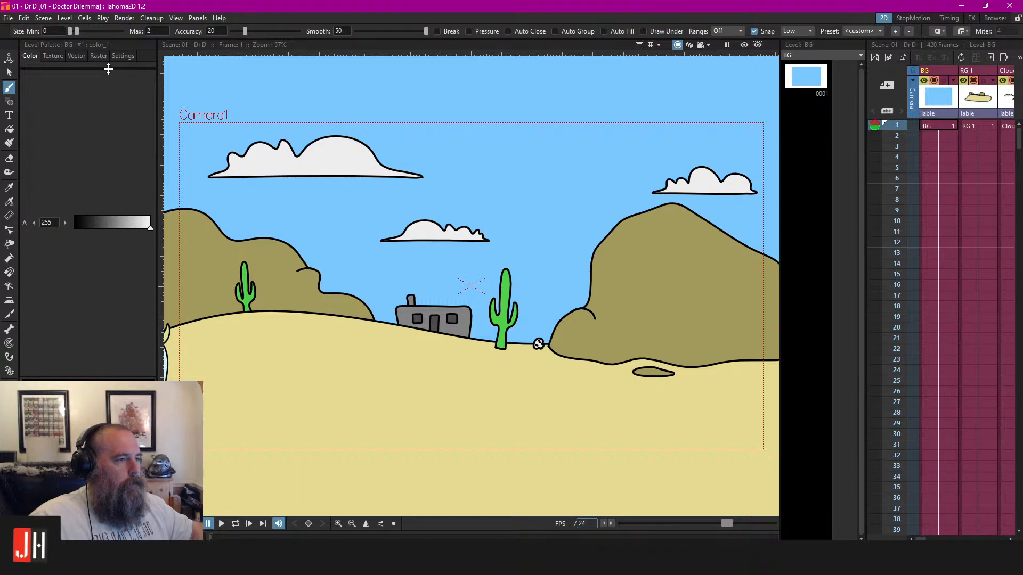
left_click_drag(108, 69, 108, 182)
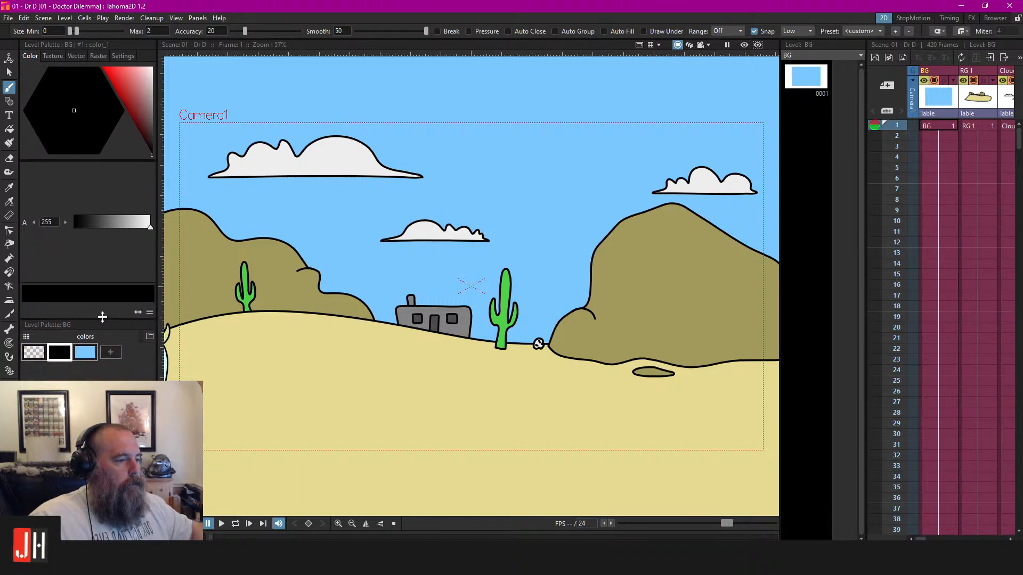
Recolor the light blue sky style in the BG level palette to a muted tan, RGB 198, 160, 129
left_click(85, 372)
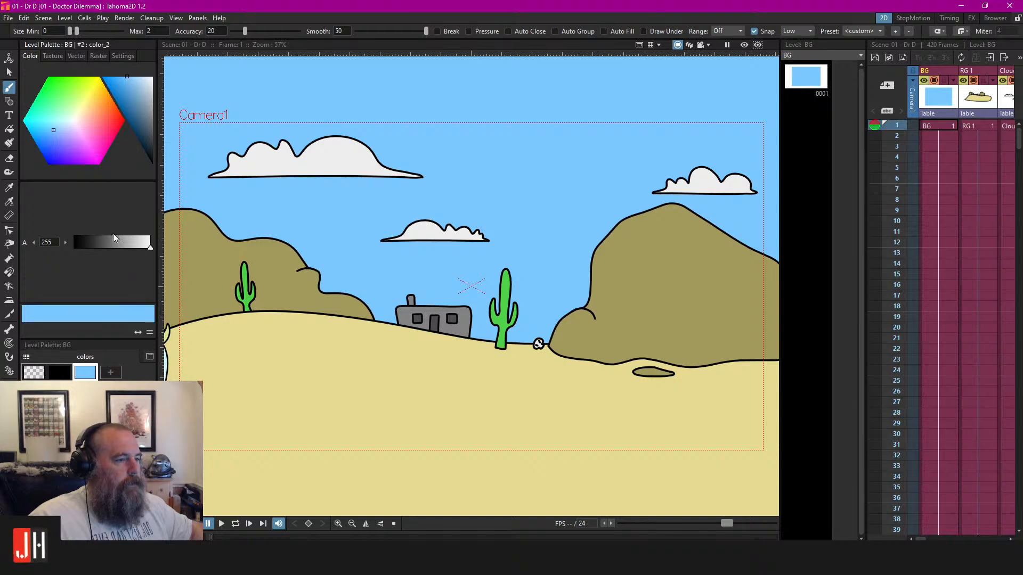
left_click(133, 95)
left_click(87, 114)
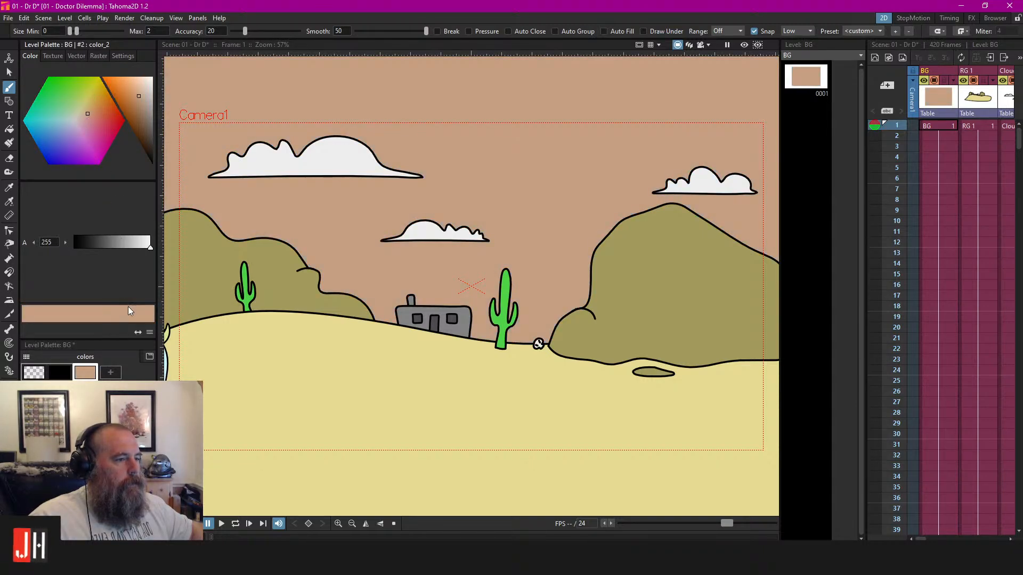
Show the HSV and RGB sliders in the Style Editor
left_click(150, 332)
left_click(155, 369)
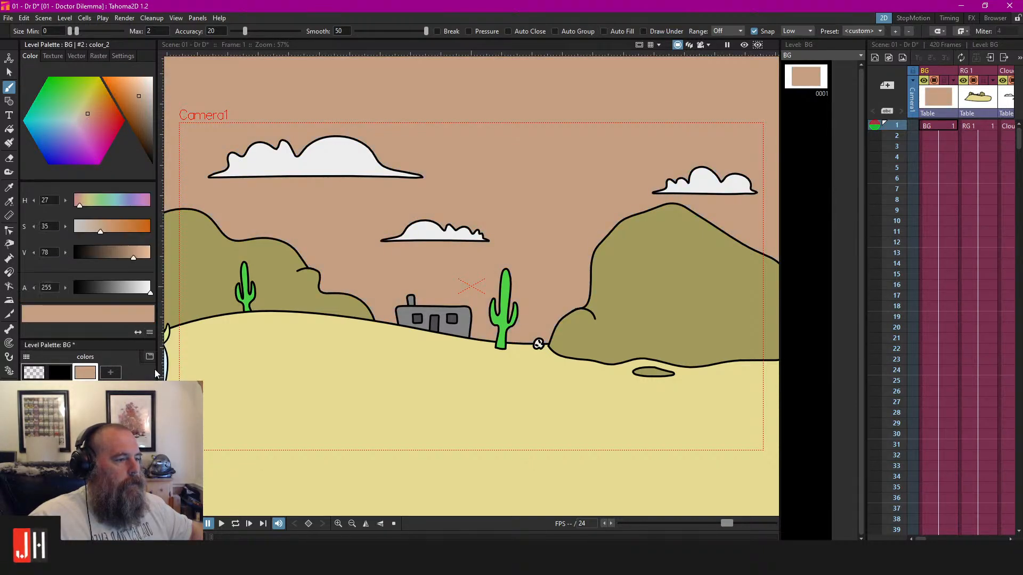
left_click(150, 332)
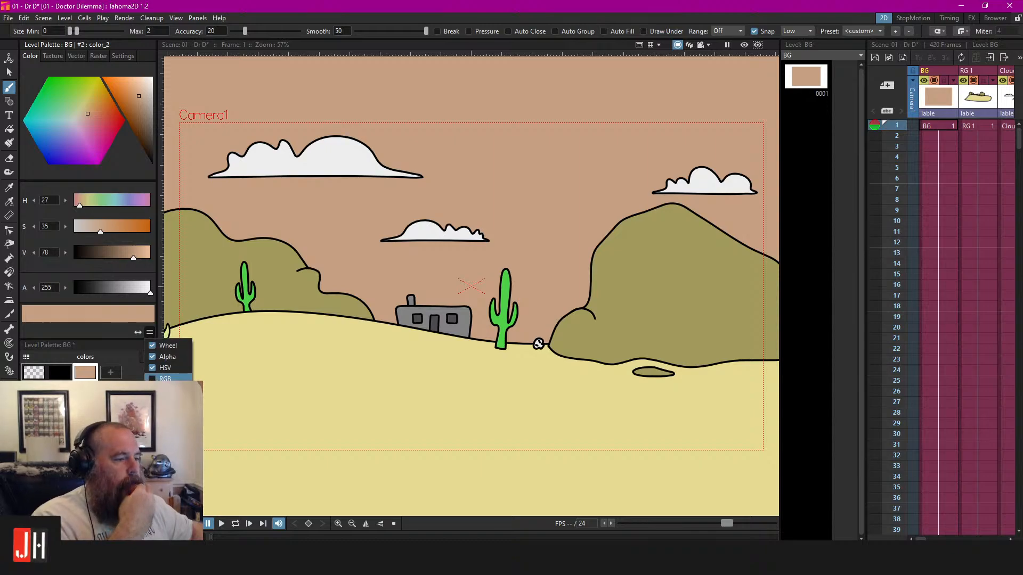
left_click(158, 378)
Switch the Style Editor's Alpha slider off and back on, and hide the RGB sliders
left_click(150, 332)
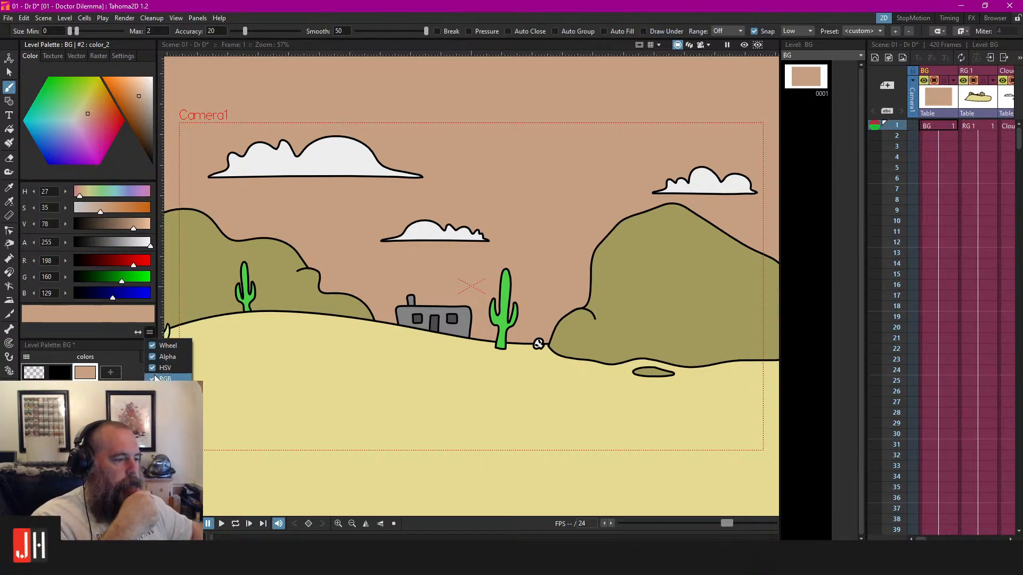
left_click(152, 357)
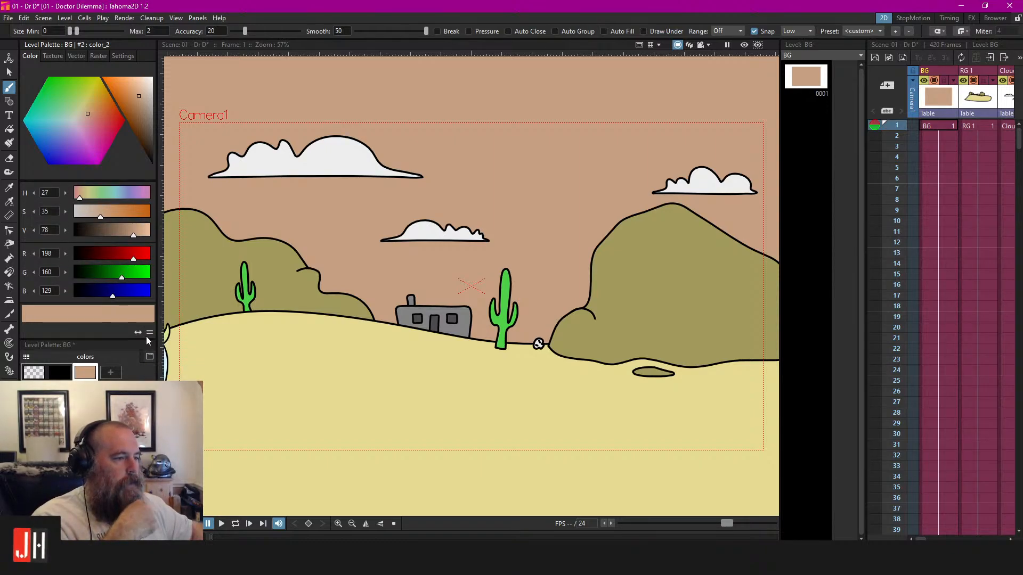
left_click(149, 332)
left_click(152, 357)
left_click(150, 332)
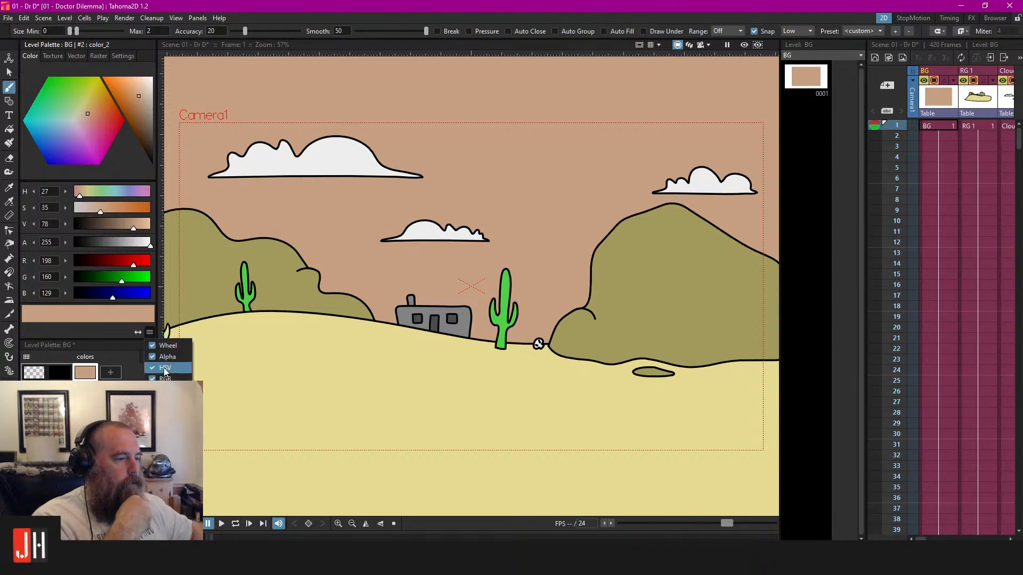
left_click(157, 379)
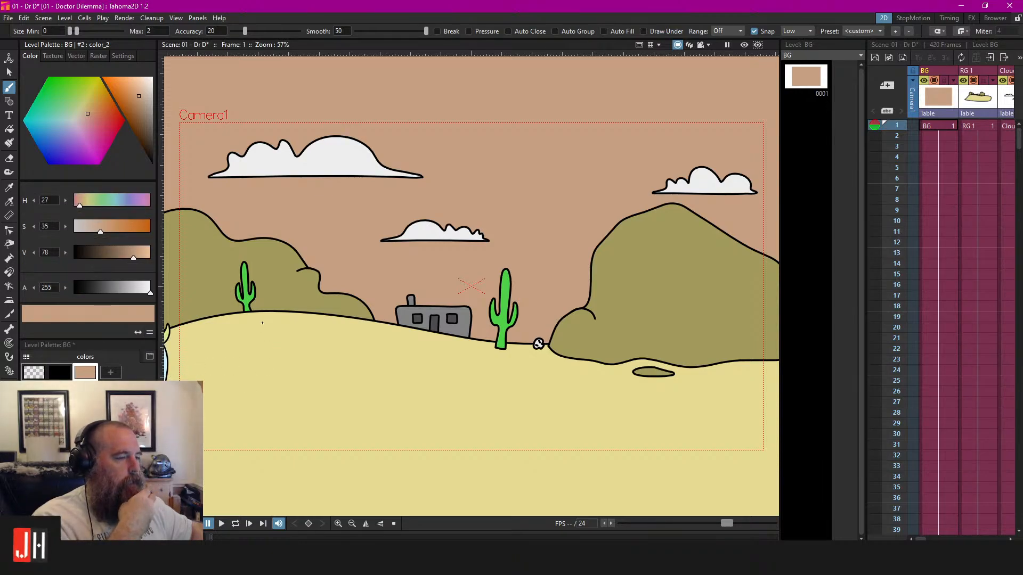
Lower the tan sky style's HSV value to 71 and lock the workspace panels in place
left_click_drag(133, 256, 129, 251)
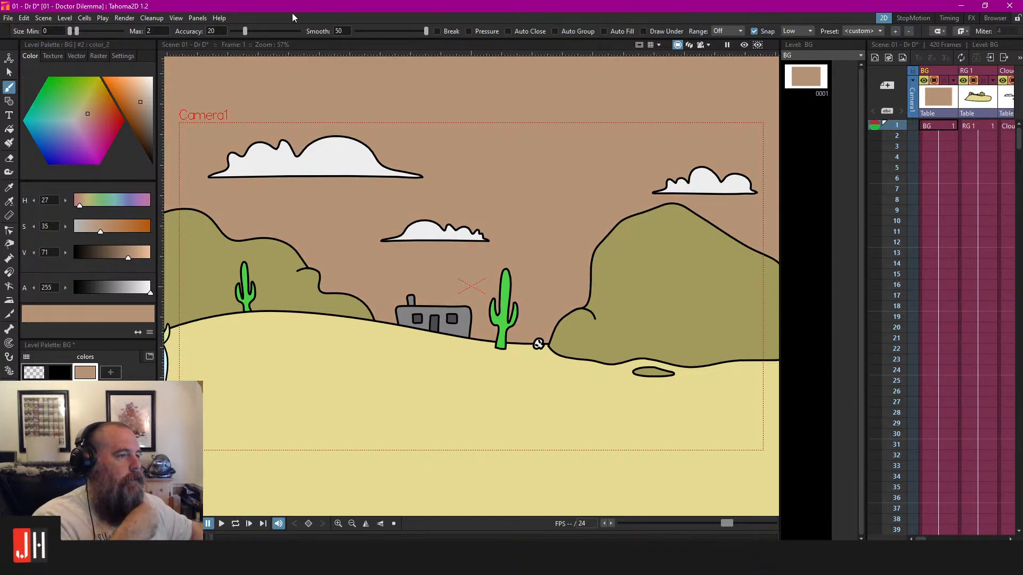
left_click(1018, 18)
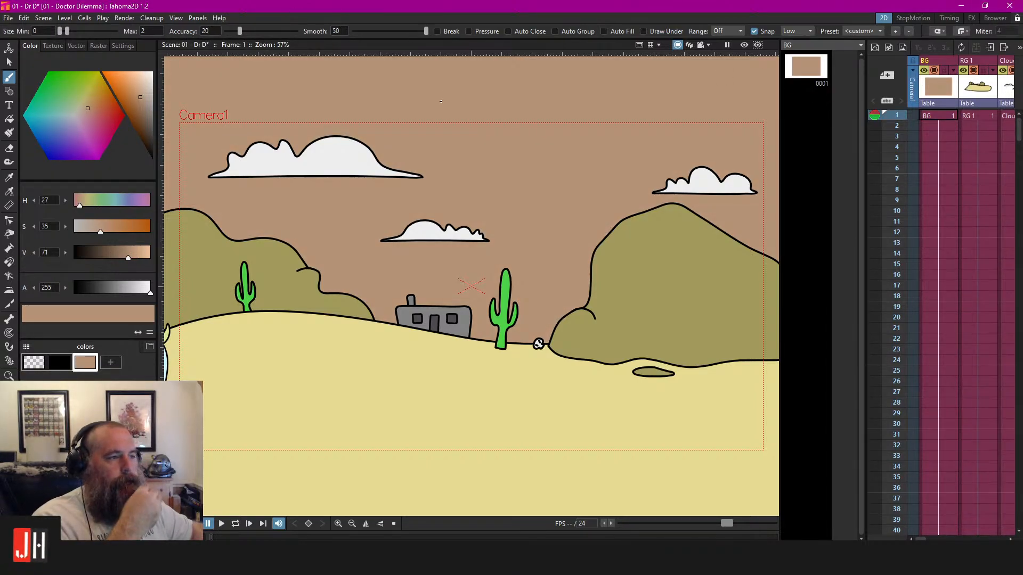
Undo the sky style's color changes back to the original blue and save the scene
key("ctrl+z")
key("ctrl+z")
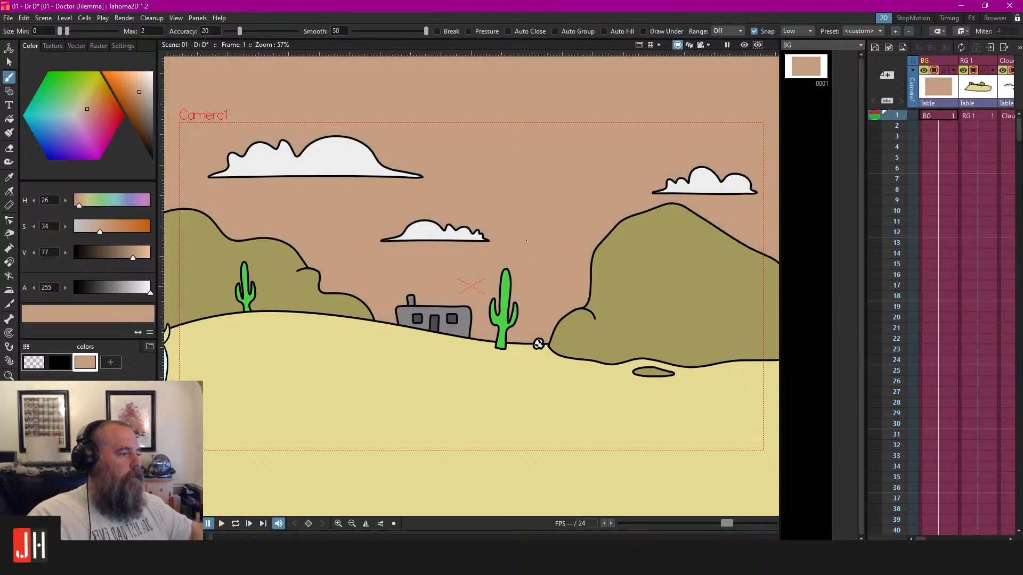
scroll(526, 241, "down", 3)
key("ctrl+s")
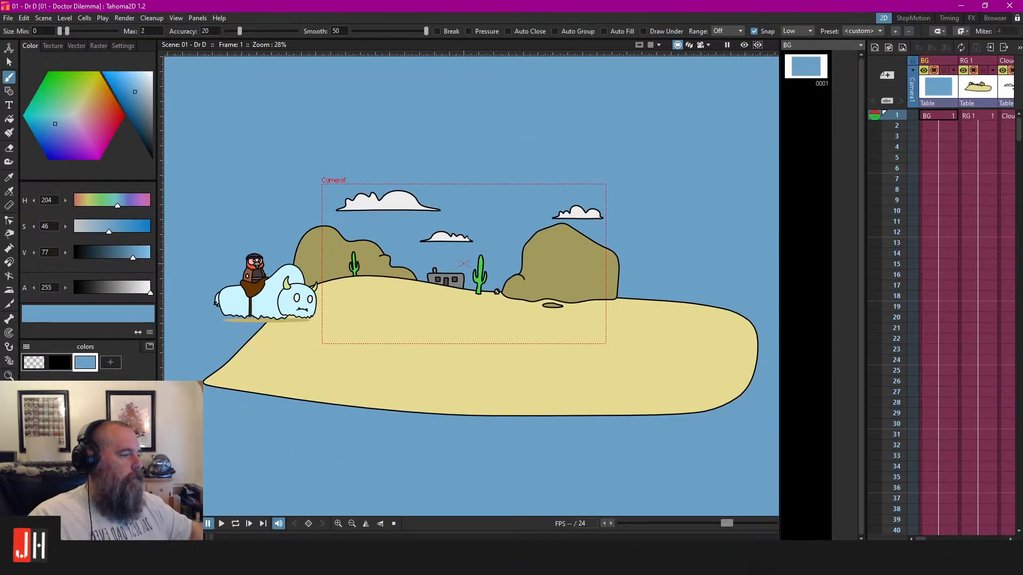
scroll(406, 247, "up", 1)
Hide the HSV and Alpha sliders in the Style Editor, and show the HSV sliders again
left_click(149, 333)
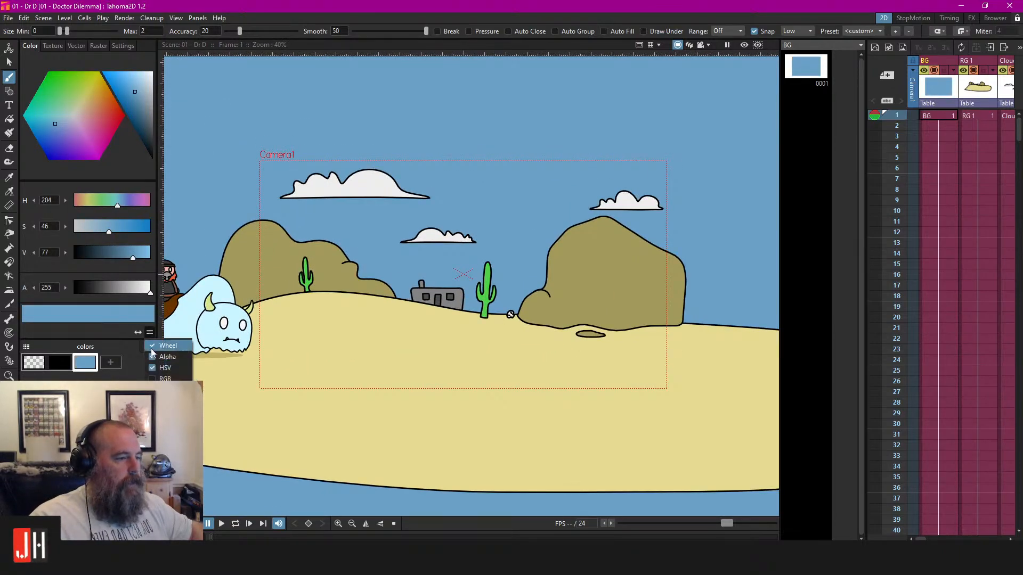
left_click(152, 368)
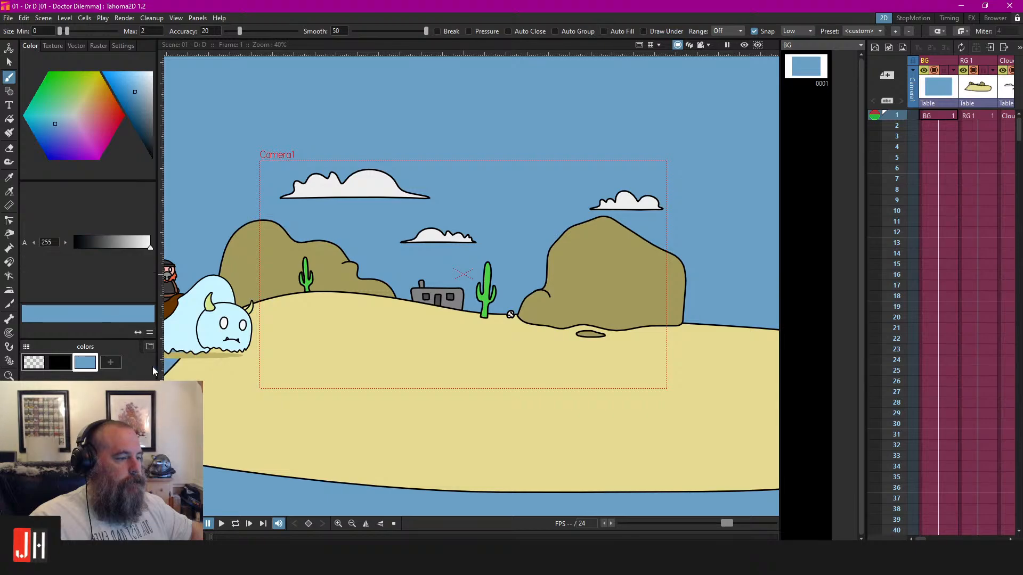
left_click(150, 333)
left_click(155, 357)
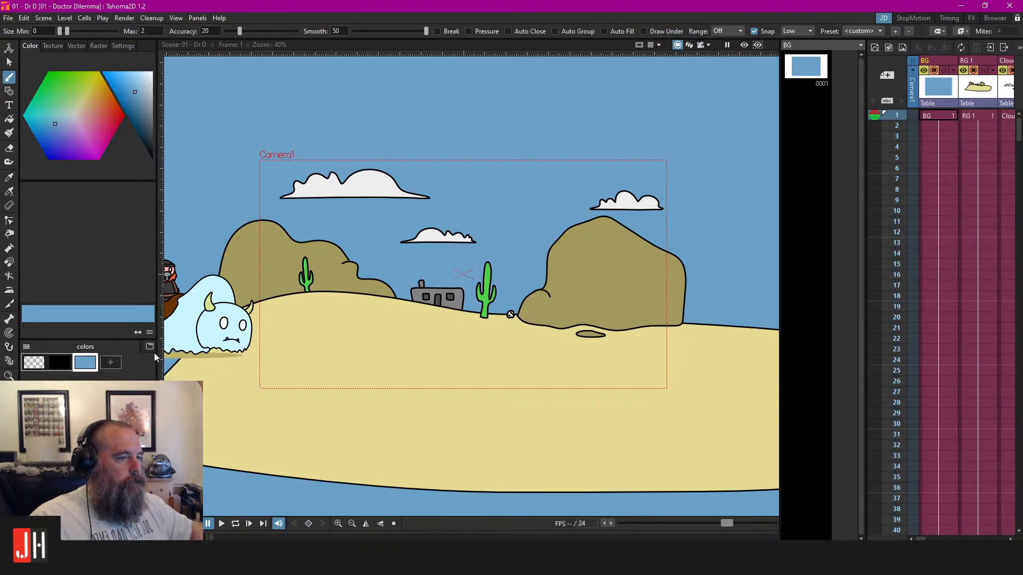
left_click(149, 334)
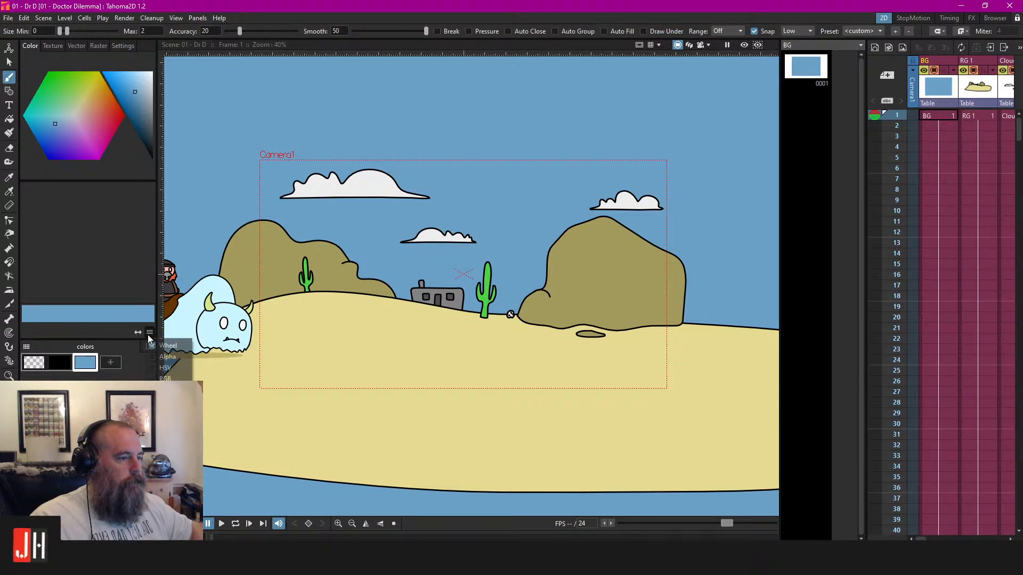
left_click(154, 371)
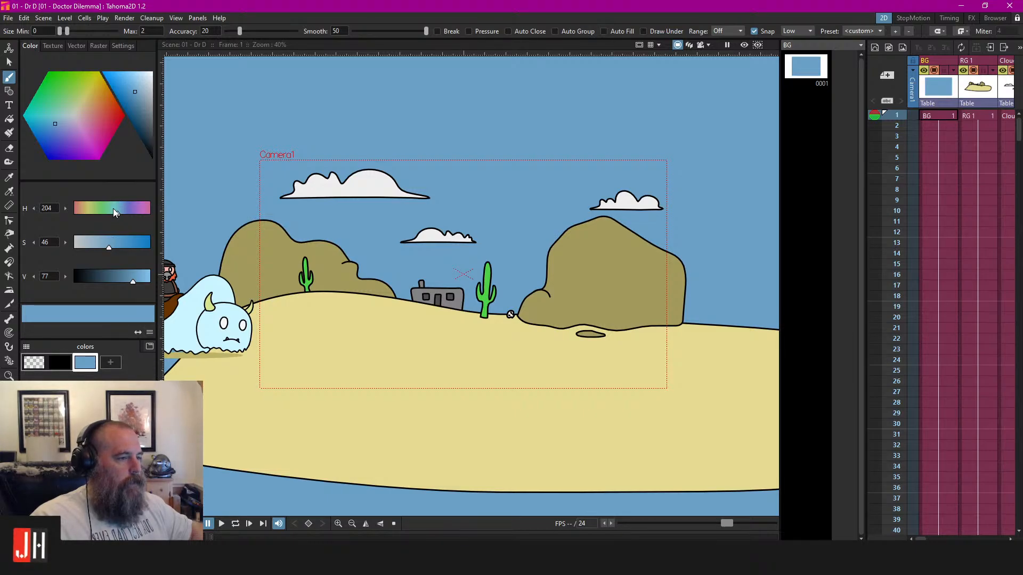
Try shifting the blue sky style's hue, restore it, and save the scene
left_click_drag(113, 210, 132, 210)
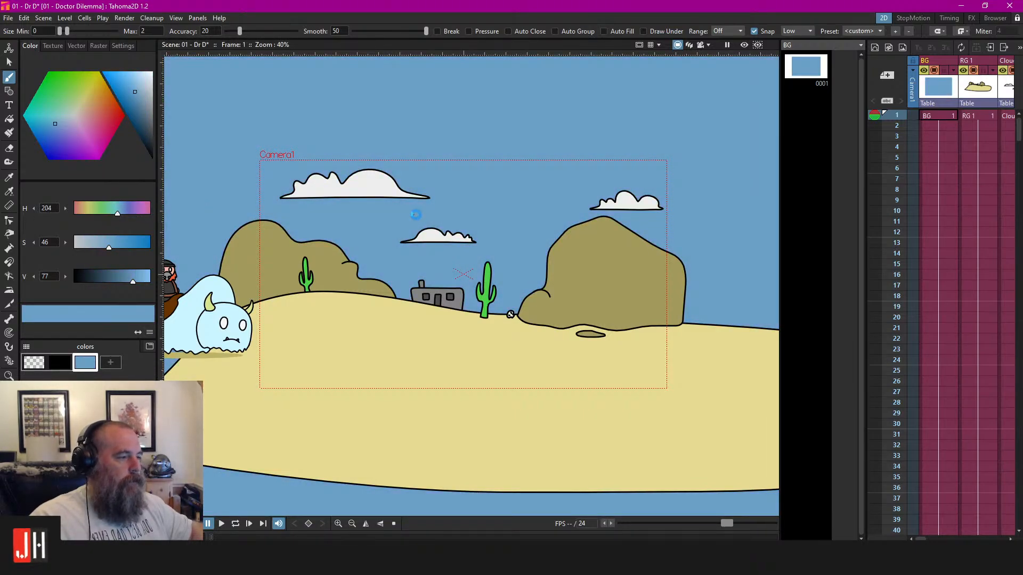
key("ctrl+s")
Widen the Xsheet to show more columns, and enlarge the neighbouring level strip at the viewer's expense
scroll(437, 191, "down", 1)
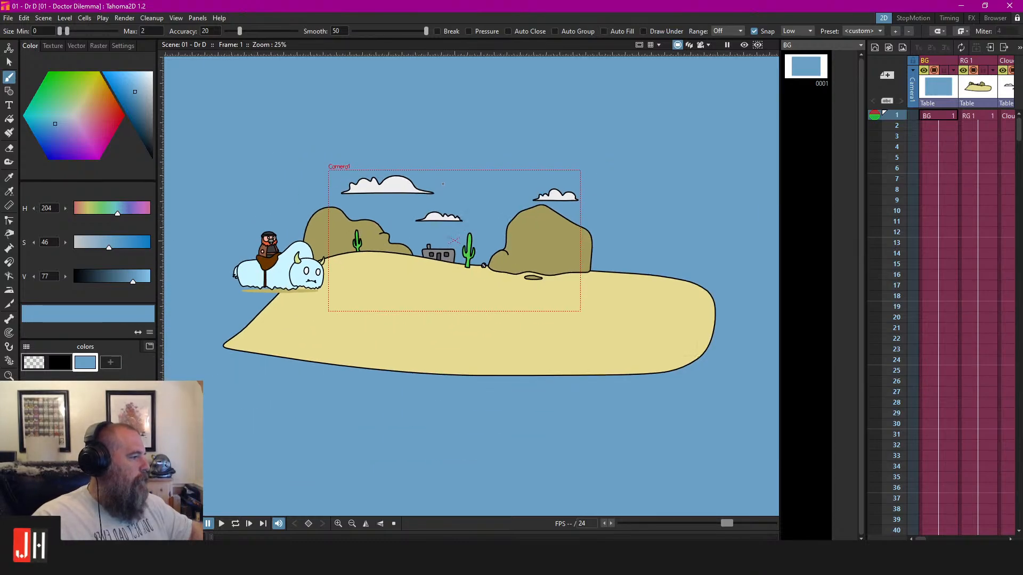
scroll(439, 197, "up", 3)
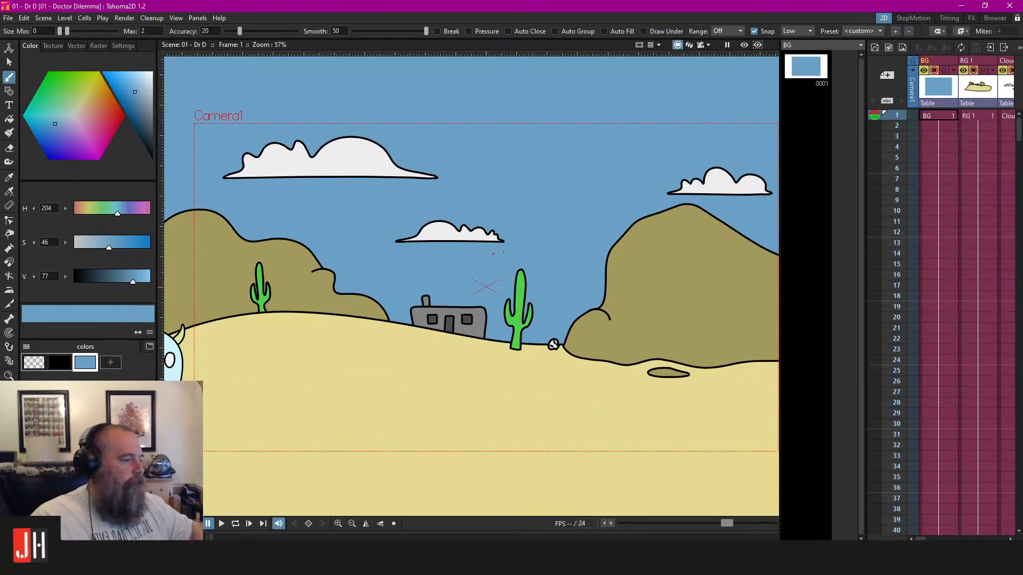
scroll(507, 260, "down", 2)
scroll(508, 259, "up", 1)
scroll(968, 422, "down", 4)
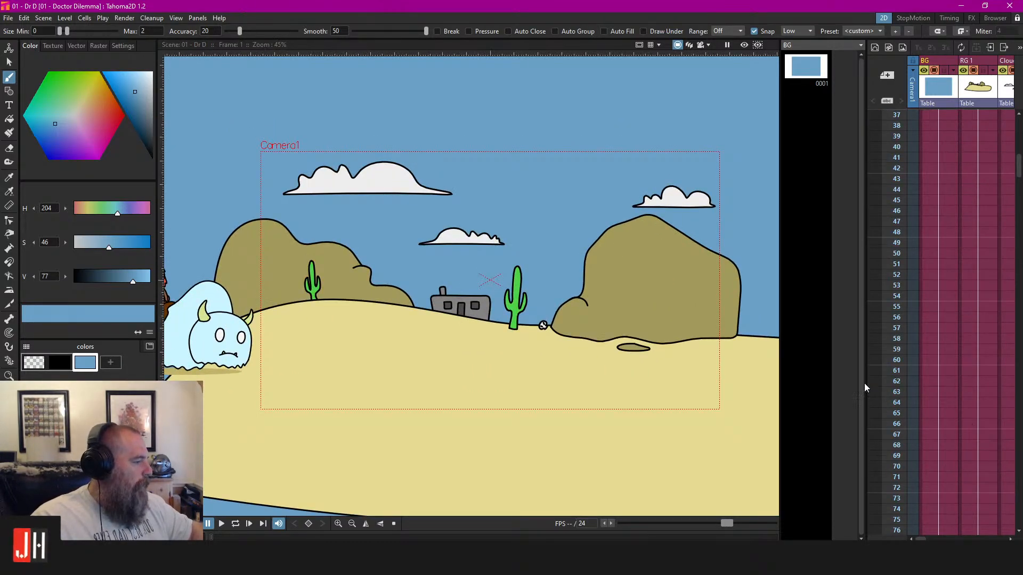
left_click_drag(865, 388, 806, 389)
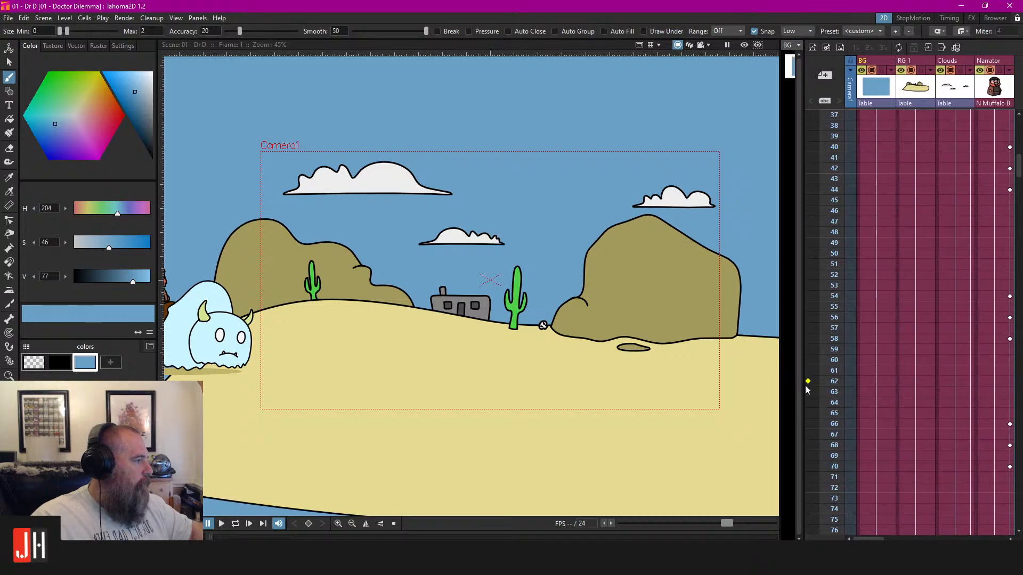
left_click_drag(781, 356, 741, 331)
Select the Char 2 cell at frame 397 and switch its level palette to the scene page
scroll(957, 315, "down", 10)
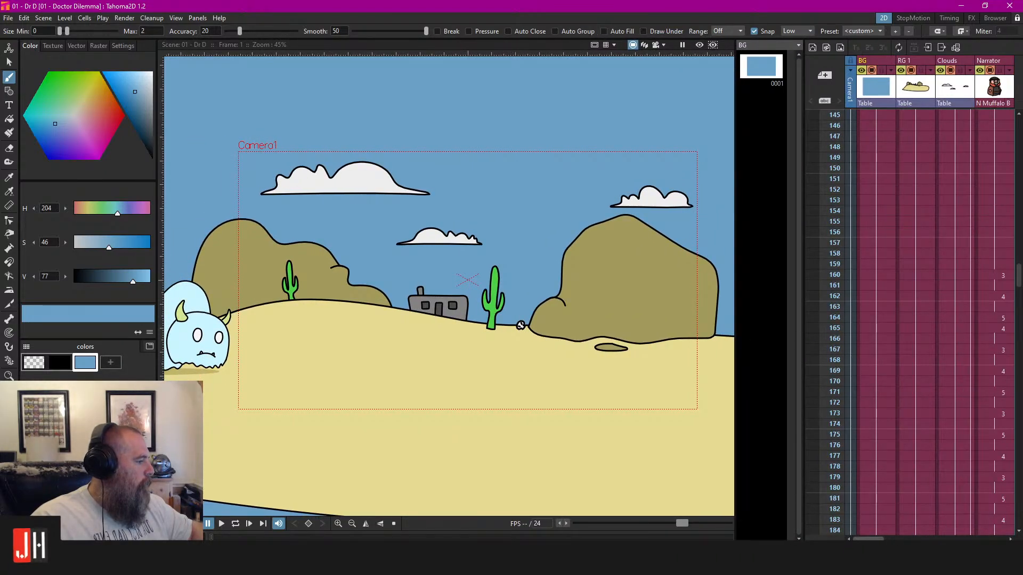
left_click_drag(876, 540, 985, 538)
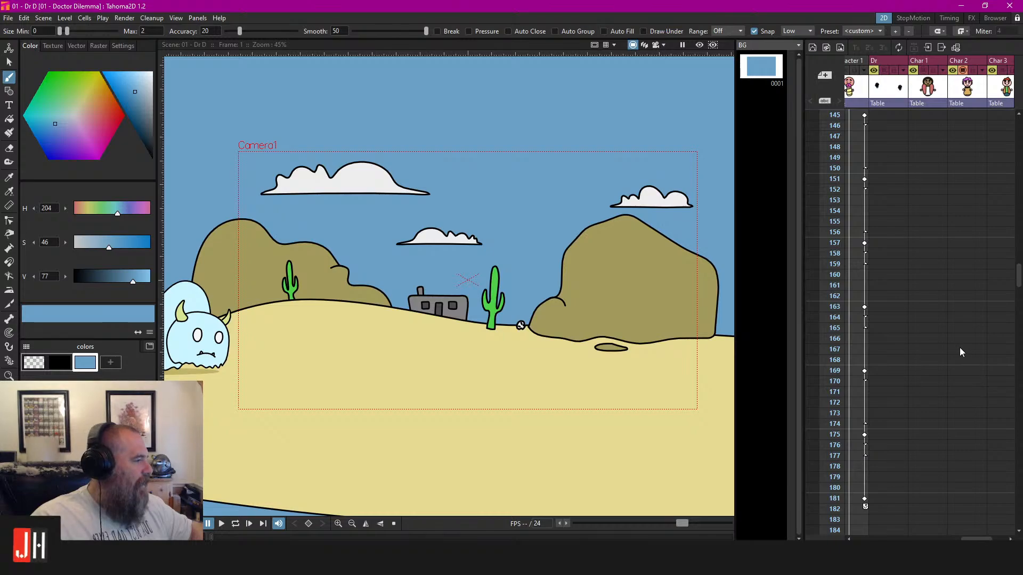
scroll(965, 352, "down", 20)
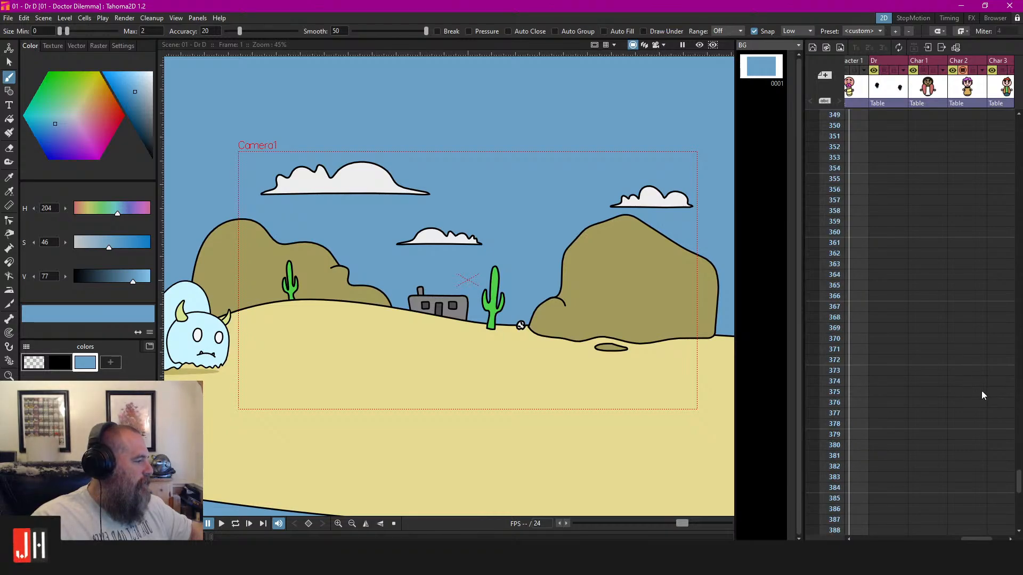
scroll(991, 416, "down", 4)
left_click(965, 243)
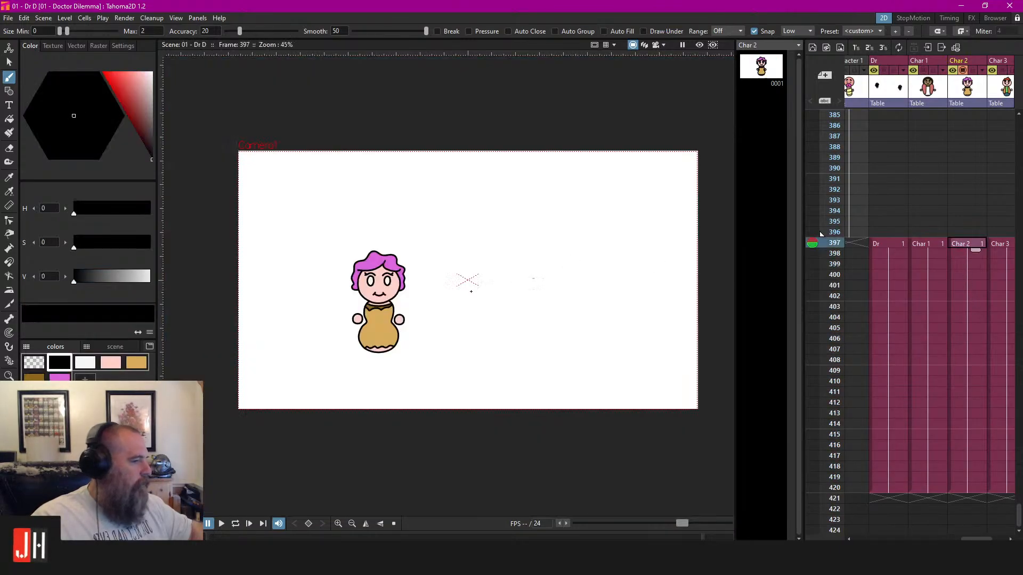
scroll(471, 279, "up", 2)
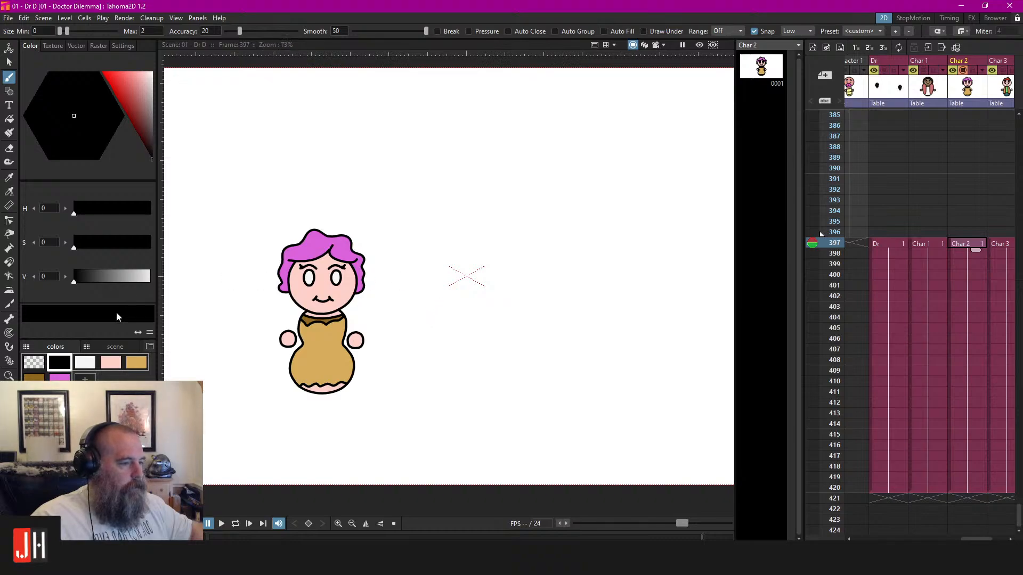
left_click(110, 347)
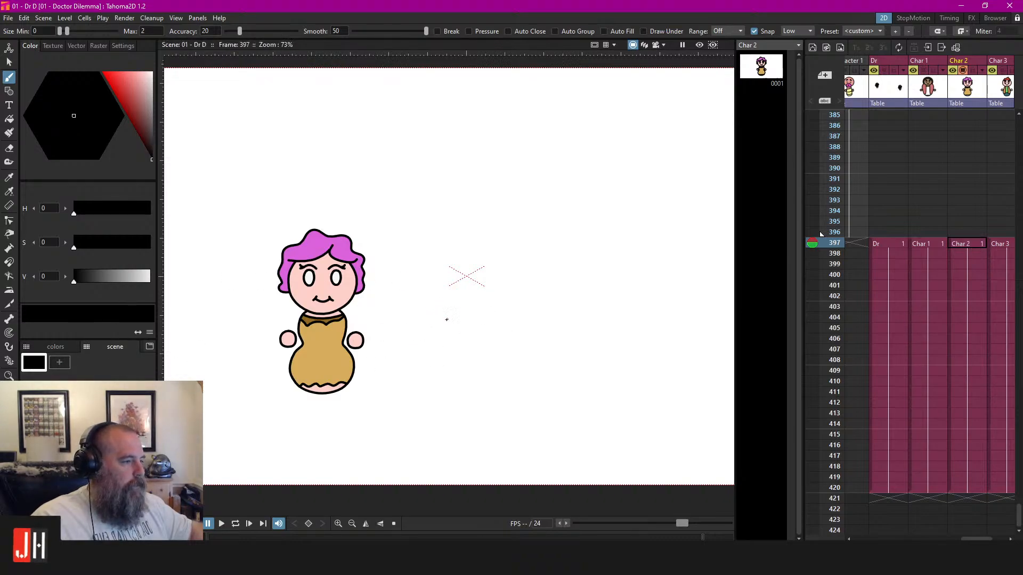
Try a slightly rising black brush line beside the purple-haired character, and undo it
mouse_move(449, 316)
left_mouse_down()
mouse_move(546, 290)
mouse_move(495, 376)
left_mouse_up()
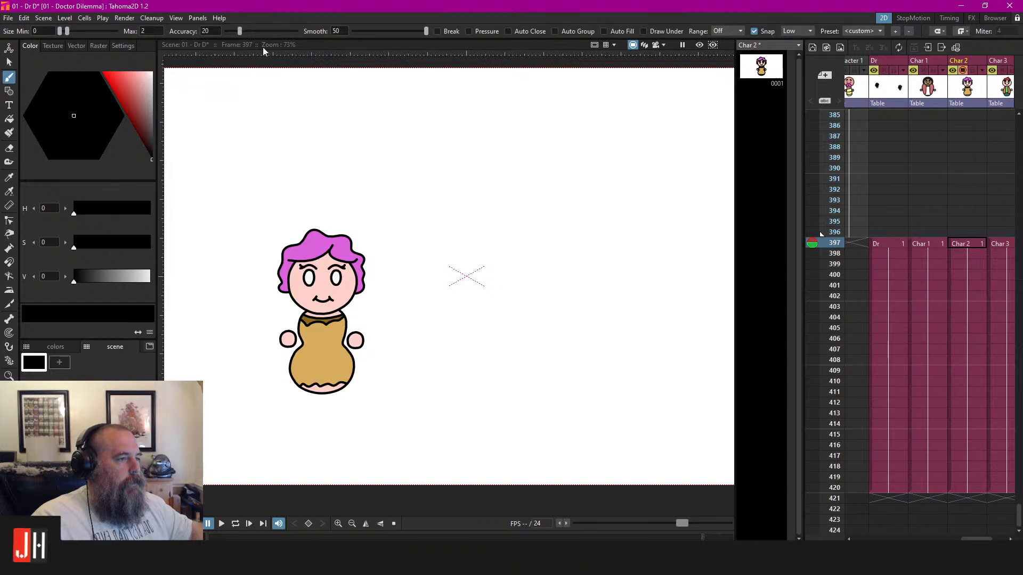
scroll(421, 315, "down", 1)
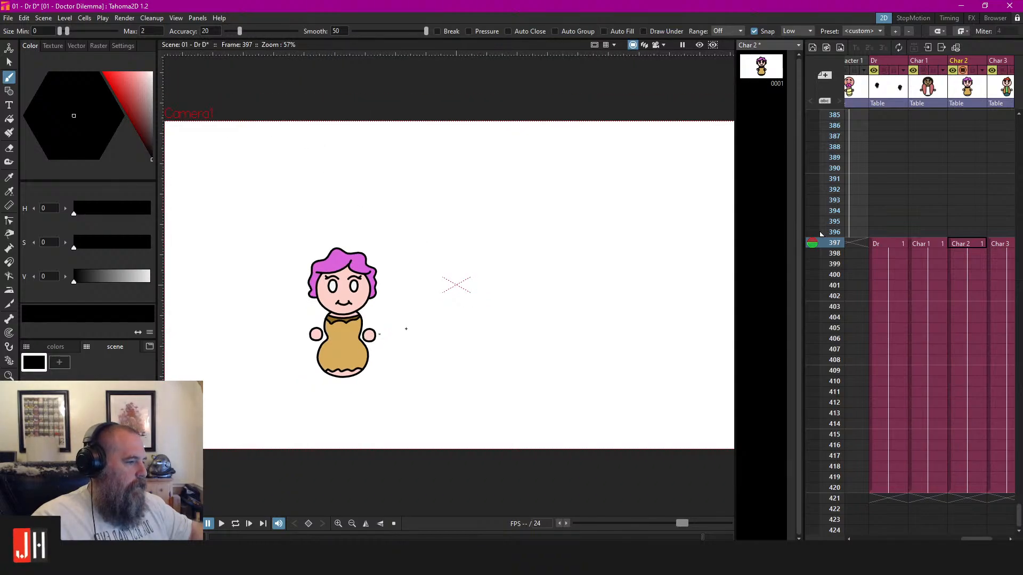
scroll(430, 314, "down", 2)
scroll(449, 313, "up", 2)
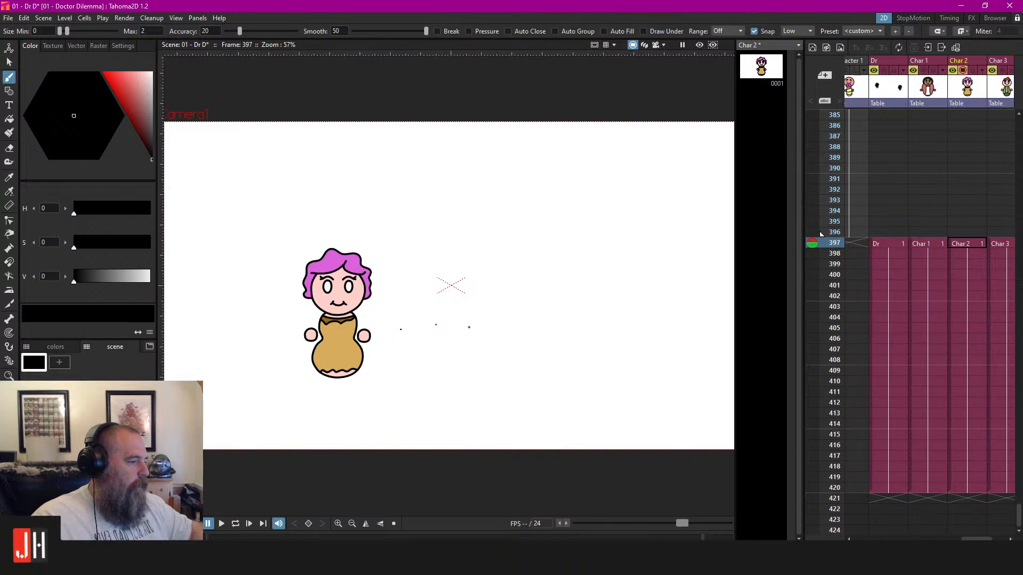
left_click_drag(598, 308, 599, 308)
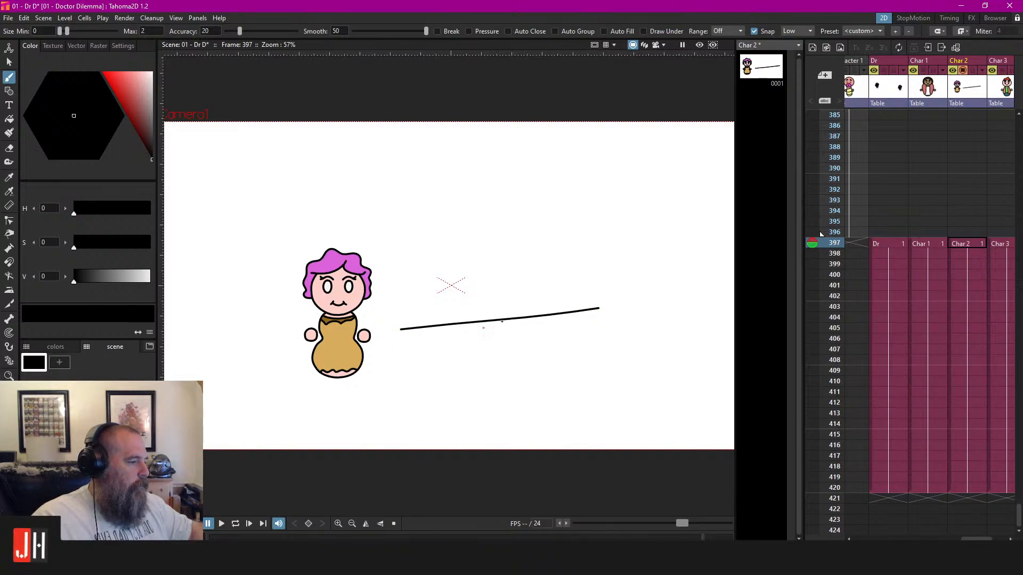
key("ctrl+z")
Try brushing a long, low box outline beside the character, undoing each attempt
mouse_move(502, 332)
left_mouse_down()
mouse_move(671, 330)
mouse_move(677, 362)
mouse_move(467, 363)
mouse_move(407, 349)
mouse_move(410, 365)
mouse_move(585, 360)
mouse_move(645, 338)
left_mouse_up()
key("ctrl+z")
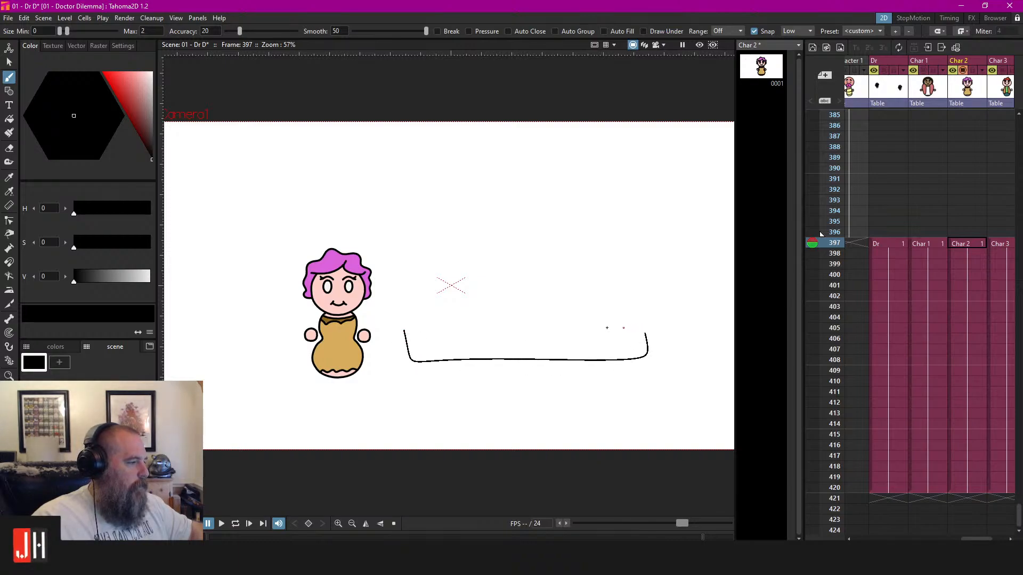
left_click_drag(467, 322, 410, 326)
key("ctrl+z")
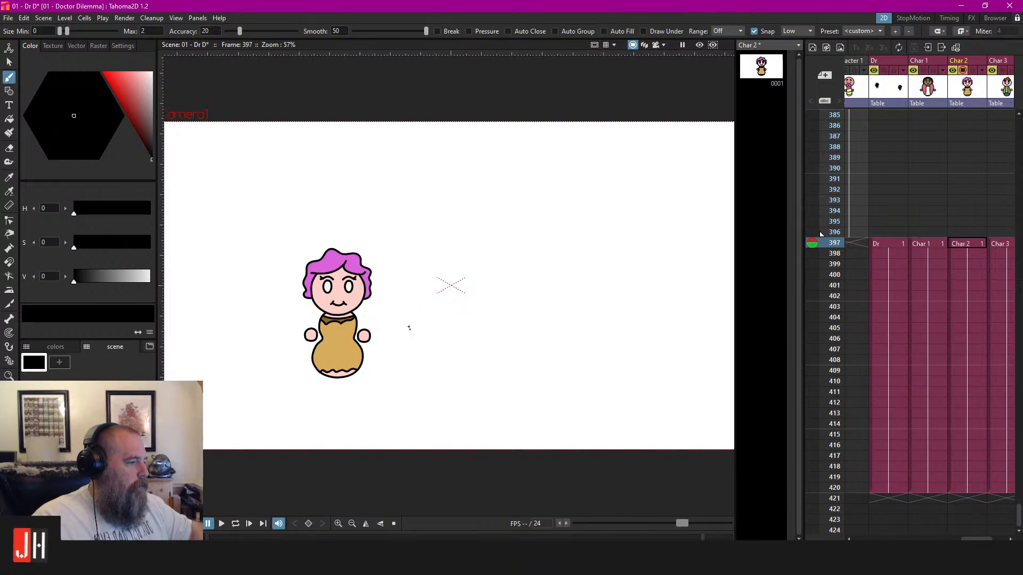
Brush and undo a long narrow box beside the character, and draw a taller rounded closed outline instead
mouse_move(586, 356)
left_mouse_down()
mouse_move(634, 338)
mouse_move(633, 328)
mouse_move(410, 323)
left_mouse_up()
scroll(533, 332, "up", 3)
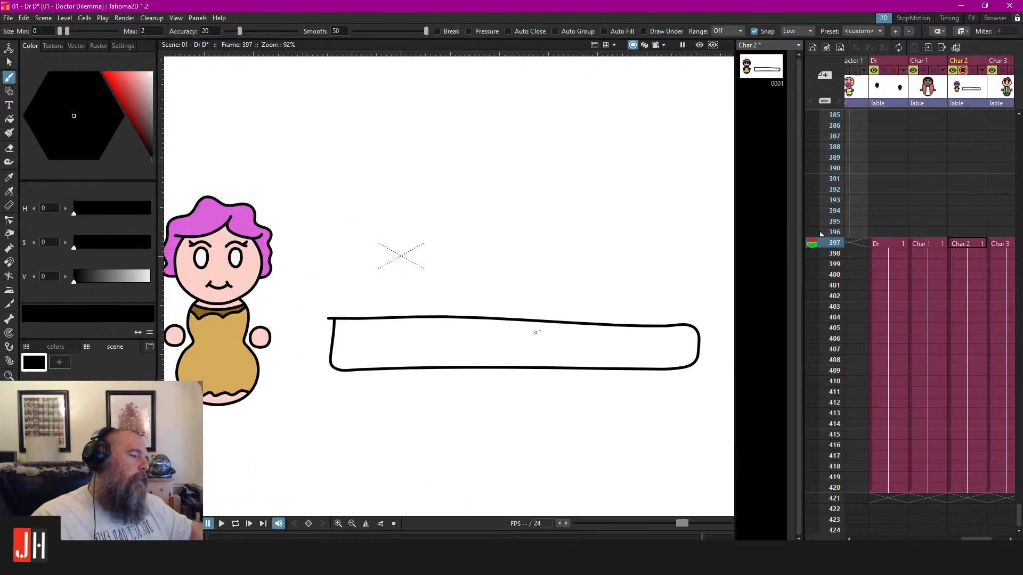
key("ctrl+z")
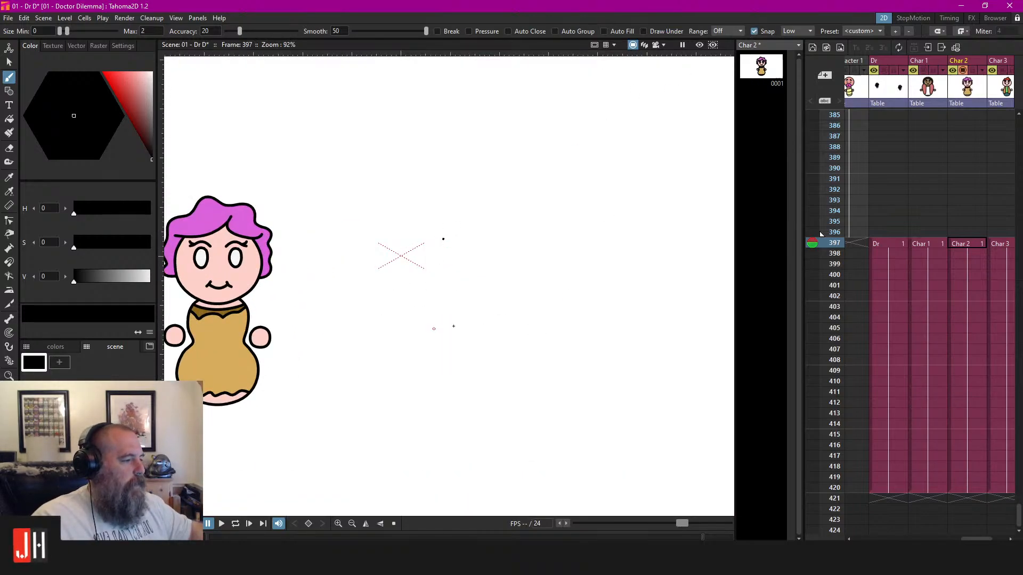
mouse_move(443, 239)
left_mouse_down()
mouse_move(594, 332)
mouse_move(611, 237)
mouse_move(446, 235)
left_mouse_up()
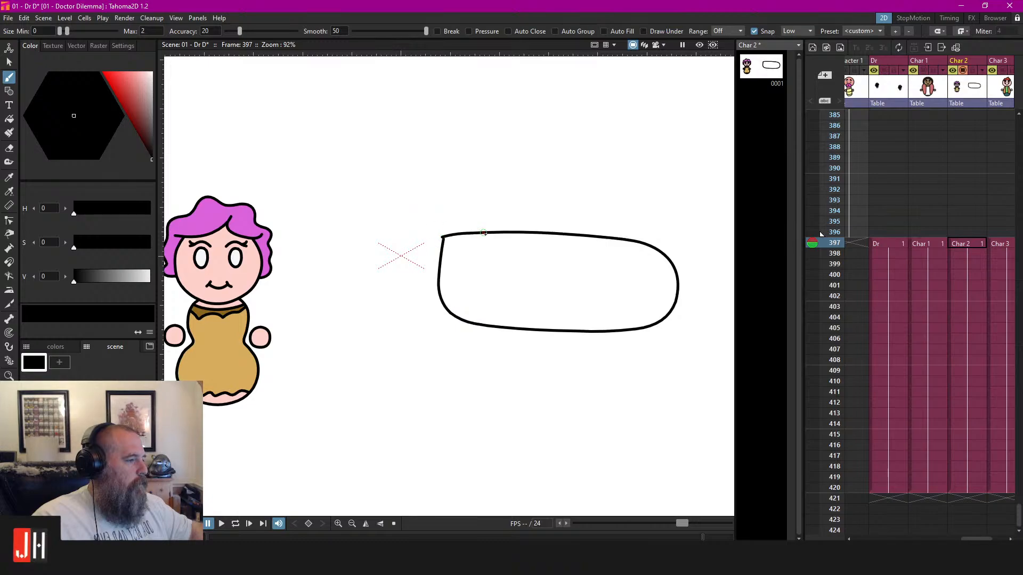
Undo the rounded closed outline drawn beside the purple-haired character
scroll(484, 235, "down", 3)
key("ctrl+z")
scroll(472, 266, "up", 4)
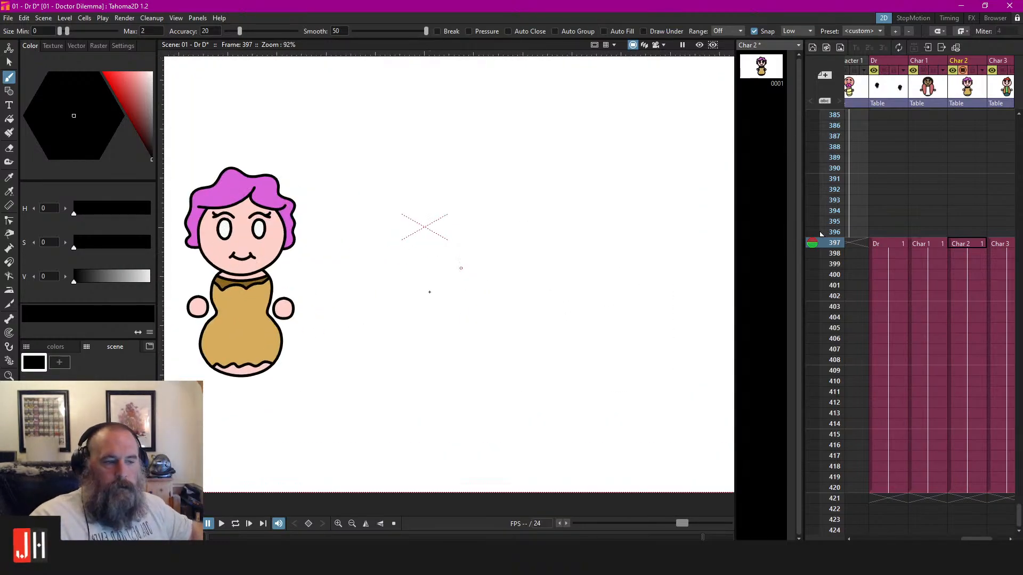
scroll(481, 281, "down", 3)
scroll(456, 300, "up", 2)
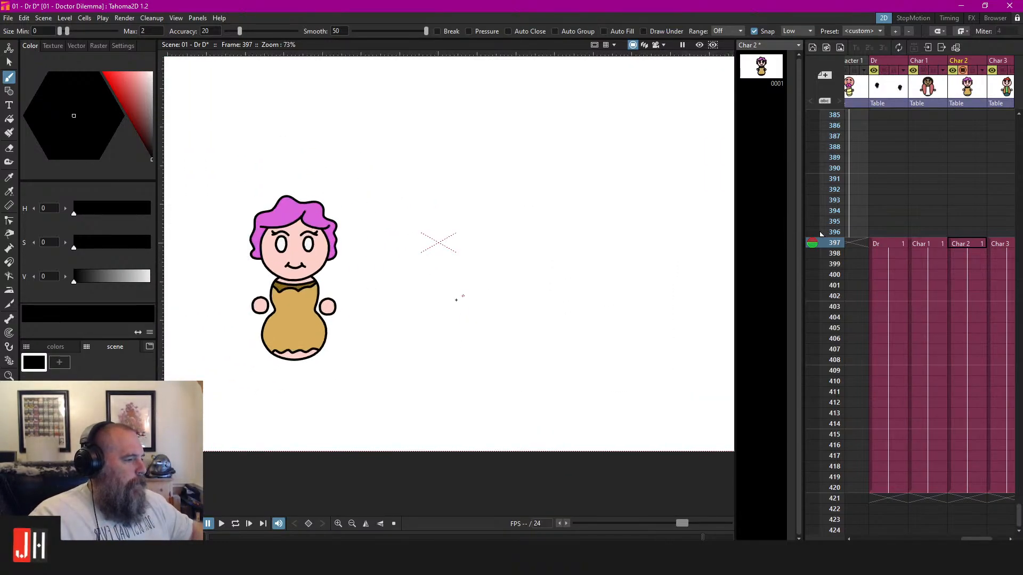
scroll(386, 315, "down", 1)
scroll(429, 297, "up", 1)
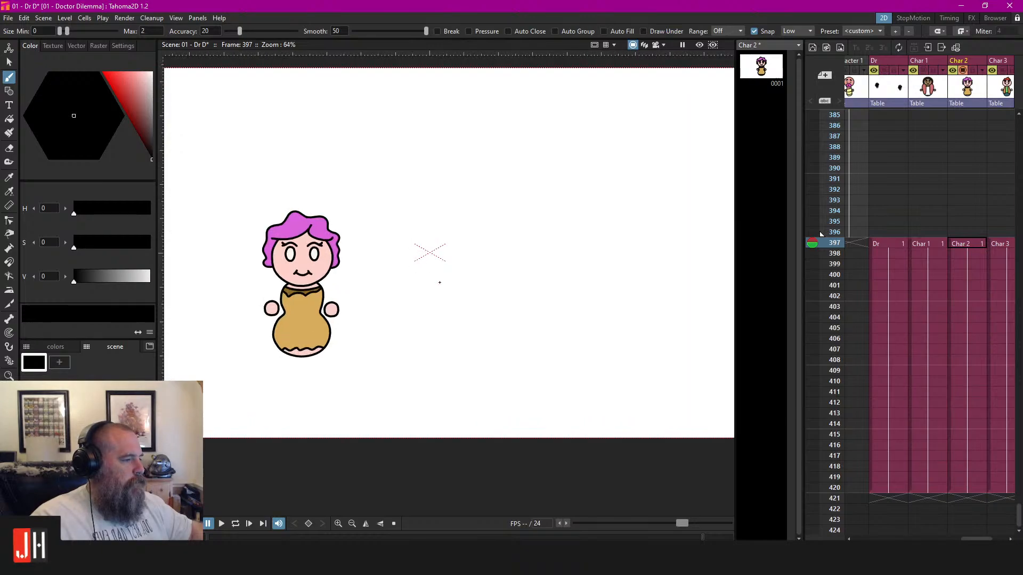
scroll(438, 280, "down", 2)
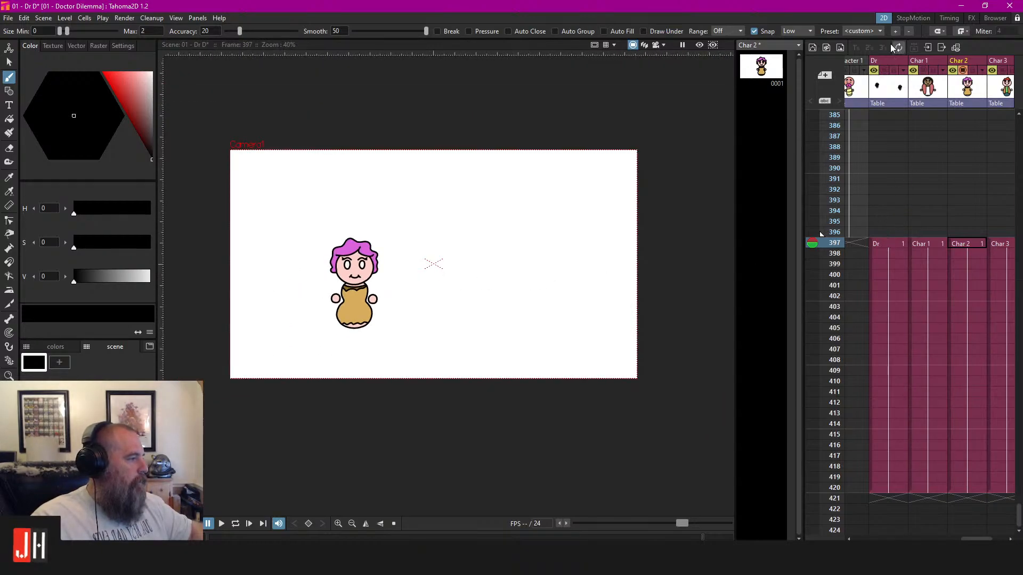
Show the Dr column and move the bearded doctor at frame 397 to the other side of the purple-haired character, near the camera frame's edge
left_click(884, 70)
left_click(887, 243)
scroll(508, 252, "up", 1)
key("s")
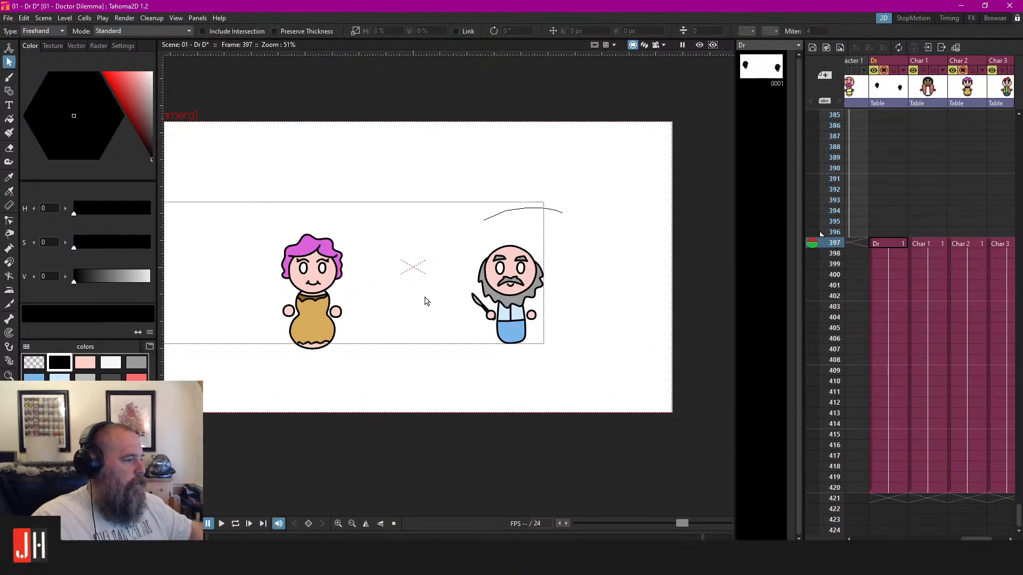
left_click_drag(426, 301, 564, 184)
left_click_drag(522, 252, 230, 226)
left_click_drag(275, 227, 479, 250)
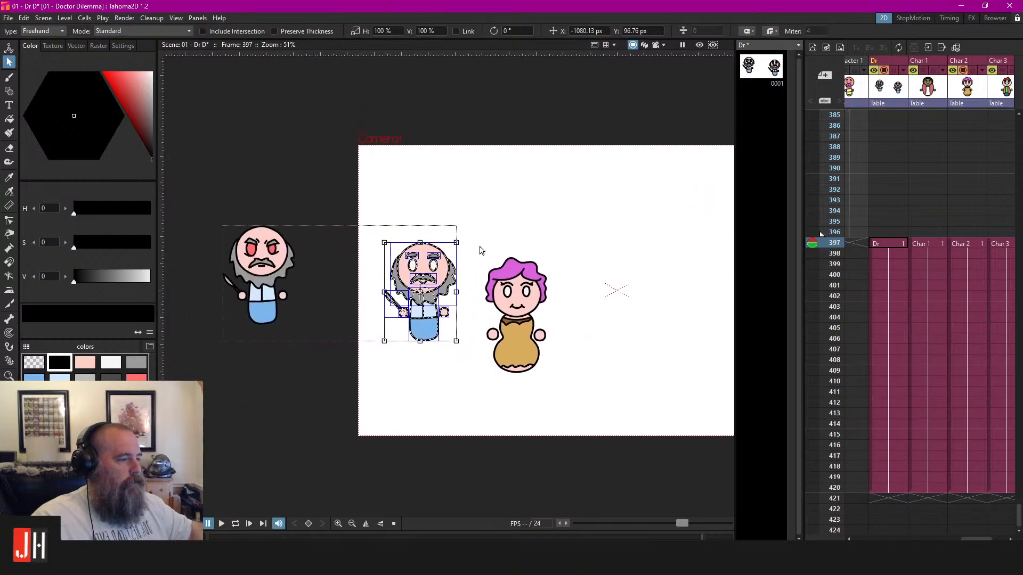
scroll(481, 250, "up", 1)
left_click(509, 178)
scroll(559, 271, "down", 2)
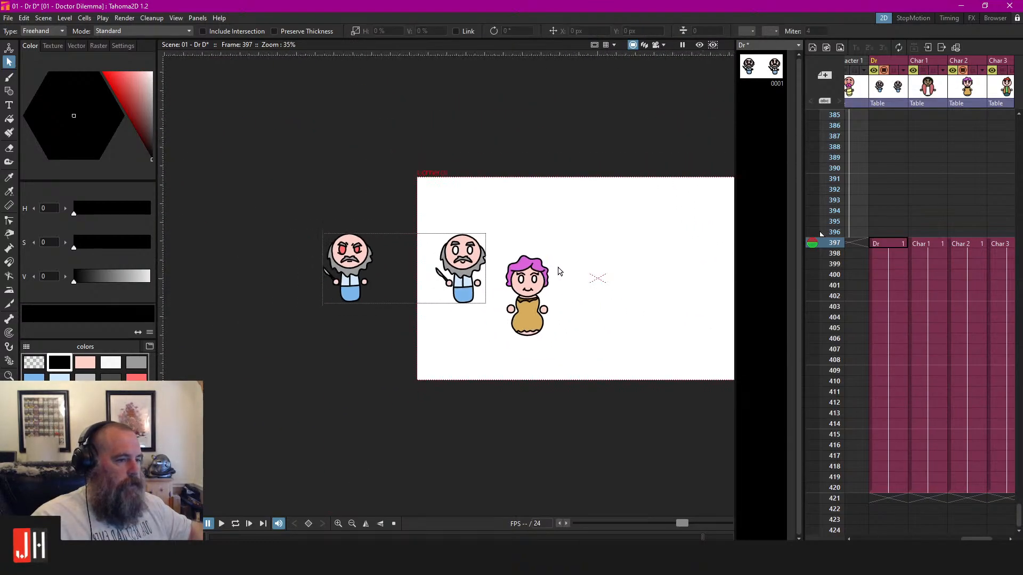
Select the Char 2 cell at frame 397, compare its colors and scene palette pages, and activate the Brush tool on the scene page
left_click(970, 244)
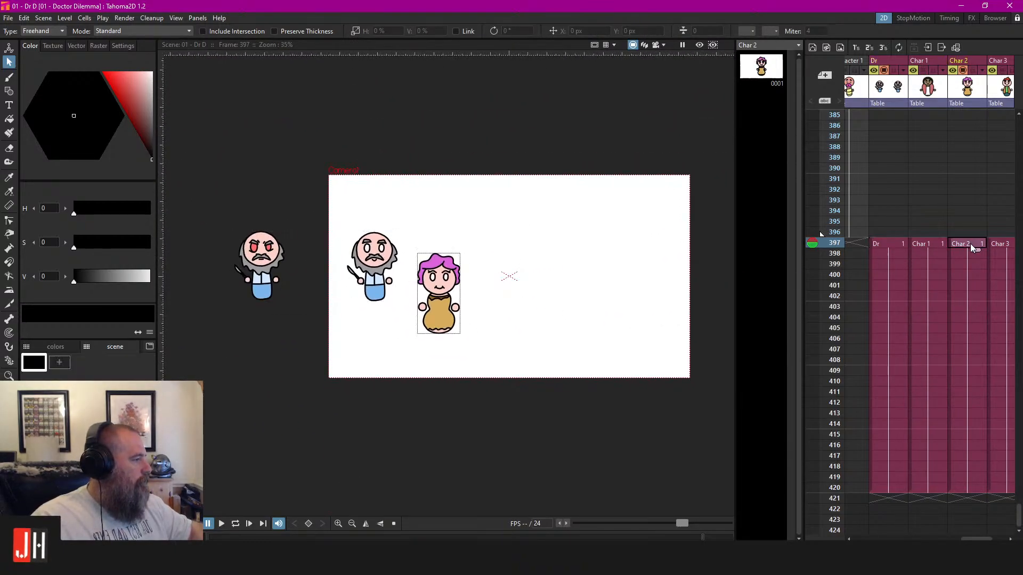
scroll(527, 304, "up", 1)
left_click(54, 347)
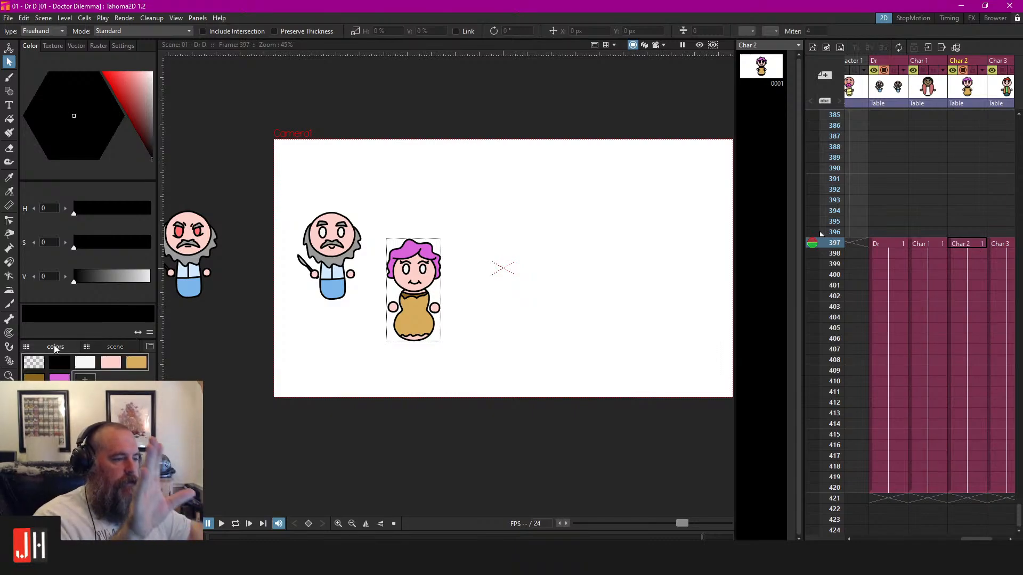
left_click(112, 347)
scroll(496, 320, "up", 2)
key("b")
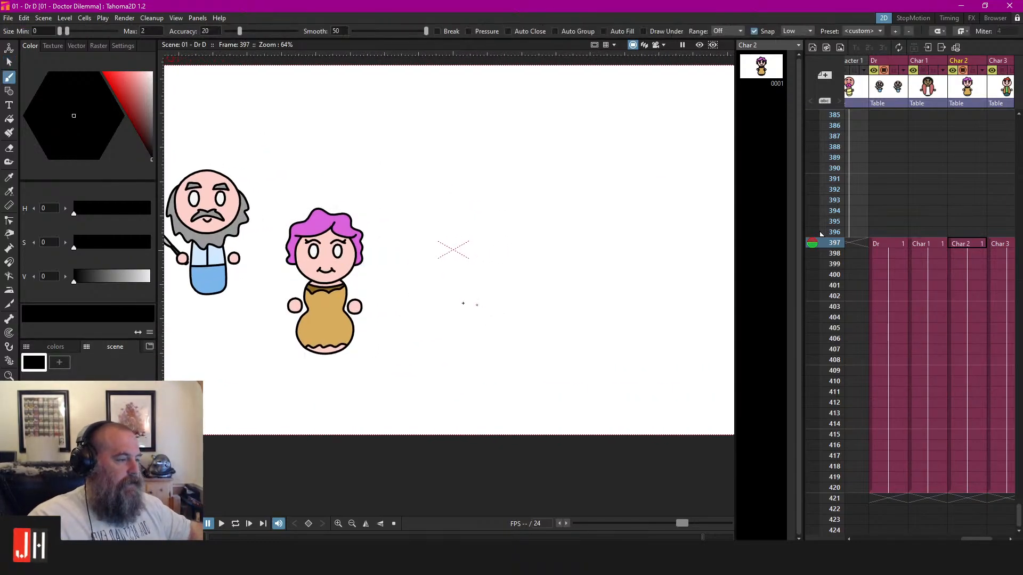
Try a black brush line in the empty area beside the purple-haired character, and undo it
left_click_drag(603, 292, 712, 281)
key("ctrl+z")
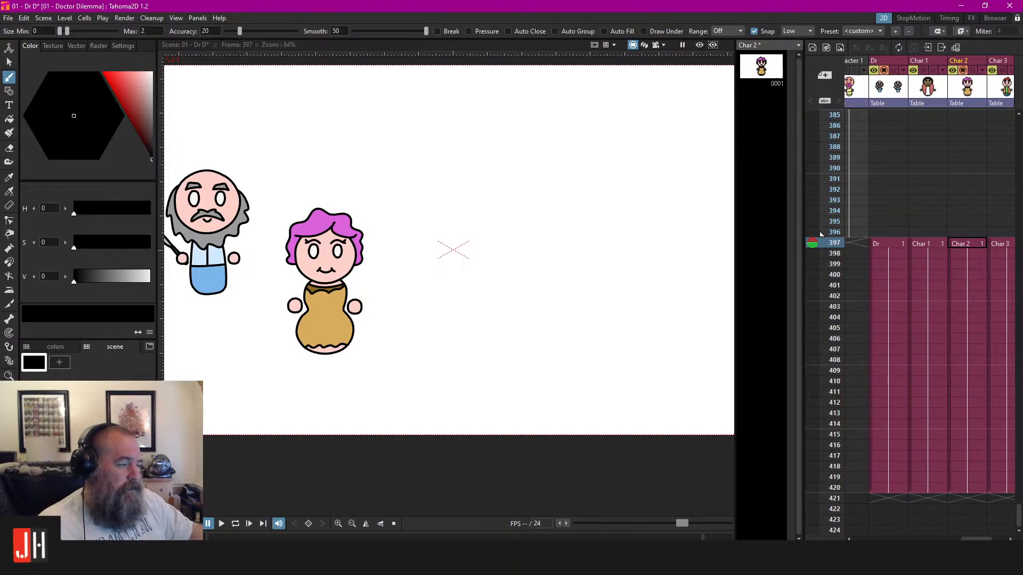
key("super+alt+d")
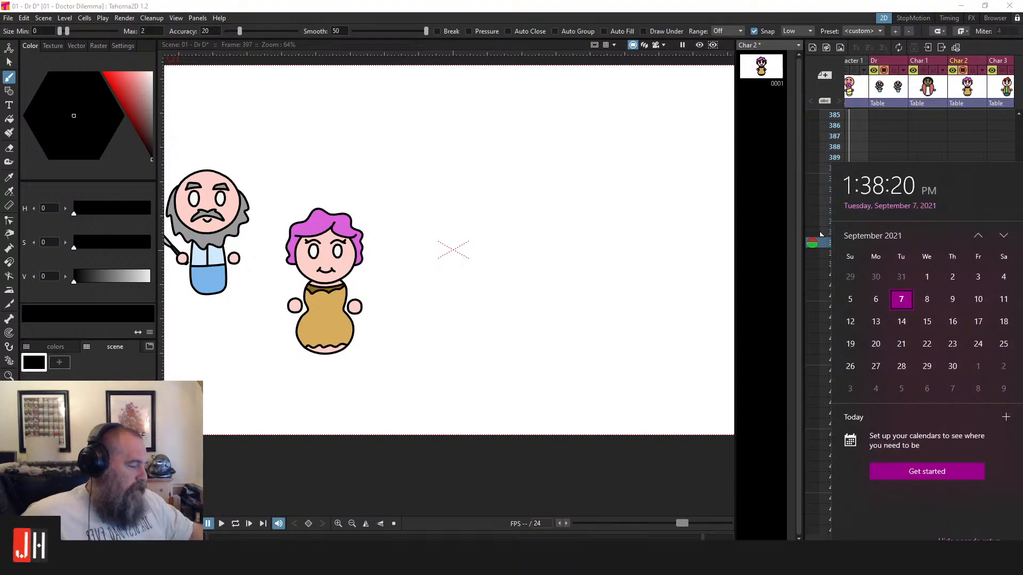
key("Escape")
left_click(626, 5)
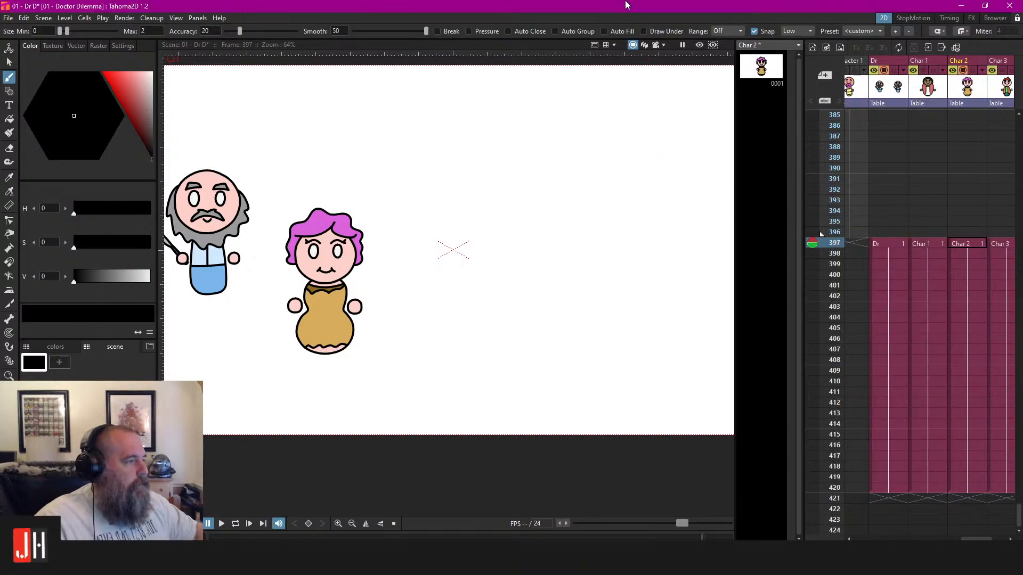
scroll(450, 240, "up", 2)
left_click_drag(460, 251, 427, 241)
scroll(427, 241, "down", 3)
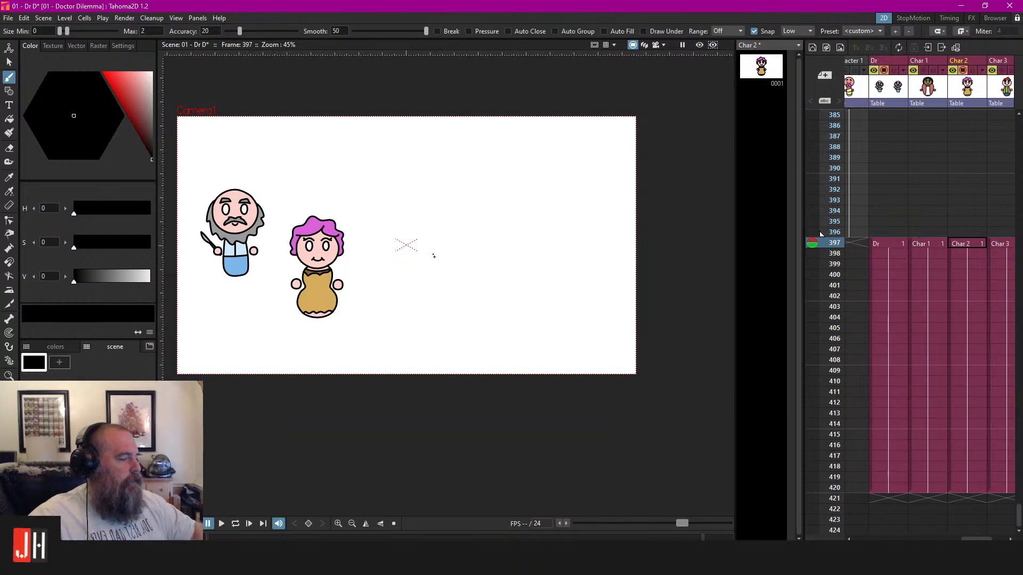
scroll(434, 257, "up", 1)
scroll(433, 256, "up", 1)
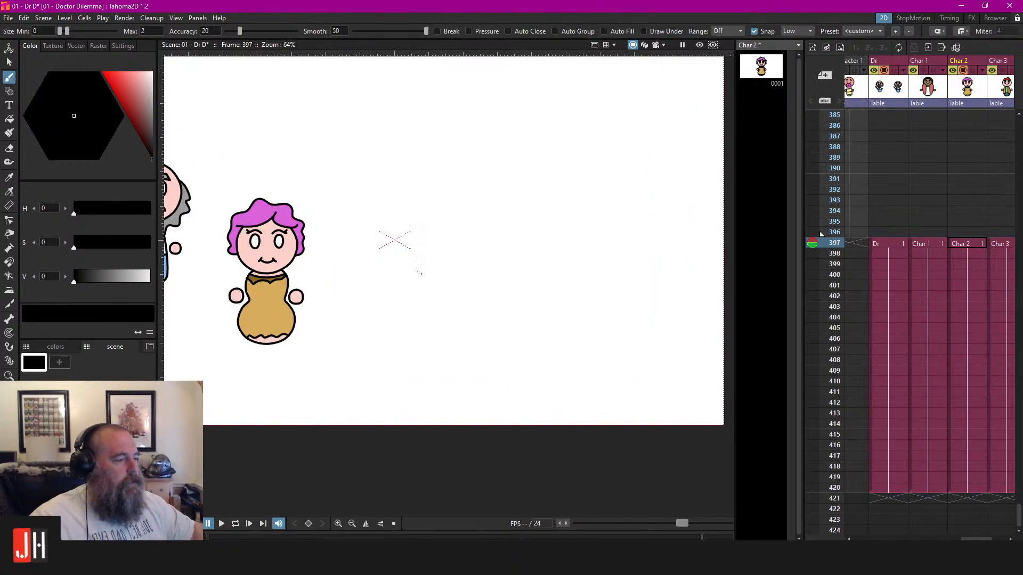
scroll(429, 265, "down", 2)
scroll(420, 277, "up", 3)
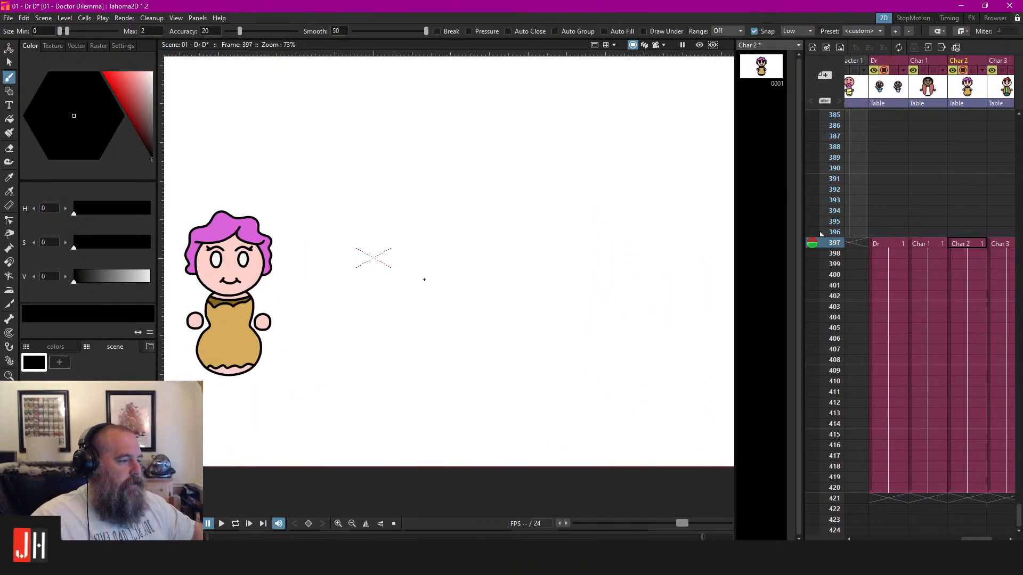
left_click_drag(423, 269, 445, 256)
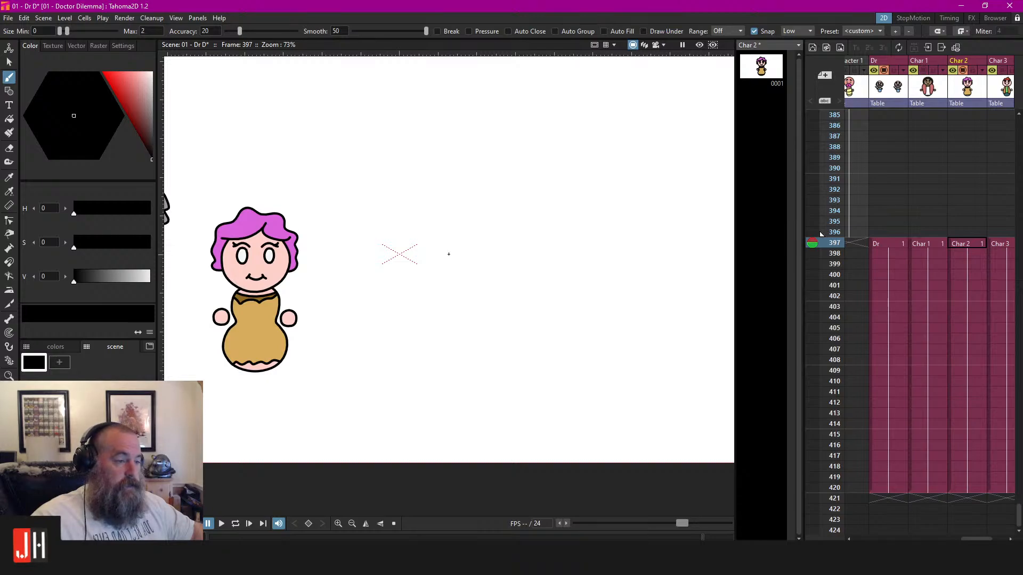
scroll(395, 263, "down", 2)
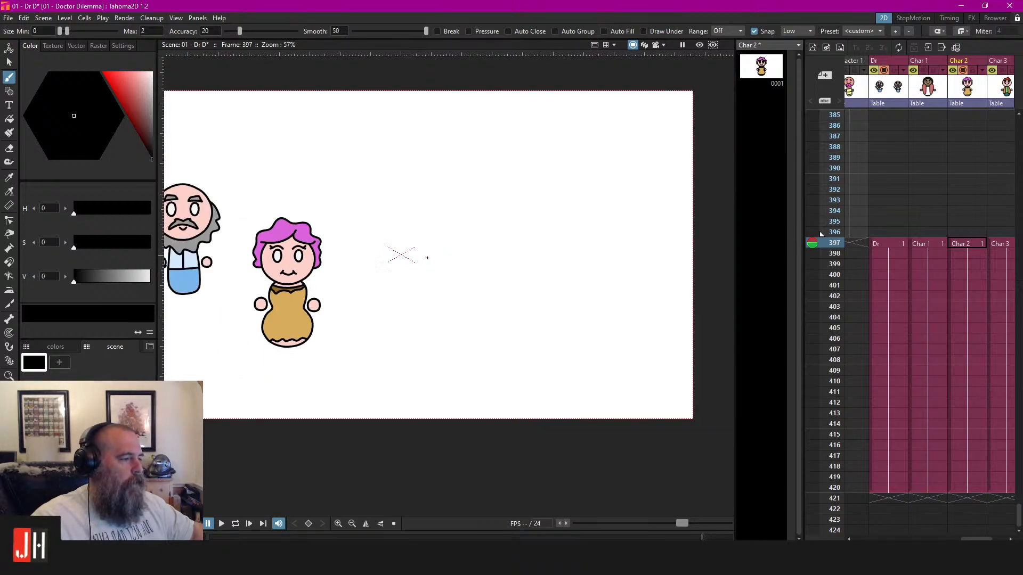
scroll(444, 278, "up", 1)
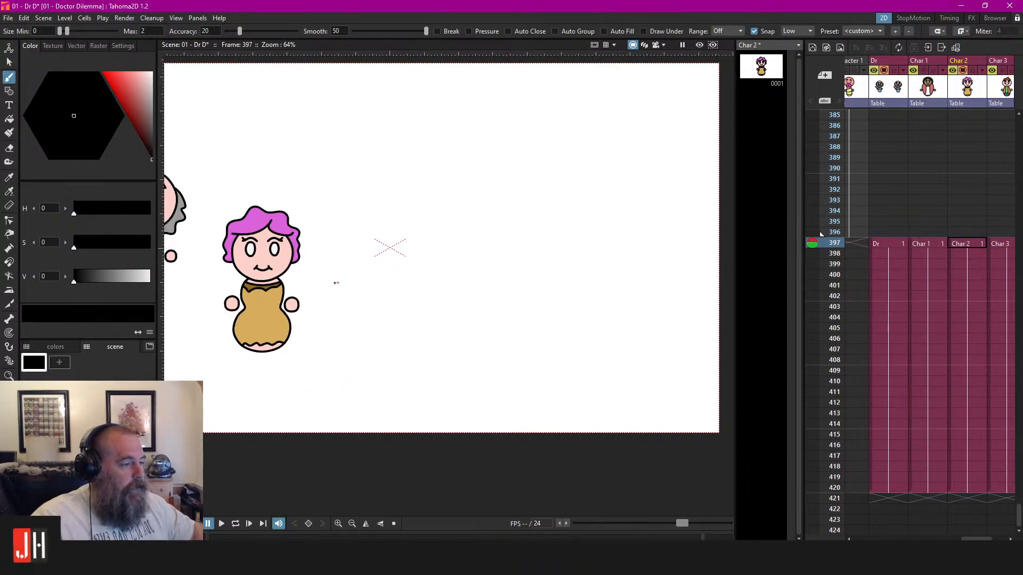
Try brushing a long, thin tabletop outline beside the purple-haired character, undoing each attempt
left_click_drag(508, 252, 635, 241)
key("ctrl+z")
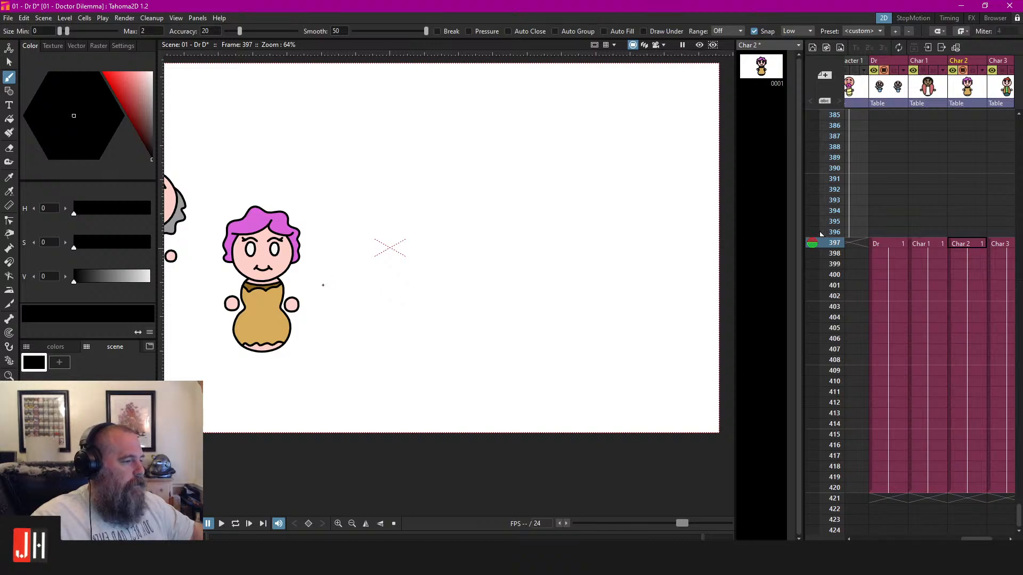
left_click_drag(506, 272, 633, 277)
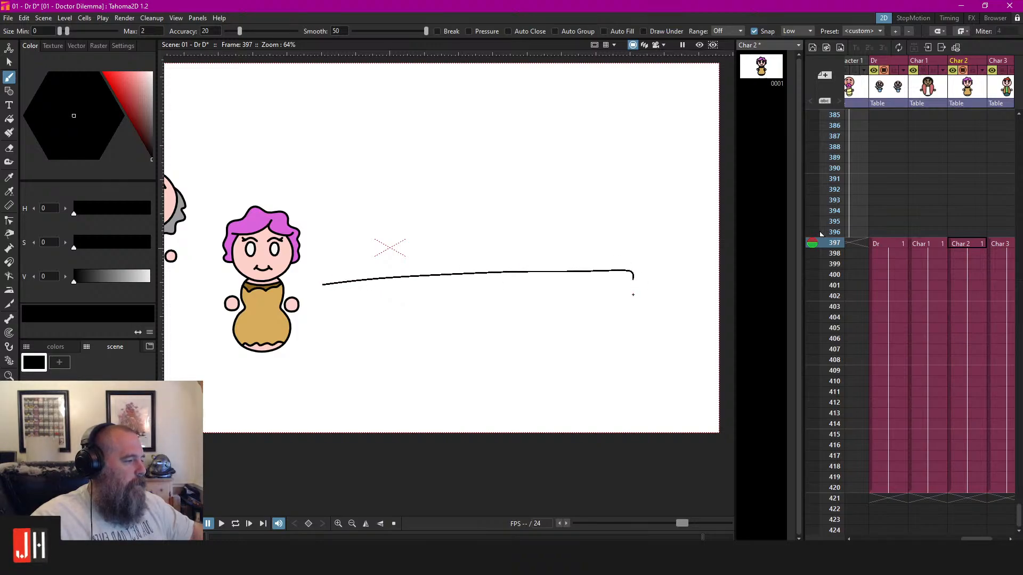
mouse_move(544, 301)
left_mouse_down()
mouse_move(331, 305)
mouse_move(324, 287)
left_mouse_up()
key("ctrl+z")
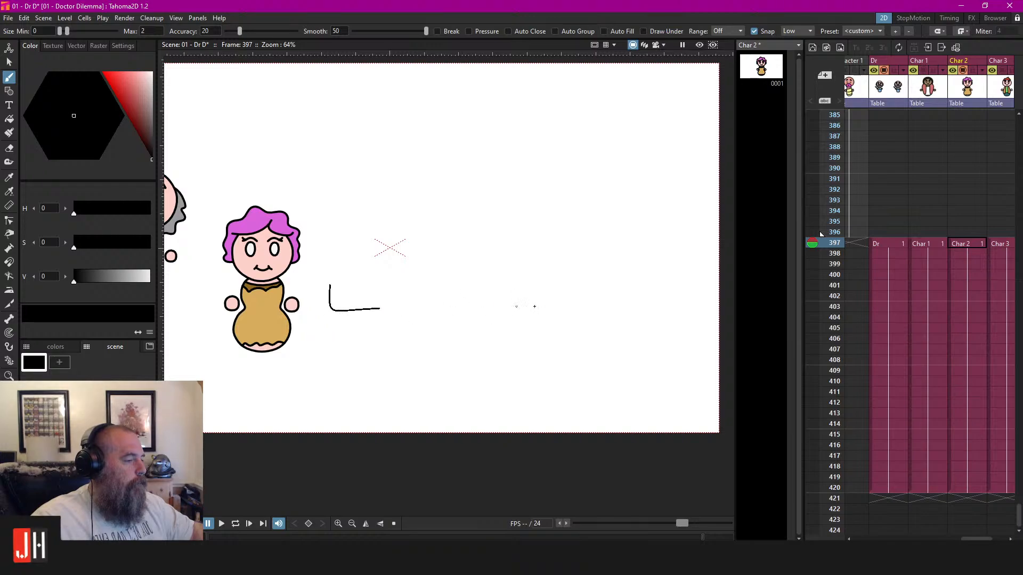
Brush a long, thin closed tabletop outline beside the purple-haired character and erase the line overshoot at its upper corner nearest her
left_click_drag(534, 307, 646, 306)
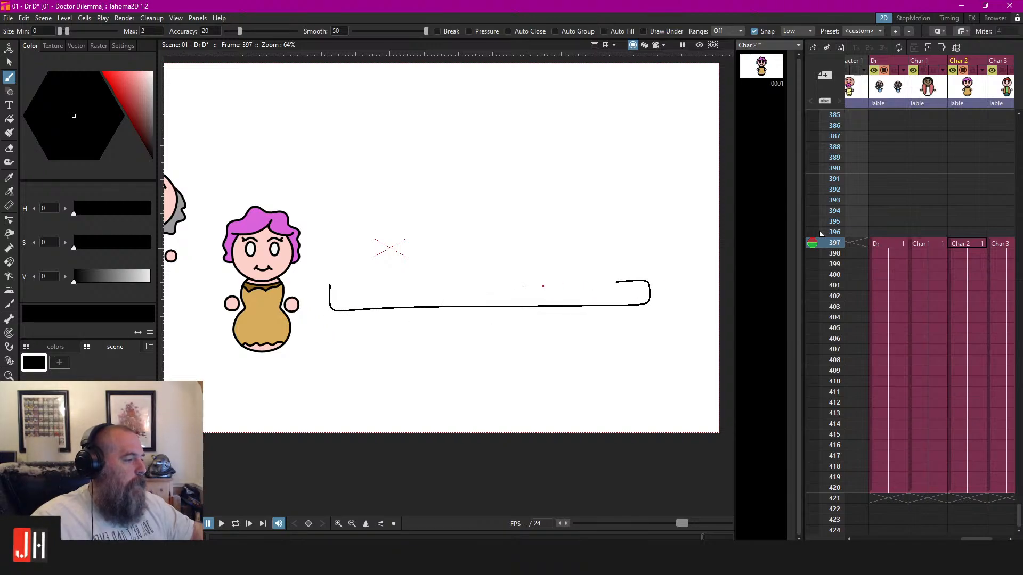
left_click_drag(525, 287, 326, 286)
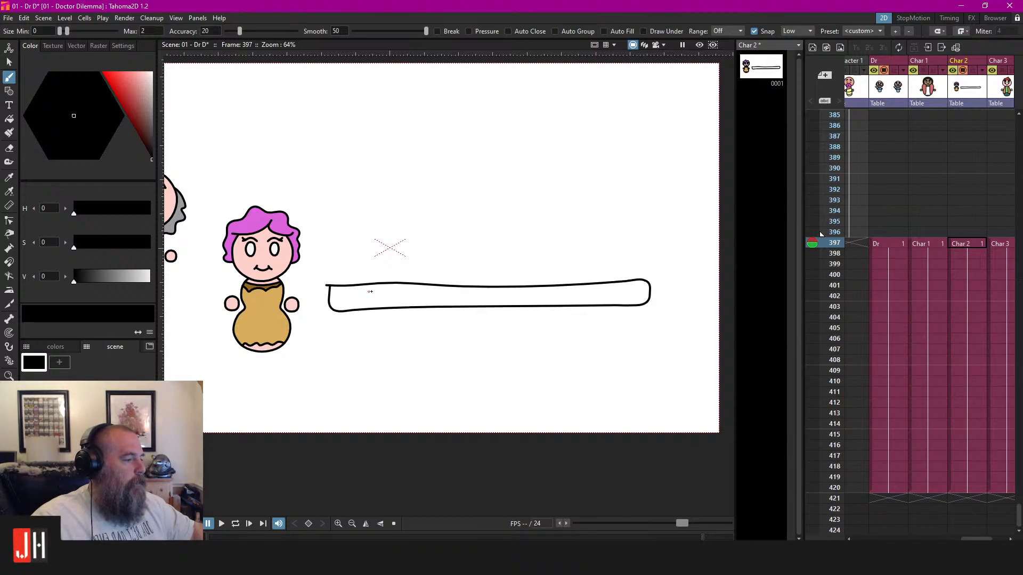
scroll(326, 290, "up", 6)
key("a")
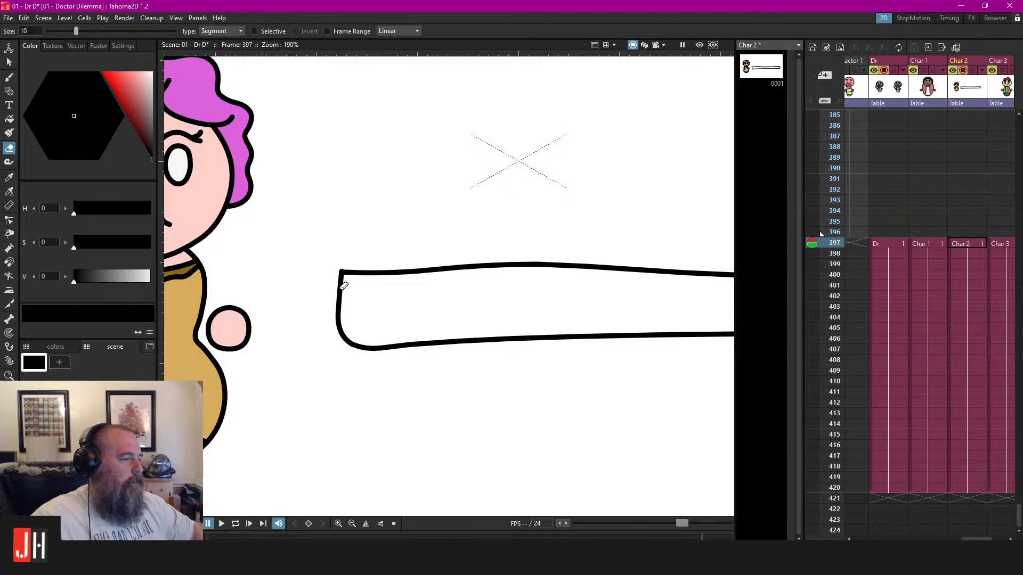
scroll(379, 272, "down", 5)
scroll(420, 320, "up", 3)
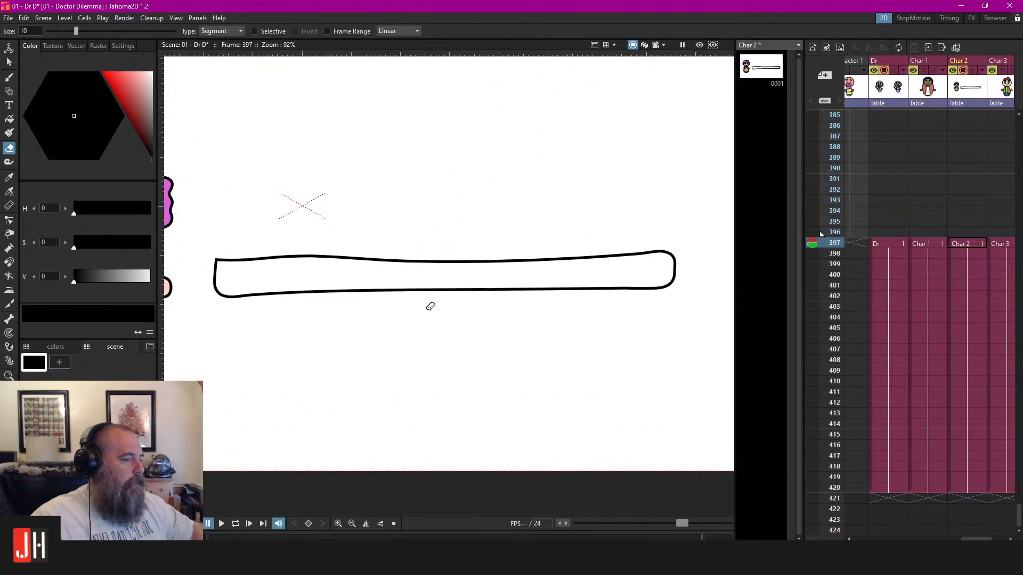
Brush a wider front leg and a thinner rear leg under the tabletop's end nearest the character, undoing unsuitable strokes
key("b")
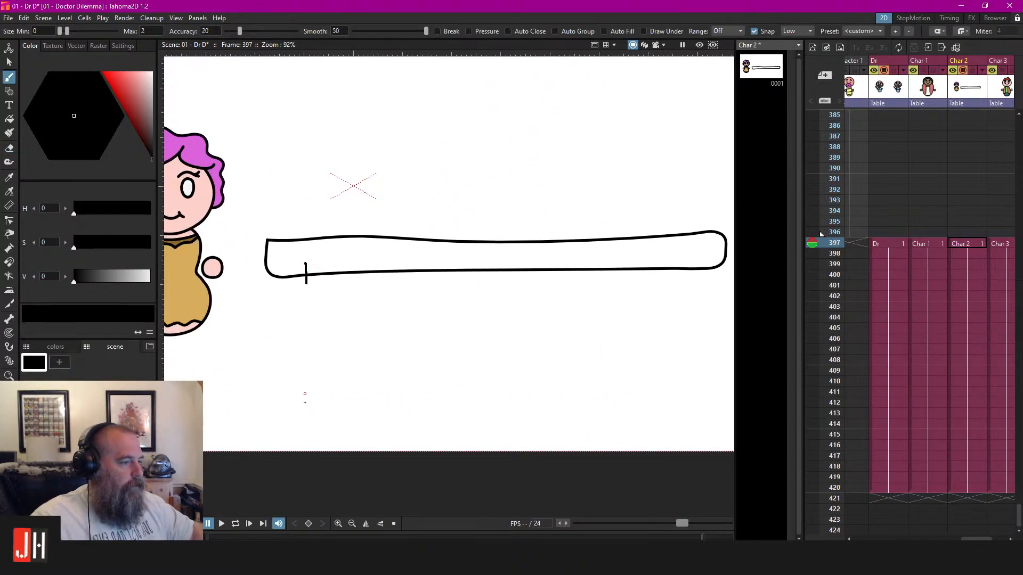
left_click_drag(304, 402, 319, 401)
mouse_move(350, 280)
left_mouse_down()
mouse_move(309, 367)
mouse_move(344, 331)
mouse_move(344, 250)
mouse_move(286, 331)
mouse_move(298, 278)
left_mouse_up()
key("ctrl+z")
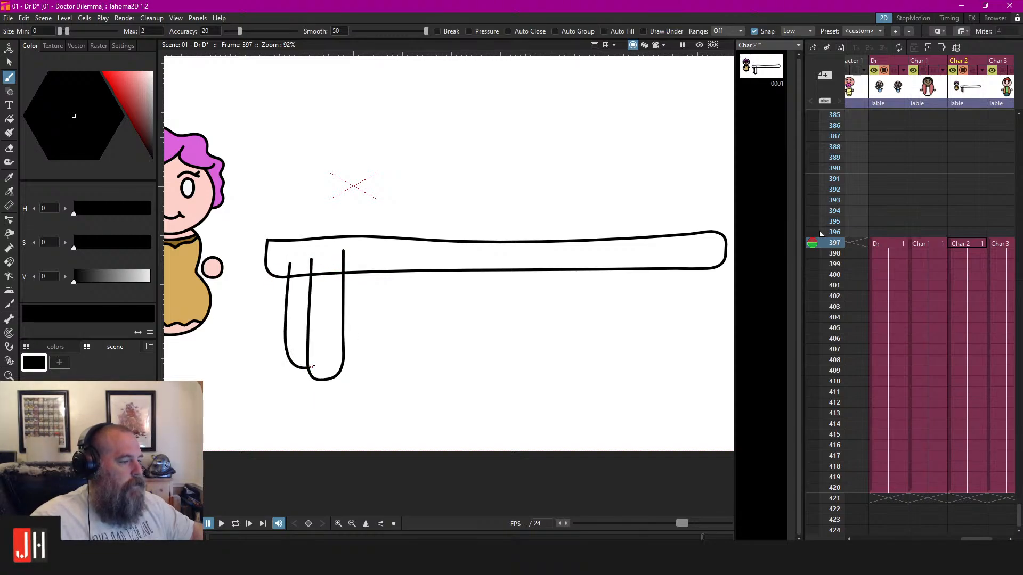
key("ctrl+z")
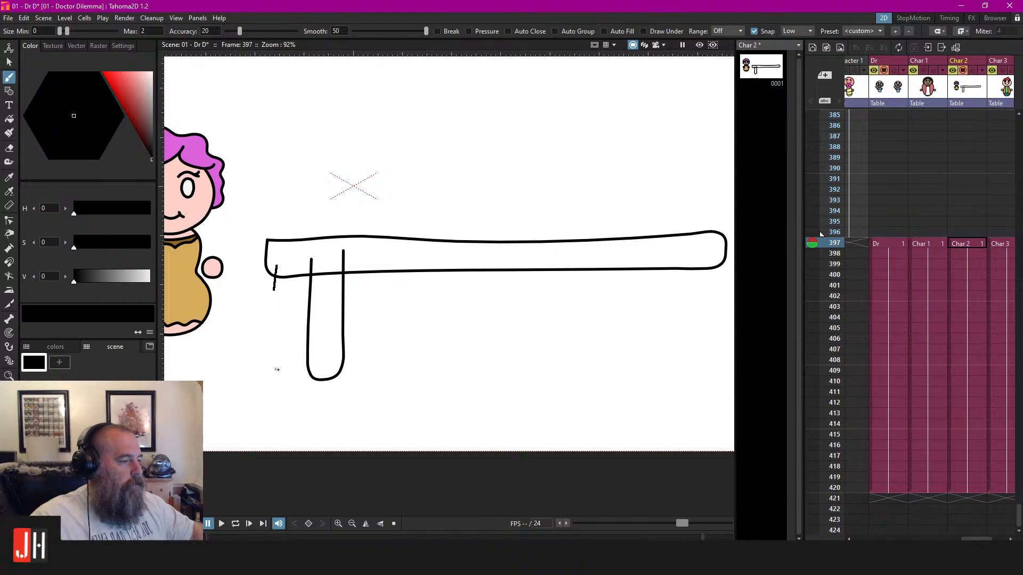
mouse_move(277, 369)
left_mouse_down()
mouse_move(292, 364)
mouse_move(297, 261)
left_mouse_up()
Brush a wider front leg and a thinner rear leg under the tabletop's far end, undoing and redrawing unsuitable strokes
left_click_drag(485, 300, 362, 305)
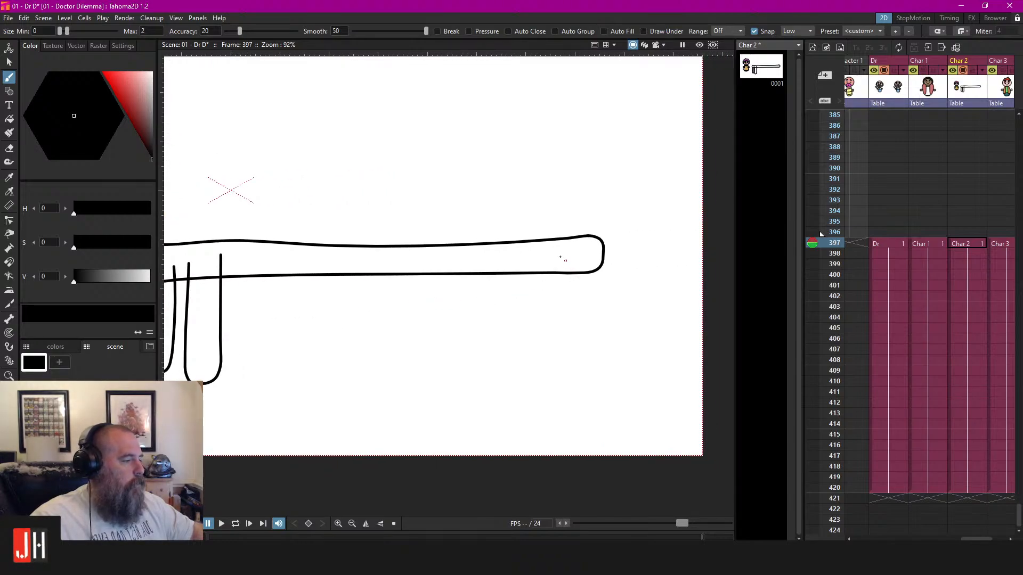
mouse_move(536, 255)
left_mouse_down()
mouse_move(530, 325)
mouse_move(553, 379)
mouse_move(569, 255)
mouse_move(506, 355)
mouse_move(567, 304)
left_mouse_up()
key("ctrl+z")
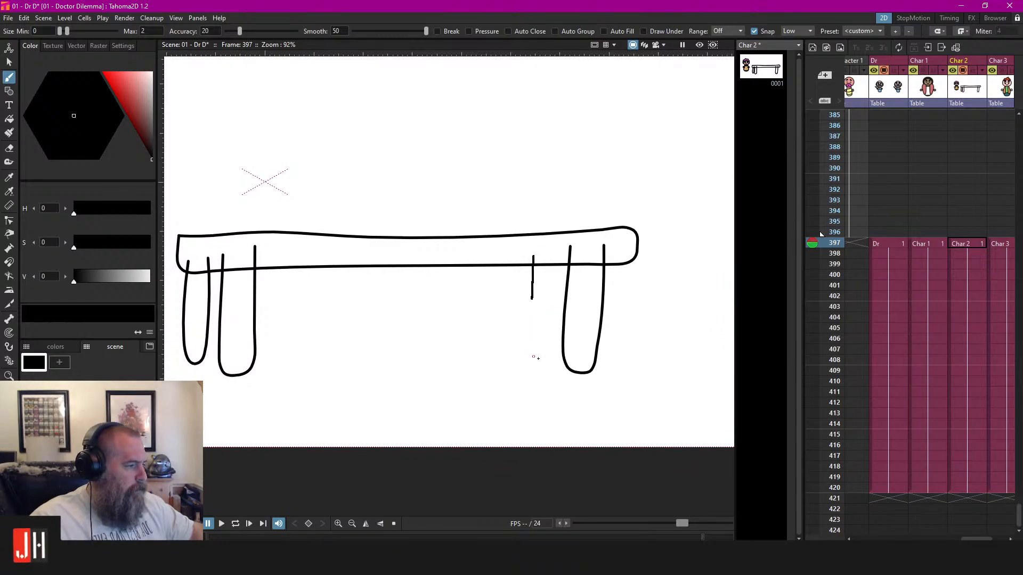
mouse_move(534, 357)
left_mouse_down()
mouse_move(562, 255)
mouse_move(525, 318)
mouse_move(526, 365)
mouse_move(546, 349)
mouse_move(558, 284)
mouse_move(547, 272)
mouse_move(533, 272)
mouse_move(532, 340)
mouse_move(553, 356)
mouse_move(559, 249)
left_mouse_up()
key("ctrl+z")
key("ctrl+z")
key("ctrl+z")
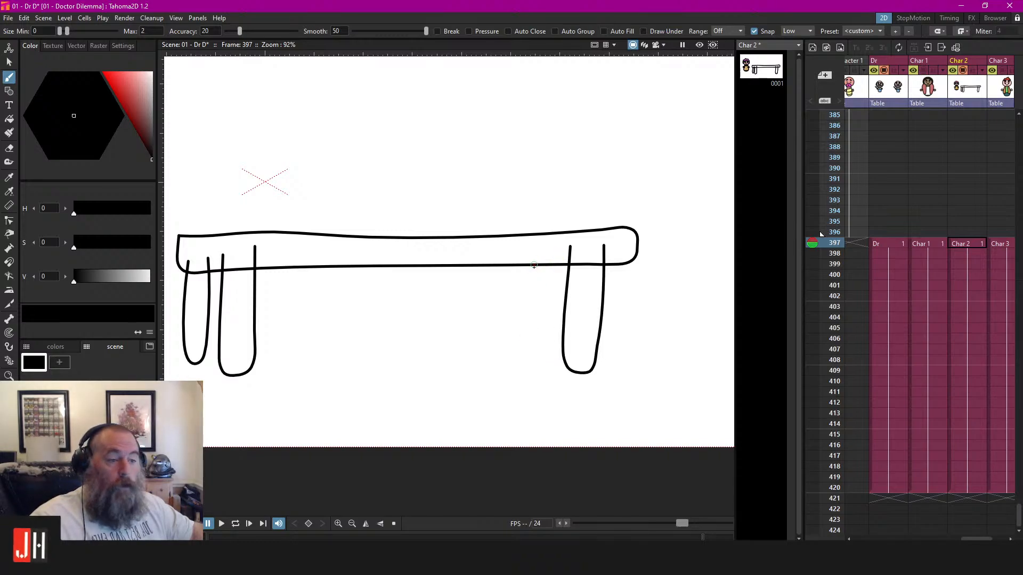
mouse_move(531, 281)
left_mouse_down()
mouse_move(527, 338)
mouse_move(539, 356)
left_mouse_up()
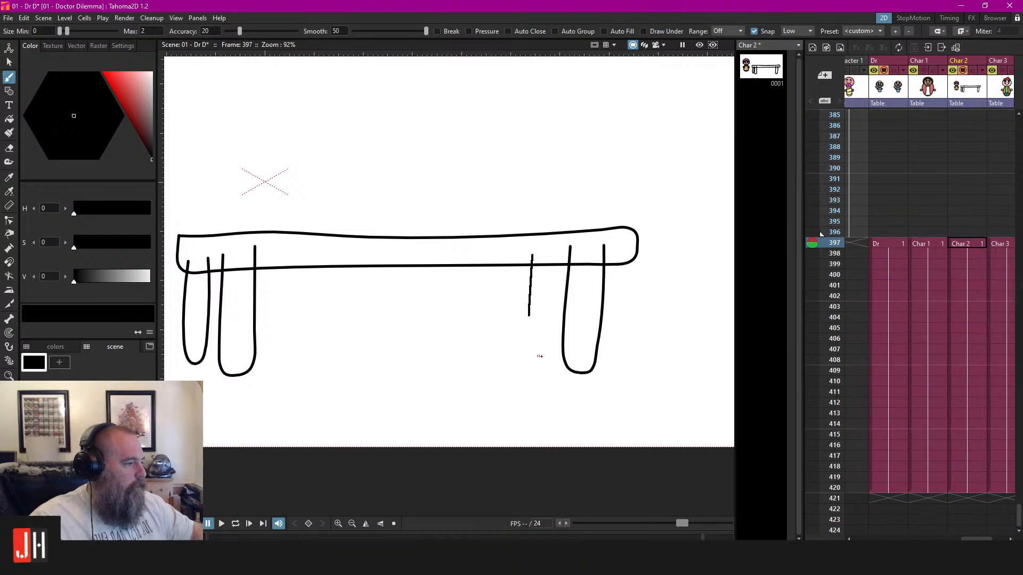
left_click_drag(557, 292, 556, 253)
Erase the ends of the four table legs' lines that overlap the tabletop
key("e")
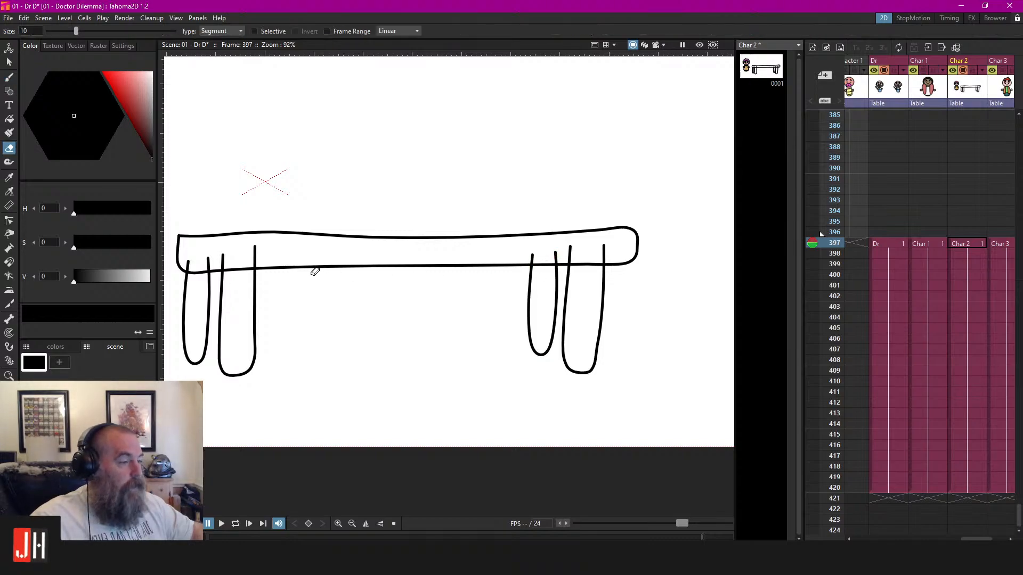
left_click_drag(199, 265, 308, 252)
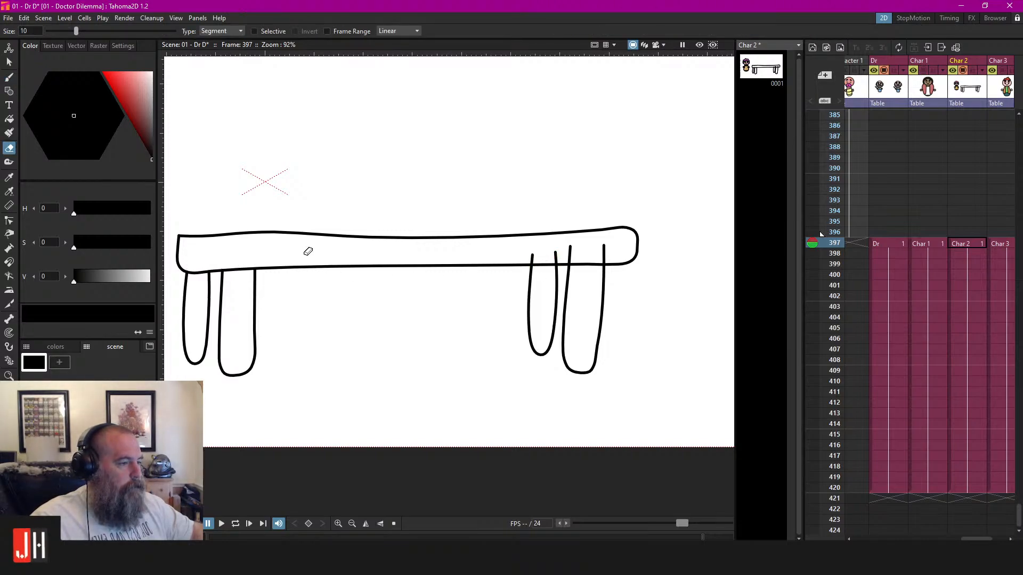
left_click_drag(487, 261, 586, 258)
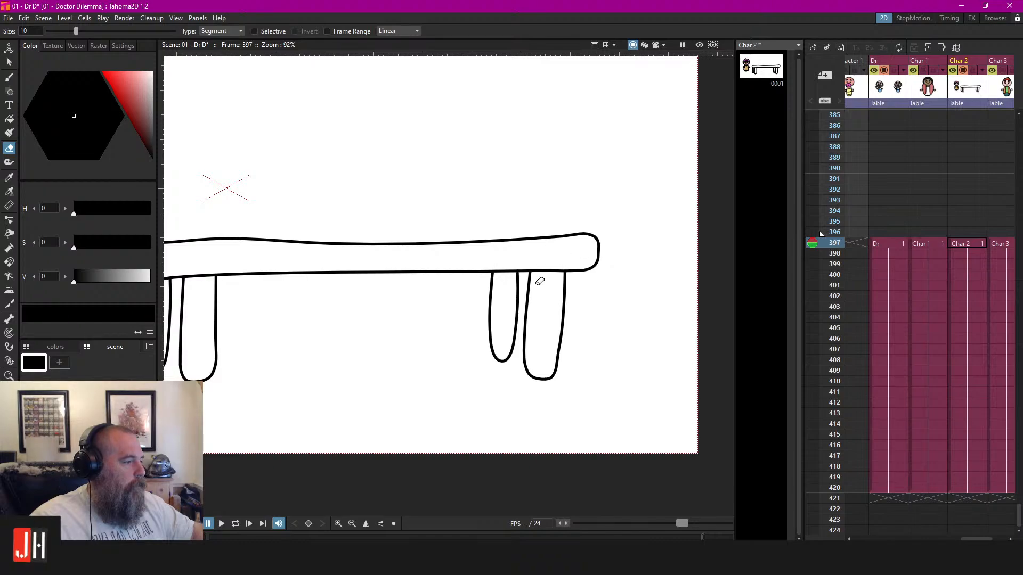
scroll(518, 321, "down", 5)
scroll(518, 321, "up", 4)
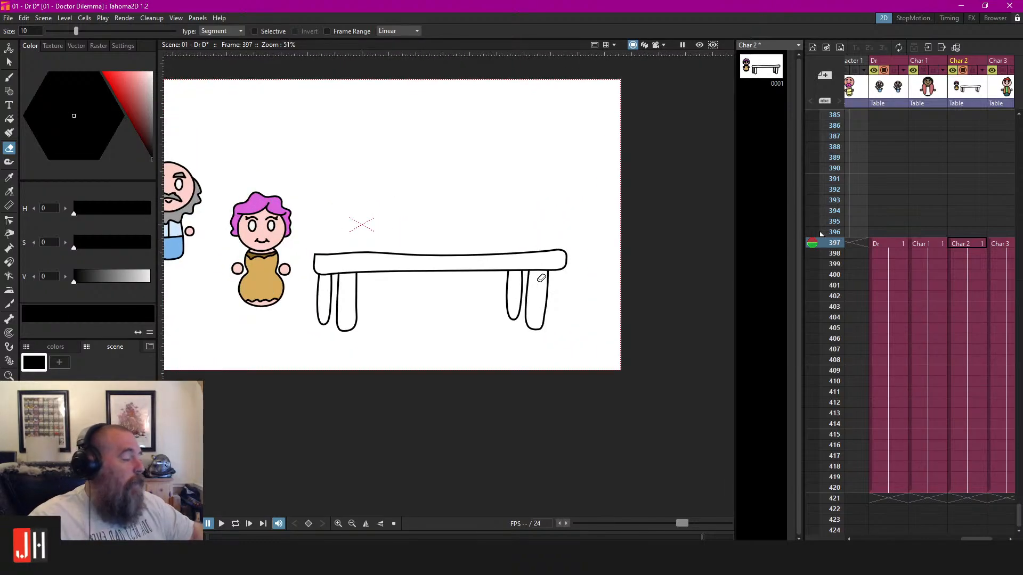
Select the whole table drawing beside the purple-haired character and delete it
key("s")
left_click_drag(288, 373, 559, 211)
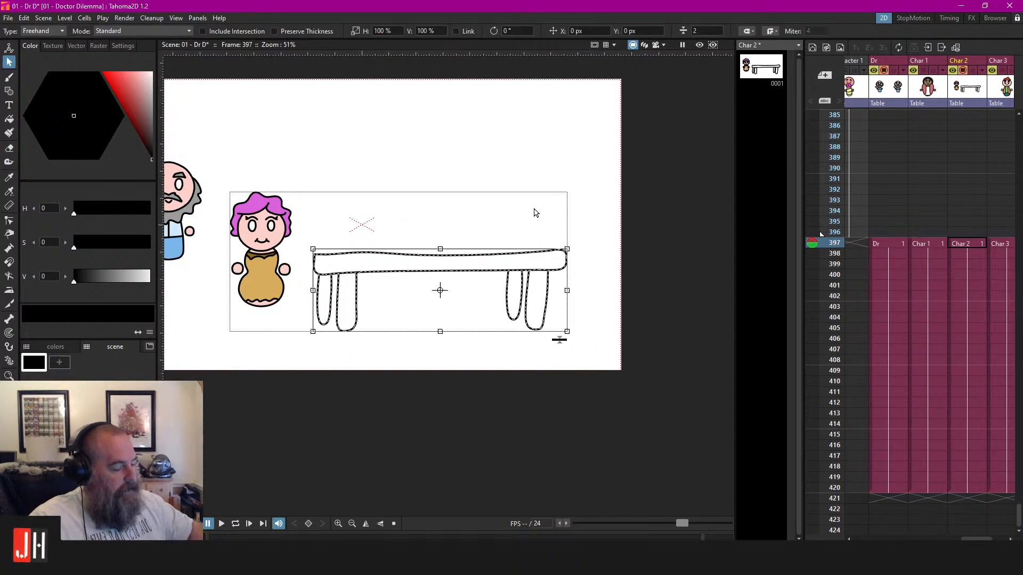
key("Delete")
Brush a long, thin rectangular tabletop outline with straight edges beside the purple-haired character
key("b")
mouse_move(372, 280)
left_mouse_down()
mouse_move(540, 254)
mouse_move(554, 297)
left_mouse_up()
key("ctrl+z")
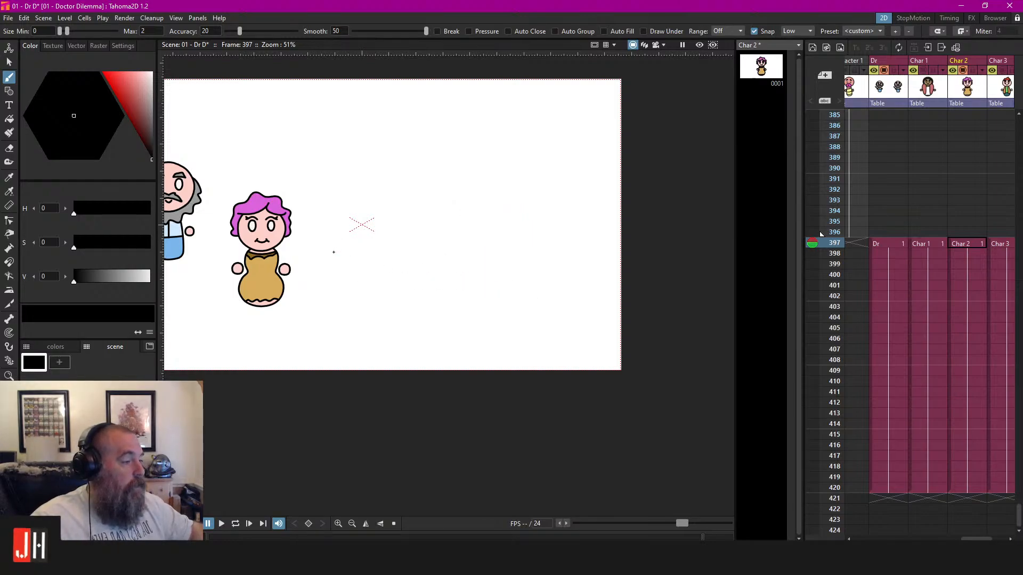
left_click_drag(319, 253, 576, 253)
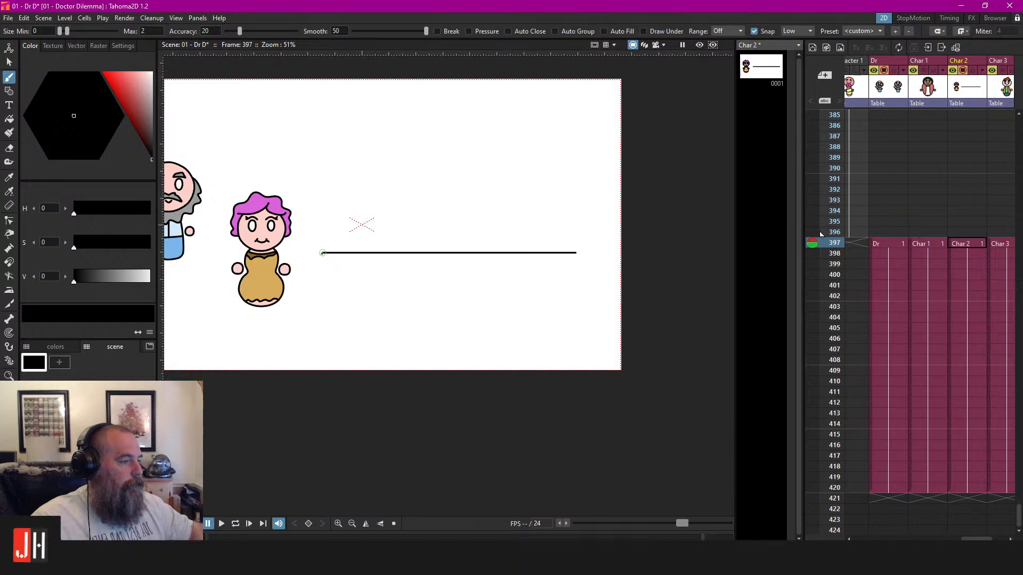
left_click_drag(322, 272, 575, 272)
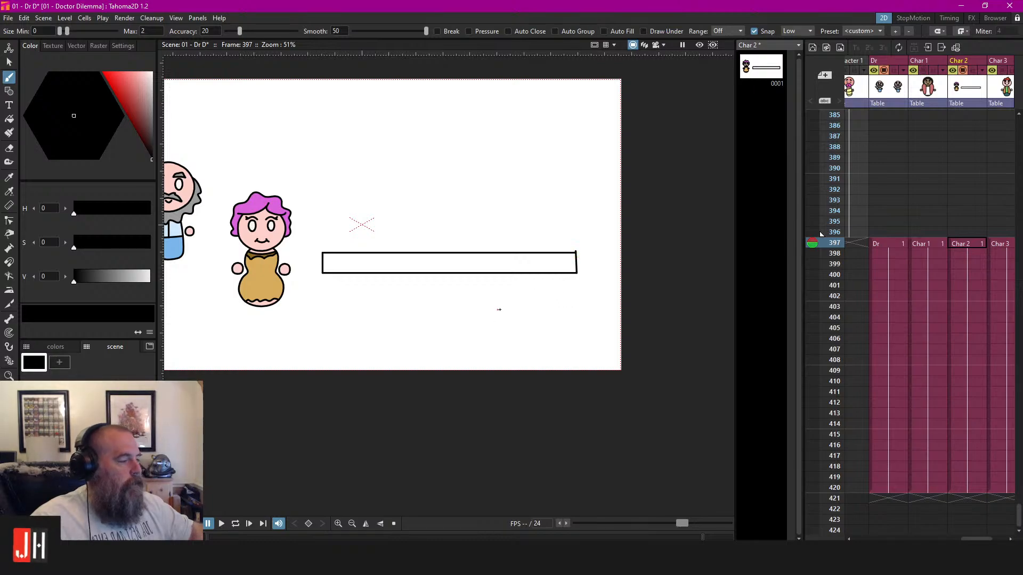
Erase the overshooting end line at the tabletop's far end and brush a new one joining its upper and lower edges
scroll(577, 250, "up", 4)
key("a")
left_click(551, 266)
scroll(568, 267, "down", 4)
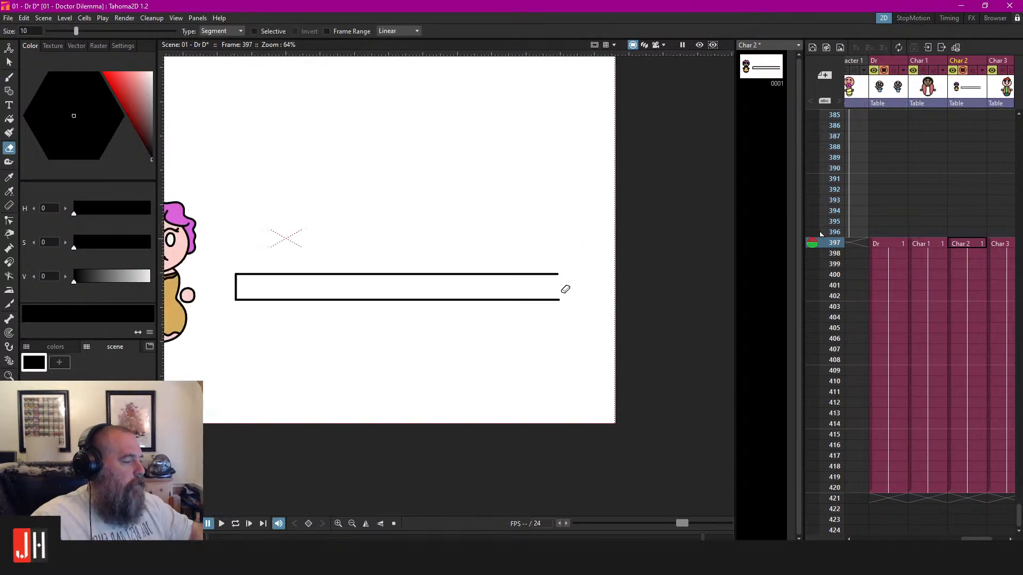
scroll(565, 290, "down", 1)
scroll(568, 285, "up", 6)
key("b")
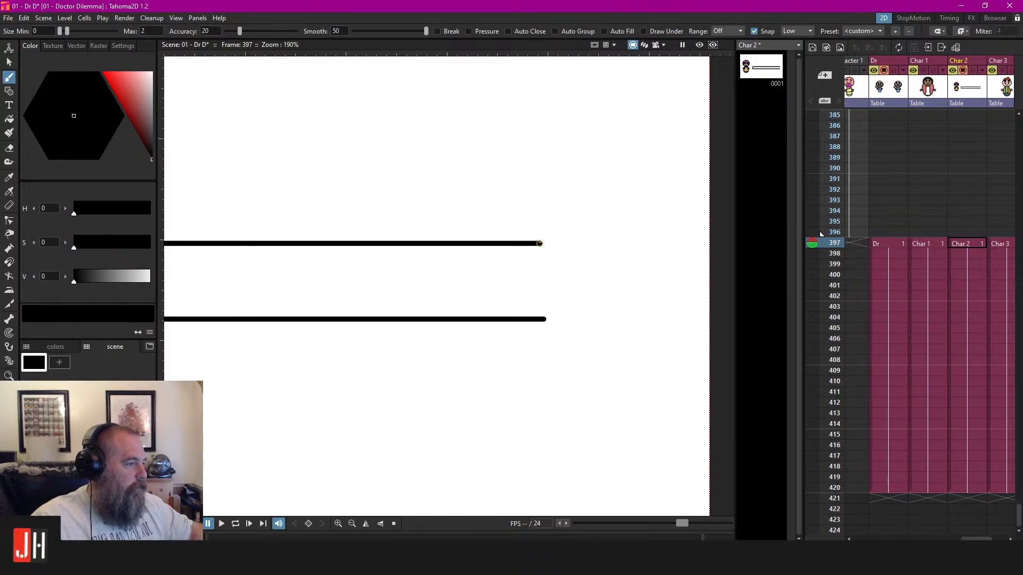
left_click_drag(540, 243, 545, 318)
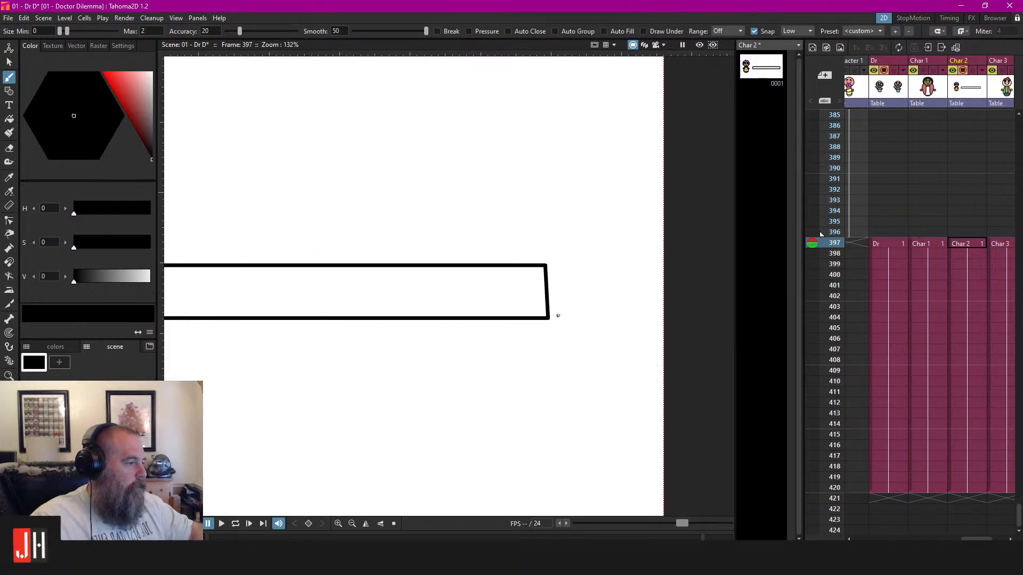
Brush a tapered side panel on the tabletop's end nearest the character, with a slanted upper edge and nearly level lower edge
scroll(551, 314, "down", 7)
scroll(383, 306, "up", 4)
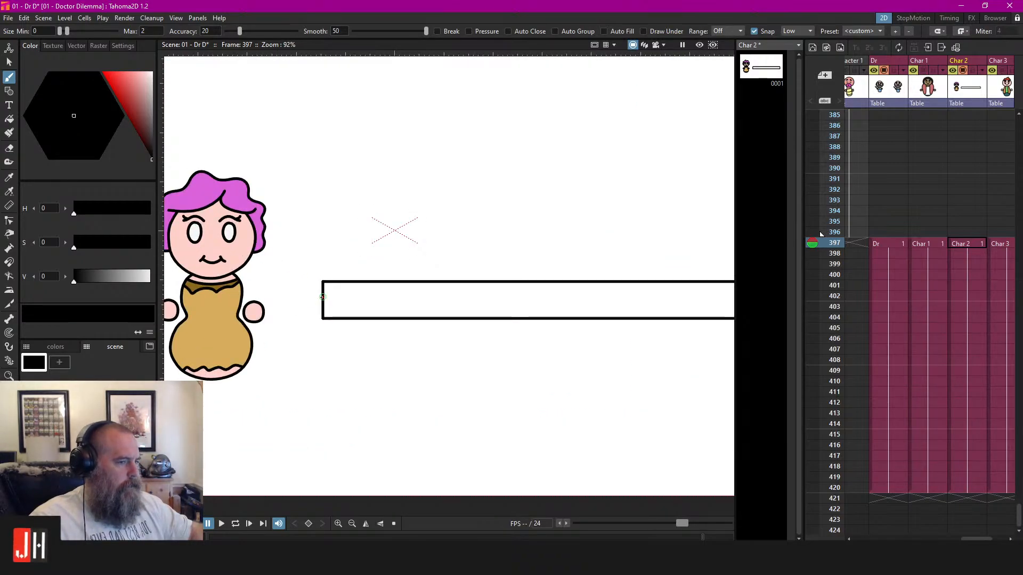
left_click_drag(323, 297, 373, 298)
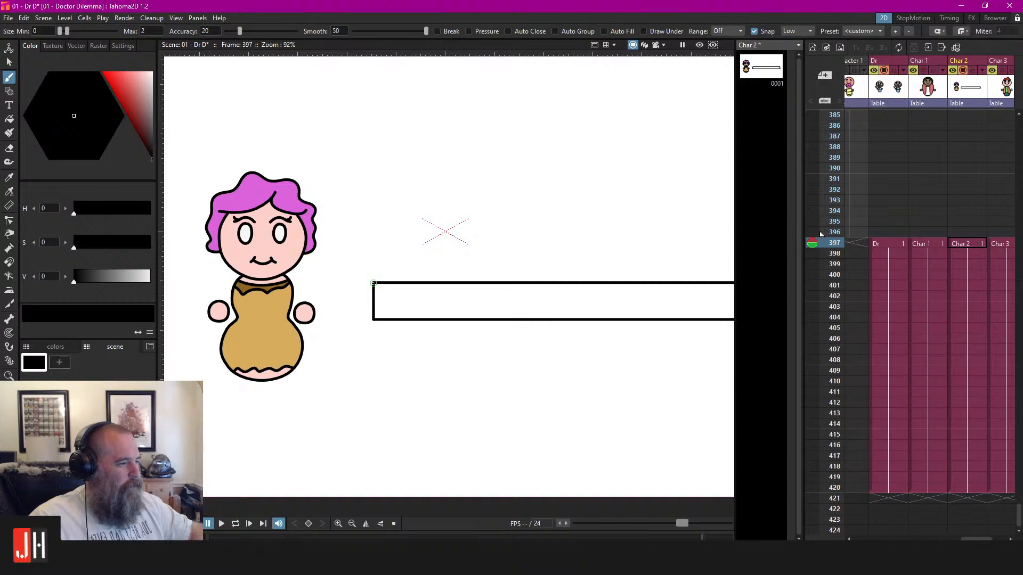
left_click_drag(320, 298, 314, 301)
key("ctrl+z")
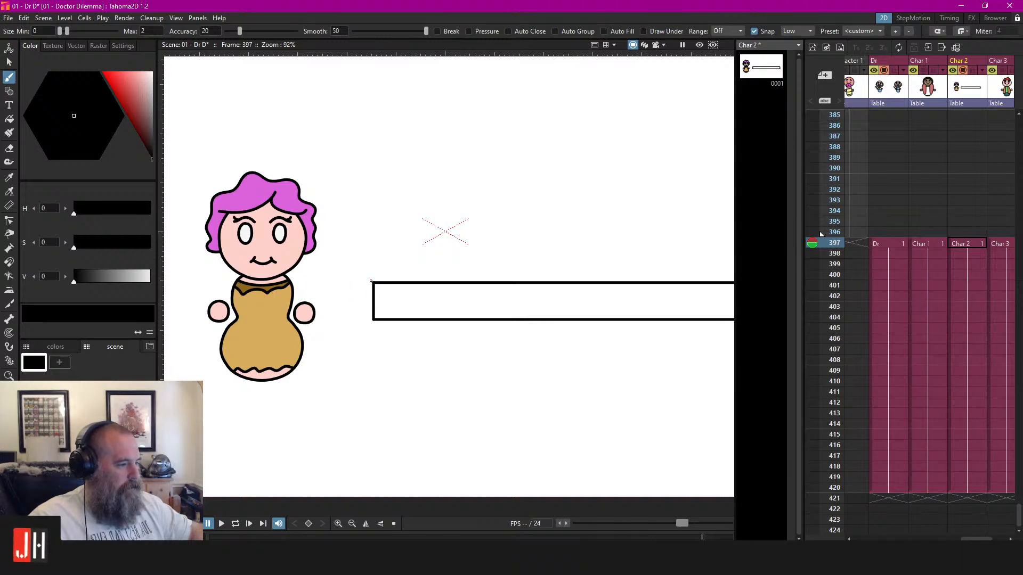
mouse_move(373, 283)
left_mouse_down()
mouse_move(322, 296)
mouse_move(323, 320)
mouse_move(373, 319)
left_mouse_up()
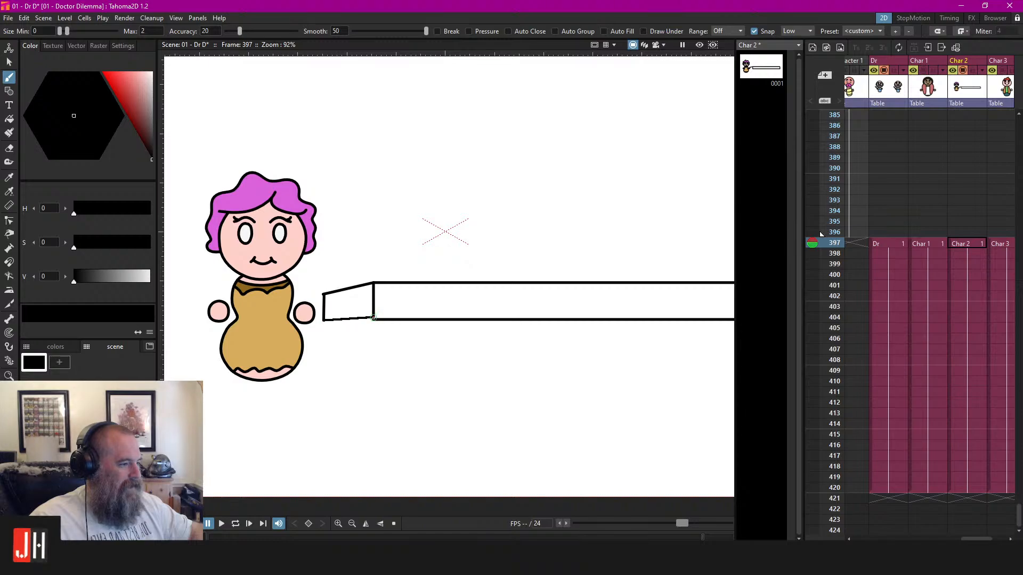
Select the side panel's upper, outer and lower lines and delete them
scroll(424, 319, "down", 5)
scroll(424, 319, "up", 3)
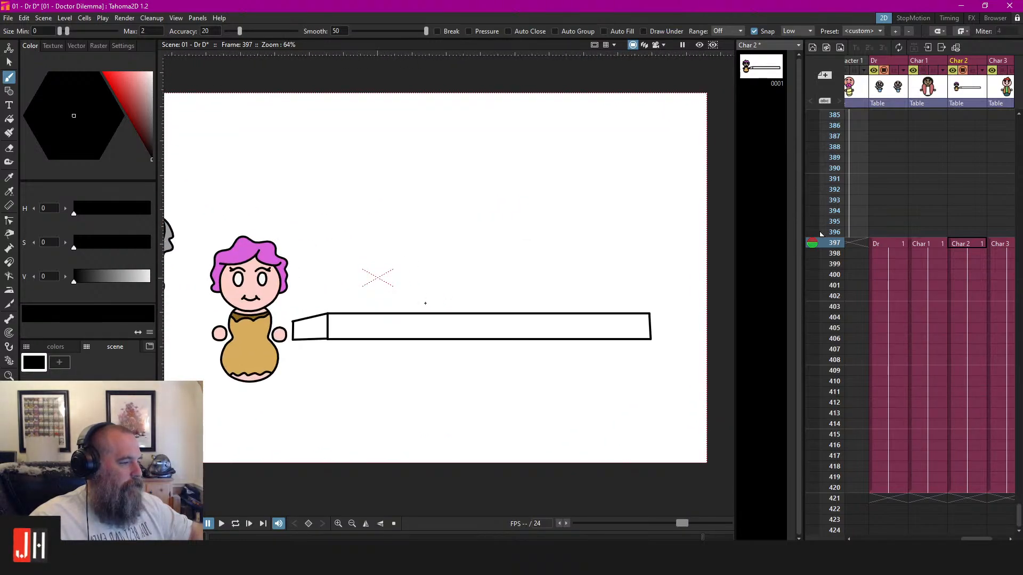
scroll(356, 318, "up", 3)
key("s")
left_click(298, 309)
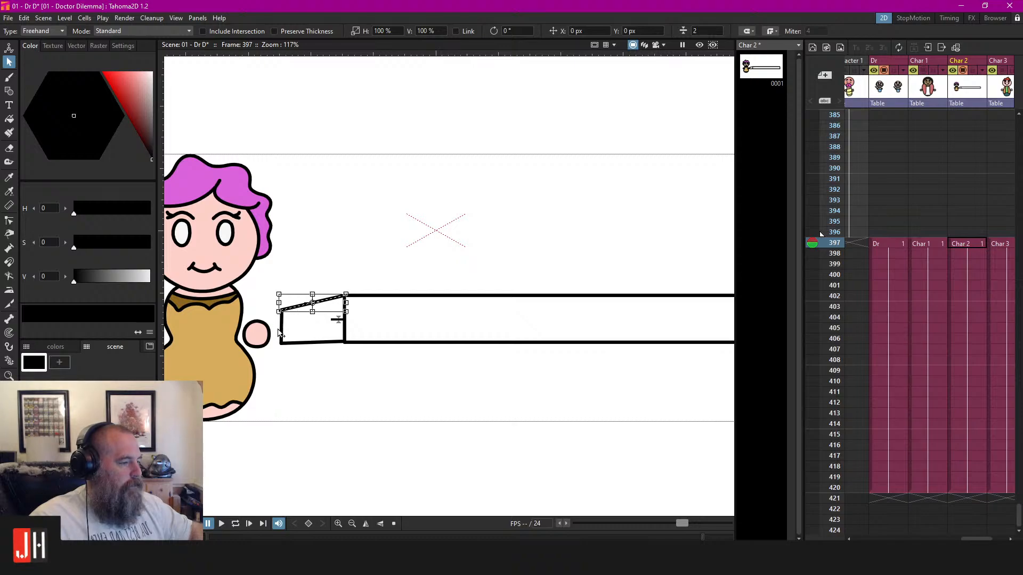
left_click(281, 333, "shift")
left_click(326, 343, "shift")
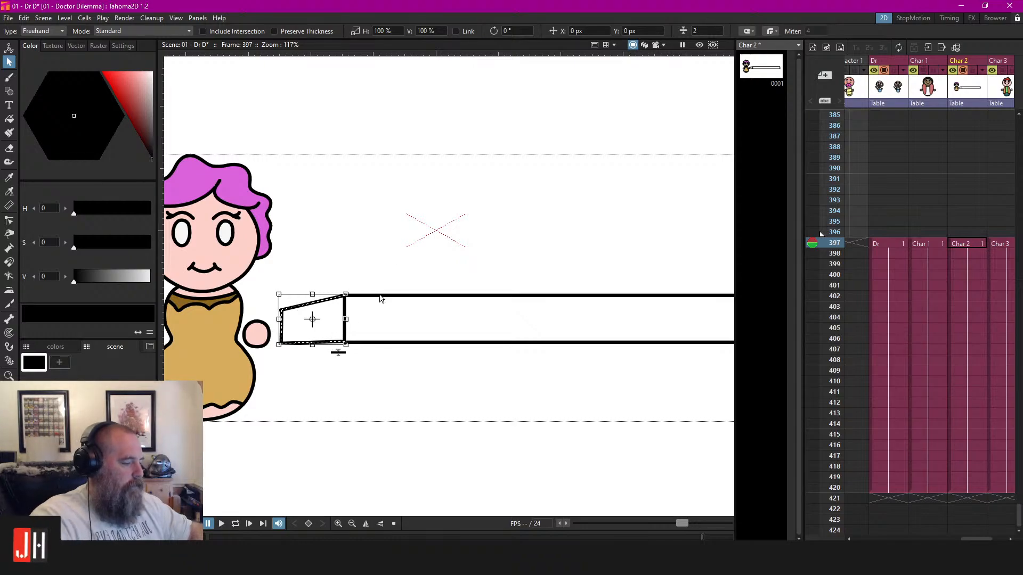
key("Delete")
Brush a tapered side panel on the tabletop's end nearest the character, with both its upper and lower edges slanted
key("b")
scroll(415, 319, "up", 3)
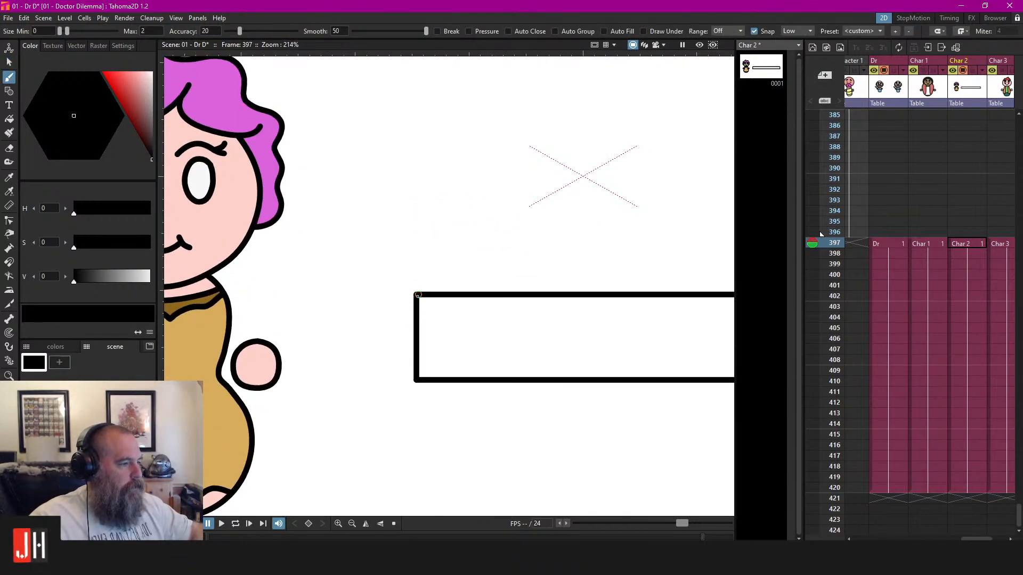
mouse_move(416, 295)
left_mouse_down()
mouse_move(294, 323)
mouse_move(293, 395)
mouse_move(412, 379)
left_mouse_up()
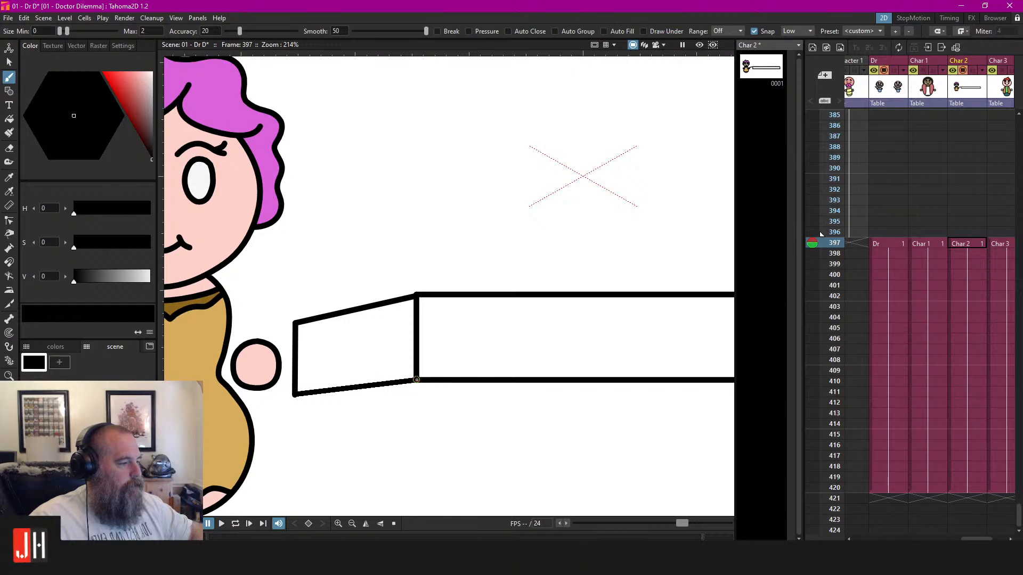
Try to select the tabletop with its side panel and move it up and away from the purple-haired character
scroll(418, 380, "down", 6)
key("s")
mouse_move(506, 312)
left_mouse_down()
mouse_move(346, 333)
mouse_move(547, 420)
mouse_move(498, 306)
left_mouse_up()
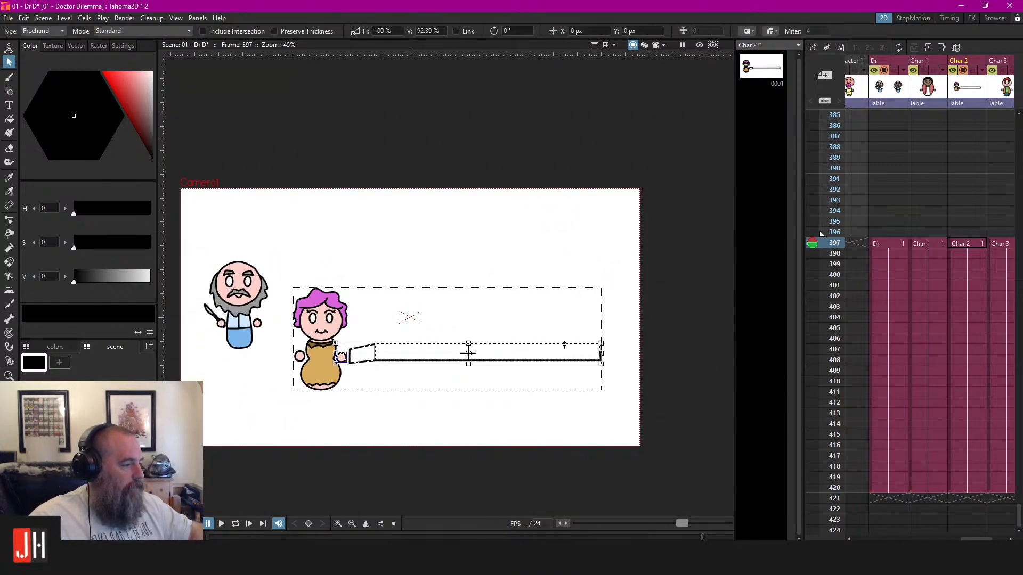
left_click_drag(562, 354, 582, 336)
left_click(559, 307)
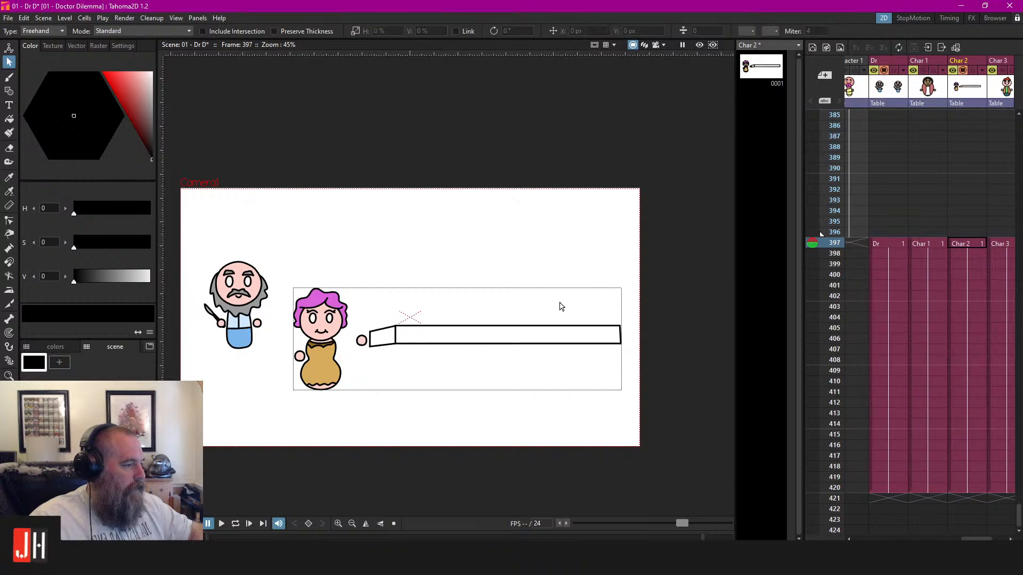
Brush the side panel's missing slanted lower edge up to the tabletop's lower corner, undoing the first stroke
scroll(356, 364, "up", 5)
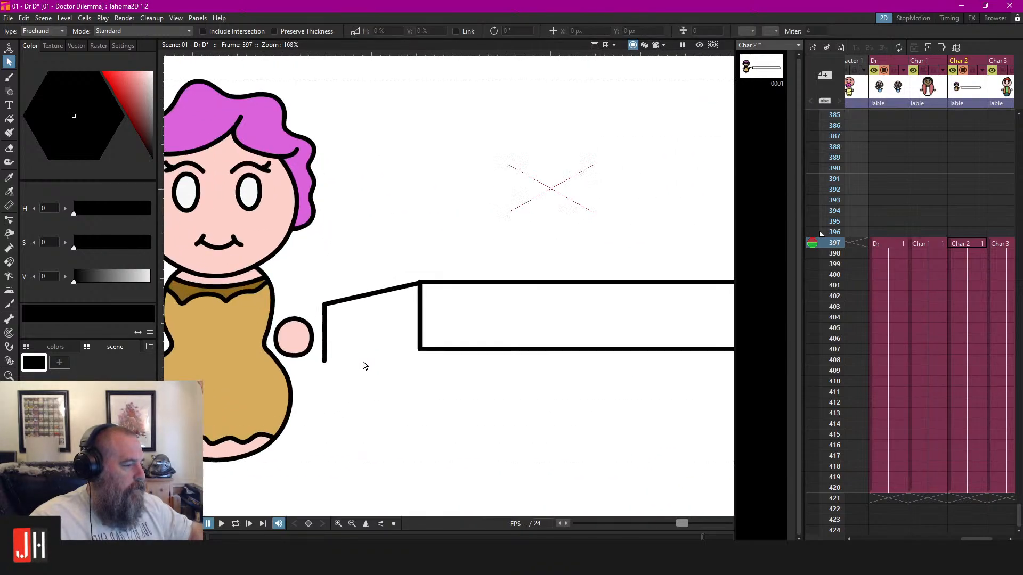
key("b")
left_click_drag(325, 360, 419, 349)
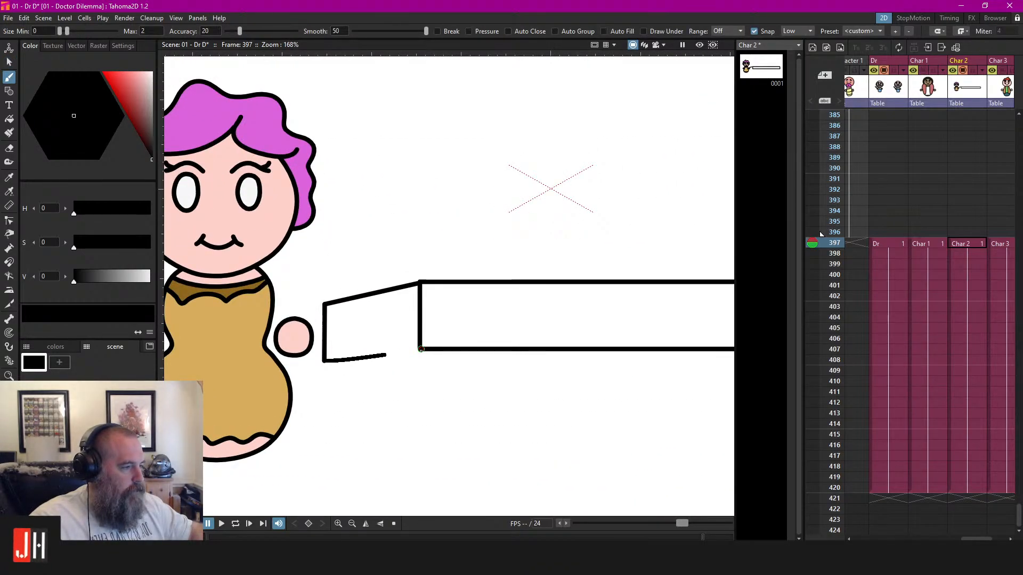
key("ctrl+z")
left_click_drag(325, 361, 420, 348)
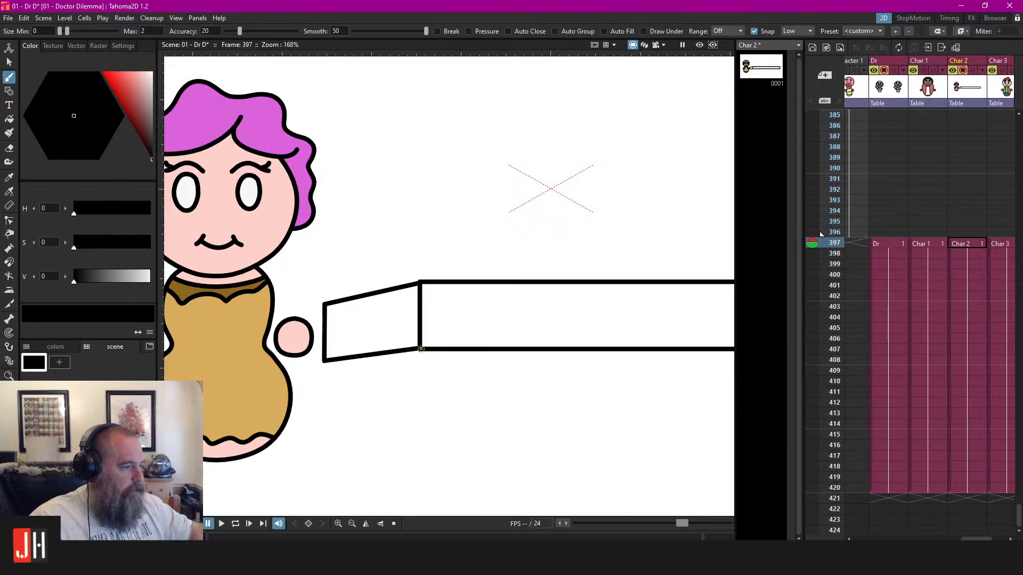
Select all lines of the side panel and the tabletop together
scroll(421, 348, "down", 4)
key("s")
mouse_move(424, 304)
left_mouse_down()
mouse_move(391, 318)
mouse_move(376, 353)
mouse_move(403, 341)
left_mouse_up()
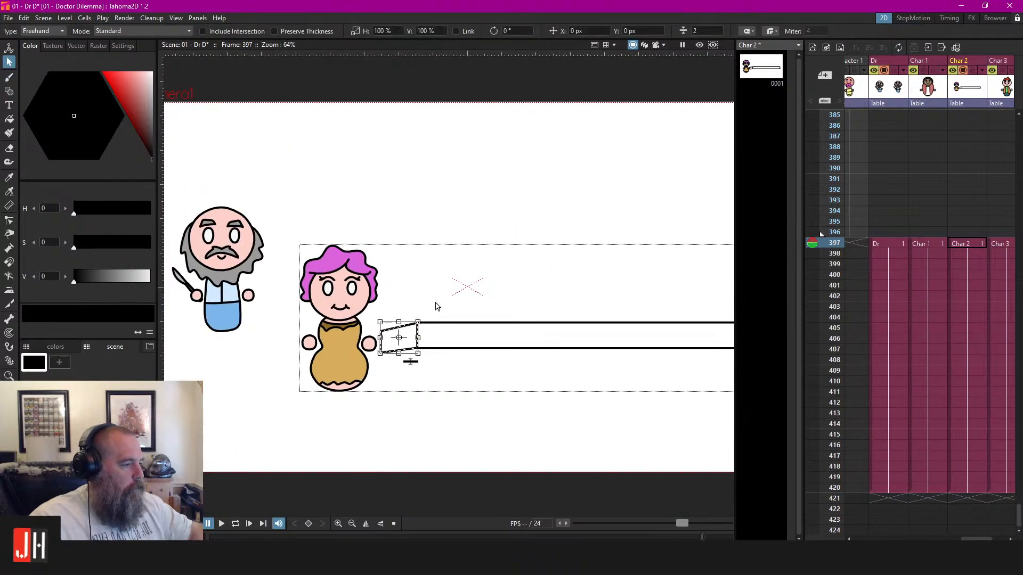
left_click(404, 351, "shift")
left_click(404, 352, "shift")
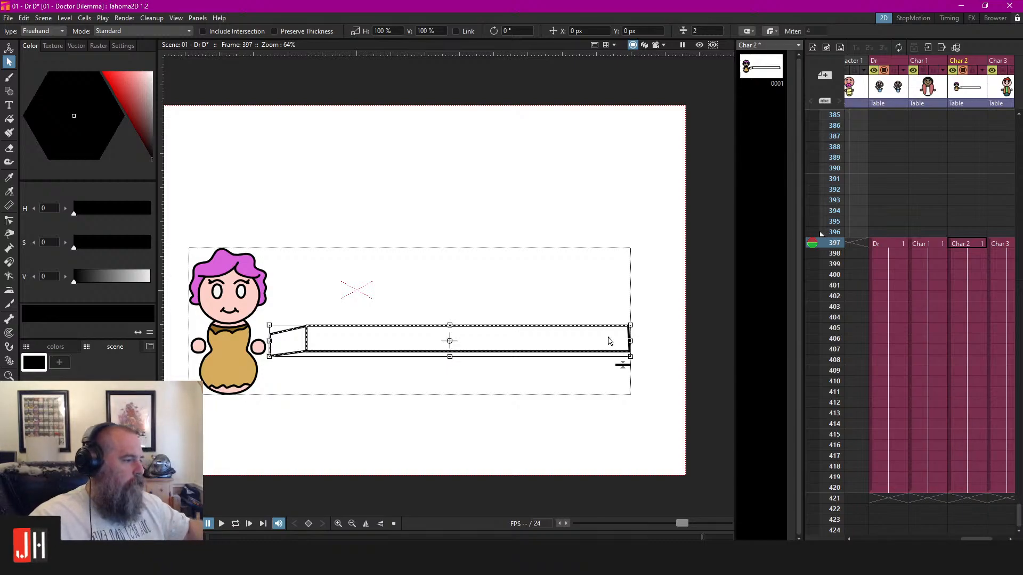
Select the whole purple-haired character and move her up above the level of the tabletop
left_click_drag(400, 245, 572, 259)
scroll(572, 259, "up", 1)
mouse_move(469, 226)
left_mouse_down()
mouse_move(304, 338)
mouse_move(433, 411)
mouse_move(429, 202)
left_mouse_up()
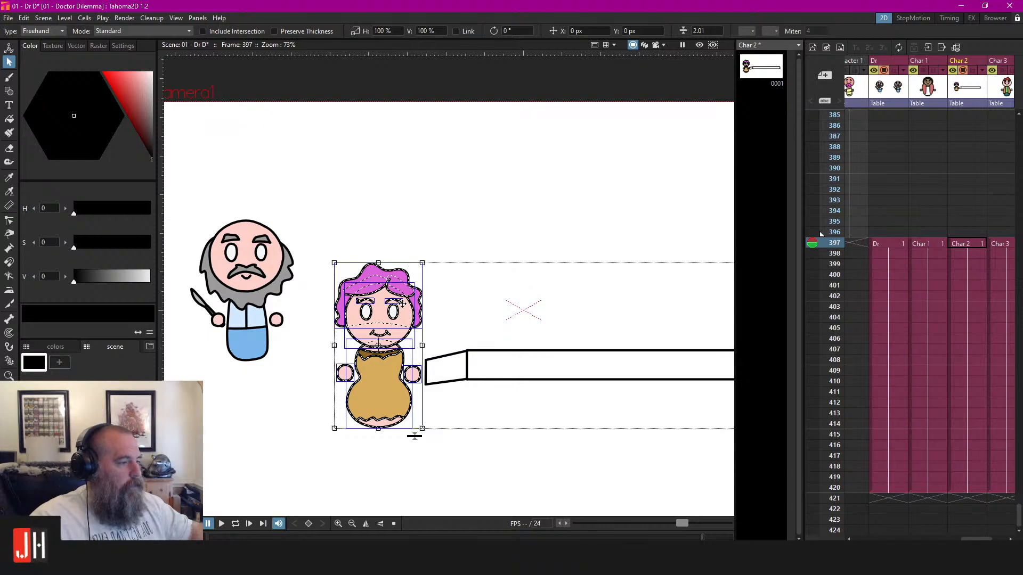
left_click_drag(415, 436, 413, 293)
Select the tabletop with its side panel and shift it sideways so its near end sits below the character
left_click(559, 299)
scroll(559, 299, "up", 1)
mouse_move(559, 299)
left_mouse_down()
mouse_move(358, 307)
mouse_move(441, 484)
mouse_move(296, 304)
left_mouse_up()
scroll(458, 347, "down", 8)
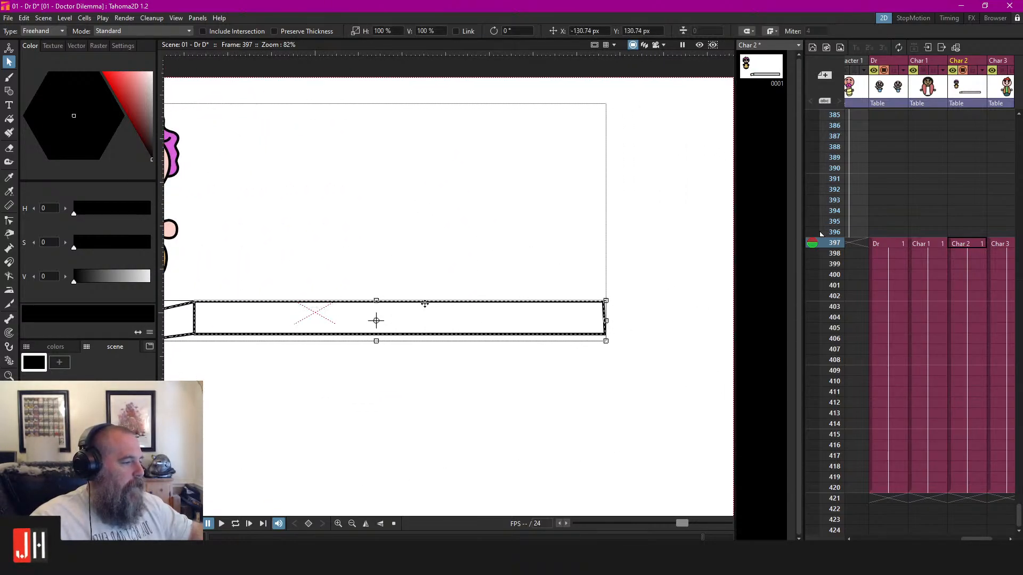
Return to Char 2 at frame 397 and move the tabletop farther down and left beneath the purple-haired character
left_click(877, 231)
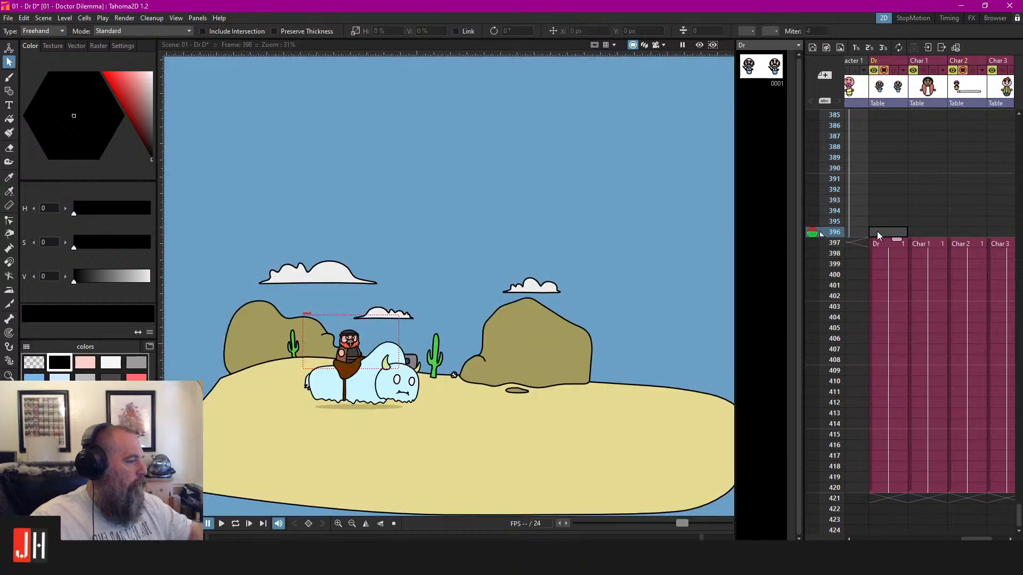
left_click(980, 243)
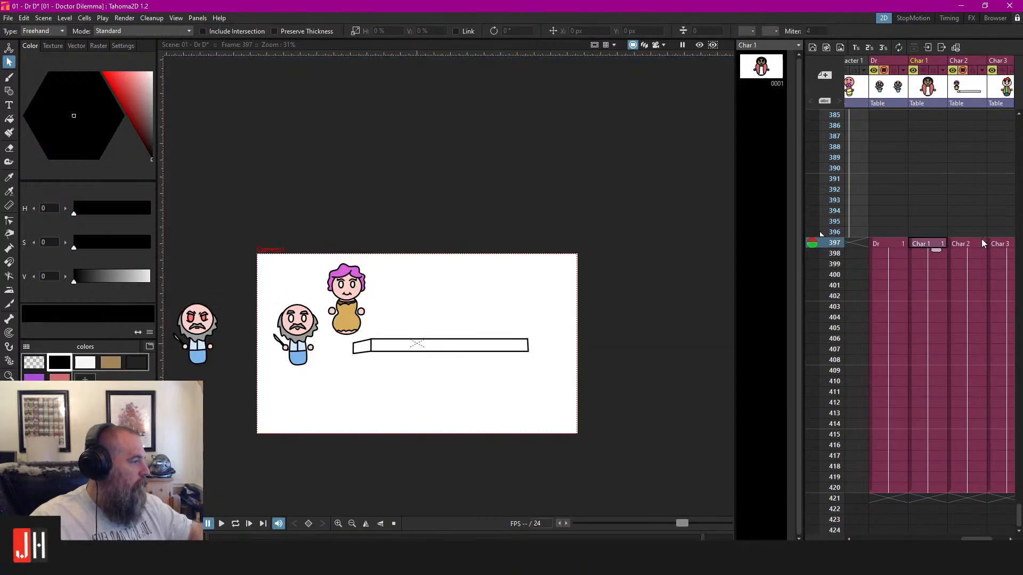
scroll(416, 330, "up", 5)
mouse_move(430, 318)
left_mouse_down()
mouse_move(247, 430)
mouse_move(543, 347)
left_mouse_up()
scroll(400, 347, "down", 2)
mouse_move(360, 326)
left_mouse_down()
mouse_move(186, 376)
mouse_move(314, 326)
mouse_move(338, 388)
left_mouse_up()
left_click(393, 336)
scroll(446, 399, "up", 2)
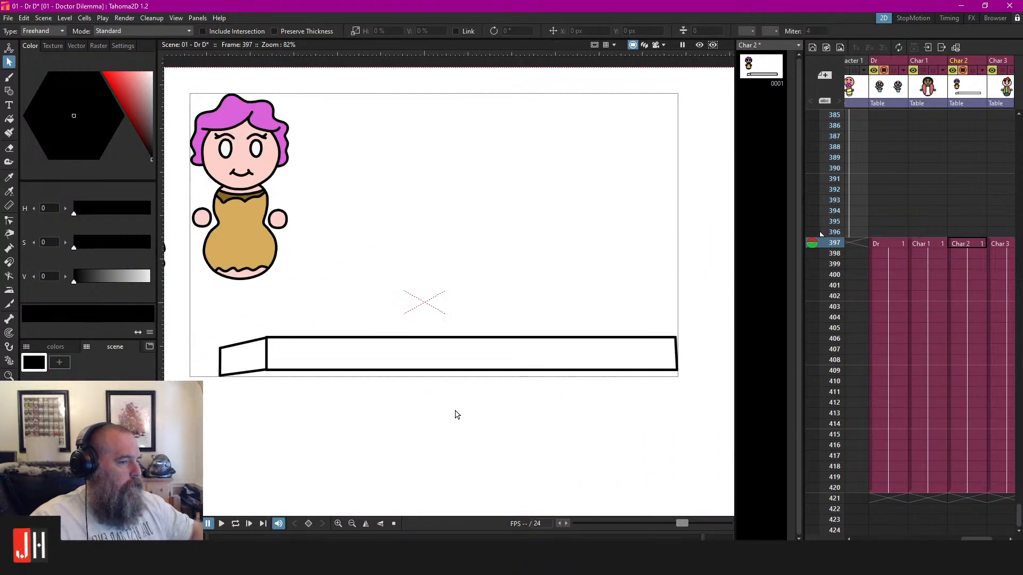
Move the short line closing the tabletop's far end inward by about 101.5 px along the long edges
key("c")
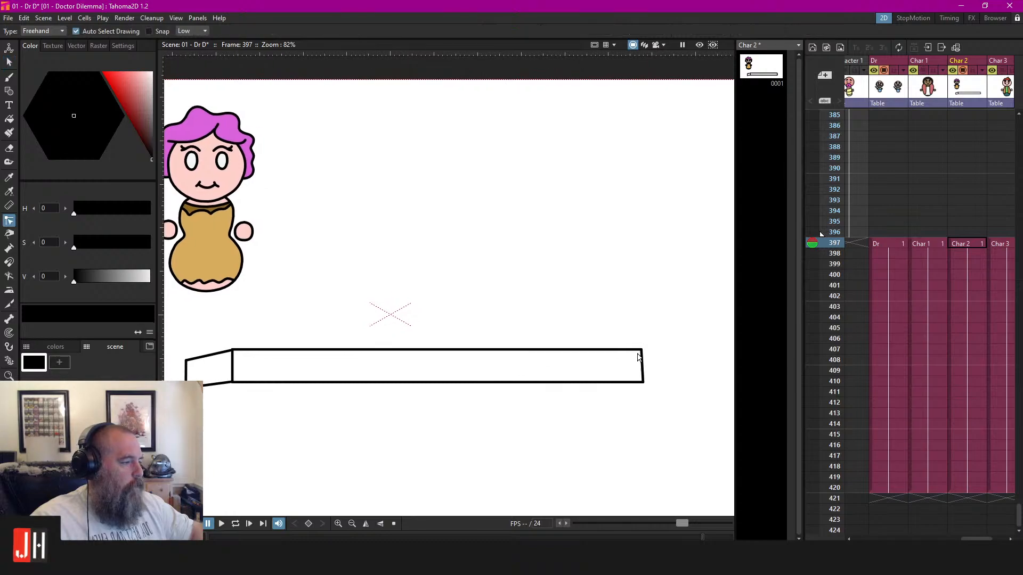
left_click(622, 387)
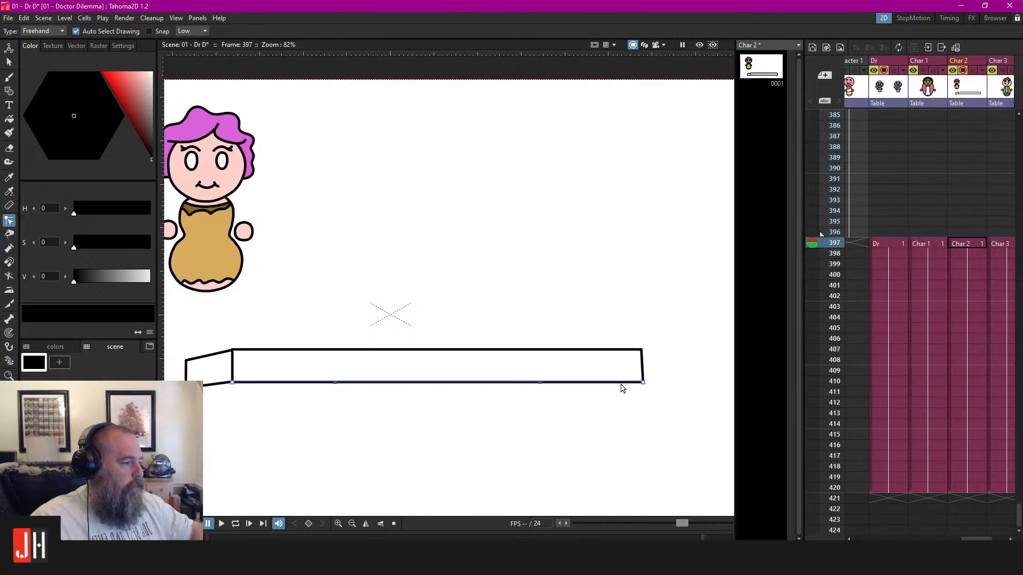
left_click(644, 369)
key("s")
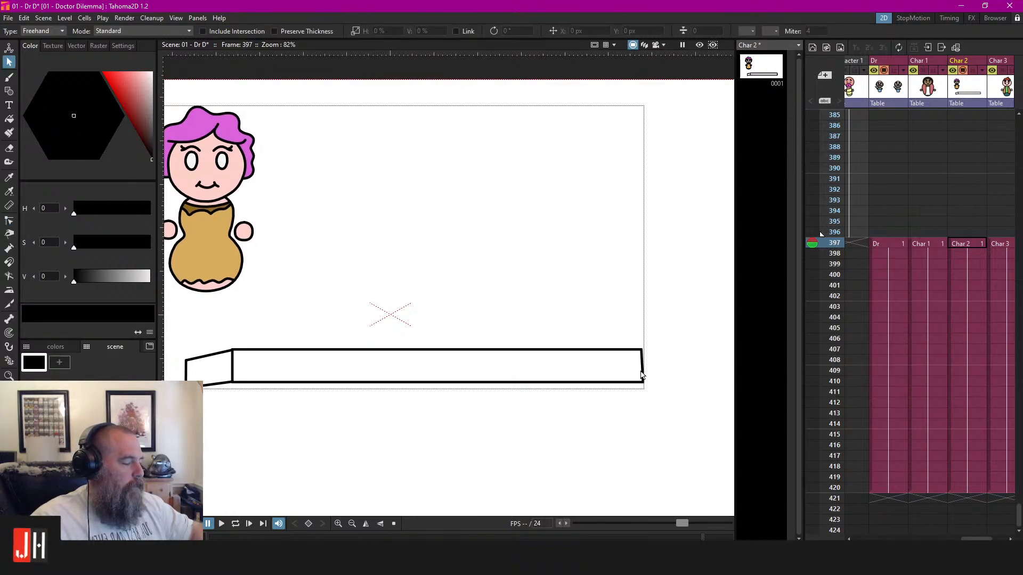
scroll(642, 376, "up", 5)
left_click(641, 359)
left_click_drag(641, 359, 521, 362)
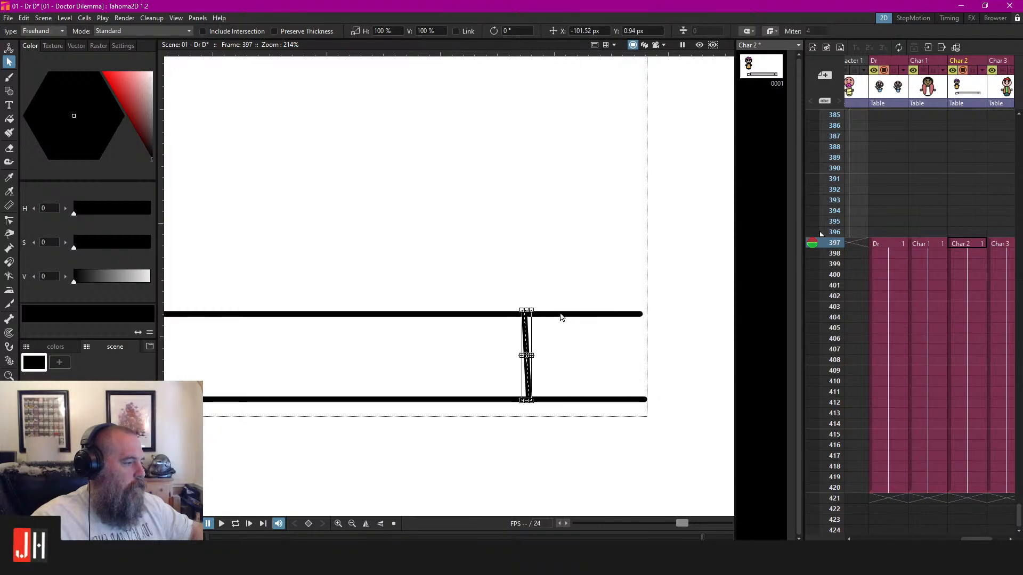
Try to erase the line ends overhanging the tabletop's far end, and undo the erasure
key("c")
scroll(526, 319, "up", 3)
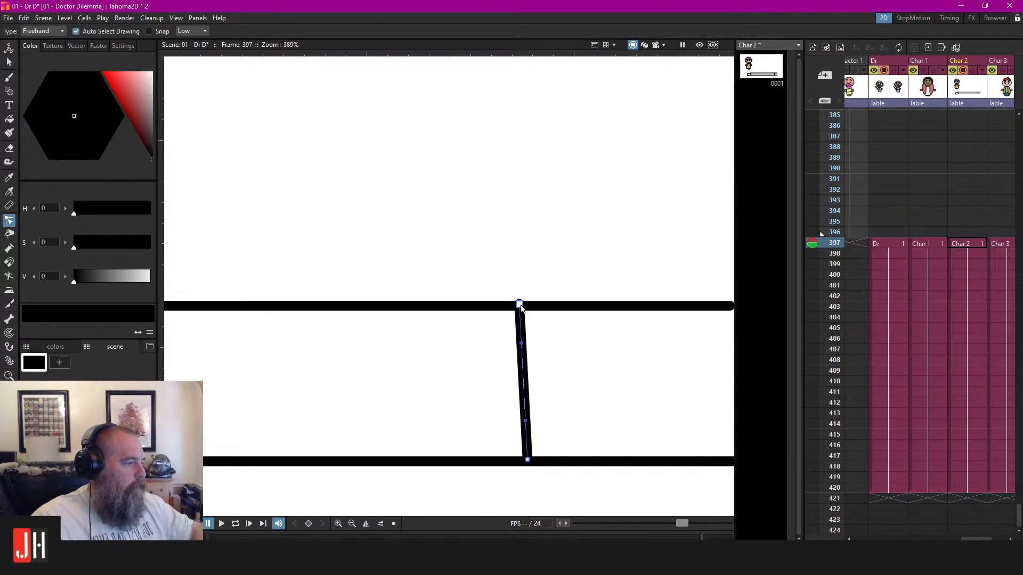
scroll(522, 313, "down", 6)
key("e")
mouse_move(546, 298)
left_mouse_down()
mouse_move(562, 435)
mouse_move(566, 424)
left_mouse_up()
scroll(567, 399, "down", 3)
key("ctrl+z")
scroll(572, 381, "up", 5)
Shorten the tabletop's upper and lower lines with the Control Point Editor so they end at the moved end line
key("c")
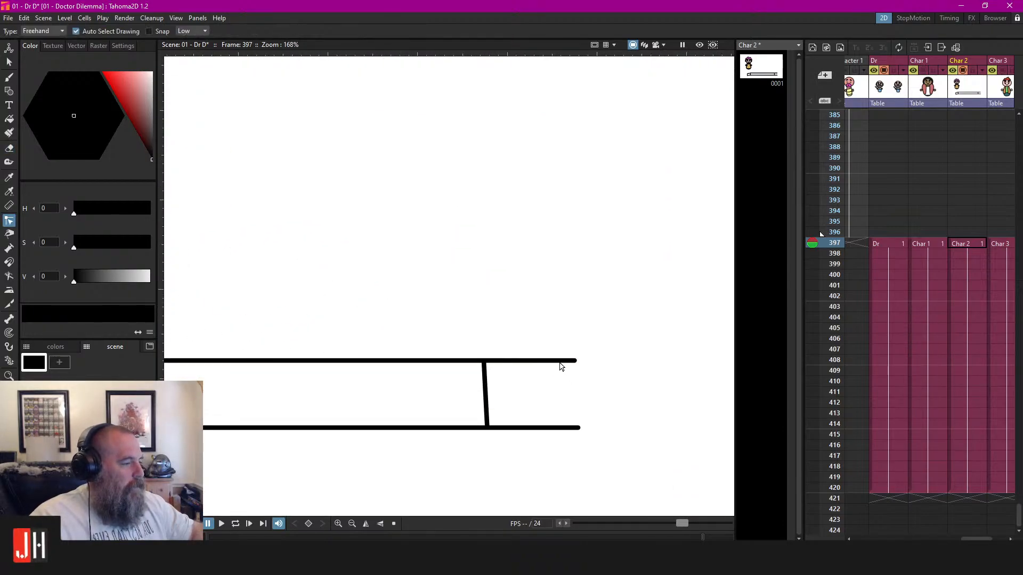
left_click_drag(574, 361, 485, 364)
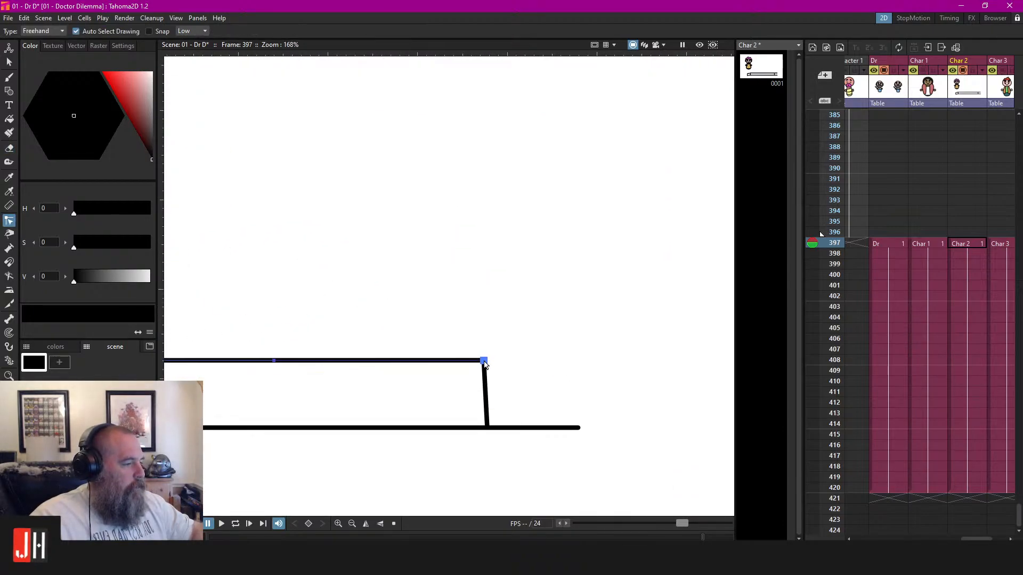
left_click(576, 429)
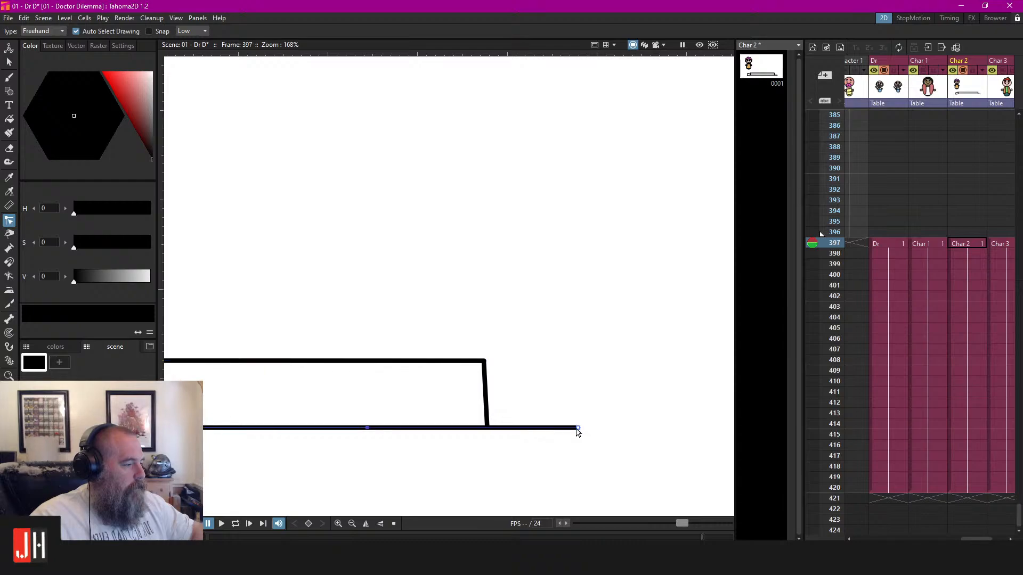
left_click_drag(576, 429, 488, 428)
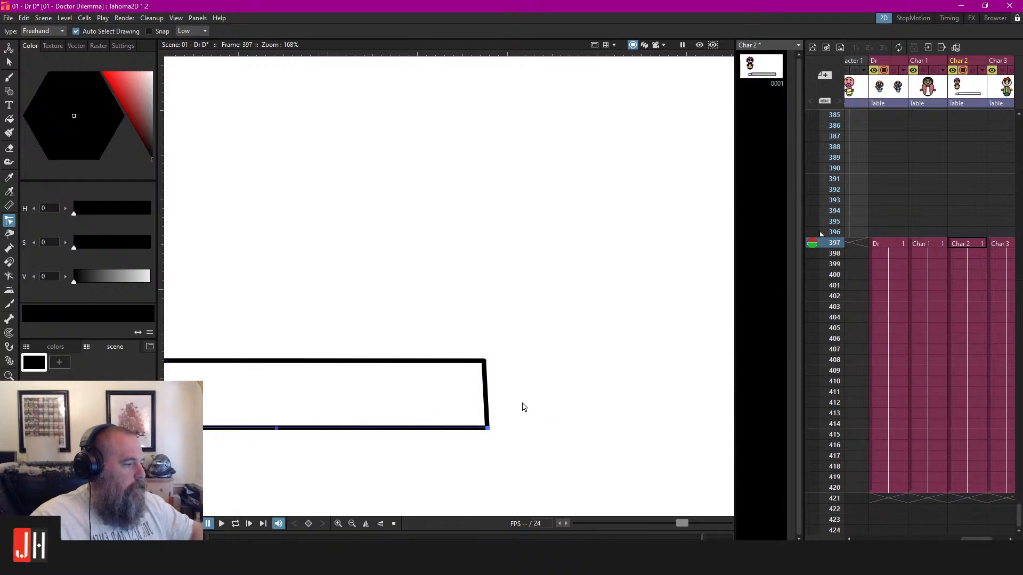
Select the whole tabletop with its side panel and move it up and to the right, away from below the character
scroll(523, 407, "down", 9)
key("s")
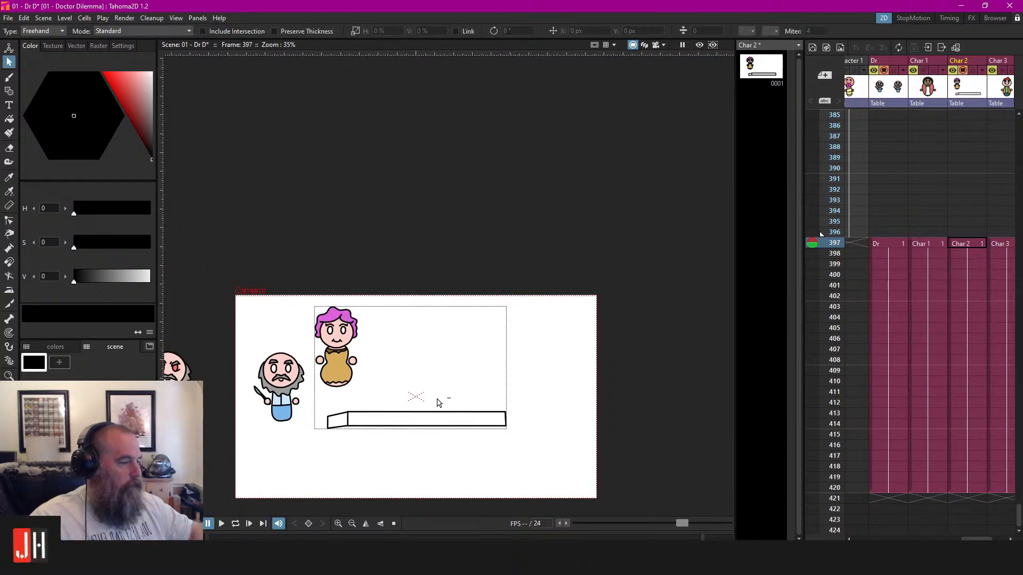
mouse_move(438, 402)
left_mouse_down()
mouse_move(488, 479)
mouse_move(559, 373)
left_mouse_up()
scroll(452, 435, "up", 3)
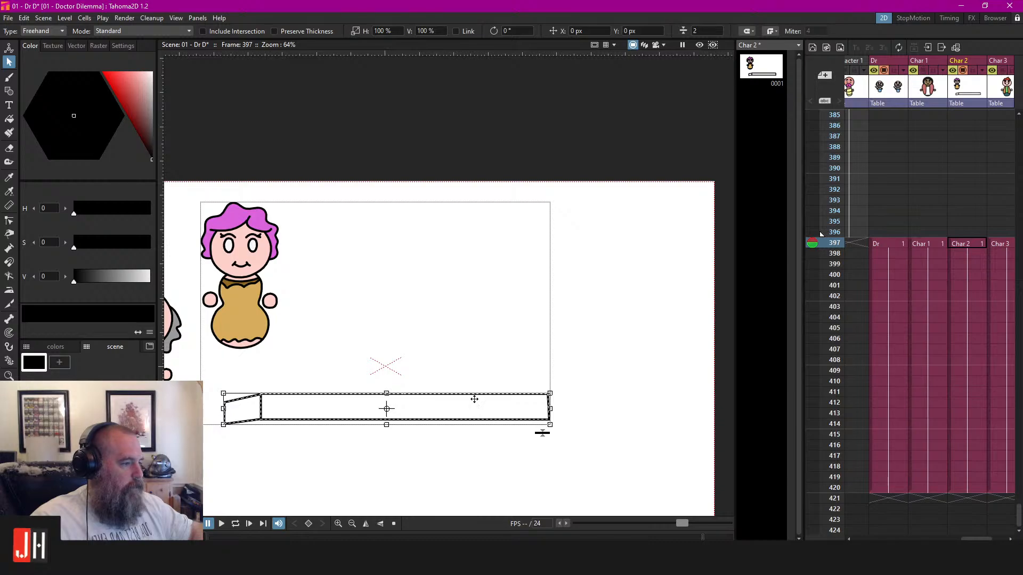
left_click_drag(474, 399, 537, 365)
left_click(522, 303)
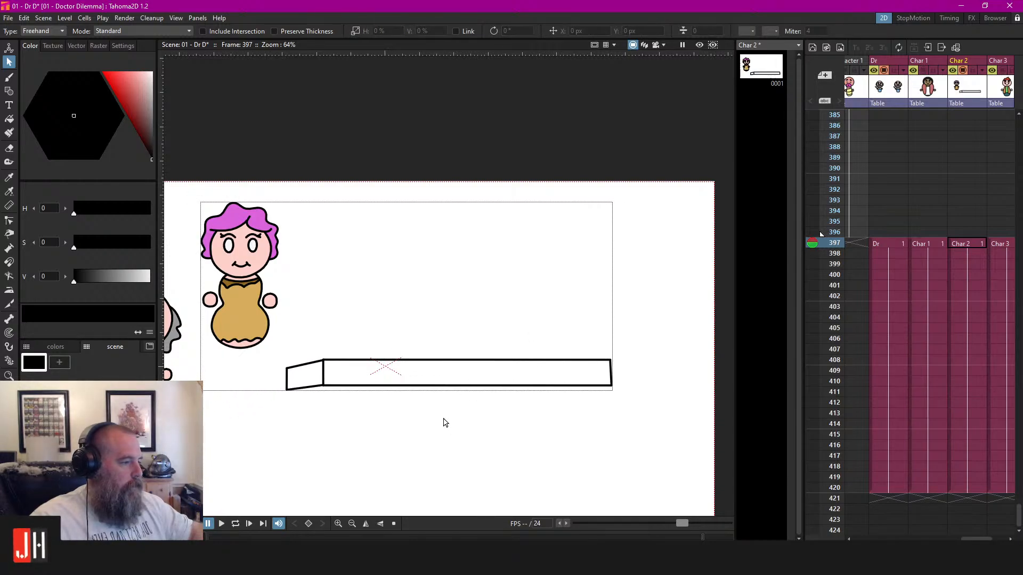
Brush two straight rectangular legs, one under the front panel near its left end and one under the side panel
key("b")
scroll(391, 388, "up", 3)
scroll(360, 353, "down", 1)
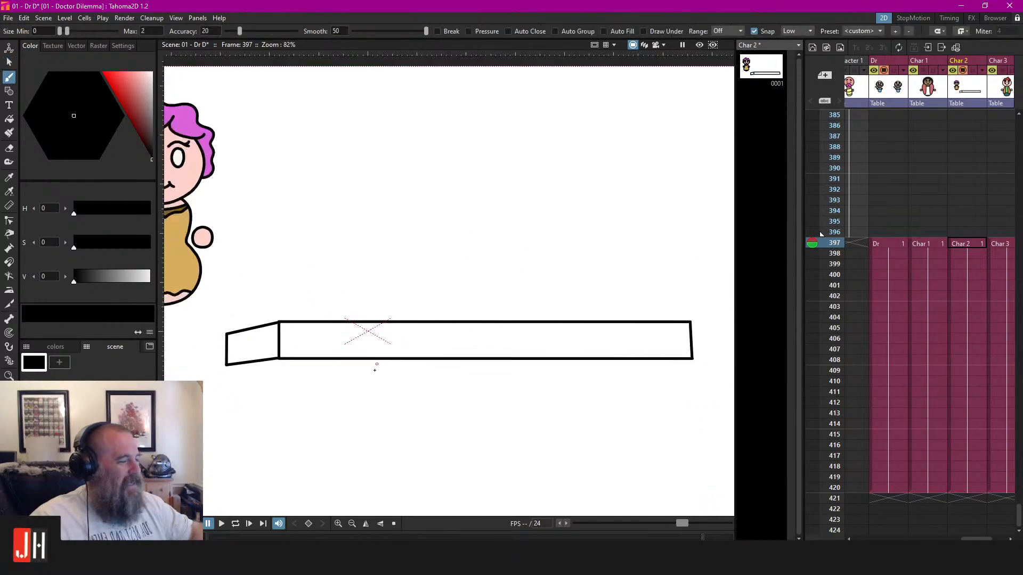
scroll(376, 367, "down", 2)
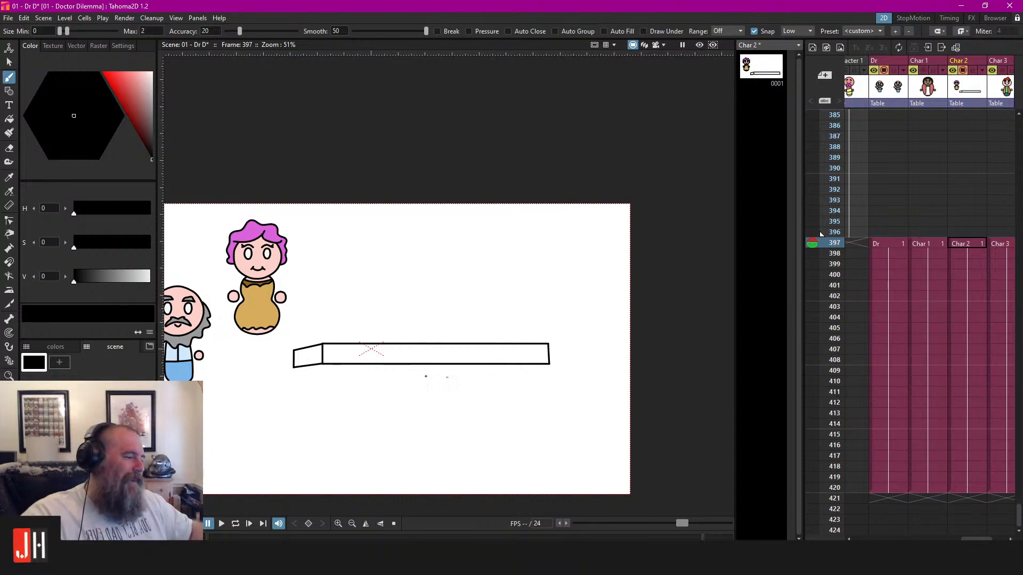
scroll(425, 376, "up", 4)
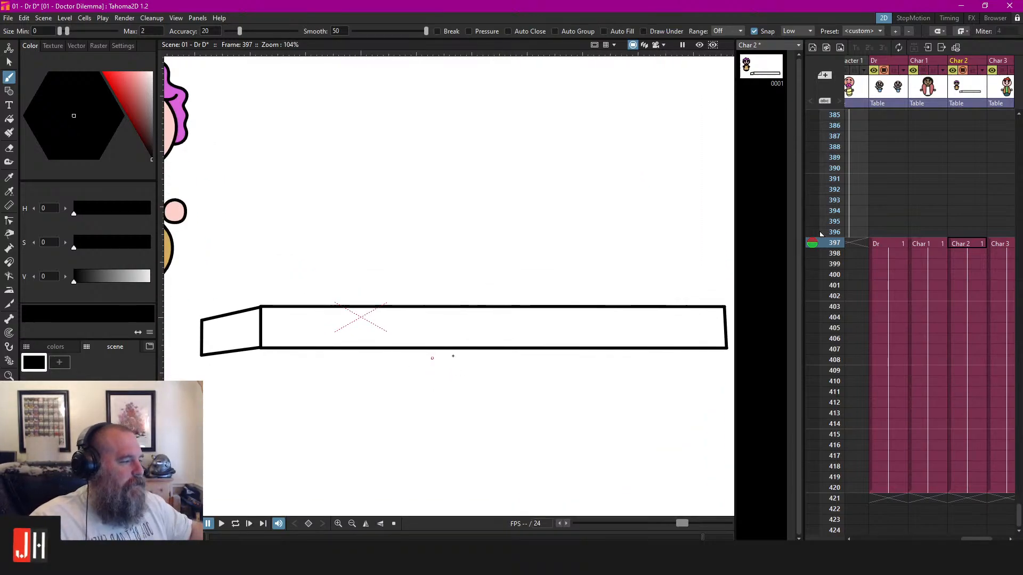
scroll(452, 356, "down", 4)
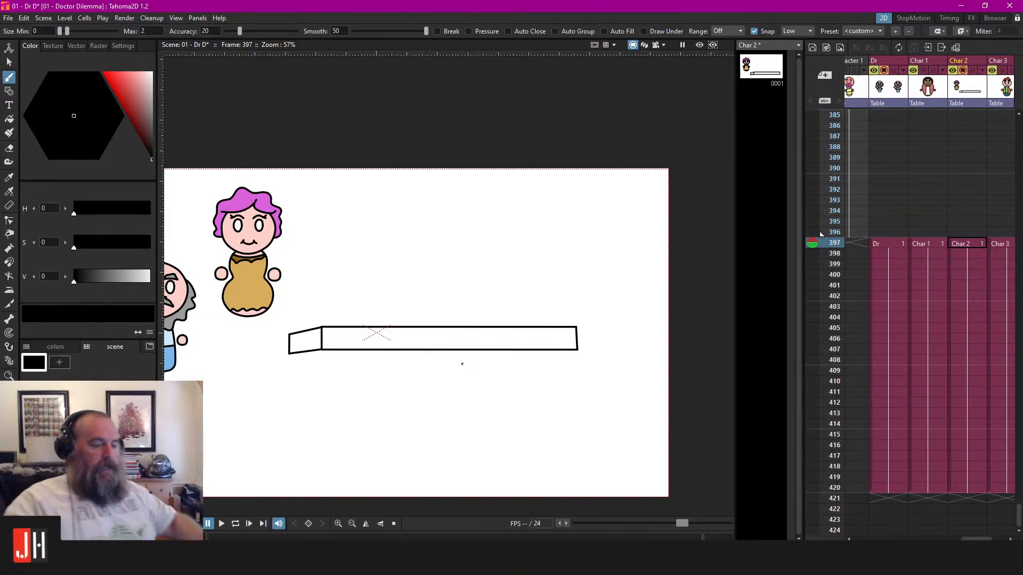
scroll(458, 367, "up", 2)
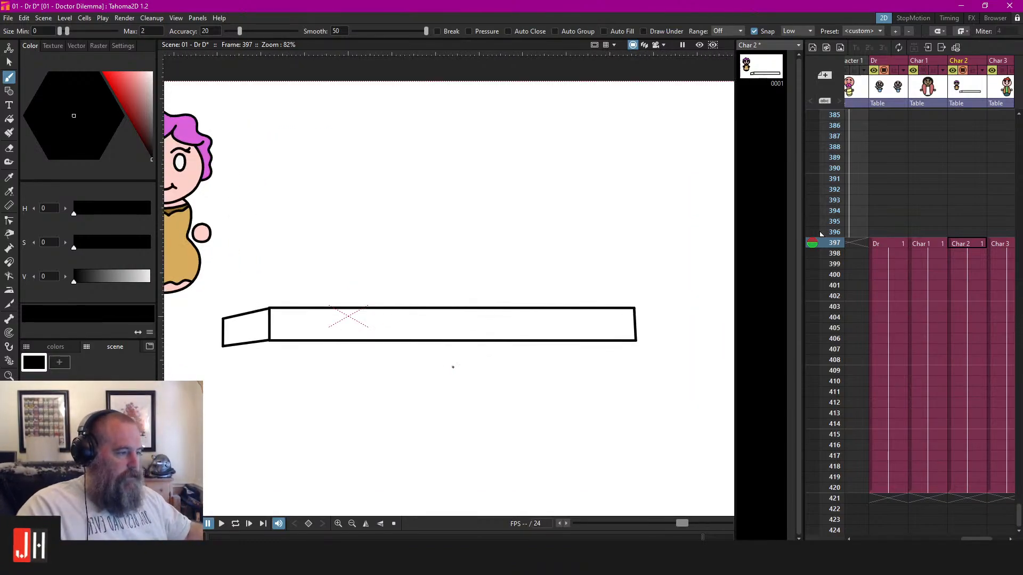
scroll(464, 330, "down", 1)
left_click_drag(414, 336, 432, 322)
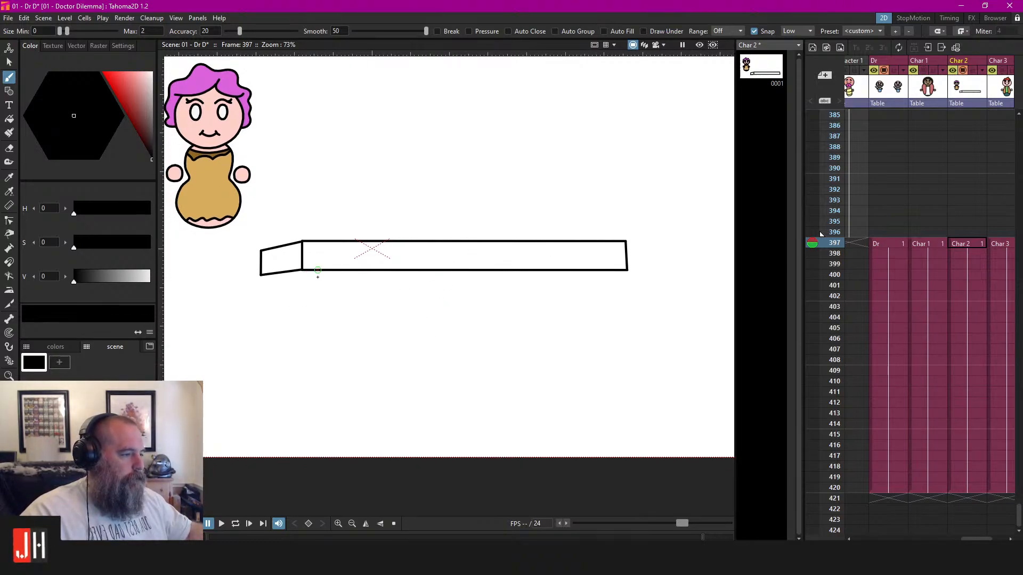
mouse_move(318, 270)
left_mouse_down()
mouse_move(308, 384)
mouse_move(337, 399)
left_mouse_up()
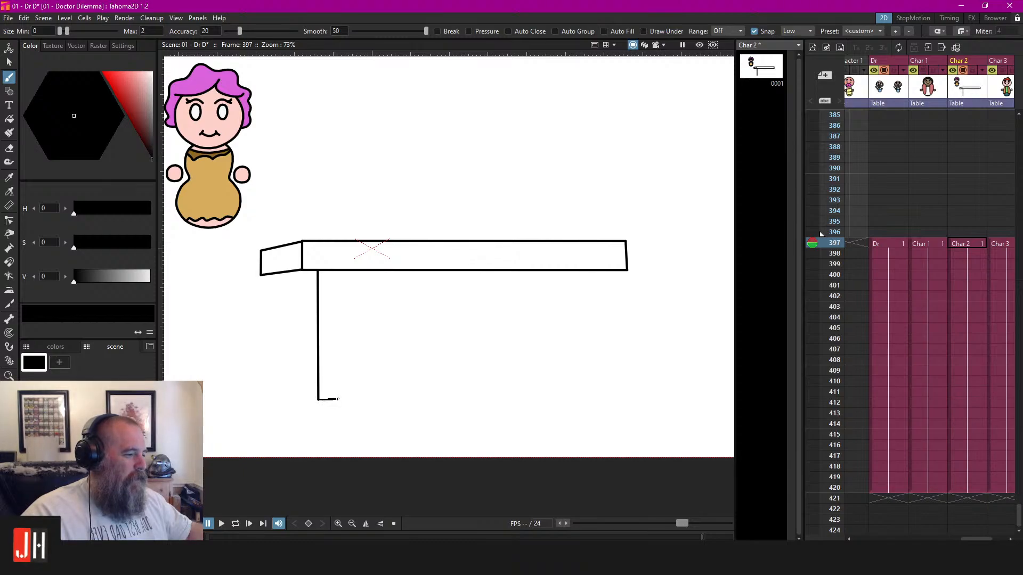
left_click_drag(339, 399, 337, 270)
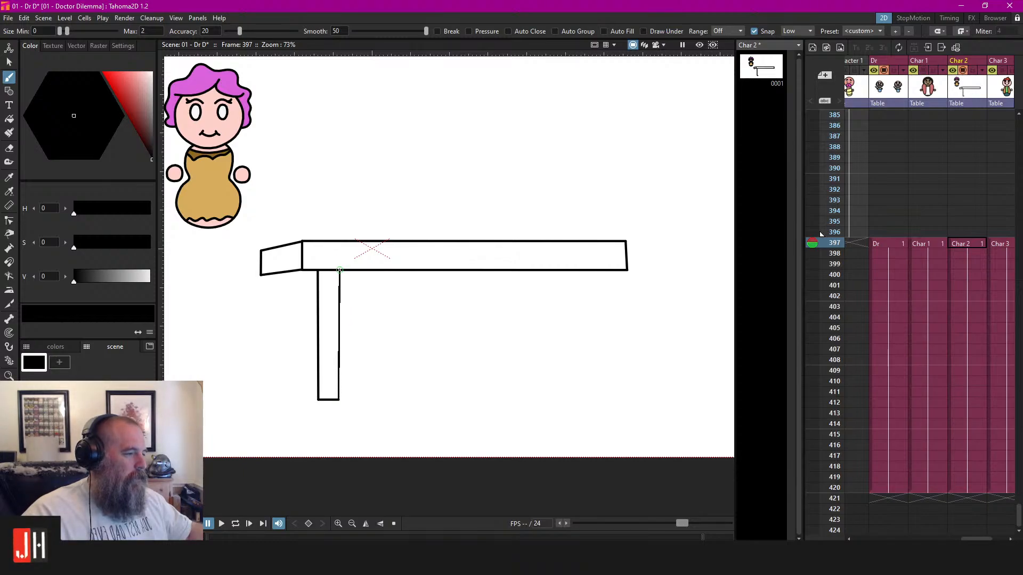
mouse_move(523, 354)
left_mouse_down()
mouse_move(511, 357)
mouse_move(532, 348)
left_mouse_up()
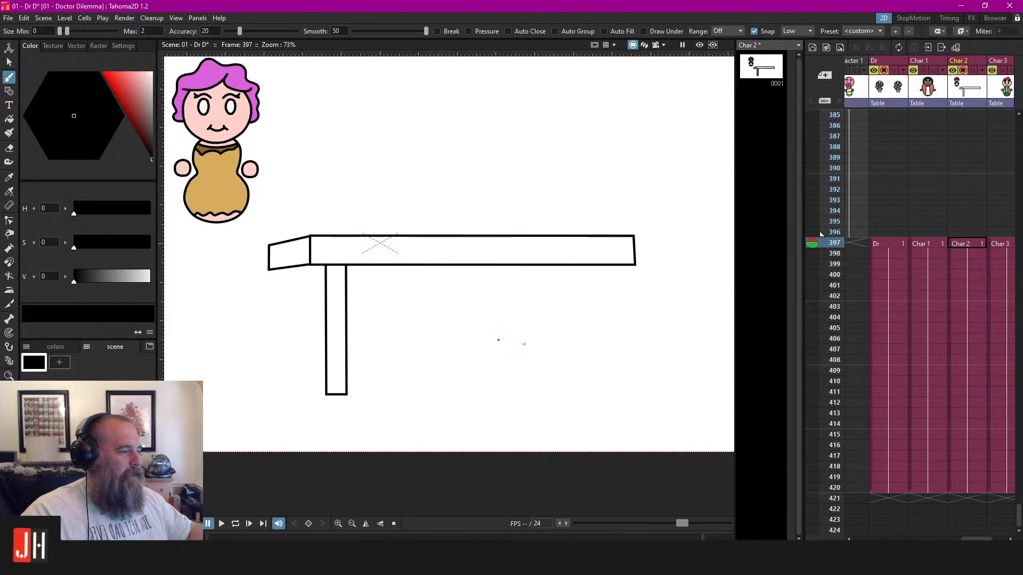
mouse_move(283, 268)
left_mouse_down()
mouse_move(276, 369)
mouse_move(285, 393)
mouse_move(303, 391)
mouse_move(302, 265)
left_mouse_up()
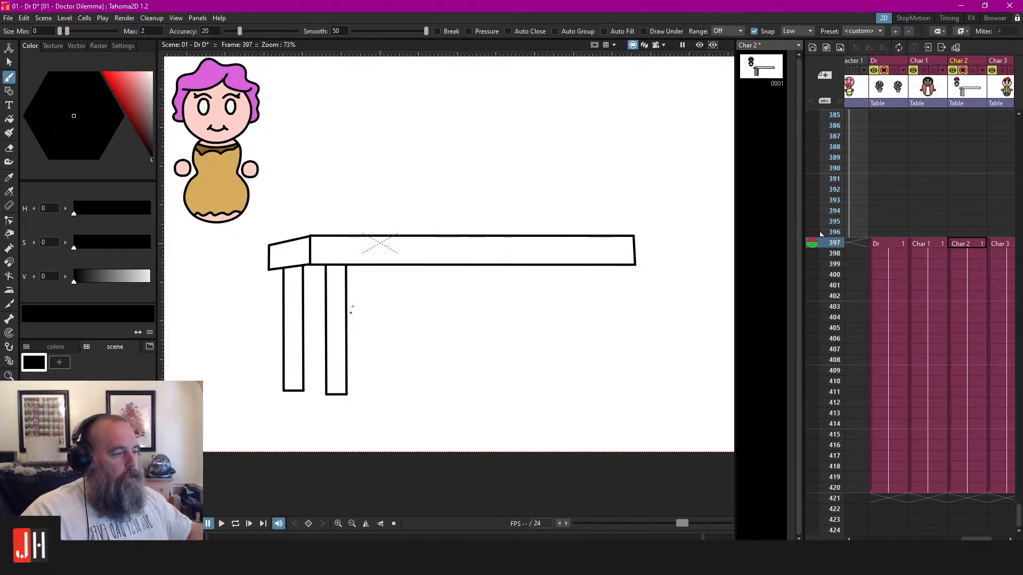
Select all the lines of both table legs and delete them
key("s")
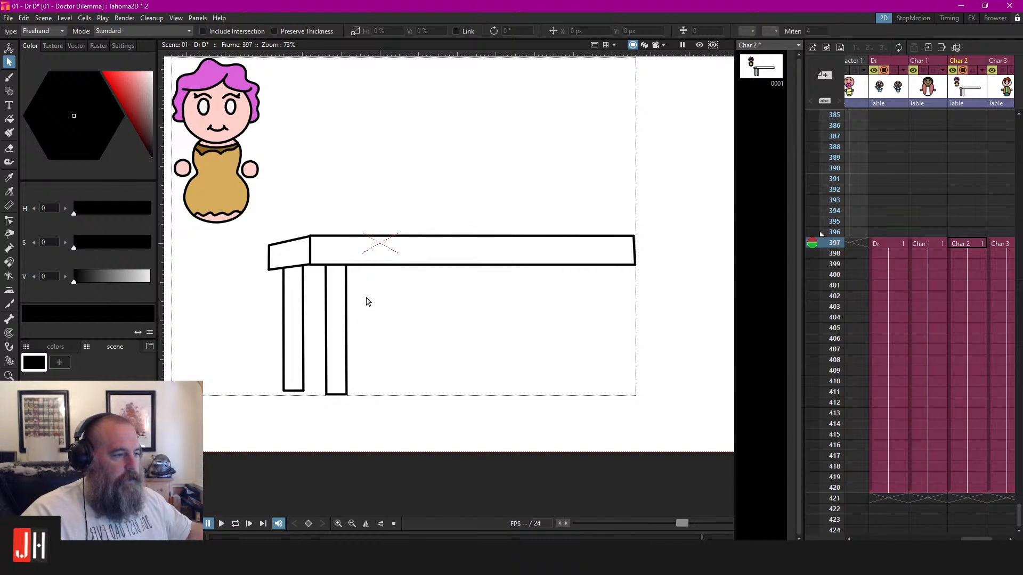
left_click(347, 293)
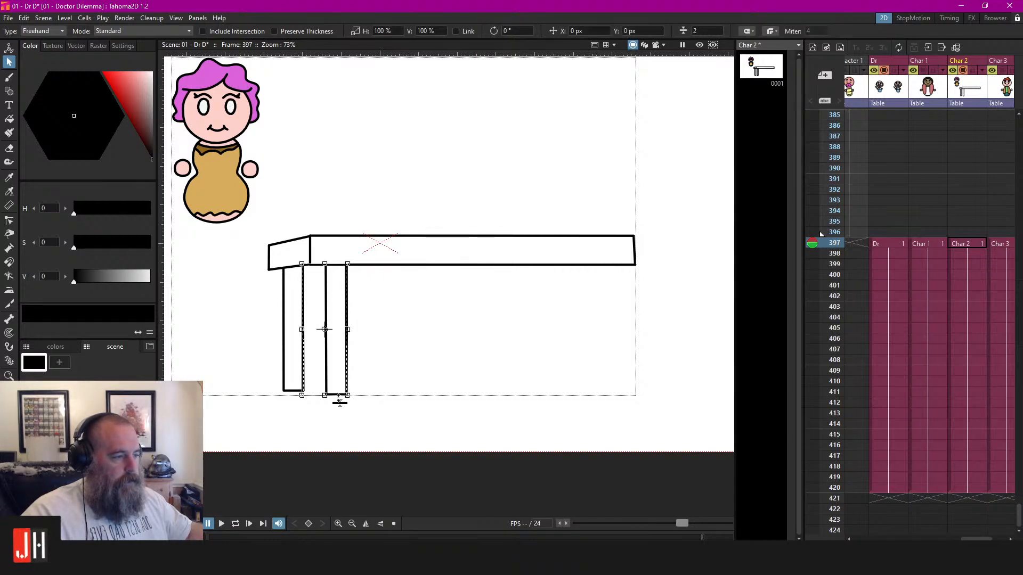
mouse_move(337, 399)
left_mouse_down()
mouse_move(384, 412)
mouse_move(270, 359)
mouse_move(294, 434)
mouse_move(252, 346)
mouse_move(464, 354)
mouse_move(466, 375)
left_mouse_up()
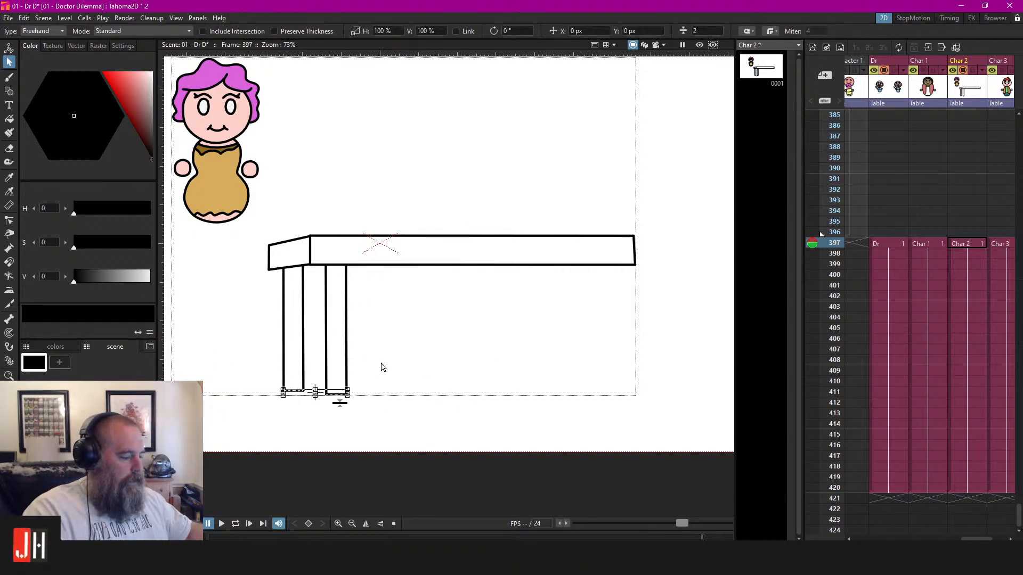
key("Delete")
left_click(345, 353)
left_click(326, 358, "shift")
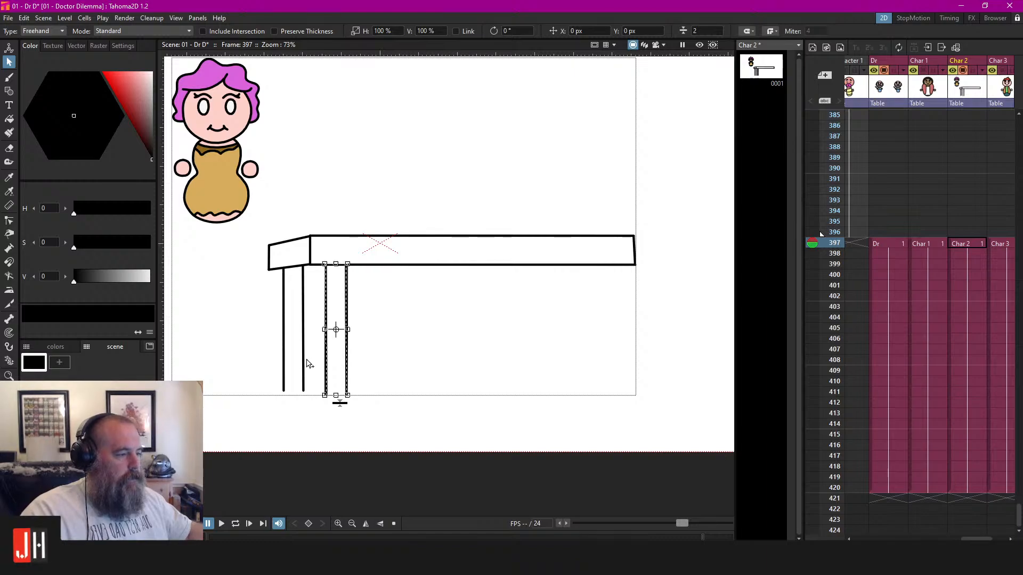
left_click(303, 364, "shift")
left_click(283, 367, "shift")
key("Delete")
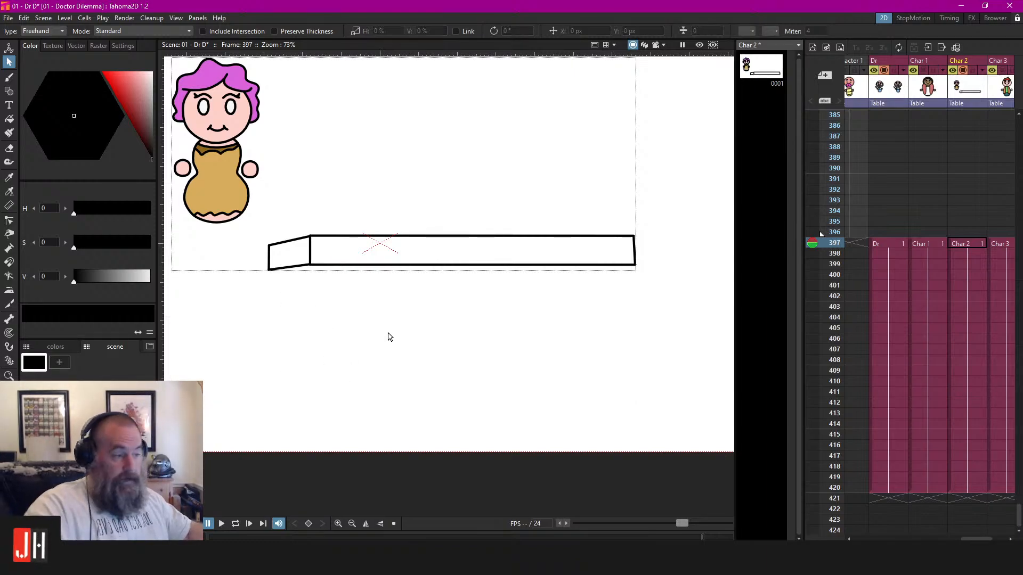
Select the tabletop together with its side panel and delete them from the Char 2 drawing
scroll(386, 341, "down", 3)
scroll(371, 302, "up", 1)
scroll(377, 296, "down", 1)
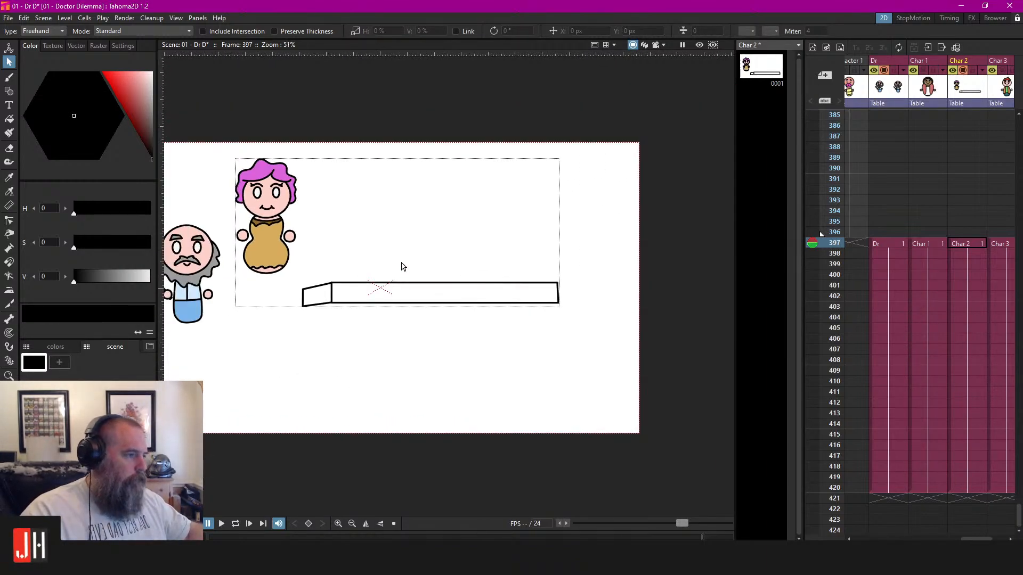
mouse_move(402, 265)
left_mouse_down()
mouse_move(378, 379)
mouse_move(401, 242)
left_mouse_up()
key("Delete")
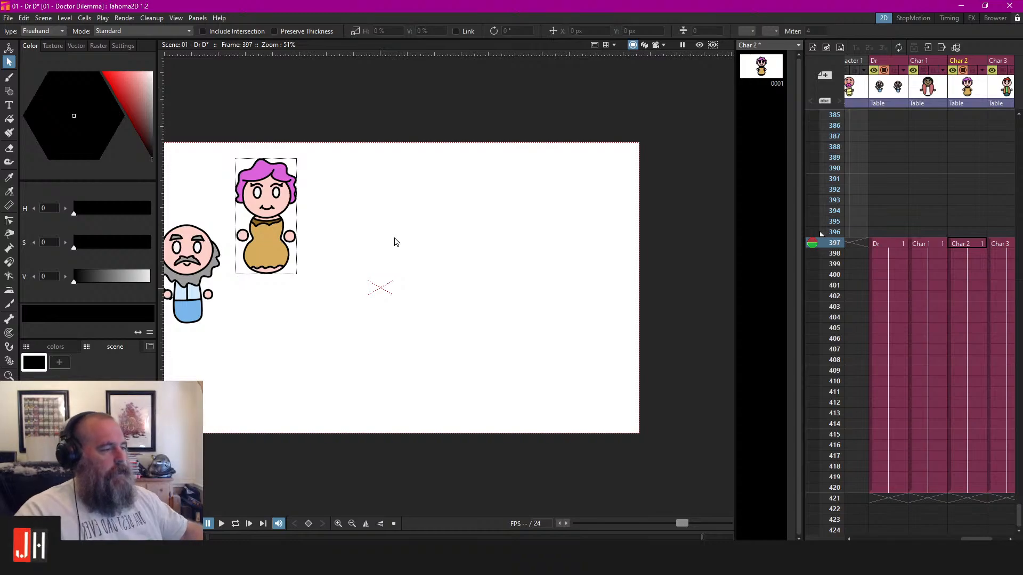
Go to frame 396 of Character 1 and play the desert scene to examine the rider and creature artwork
left_click(856, 232)
key("l")
key("p")
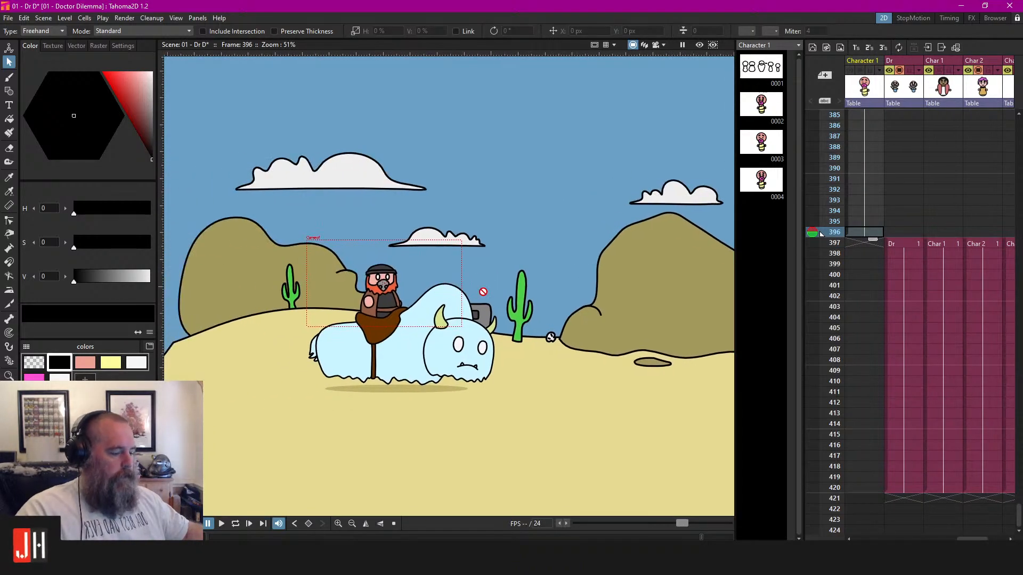
scroll(505, 314, "down", 2)
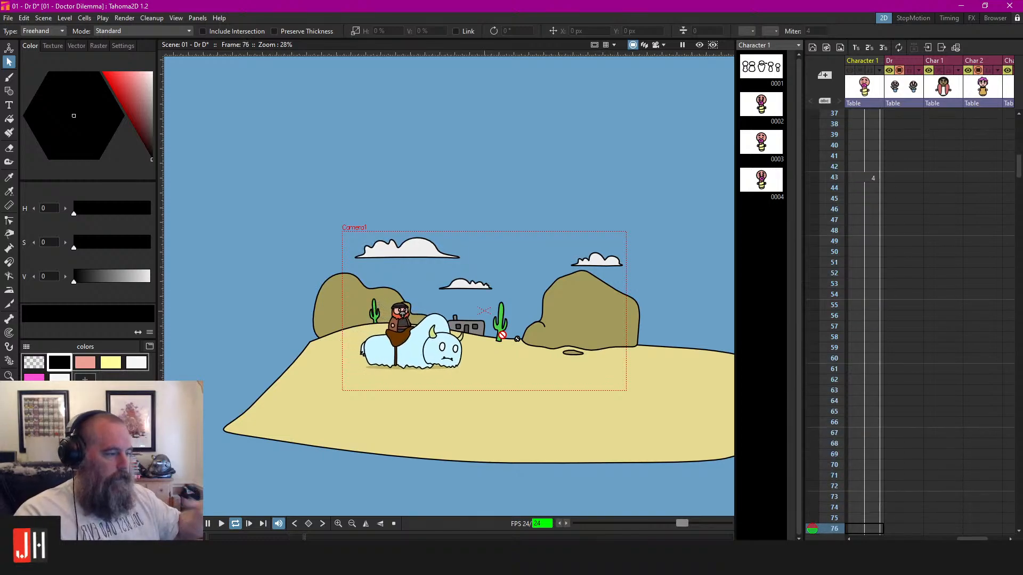
scroll(383, 271, "up", 4)
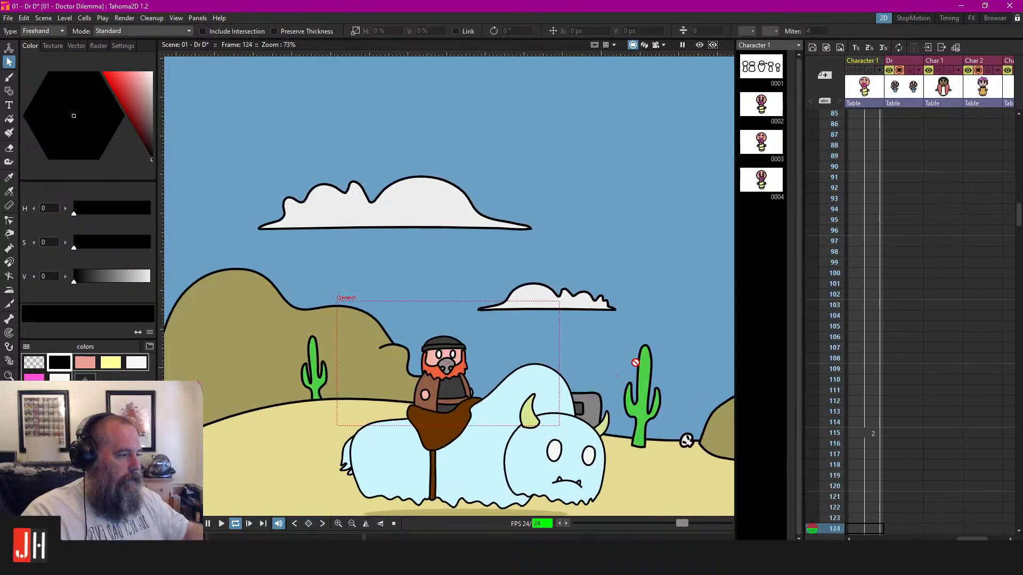
scroll(458, 320, "up", 3)
key("p")
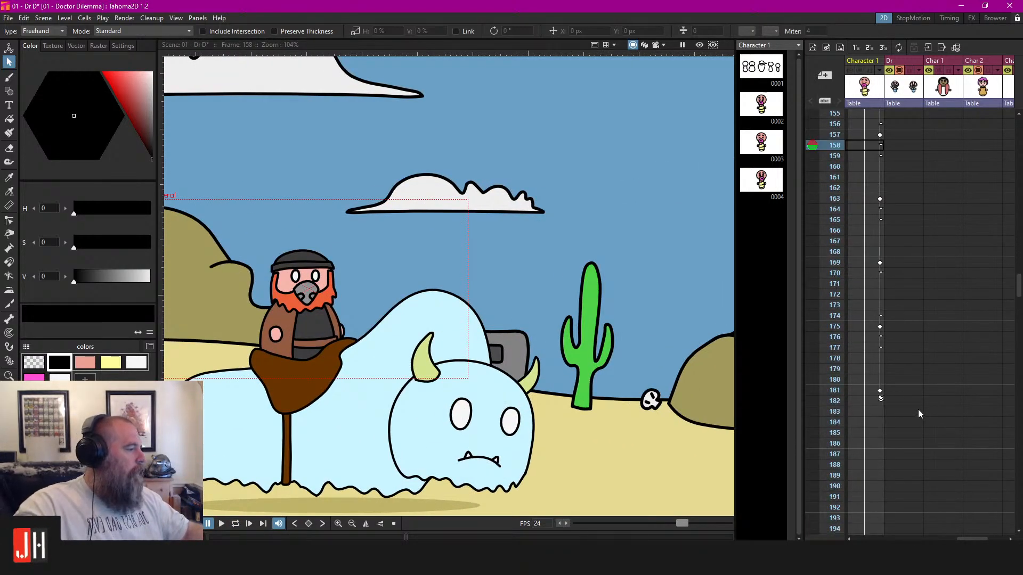
Return to frame 397 of Char 2 and show the doctor and the purple-haired character in the camera frame
scroll(939, 425, "down", 10)
scroll(943, 430, "down", 4)
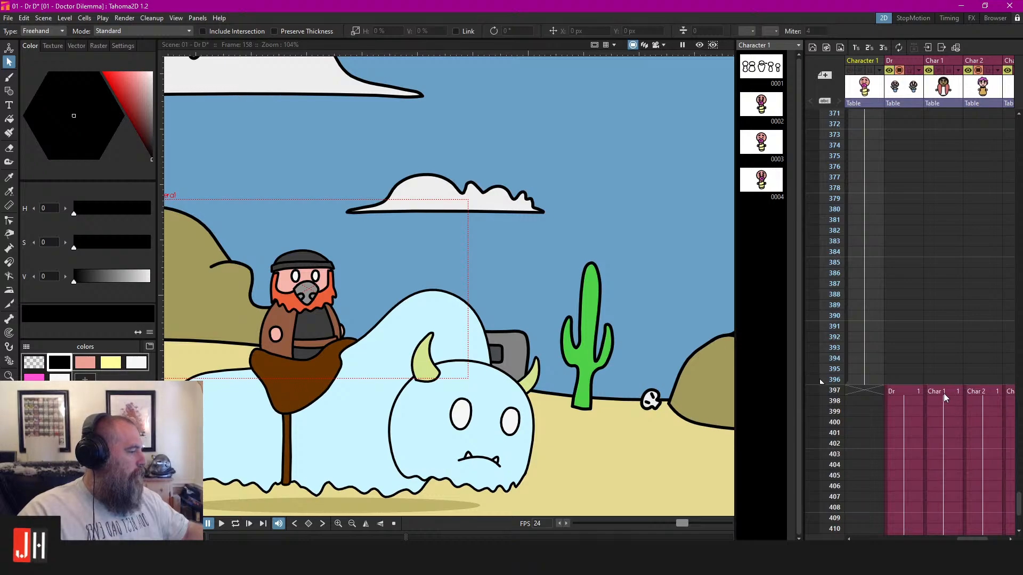
left_click(981, 394)
scroll(397, 285, "down", 4)
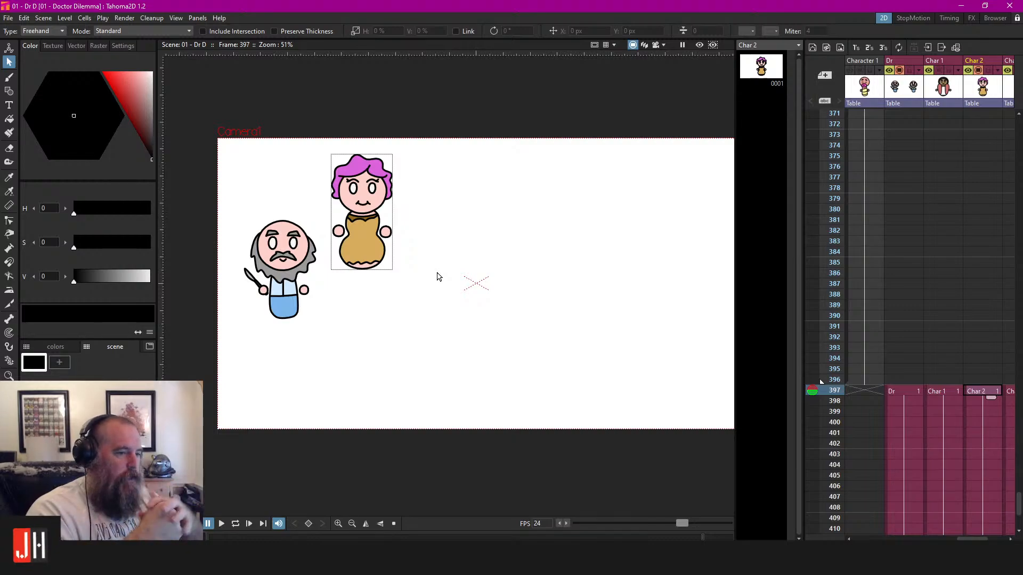
scroll(468, 287, "up", 4)
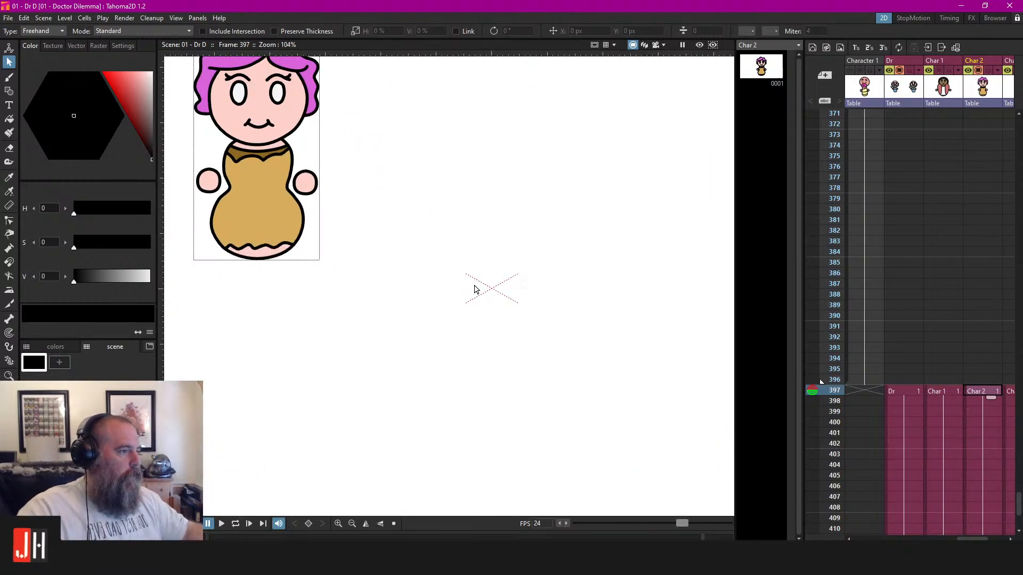
scroll(439, 293, "down", 2)
key("b")
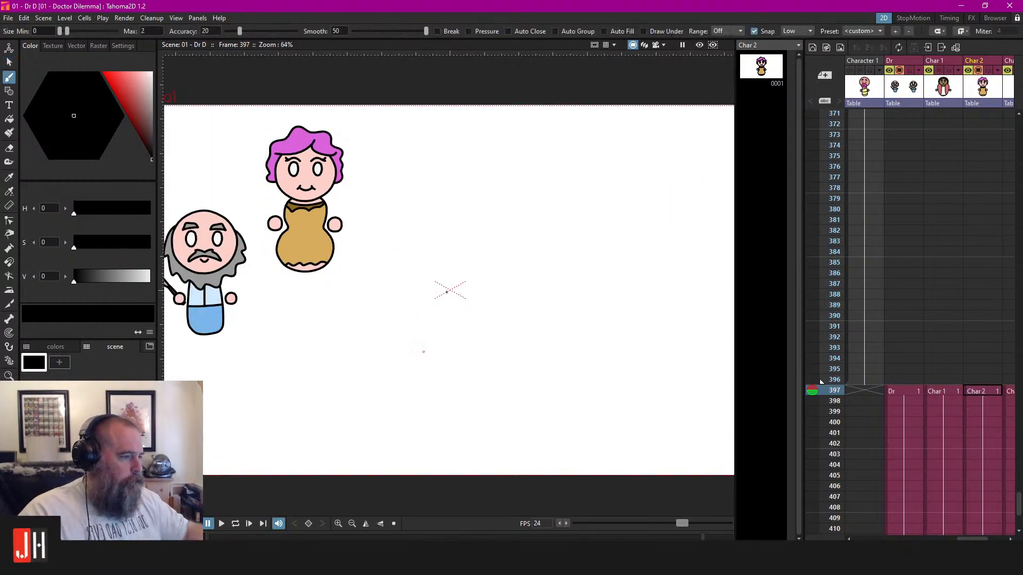
scroll(478, 343, "up", 1)
left_click_drag(478, 343, 448, 338)
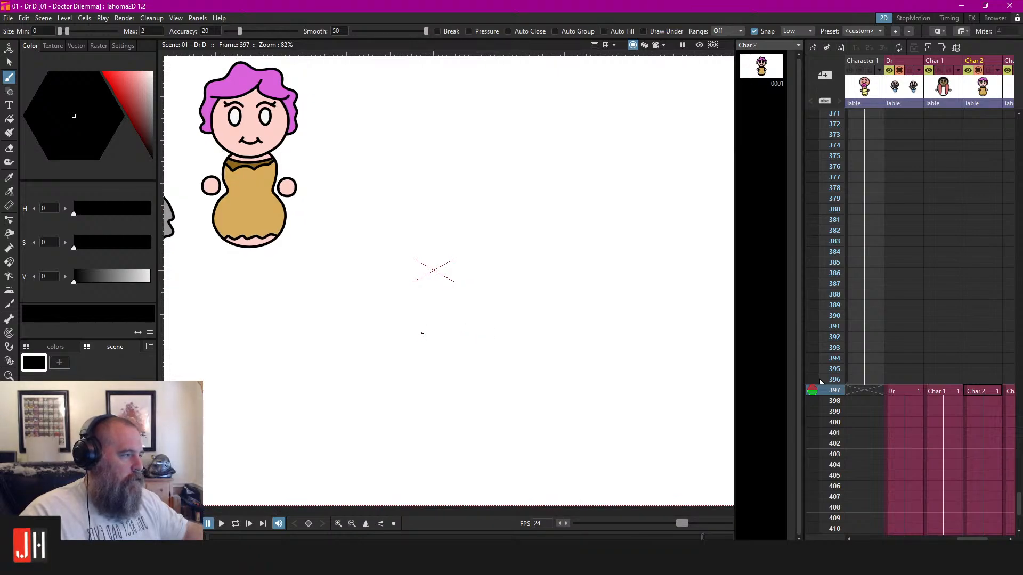
scroll(422, 334, "down", 3)
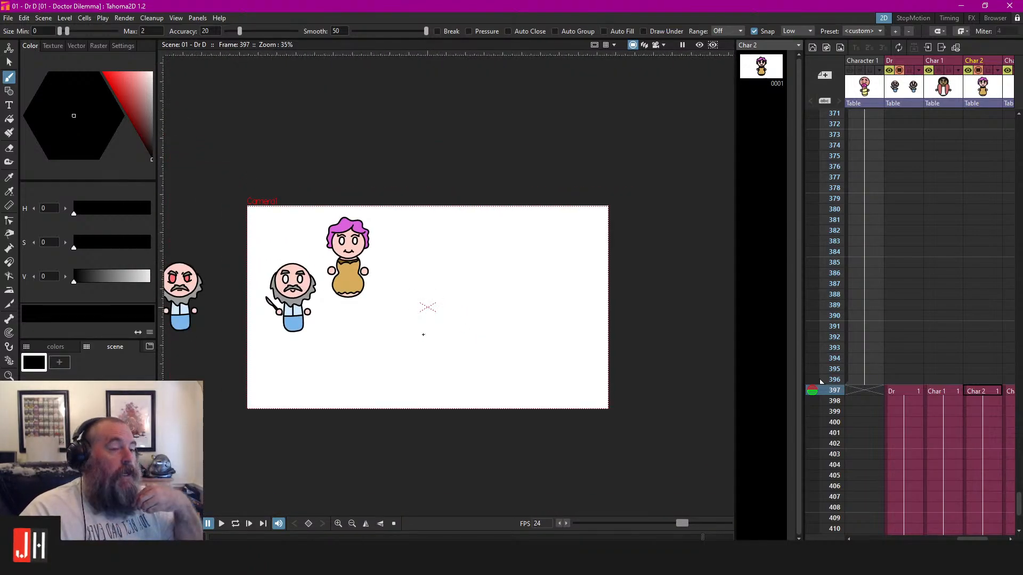
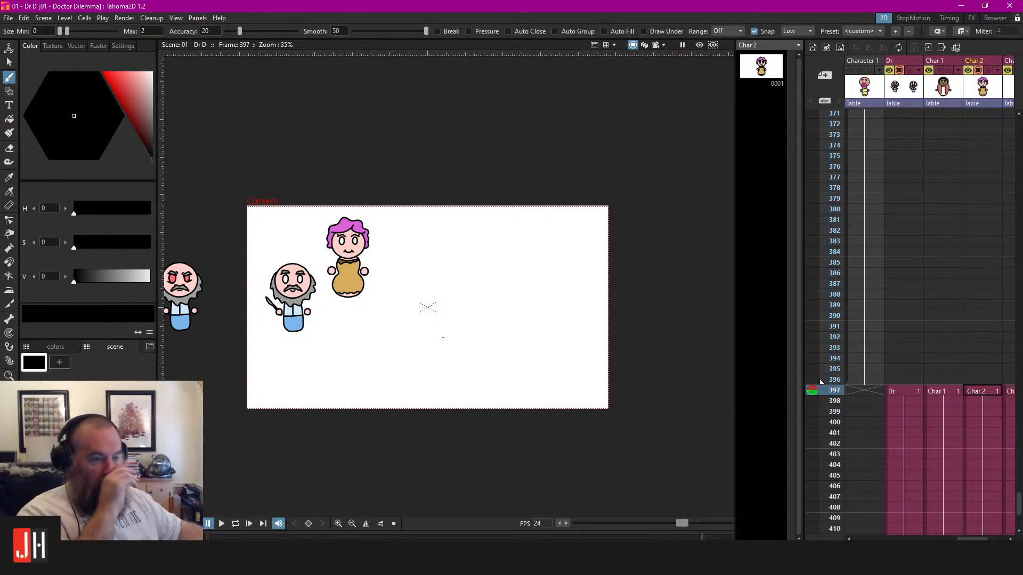
scroll(442, 338, "up", 2)
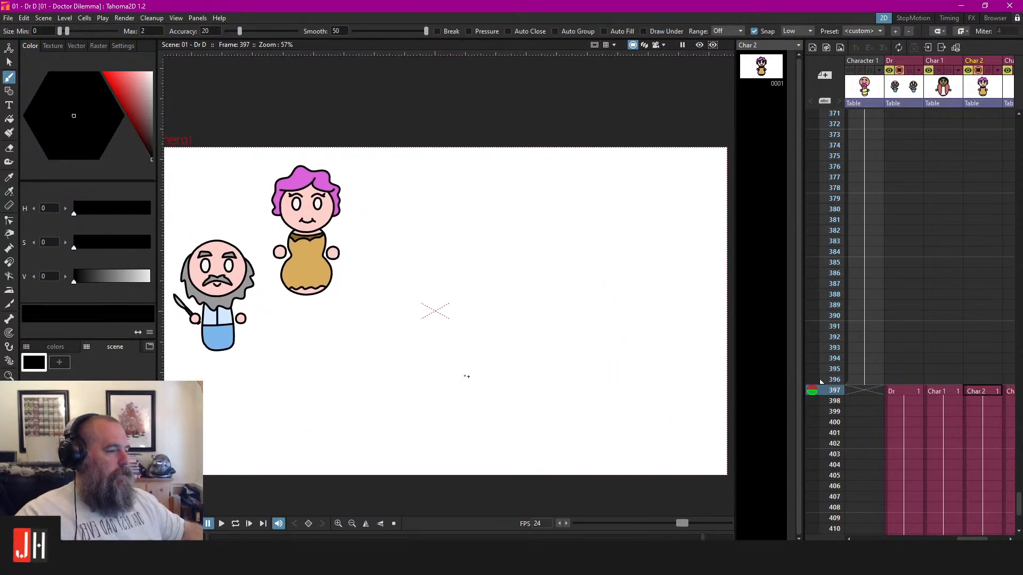
scroll(472, 351, "up", 1)
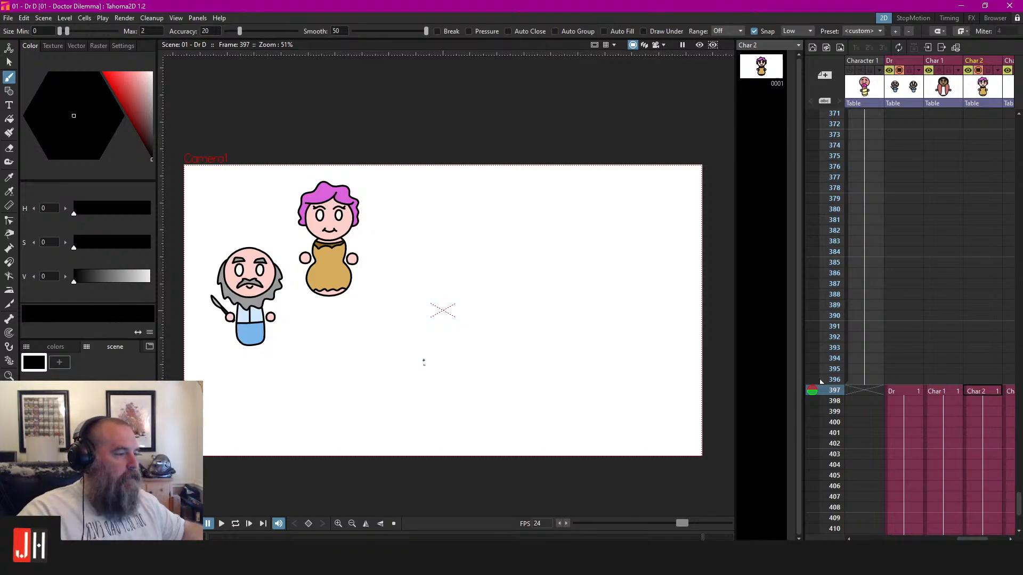
left_click_drag(422, 358, 427, 345)
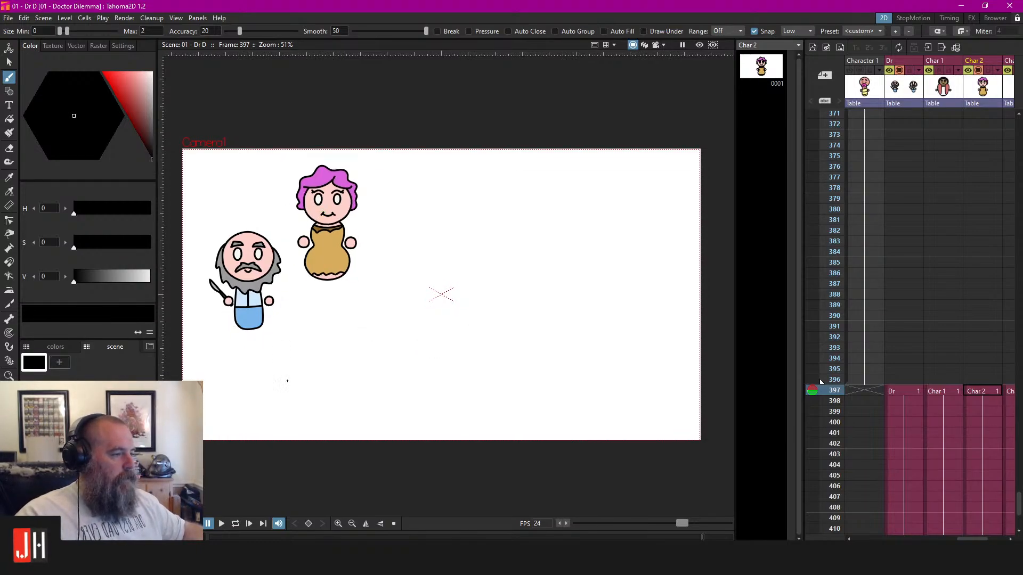
scroll(321, 371, "down", 3)
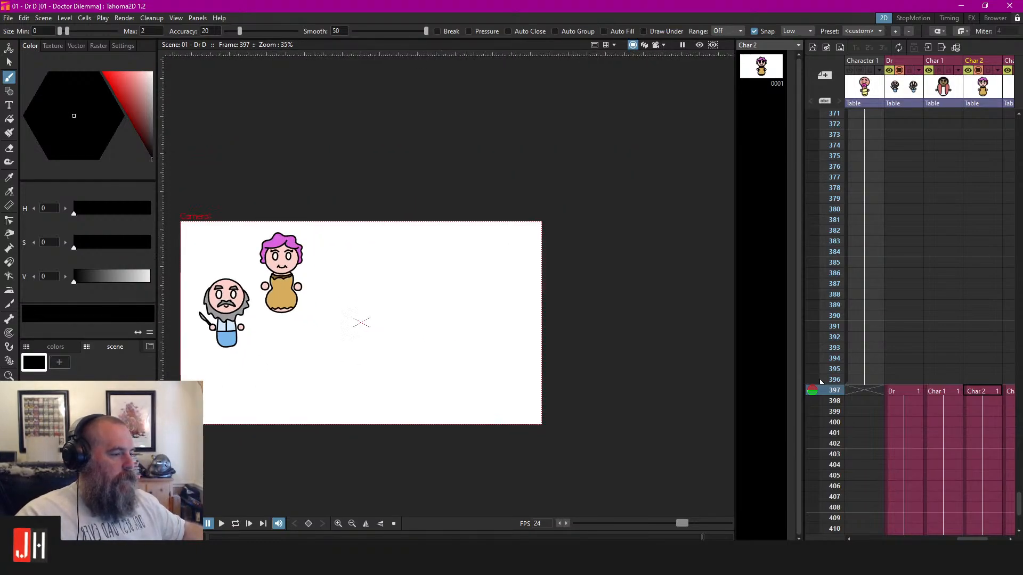
Draw a wide rectangle with the Geometric tool across the lower part of the camera frame, extending beyond both sides
key("g")
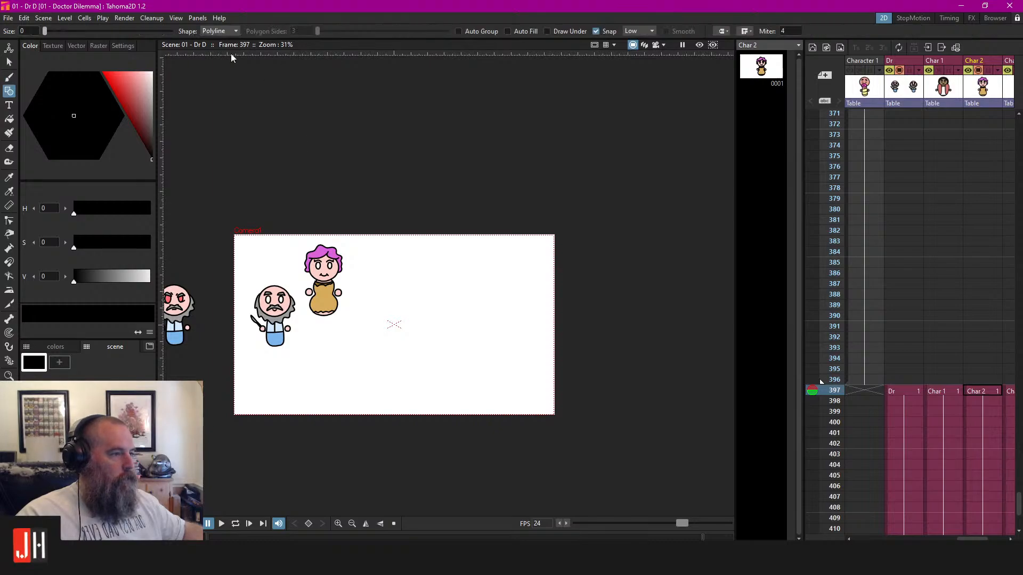
left_click(220, 32)
left_click(223, 41)
scroll(232, 339, "up", 1)
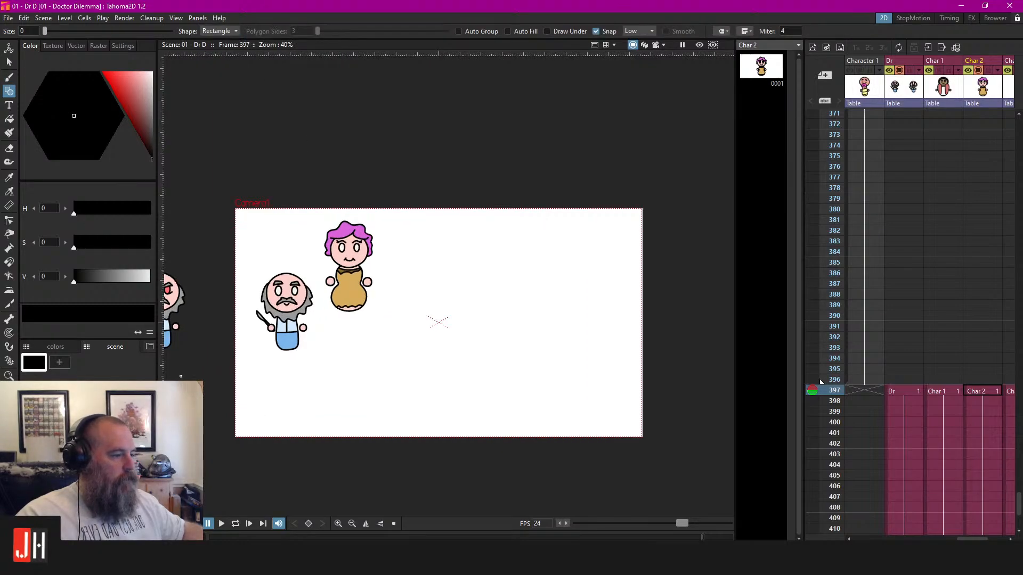
scroll(310, 318, "down", 1)
left_click_drag(246, 316, 708, 404)
Select the wide rectangle's outline and set its line thickness to 2
scroll(548, 336, "up", 3)
key("s")
left_click(551, 296)
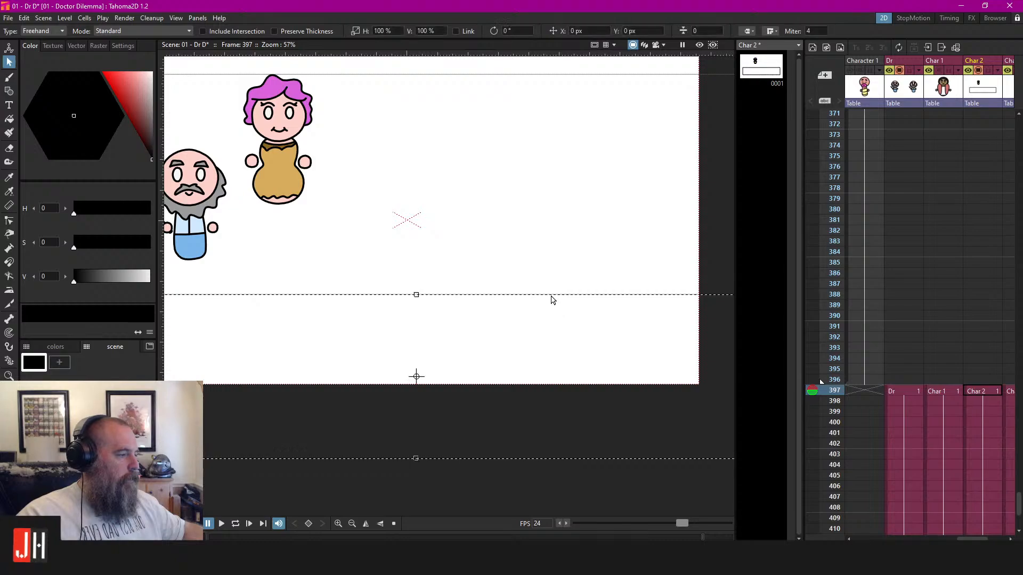
left_click(706, 31)
type("2")
key("Return")
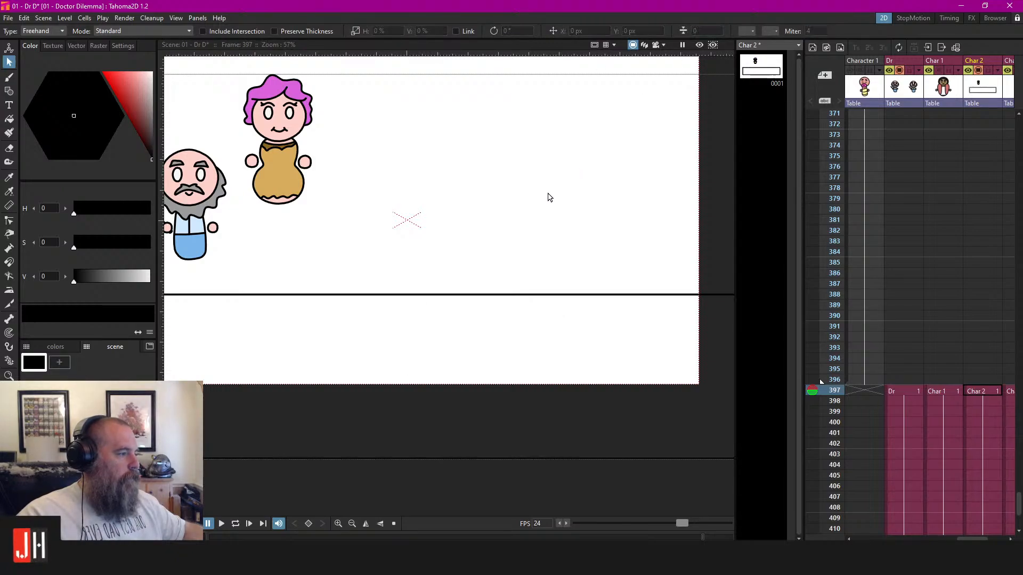
Move the wide rectangle about 26 px left and 31 px down so it overhangs the frame, and deselect it
scroll(459, 306, "up", 1)
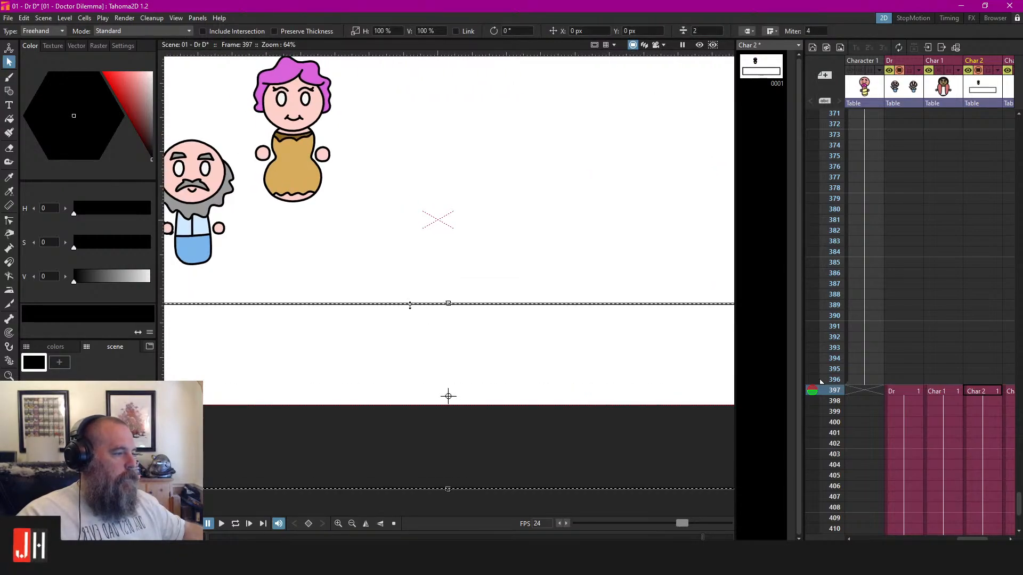
left_click_drag(407, 306, 459, 314)
scroll(461, 316, "down", 2)
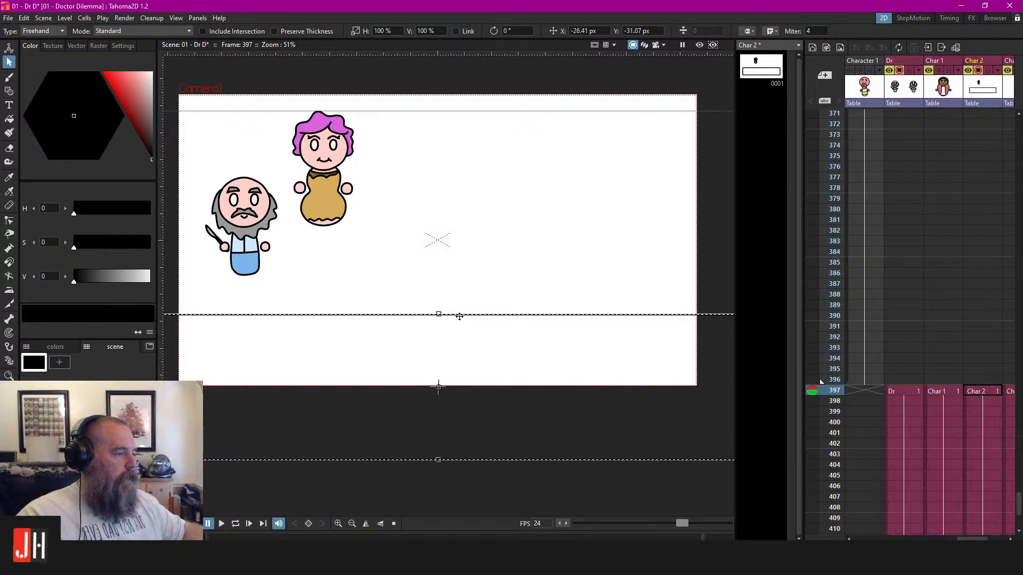
left_click(719, 273)
Hide the Dr column from the camera view and return to frame 397 of Char 2
scroll(634, 307, "down", 1)
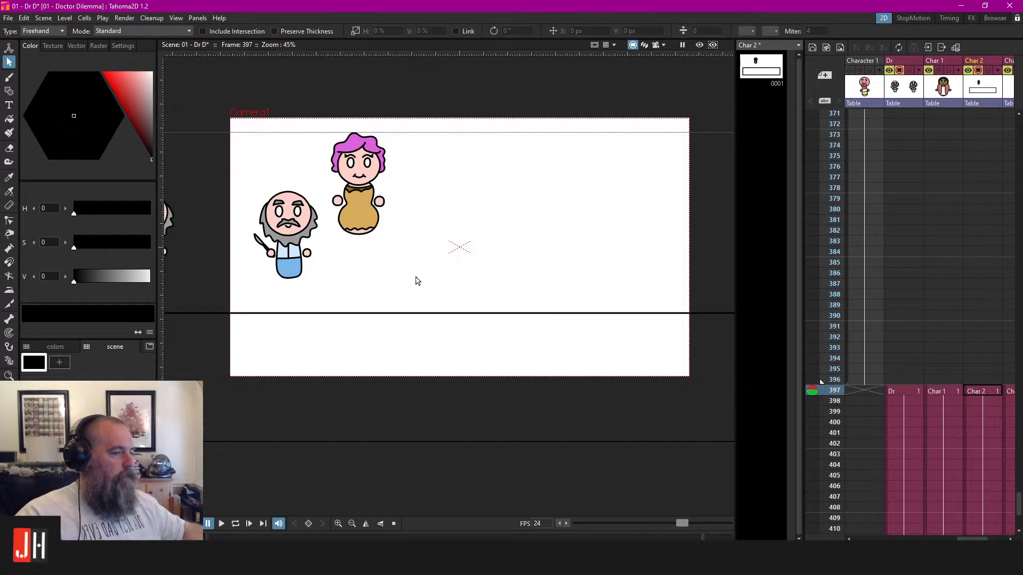
scroll(435, 301, "down", 1)
scroll(442, 266, "up", 2)
scroll(471, 251, "up", 1)
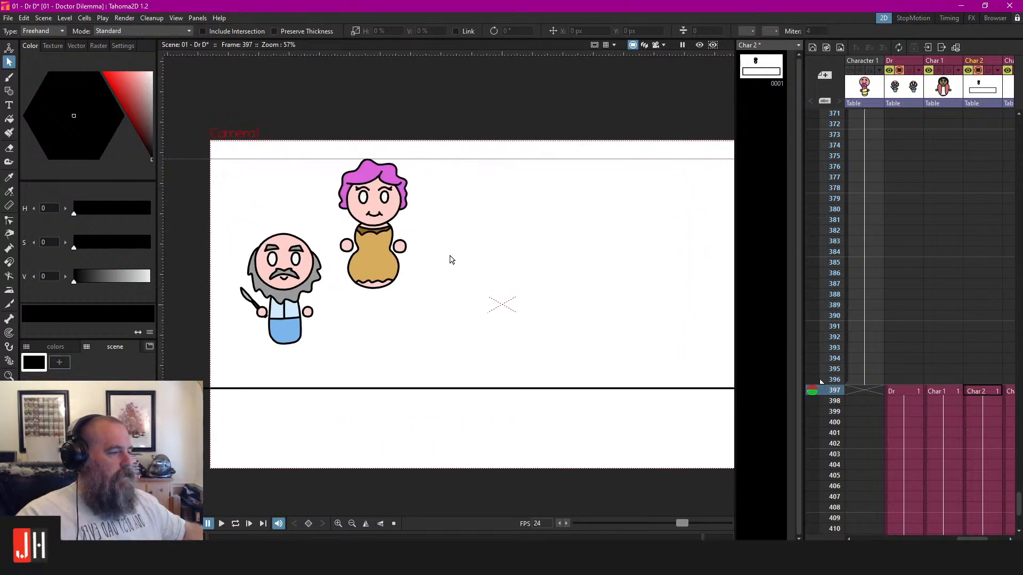
scroll(504, 276, "down", 2)
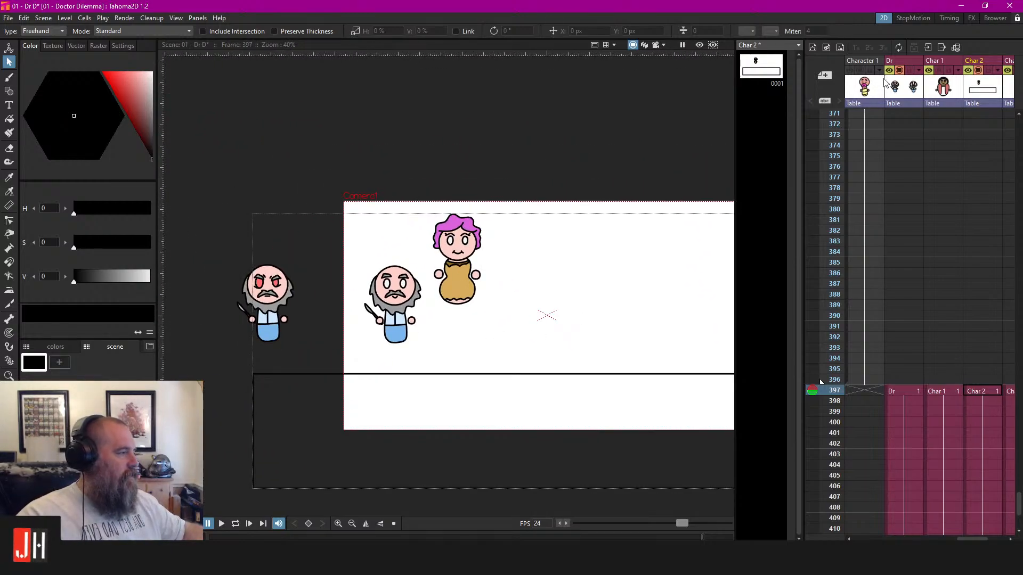
left_click(899, 70)
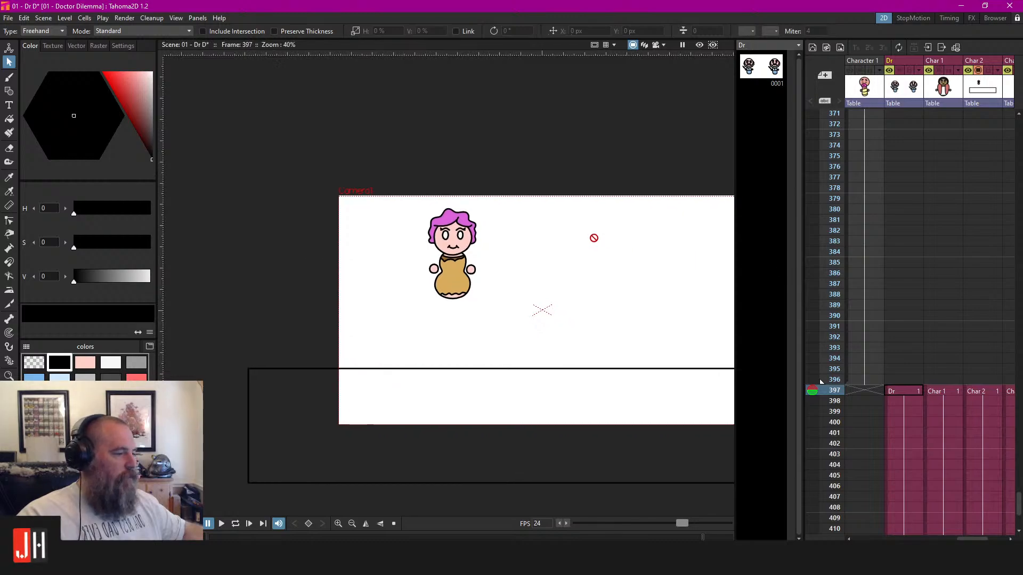
left_click(981, 394)
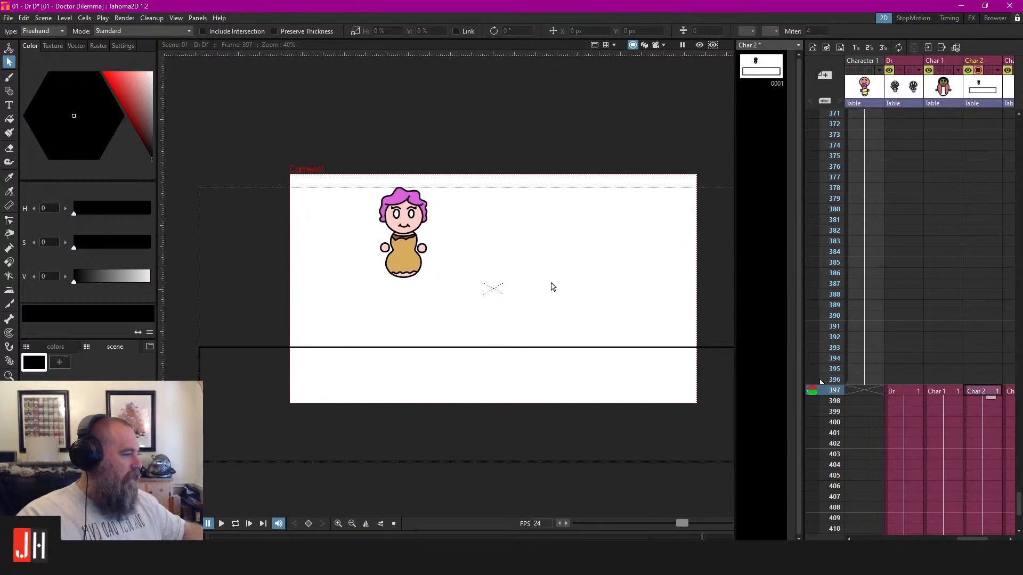
Draw a second rectangle for the area above the first one, extending beyond the camera frame's sides and upper edge
scroll(453, 298, "up", 1)
scroll(487, 279, "down", 1)
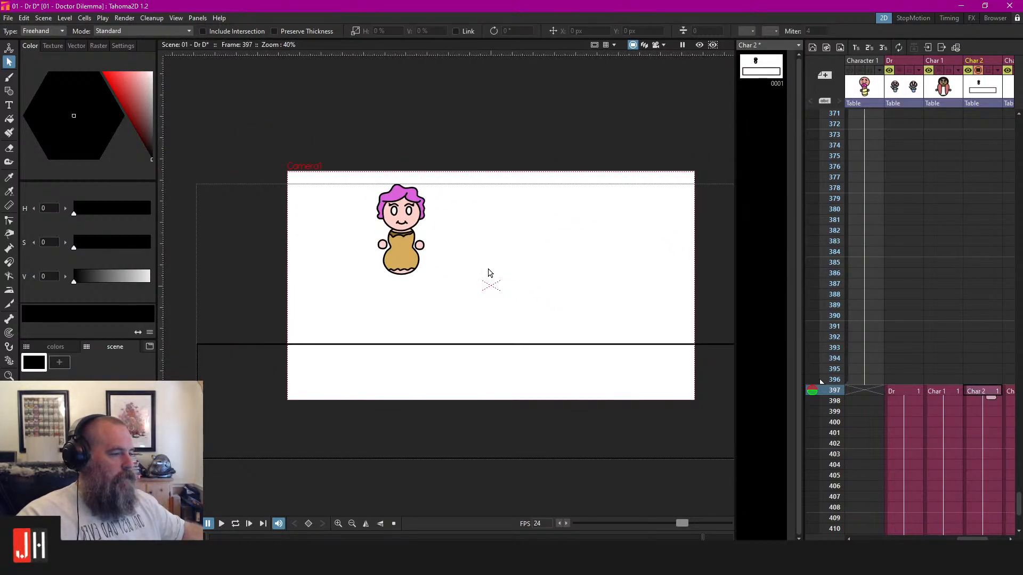
scroll(486, 274, "down", 1)
key("g")
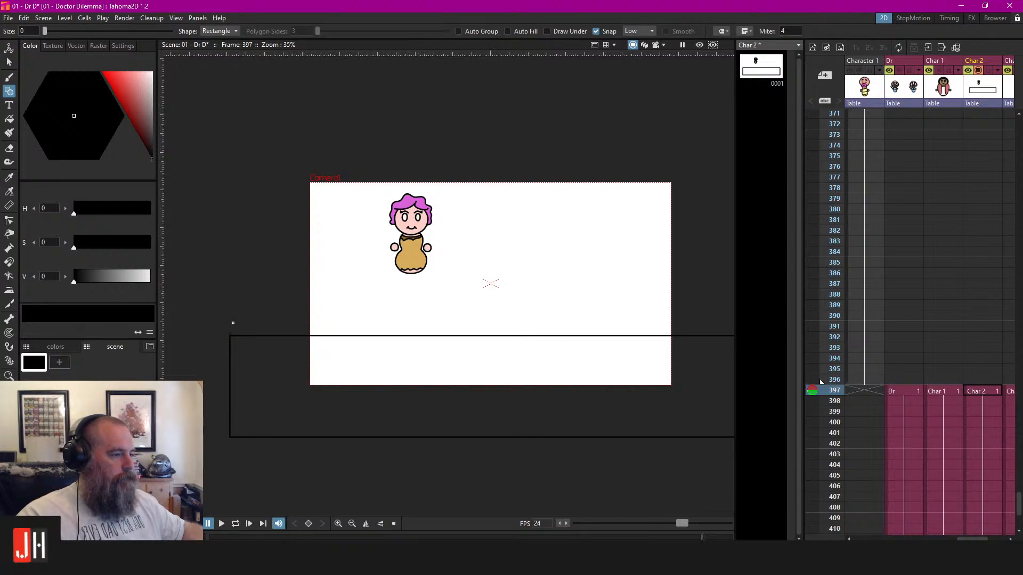
left_click_drag(232, 323, 739, 114)
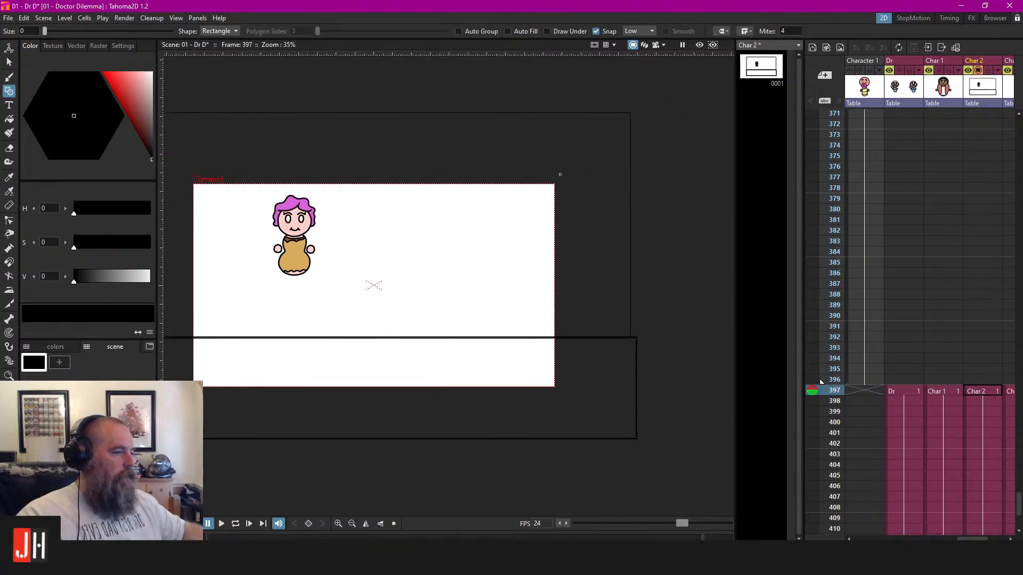
Give the upper rectangle a line thickness of 2 and raise it about 7 px onto the lower rectangle's edge
key("s")
left_click(630, 202)
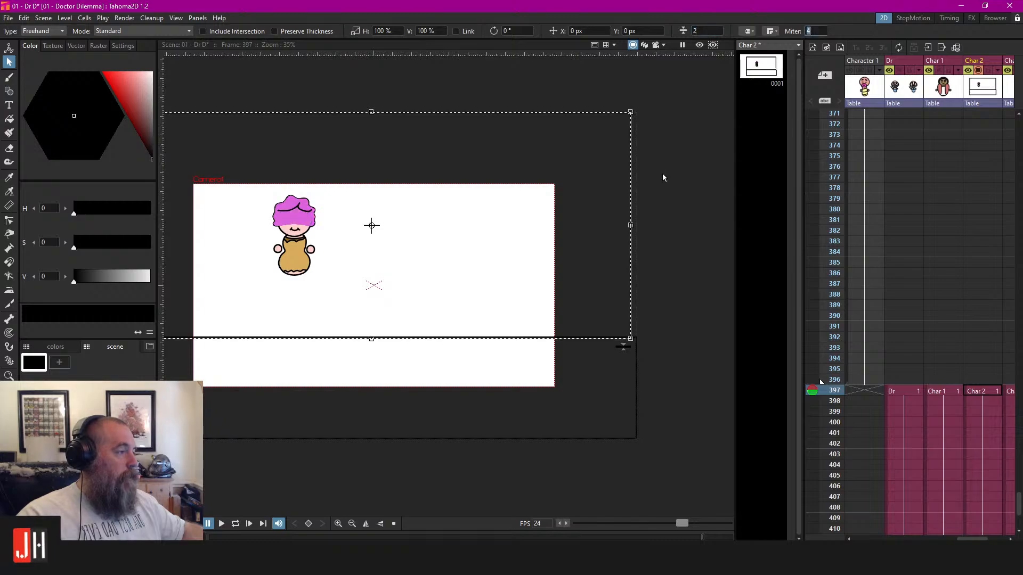
scroll(615, 345, "up", 5)
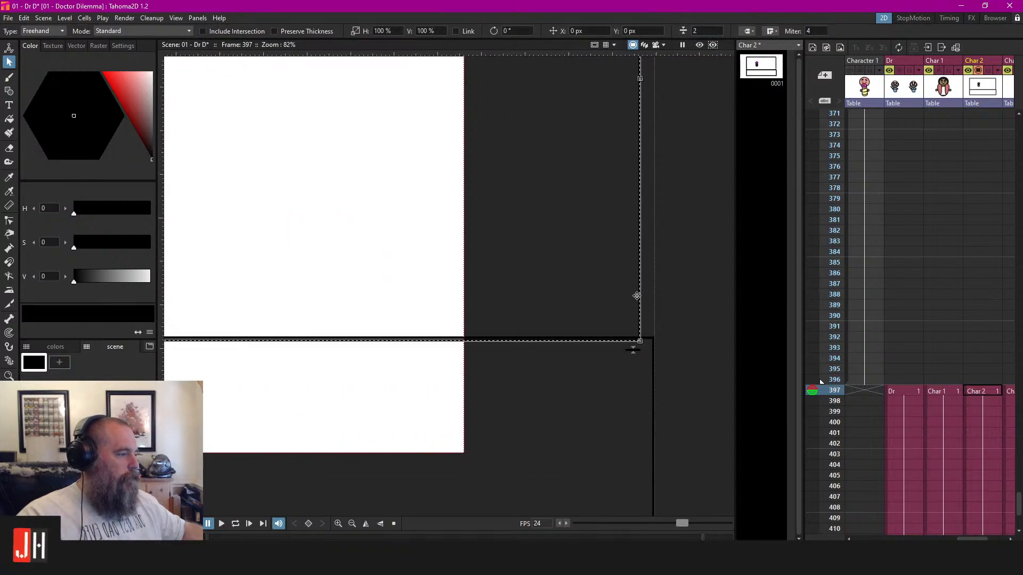
left_click_drag(637, 296, 637, 292)
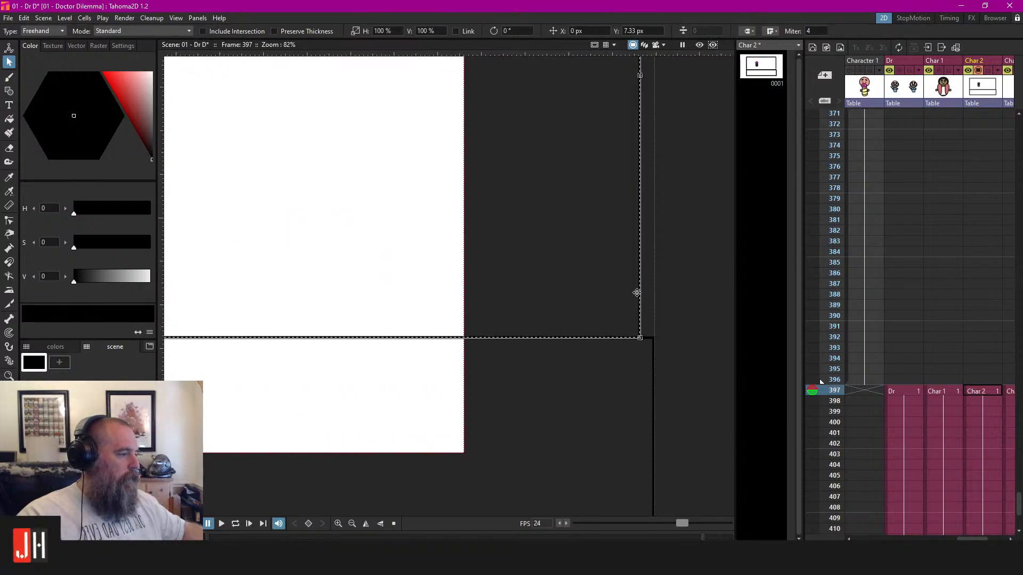
scroll(666, 146, "down", 4)
Adjust the upper rectangle's sides to line up with the lower rectangle and inspect where it overlaps the purple-haired character
left_click_drag(586, 187, 591, 188)
left_click_drag(668, 233, 891, 235)
left_click_drag(406, 267, 467, 245)
scroll(380, 233, "up", 3)
left_click(370, 206)
scroll(400, 213, "down", 5)
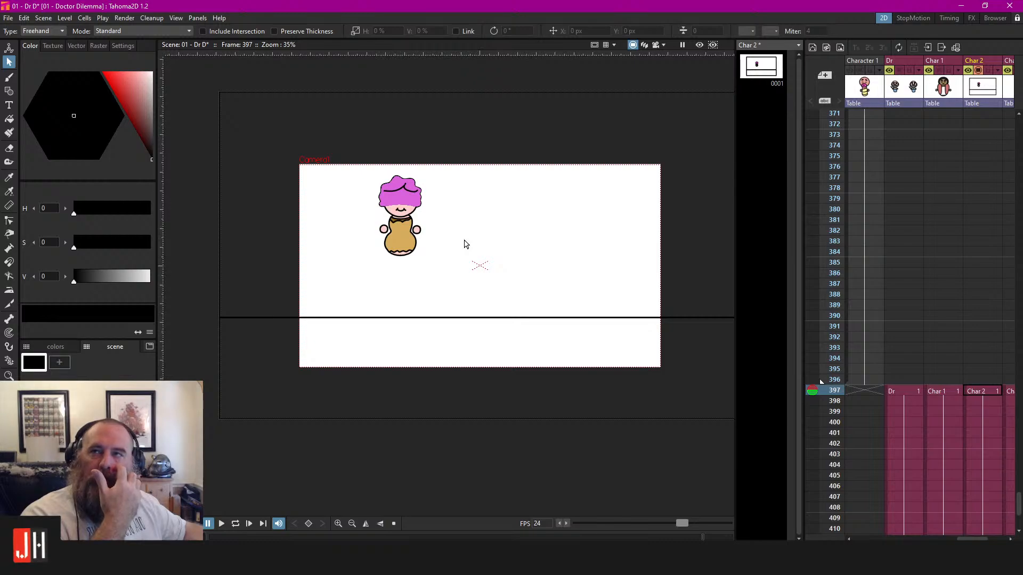
left_click_drag(519, 255, 487, 251)
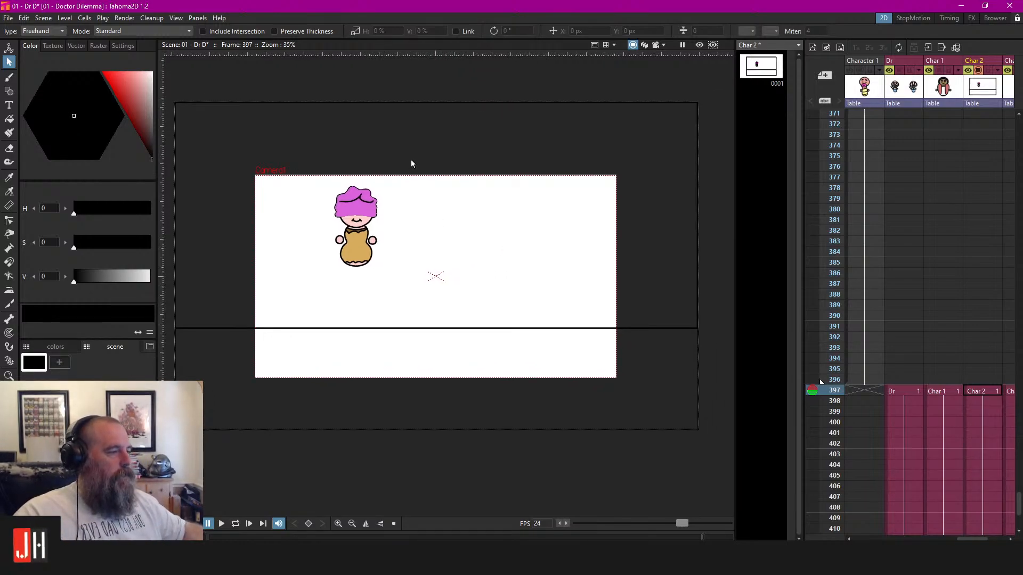
Undo the upper rectangle and delete the lower rectangle from the Char 2 drawing
scroll(338, 216, "up", 2)
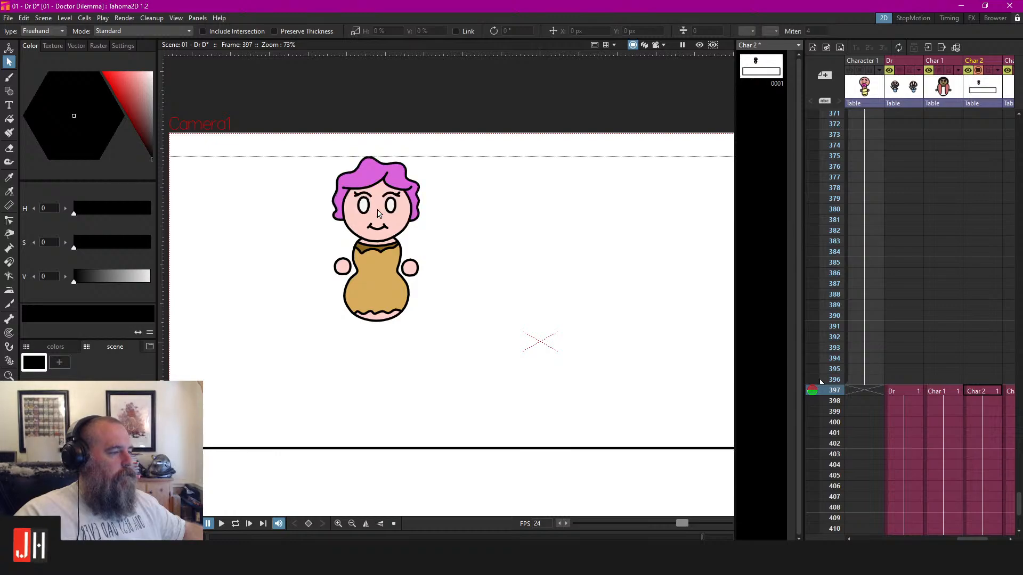
scroll(378, 214, "down", 3)
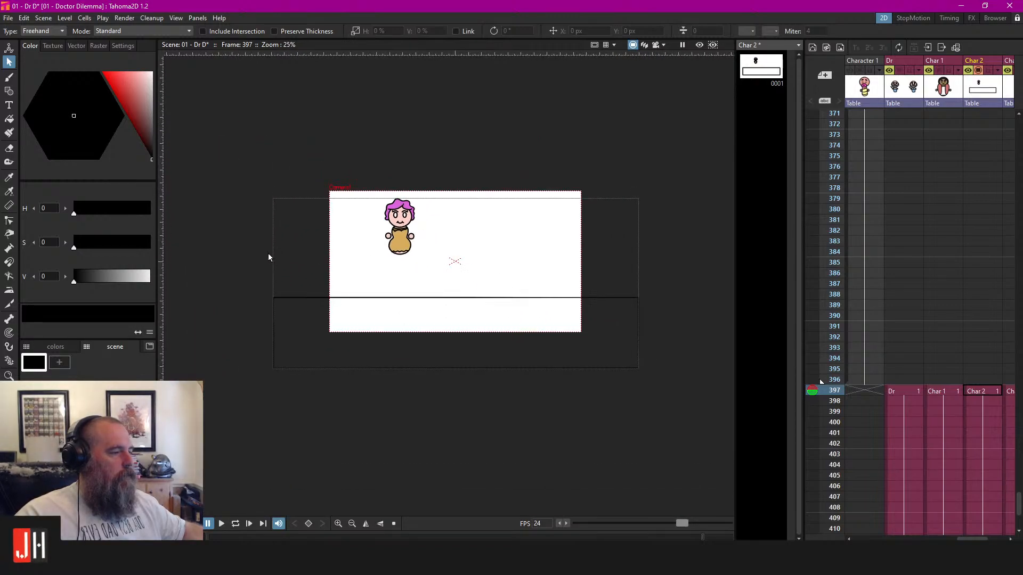
left_click(297, 297)
left_click_drag(565, 271, 546, 273)
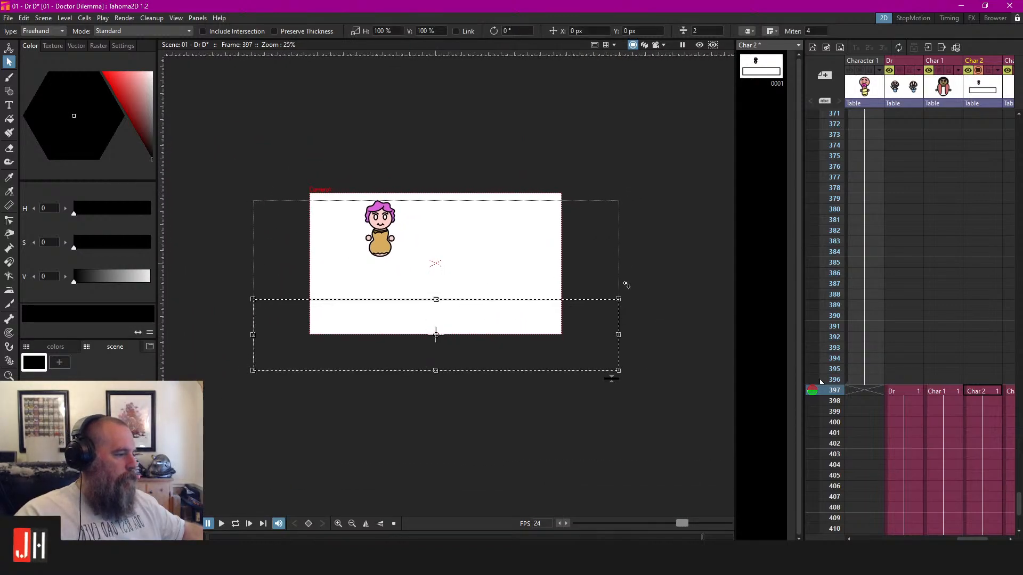
key("Delete")
Try freehand brush strokes across the frame, undo them, and draw a nearly horizontal line below the purple-haired character
key("b")
scroll(457, 334, "up", 1)
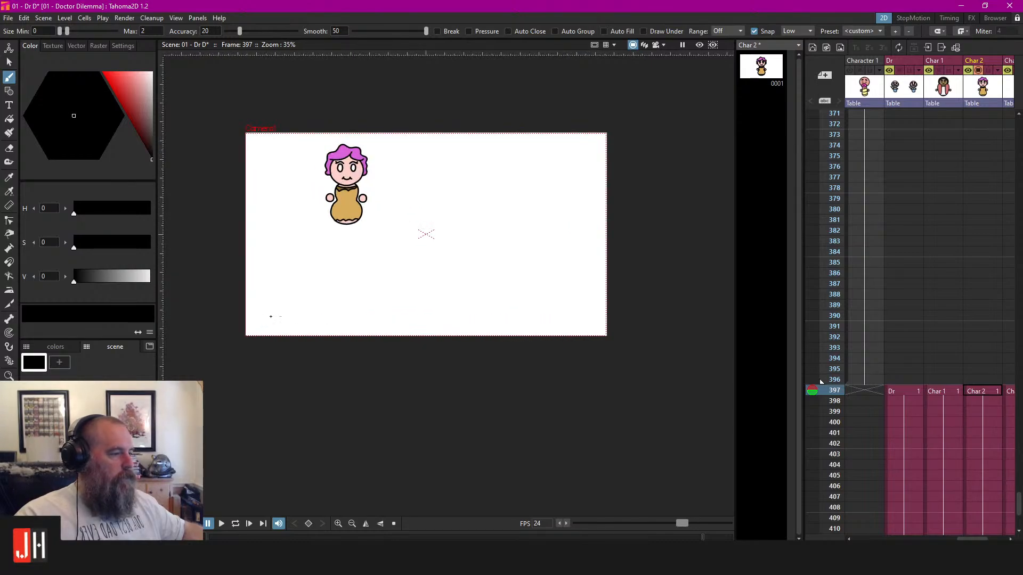
mouse_move(320, 297)
left_mouse_down()
mouse_move(475, 278)
mouse_move(493, 219)
mouse_move(502, 90)
left_mouse_up()
key("ctrl+z")
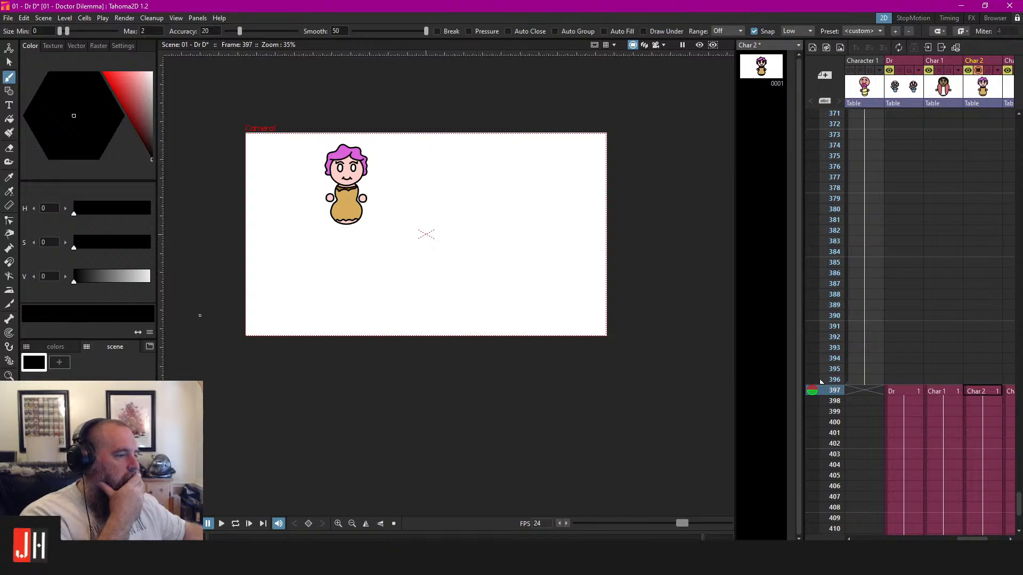
left_click_drag(412, 288, 438, 283)
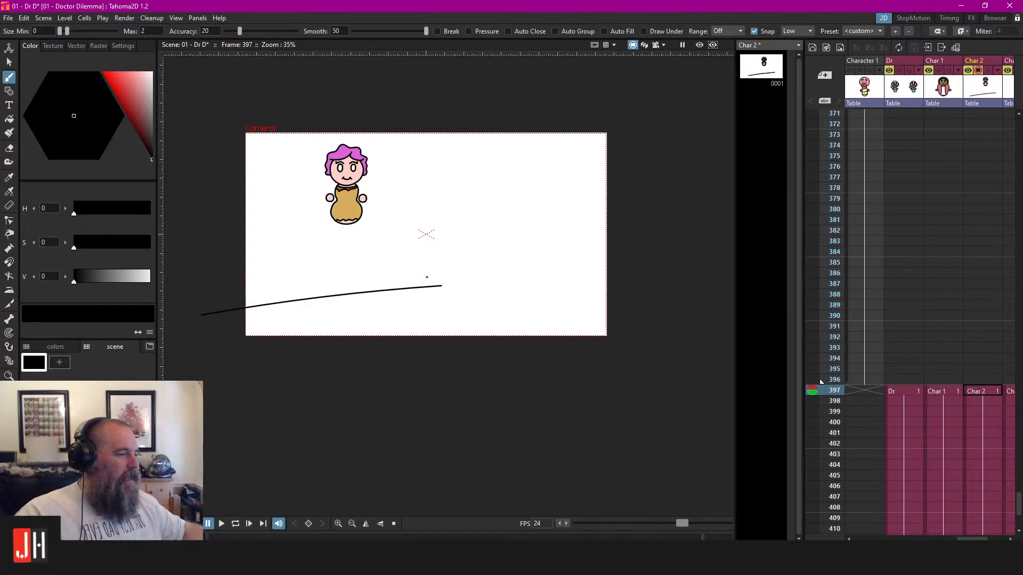
key("ctrl+z")
left_click_drag(316, 290, 560, 286)
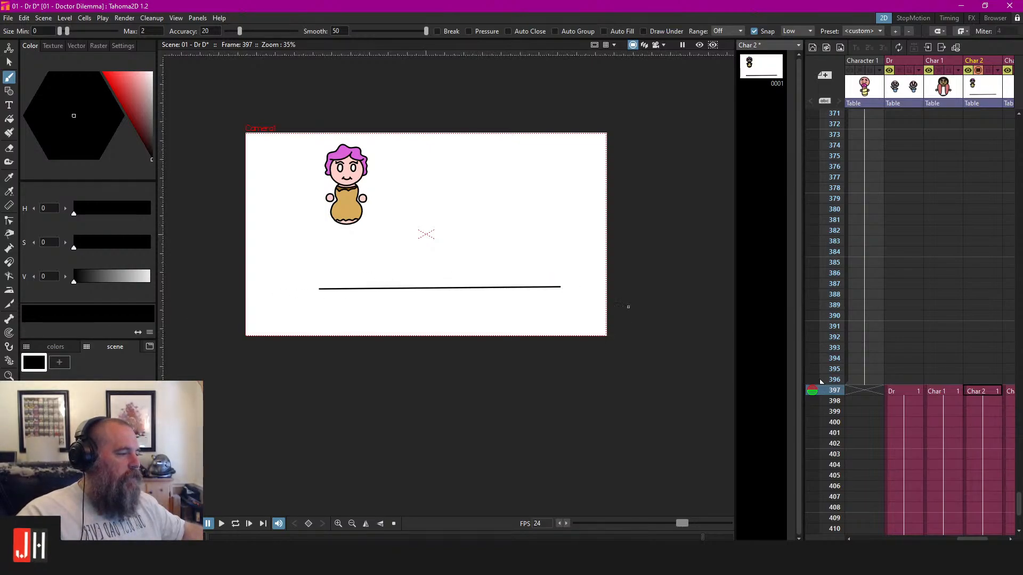
Undo the nearly horizontal line and try sketching a room corner from two floor edges and a vertical wall line
key("ctrl+z")
left_click_drag(222, 314, 488, 292)
left_click_drag(491, 244, 489, 109)
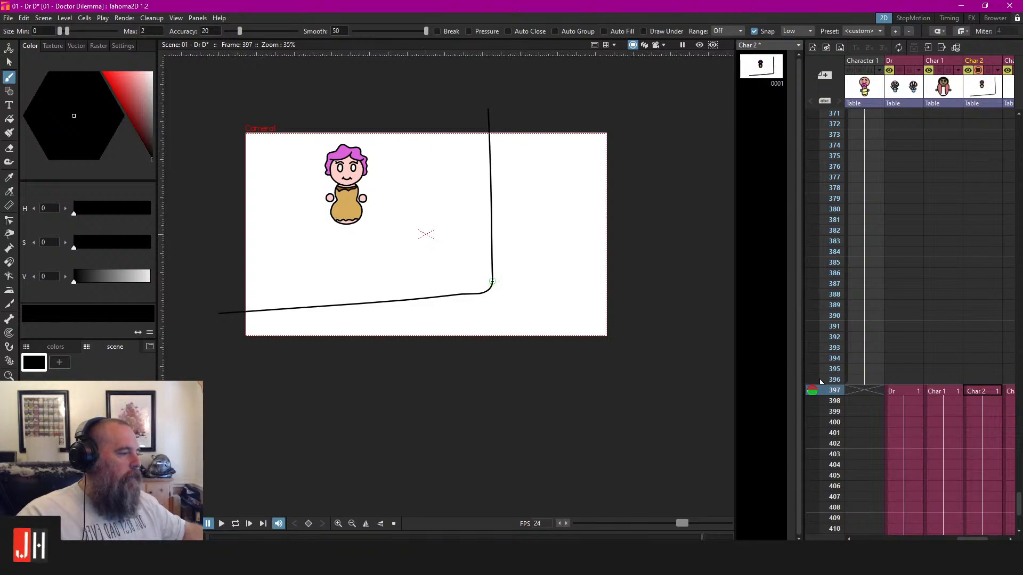
left_click_drag(501, 292, 686, 347)
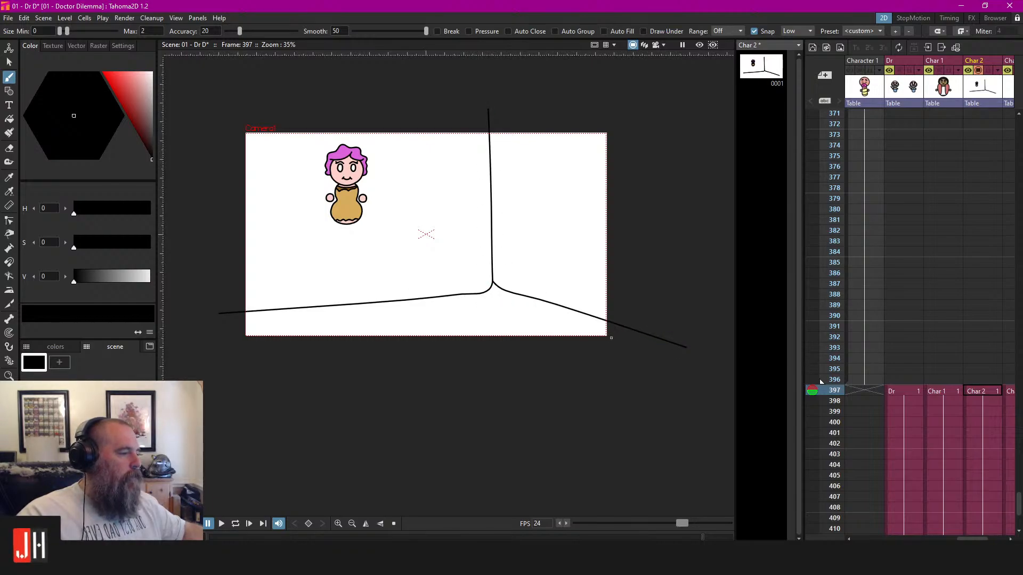
key("ctrl+z")
key("ctrl+z")
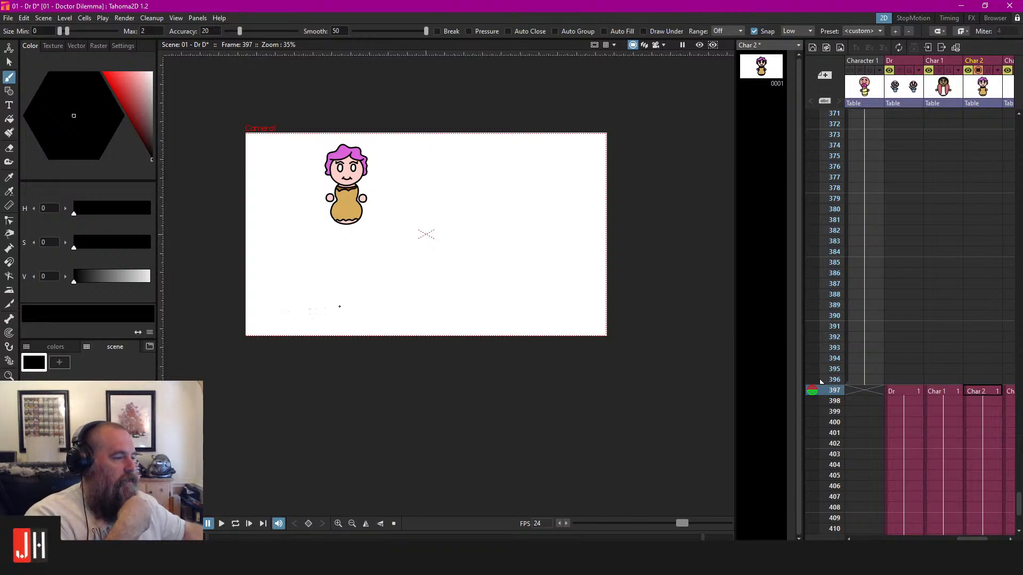
Draw a room corner with two sloping floor edges meeting a vertical wall line, and show the scene through the camera view
mouse_move(227, 317)
left_mouse_down()
mouse_move(505, 290)
mouse_move(500, 95)
left_mouse_up()
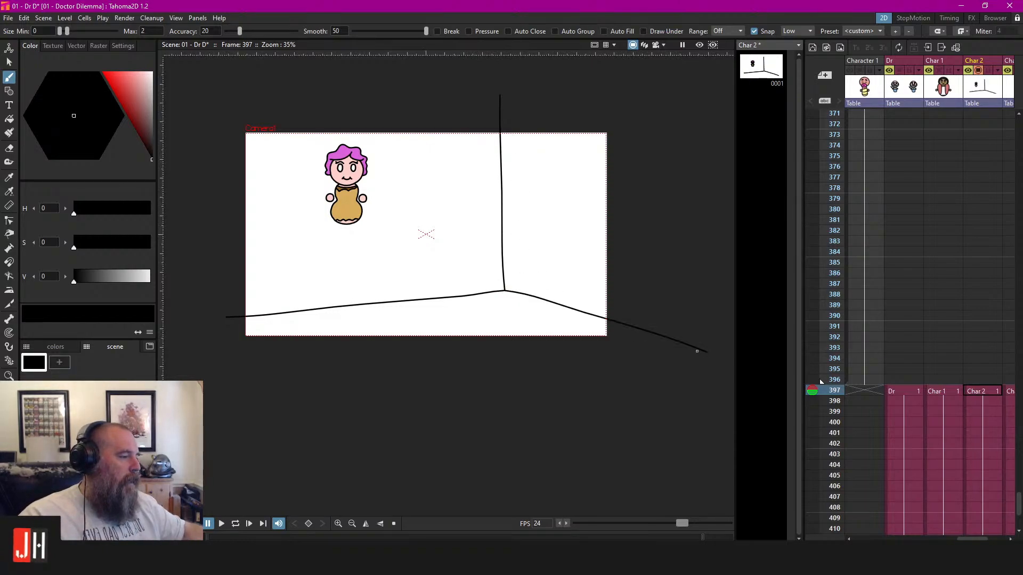
left_click_drag(505, 290, 671, 335)
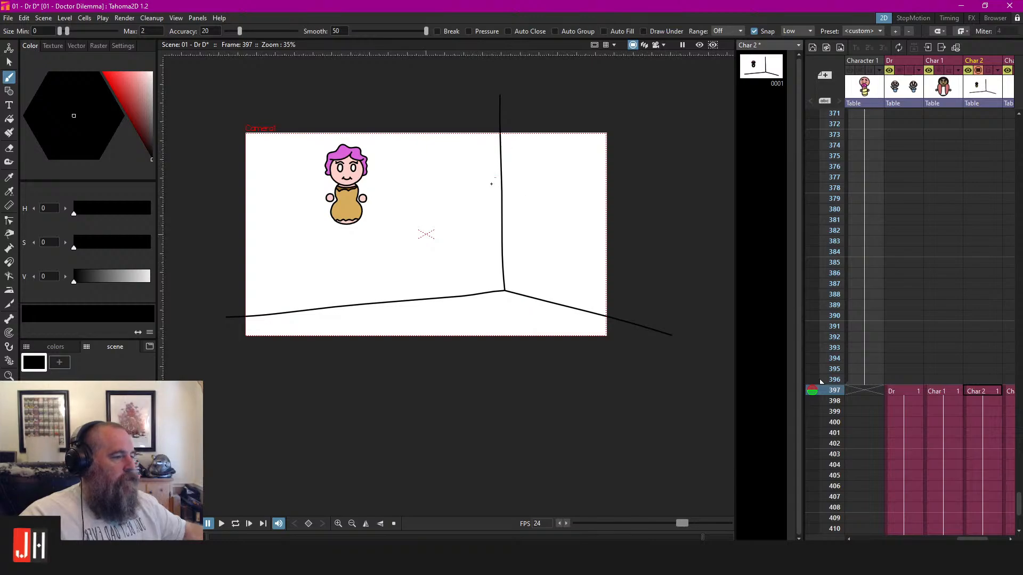
left_click(655, 45)
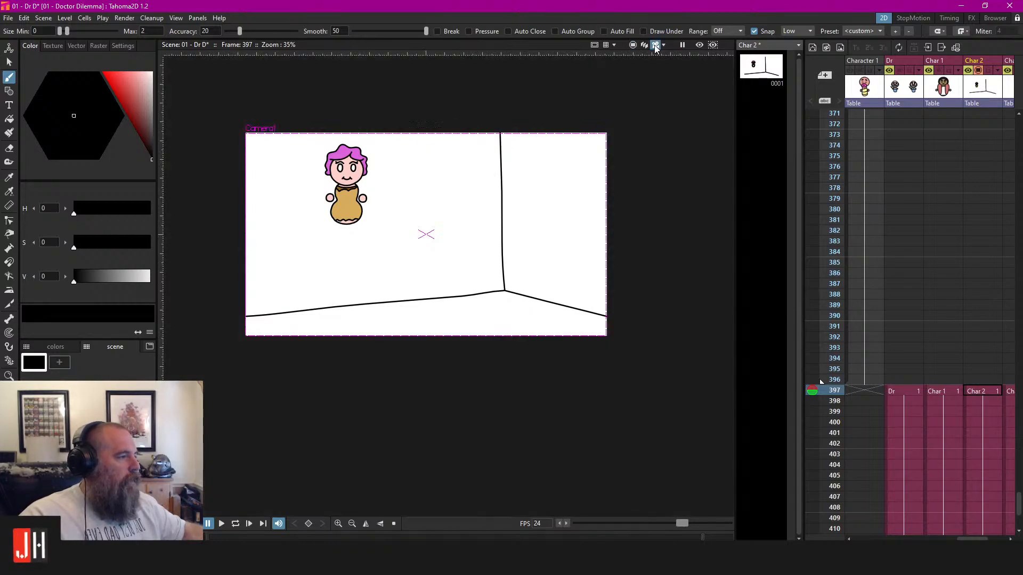
Try long brush strokes across the wall above the left floor edge, undoing each one
scroll(520, 223, "up", 3)
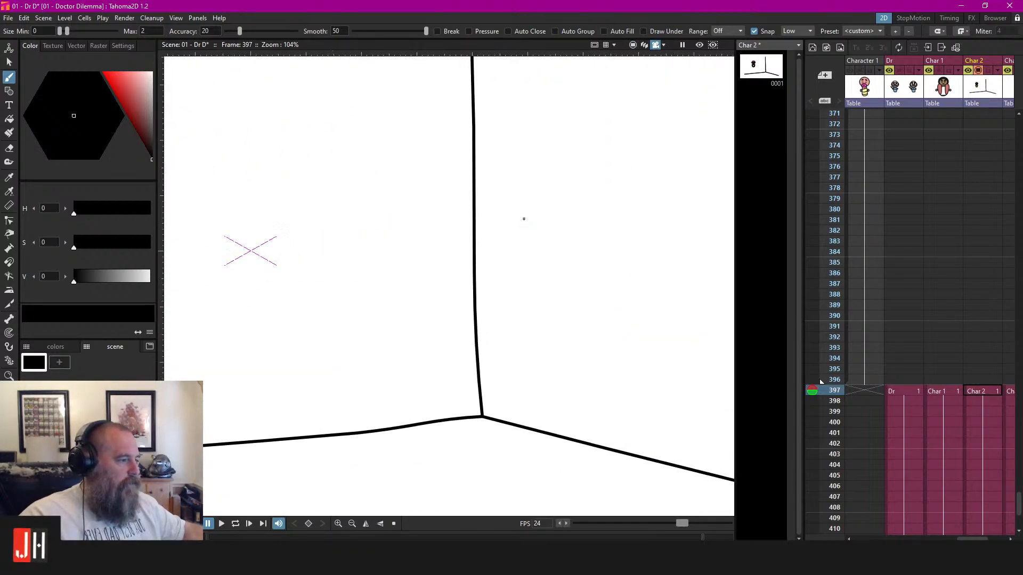
scroll(520, 221, "down", 2)
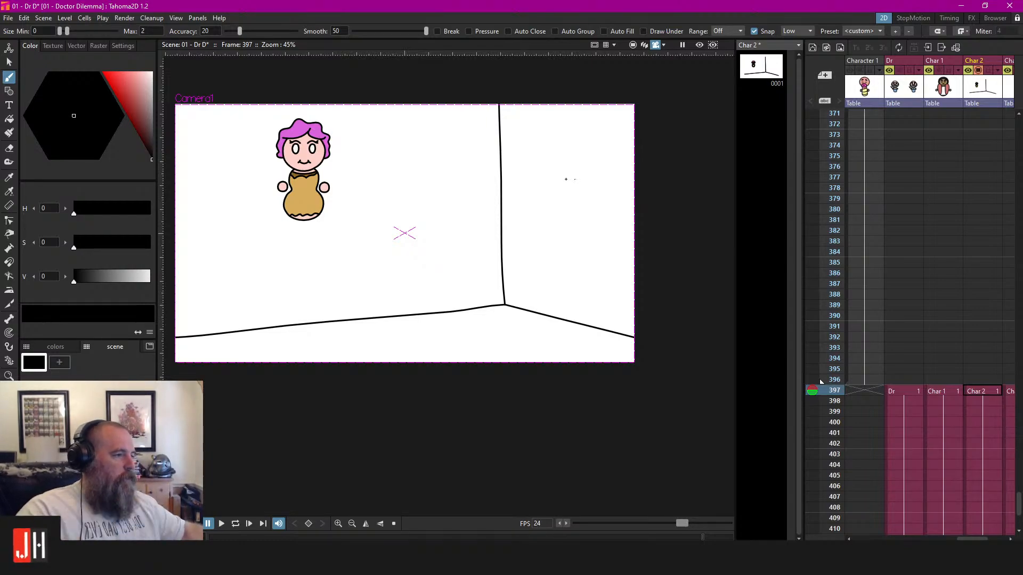
scroll(530, 288, "up", 1)
scroll(513, 258, "down", 2)
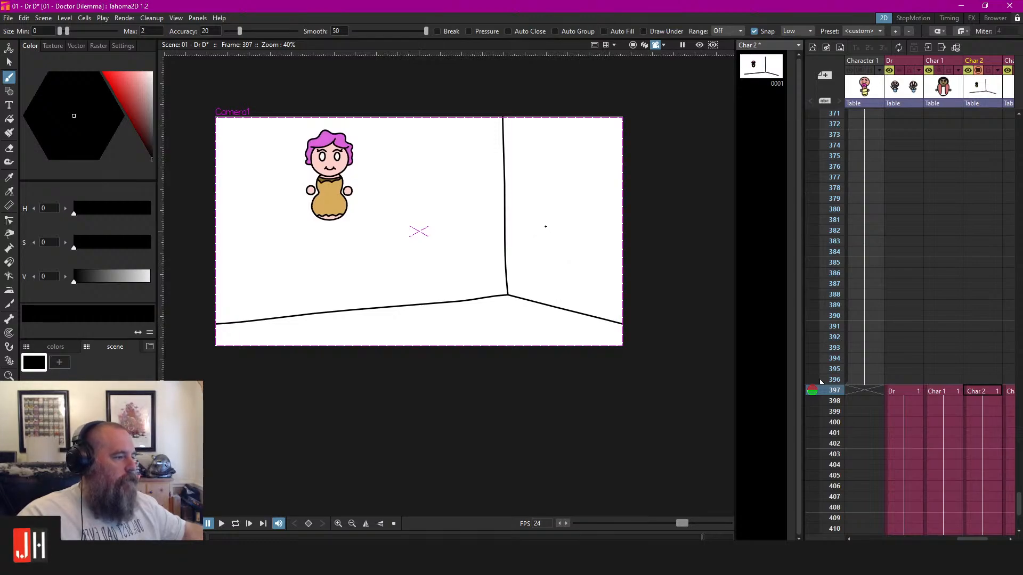
scroll(545, 224, "up", 2)
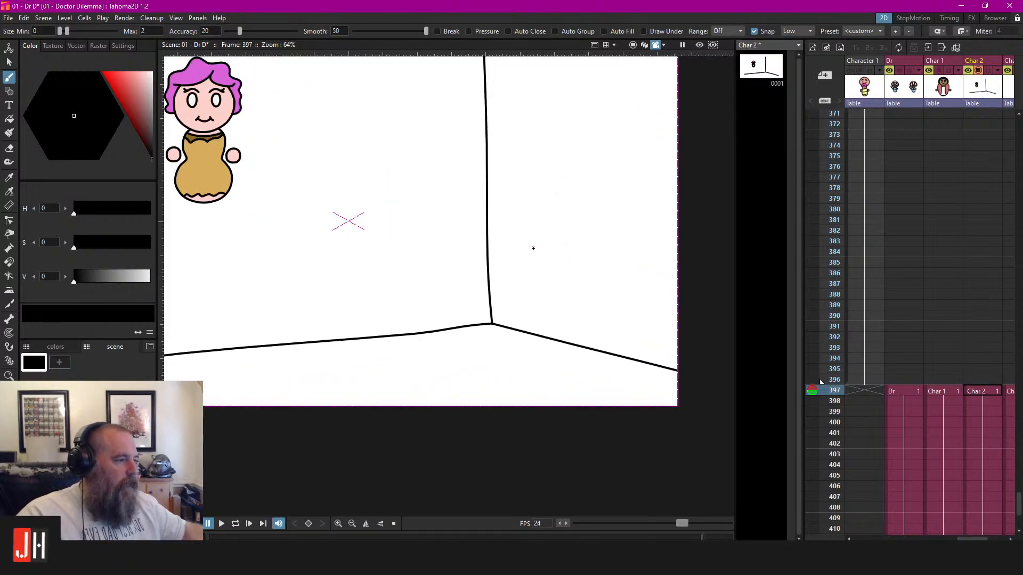
scroll(301, 274, "down", 2)
left_click_drag(269, 281, 585, 259)
key("ctrl+z")
left_click_drag(260, 301, 606, 261)
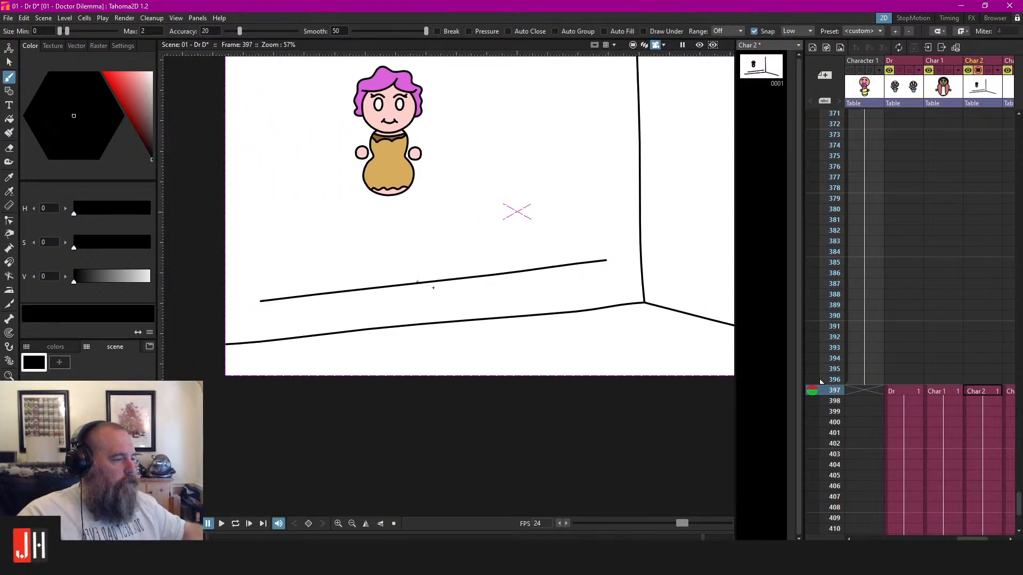
key("ctrl+z")
left_click_drag(593, 280, 514, 315)
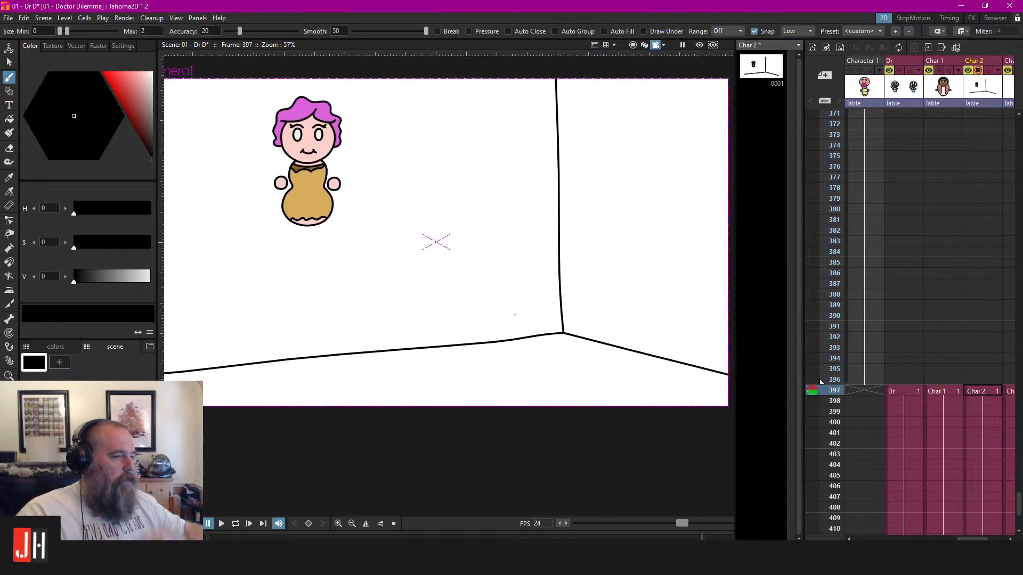
Select the three room corner lines, scale them to 137.85 %, and move them to about X -617 px, Y -69 px
scroll(524, 319, "down", 3)
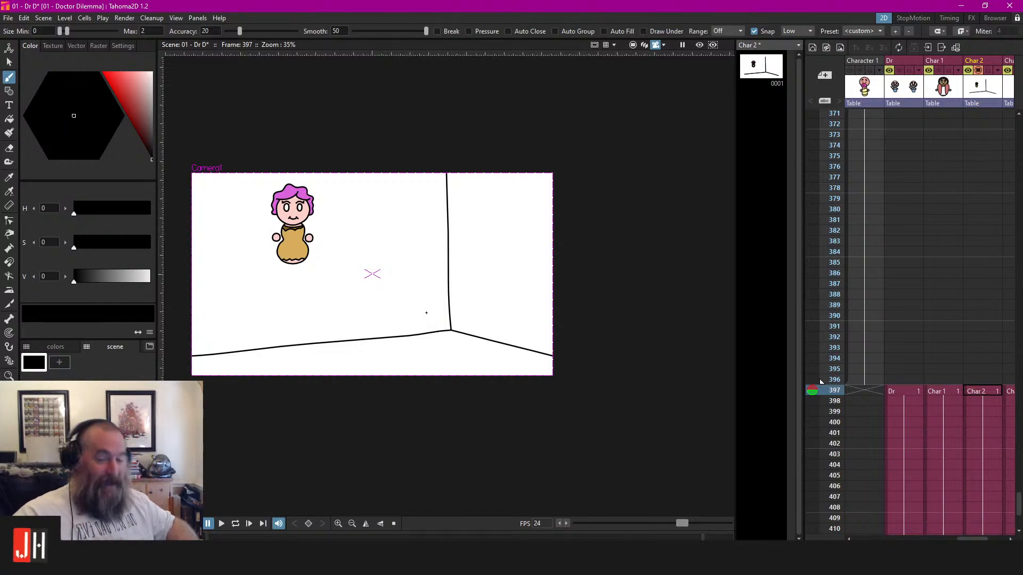
scroll(424, 312, "down", 2)
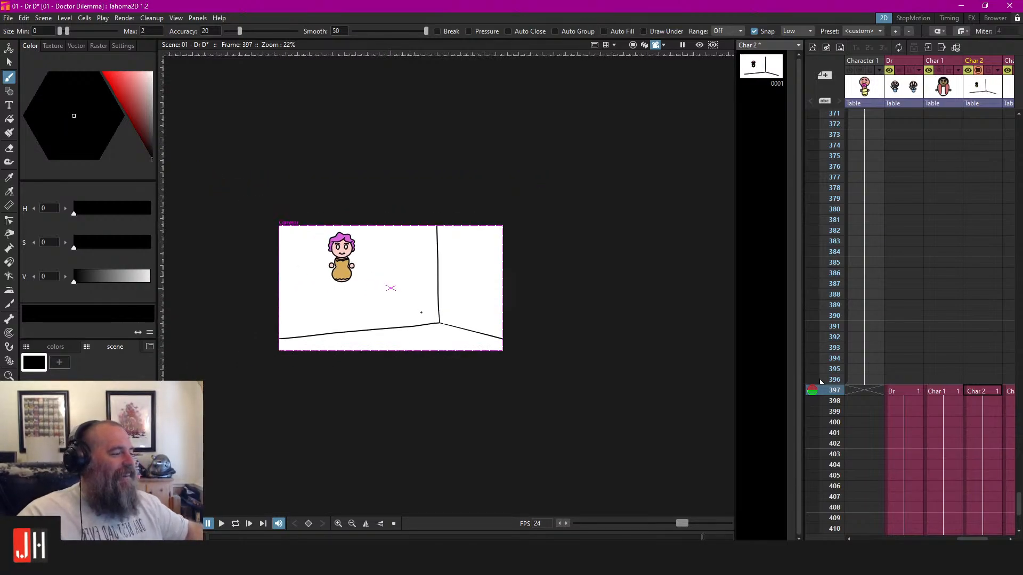
key("s")
scroll(415, 327, "up", 2)
left_click(418, 326)
left_click(440, 285, "shift")
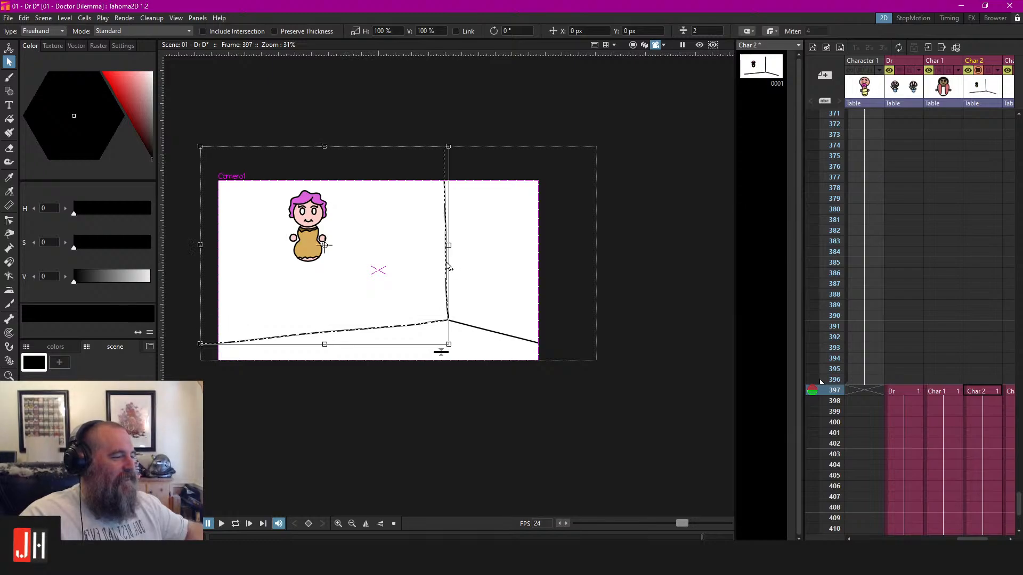
left_click(494, 334, "shift")
scroll(494, 334, "down", 1)
left_click_drag(571, 185, 631, 153)
left_click_drag(522, 322, 476, 329)
left_click_drag(584, 162, 640, 128)
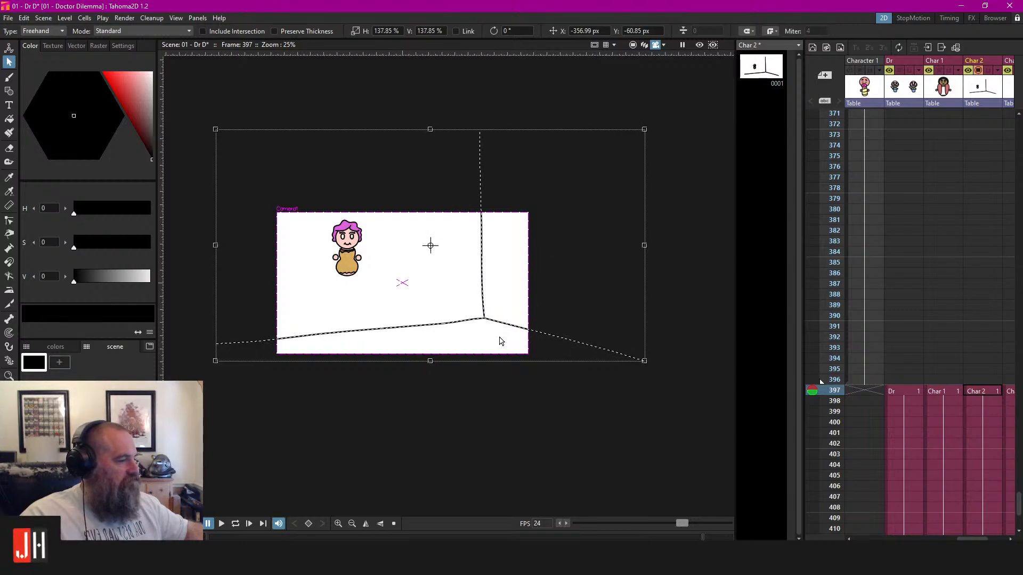
left_click_drag(504, 327, 464, 329)
left_click(661, 56)
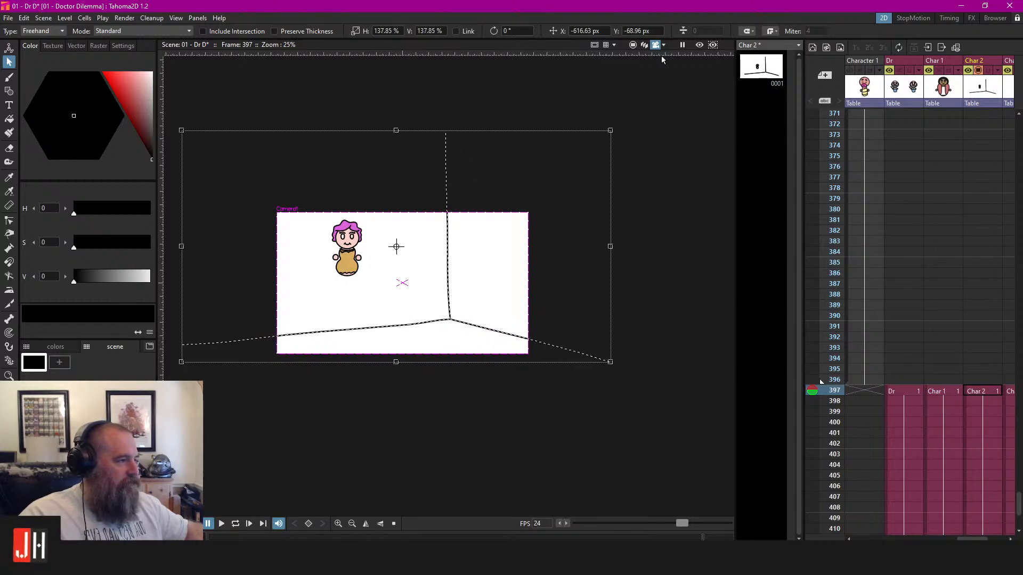
left_click(480, 329, "shift")
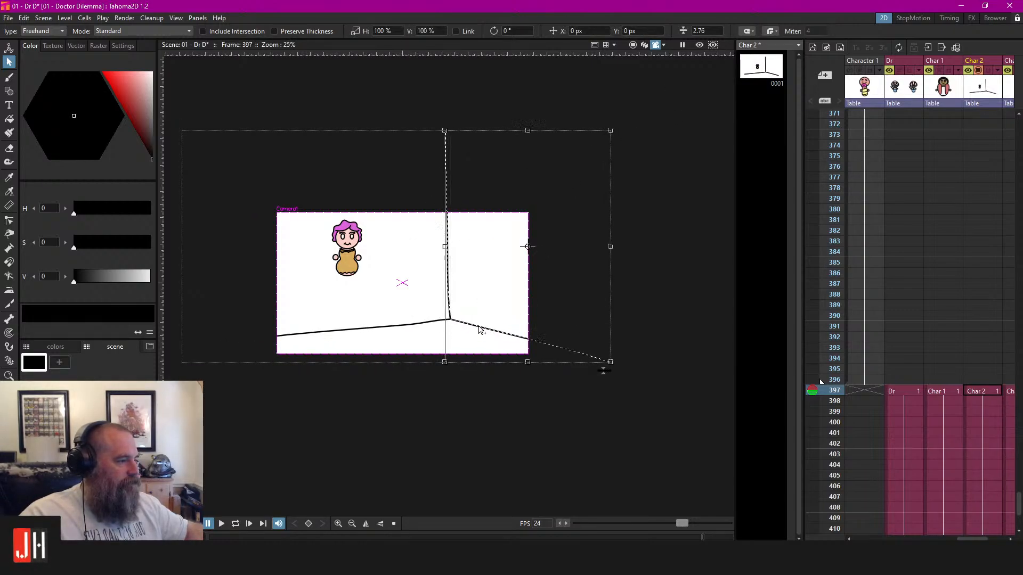
left_click(403, 331, "shift")
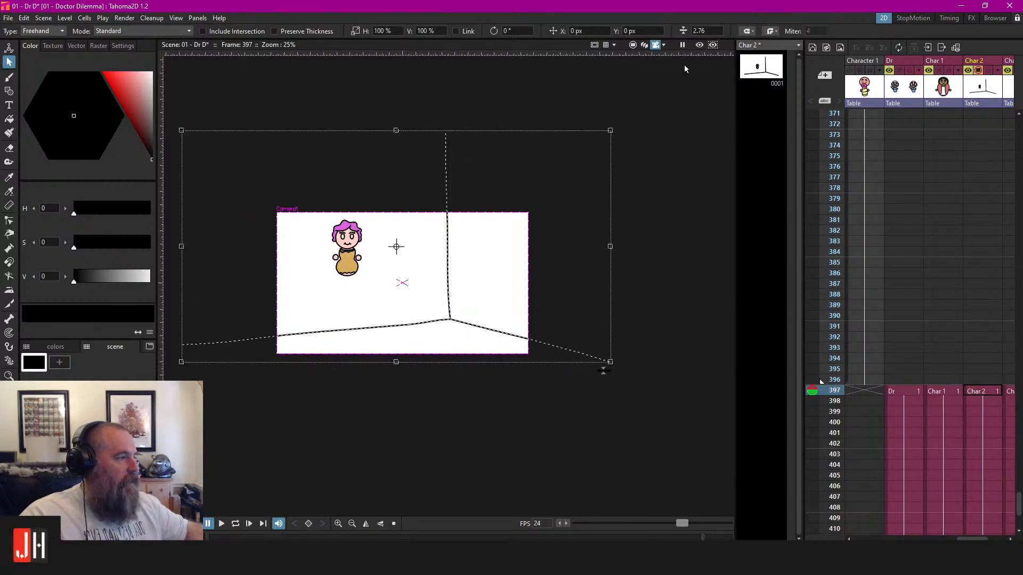
left_click(628, 145)
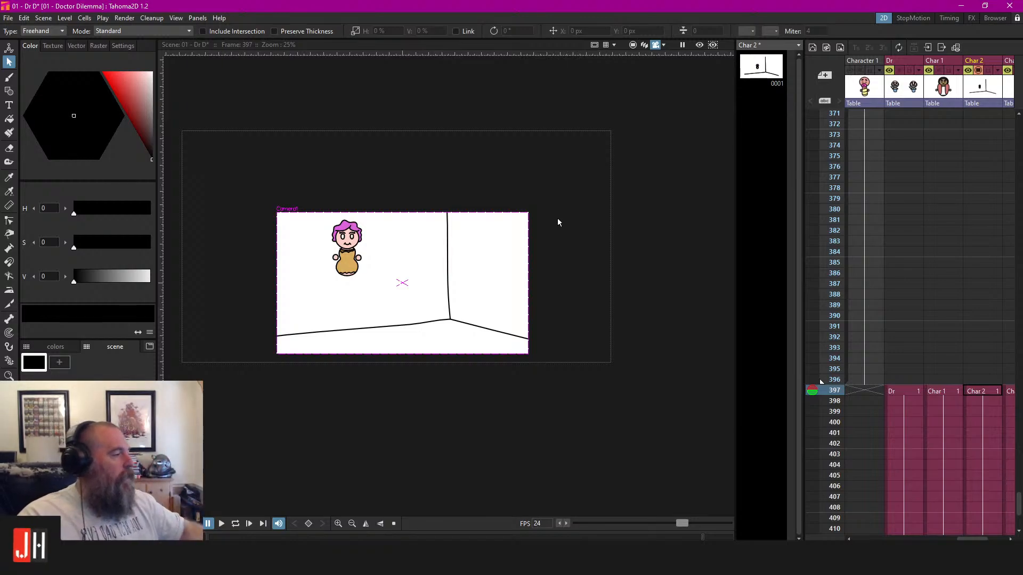
Create a blank drawing 2 at frame 397 of the RG 1 column, undoing the first attempt that duplicates the desert background
left_click_drag(981, 539, 857, 516)
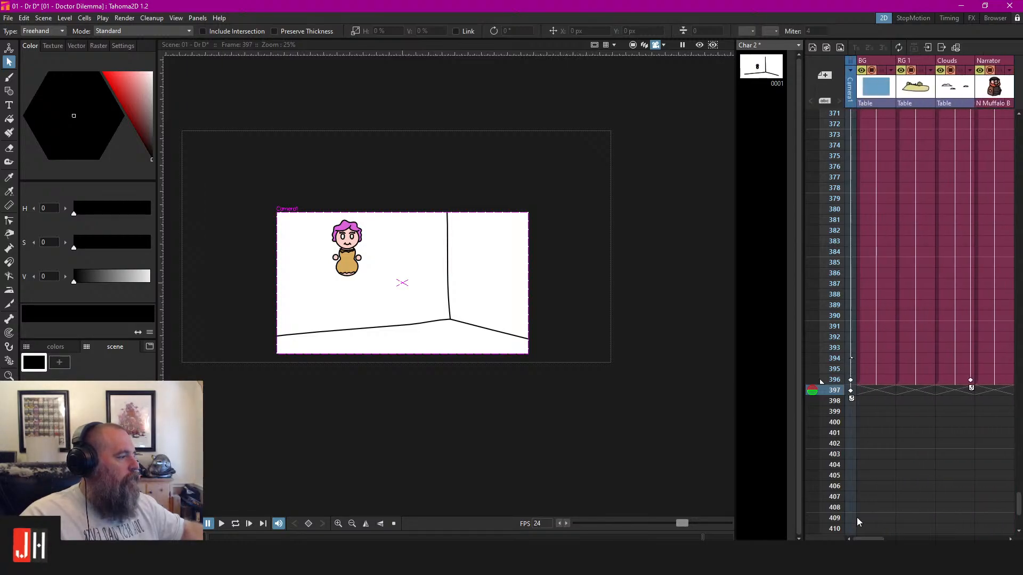
left_click(913, 395)
type("2")
key("Return")
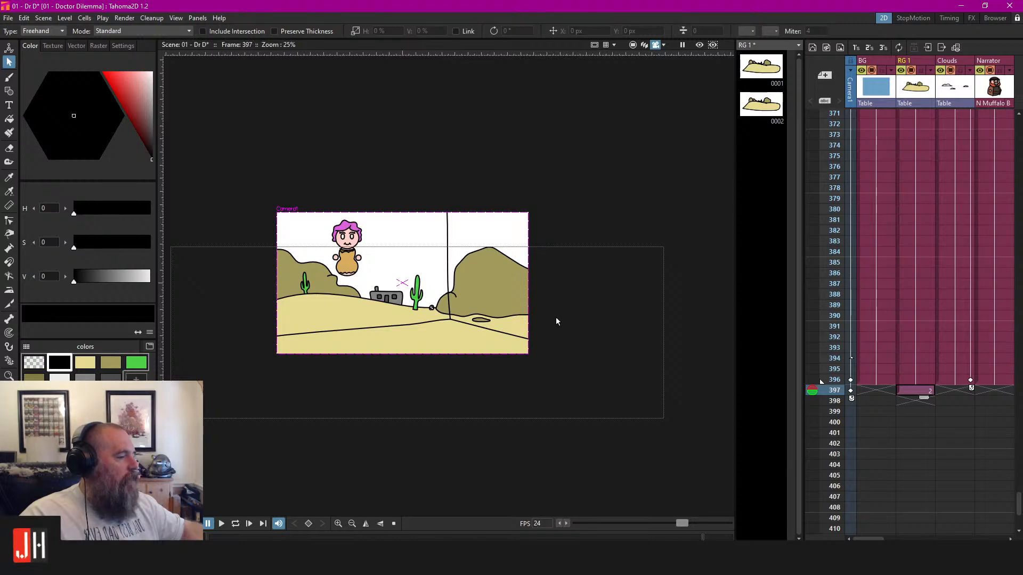
key("ctrl+z")
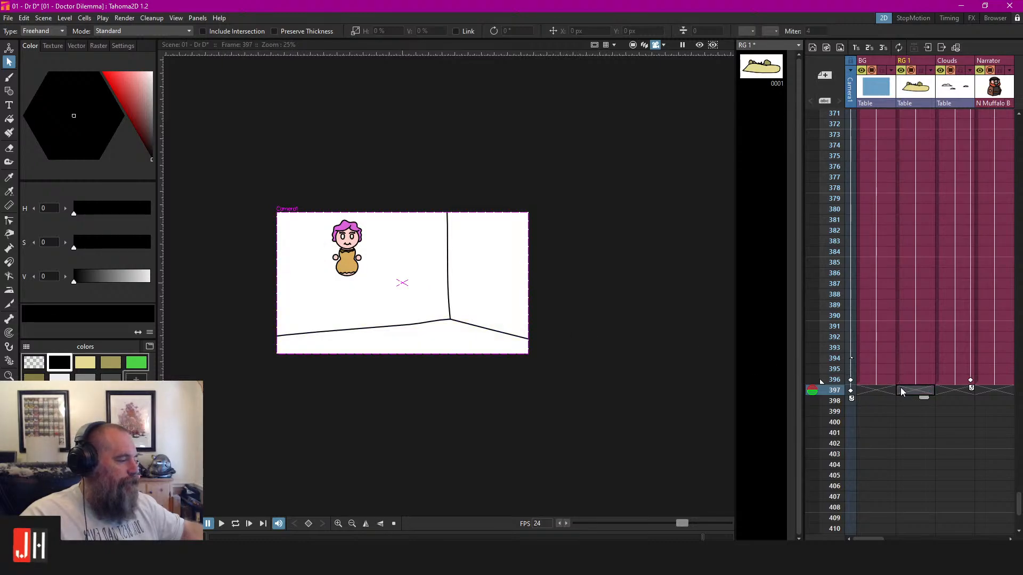
type("2")
key("Return")
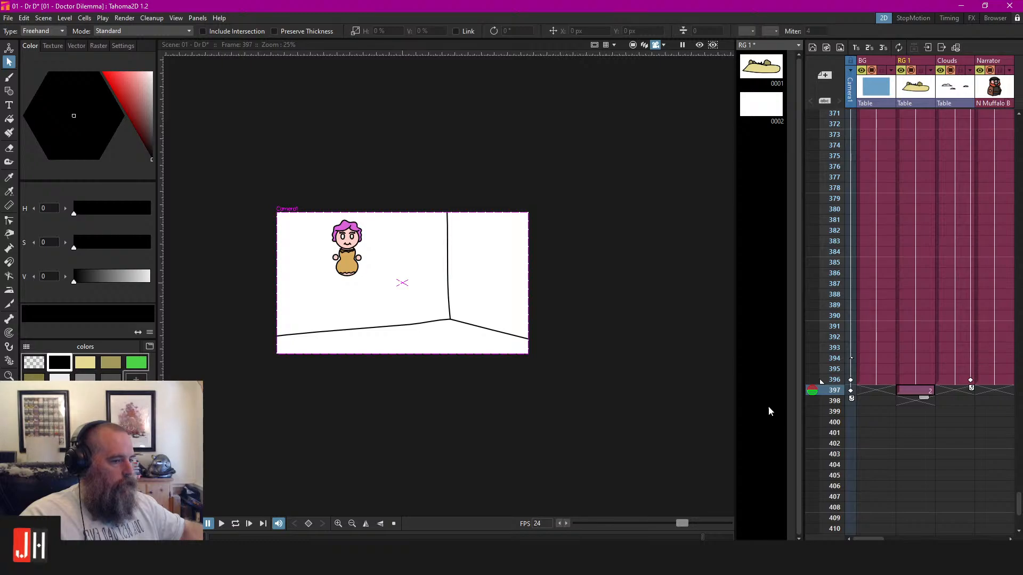
Cut the wall line and both floor edges from the Char 2 drawing at frame 397
scroll(998, 483, "right", 5)
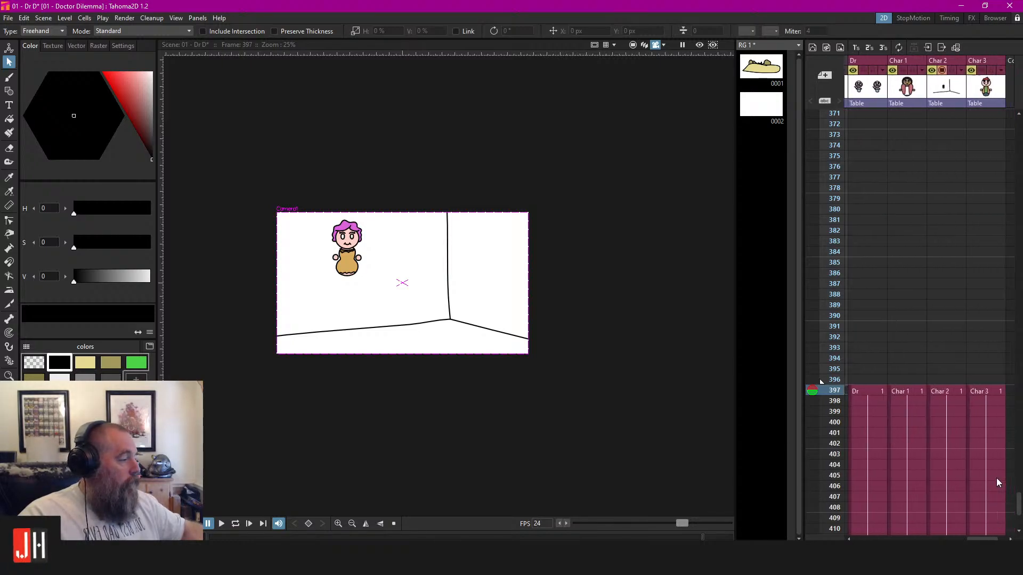
left_click(957, 396)
left_click(448, 279)
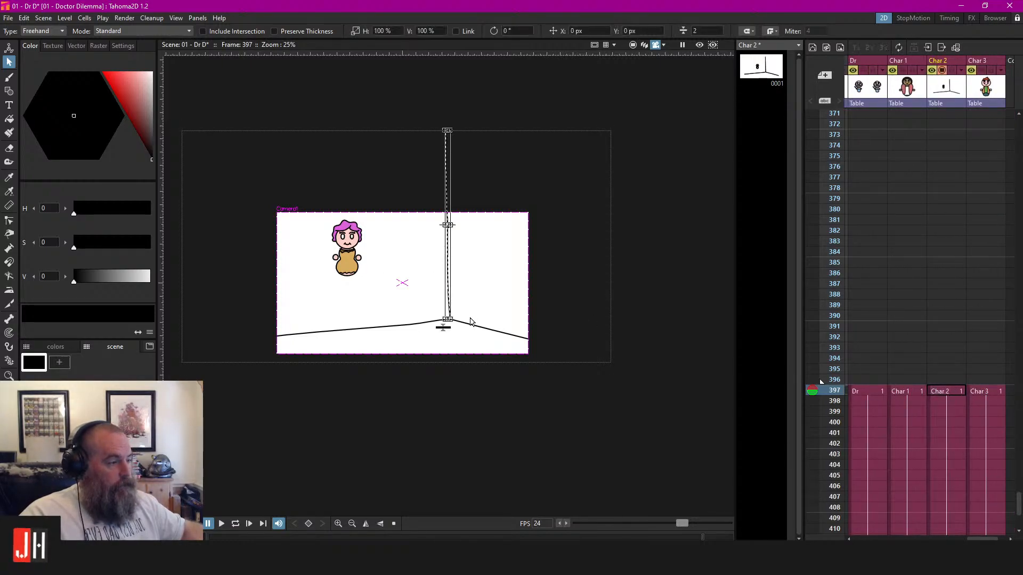
left_click(491, 332, "shift")
left_click(430, 328, "shift")
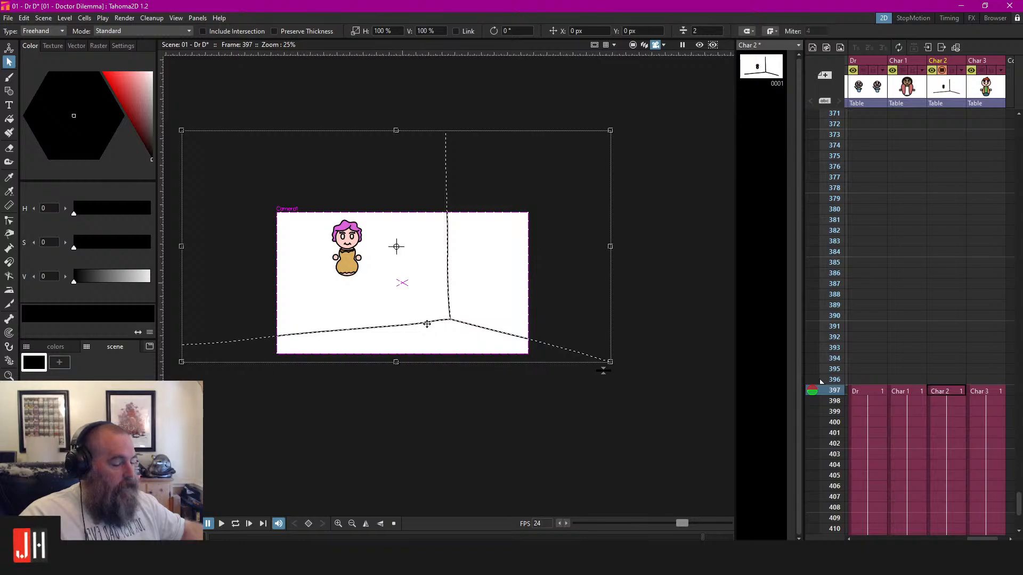
key("Delete")
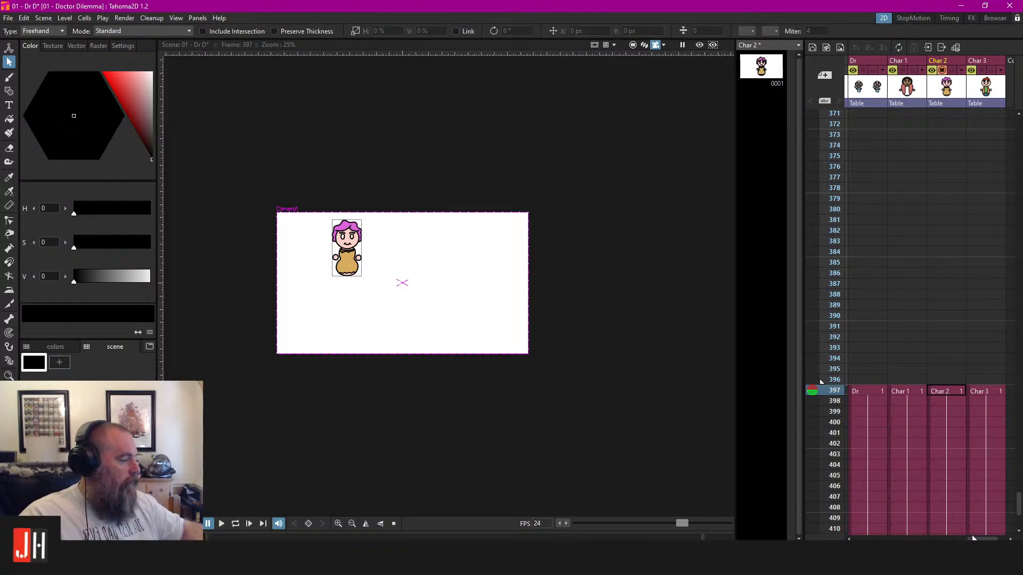
Paste the room corner lines into drawing 2 at frame 397 of the RG 1 column
left_click_drag(975, 539, 861, 538)
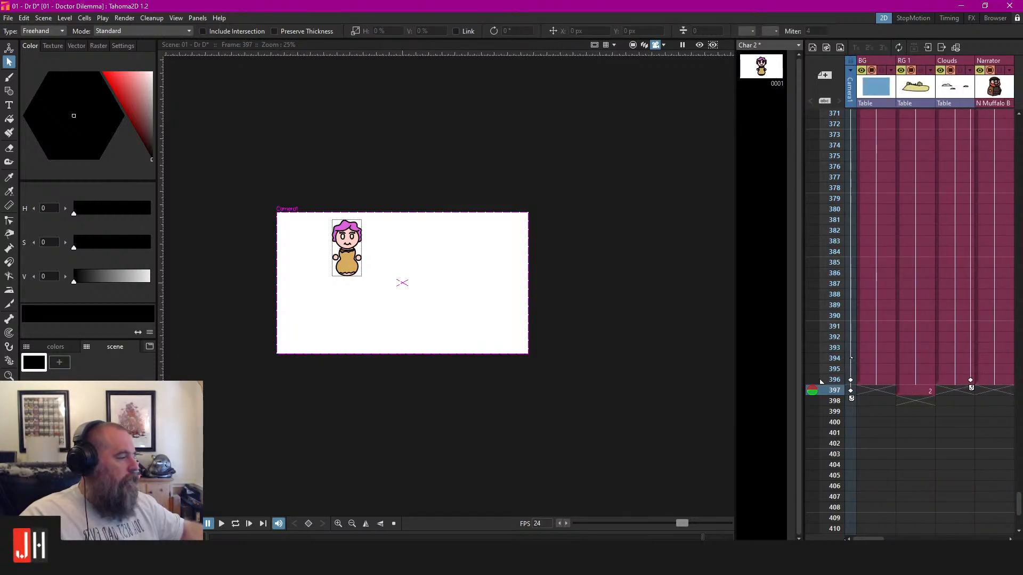
left_click(913, 392)
key("ctrl+v")
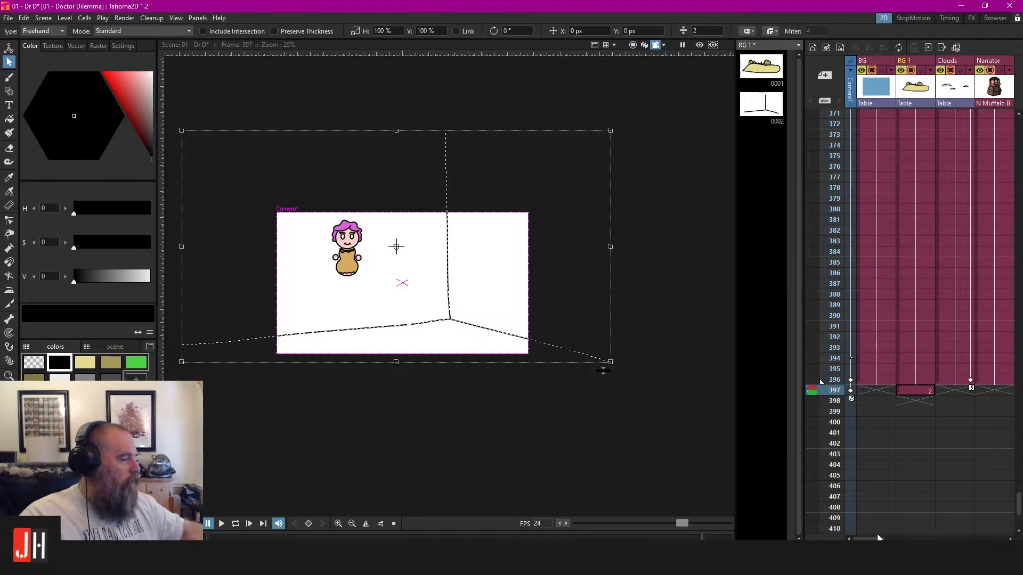
Delete the scene page from the Char 2 palette and save the scene
left_click_drag(877, 538, 973, 524)
left_click(914, 392)
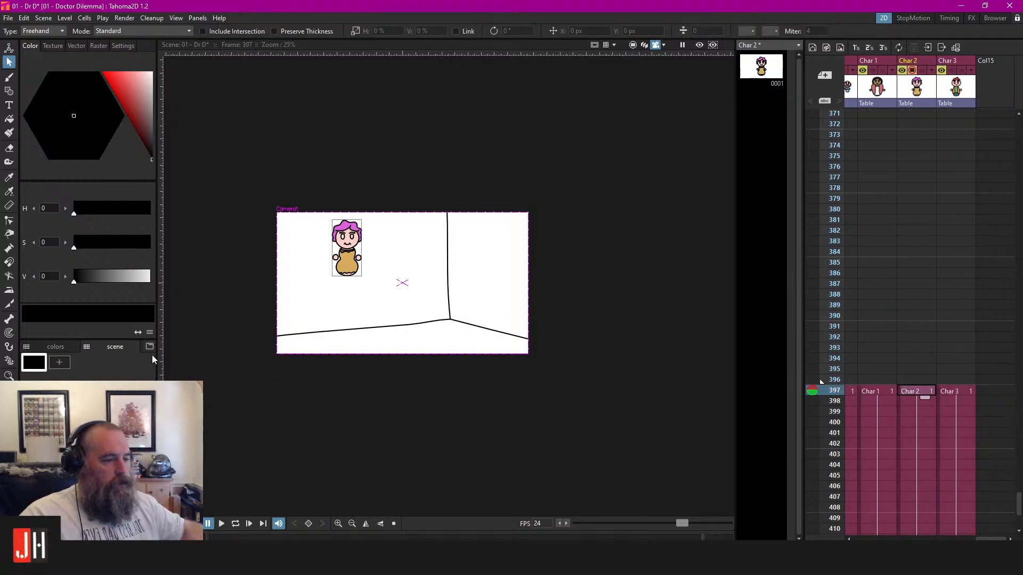
right_click(124, 346)
left_click(176, 365)
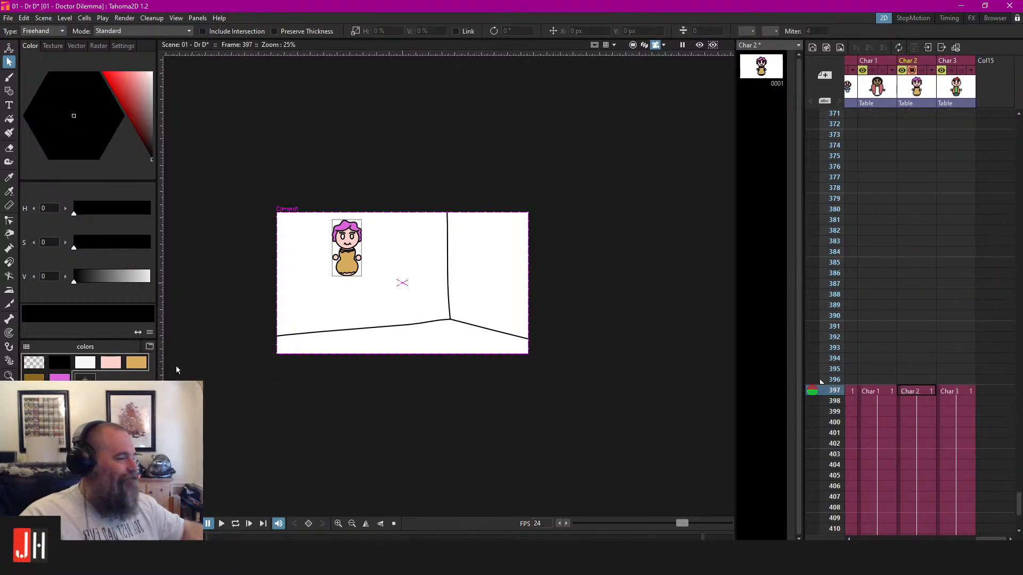
key("ctrl+s")
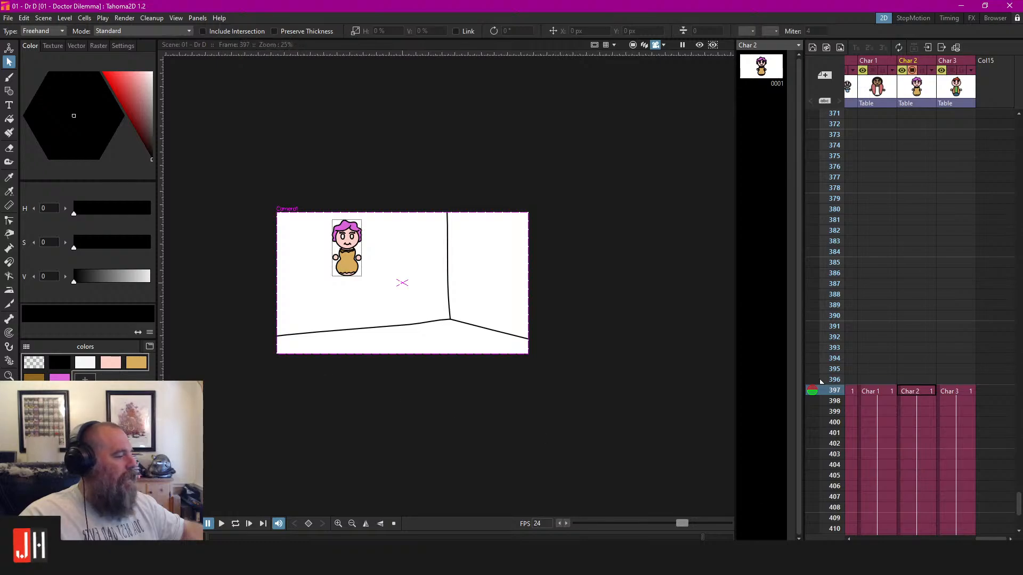
Select drawing 2 at frame 397 of the RG 1 column and look over the room corner
left_click_drag(1000, 539, 873, 541)
left_click(923, 395)
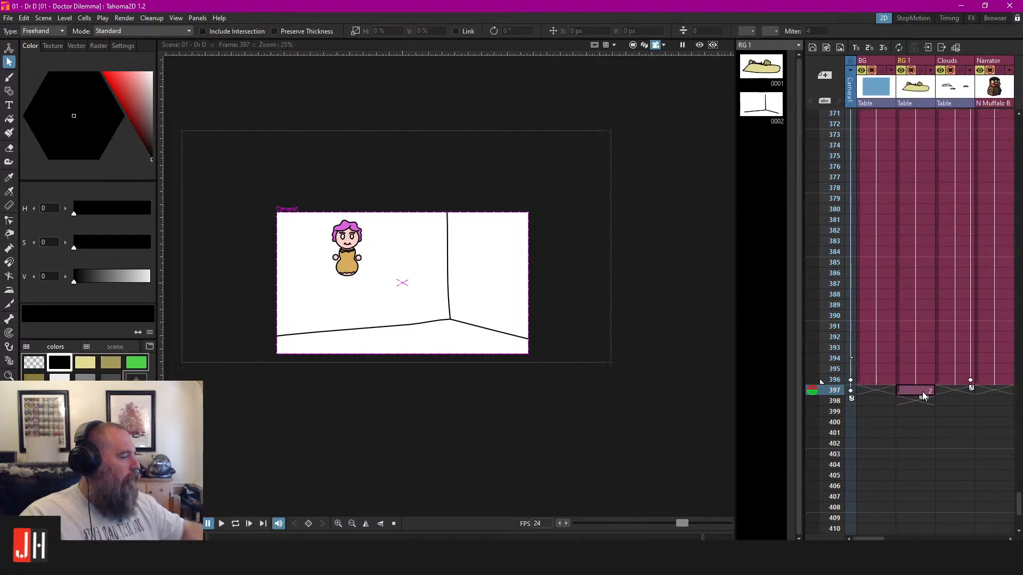
scroll(418, 292, "up", 4)
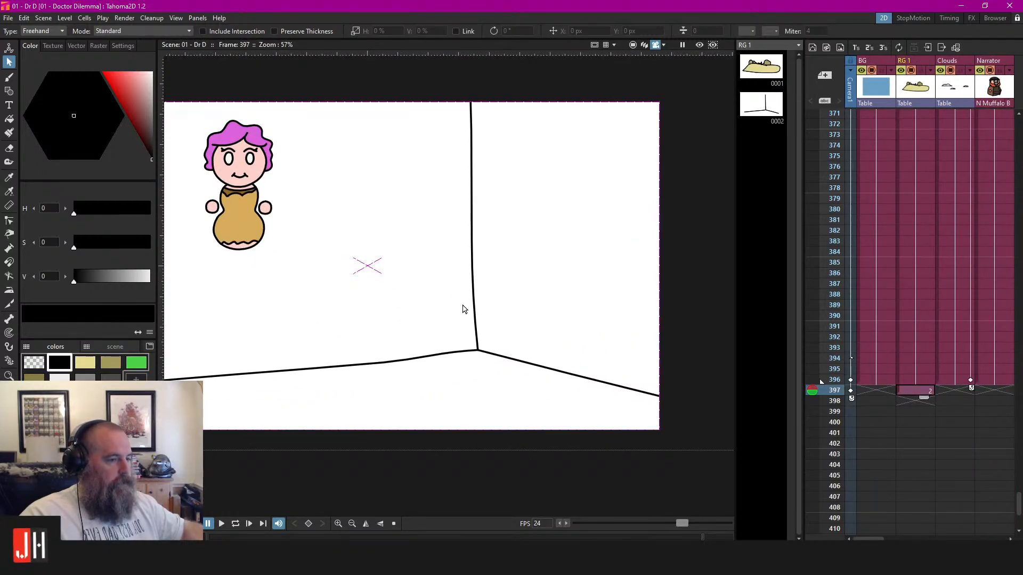
scroll(463, 309, "down", 3)
scroll(469, 317, "down", 2)
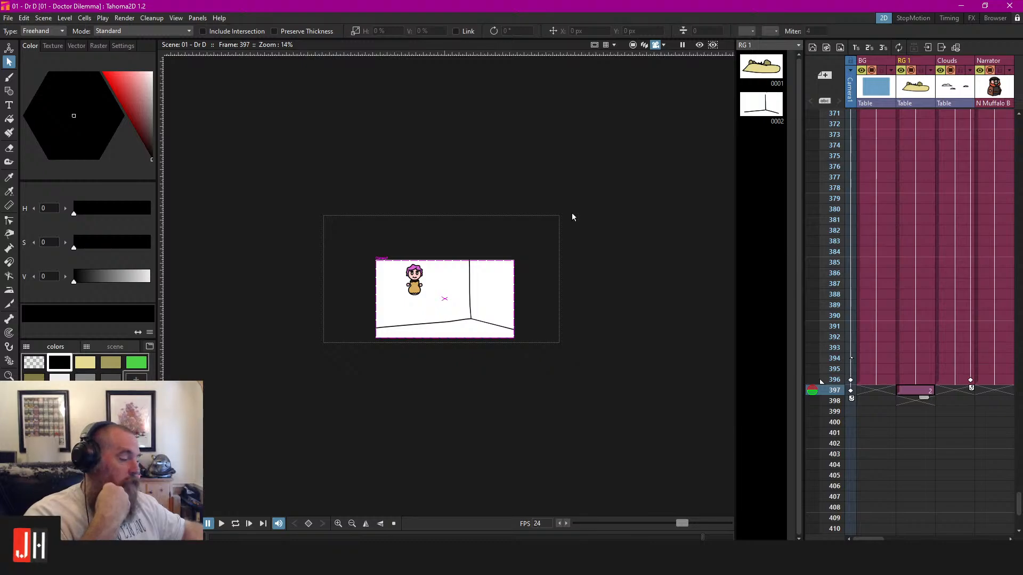
scroll(408, 328, "up", 3)
scroll(419, 317, "up", 1)
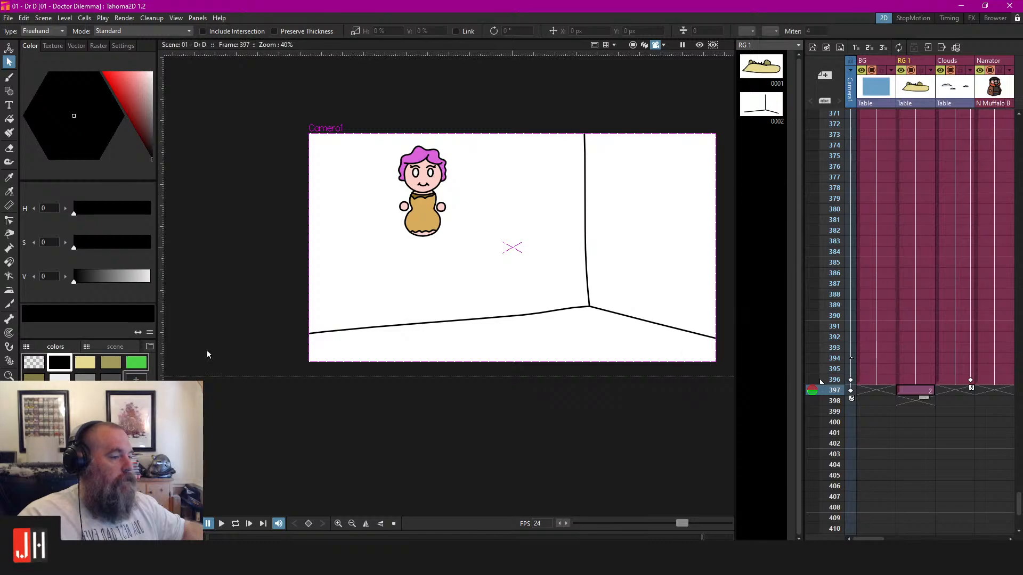
Inspect the scene and colors pages of the RG 1 palette against the room corner's floor and wall lines
left_click(110, 345)
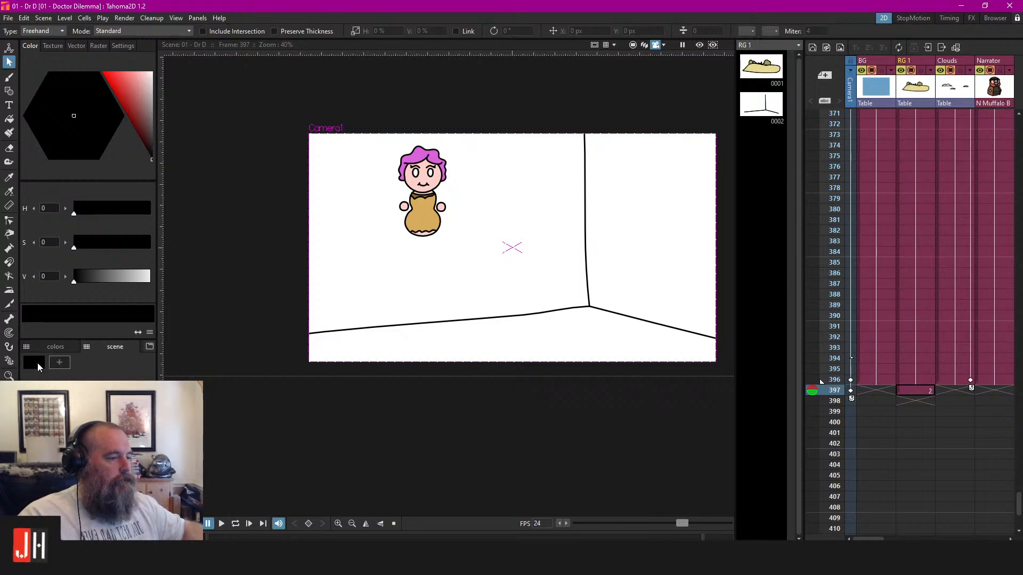
double_click(116, 349)
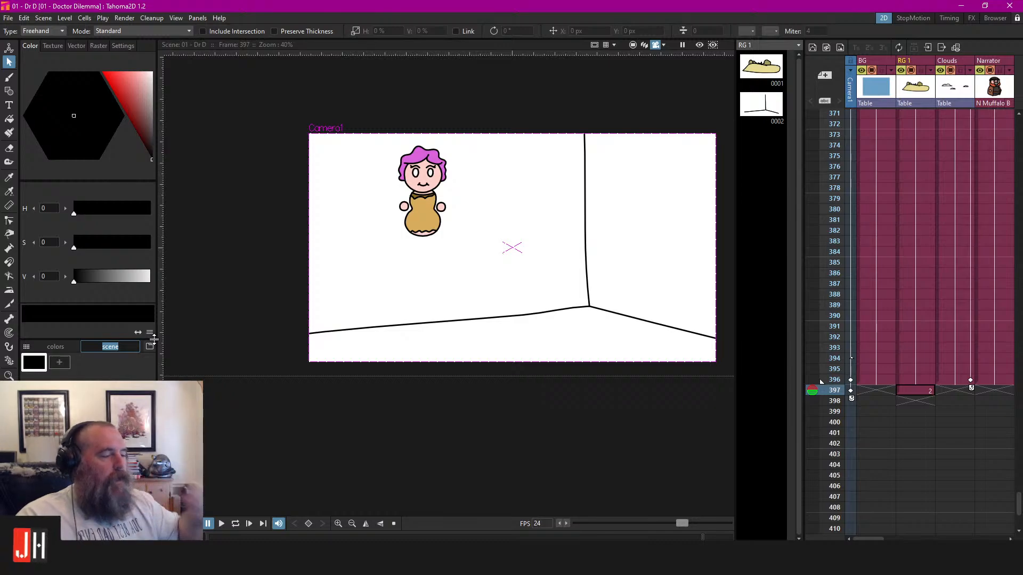
left_click(534, 313)
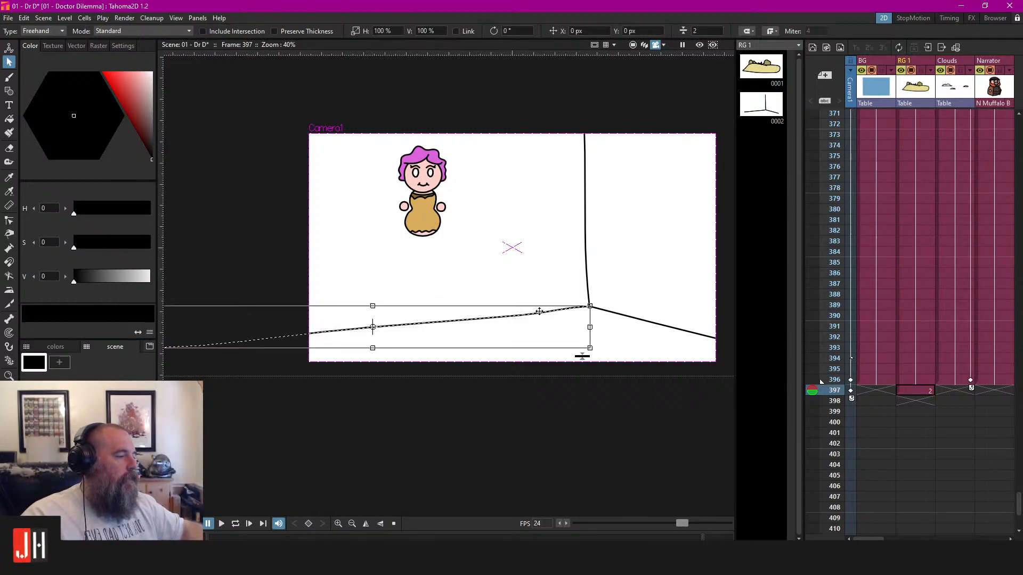
left_click(586, 279)
left_click(56, 346)
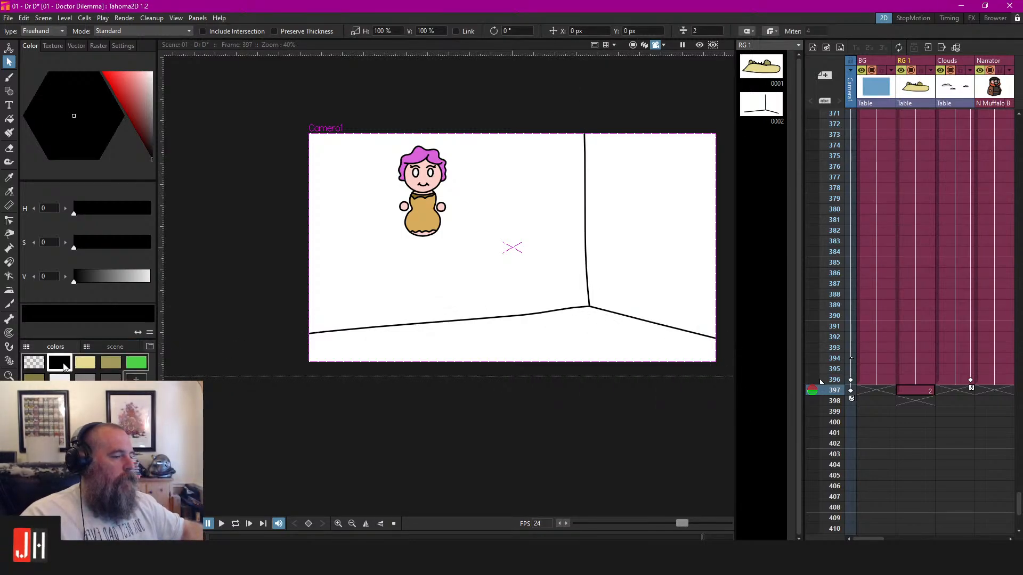
Try deleting the scene page from the RG 1 palette together with its styles, lines and areas, and undo the deletion
left_click(115, 347)
right_click(112, 346)
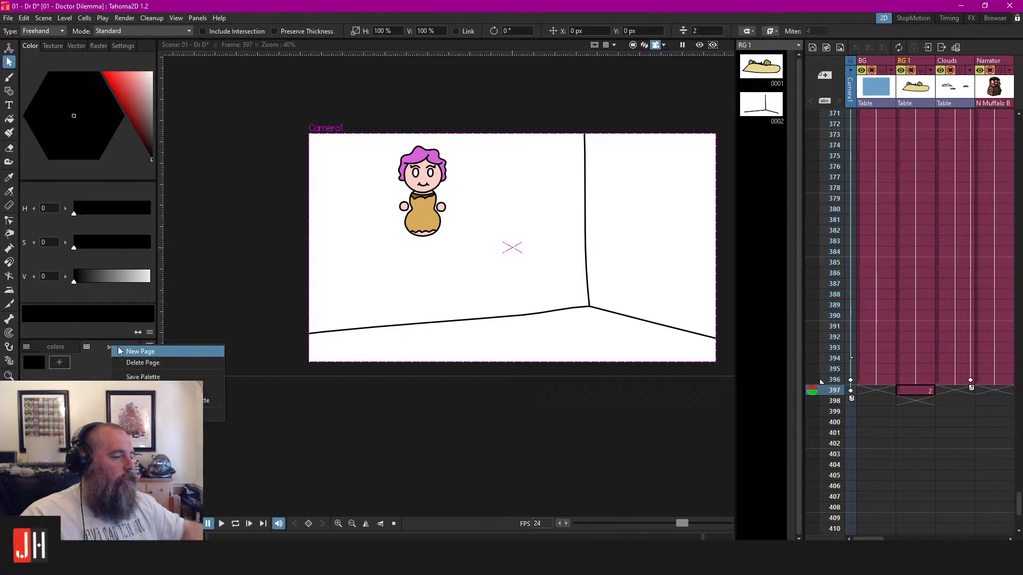
left_click(135, 364)
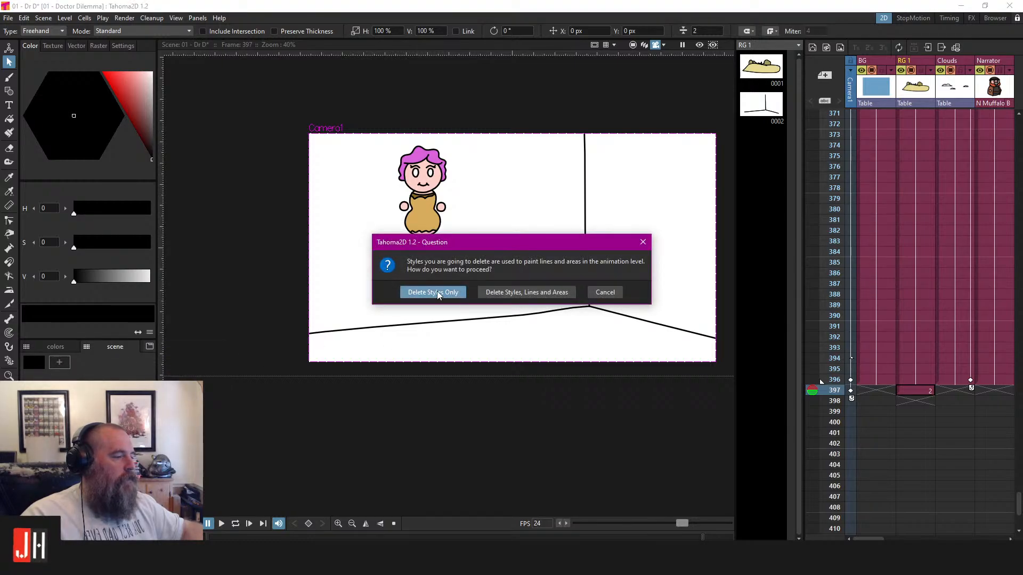
left_click(520, 293)
key("ctrl+z")
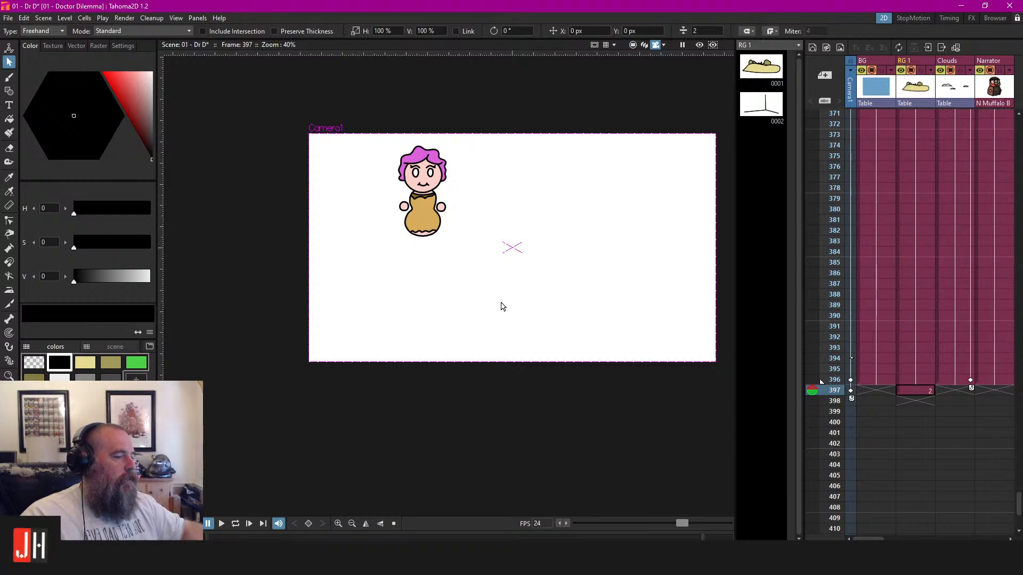
scroll(563, 294, "down", 3)
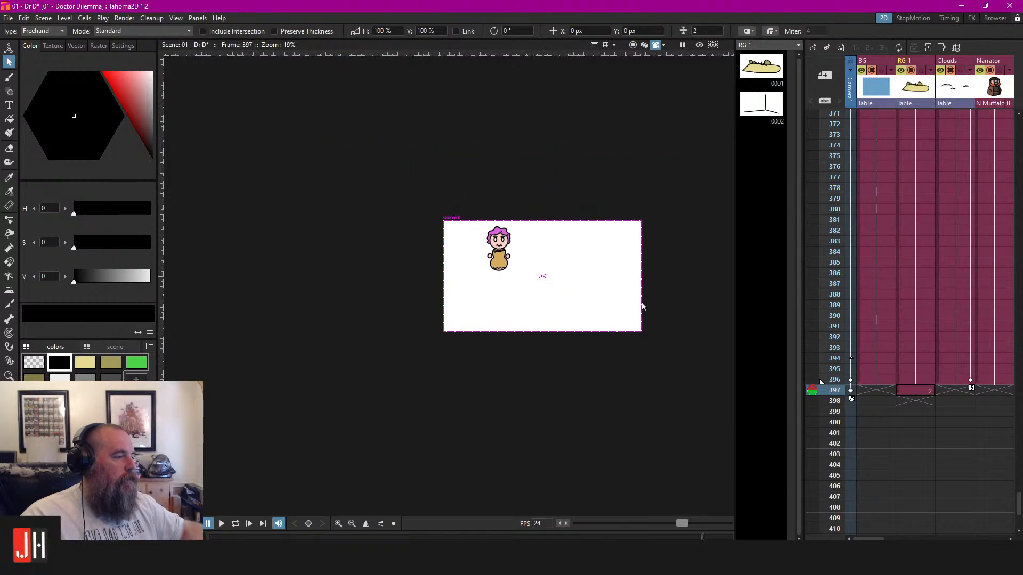
key("ctrl+z")
scroll(448, 312, "up", 2)
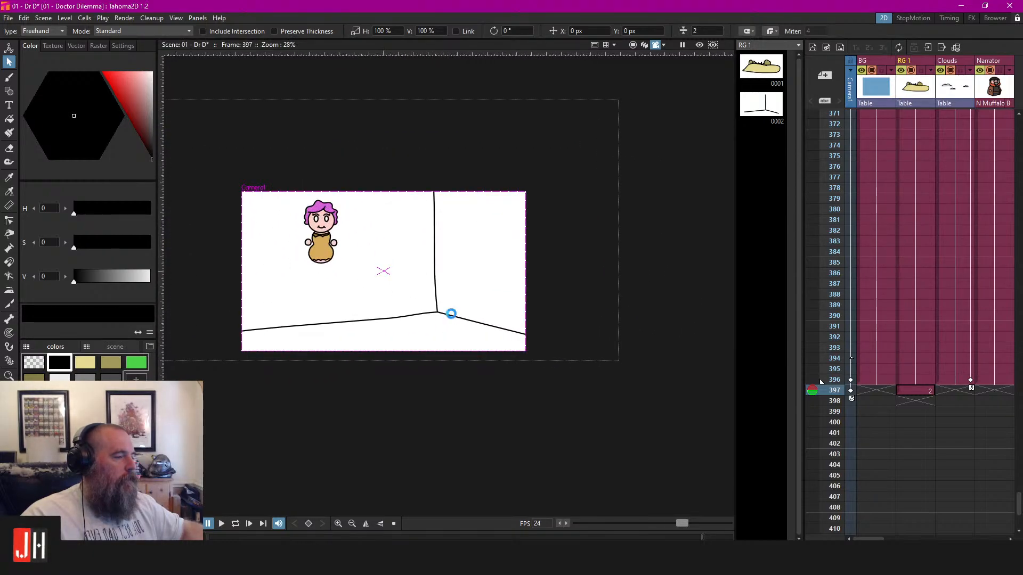
Save the scene and select the wall line and both floor edges in drawing 2 for copying
key("ctrl+s")
left_click(115, 346)
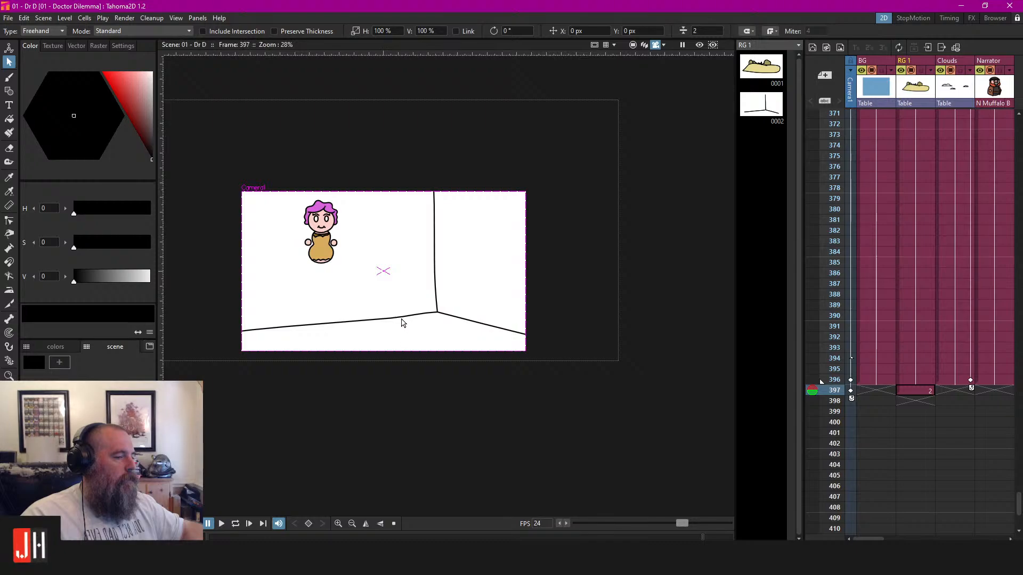
left_click(399, 318)
left_click(436, 293, "shift")
left_click(471, 323, "shift")
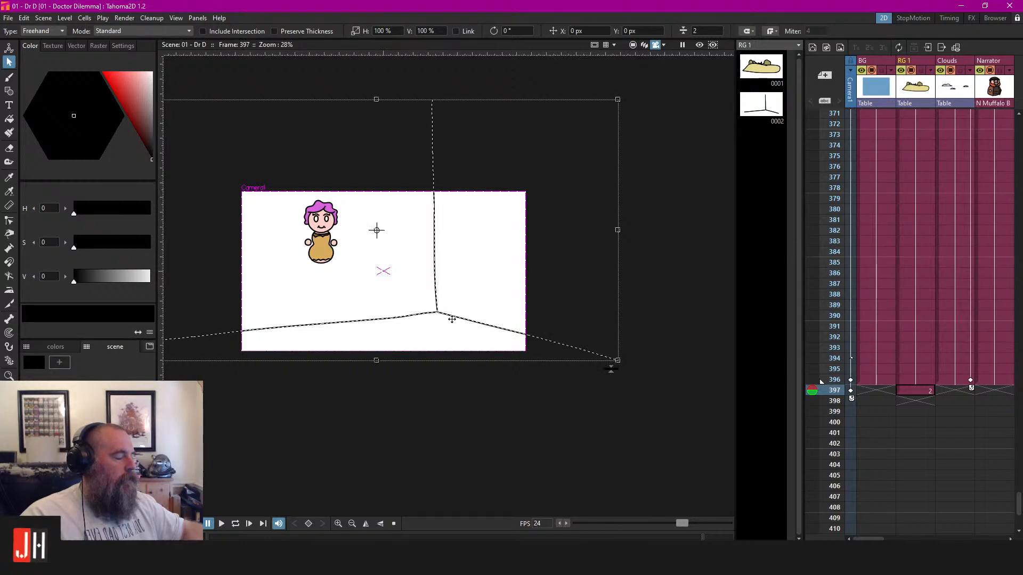
left_click_drag(448, 318, 523, 326)
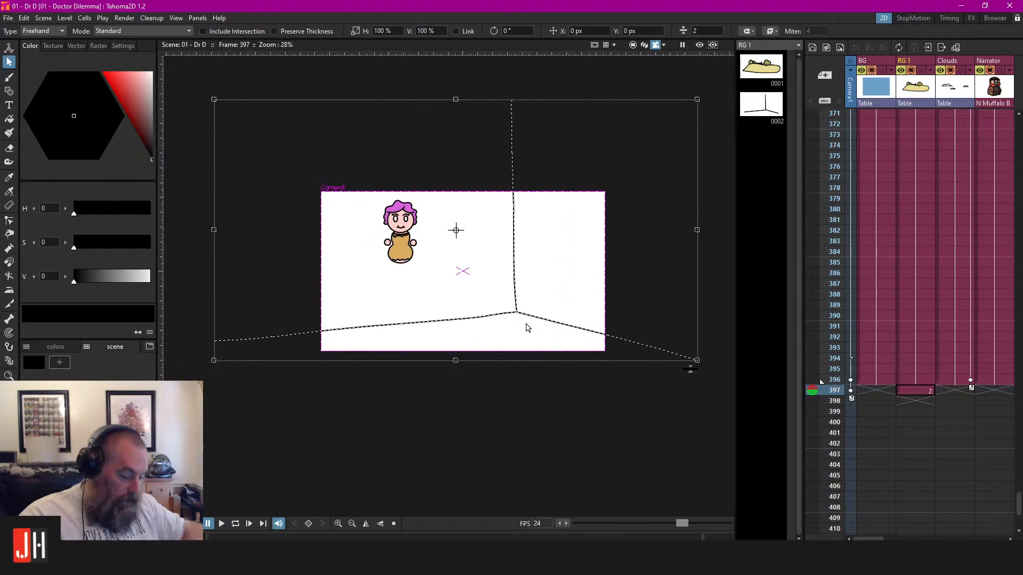
Paste a copy of the room corner lines into drawing 2 and move it -22.26 px, 22.26 px onto the originals
left_click(55, 347)
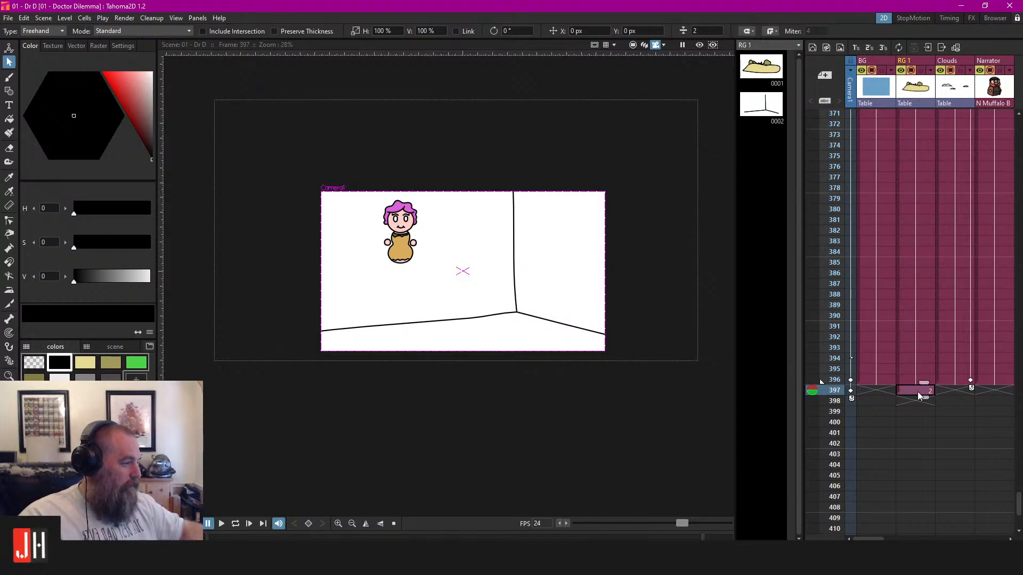
key("ctrl+a")
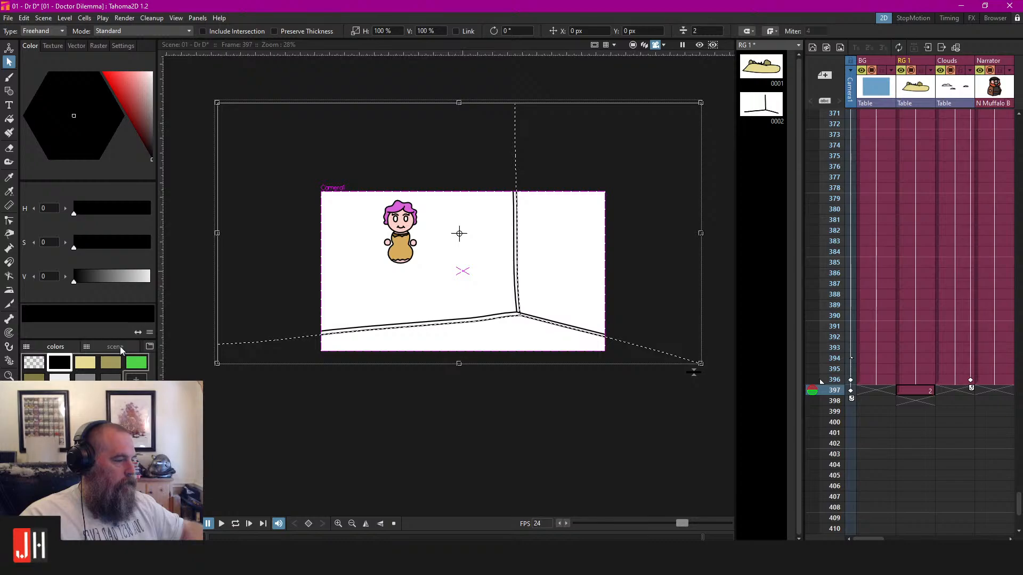
scroll(546, 349, "up", 2)
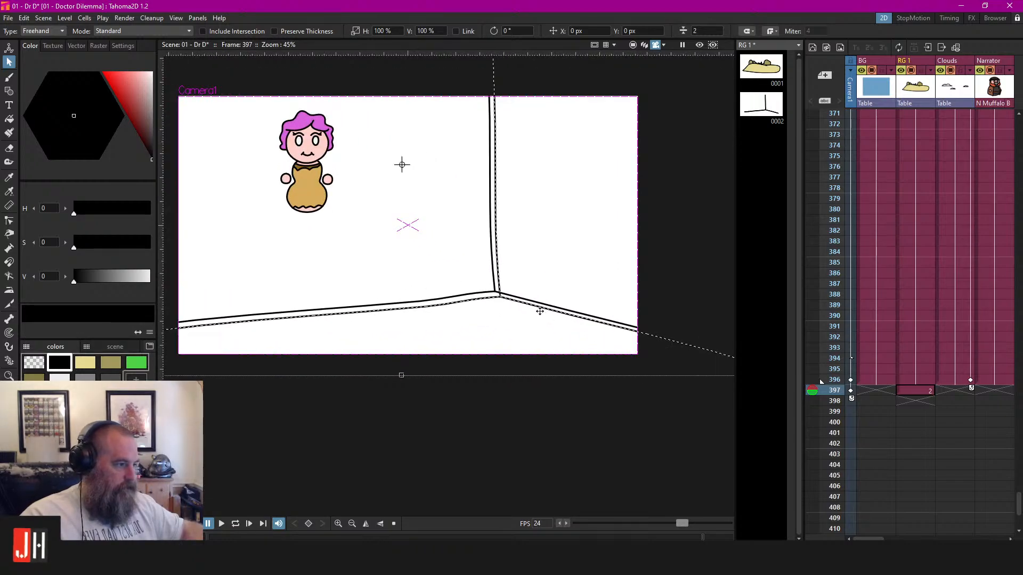
left_click_drag(539, 311, 533, 304)
scroll(515, 340, "down", 3)
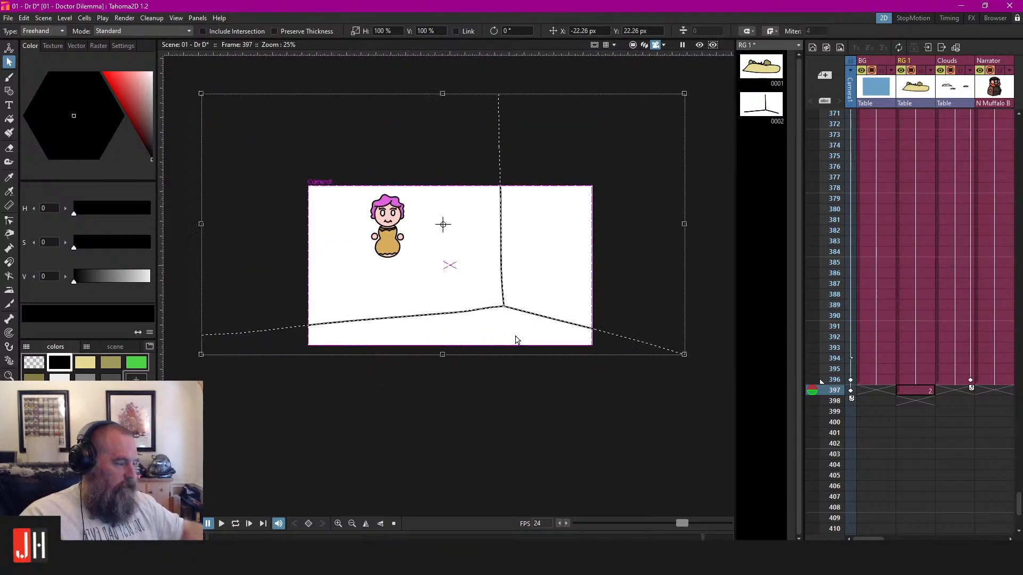
scroll(517, 339, "down", 3)
scroll(523, 335, "up", 2)
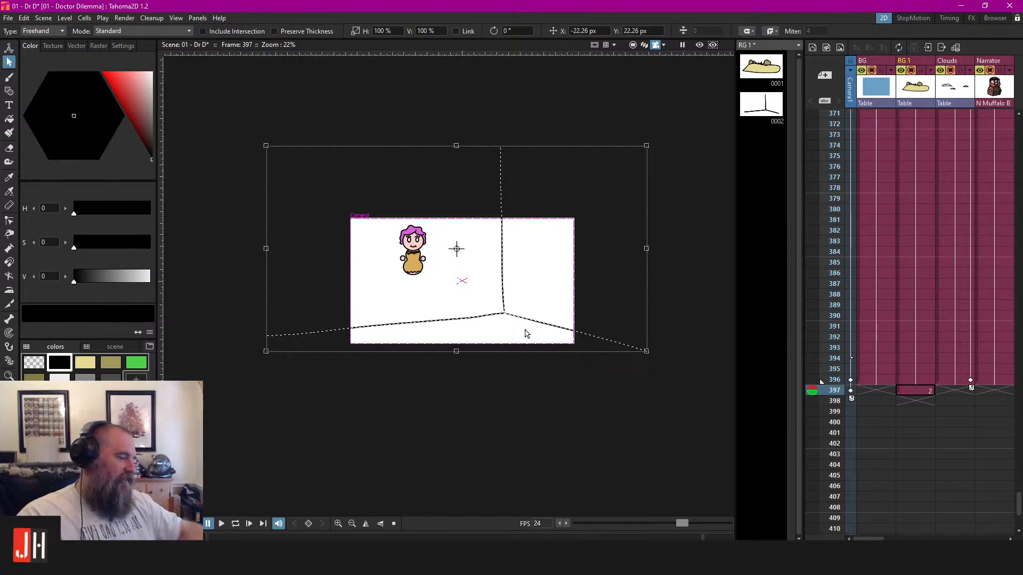
left_click(691, 270)
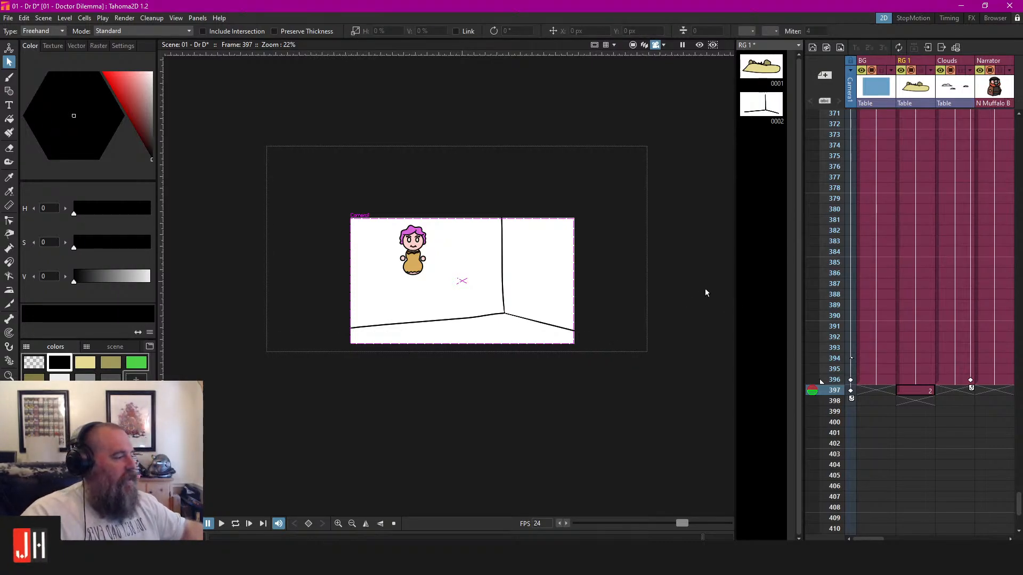
Try deleting the black style from the scene palette page, and undo the deletion and the extra paste
left_click(109, 346)
right_click(35, 362)
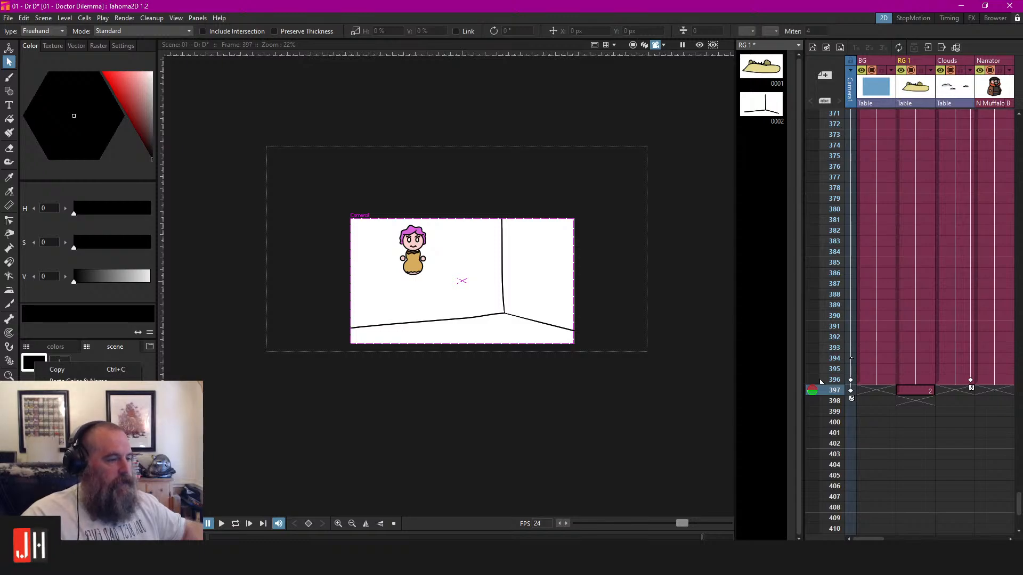
left_click(80, 393)
left_click(524, 290)
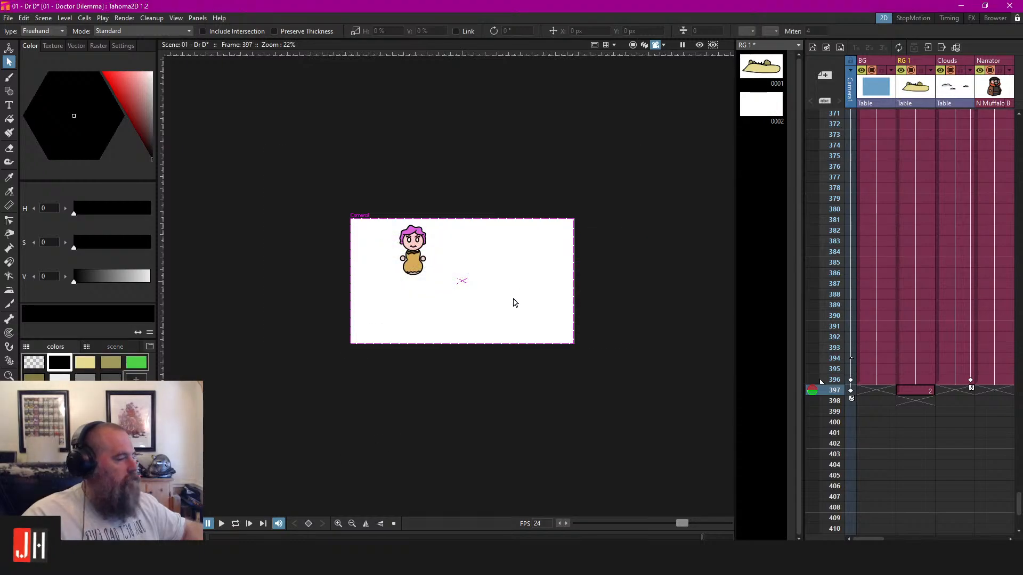
scroll(514, 302, "up", 5)
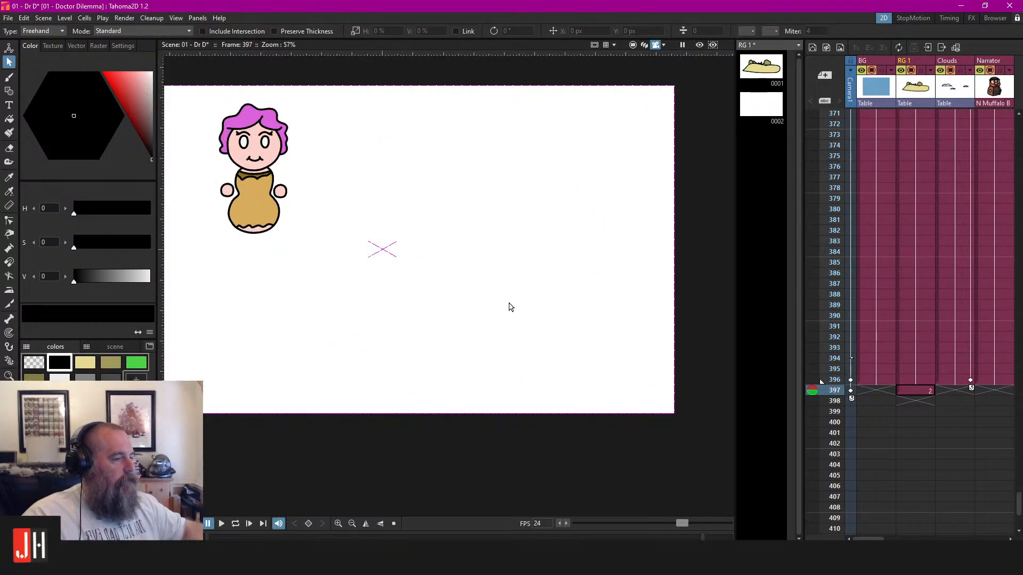
key("ctrl+z")
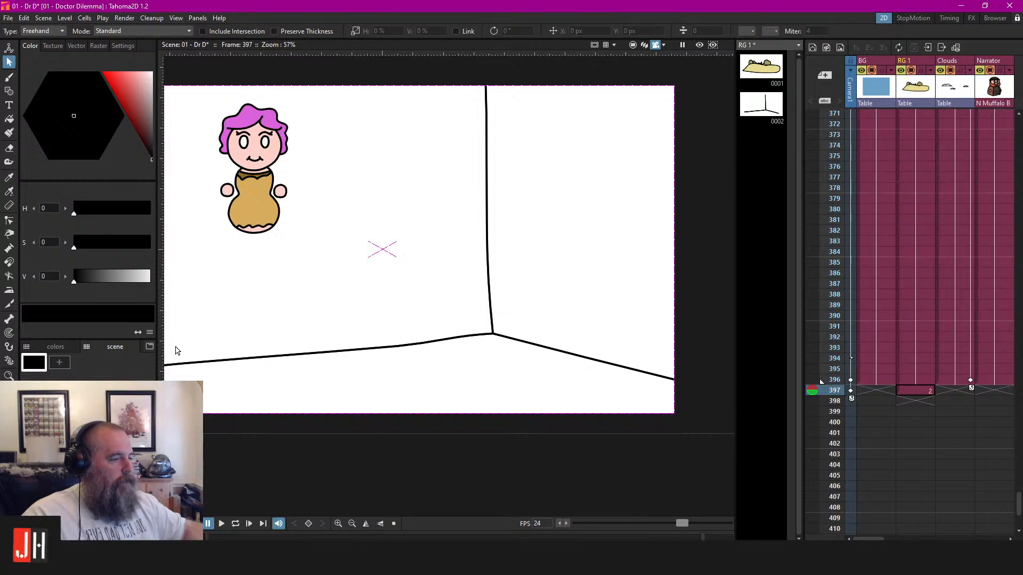
key("ctrl+v")
key("ctrl+z")
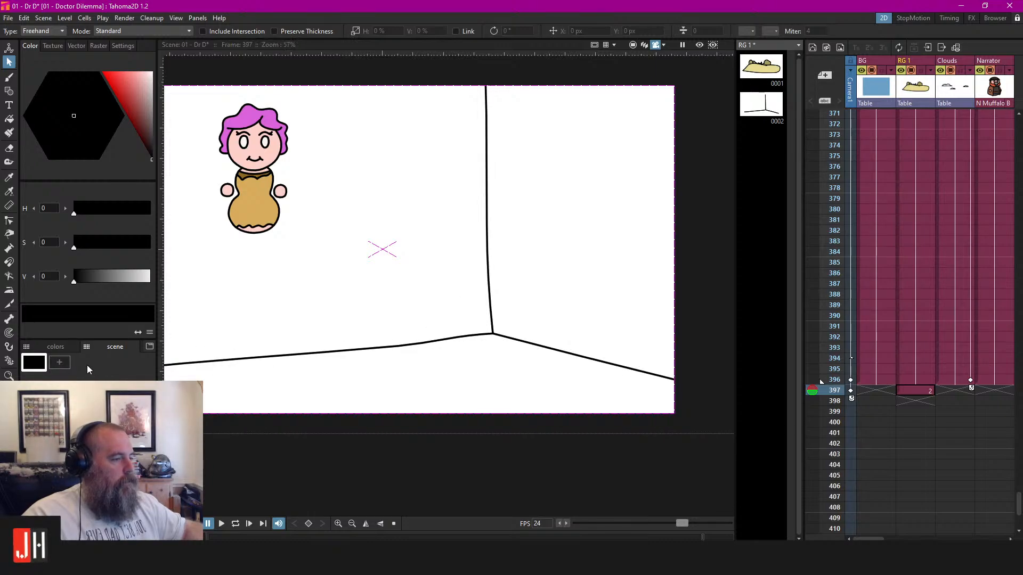
Select the wall line and both floor edges and assign them the black style from the colors page
left_click(59, 347)
left_click(480, 336)
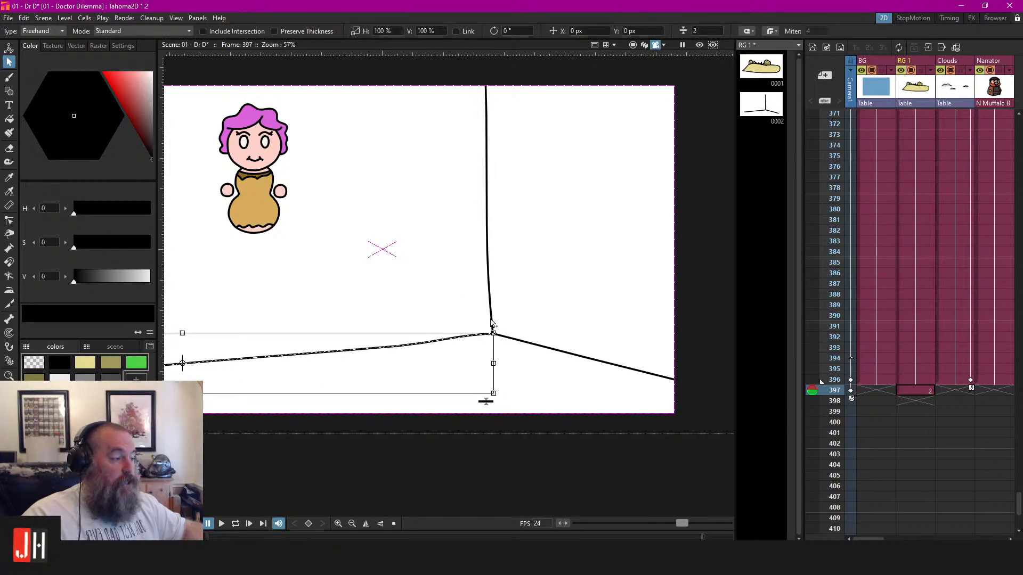
left_click(491, 321, "shift")
left_click(517, 340, "shift")
left_click(59, 363)
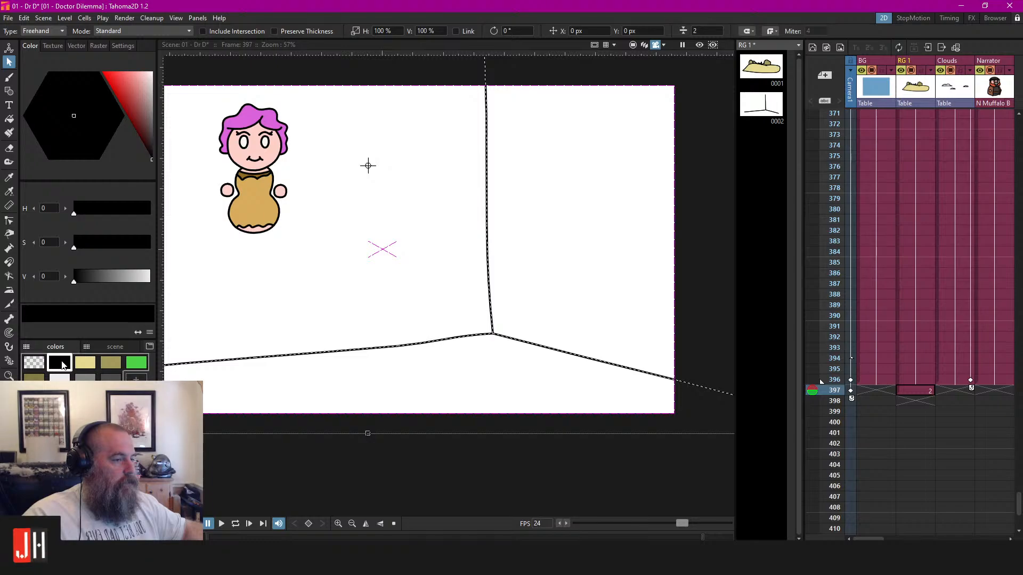
double_click(62, 364)
Display the alpha slider in the style editor for the black style
left_click(849, 164)
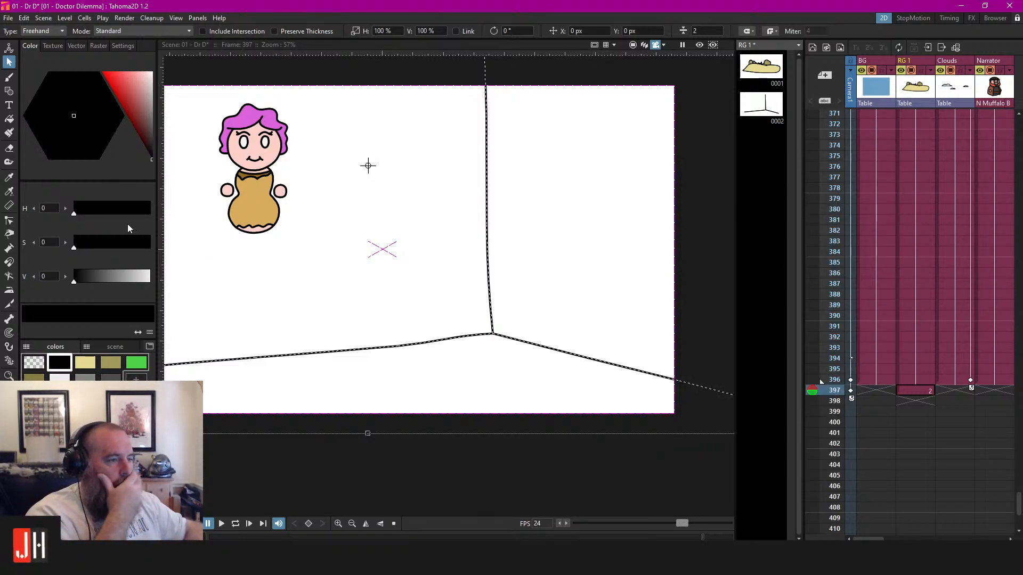
left_click(149, 332)
left_click(154, 358)
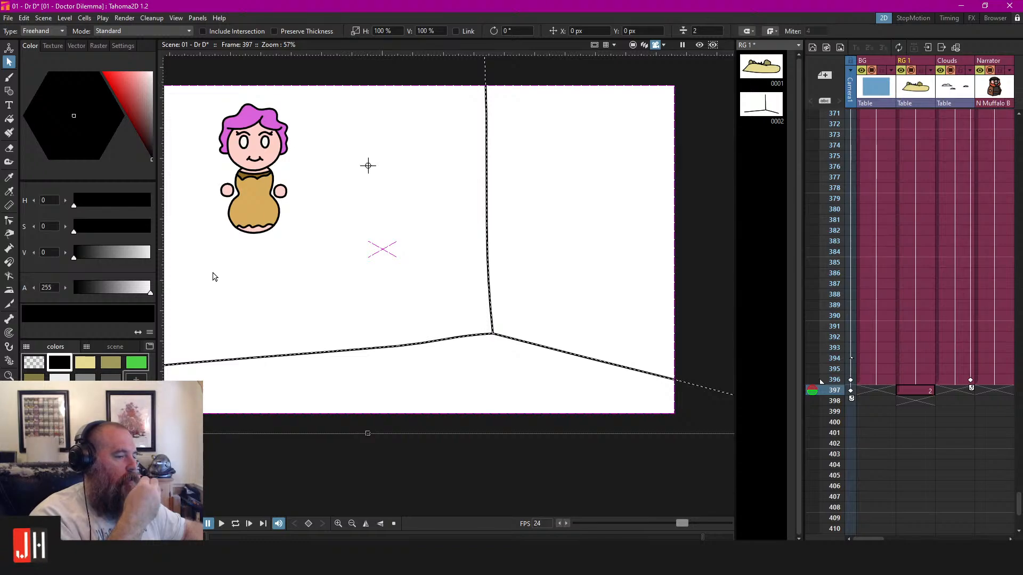
Reselect the three room corner lines, reapply the black style of the colors page, and clear the selection
left_click(462, 339)
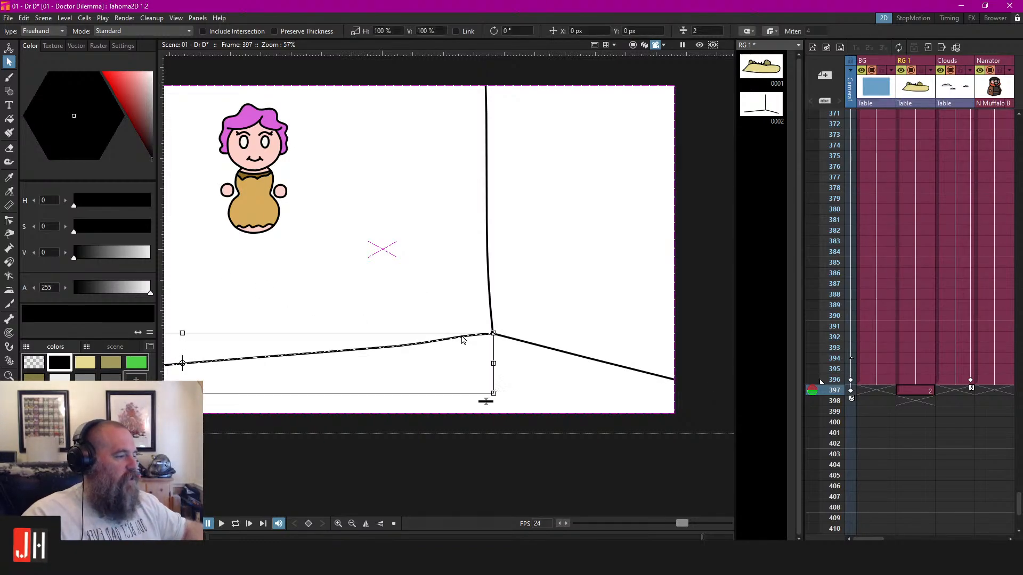
left_click(492, 318)
left_click(511, 338, "shift")
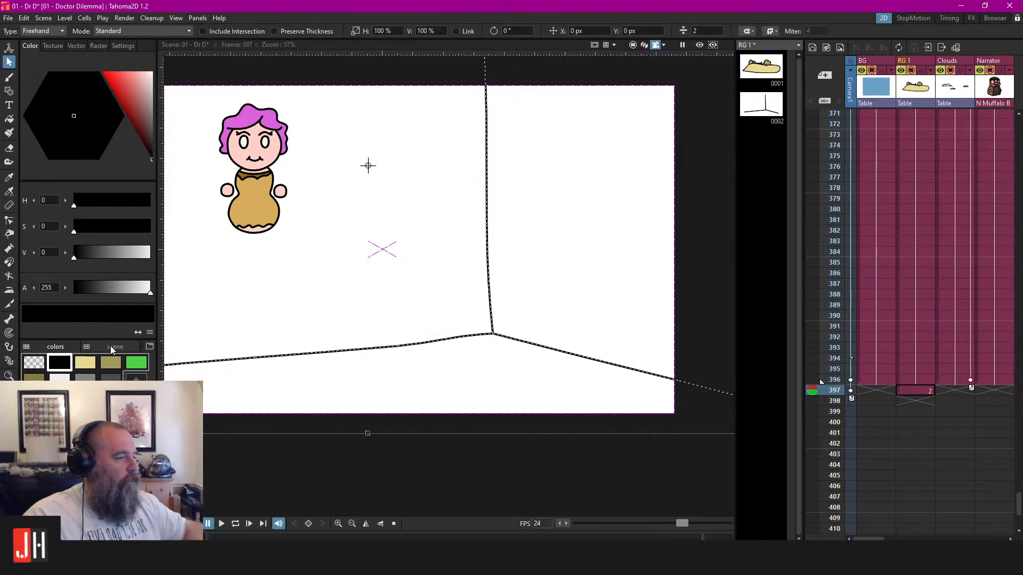
left_click(137, 363)
left_click(59, 362)
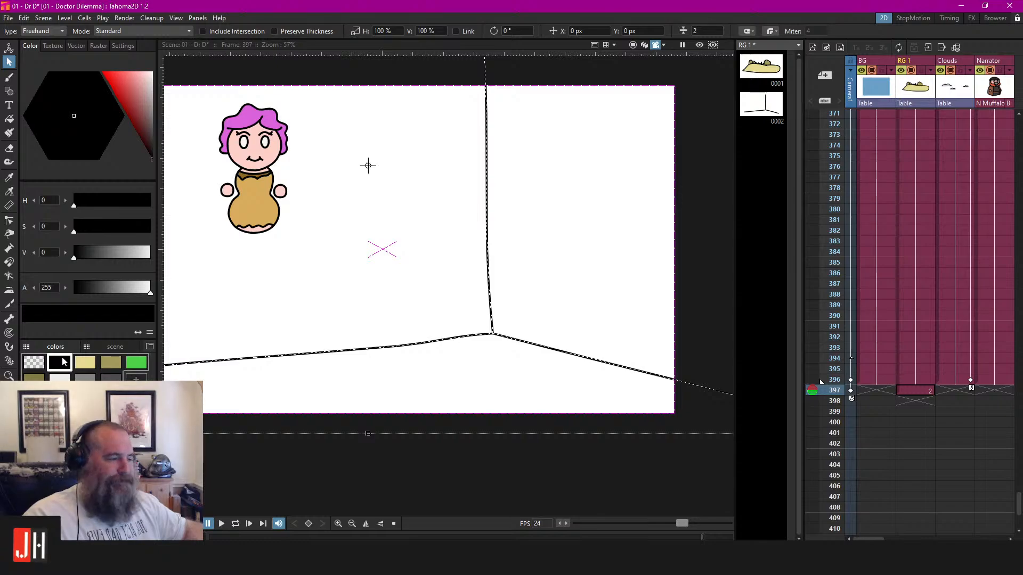
left_click(258, 331)
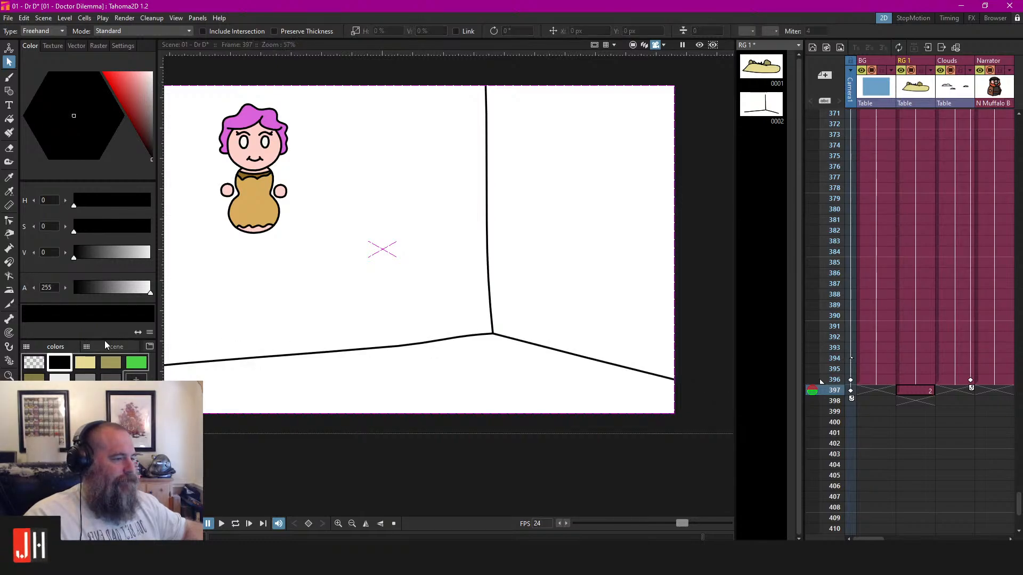
Delete the scene palette page together with its black style, and save the scene
left_click(113, 347)
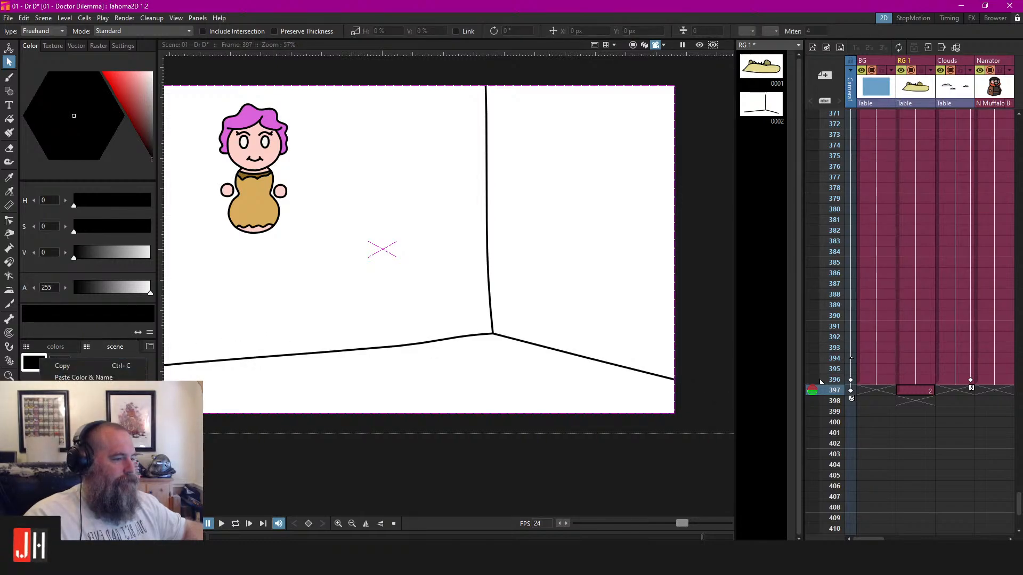
left_click(55, 347)
right_click(110, 346)
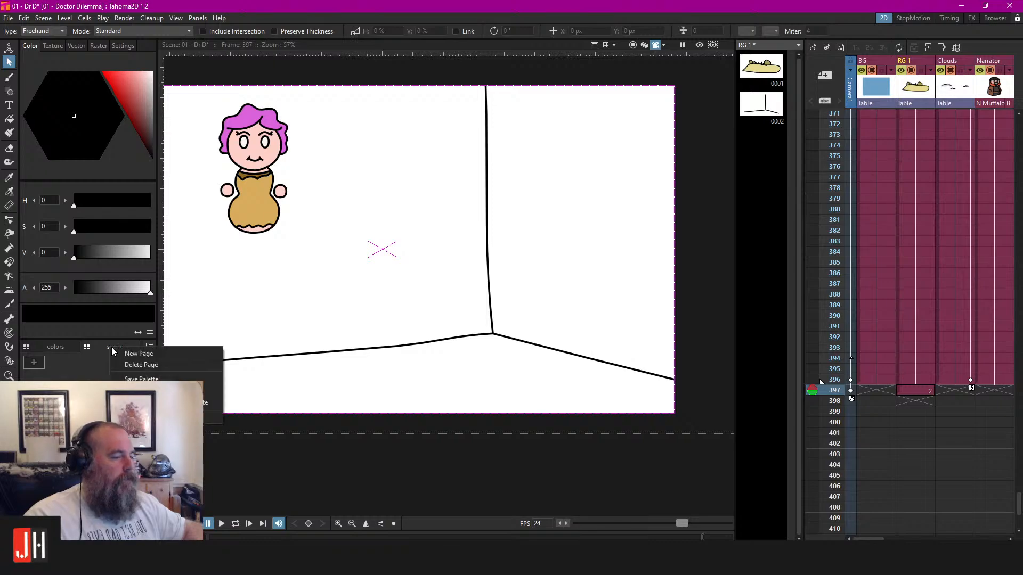
left_click(144, 369)
key("ctrl+s")
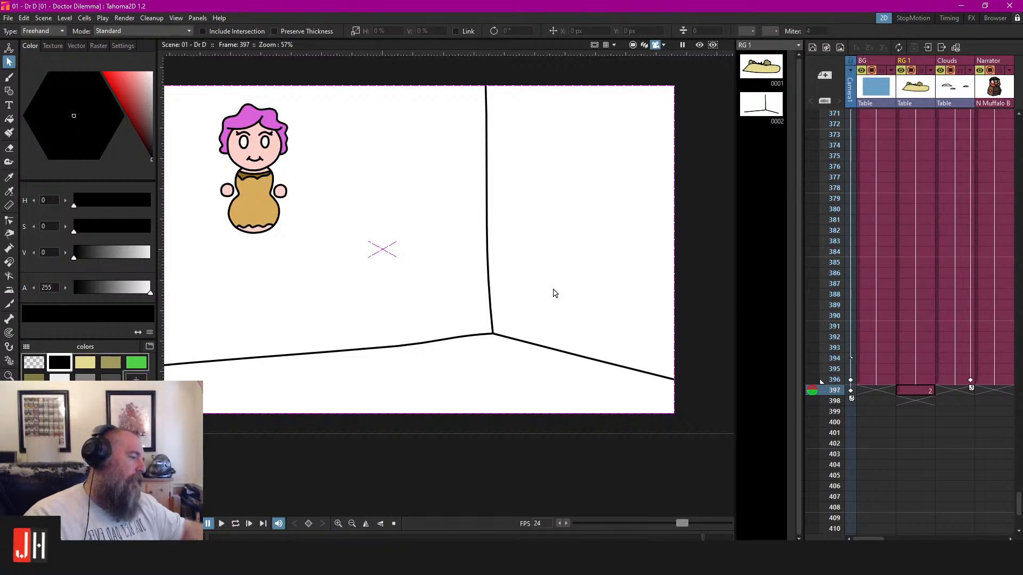
Try drawing a black arched doorway outline with the Brush on the left wall's floor edge, undoing each attempt
scroll(512, 275, "down", 3)
scroll(494, 272, "down", 2)
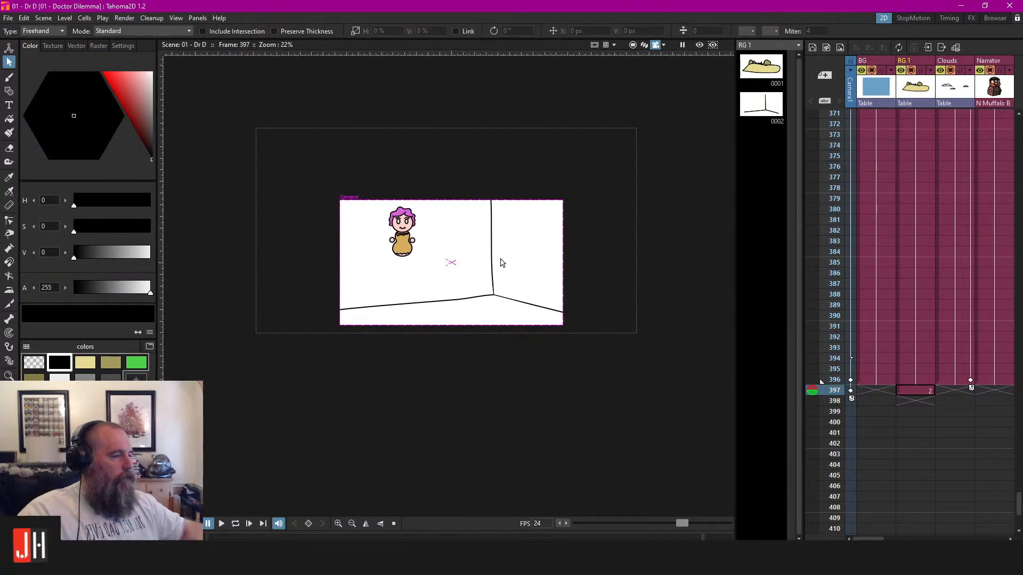
scroll(498, 262, "up", 1)
key("b")
scroll(297, 329, "up", 2)
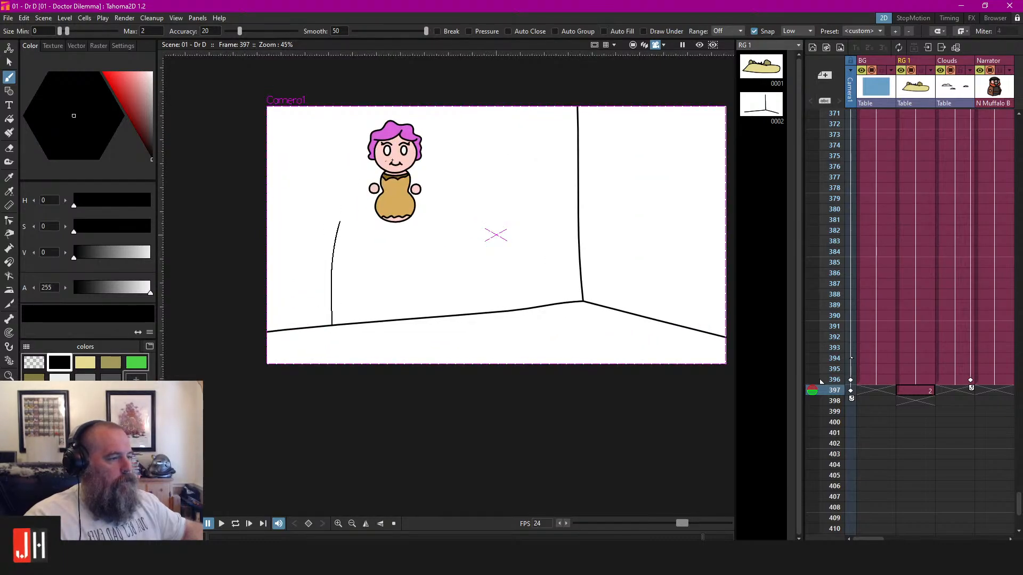
mouse_move(391, 161)
left_mouse_down()
mouse_move(434, 172)
mouse_move(469, 309)
left_mouse_up()
scroll(380, 310, "up", 2)
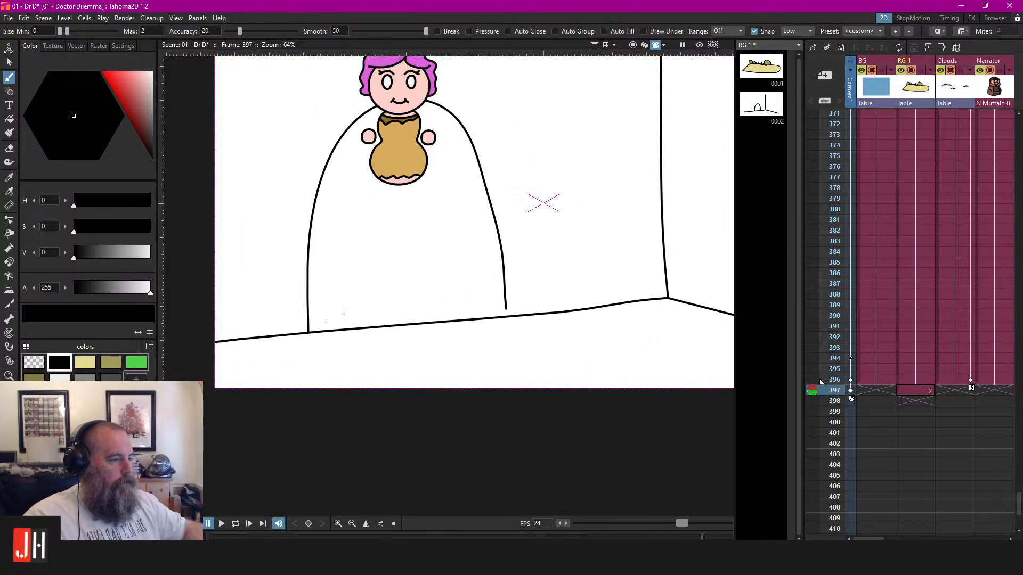
key("ctrl+z")
mouse_move(296, 331)
left_mouse_down()
mouse_move(329, 160)
mouse_move(442, 146)
mouse_move(482, 315)
left_mouse_up()
key("ctrl+z")
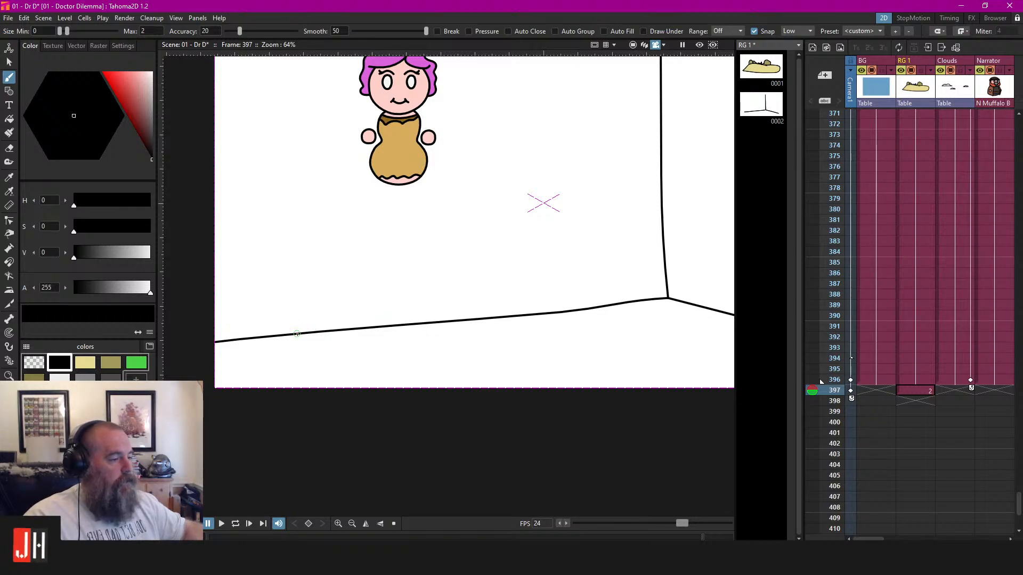
mouse_move(298, 333)
left_mouse_down()
mouse_move(296, 186)
mouse_move(458, 152)
mouse_move(497, 317)
left_mouse_up()
scroll(442, 302, "down", 2)
scroll(384, 237, "up", 1)
key("ctrl+z")
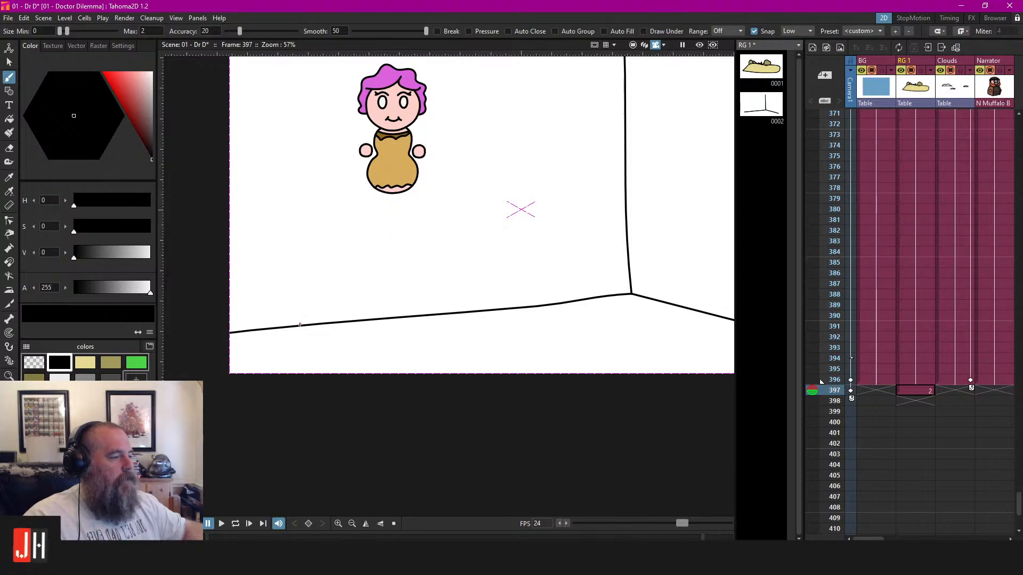
Retry the doorway arch with strokes starting closer to the room's left edge, undoing each stroke
mouse_move(334, 87)
left_mouse_down()
mouse_move(424, 85)
mouse_move(472, 132)
mouse_move(506, 311)
left_mouse_up()
key("ctrl+z")
mouse_move(283, 143)
left_mouse_down()
mouse_move(347, 94)
mouse_move(413, 131)
left_mouse_up()
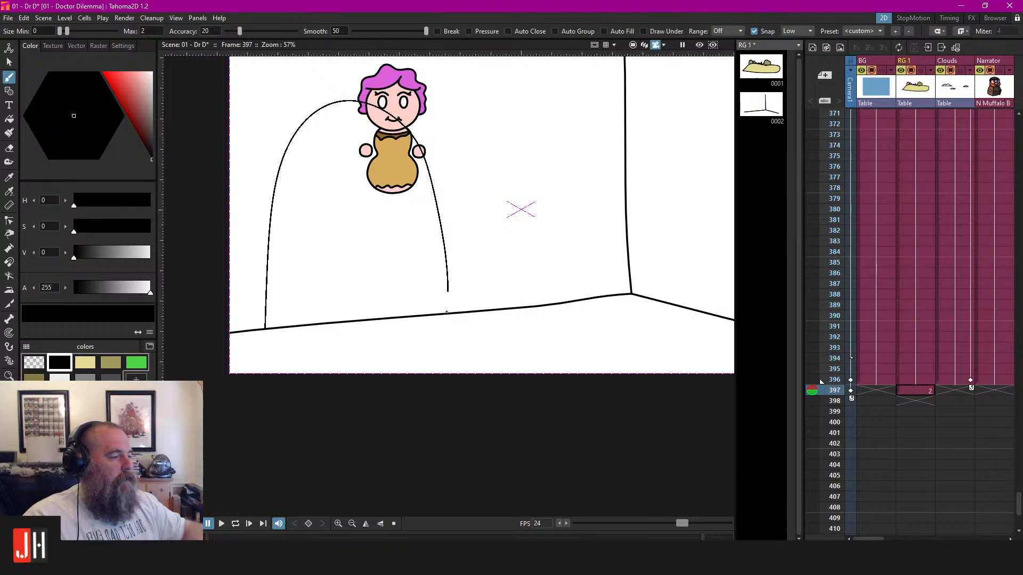
left_click_drag(446, 312, 447, 314)
scroll(381, 283, "up", 1)
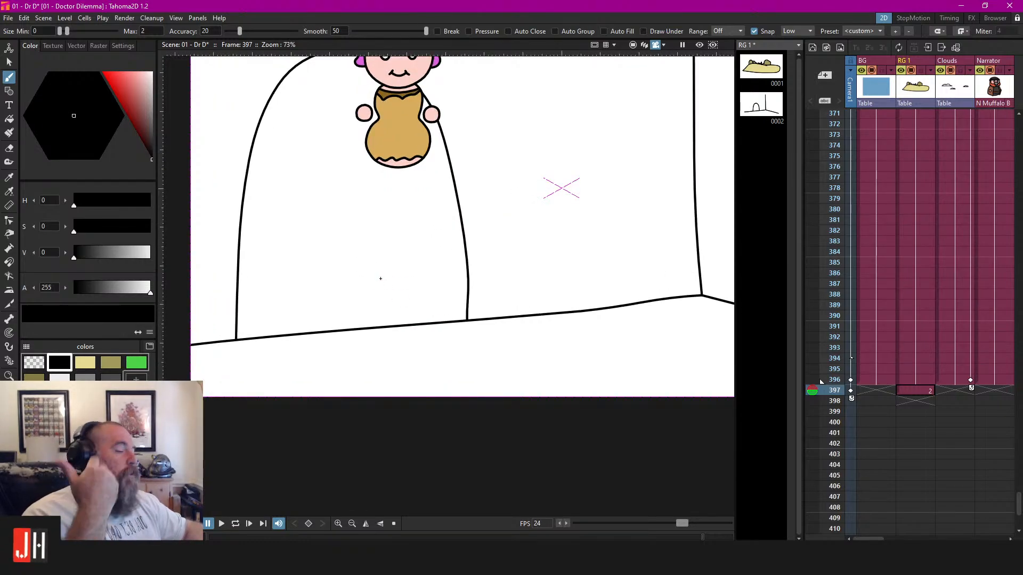
scroll(367, 257, "down", 1)
key("ctrl+z")
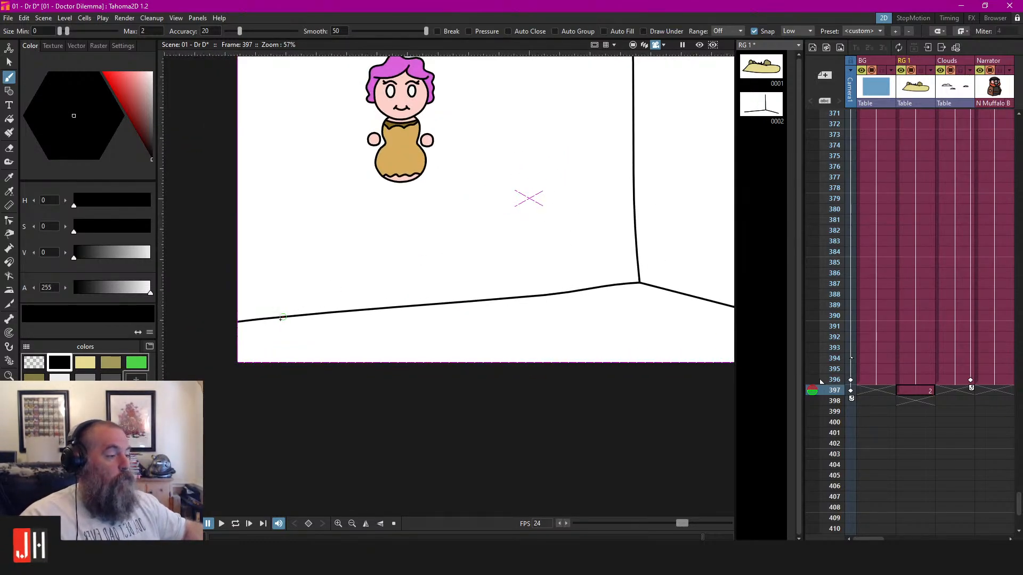
mouse_move(277, 308)
left_mouse_down()
mouse_move(274, 234)
mouse_move(383, 114)
left_mouse_up()
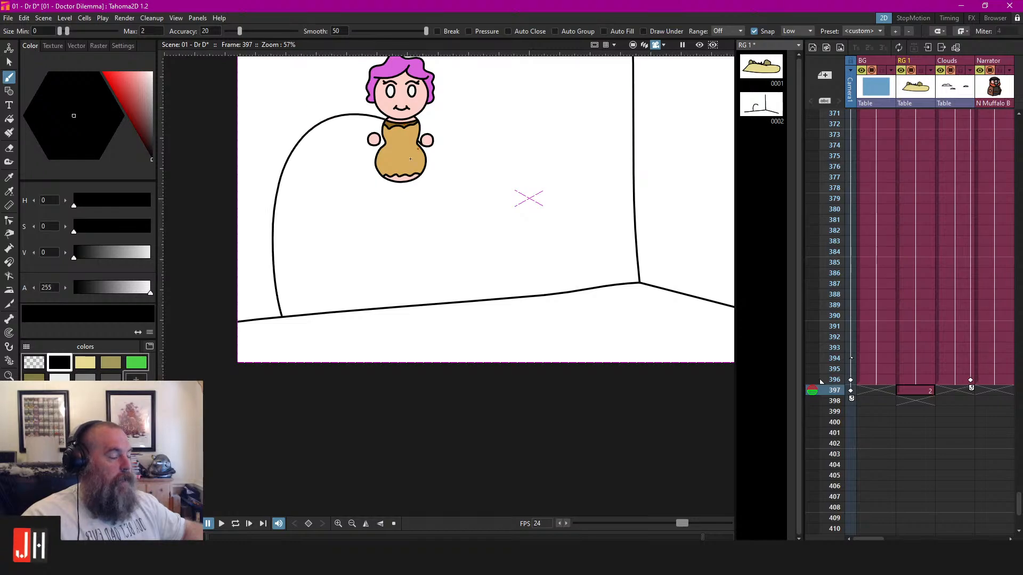
key("ctrl+z")
Draw an arched doorway outline on the left floor edge and an inner thickness line along its right side
mouse_move(282, 314)
left_mouse_down()
mouse_move(285, 181)
mouse_move(438, 209)
mouse_move(442, 293)
left_mouse_up()
scroll(409, 248, "up", 1)
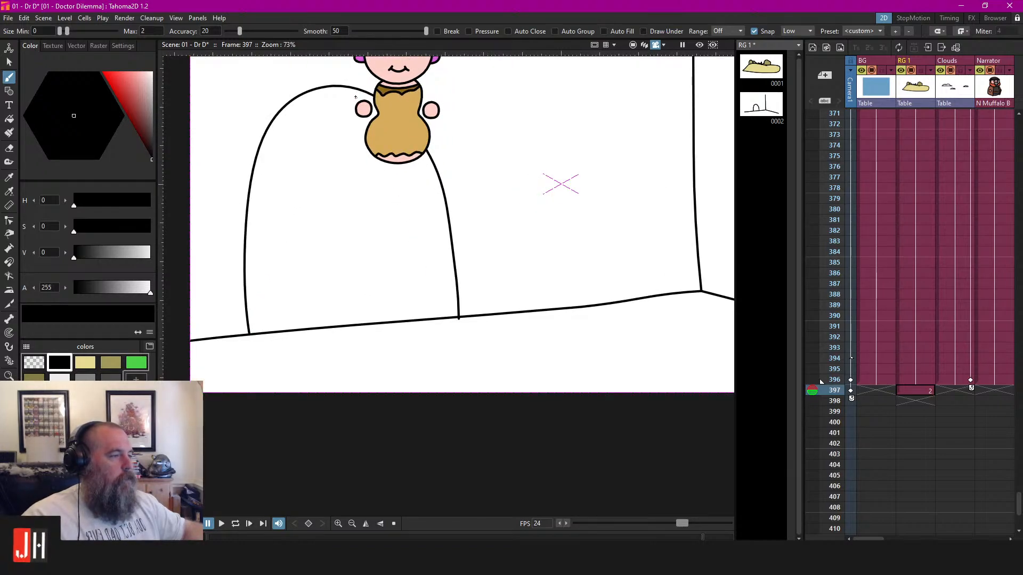
mouse_move(363, 91)
left_mouse_down()
mouse_move(432, 203)
mouse_move(441, 319)
left_mouse_up()
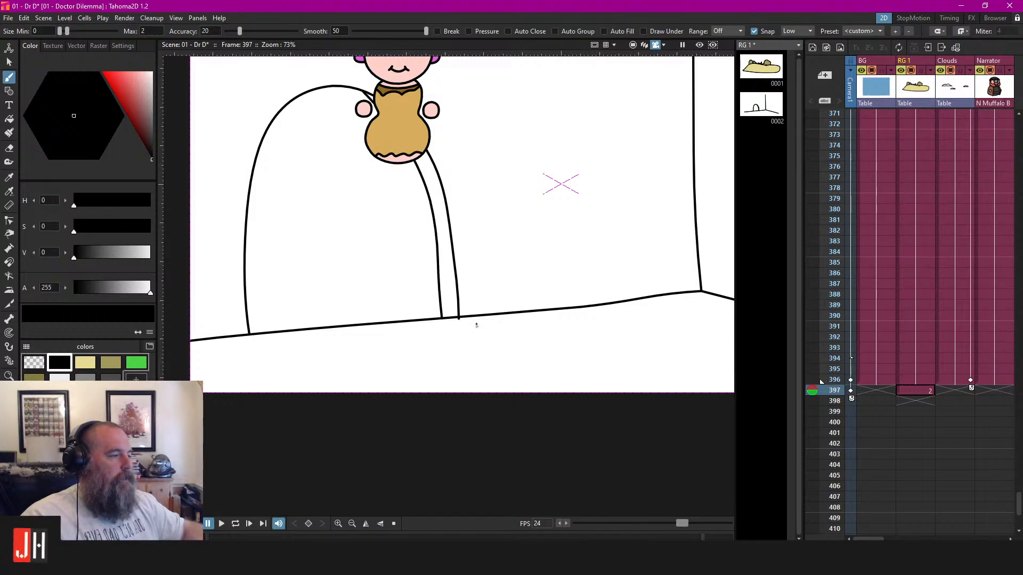
Erase the end of the arch's right side that overshoots the floor edge
scroll(462, 335, "up", 5)
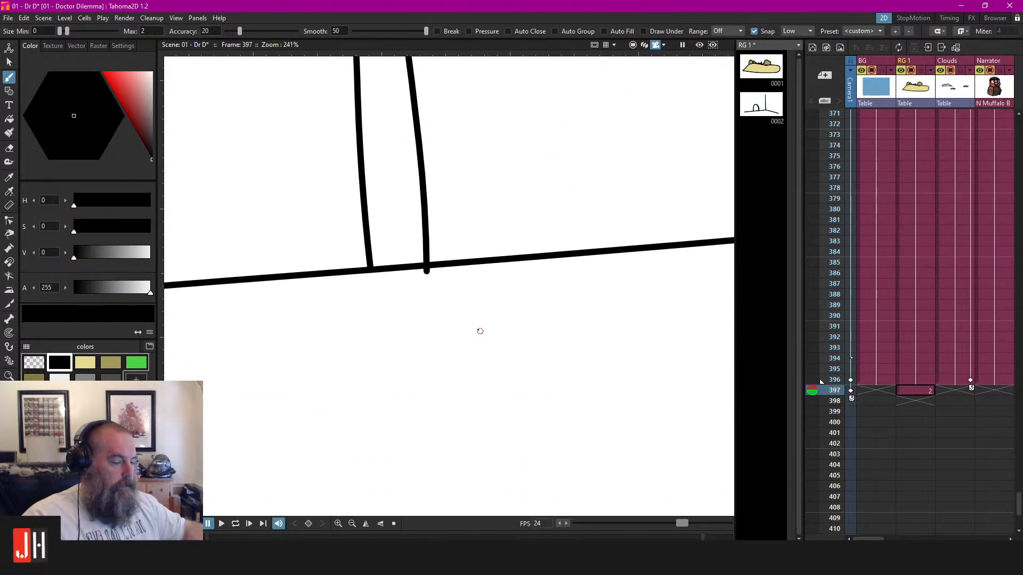
key("a")
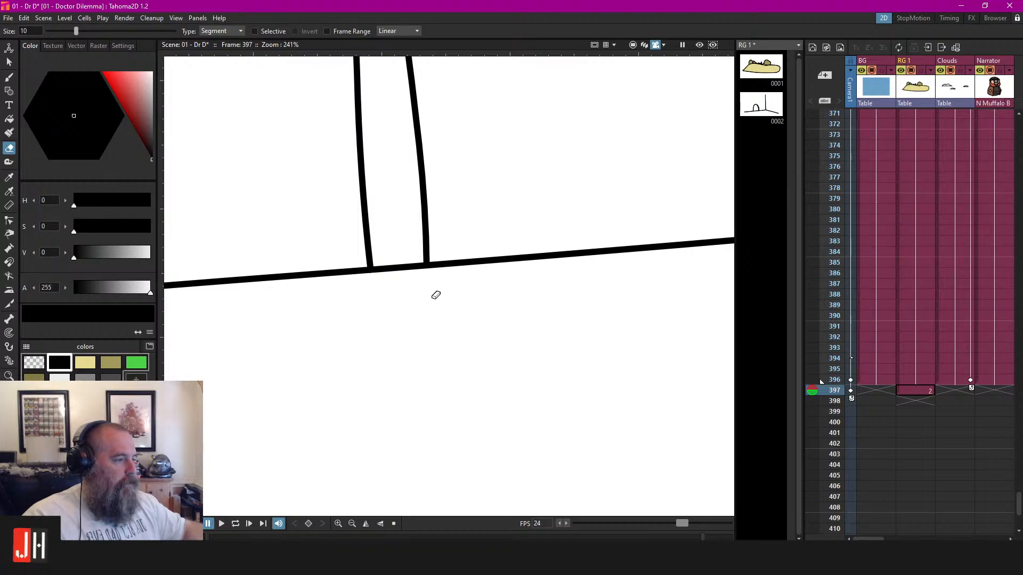
scroll(434, 296, "down", 7)
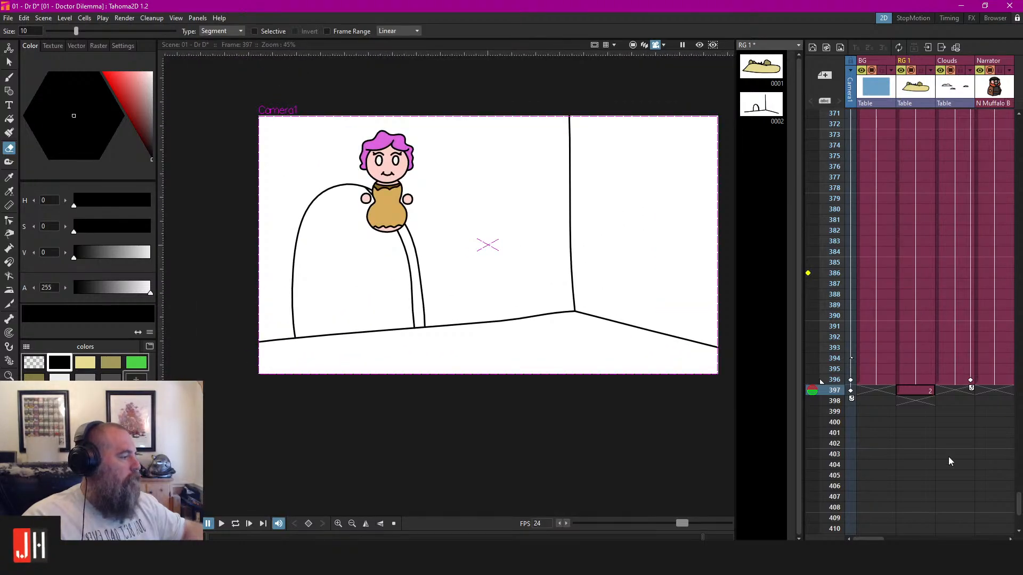
Move the whole Char 2 drawing at frame 397 down and to the right, clear of the doorway arch
left_click_drag(870, 538, 984, 529)
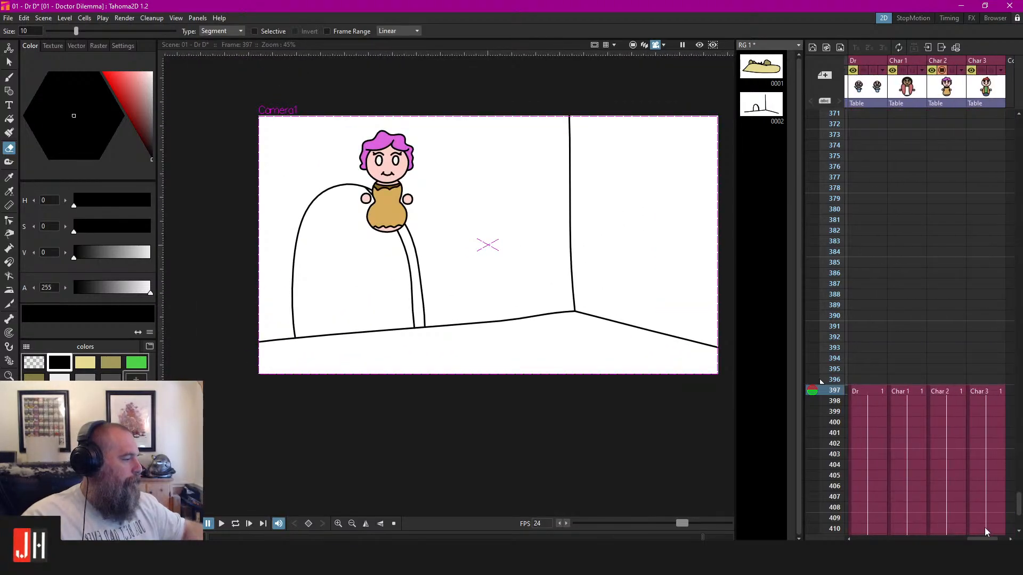
left_click(942, 391)
key("s")
key("ctrl+a")
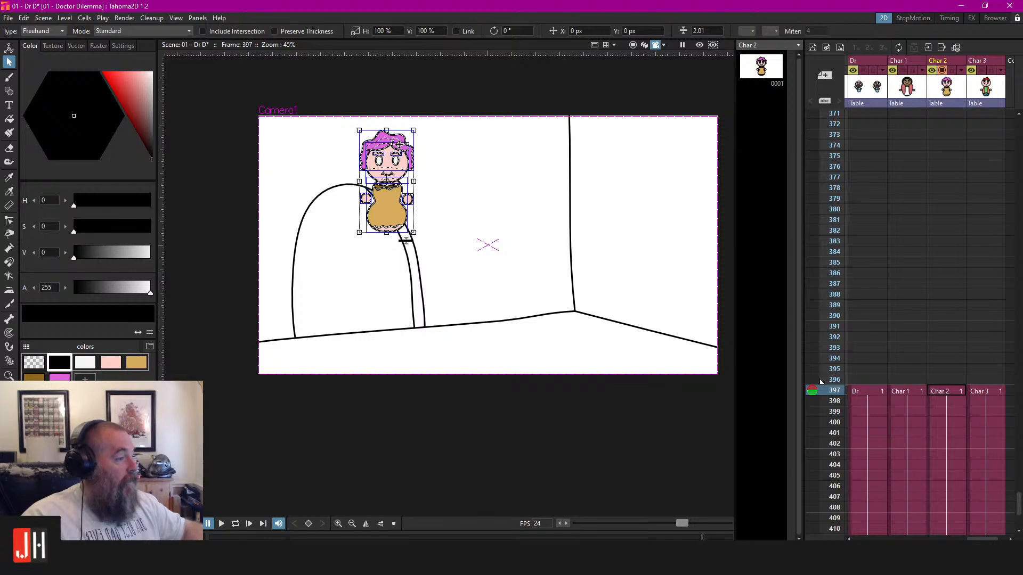
left_click_drag(399, 144, 518, 282)
left_click(468, 199)
Return to the RG 1 drawing at frame 397 with the Selection tool
scroll(395, 225, "up", 3)
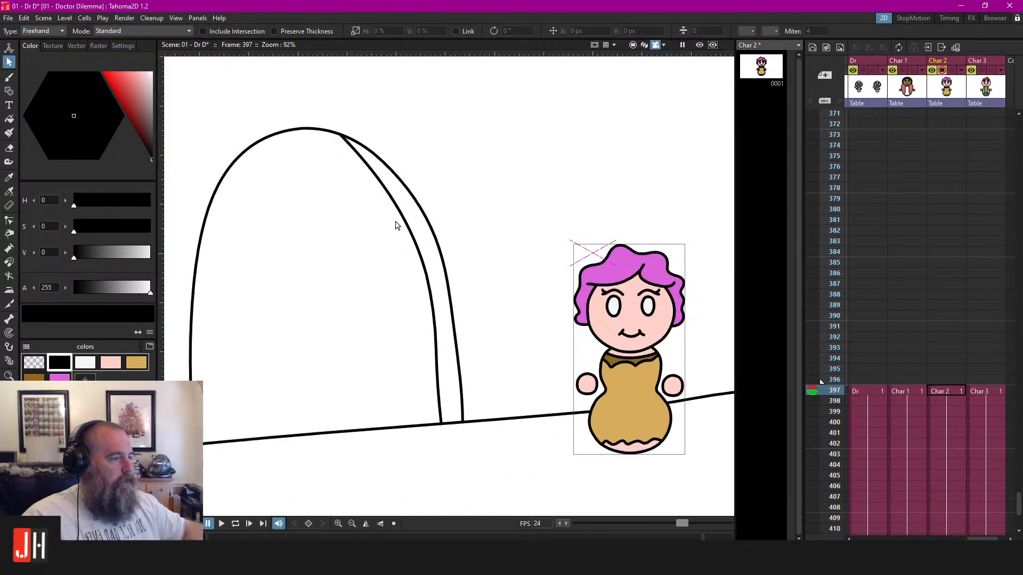
scroll(395, 225, "up", 1)
key("c")
key("s")
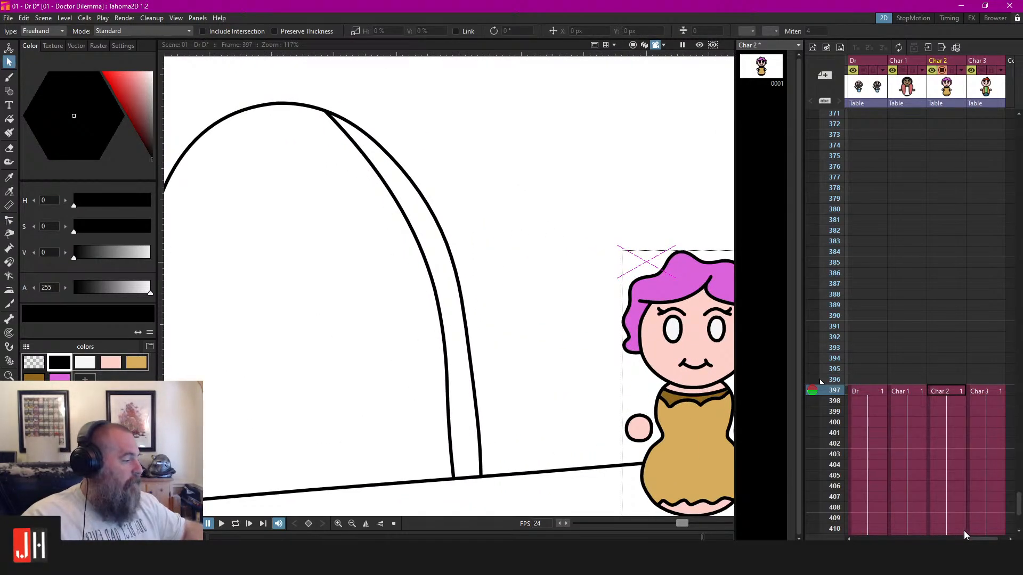
left_click_drag(971, 539, 868, 538)
left_click(911, 391)
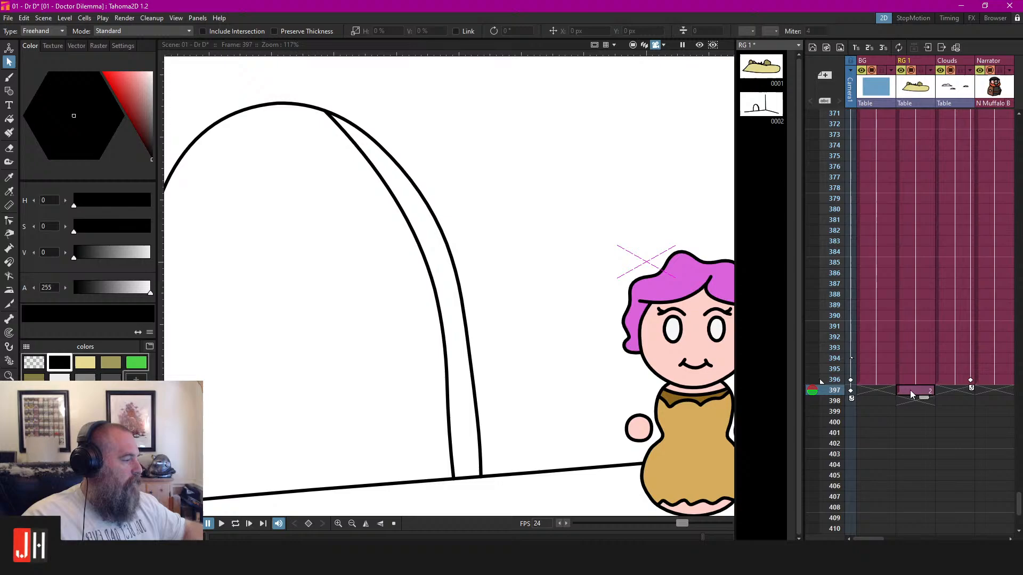
Delete the inner thickness line of the doorway arch
left_click(435, 284)
key("Delete")
scroll(499, 242, "down", 2)
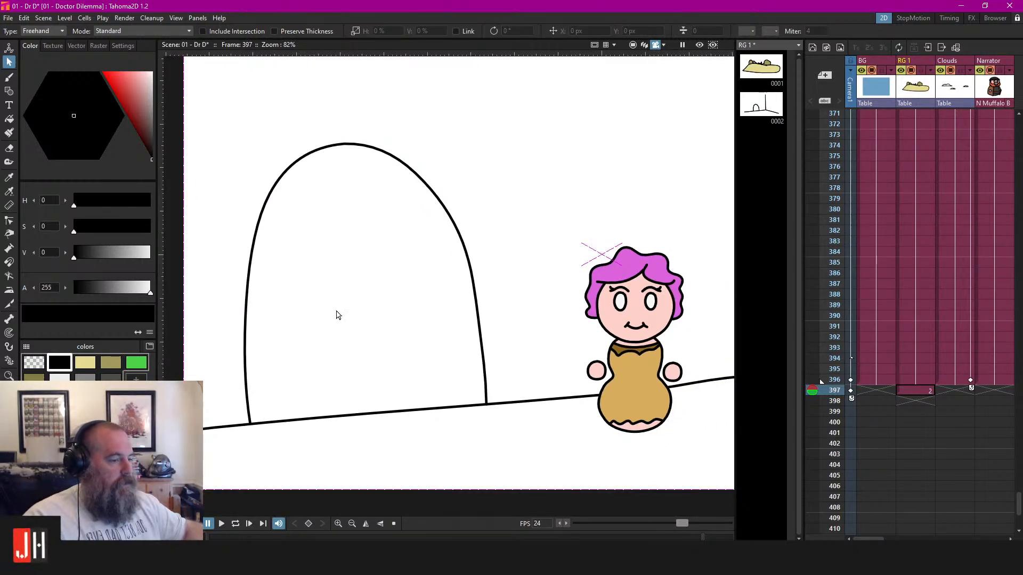
Try a new inner thickness line from the arch's upper right down to the floor edge, and undo it
key("b")
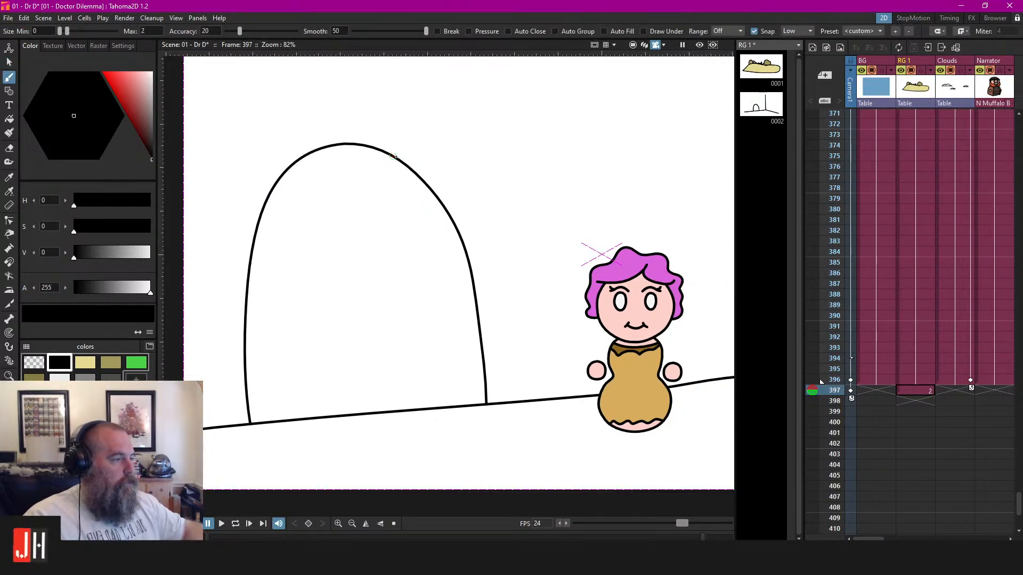
mouse_move(394, 157)
left_mouse_down()
mouse_move(426, 197)
mouse_move(456, 290)
mouse_move(467, 446)
mouse_move(463, 413)
left_mouse_up()
key("e")
scroll(495, 405, "down", 3)
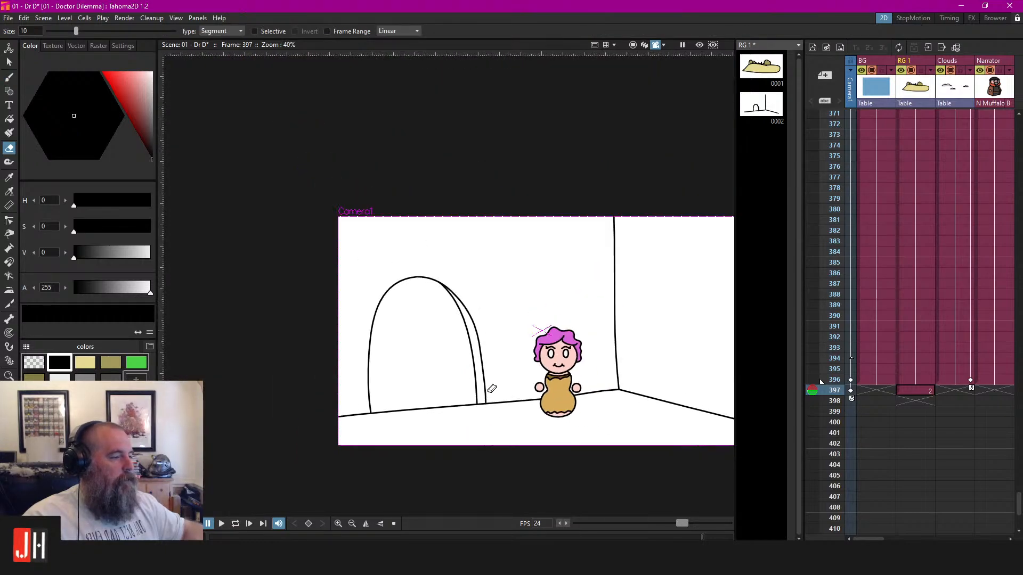
scroll(491, 357, "up", 2)
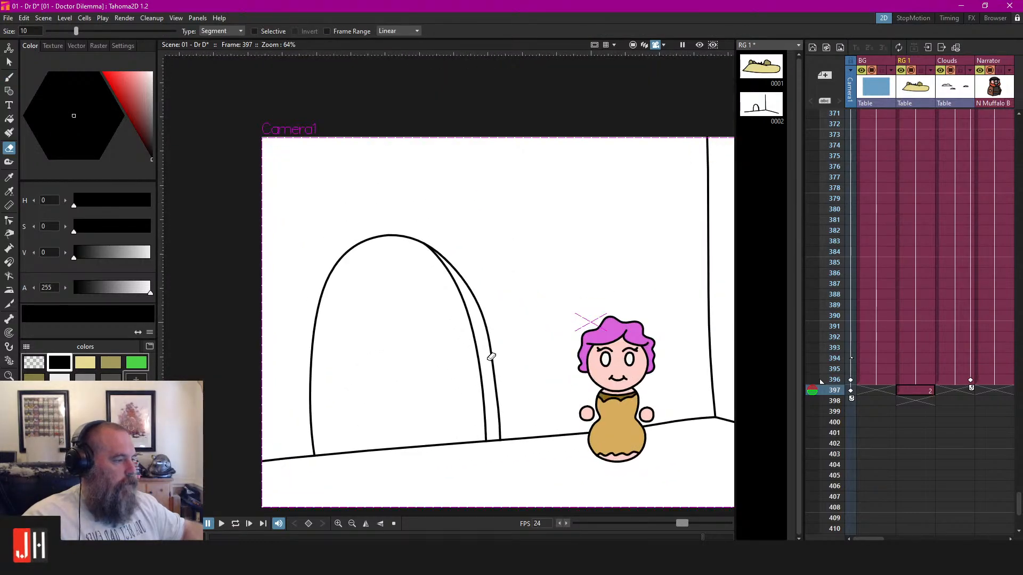
key("ctrl+z")
Delete the doorway arch outline from the left wall
left_click(491, 357)
key("s")
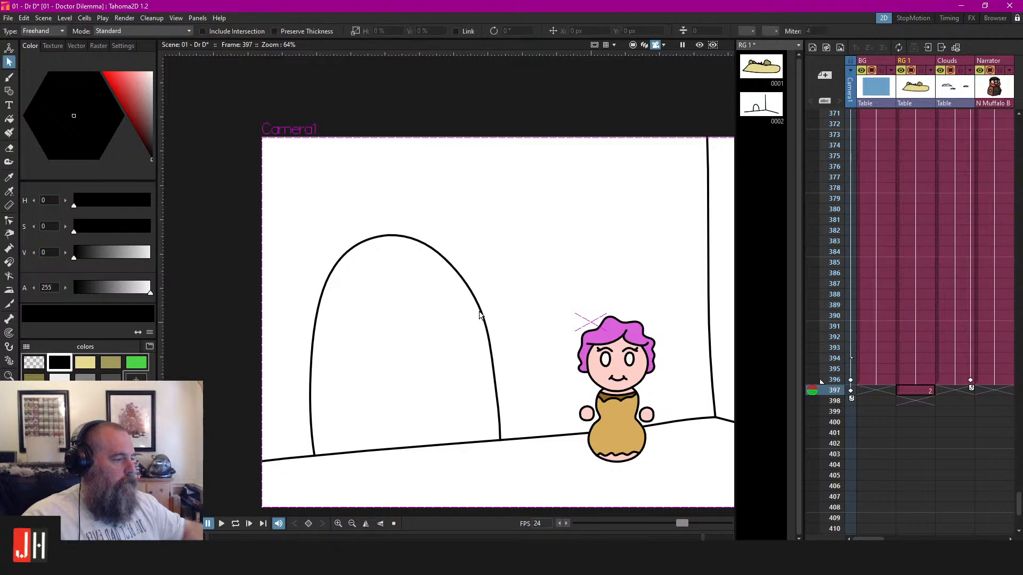
left_click(491, 357)
key("Delete")
Try two new freehand arch outlines for the doorway on the empty left wall, undoing both
key("b")
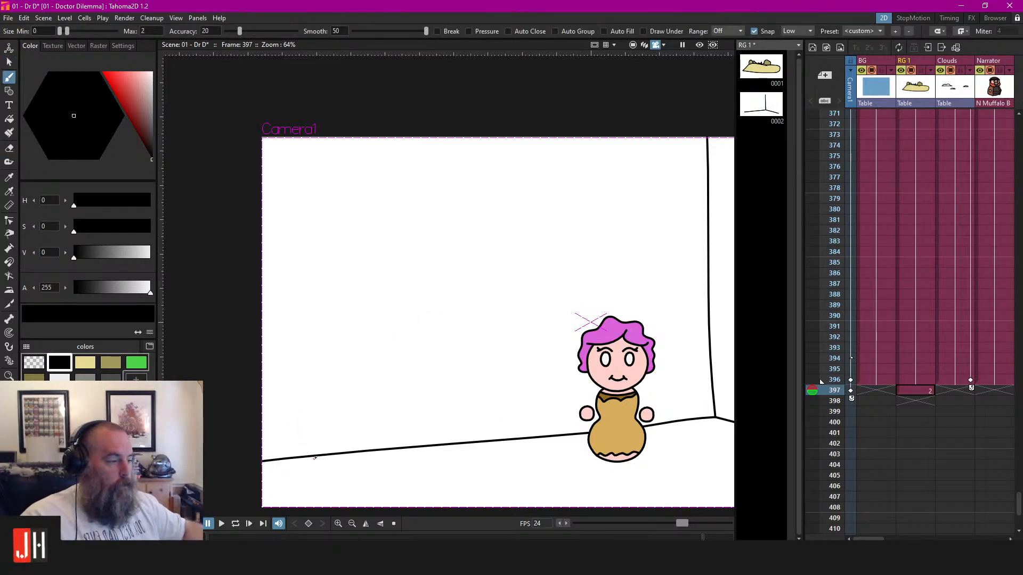
mouse_move(319, 318)
left_mouse_down()
mouse_move(317, 262)
mouse_move(443, 263)
mouse_move(478, 442)
left_mouse_up()
scroll(475, 426, "down", 2)
key("ctrl+z")
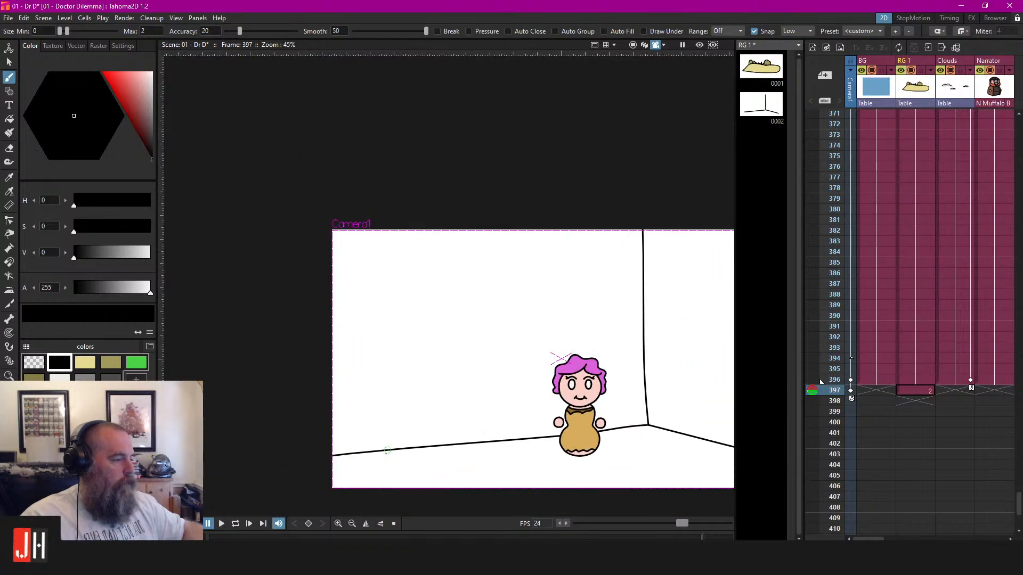
mouse_move(371, 445)
left_mouse_down()
mouse_move(422, 302)
mouse_move(468, 346)
mouse_move(486, 449)
left_mouse_up()
key("ctrl+z")
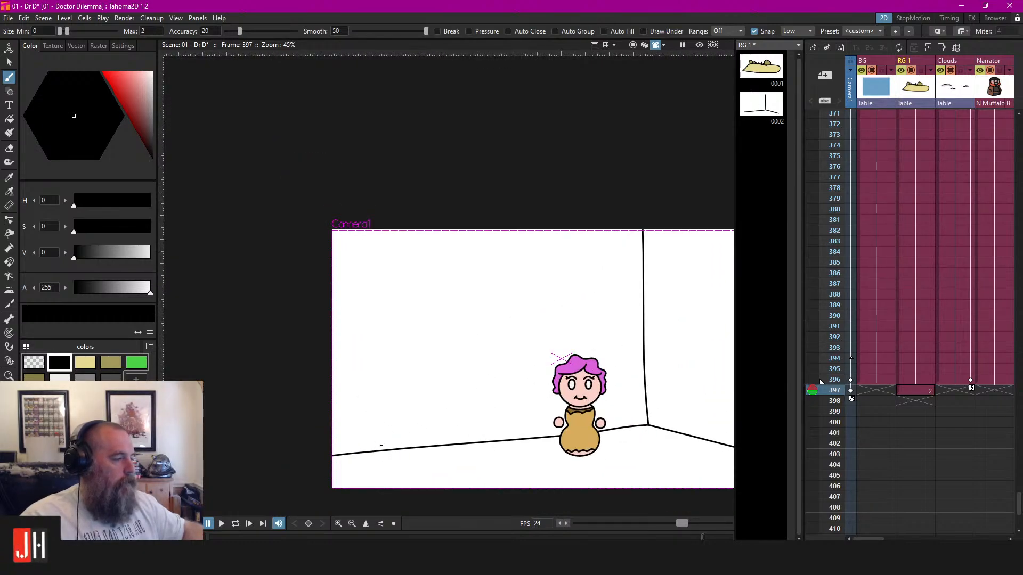
Draw a tall, narrow arched doorway outline on the left wall with both ends on the floor edge
mouse_move(363, 451)
left_mouse_down()
mouse_move(411, 290)
mouse_move(466, 369)
mouse_move(472, 458)
mouse_move(535, 441)
left_mouse_up()
scroll(476, 449, "up", 4)
key("a")
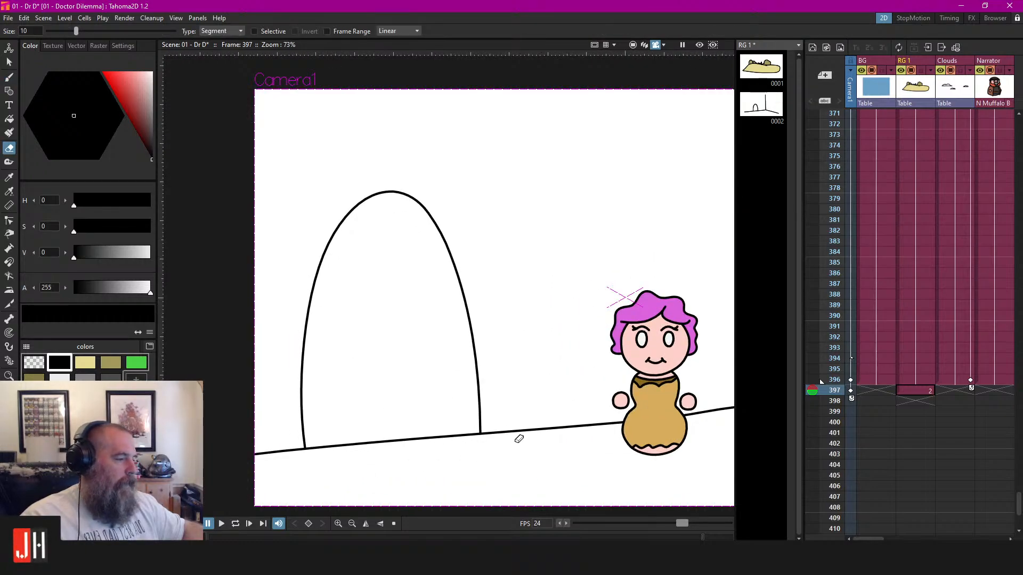
Draw the doorway's inner thickness line from near the arch's peak down past the floor edge, replacing a first attempt
key("b")
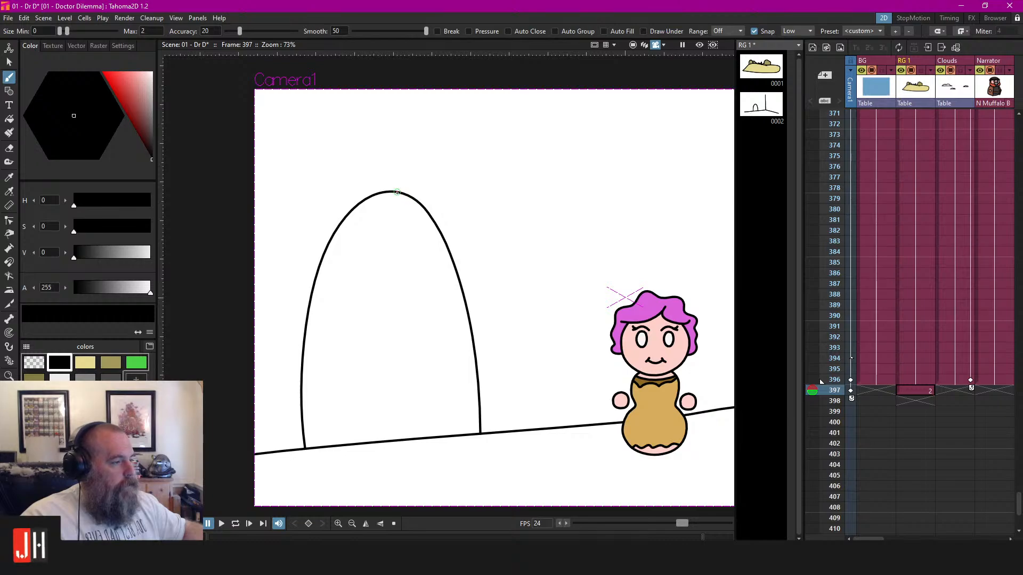
left_click_drag(441, 258, 479, 489)
key("ctrl+z")
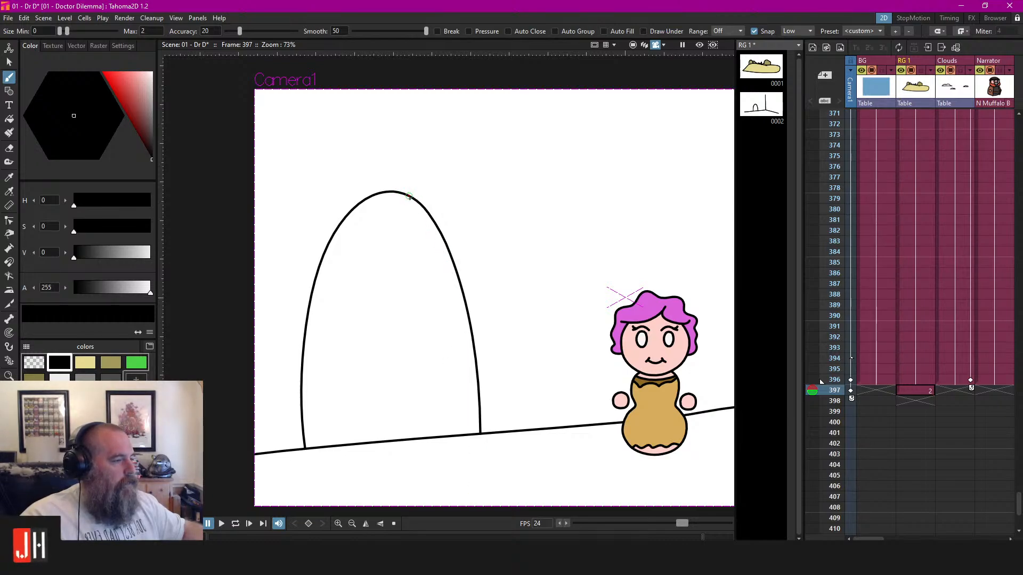
mouse_move(408, 196)
left_mouse_down()
mouse_move(441, 258)
mouse_move(468, 365)
mouse_move(471, 485)
left_mouse_up()
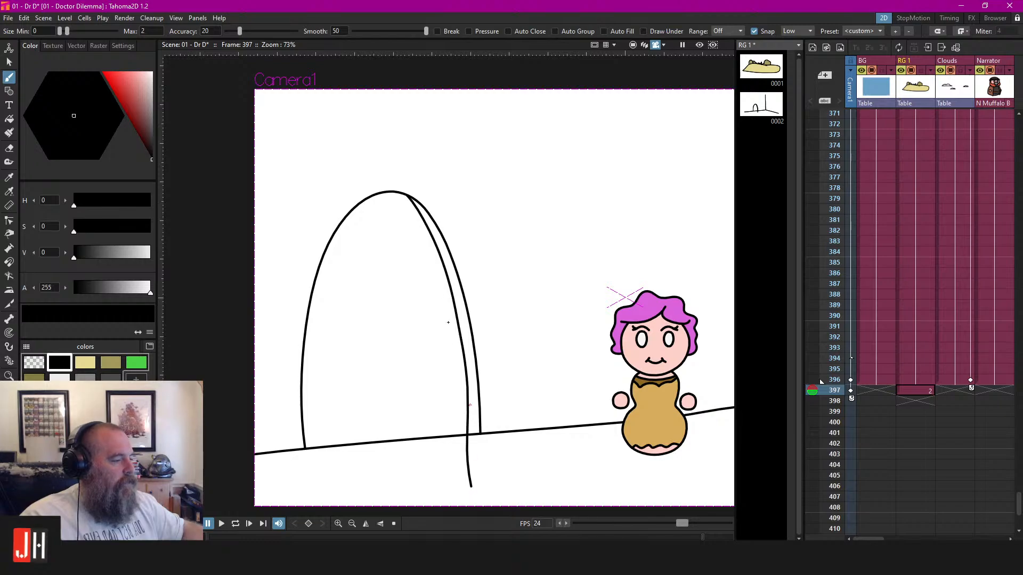
Undo the arch's inner stroke and try redrawing the curve with its overhang below the floor line erased
key("ctrl+z")
left_click_drag(434, 258, 467, 482)
key("a")
left_click(463, 458)
key("ctrl+z")
scroll(489, 429, "down", 3)
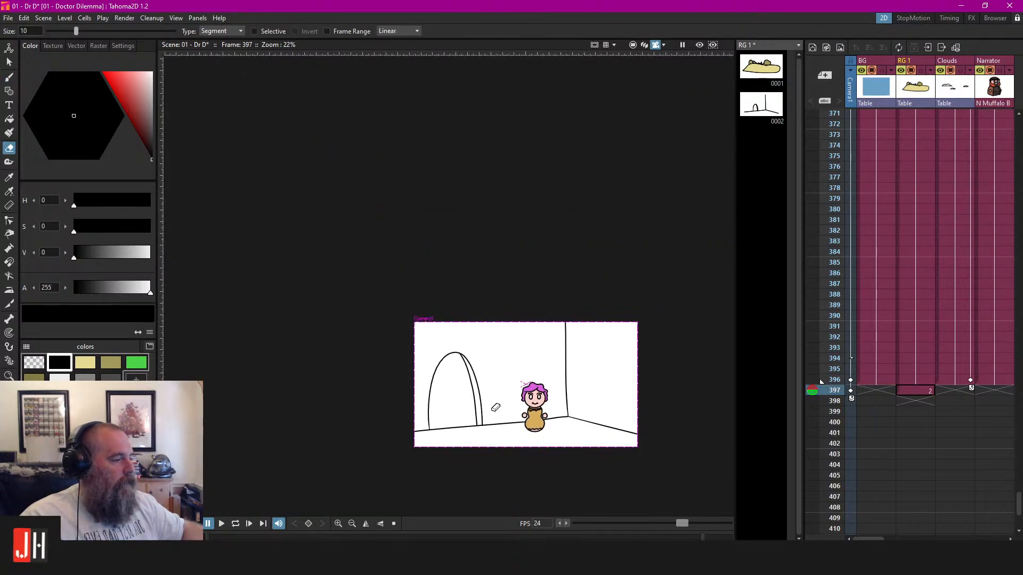
scroll(461, 333, "up", 2)
key("ctrl+z")
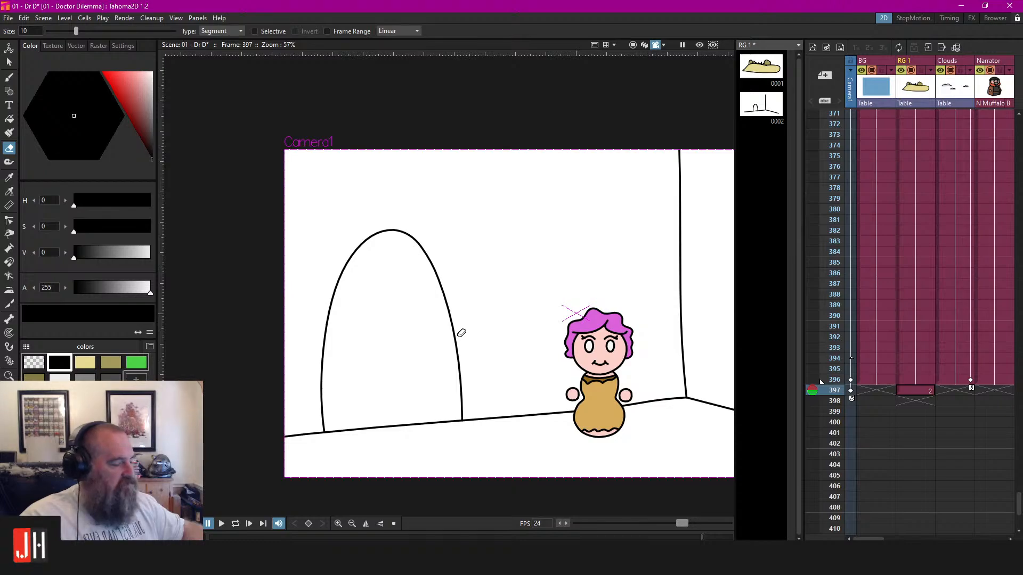
Draw a black inner curve from near the arch's top to the floor and erase the part below the floor line
key("b")
mouse_move(392, 220)
left_mouse_down()
mouse_move(429, 269)
mouse_move(447, 397)
mouse_move(445, 477)
left_mouse_up()
key("a")
left_click(400, 226)
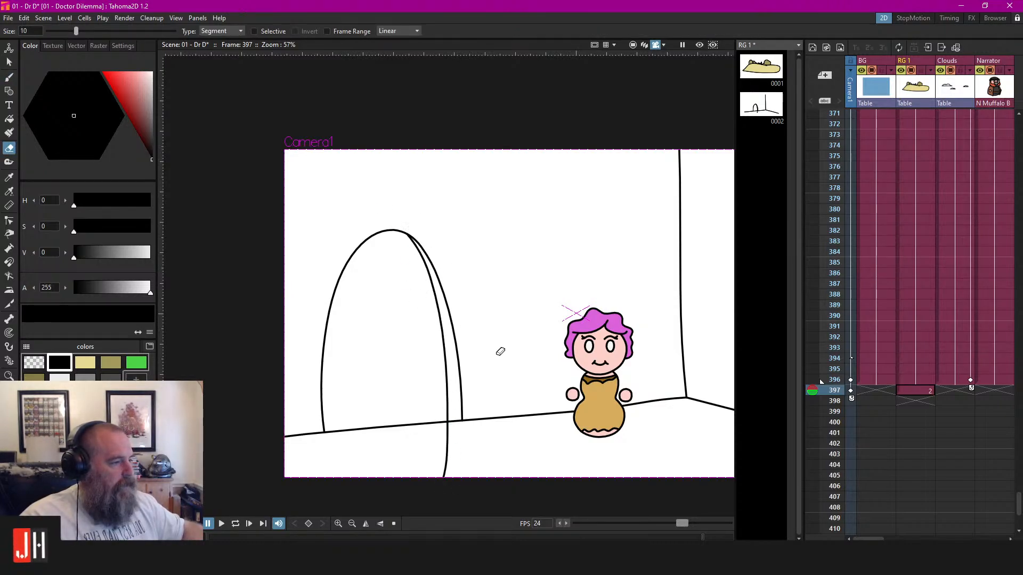
left_click_drag(426, 395, 486, 382)
scroll(479, 373, "down", 3)
scroll(471, 343, "up", 3)
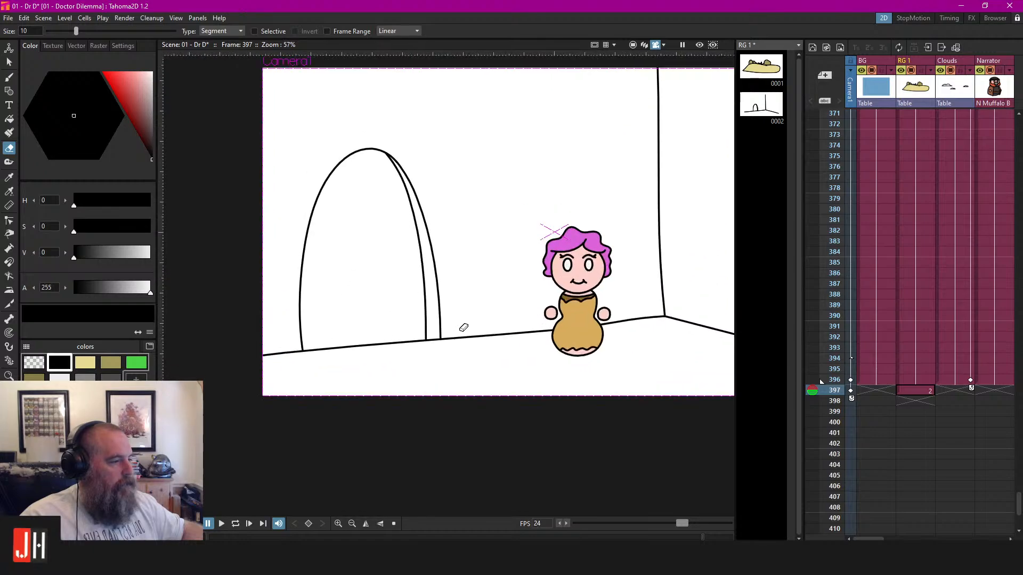
scroll(452, 297, "down", 2)
scroll(453, 293, "down", 1)
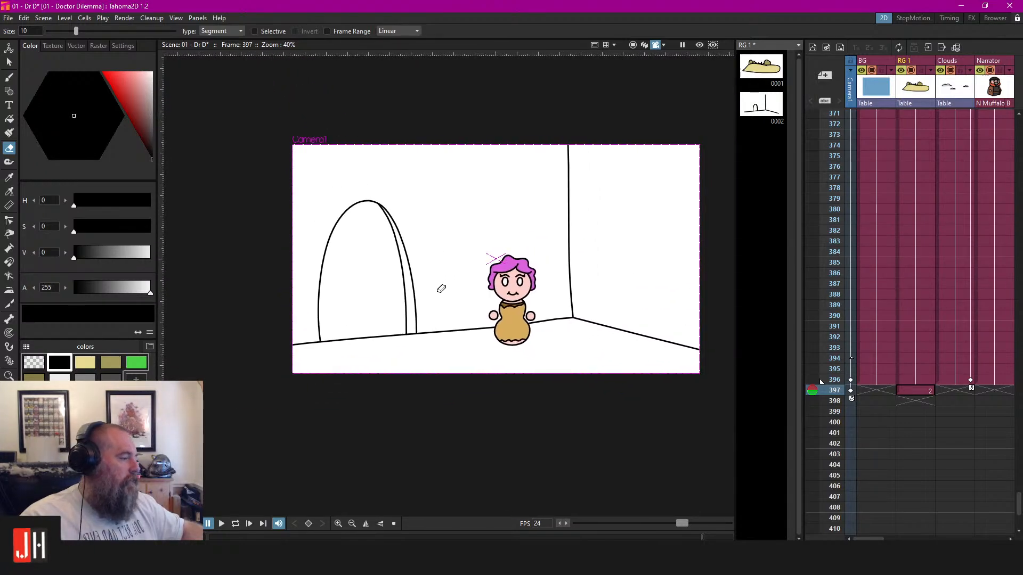
scroll(446, 288, "up", 2)
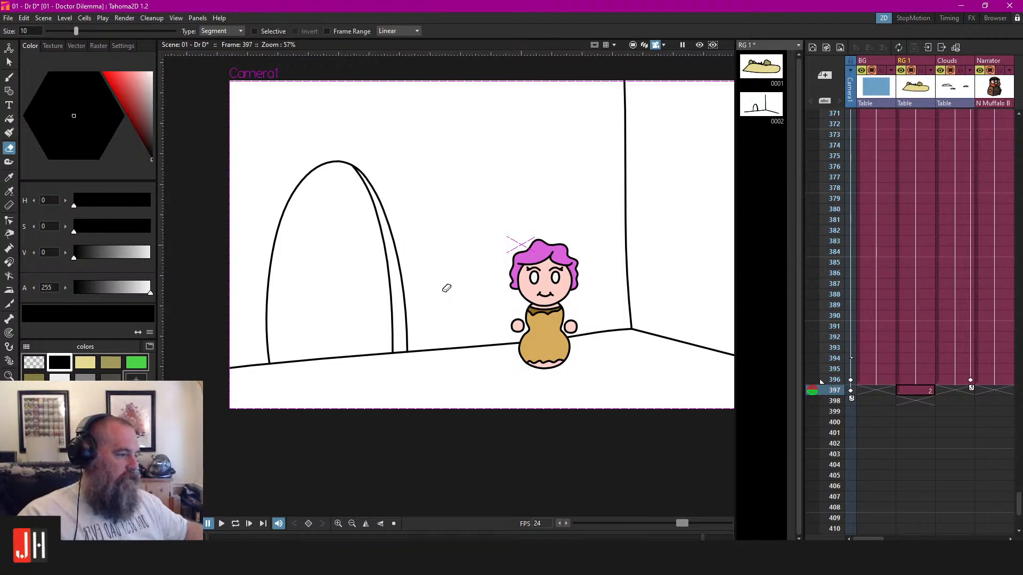
scroll(447, 289, "down", 2)
scroll(439, 295, "up", 2)
scroll(445, 277, "down", 1)
scroll(456, 267, "up", 1)
scroll(456, 267, "down", 1)
scroll(407, 265, "up", 1)
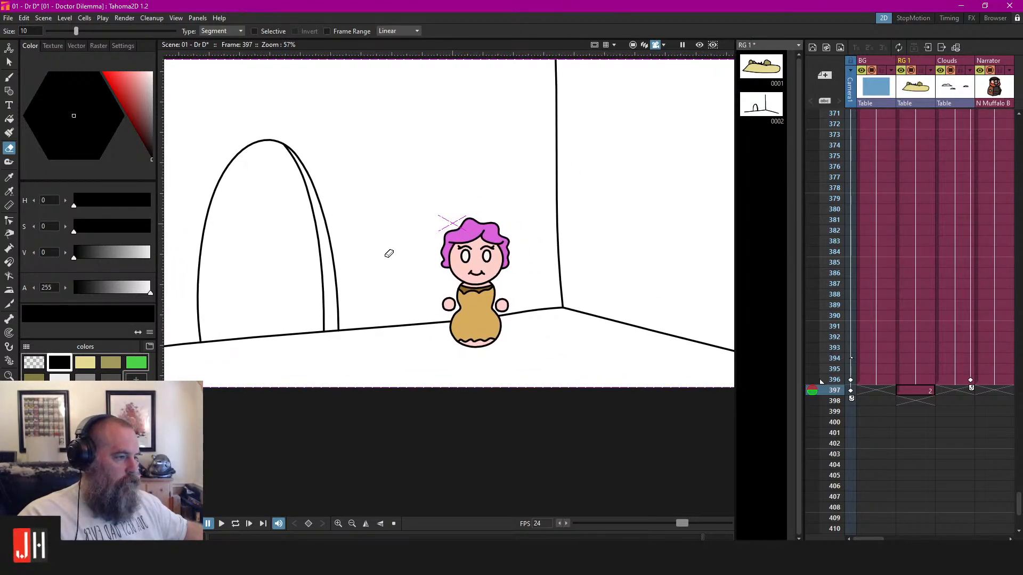
left_click_drag(409, 254, 428, 249)
mouse_move(372, 229)
left_mouse_down()
mouse_move(476, 255)
mouse_move(434, 244)
left_mouse_up()
scroll(441, 249, "down", 2)
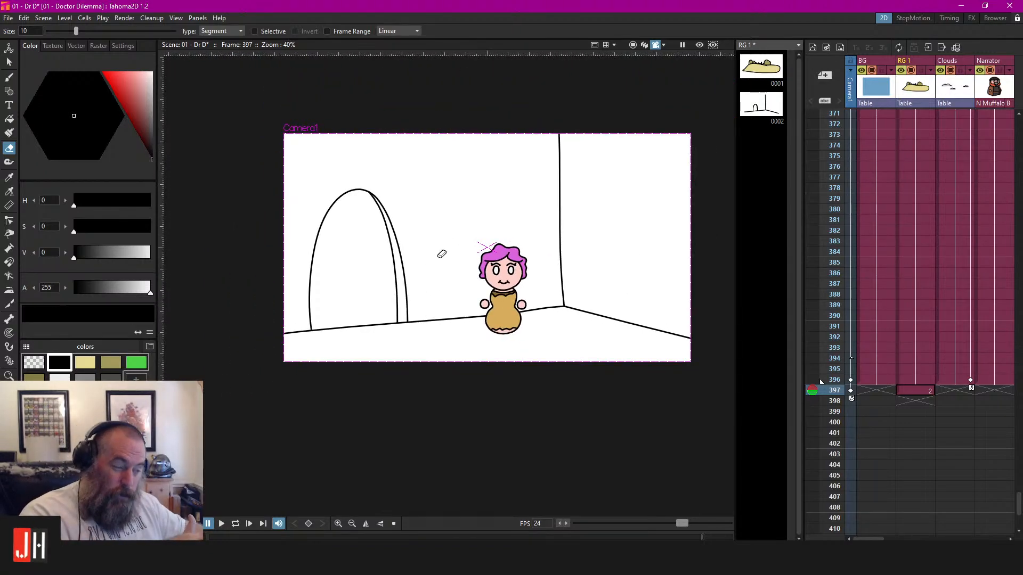
scroll(424, 265, "up", 1)
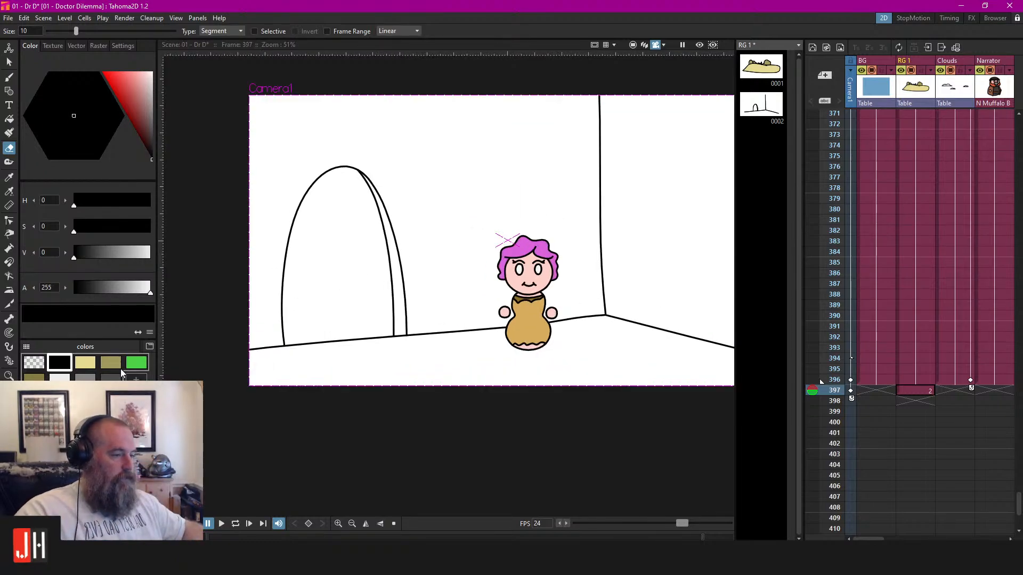
Try filling the arch's narrow side strip, and instead its opening, with dark gray
left_click(111, 377)
key("f")
left_click(398, 270)
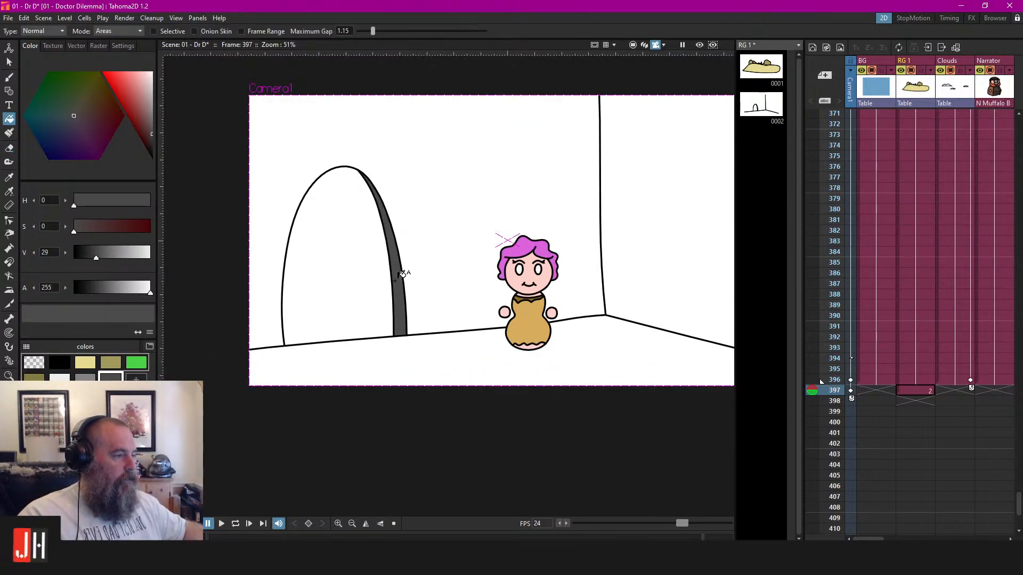
scroll(399, 304, "up", 2)
key("ctrl+z")
left_click(367, 288)
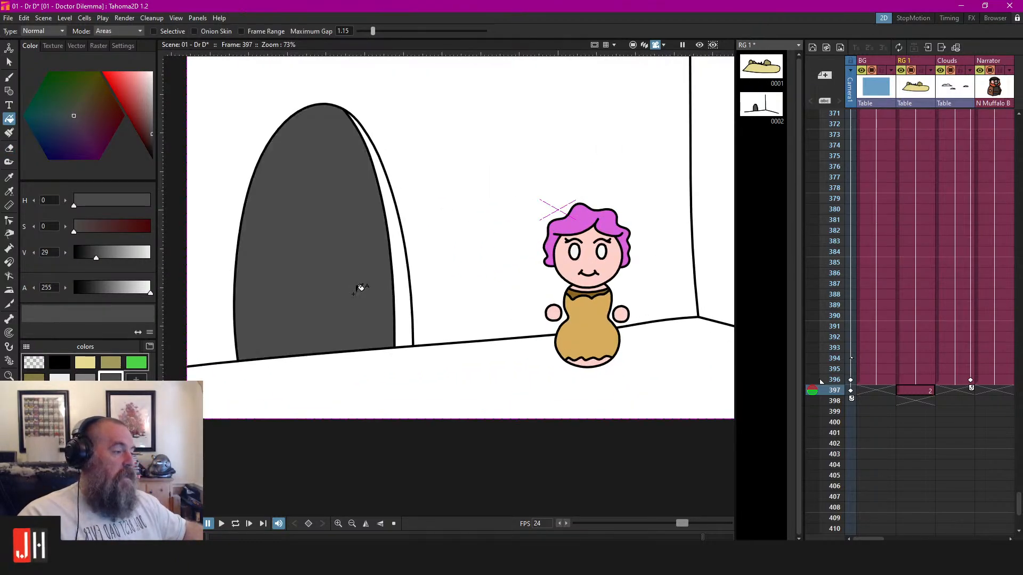
key("ctrl+z")
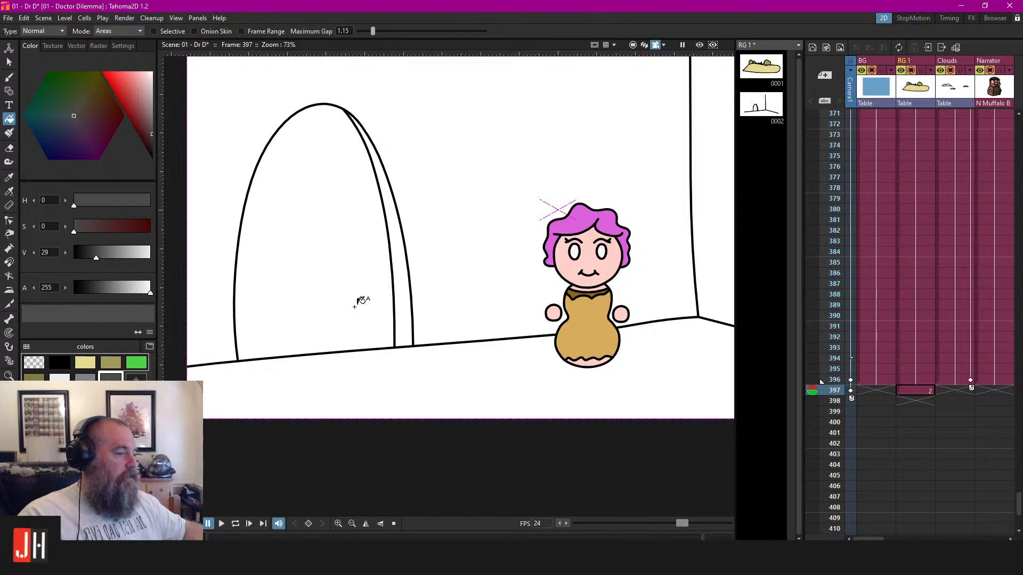
Show the Dr column, move the doctor figure about 95 px across and -201 px vertically into the arched doorway, and hide the column again
scroll(362, 300, "down", 2)
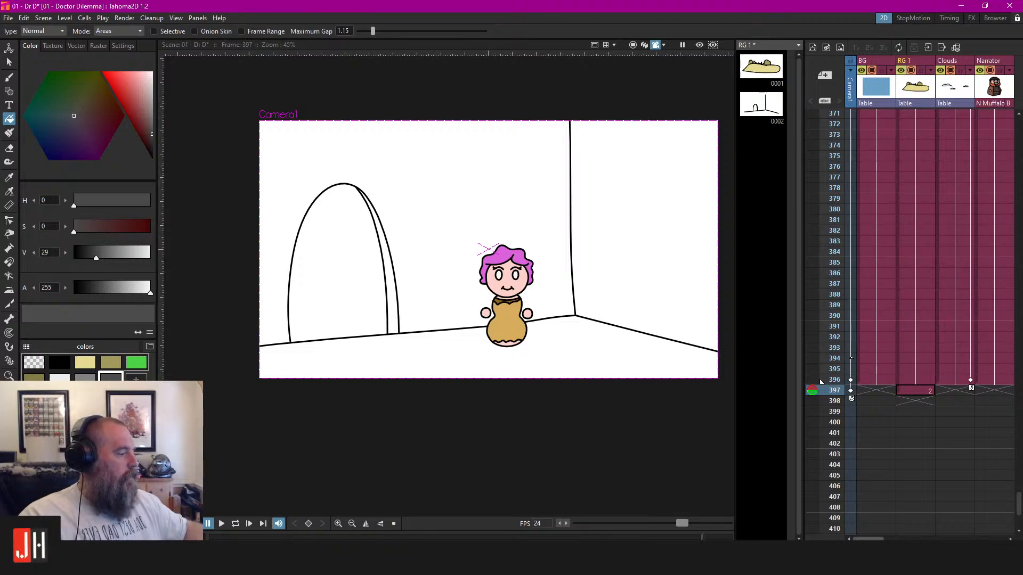
scroll(905, 421, "right", 5)
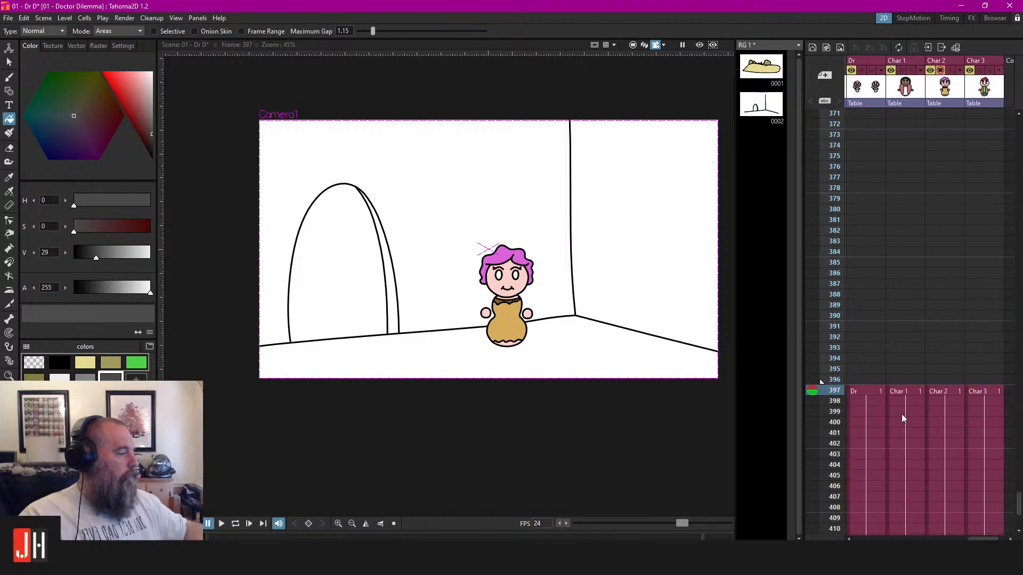
left_click(861, 70)
key("s")
left_click(320, 235)
scroll(326, 223, "up", 2)
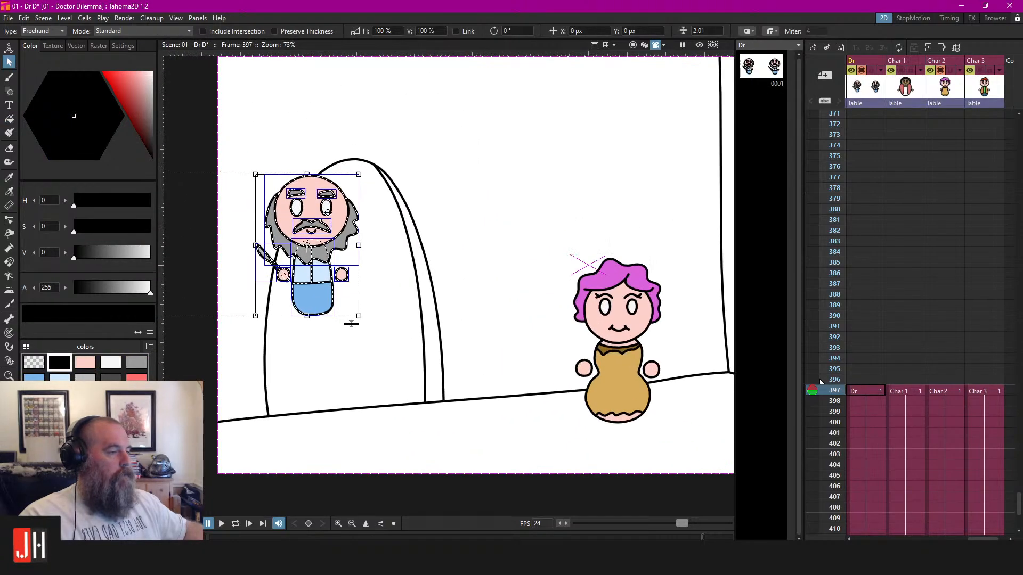
left_click_drag(329, 214, 372, 311)
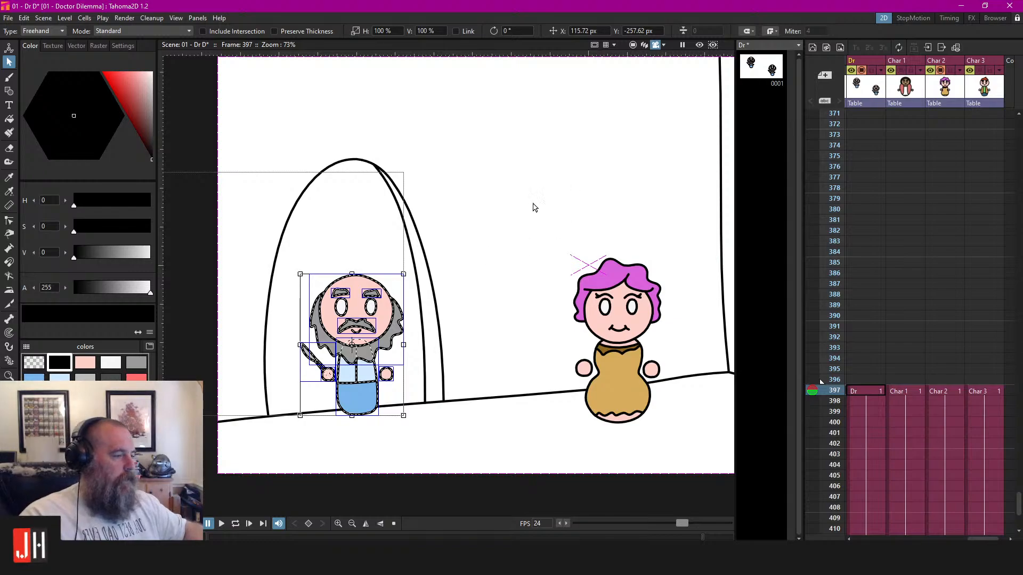
left_click_drag(374, 295, 368, 275)
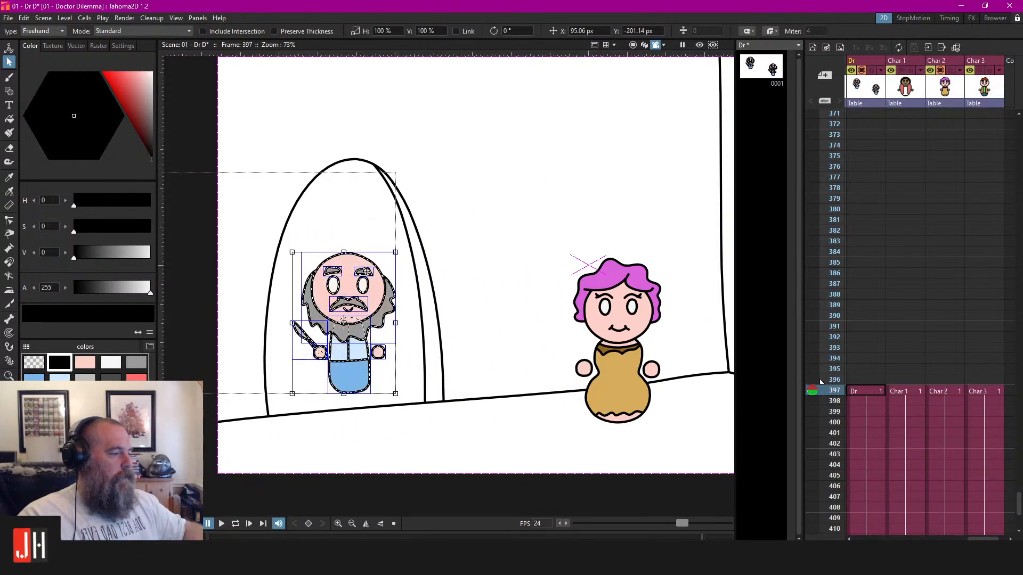
left_click(861, 70)
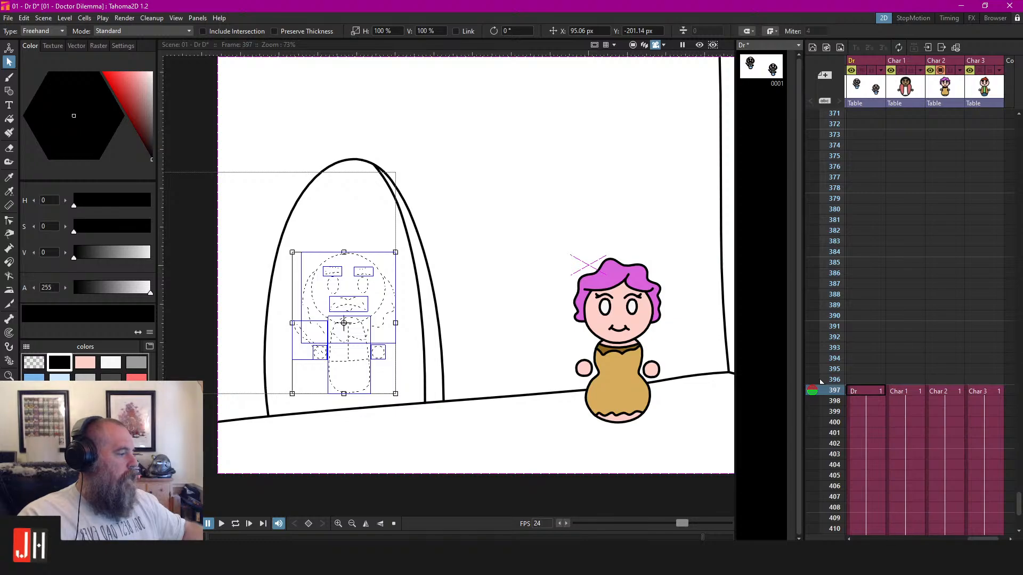
Hide the Char 2 column so that only the room drawing on RG 1 is displayed at frame 397
scroll(932, 320, "left", 5)
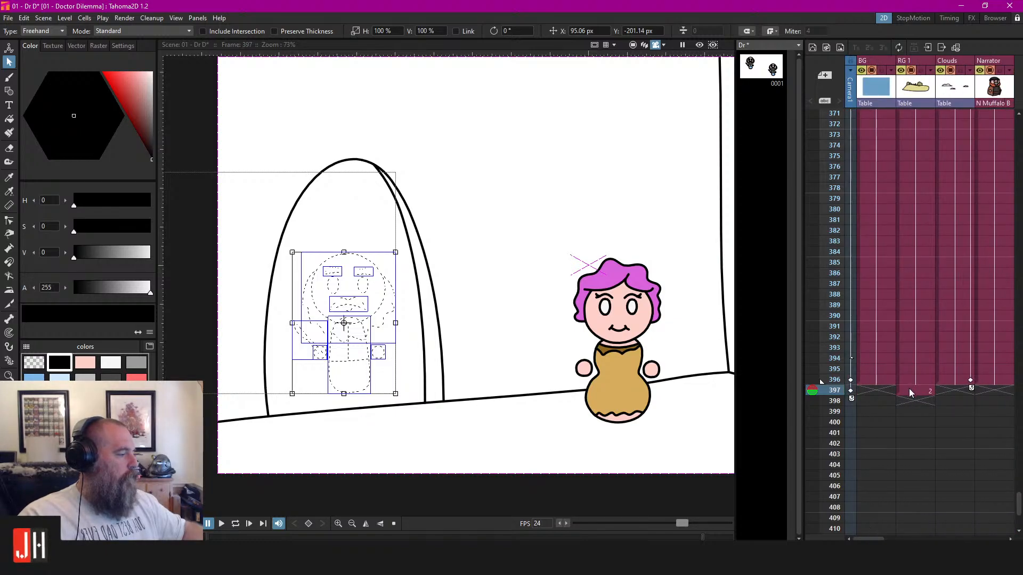
left_click(915, 392)
left_click_drag(412, 274, 299, 276)
scroll(434, 288, "up", 2)
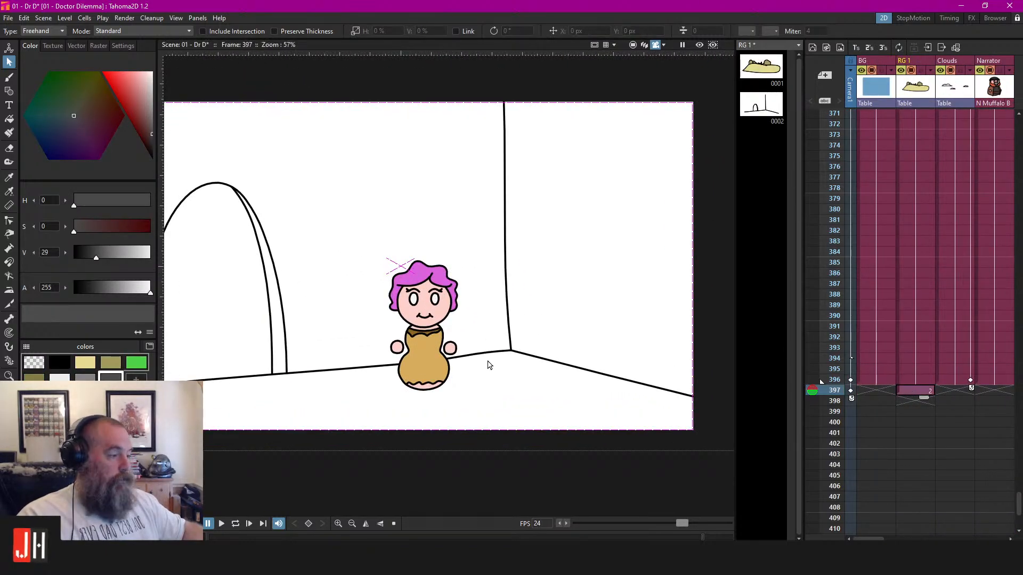
scroll(514, 361, "down", 3)
scroll(933, 142, "right", 5)
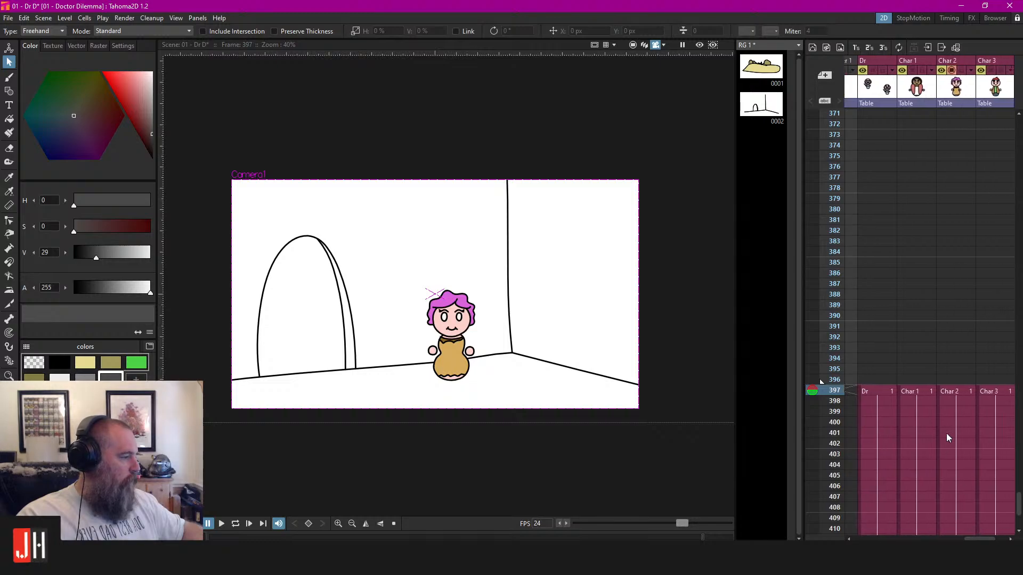
left_click(951, 70)
left_click_drag(488, 277, 598, 266)
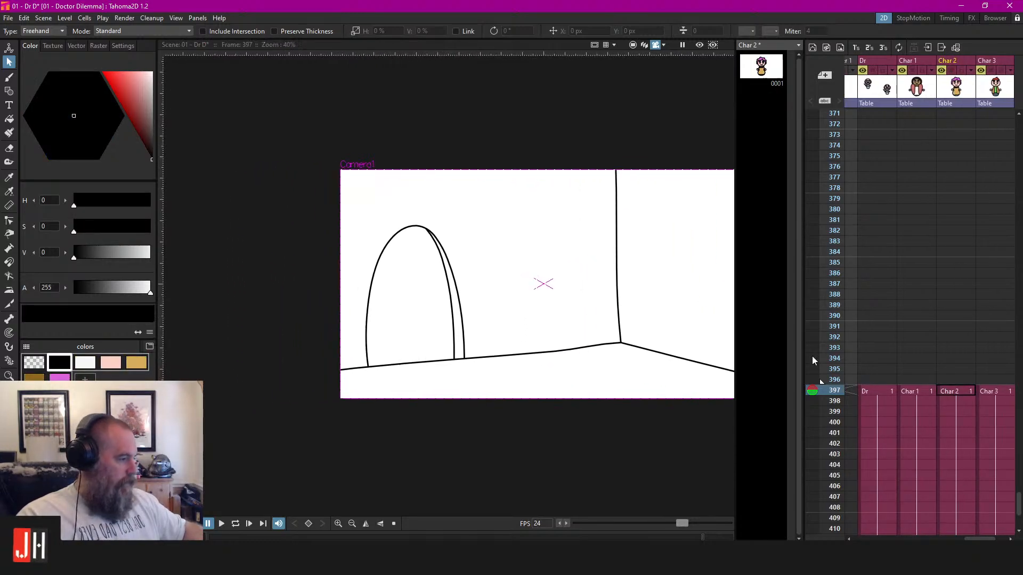
Return to the room drawing on RG 1 at frame 397 and choose black as the drawing color
left_click_drag(987, 538, 873, 538)
left_click(912, 390)
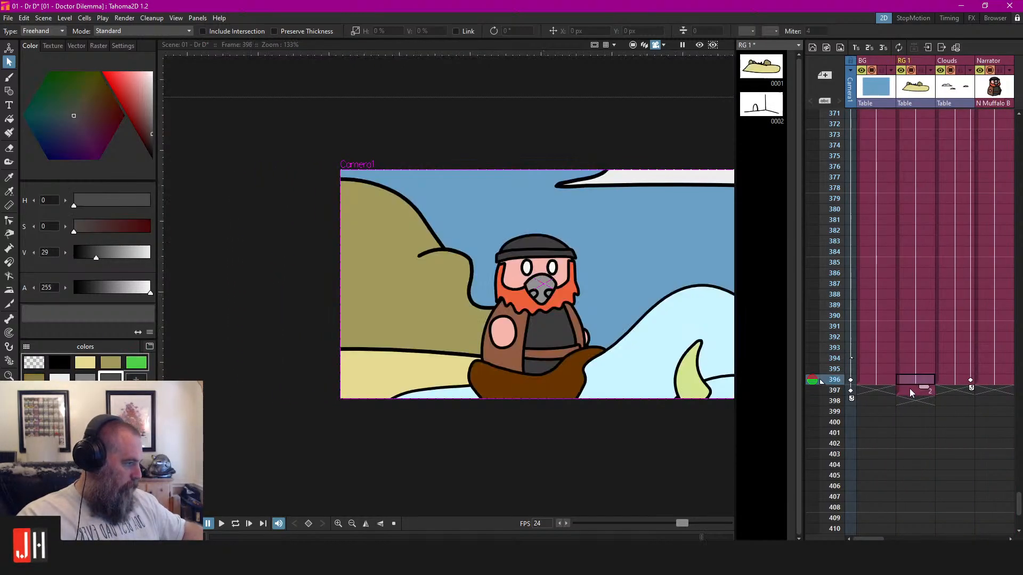
scroll(390, 379, "up", 3)
left_click(59, 362)
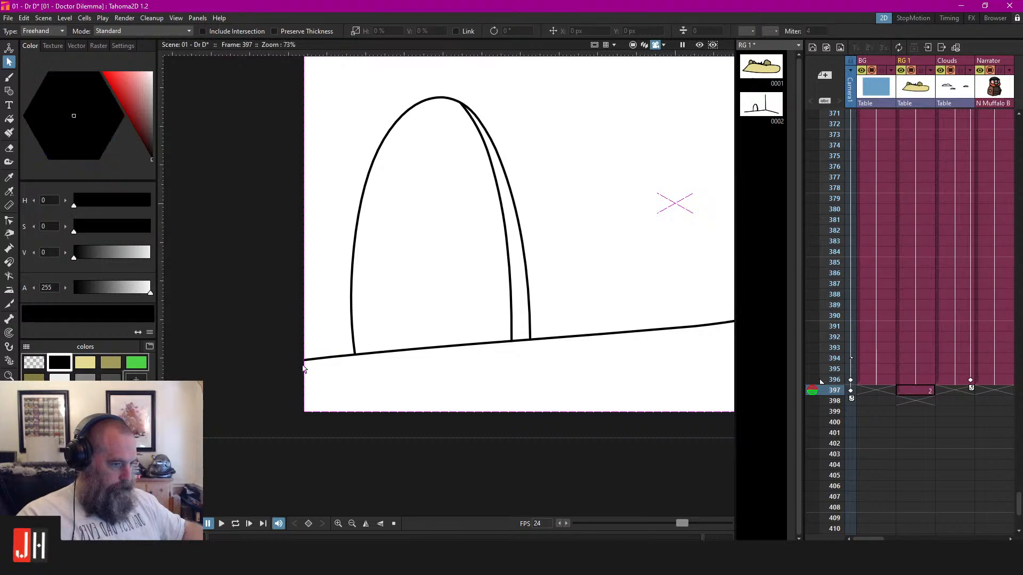
scroll(449, 345, "up", 1)
scroll(480, 336, "down", 1)
key("b")
scroll(459, 326, "down", 1)
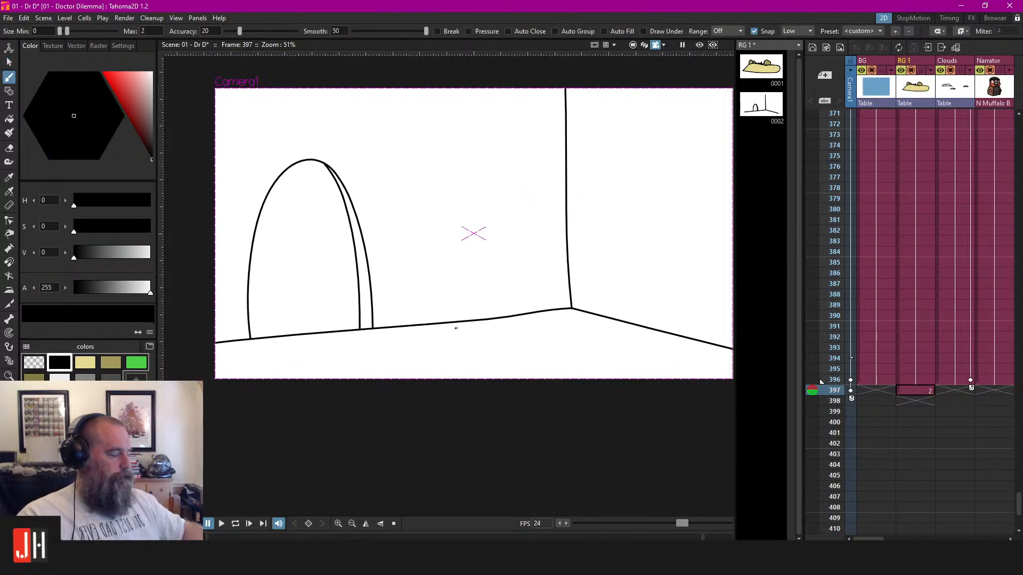
left_click_drag(480, 333, 467, 321)
scroll(468, 318, "down", 1)
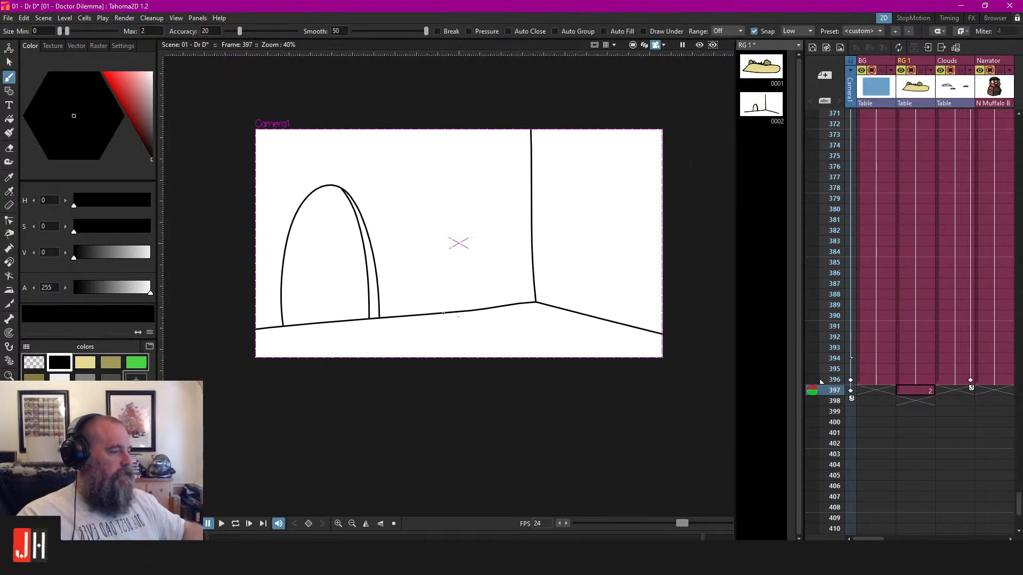
key("s")
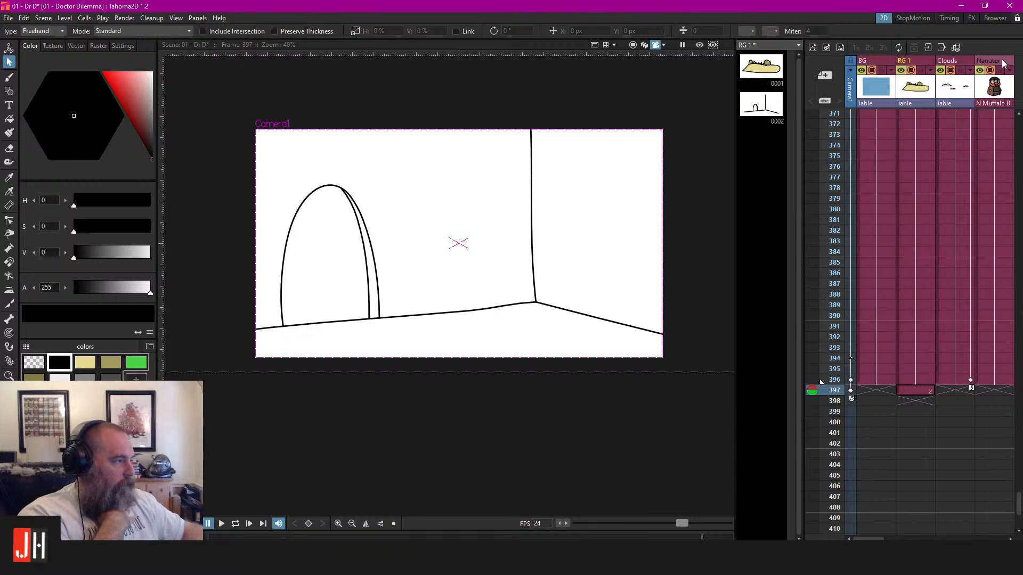
Move the FG 1 column between RG 1 and Clouds, and save the scene
left_click_drag(877, 539, 813, 497)
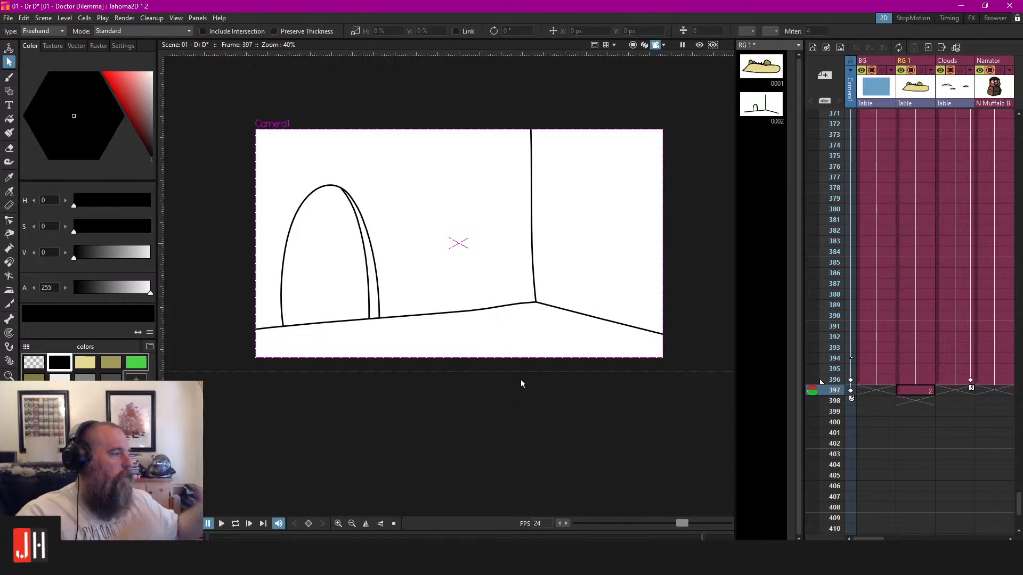
left_click_drag(866, 535, 930, 534)
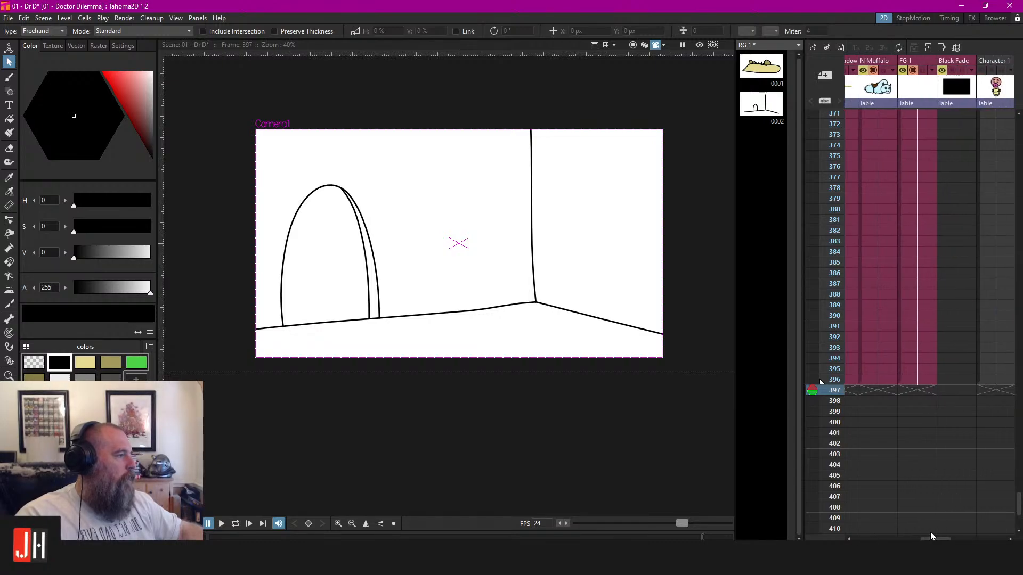
left_click(891, 63)
left_click_drag(891, 63, 943, 63)
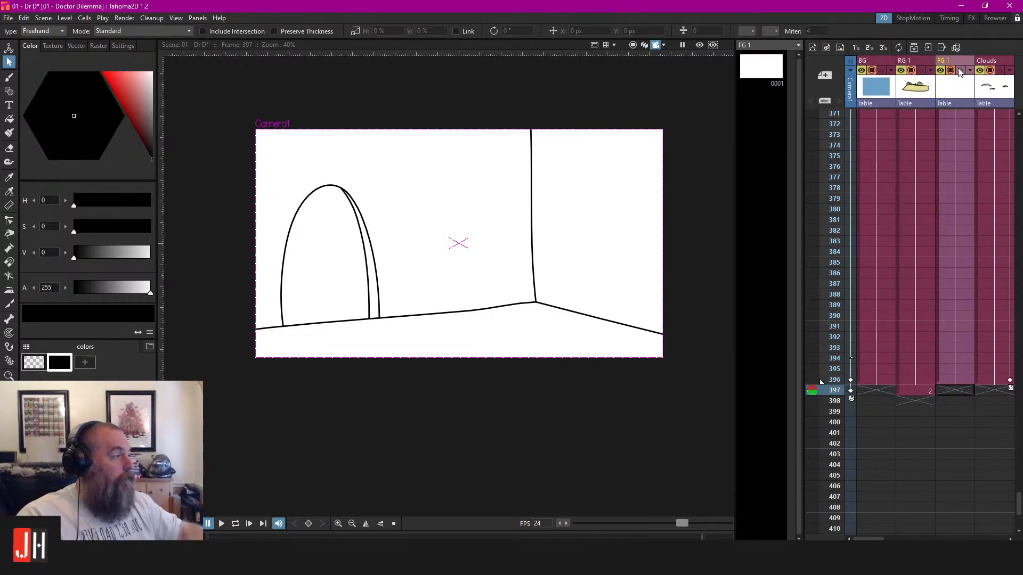
mouse_move(865, 539)
left_mouse_down()
mouse_move(911, 538)
mouse_move(859, 537)
left_mouse_up()
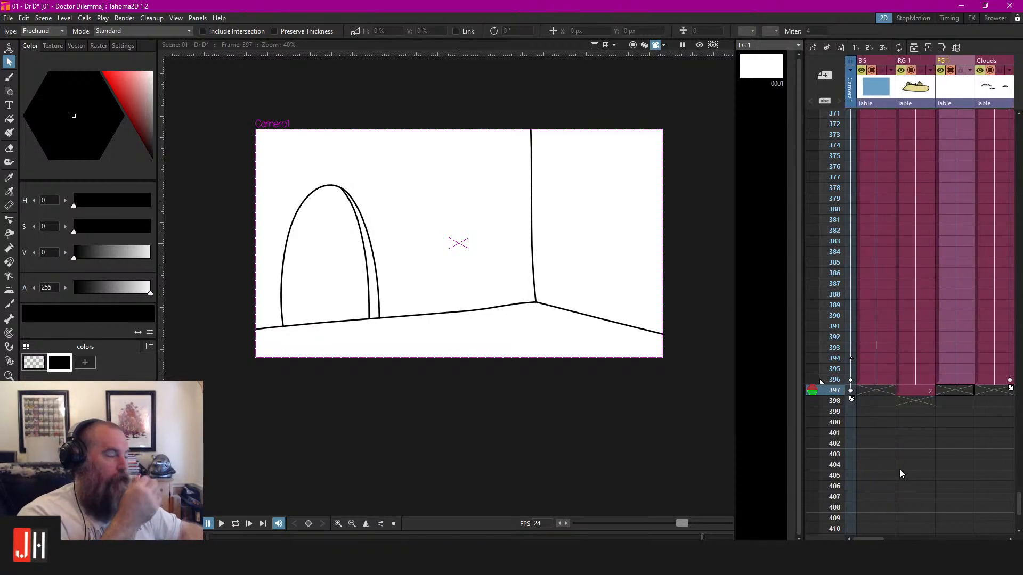
key("ctrl+s")
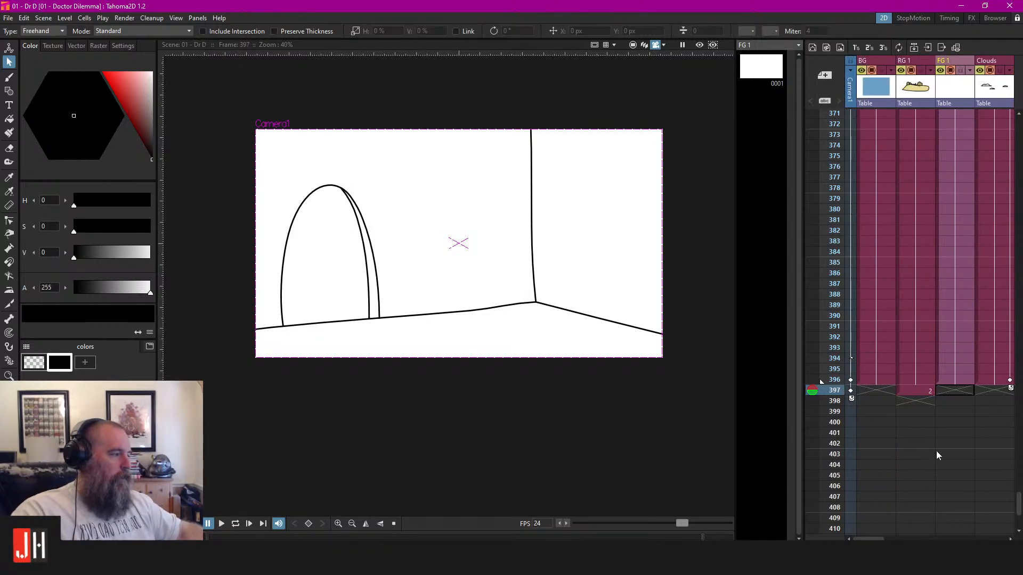
Add a new blank drawing to the FG 1 column at frame 397
left_click(912, 392)
left_click(950, 389)
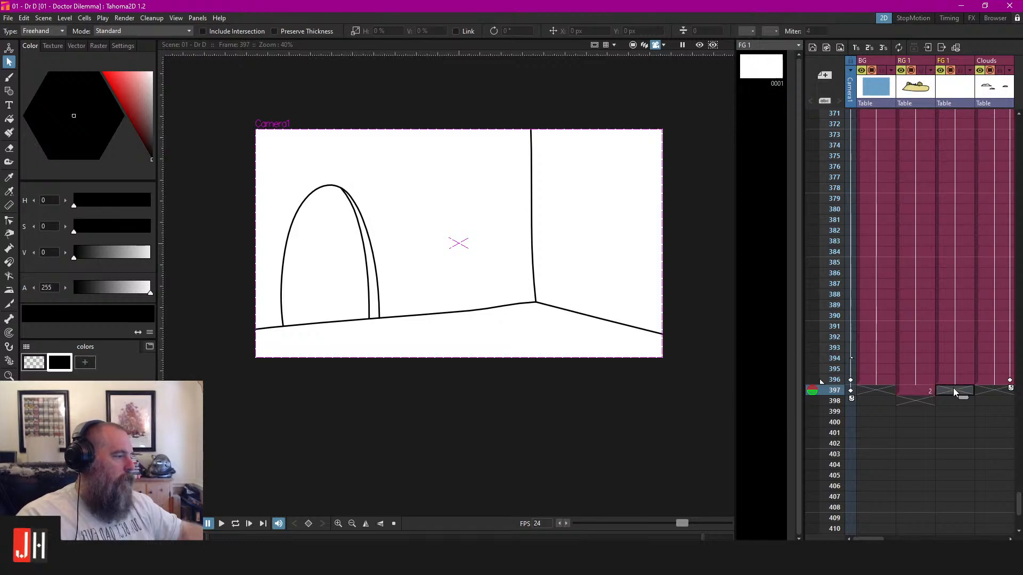
scroll(953, 388, "up", 5)
scroll(959, 388, "up", 20)
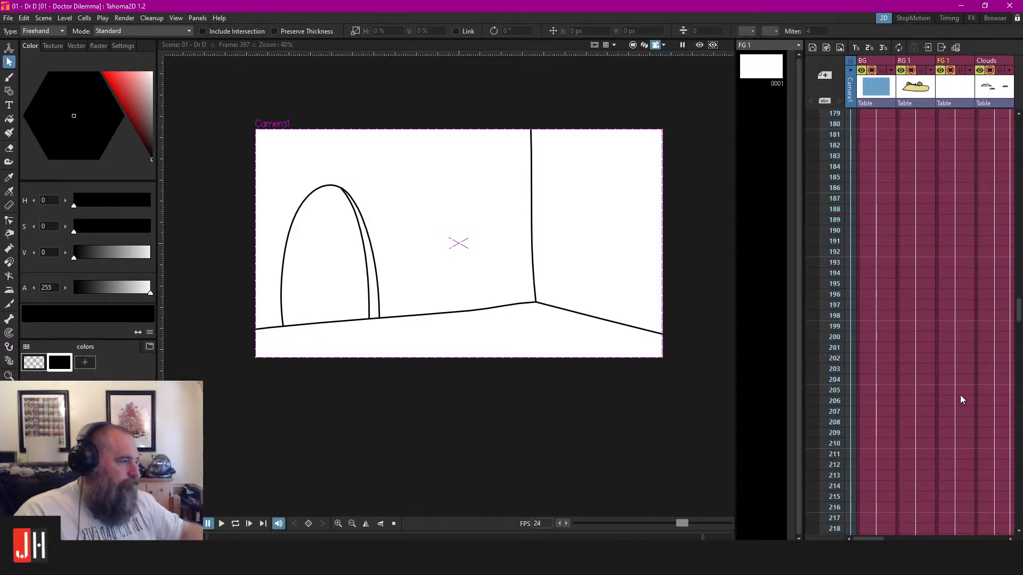
scroll(962, 394, "up", 3)
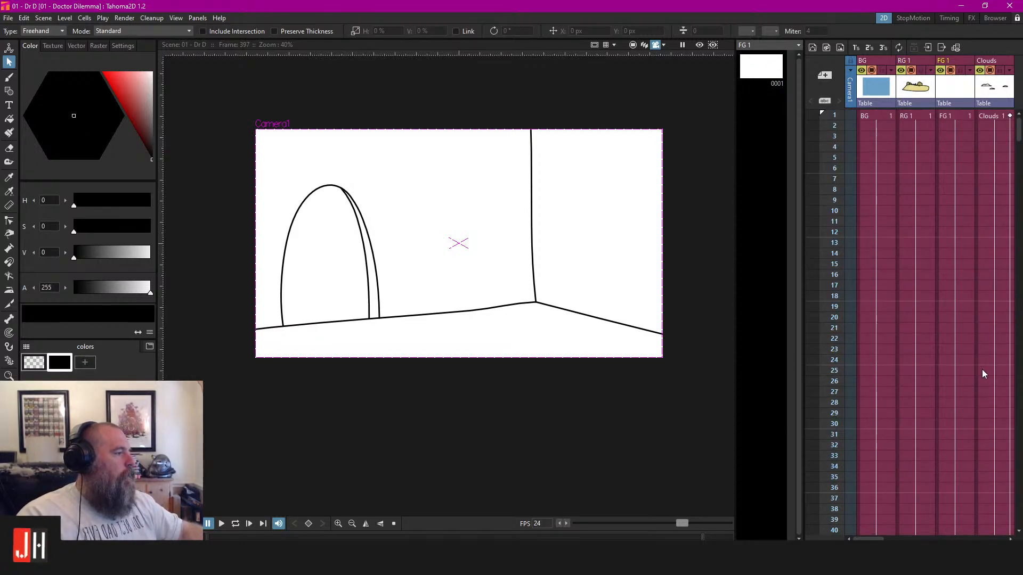
scroll(959, 373, "down", 20)
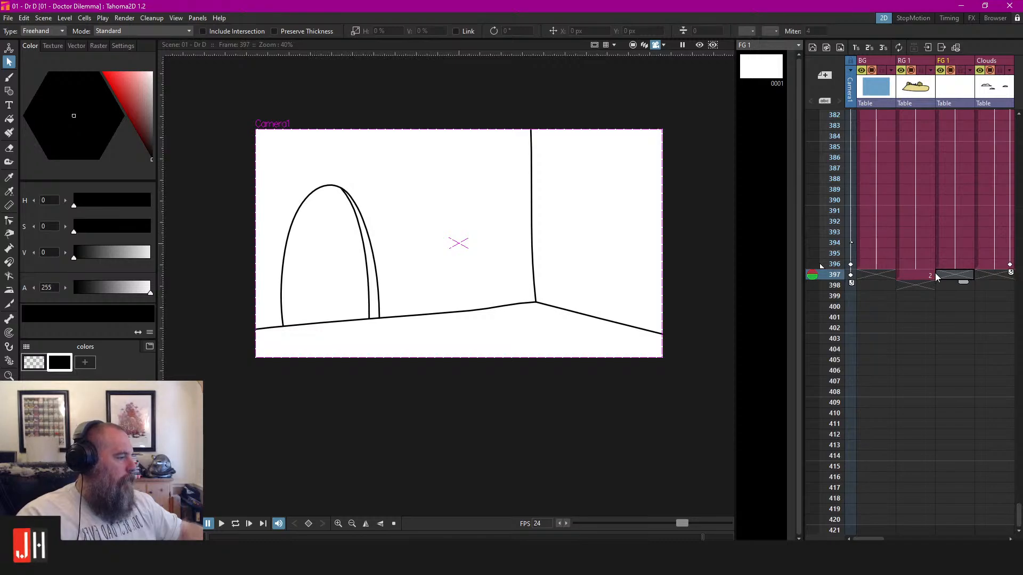
key("alt+d")
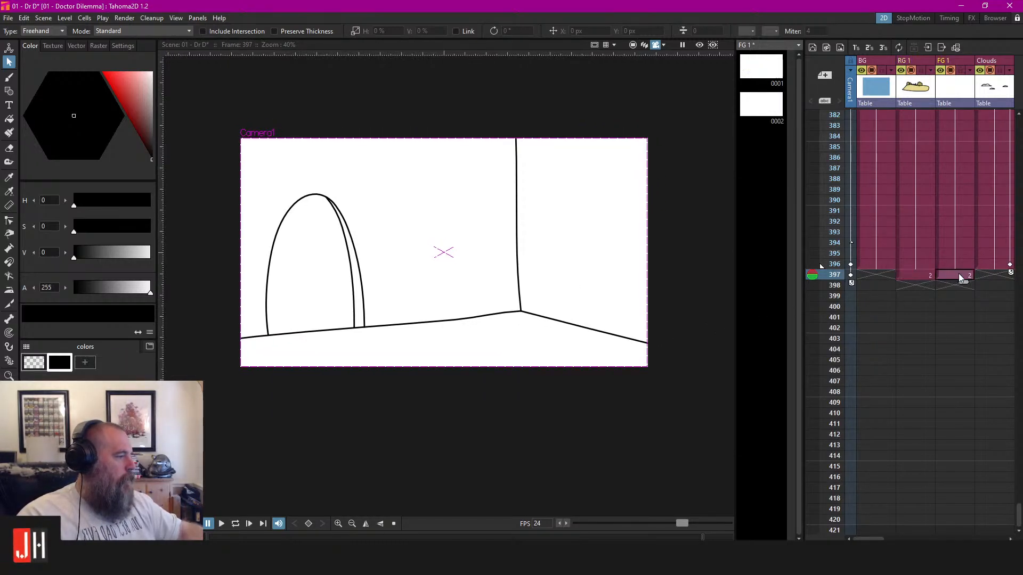
Choose the Brush tool for the new FG 1 drawing and save the scene
scroll(405, 314, "up", 2)
key("b")
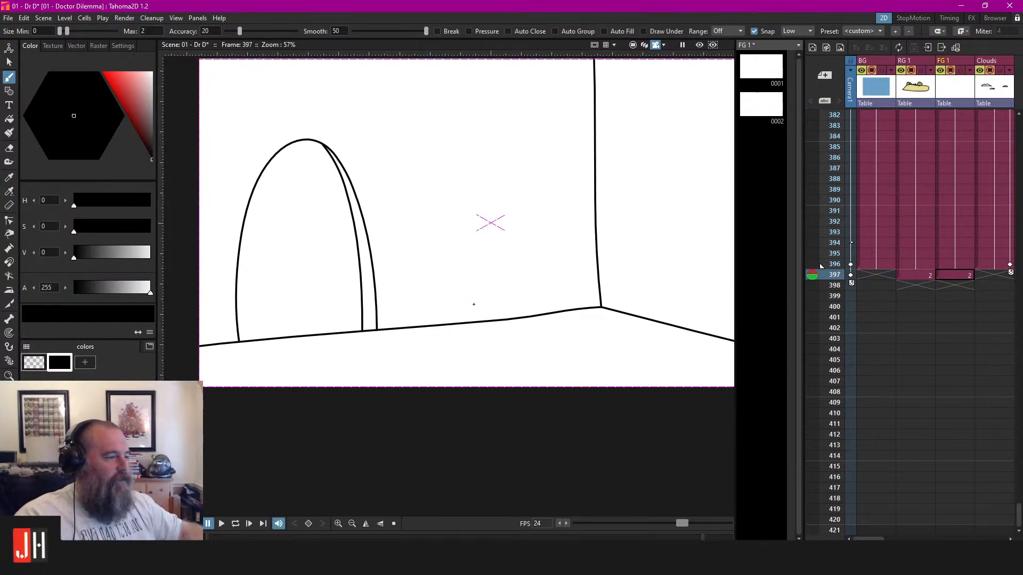
scroll(454, 303, "down", 2)
scroll(459, 302, "up", 3)
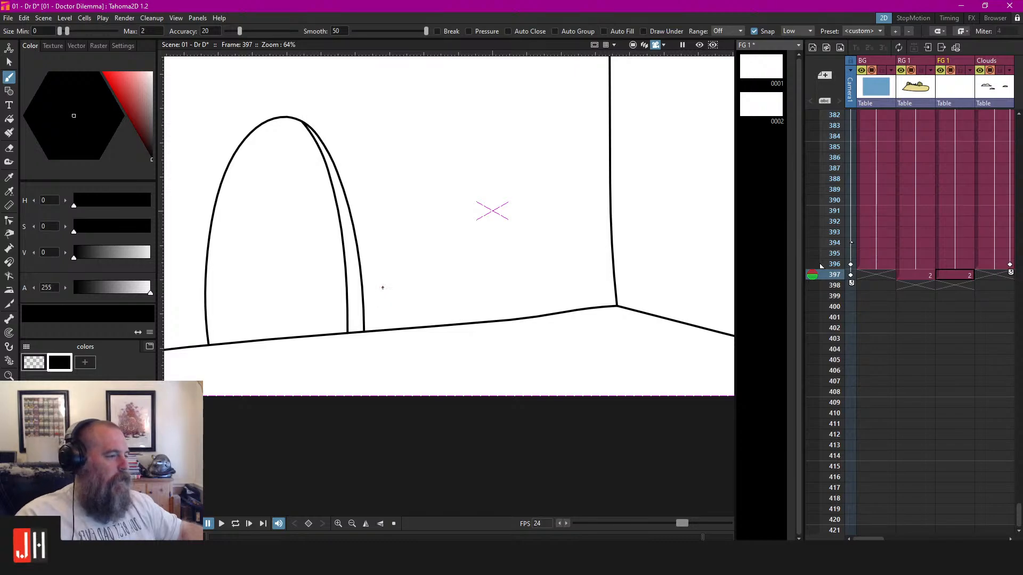
scroll(382, 287, "down", 1)
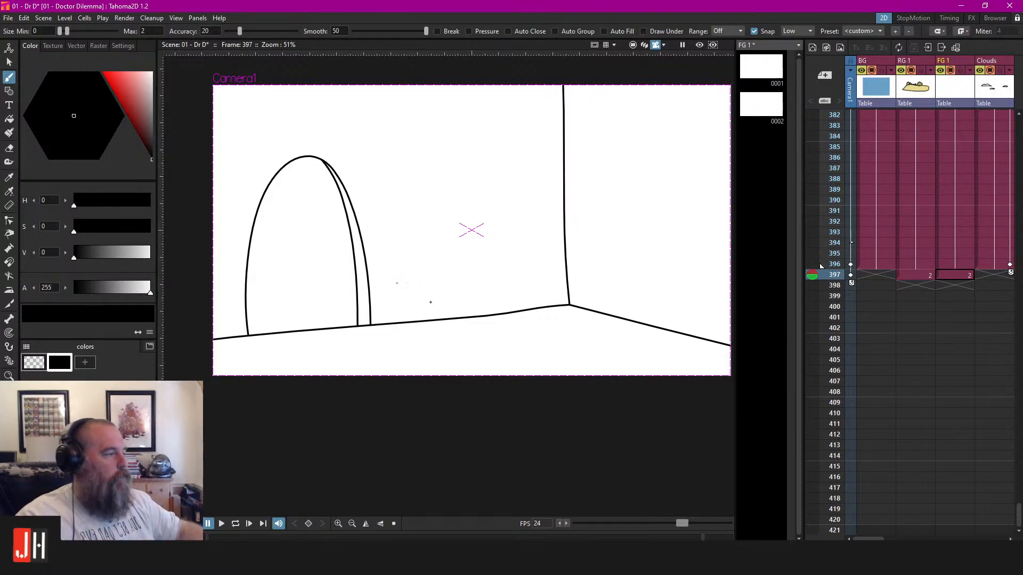
scroll(513, 330, "down", 2)
scroll(570, 368, "up", 2)
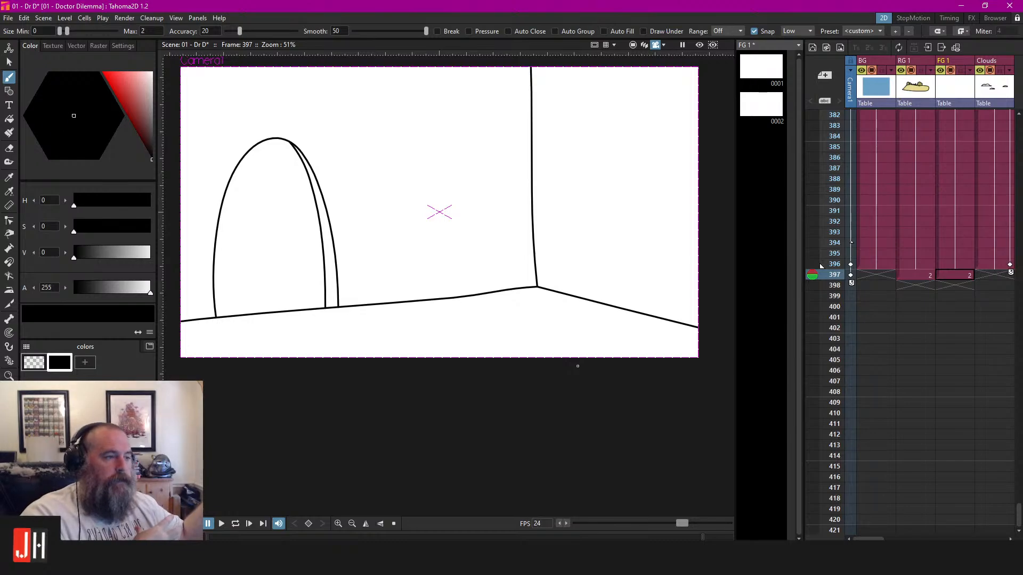
key("ctrl+s")
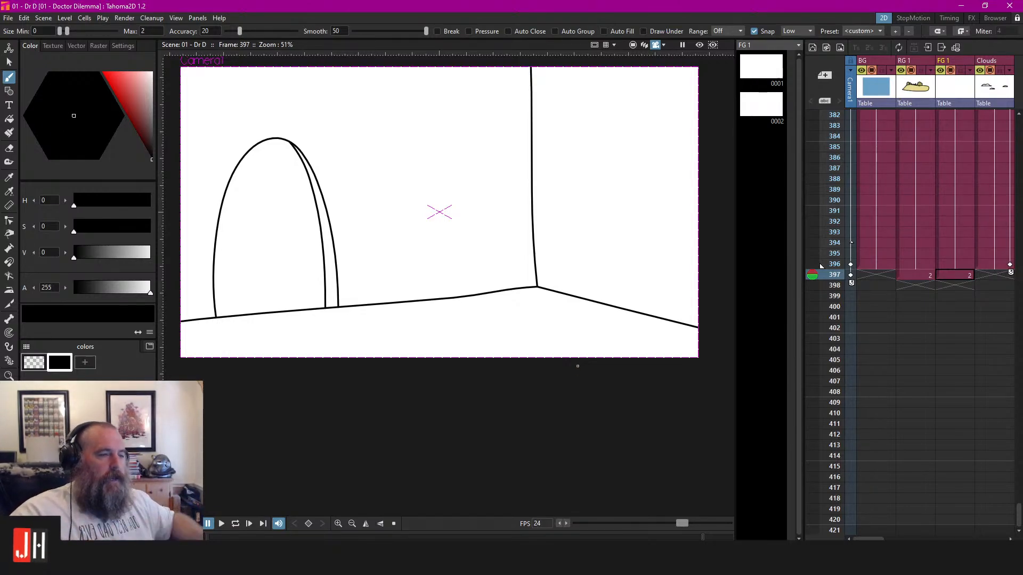
scroll(370, 332, "up", 2)
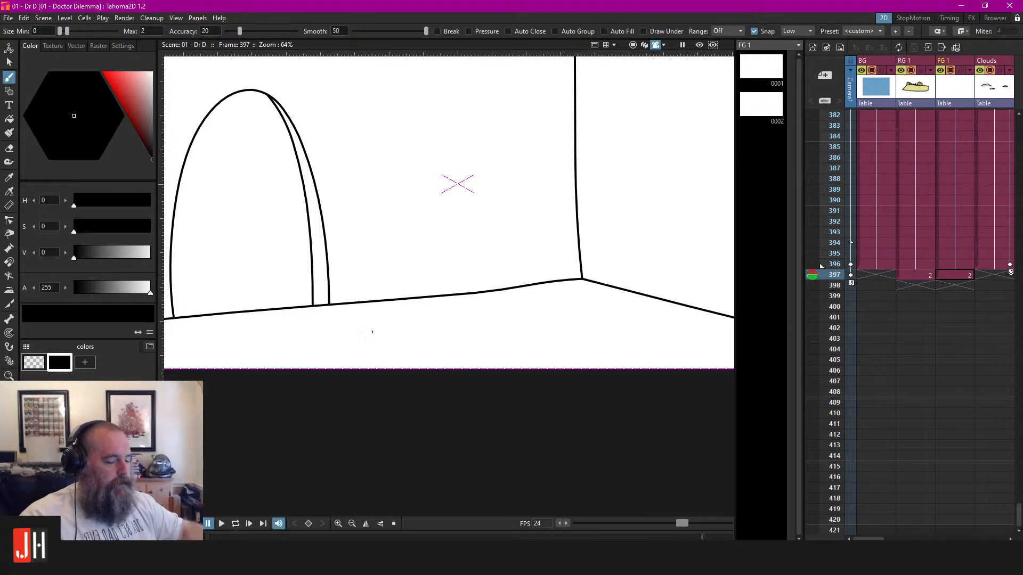
scroll(374, 331, "up", 2)
scroll(371, 263, "down", 3)
scroll(371, 263, "up", 1)
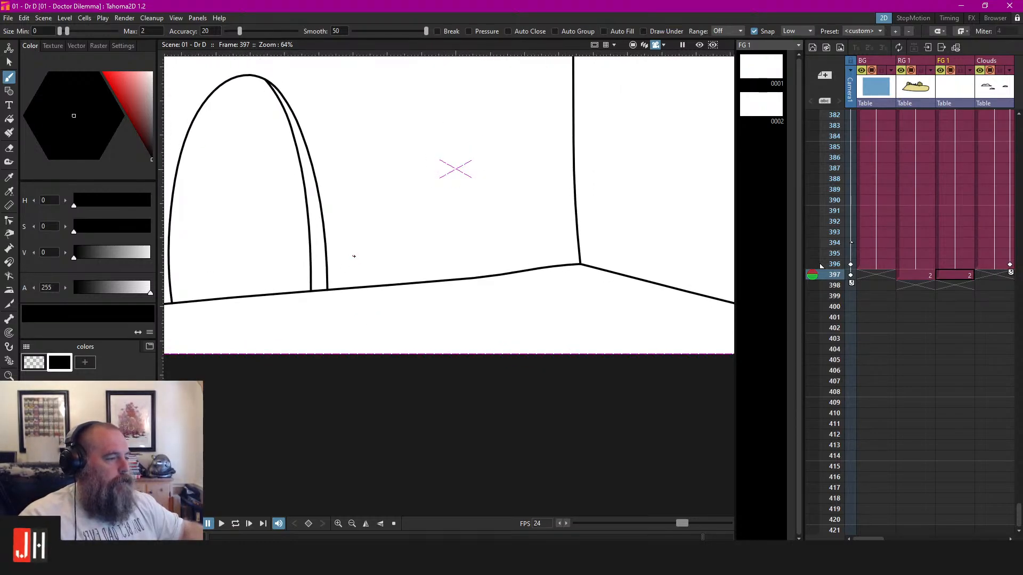
mouse_move(361, 256)
left_mouse_down()
mouse_move(367, 283)
mouse_move(515, 327)
mouse_move(537, 314)
mouse_move(494, 284)
mouse_move(362, 256)
left_mouse_up()
scroll(450, 313, "up", 1)
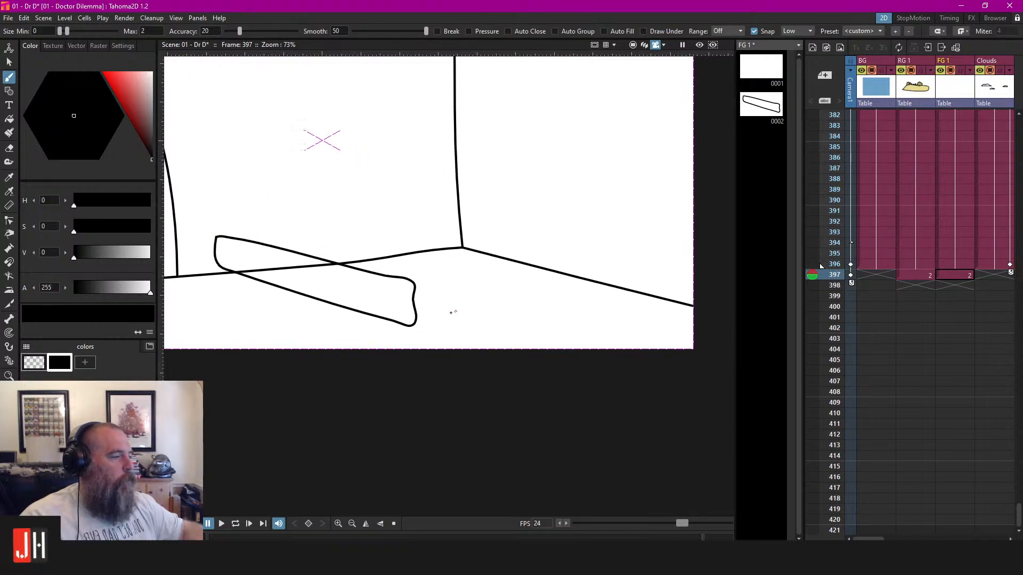
left_click_drag(415, 322, 694, 261)
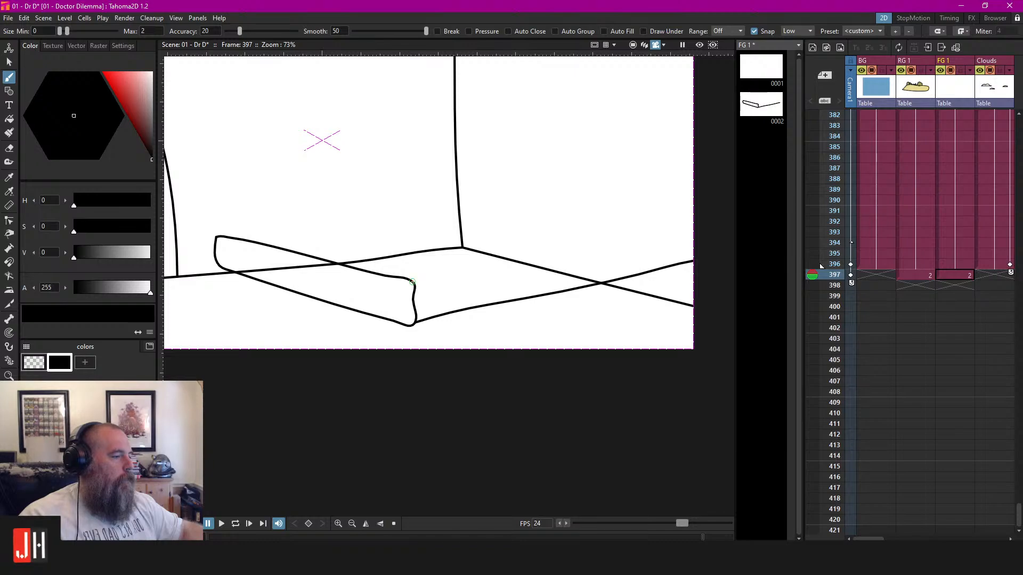
left_click_drag(414, 282, 692, 221)
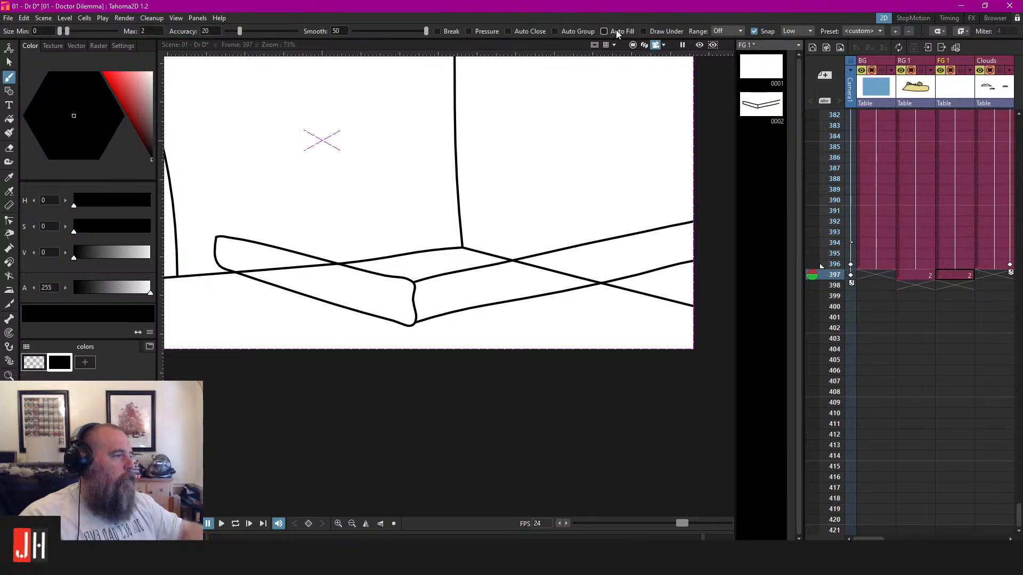
key("ctrl+z")
Switch the viewer to the camera stand view and undo the remaining slab strokes on FG 1
left_click(634, 46)
scroll(601, 228, "down", 5)
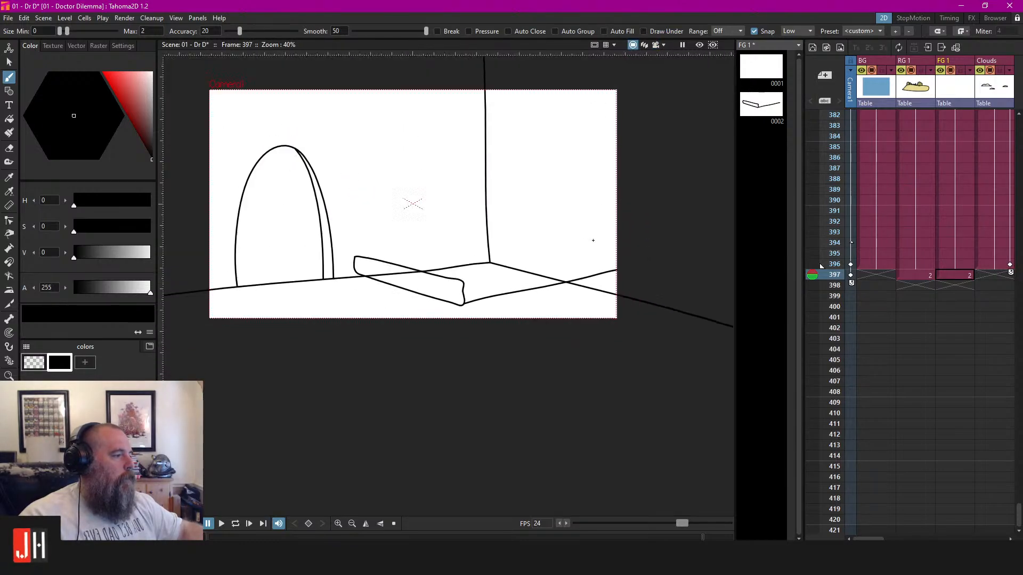
scroll(598, 282, "up", 5)
key("ctrl+z")
key("ctrl+z")
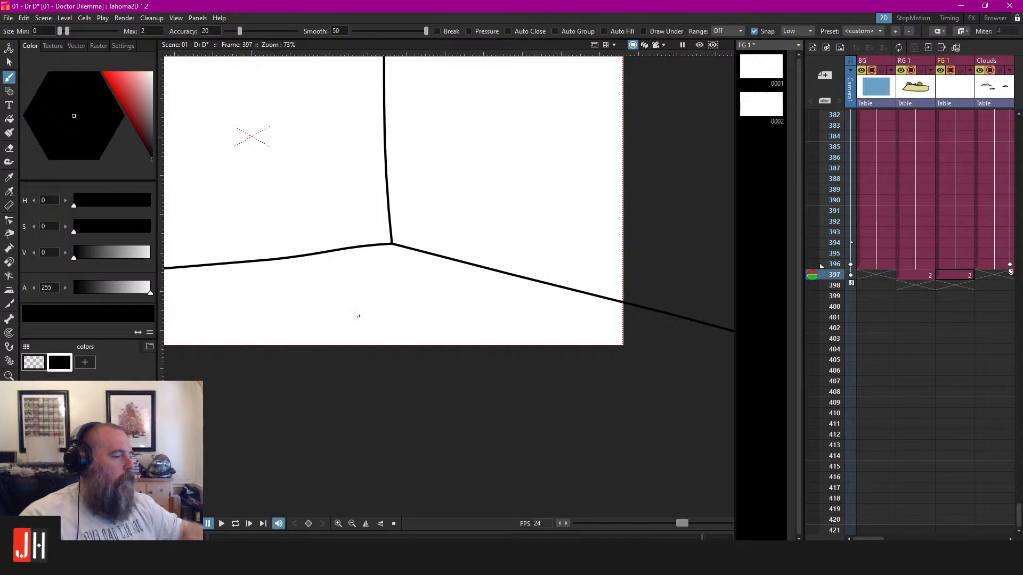
Draw the slab's narrow closed end face on the floor beside the doorway and its long lower edge running past the camera frame
left_click_drag(358, 315, 472, 311)
scroll(305, 235, "down", 2)
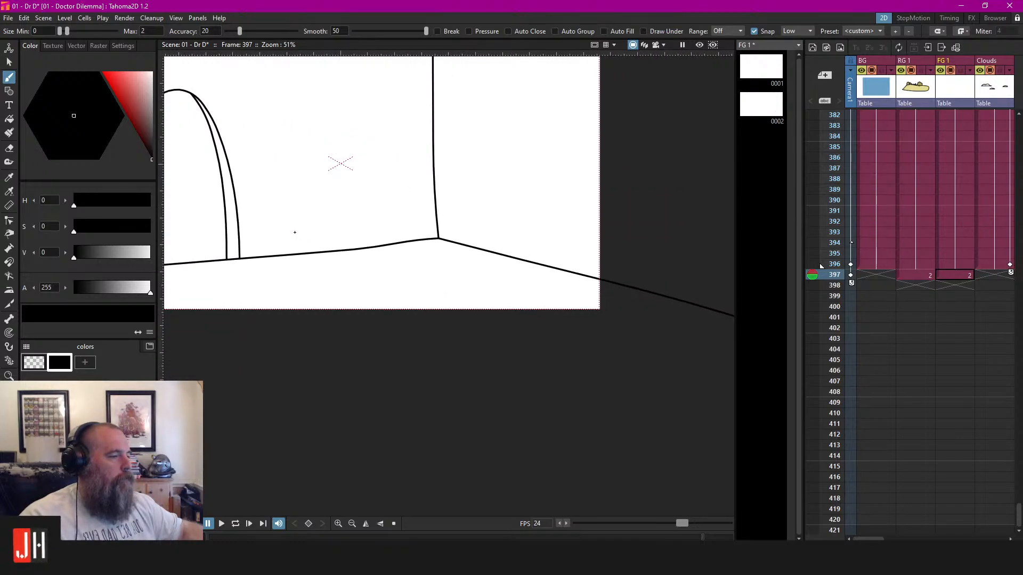
mouse_move(295, 260)
left_mouse_down()
mouse_move(447, 297)
mouse_move(451, 269)
mouse_move(294, 232)
left_mouse_up()
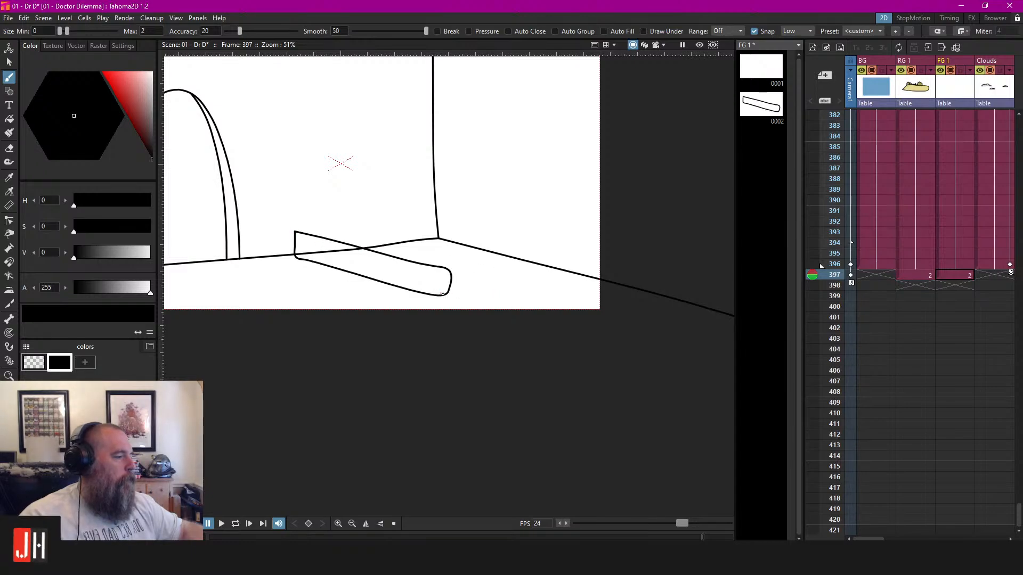
left_click_drag(523, 272, 666, 232)
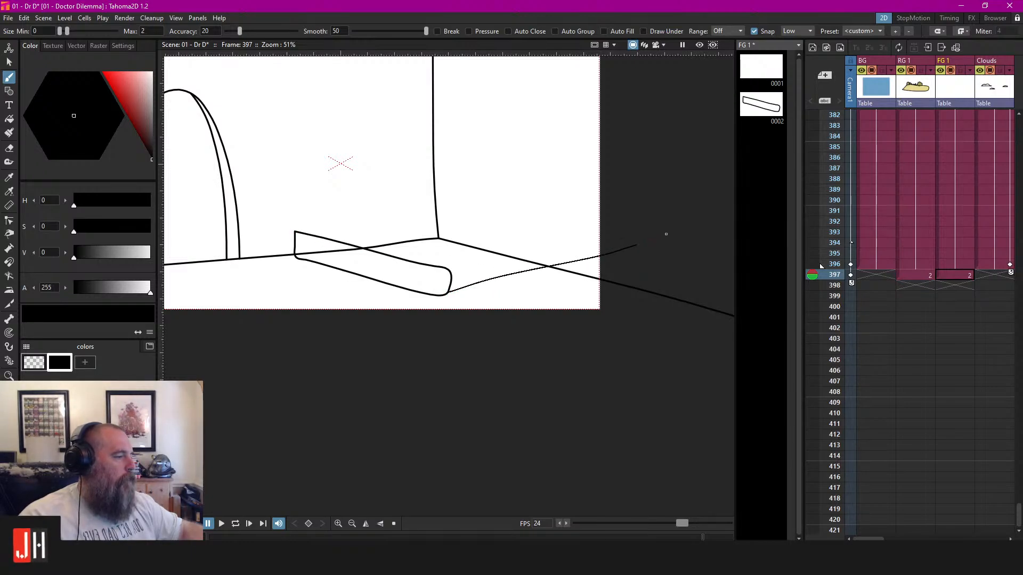
key("ctrl+z")
left_click_drag(548, 274, 443, 295)
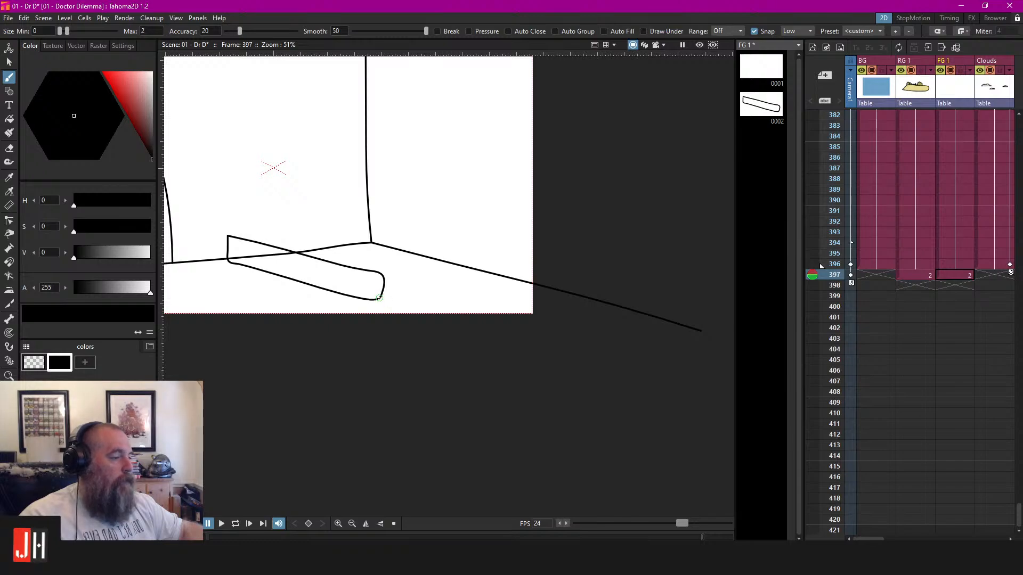
left_click_drag(381, 297, 436, 288)
left_click_drag(584, 263, 636, 252)
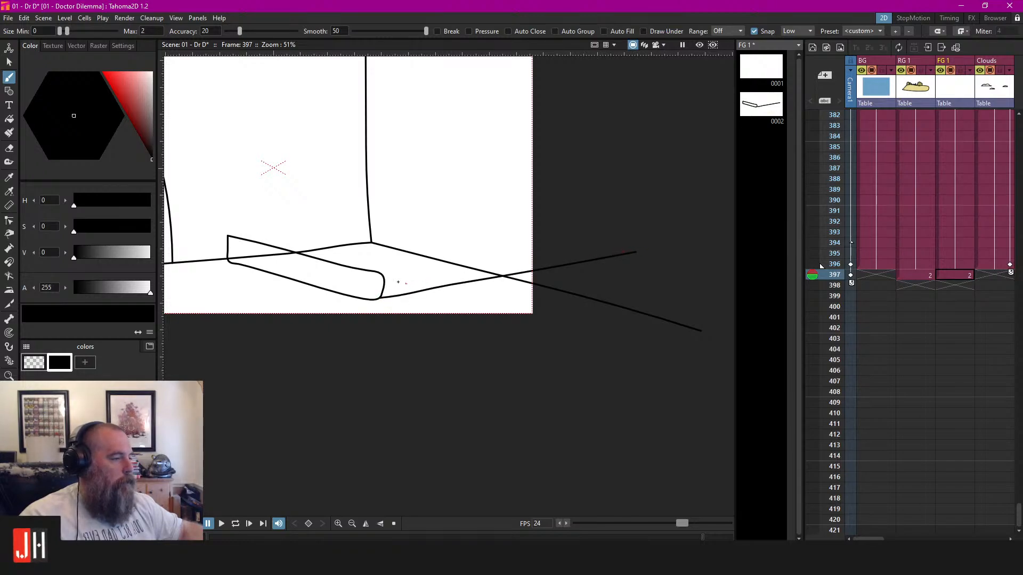
left_click_drag(385, 277, 632, 236)
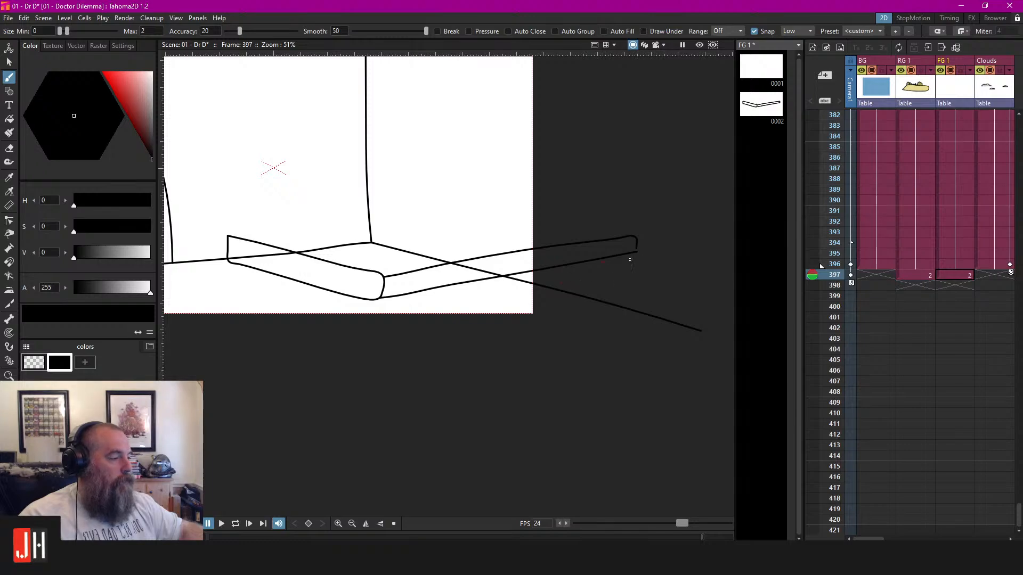
key("ctrl+z")
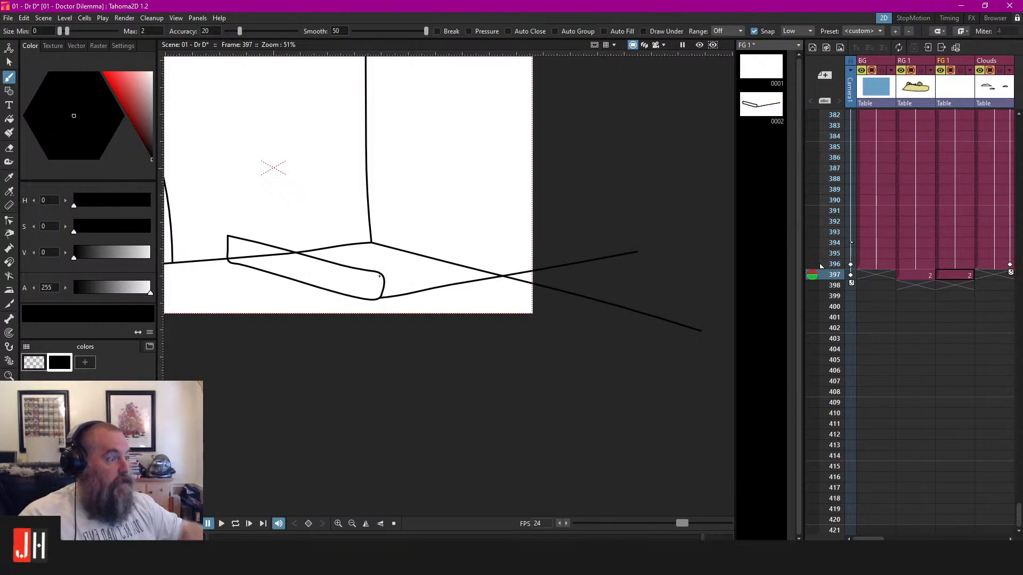
mouse_move(388, 273)
left_mouse_down()
mouse_move(622, 233)
mouse_move(634, 233)
mouse_move(638, 252)
left_mouse_up()
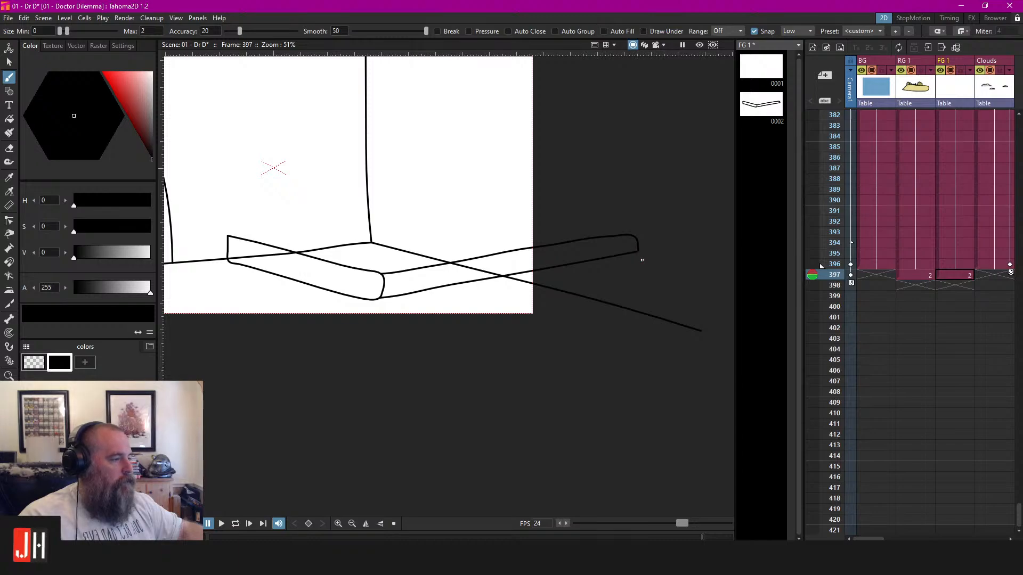
scroll(642, 259, "up", 4)
key("ctrl+z")
left_click_drag(223, 285, 542, 231)
key("ctrl+z")
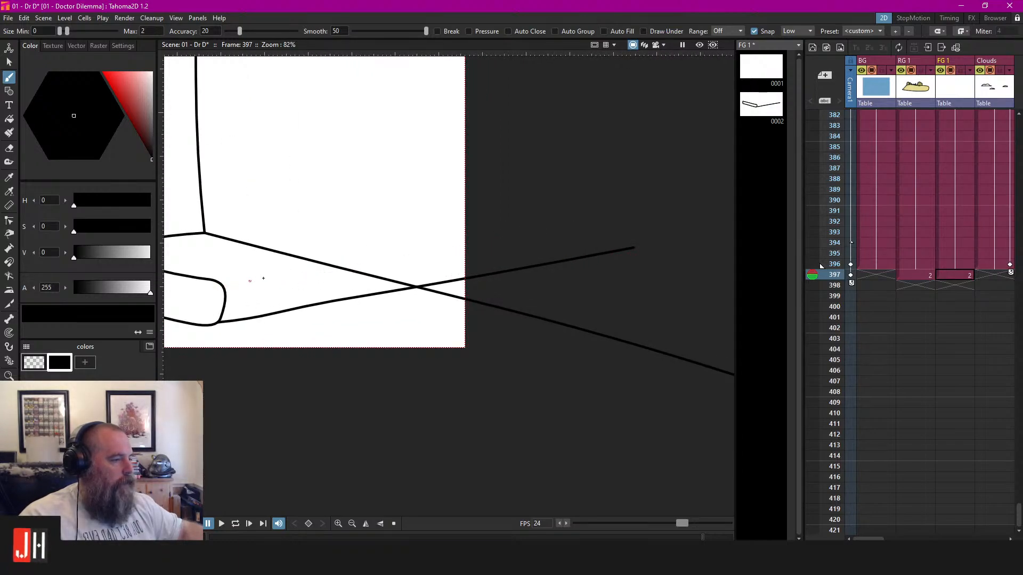
Draw the upper edge and far end of the slab's long side, and close its top surface with the back edges
mouse_move(224, 286)
left_mouse_down()
mouse_move(621, 219)
mouse_move(638, 224)
mouse_move(634, 247)
left_mouse_up()
scroll(569, 297, "down", 4)
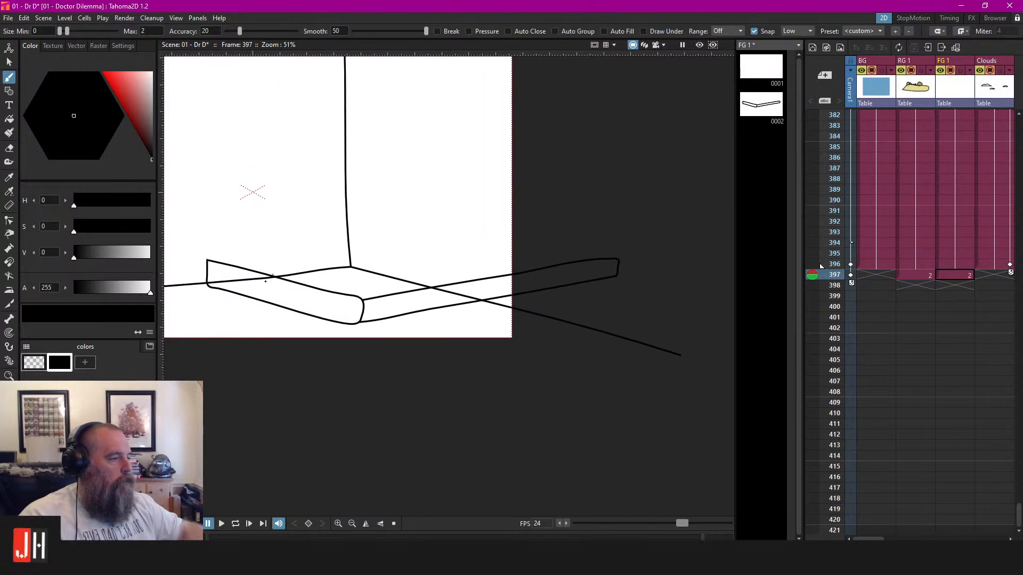
mouse_move(207, 259)
left_mouse_down()
mouse_move(493, 219)
mouse_move(618, 260)
left_mouse_up()
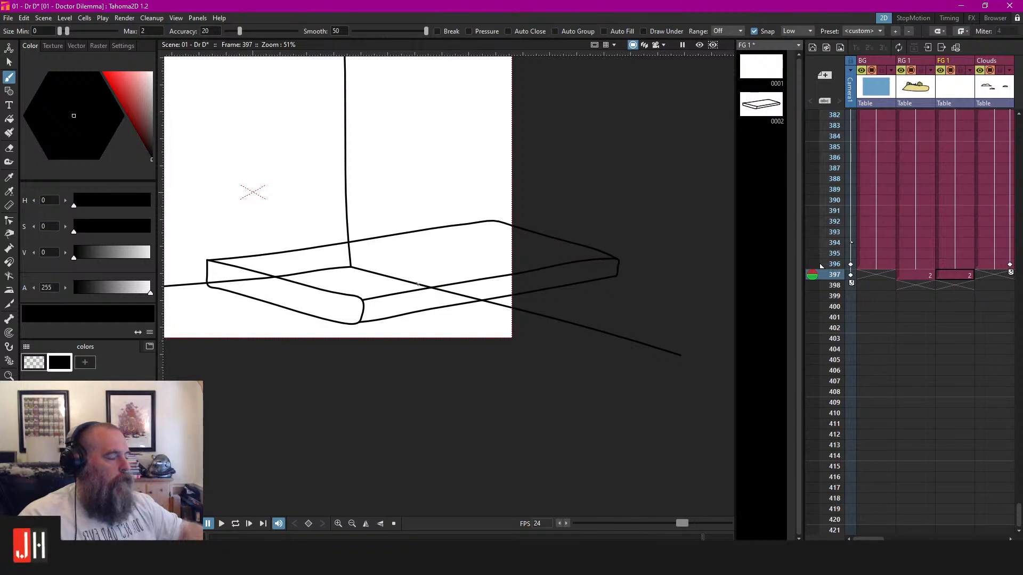
scroll(420, 306, "down", 7)
scroll(418, 319, "up", 7)
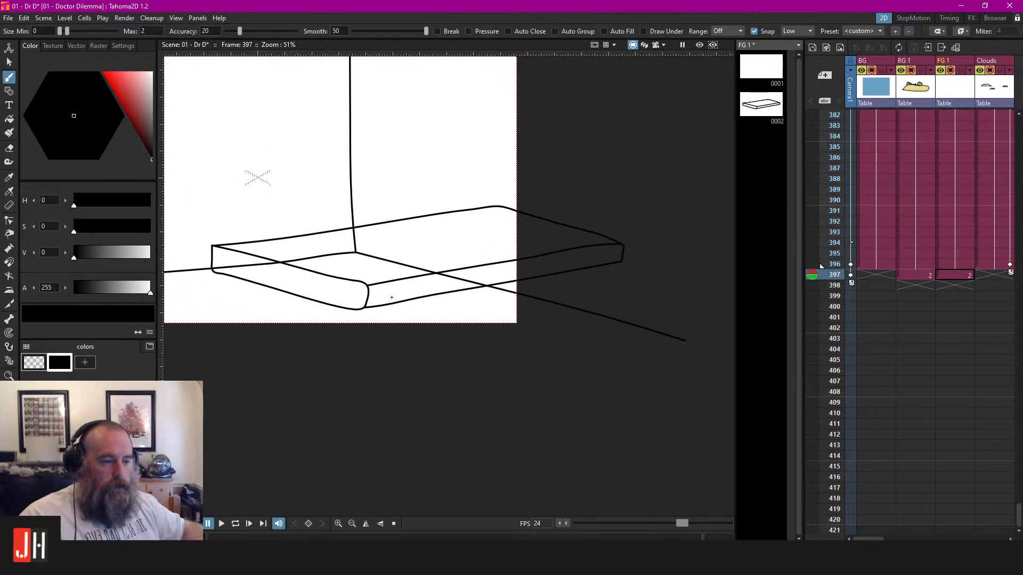
Select the whole slab drawing, scale it down slightly in proportion, and reposition it in front of the room corner
scroll(409, 293, "down", 3)
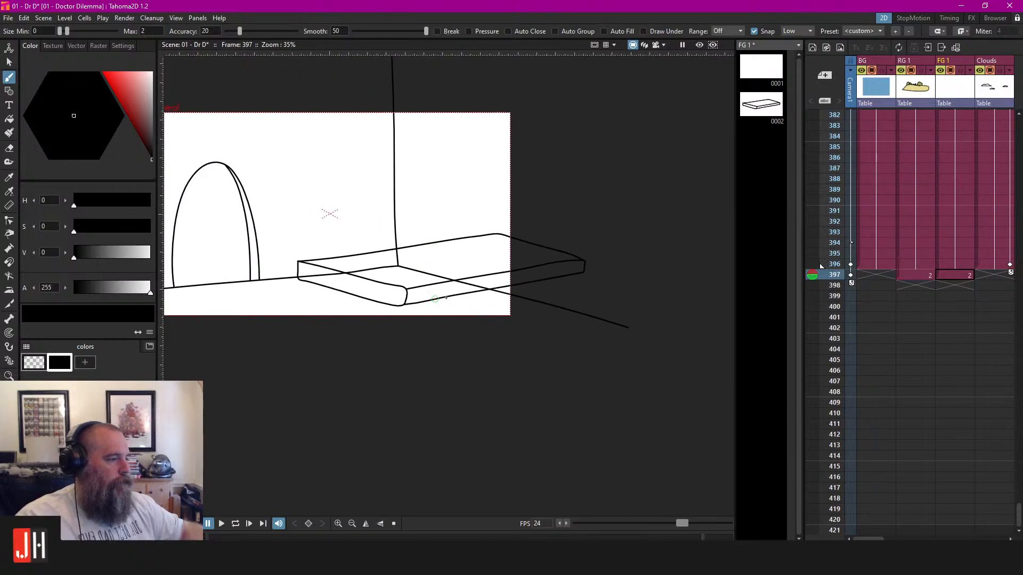
scroll(441, 287, "up", 2)
key("s")
mouse_move(650, 208)
left_mouse_down()
mouse_move(353, 221)
mouse_move(292, 333)
left_mouse_up()
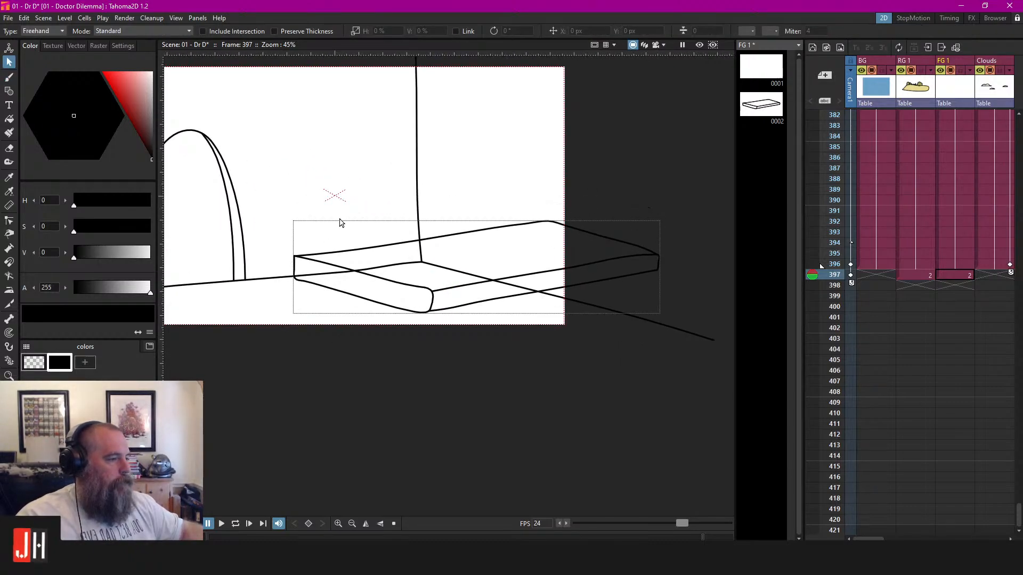
mouse_move(339, 222)
left_mouse_down()
mouse_move(589, 191)
mouse_move(696, 240)
mouse_move(653, 223)
mouse_move(611, 231)
left_mouse_up()
mouse_move(547, 246)
left_mouse_down()
mouse_move(526, 235)
mouse_move(537, 228)
left_mouse_up()
left_click(677, 220)
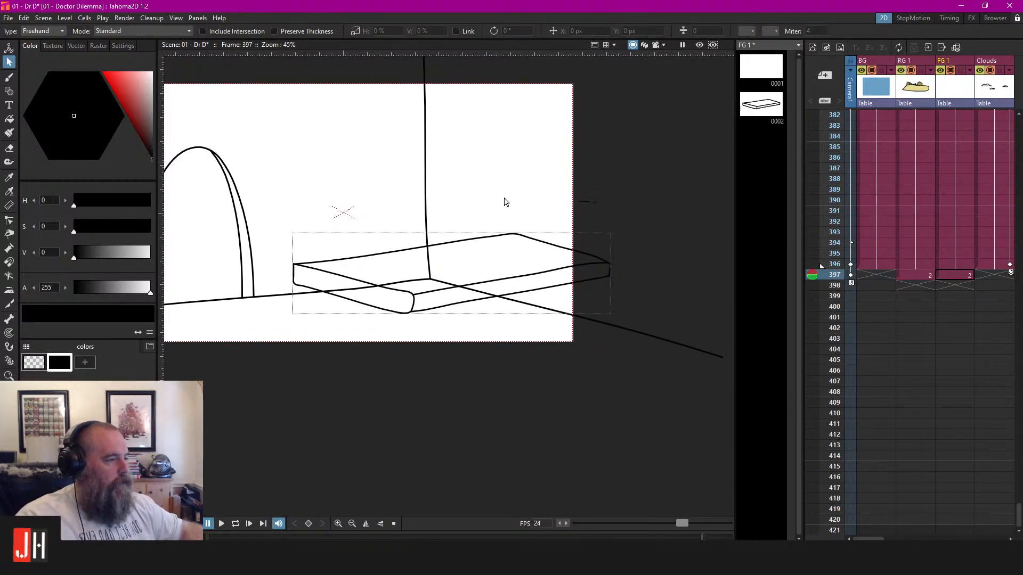
left_click_drag(504, 201, 563, 167)
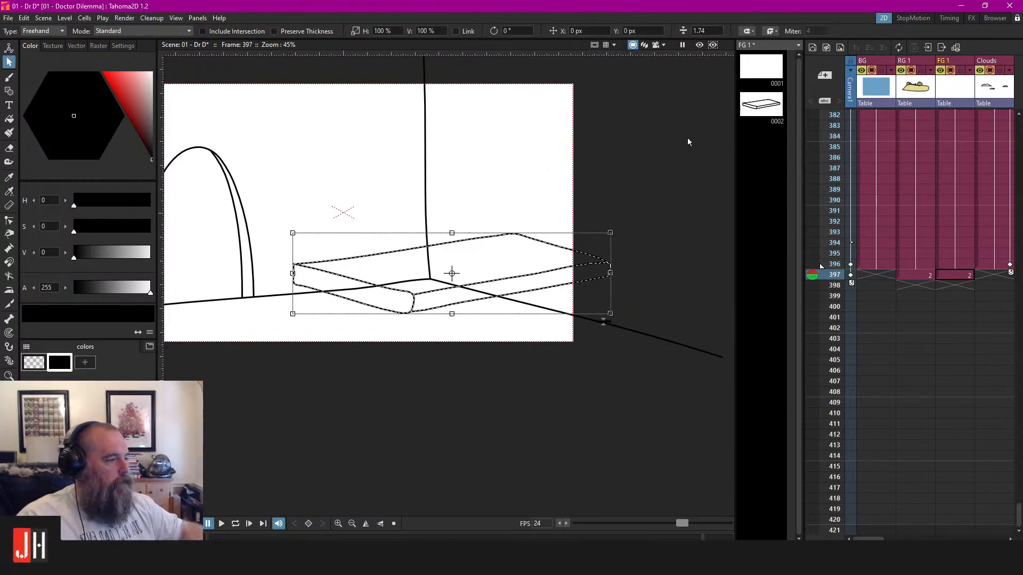
left_click(673, 176)
left_click_drag(563, 255, 596, 250)
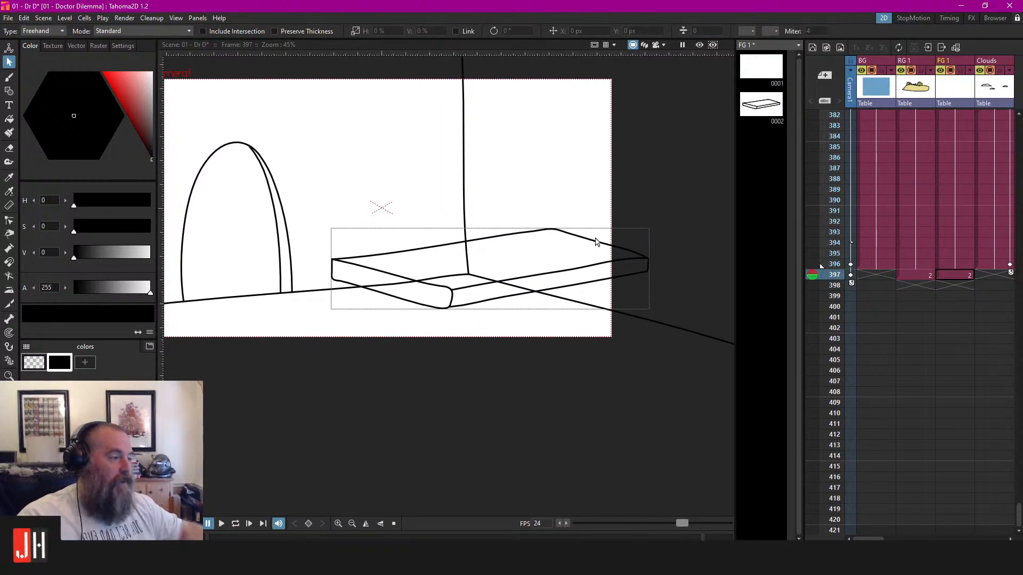
Add a dark grey style of about value 33 to the palette and fill the slab's top surface with it
left_click(93, 362)
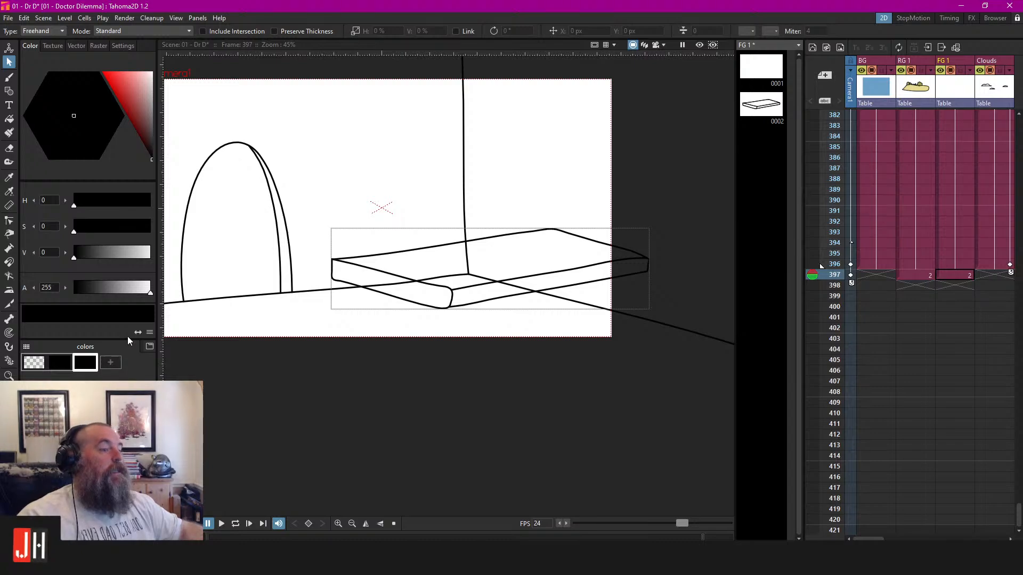
left_click(155, 118)
left_click_drag(155, 119, 154, 129)
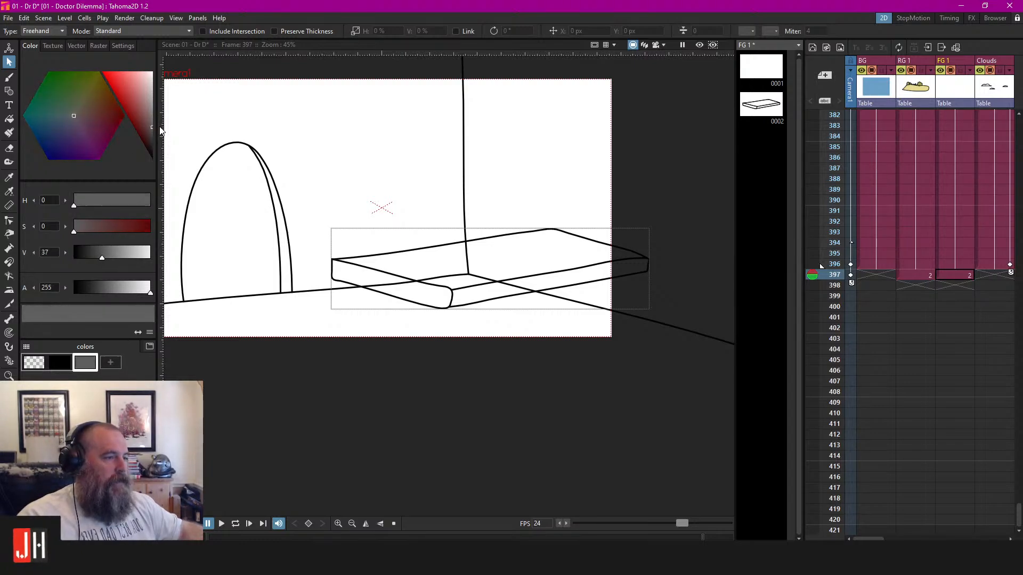
key("f")
left_click(524, 242)
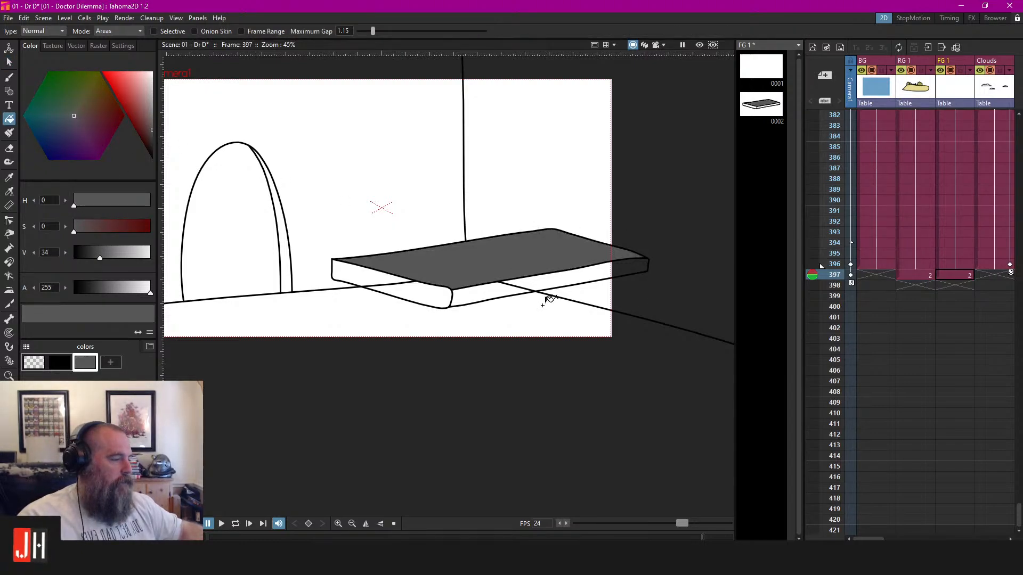
Add a lighter grey style to the palette and fill the slab's narrow end face with it
scroll(543, 294, "up", 3)
left_click(111, 364)
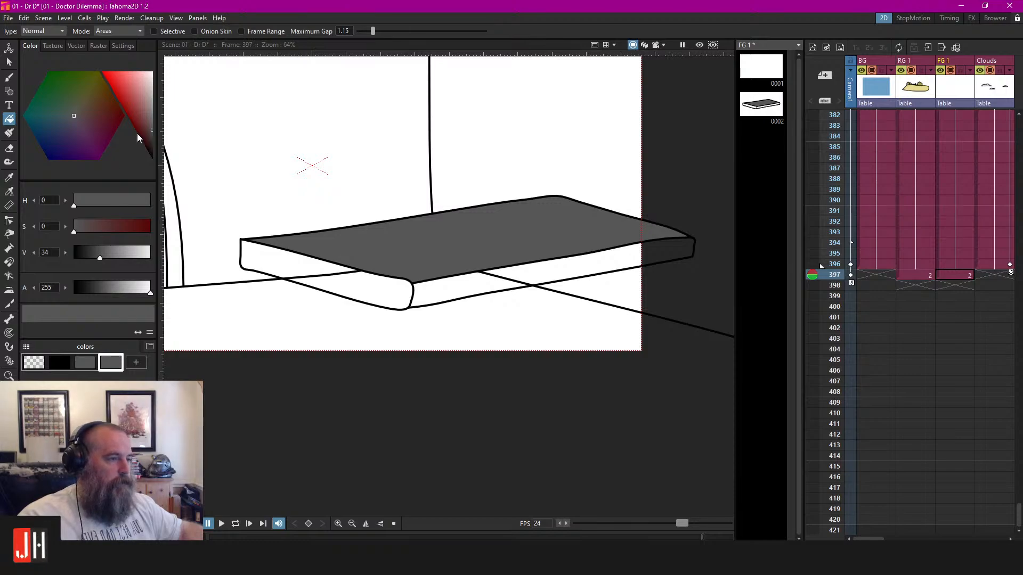
left_click(155, 135)
left_click_drag(155, 137, 155, 125)
left_click(369, 278)
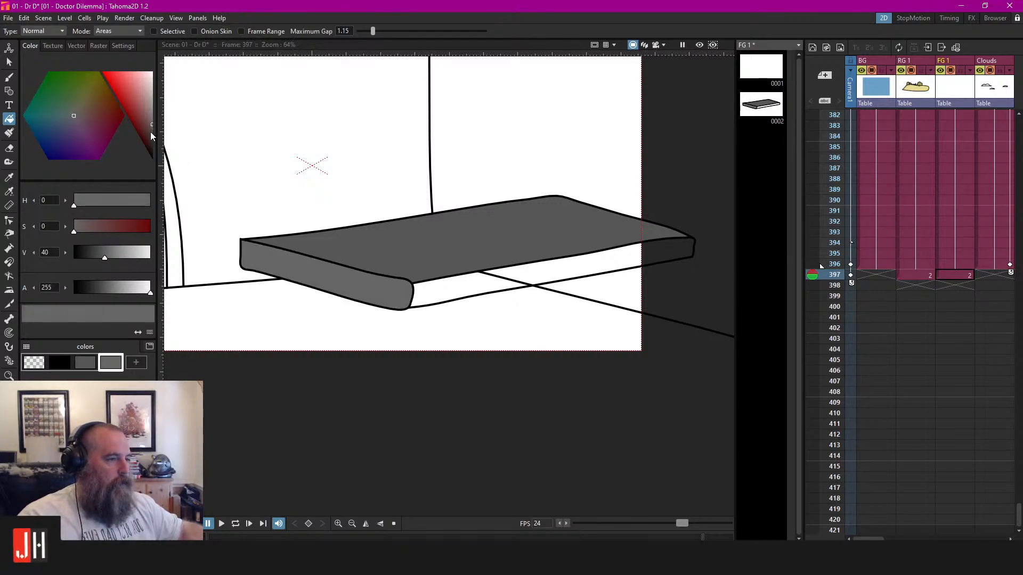
left_click_drag(153, 124, 155, 119)
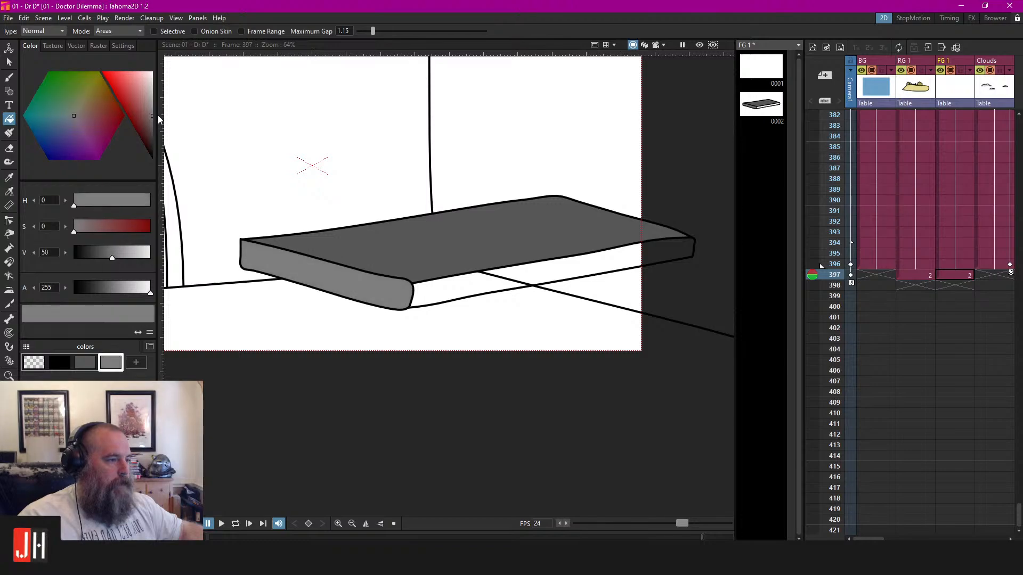
Add a darker grey style with value 24 and fill the slab's long side face with it
left_click(85, 363)
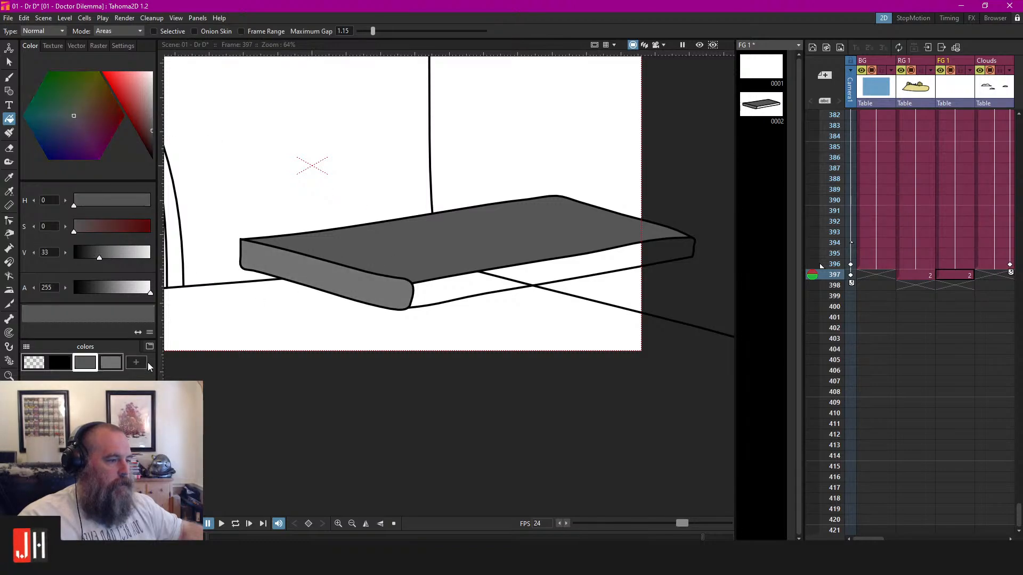
left_click(136, 362)
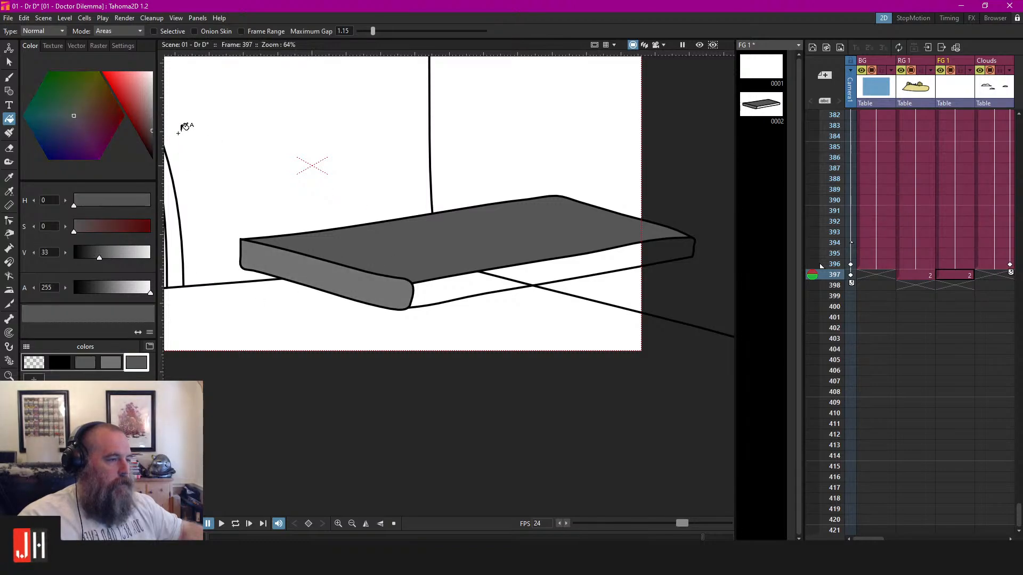
left_click(152, 138)
left_click(500, 276)
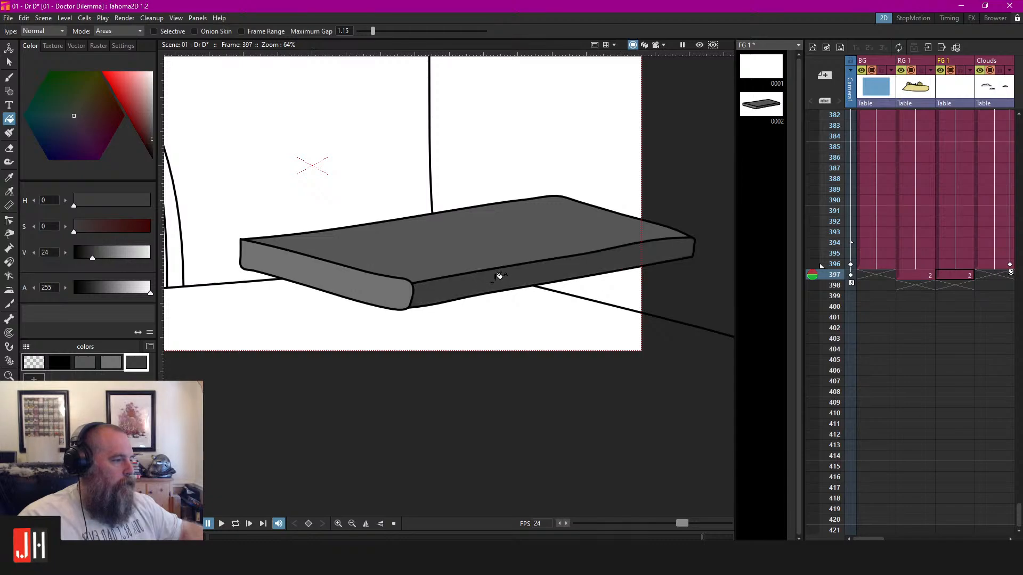
scroll(500, 277, "down", 3)
Select the whole slab drawing and nudge it slightly down and toward the doorway
key("s")
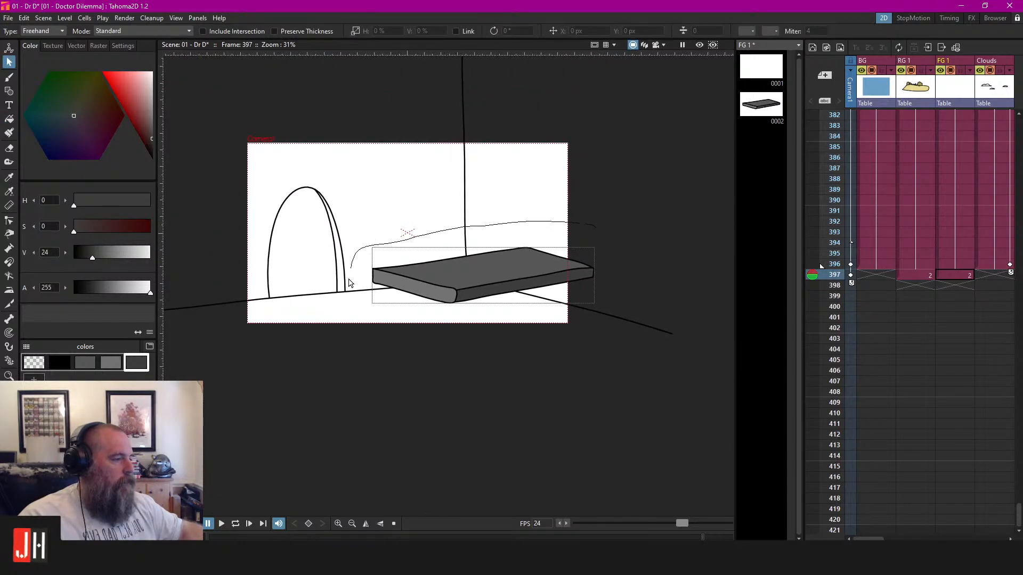
left_click(482, 259)
scroll(546, 277, "up", 5)
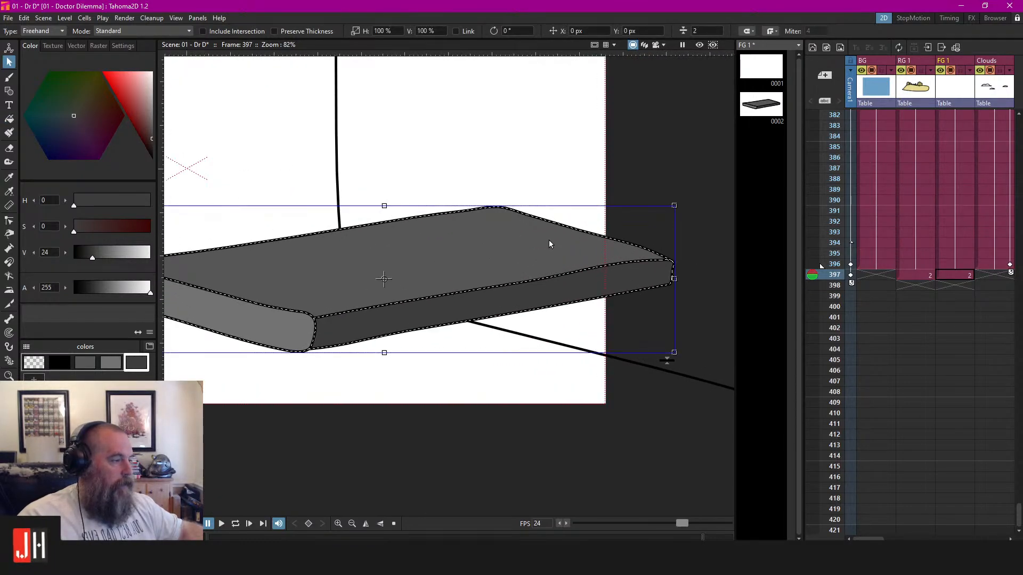
left_click_drag(551, 245, 545, 252)
scroll(567, 279, "down", 3)
scroll(566, 279, "down", 1)
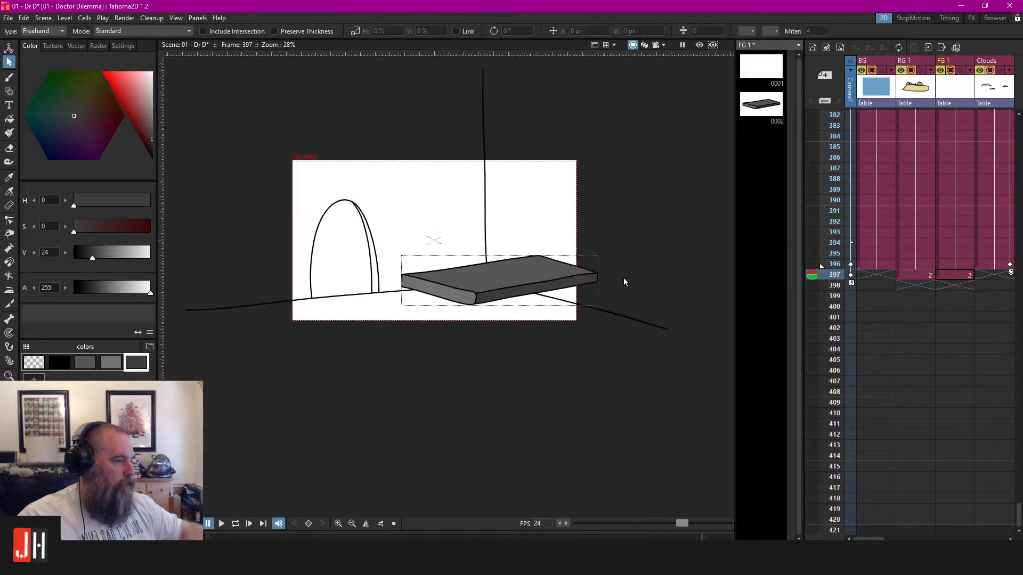
Try to reshape the slab's back corner and far edge by editing its control points
scroll(623, 278, "up", 3)
left_click(579, 236)
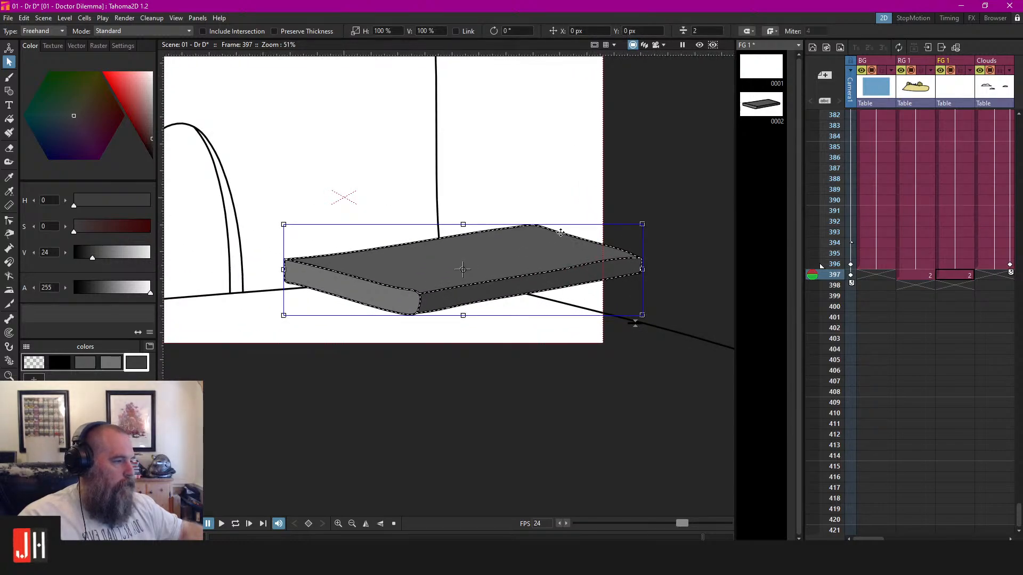
key("c")
left_click(535, 230)
mouse_move(561, 214)
left_mouse_down()
mouse_move(428, 227)
mouse_move(458, 257)
mouse_move(560, 210)
mouse_move(533, 230)
left_mouse_up()
left_click(611, 237)
left_click(638, 231)
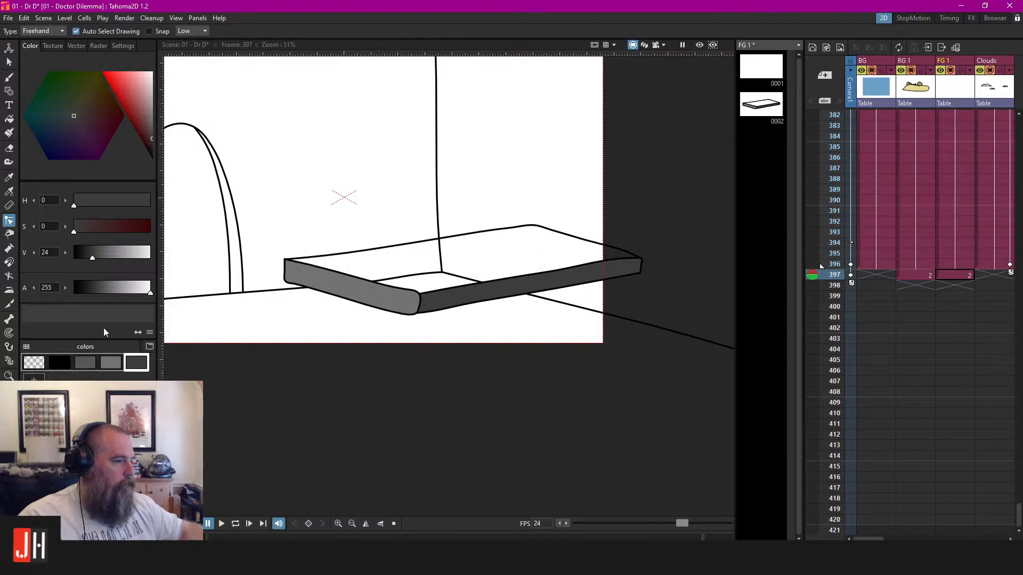
Fill the slab's top surface again with the dark grey style of value 33
left_click(85, 363)
key("f")
left_click(508, 245)
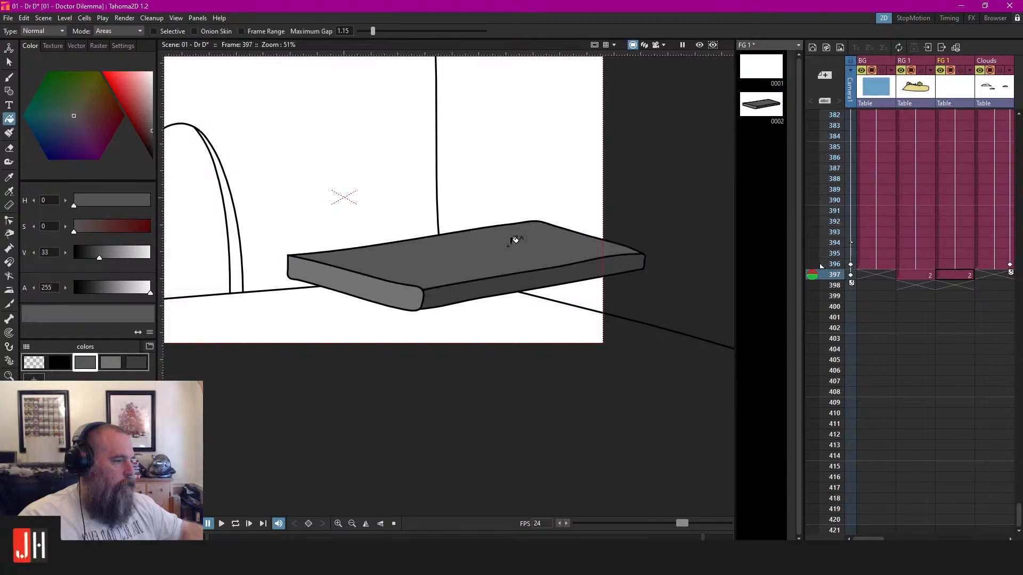
Select the whole slab, shift it about 43 px toward the doorway, and deselect it
key("s")
mouse_move(661, 209)
left_mouse_down()
mouse_move(278, 238)
mouse_move(481, 181)
left_mouse_up()
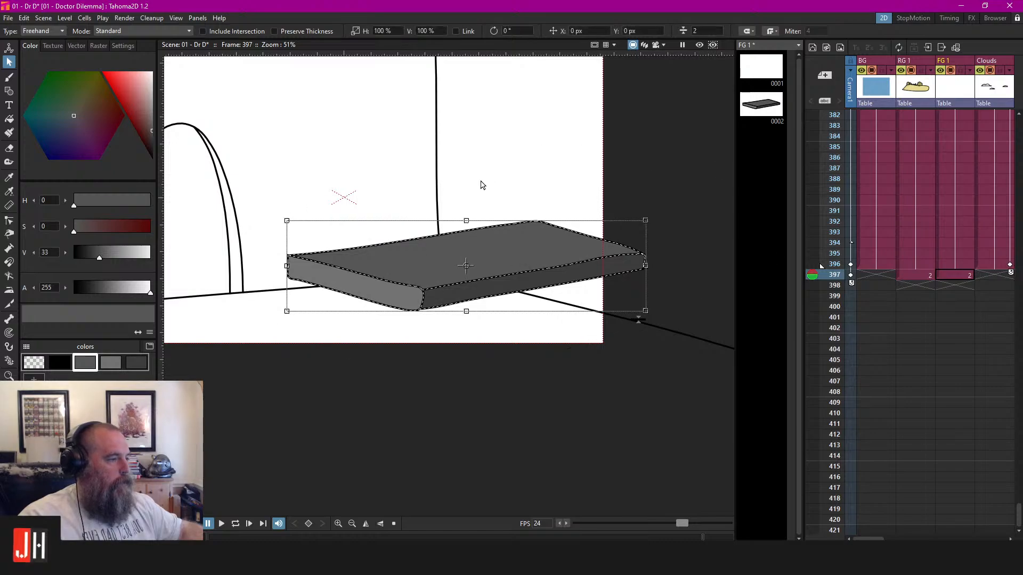
left_click_drag(598, 237, 587, 236)
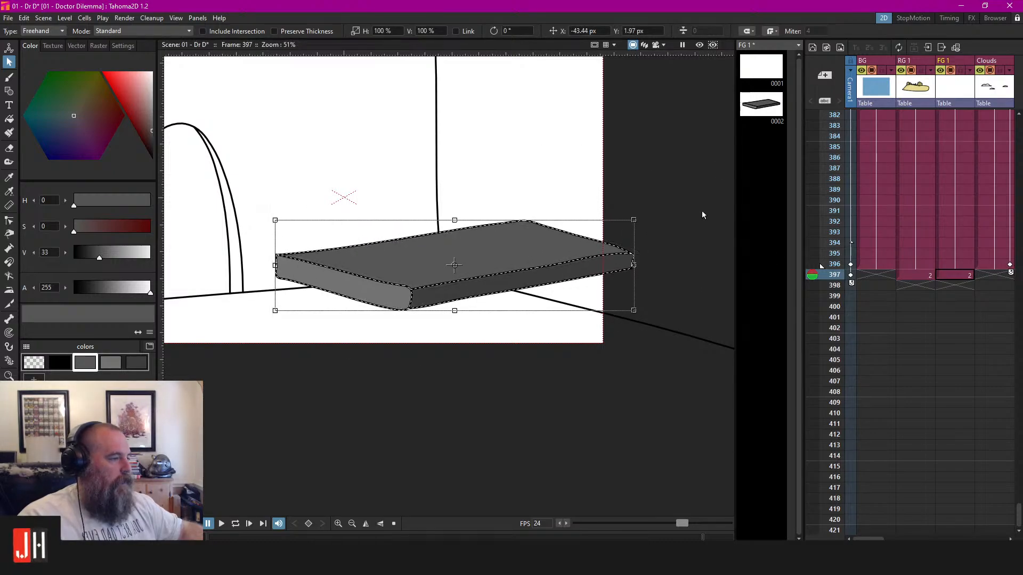
left_click(703, 214)
scroll(566, 277, "down", 5)
scroll(576, 278, "down", 2)
scroll(583, 282, "up", 4)
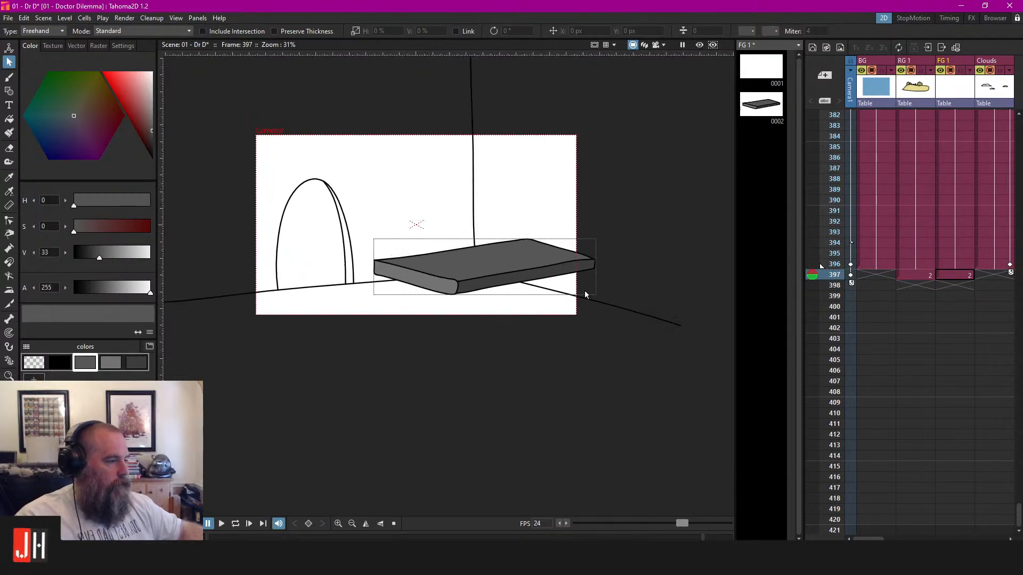
left_click_drag(477, 292, 512, 304)
scroll(543, 305, "up", 1)
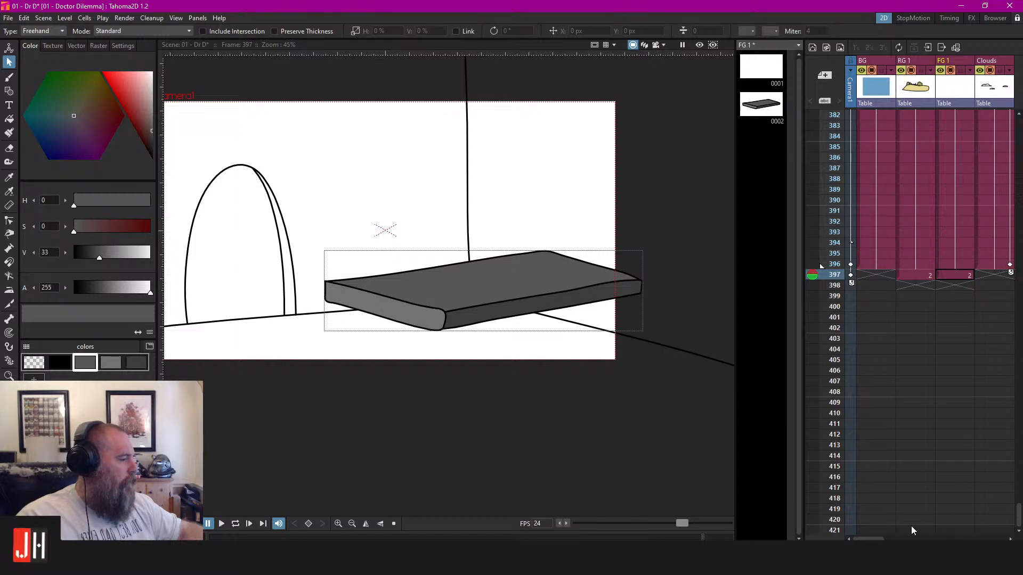
Show the Dr column in the camera view and move the doctor figure about 699 px across to the slab's near end
left_click_drag(869, 539, 973, 539)
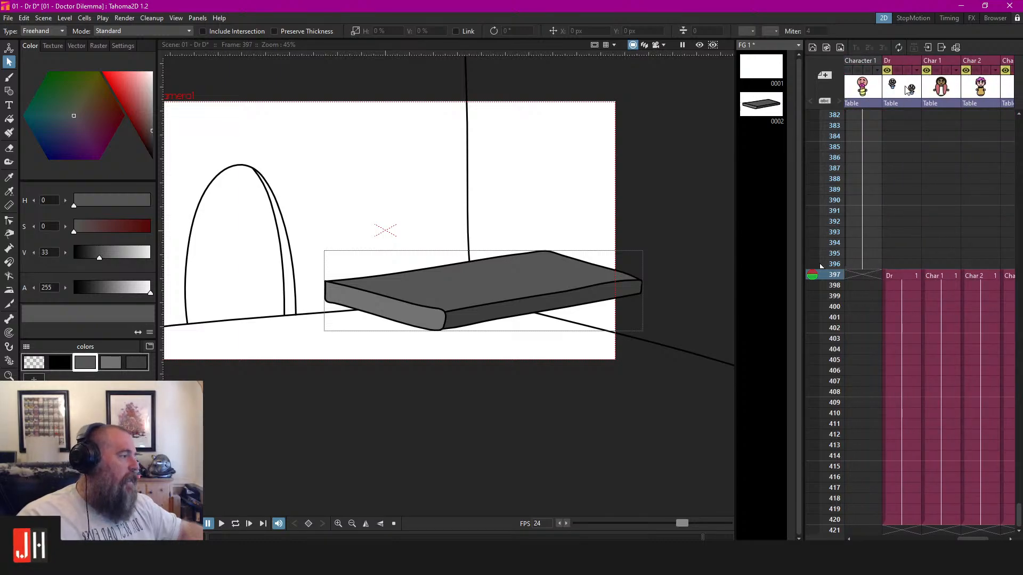
left_click(897, 70)
left_click_drag(237, 261, 533, 231)
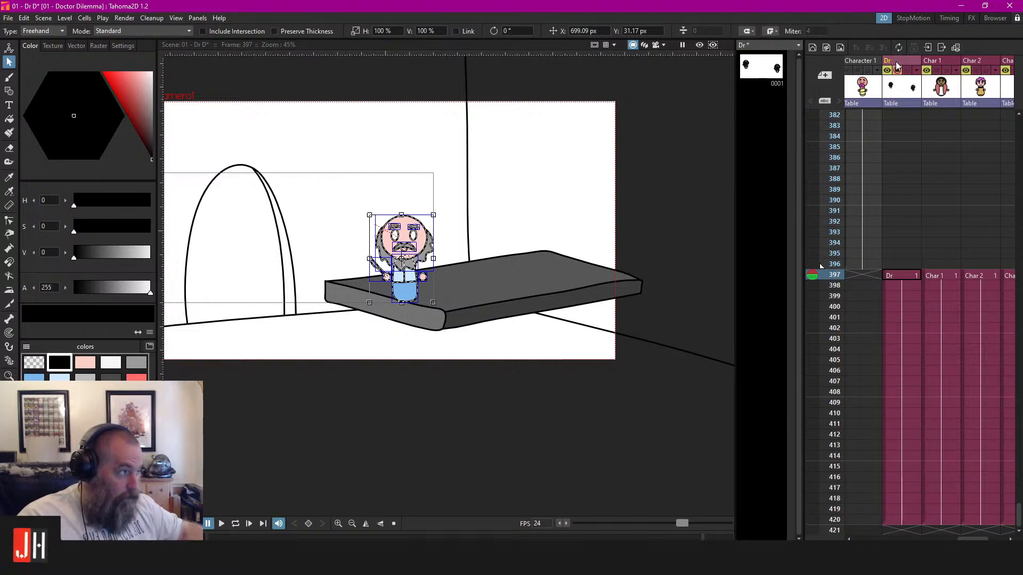
Move the FG 1 column to the end of the columns, after Char 3, so the slab covers the doctor's lower body
left_click_drag(973, 539, 886, 517)
left_click(939, 77)
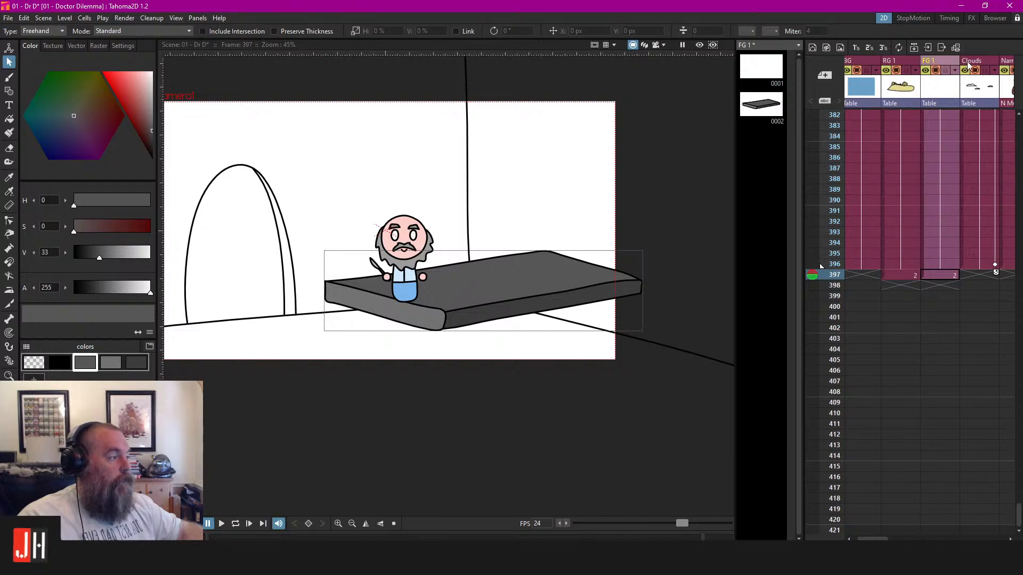
mouse_move(952, 62)
left_mouse_down()
mouse_move(1001, 63)
mouse_move(845, 62)
mouse_move(1001, 72)
mouse_move(986, 73)
left_mouse_up()
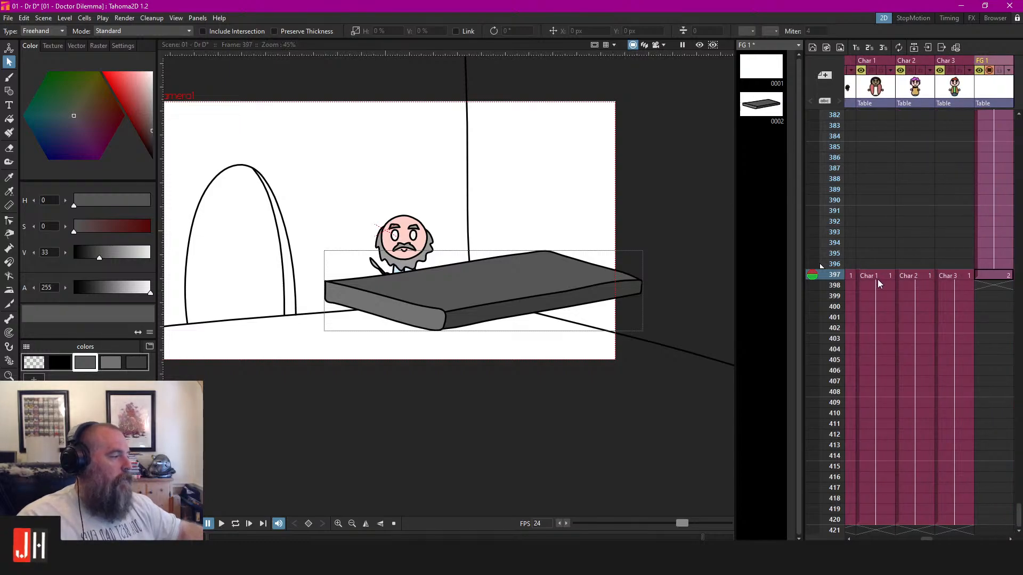
Select the doctor figure on the Dr column at frame 397, enlarge it, and place it behind the slab
left_click_drag(927, 539, 906, 539)
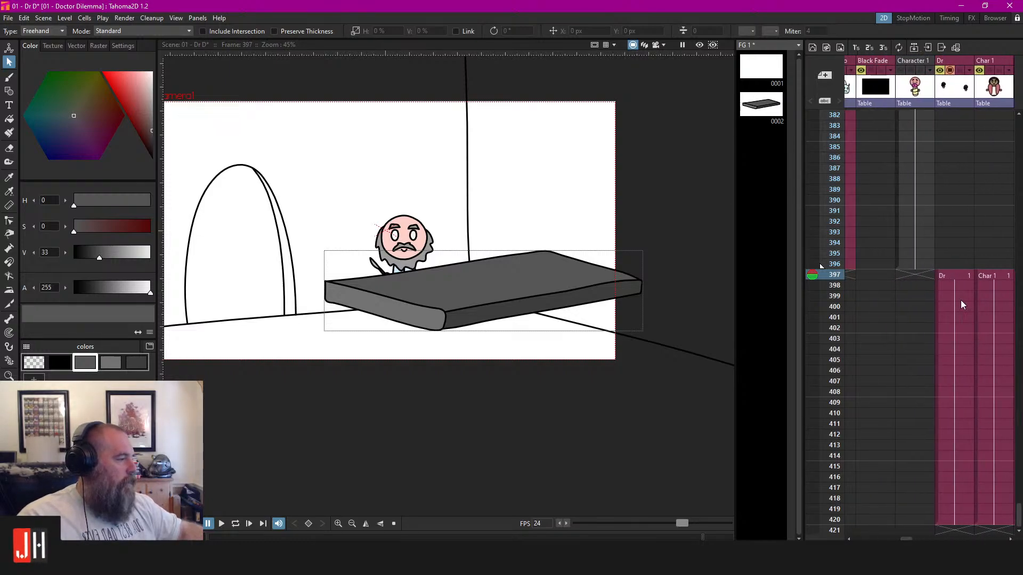
left_click(953, 277)
mouse_move(490, 174)
left_mouse_down()
mouse_move(314, 168)
mouse_move(441, 201)
mouse_move(430, 204)
mouse_move(469, 151)
mouse_move(378, 189)
mouse_move(421, 184)
left_mouse_up()
left_click(681, 199)
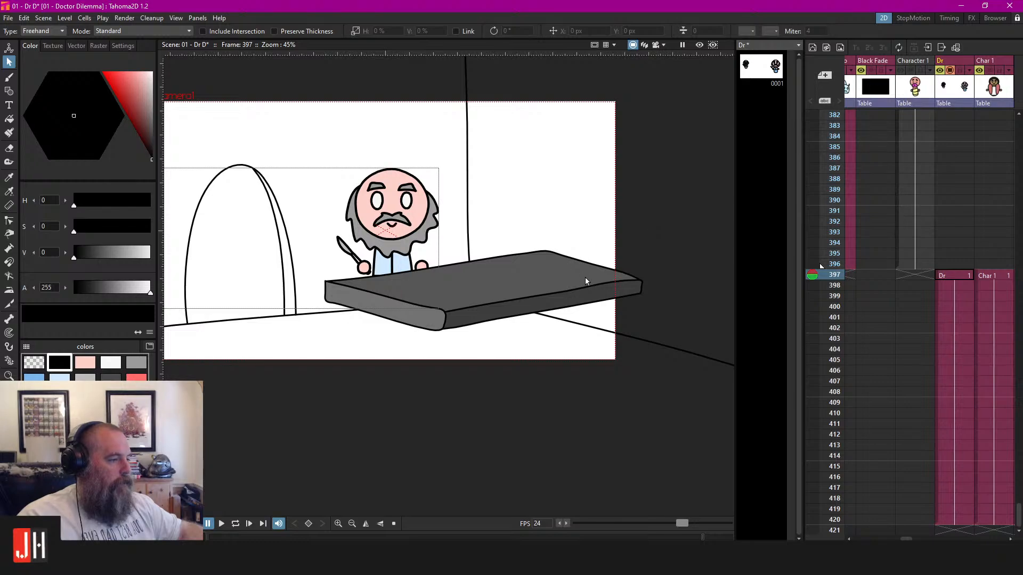
Reselect the doctor figure, scale it down slightly behind the slab, and deselect it
left_click(469, 212)
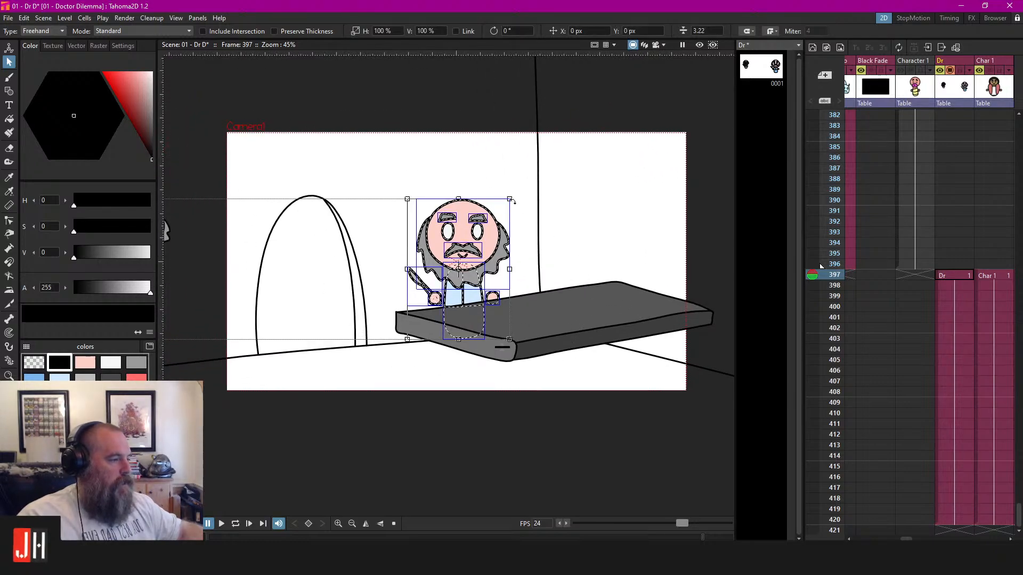
mouse_move(509, 199)
left_mouse_down()
mouse_move(492, 223)
mouse_move(359, 254)
mouse_move(486, 225)
left_mouse_up()
left_click(575, 217)
scroll(575, 217, "up", 1)
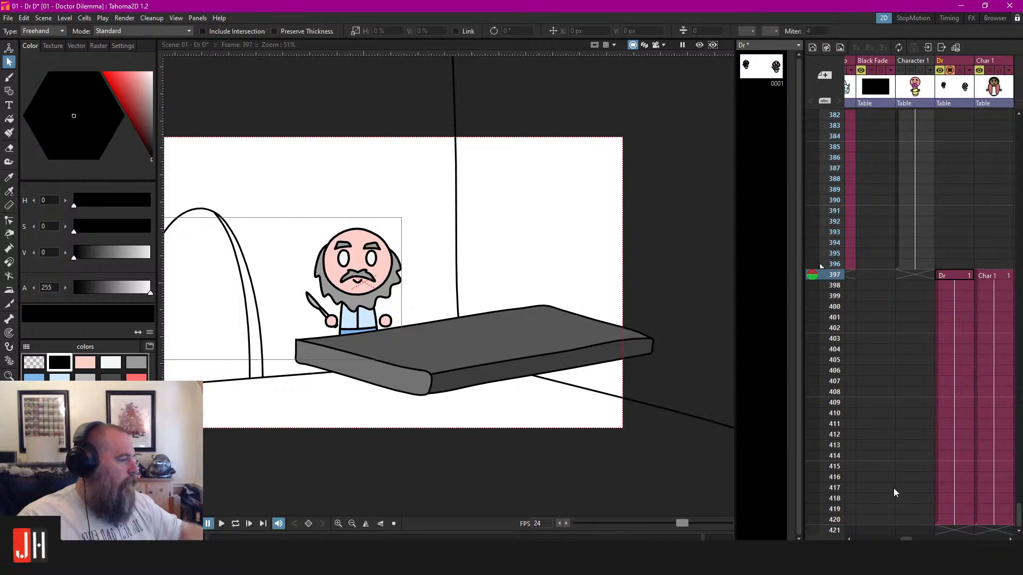
Set the Z depth of the Char 2 column at frame 397 to 15.5 fld with the Animate tool, and switch to the Brush tool
scroll(821, 266, "right", 8)
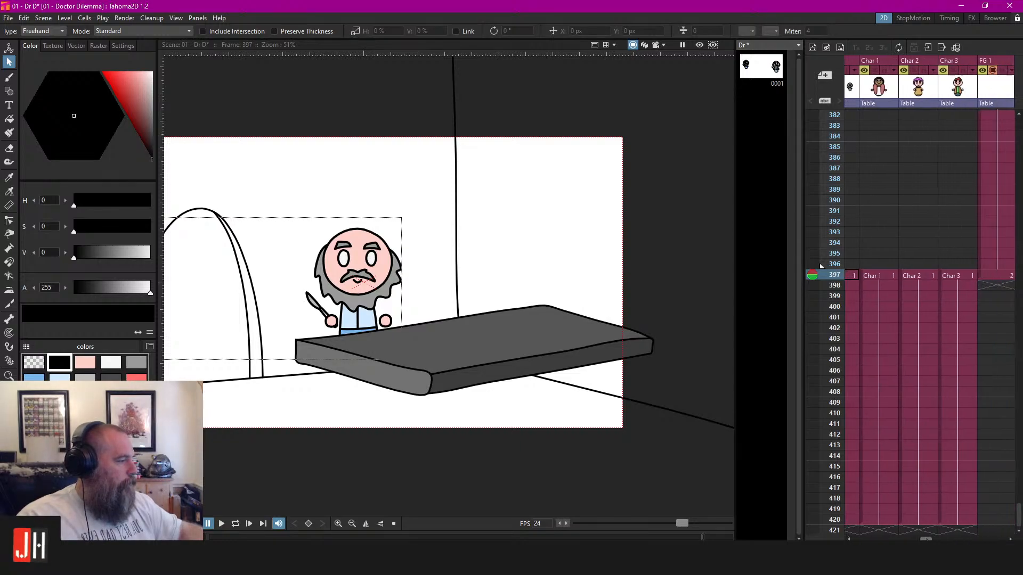
left_click(925, 277)
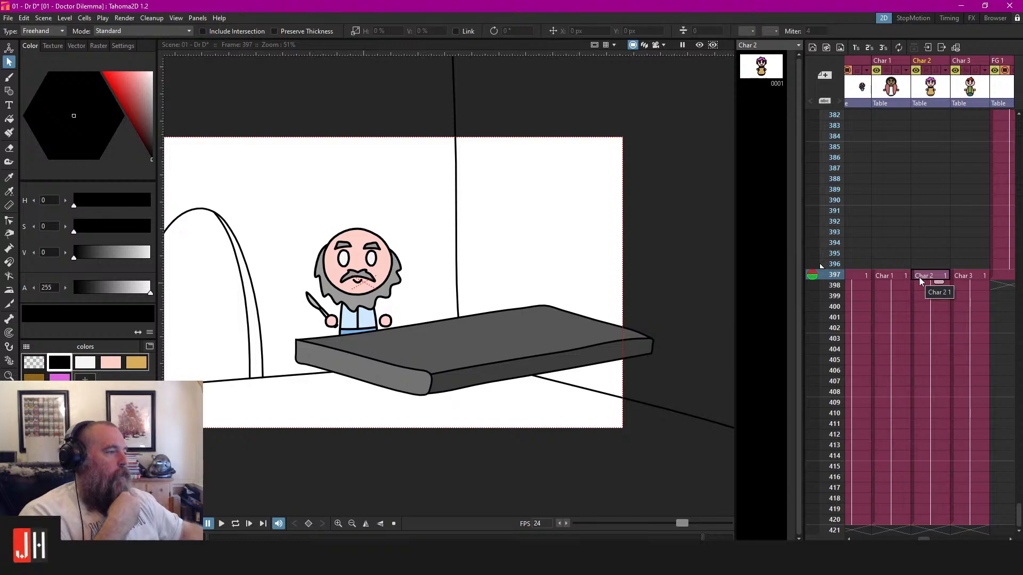
left_click(1007, 223)
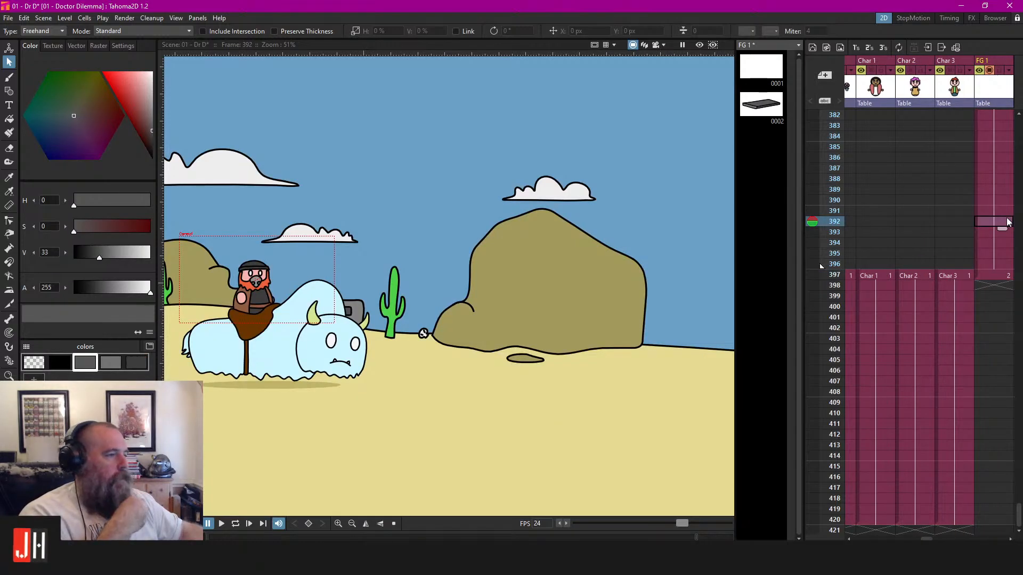
key("a")
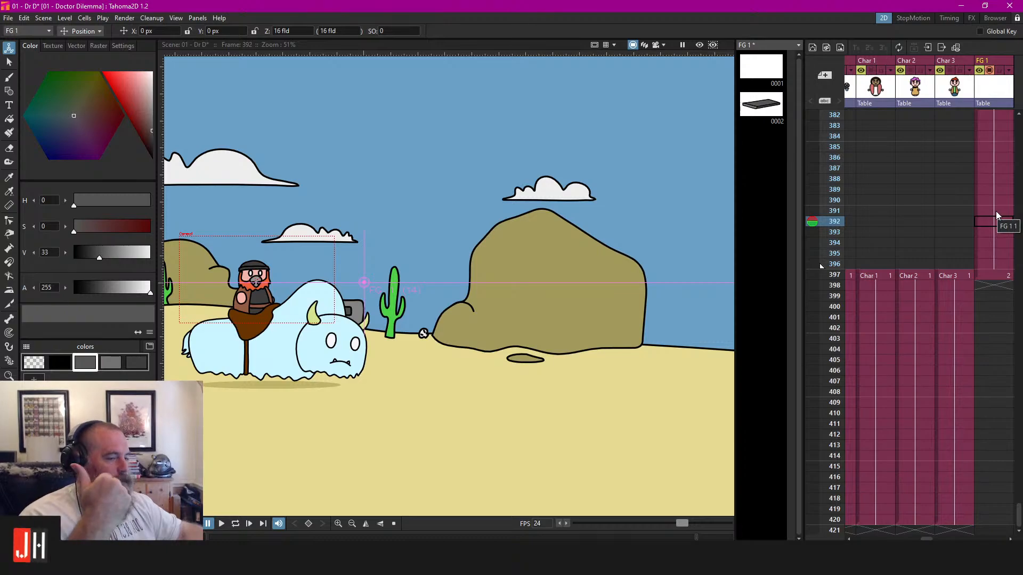
left_click(921, 278)
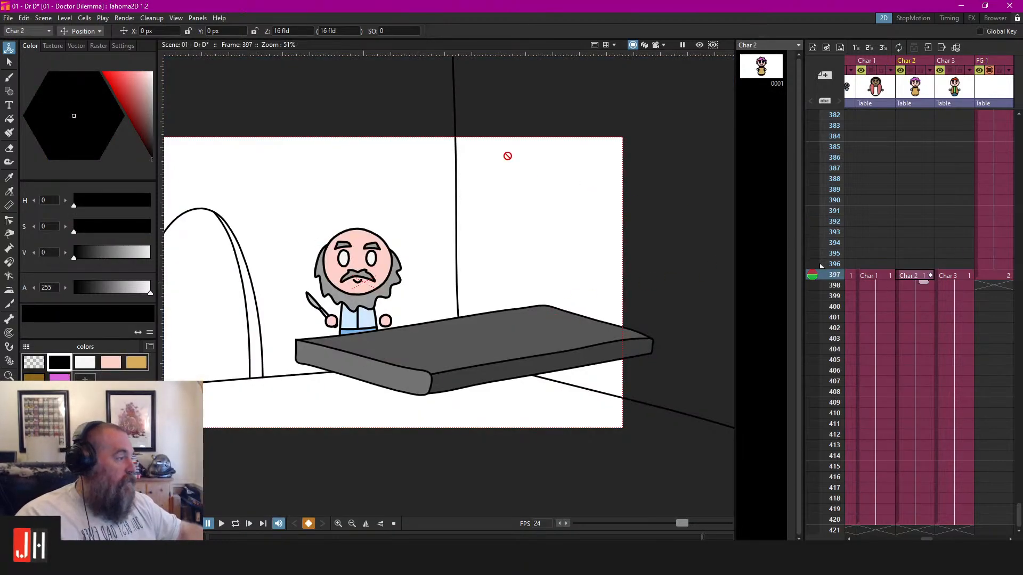
left_click(305, 31)
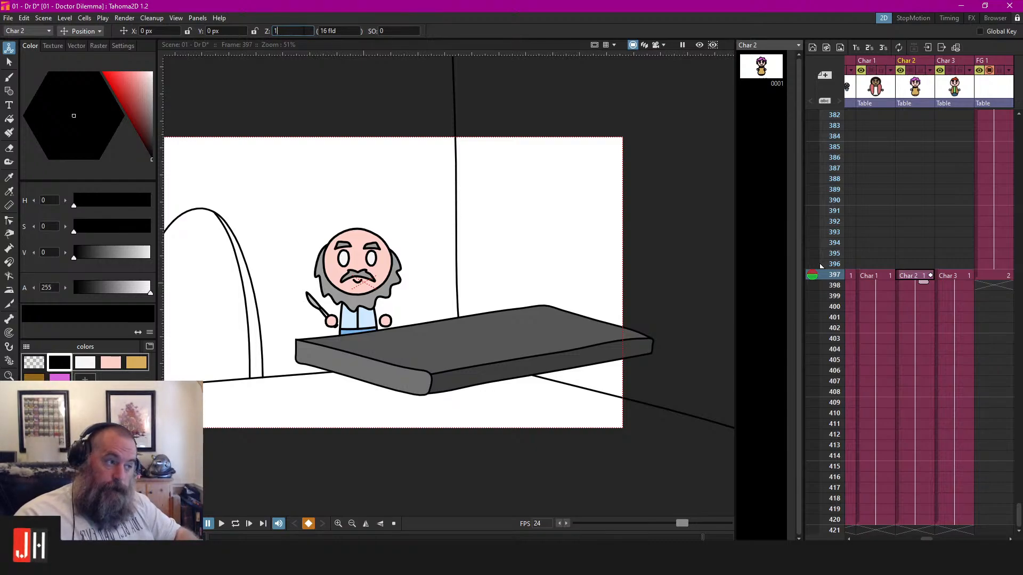
type("15.5")
key("Return")
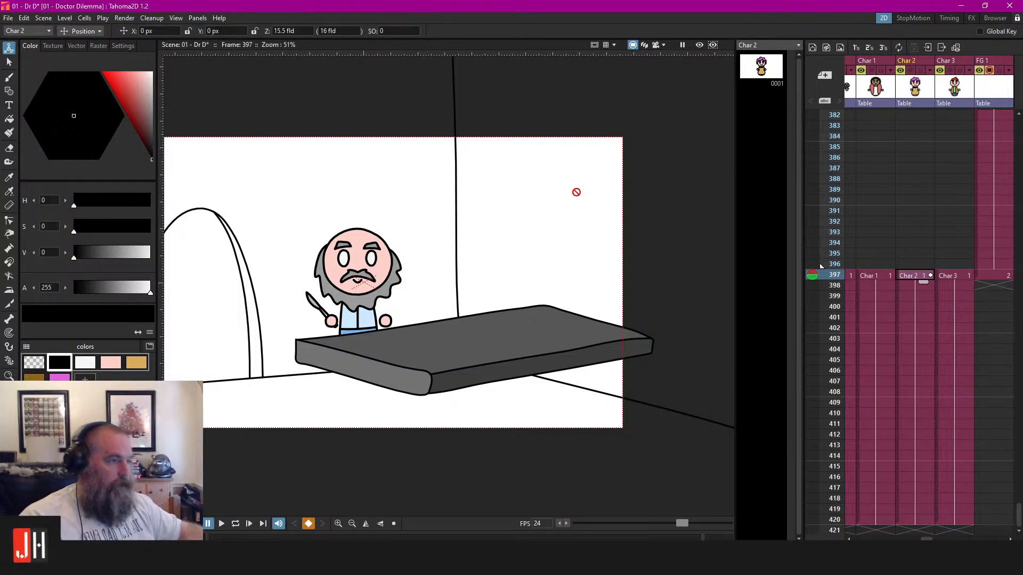
key("b")
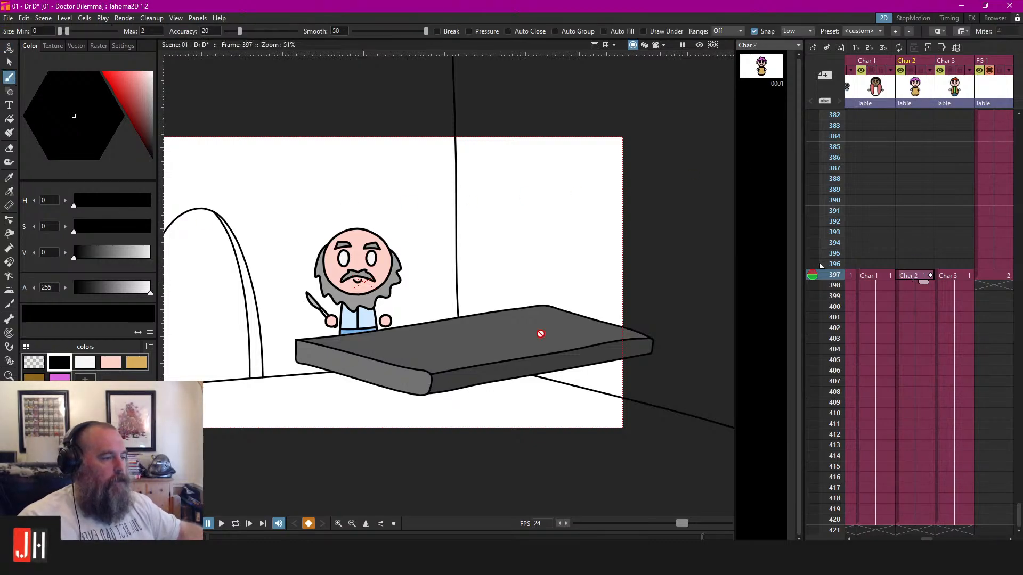
Return to Char 2 at frame 397, turn on the column's visibility in the scene, and undo the stray Brush mark
scroll(539, 336, "up", 4)
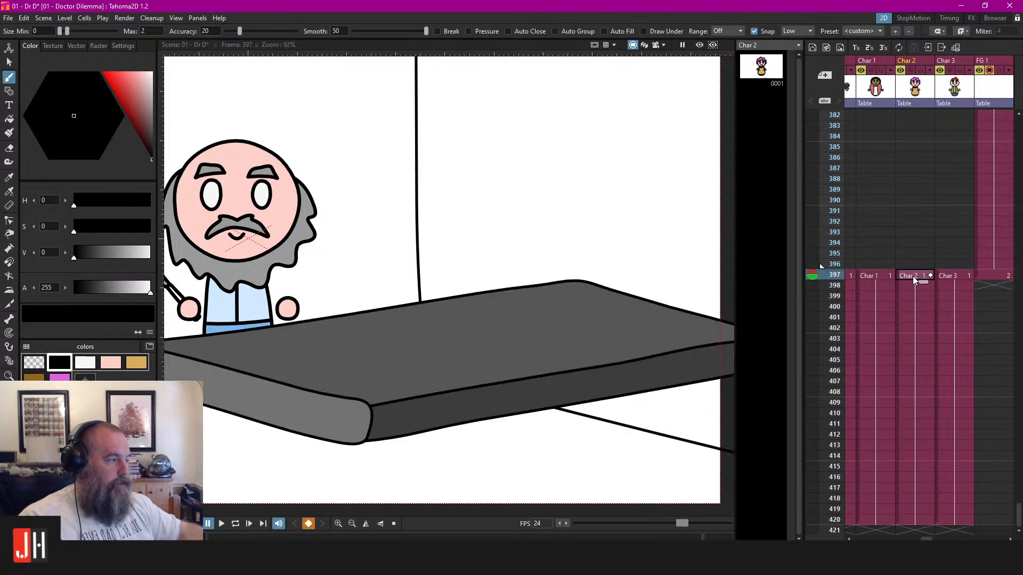
left_click(909, 264)
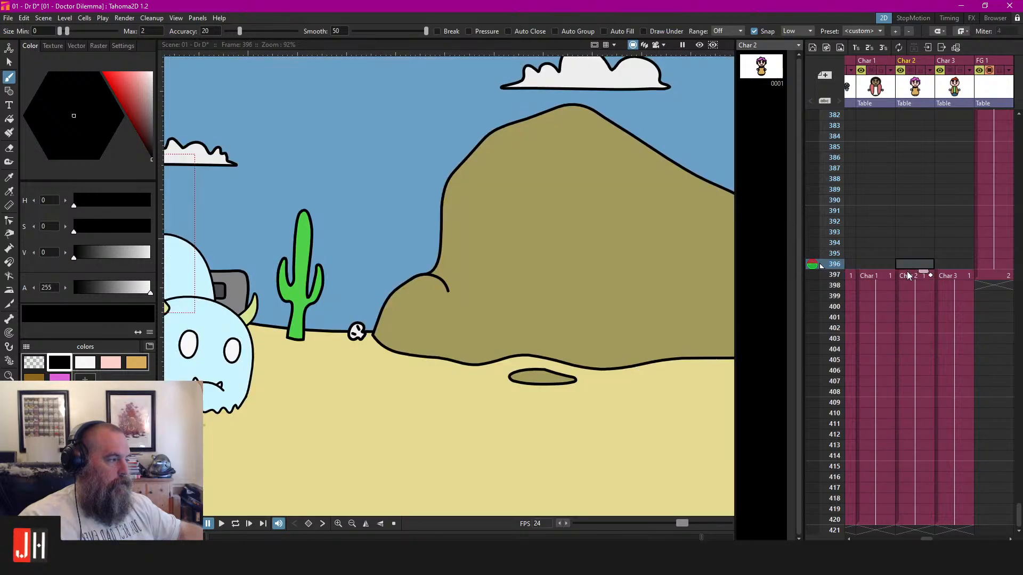
left_click(905, 274)
scroll(341, 288, "down", 5)
scroll(389, 295, "up", 5)
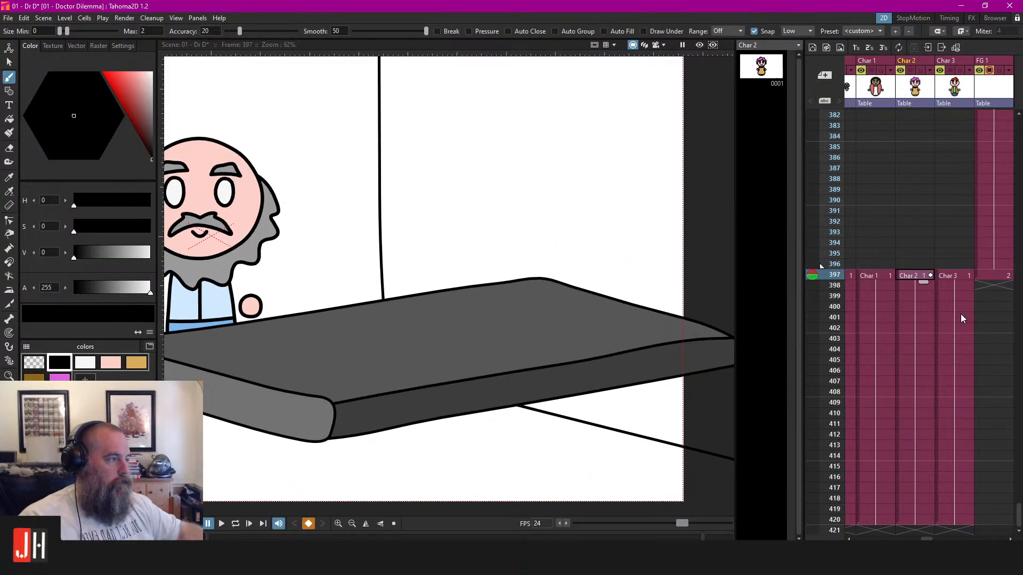
left_click(910, 70)
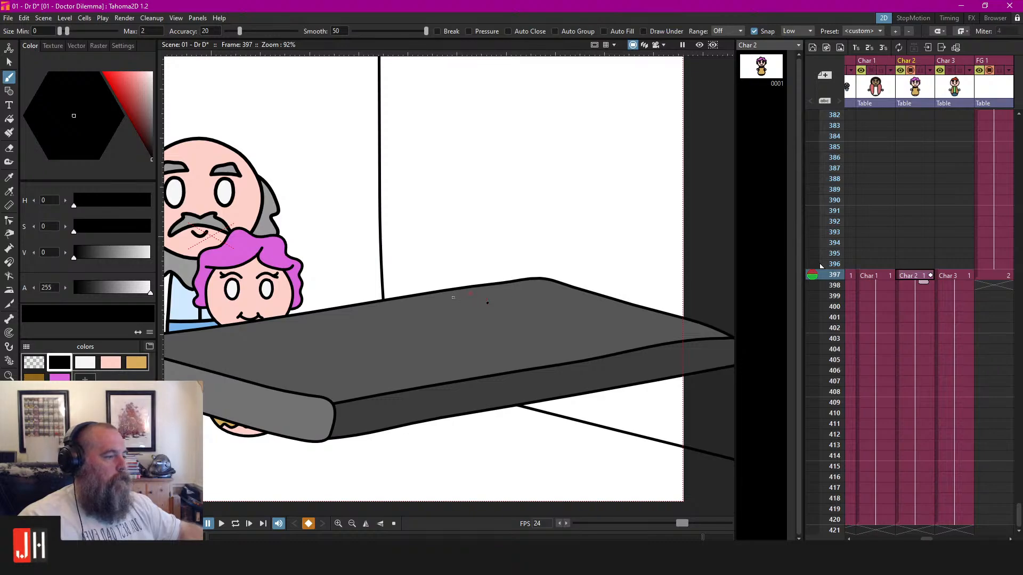
left_click_drag(453, 297, 454, 298)
key("ctrl+z")
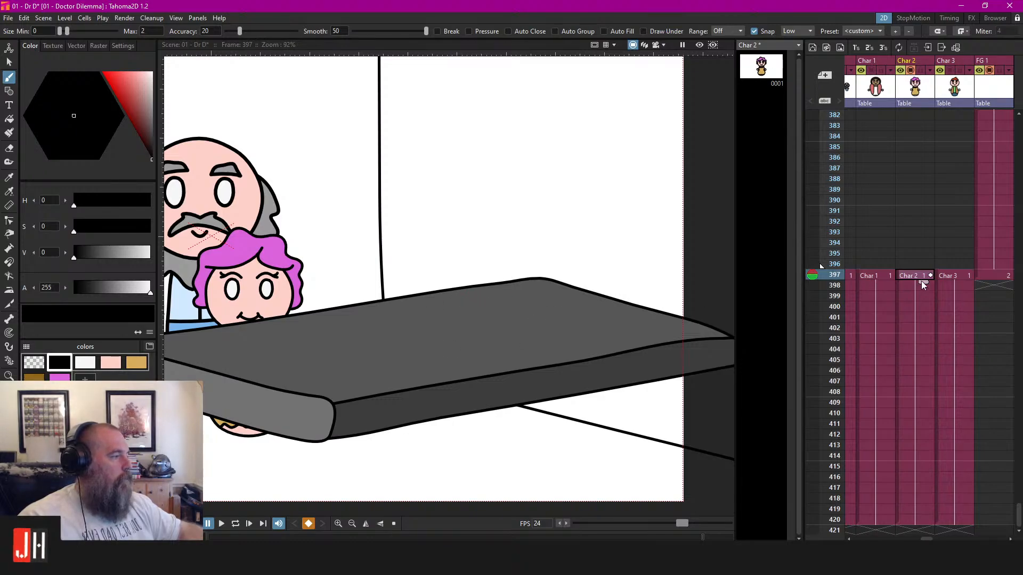
key("a")
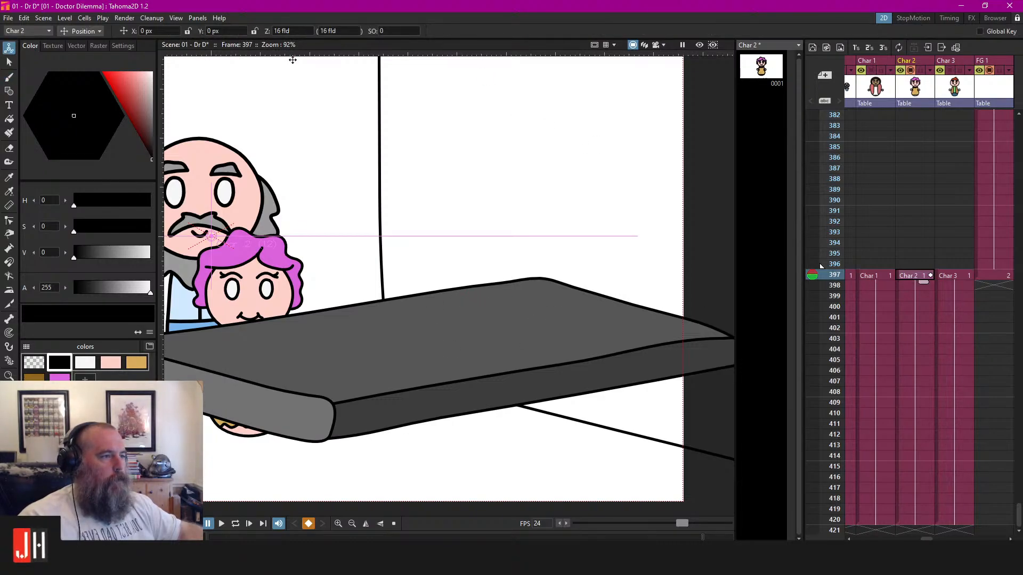
left_click(297, 31)
type("1")
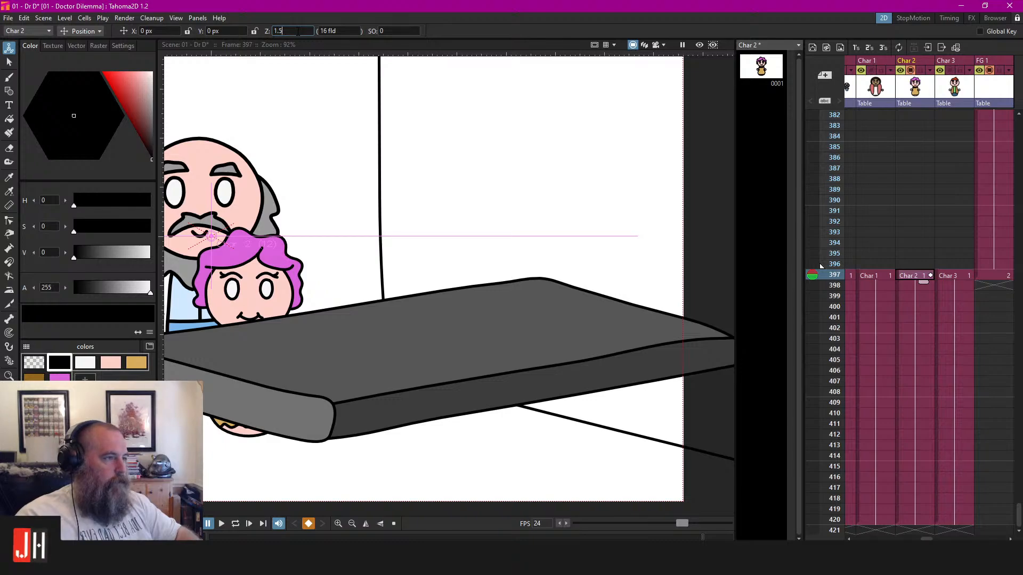
type(".5")
key("Return")
key("ctrl+z")
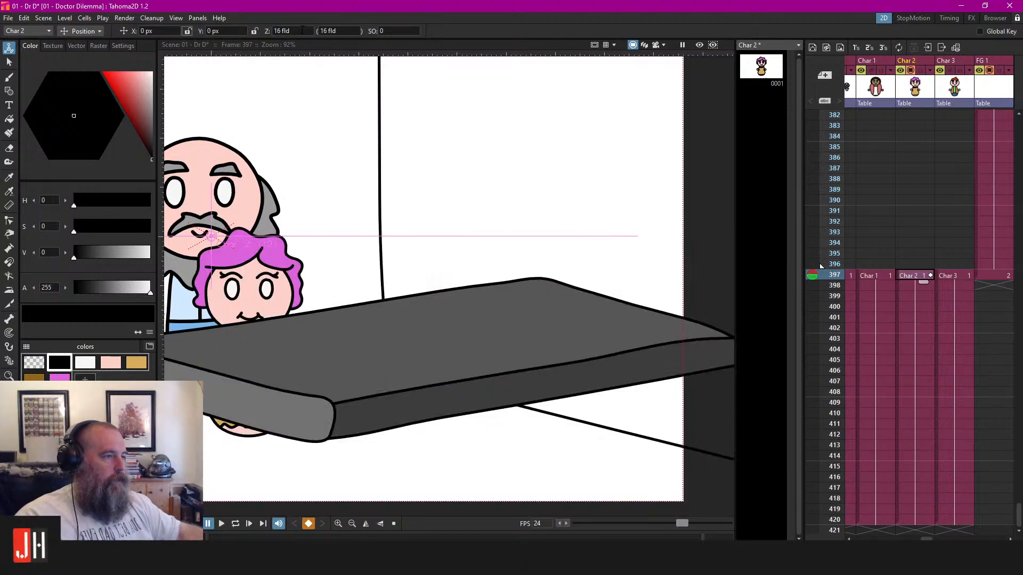
Set the Z depth of the Char 2 column at frame 397 to 15.5 fld
left_click(302, 30)
type("15.5")
key("Return")
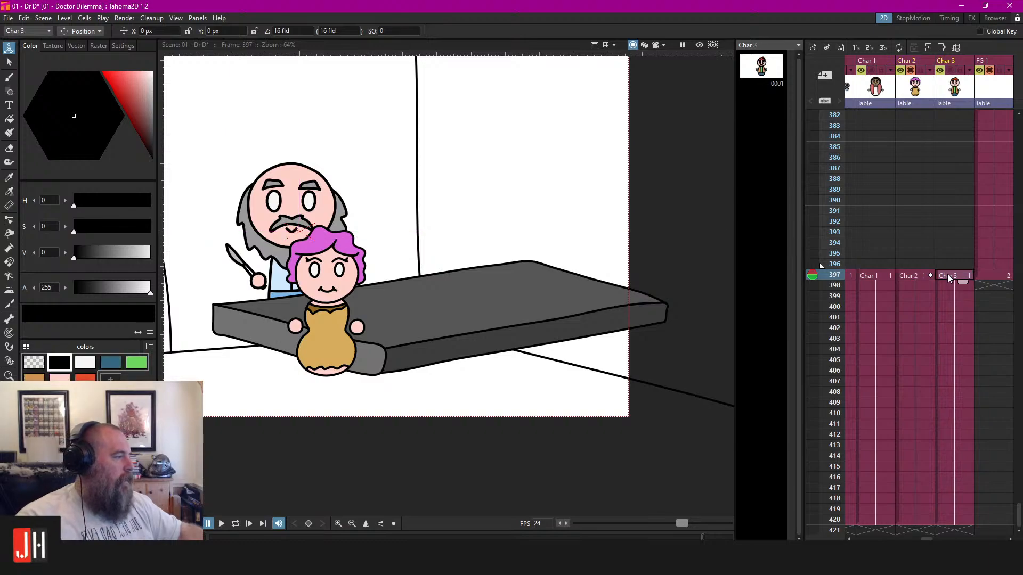
Try sketching rough Brush strokes on the slab in the Char 2 drawing and undo them
scroll(598, 299, "up", 2)
key("b")
mouse_move(457, 279)
left_mouse_down()
mouse_move(401, 275)
mouse_move(462, 301)
left_mouse_up()
scroll(460, 302, "up", 2)
key("ctrl+z")
mouse_move(430, 257)
left_mouse_down()
mouse_move(265, 286)
mouse_move(451, 307)
mouse_move(400, 269)
left_mouse_up()
scroll(410, 282, "down", 5)
scroll(412, 286, "up", 1)
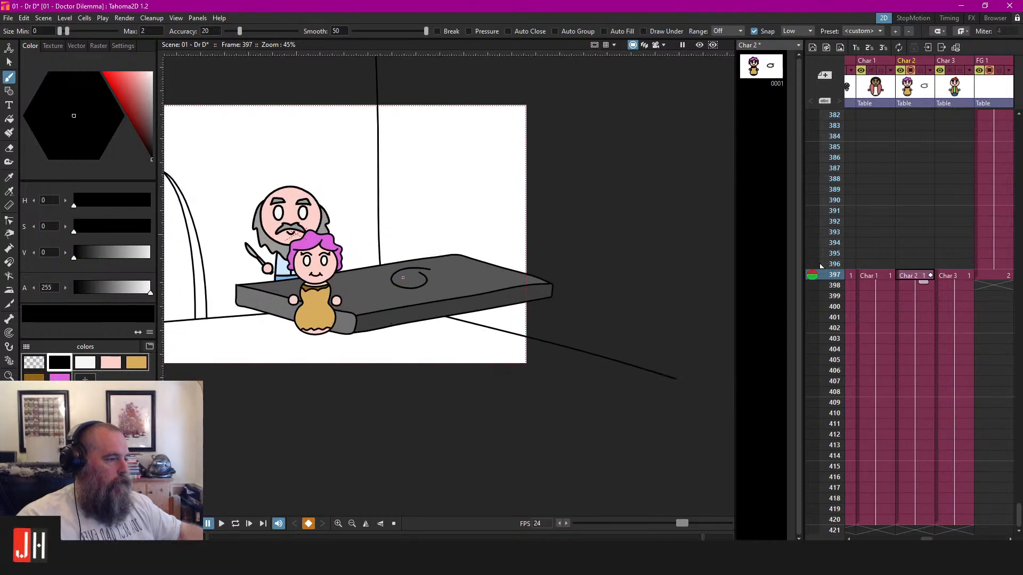
key("ctrl+z")
scroll(393, 274, "up", 2)
left_click_drag(387, 272, 446, 262)
Try to rotate the purple-haired figure about -82° and lay it on the slab, undoing both changes
key("s")
mouse_move(408, 210)
left_mouse_down()
mouse_move(356, 174)
mouse_move(411, 287)
mouse_move(485, 359)
left_mouse_up()
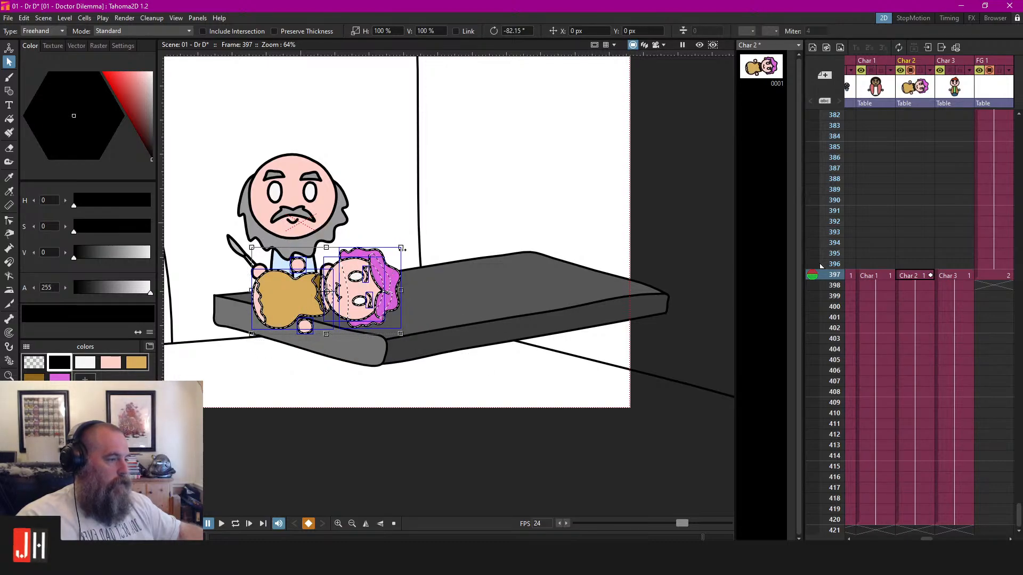
left_click_drag(383, 262, 507, 245)
key("ctrl+z")
key("ctrl+z")
scroll(514, 250, "down", 2)
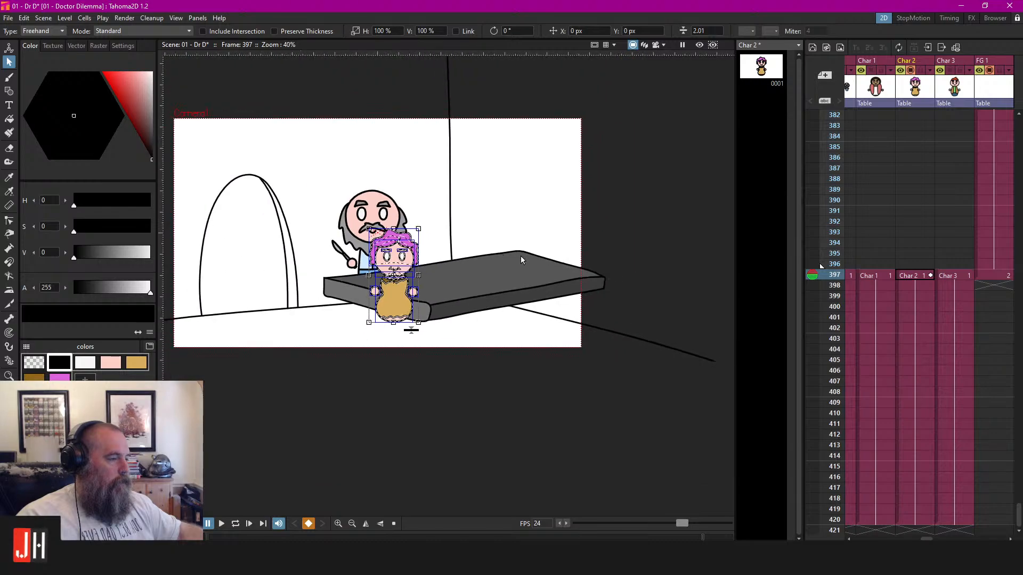
Move the purple-haired figure outside the camera frame as a spare and place a duplicate of it above the slab
scroll(463, 248, "down", 6)
mouse_move(384, 208)
left_mouse_down()
mouse_move(463, 247)
mouse_move(426, 245)
mouse_move(293, 170)
left_mouse_up()
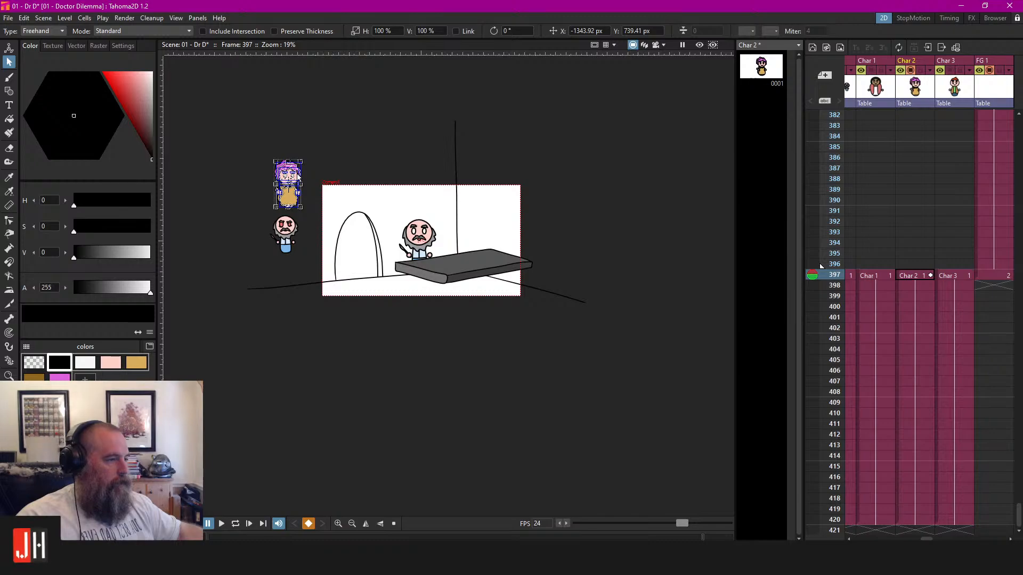
left_click_drag(294, 170, 479, 226)
Rotate the duplicated figure about -80°, scale it to about 141%, lay it on the slab, and deselect it
scroll(498, 233, "up", 4)
left_click_drag(452, 167, 565, 316)
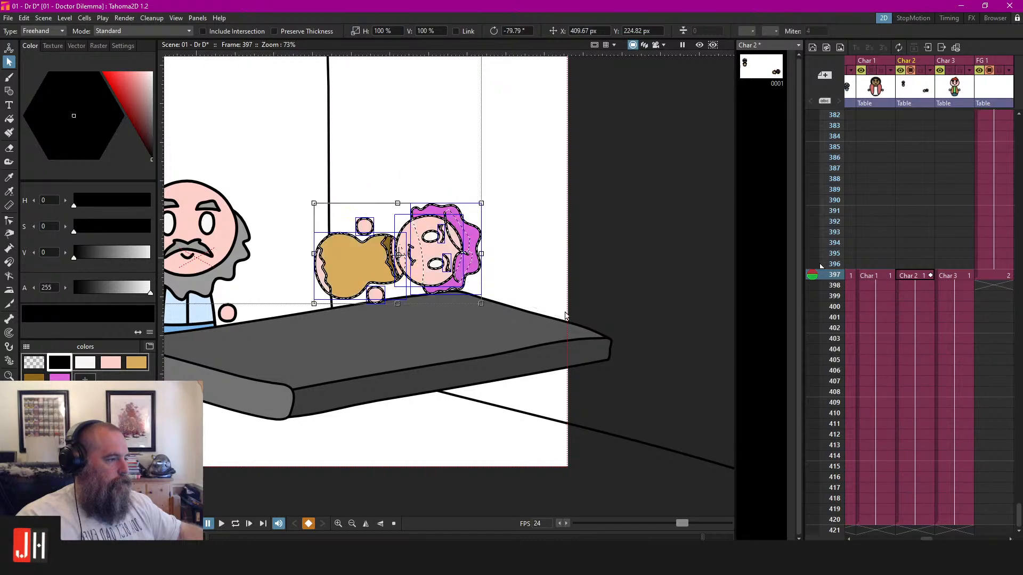
left_click_drag(482, 206, 530, 176)
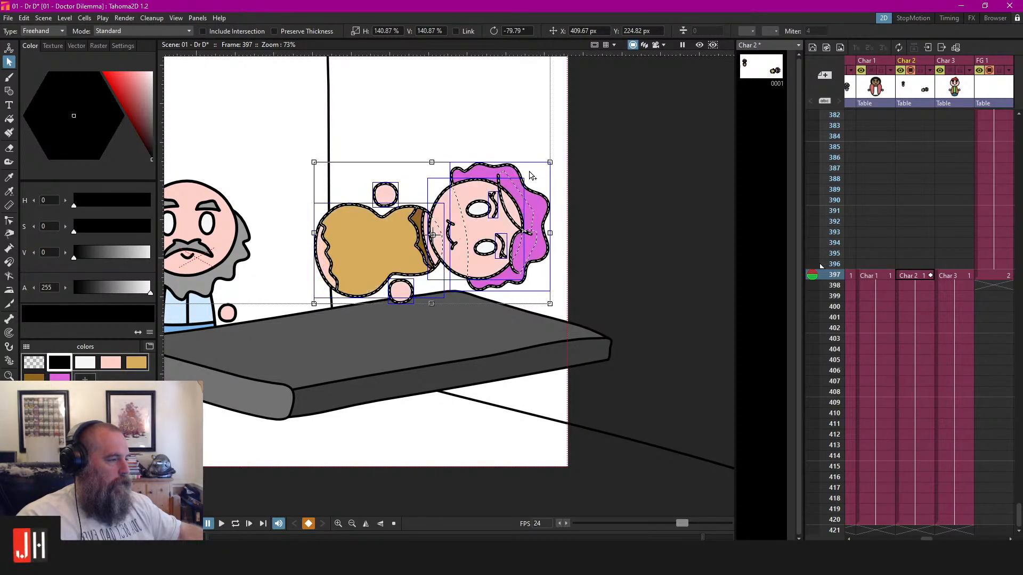
left_click_drag(462, 211, 420, 273)
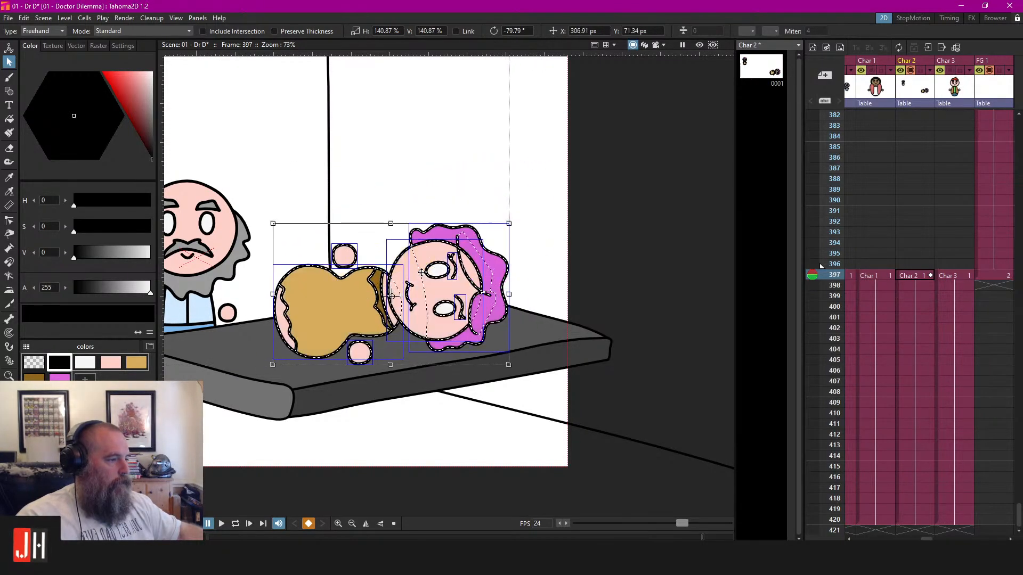
left_click(637, 274)
Move the lying figure's far hand onto the near side of the dress and bring it in front of the body
scroll(444, 215, "up", 3)
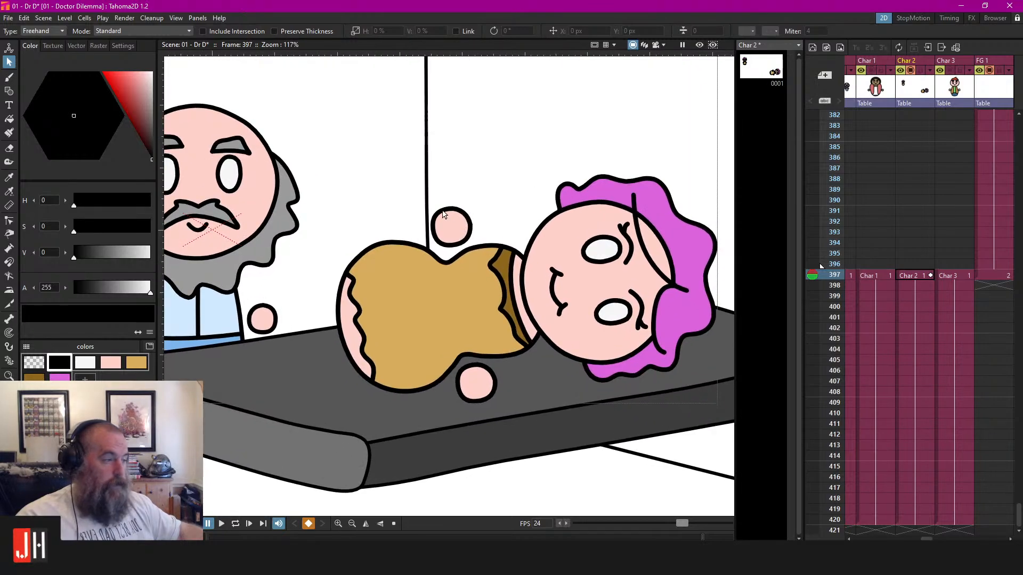
left_click(443, 213)
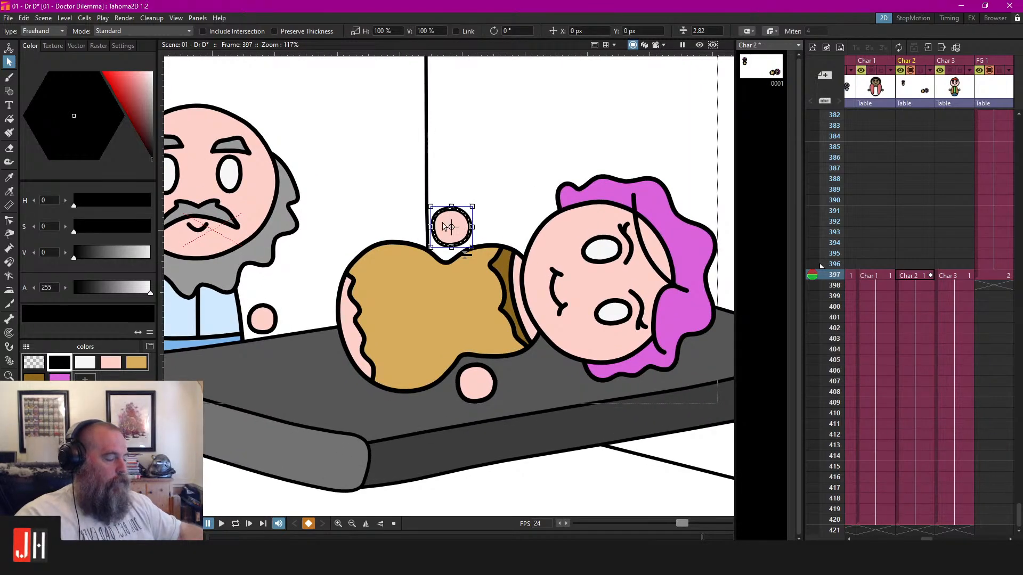
left_click_drag(445, 227, 503, 338)
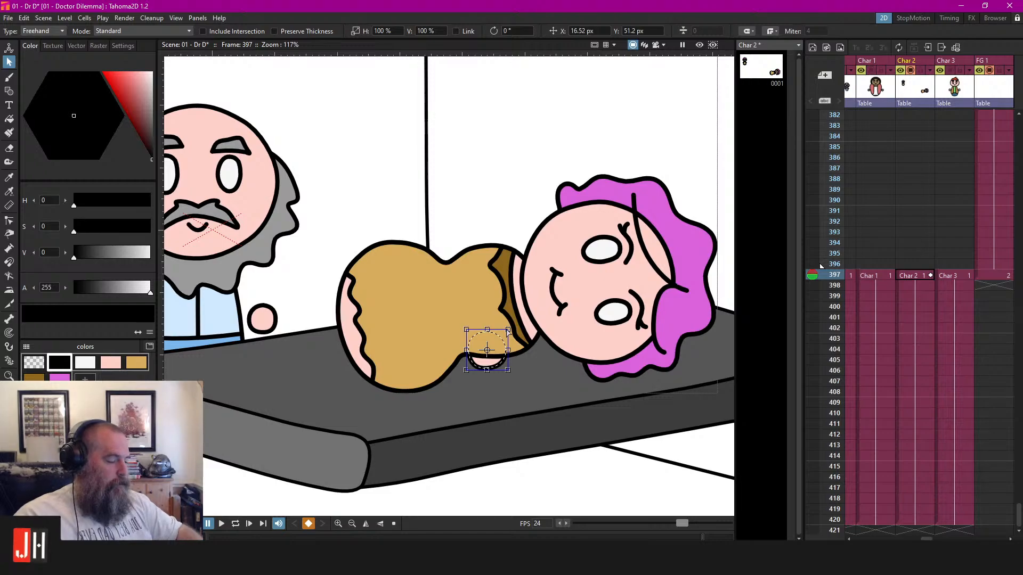
key("ctrl+bracketright")
scroll(545, 340, "down", 3)
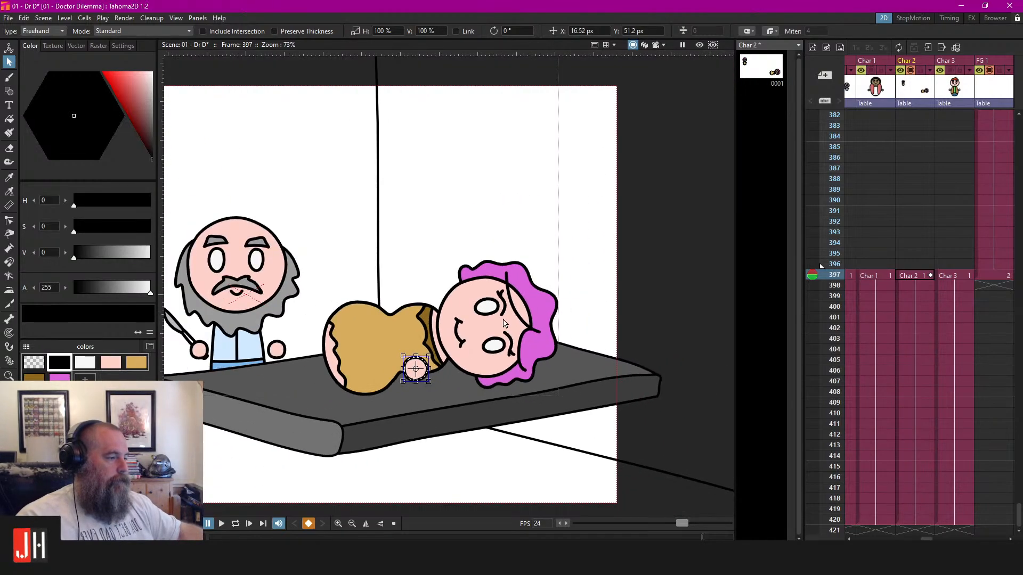
Select the lying figure's eyes, lashes and mouth, shift them up toward the upper edge of the face, and deselect them
scroll(529, 339, "up", 3)
mouse_move(503, 170)
left_mouse_down()
mouse_move(492, 172)
mouse_move(418, 339)
mouse_move(538, 367)
mouse_move(467, 200)
left_mouse_up()
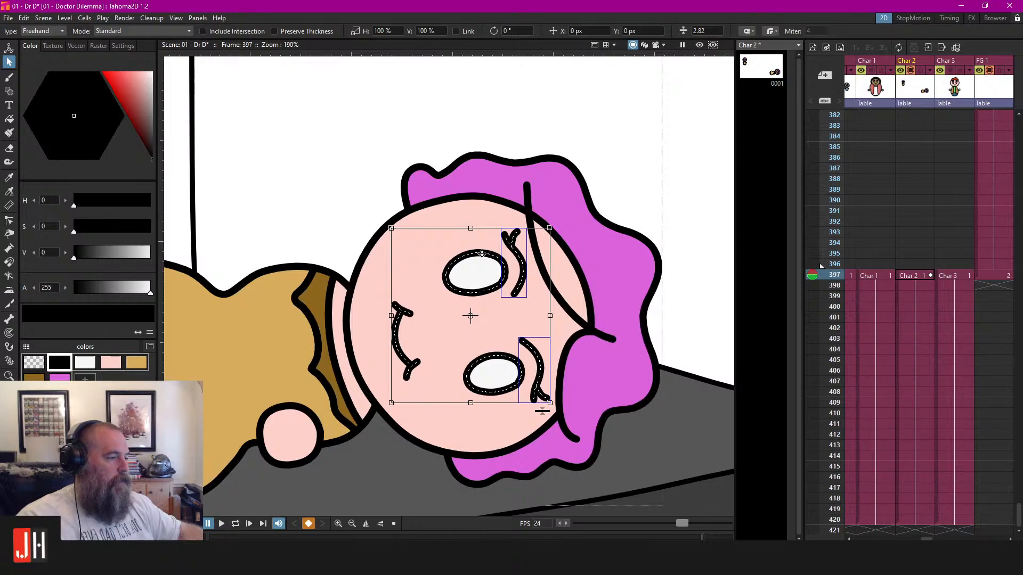
mouse_move(490, 245)
left_mouse_down()
mouse_move(449, 167)
mouse_move(465, 144)
mouse_move(462, 205)
left_mouse_up()
scroll(462, 205, "down", 4)
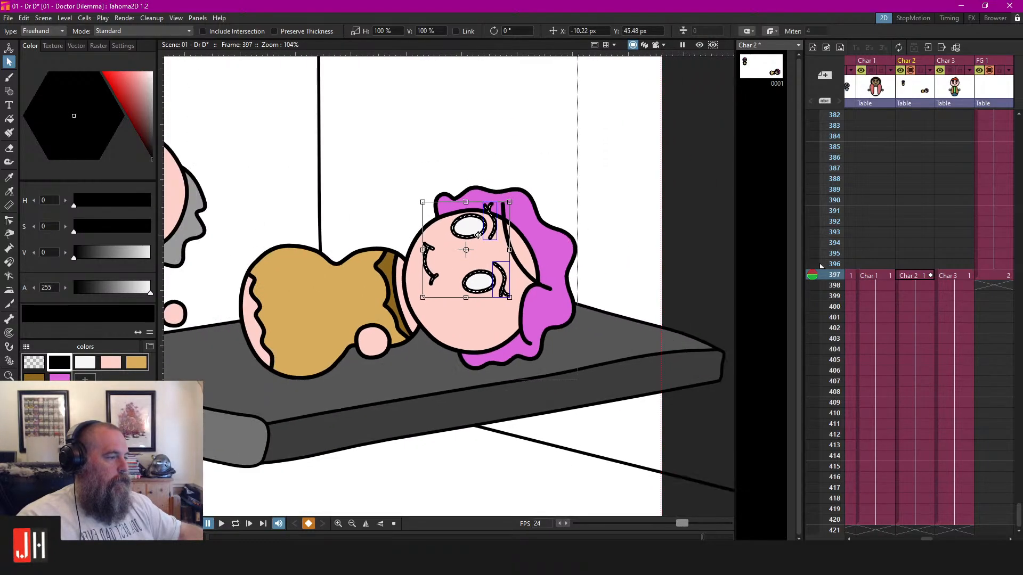
left_click(603, 235)
scroll(498, 219, "up", 3)
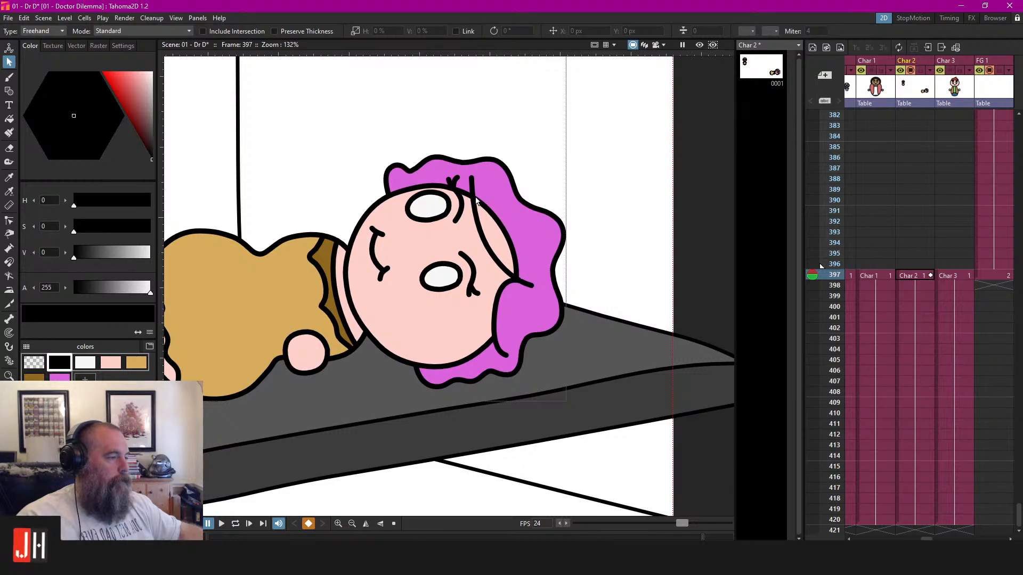
left_click(477, 202)
left_click(512, 196)
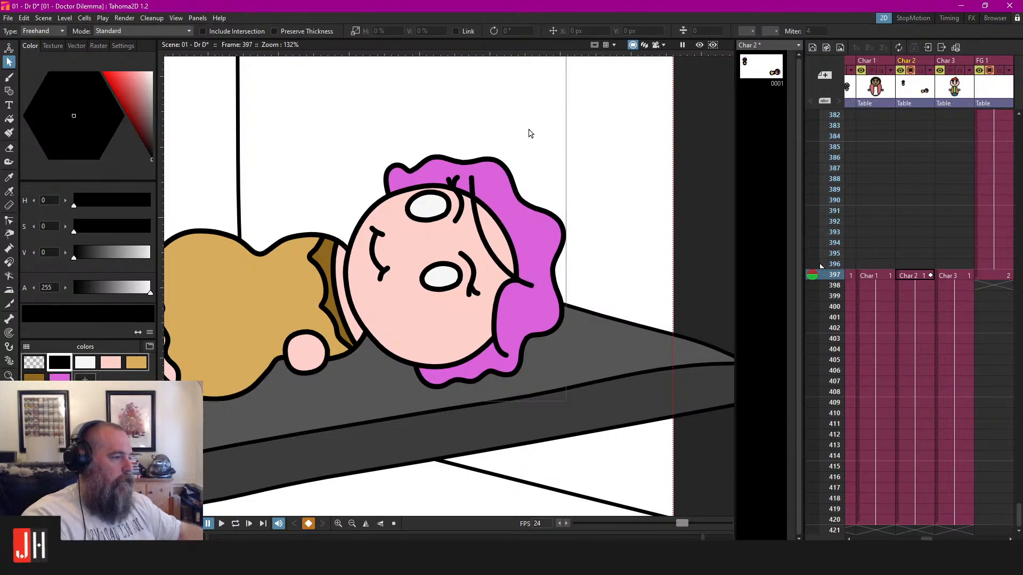
mouse_move(527, 129)
left_mouse_down()
mouse_move(467, 202)
mouse_move(495, 282)
mouse_move(538, 294)
mouse_move(564, 184)
mouse_move(527, 119)
left_mouse_up()
key("ctrl+z")
key("ctrl+z")
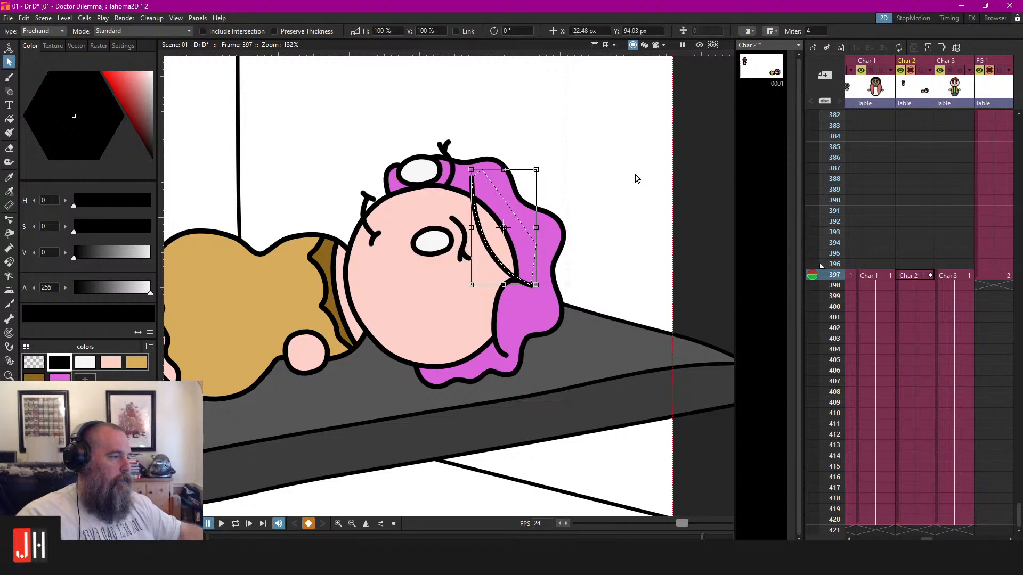
left_click(636, 175)
Reselect the lying figure's eyes, lashes and mouth, move them back down inside the face outline, and deselect them
mouse_move(448, 118)
left_mouse_down()
mouse_move(438, 113)
mouse_move(472, 308)
mouse_move(438, 115)
left_mouse_up()
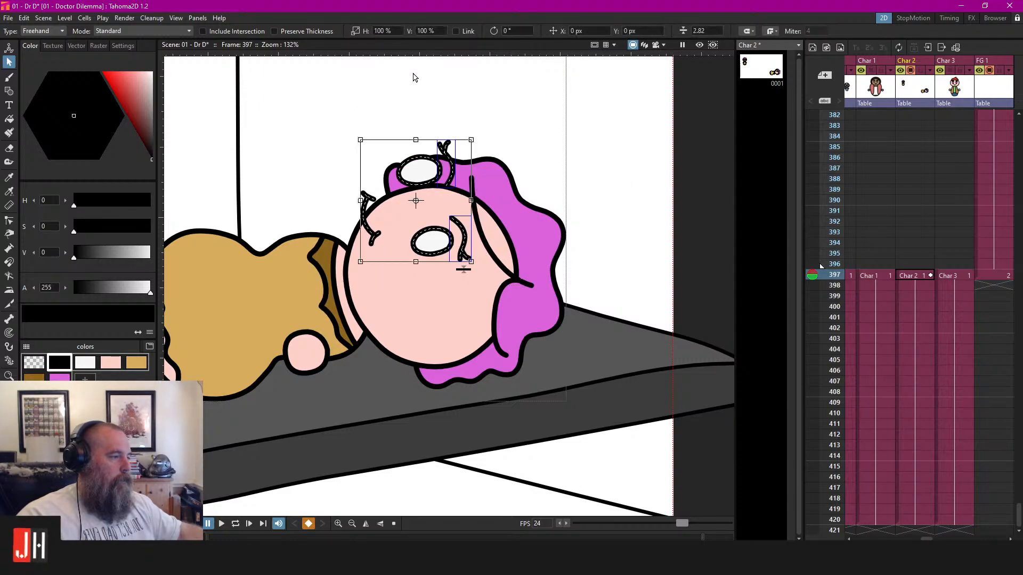
scroll(436, 168, "up", 2)
left_click_drag(422, 162, 430, 214)
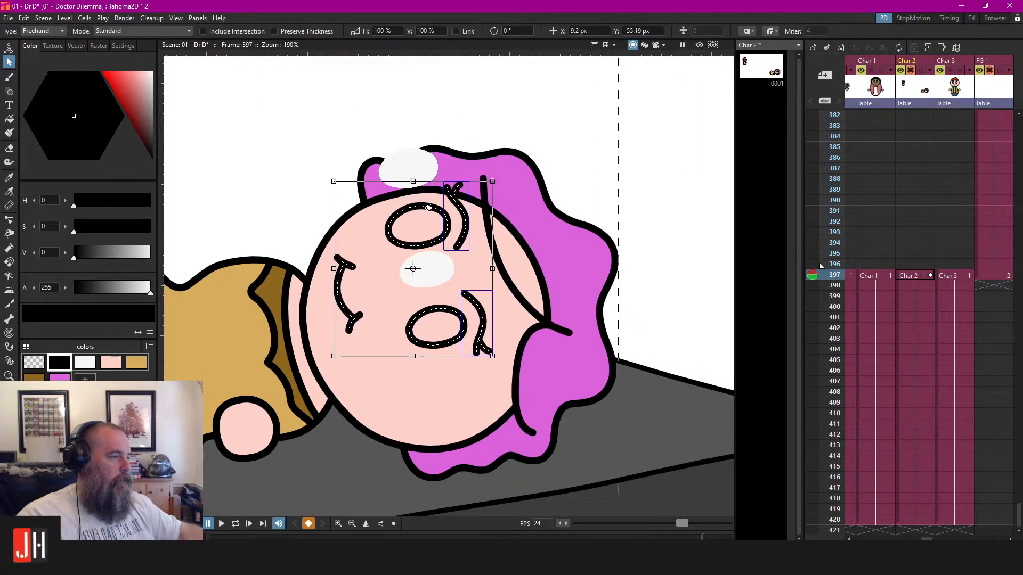
scroll(595, 263, "down", 4)
left_click(596, 264)
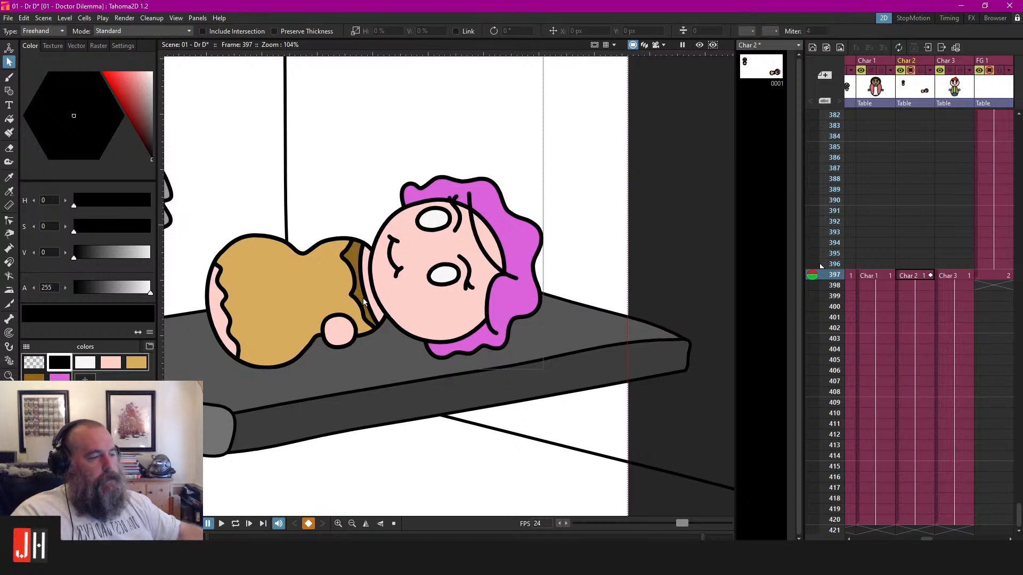
Make a freehand selection around the lying figure's head artwork
mouse_move(368, 286)
left_mouse_down()
mouse_move(451, 258)
mouse_move(433, 267)
left_mouse_up()
scroll(446, 256, "up", 2)
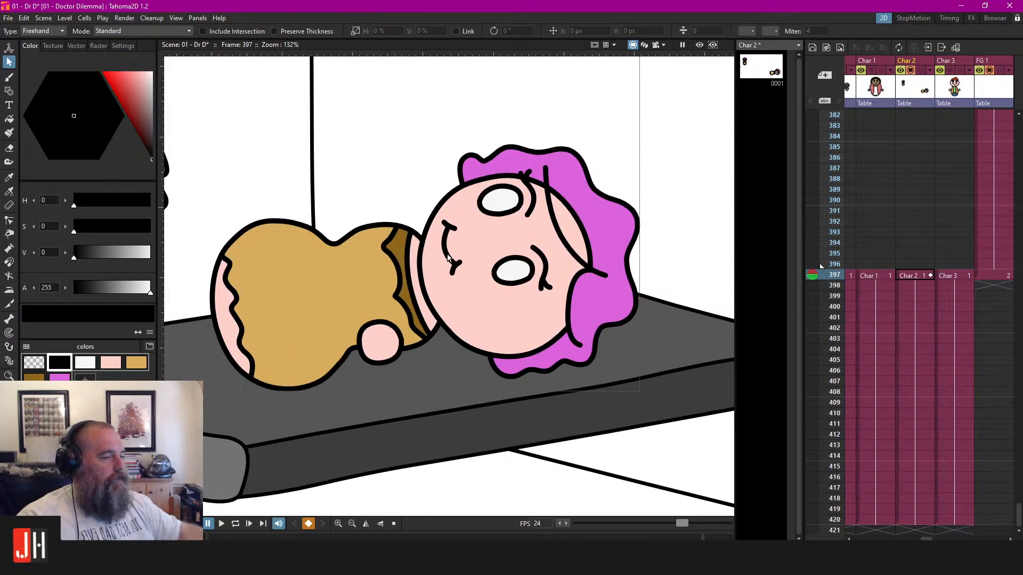
scroll(490, 227, "up", 1)
left_click_drag(490, 227, 448, 230)
scroll(447, 230, "down", 2)
mouse_move(483, 99)
left_mouse_down()
mouse_move(366, 224)
mouse_move(555, 399)
mouse_move(489, 97)
left_mouse_up()
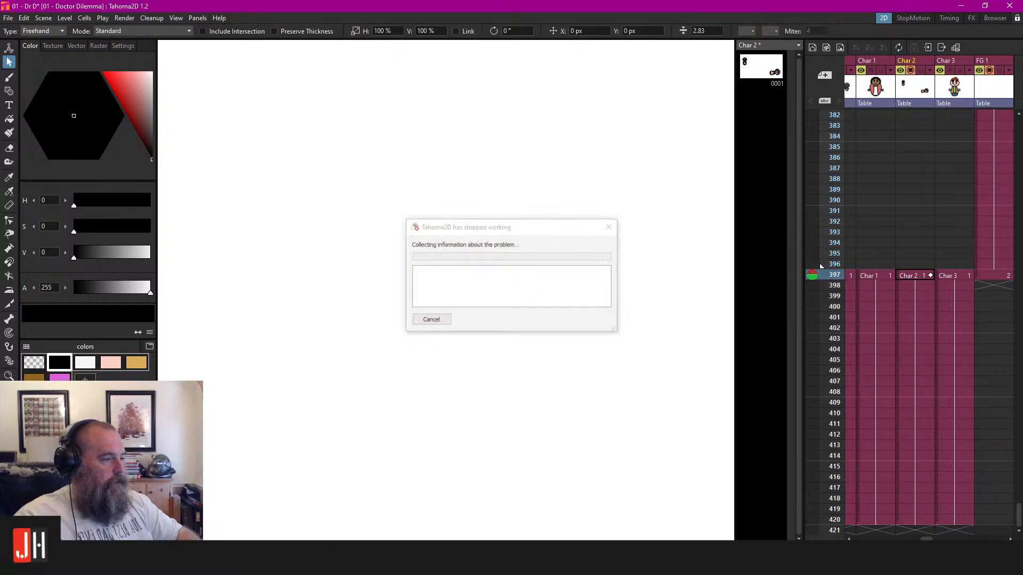
Relaunch Tahoma2D and open the recent scene 01 - Dr D from the 01 - Doctor Dilemma project
key("super")
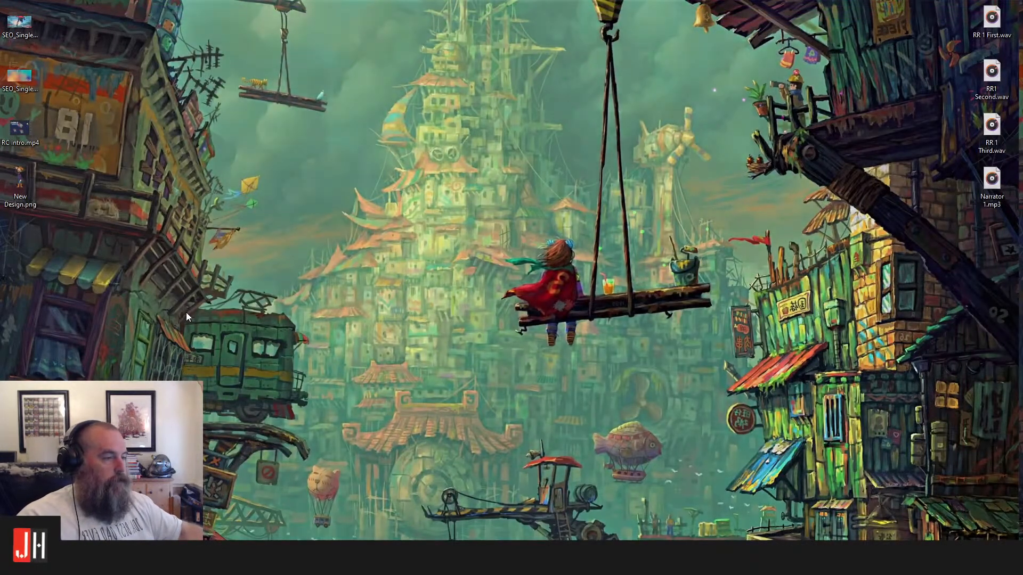
left_click(102, 278)
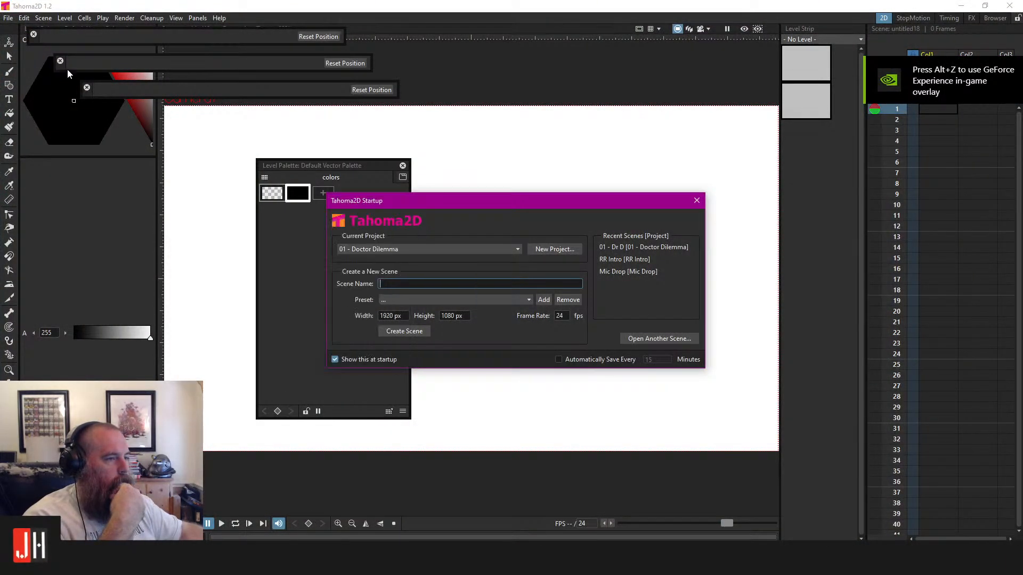
left_click(626, 245)
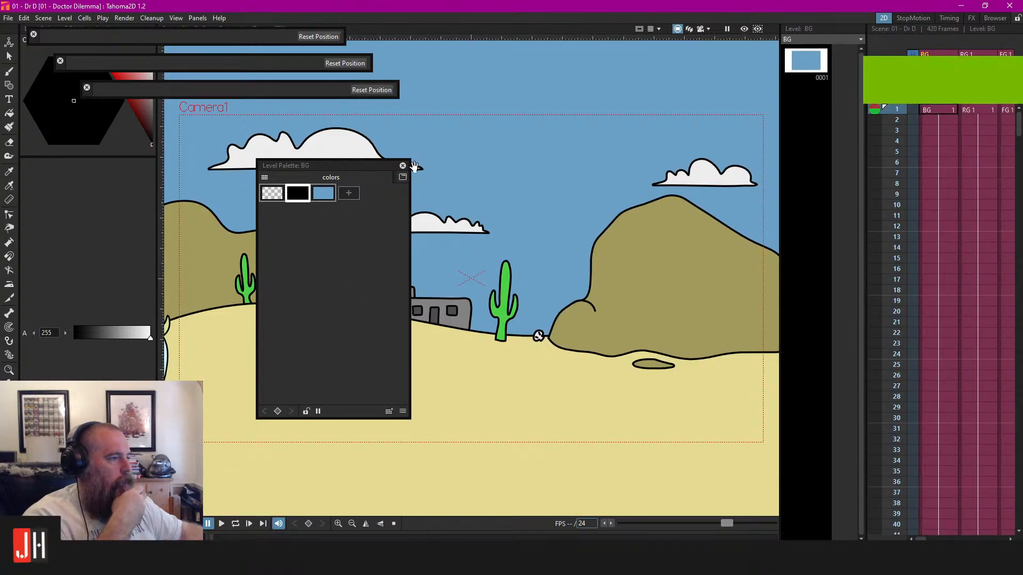
Dock the floating level palette with the color controls and close two of the empty floating toolbars
left_click_drag(319, 165, 0, 277)
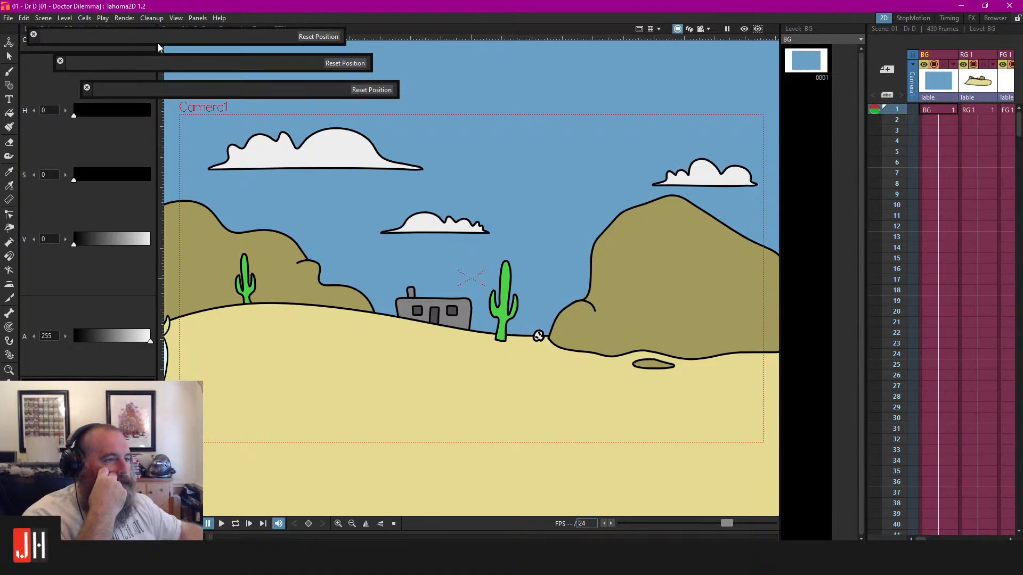
left_click(61, 61)
left_click(87, 87)
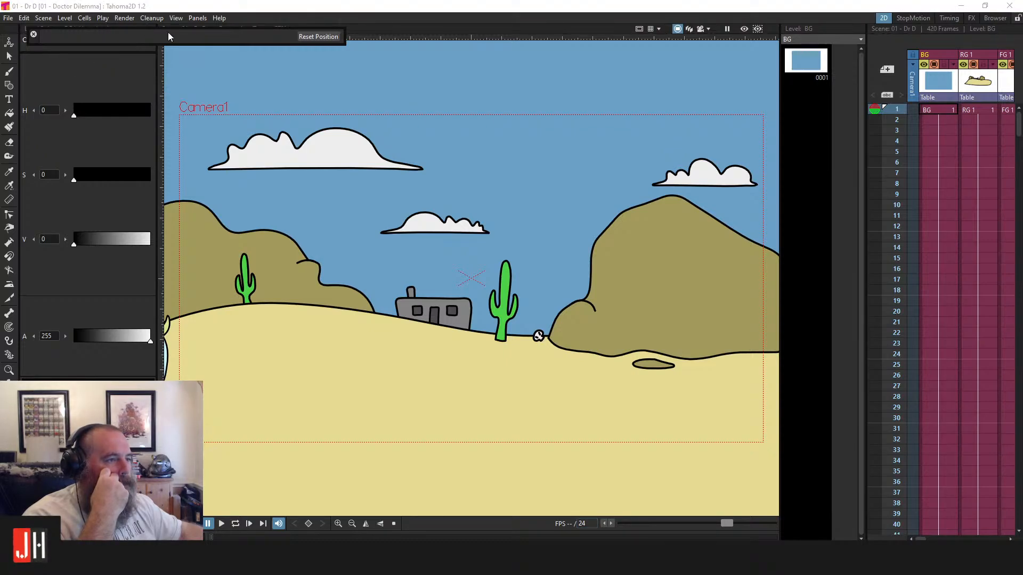
Close the remaining empty floating toolbar, restart Tahoma2D and dismiss its startup dialog
left_click(33, 35)
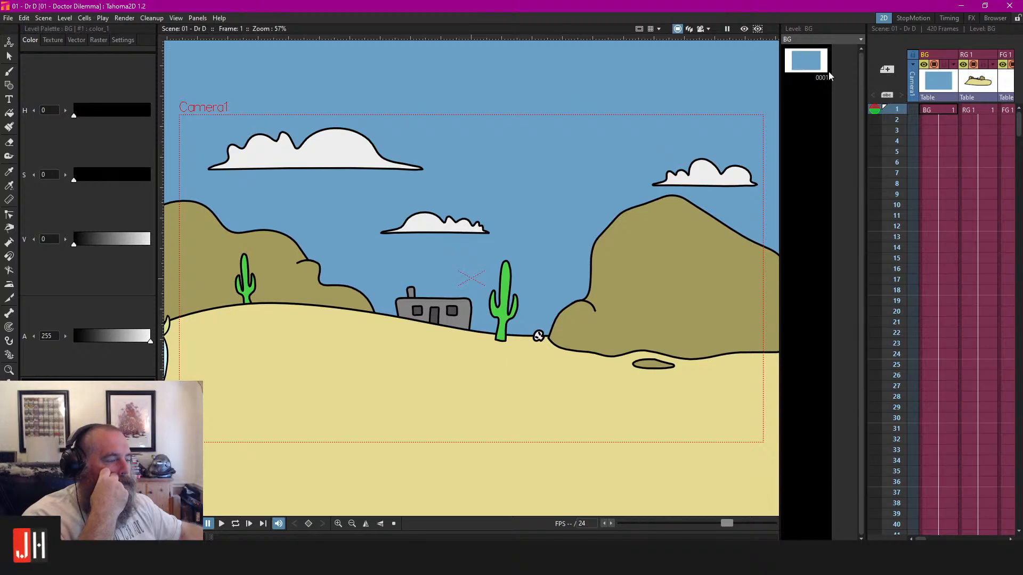
left_click(1009, 5)
key("super")
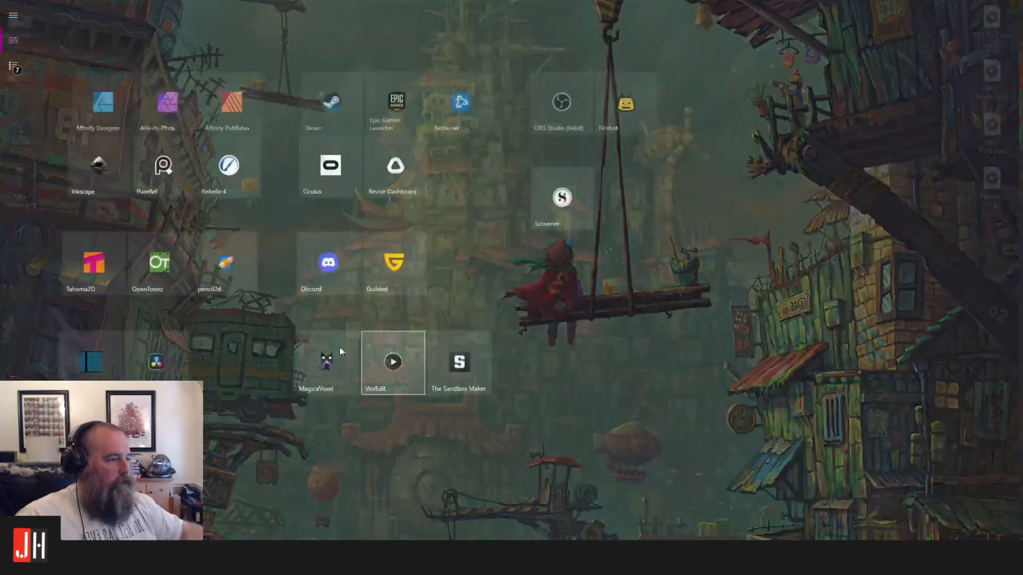
left_click(87, 261)
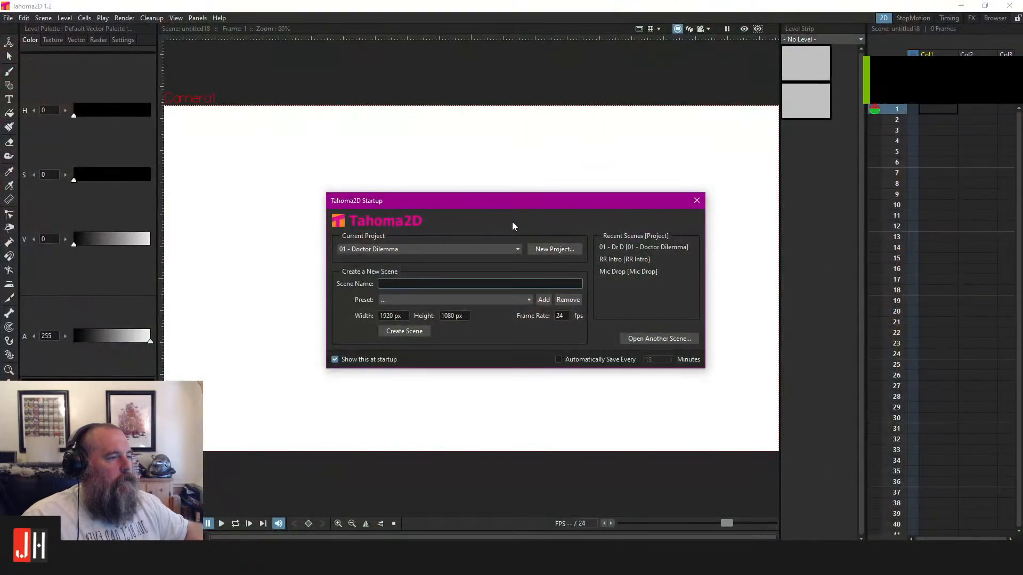
left_click(696, 201)
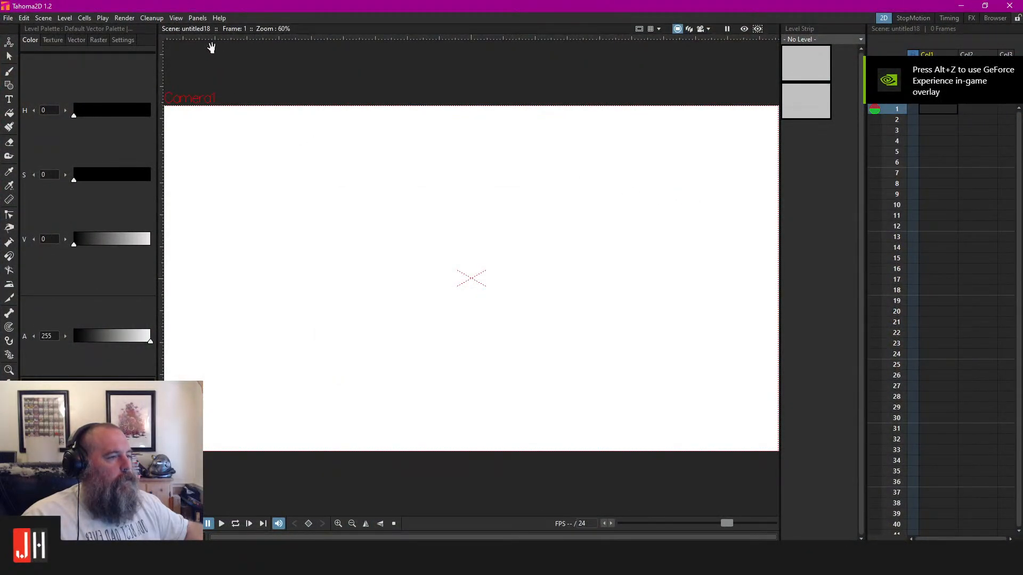
Add a Tool Option Bar to the 2D room and enlarge the color wheel area above the HSV sliders
left_click(197, 18)
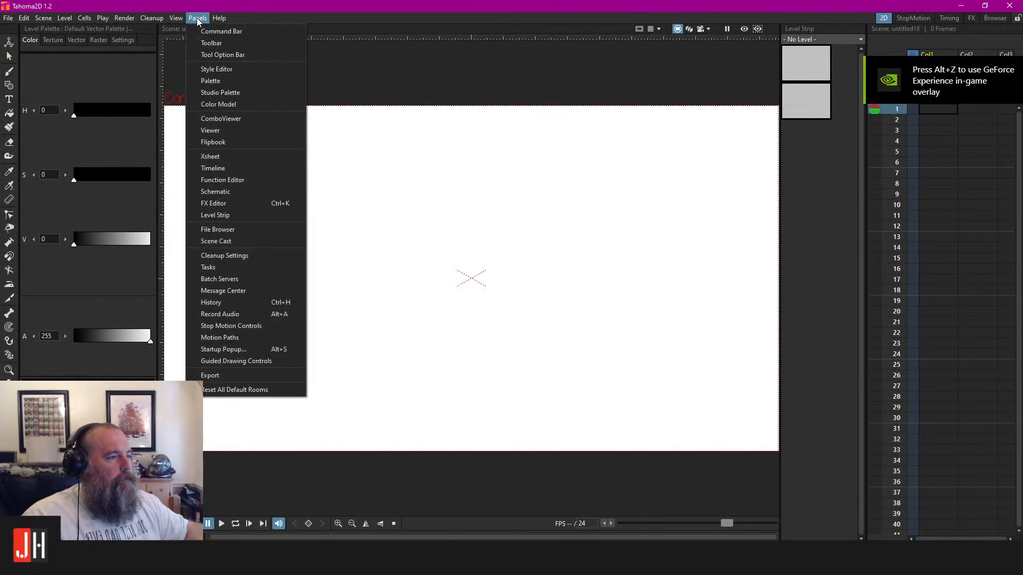
left_click(220, 55)
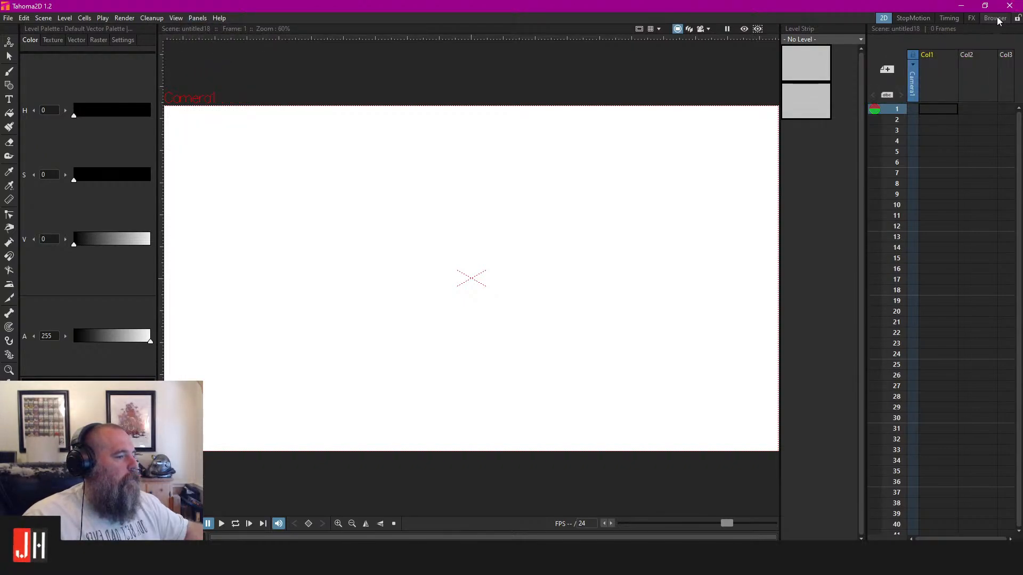
left_click_drag(98, 51, 105, 204)
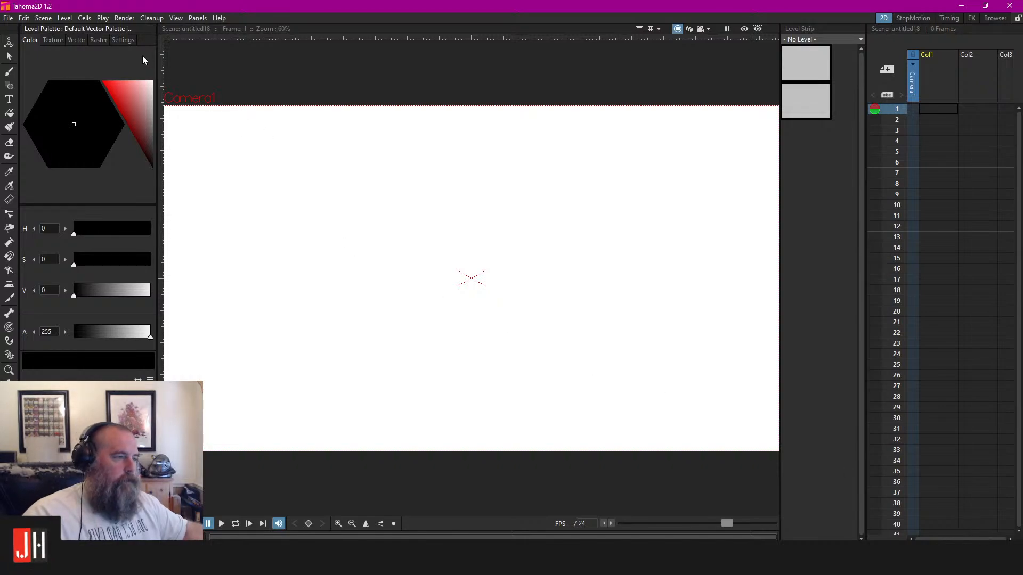
key("ctrl+s")
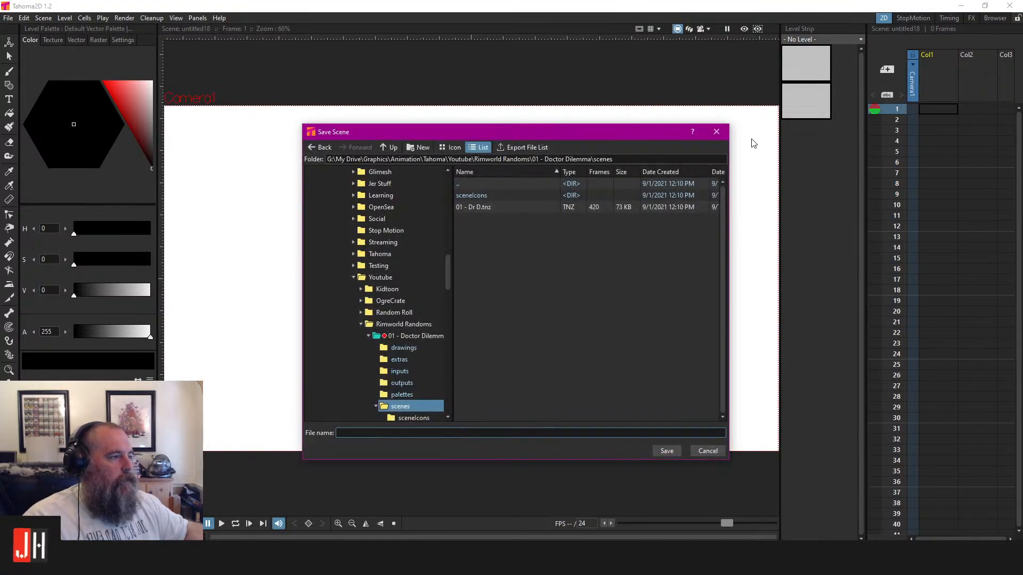
left_click(716, 132)
Add the Tool Option Bar once more, restart Tahoma2D and dismiss its startup dialog
left_click(197, 17)
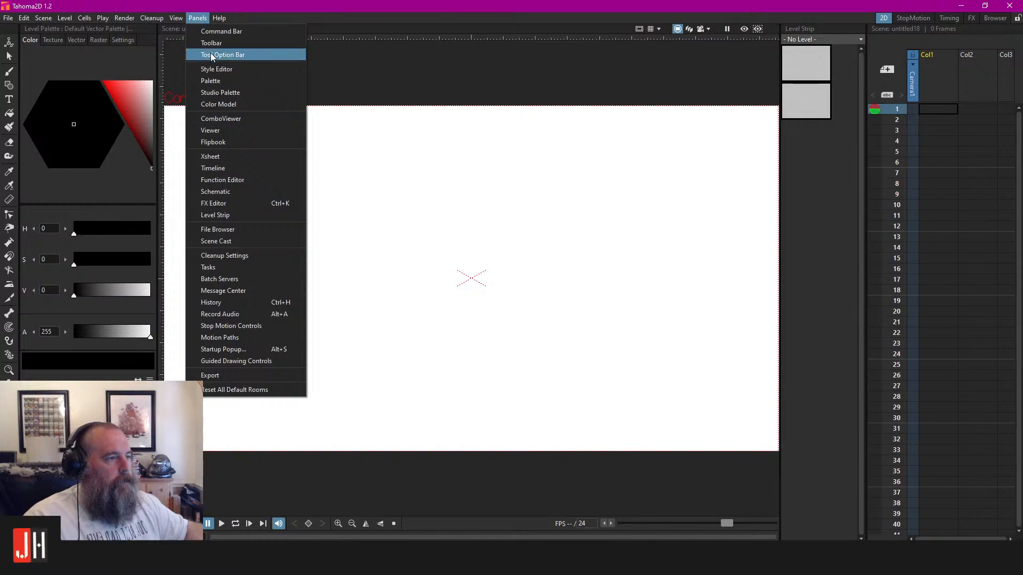
left_click(229, 52)
left_click(1010, 5)
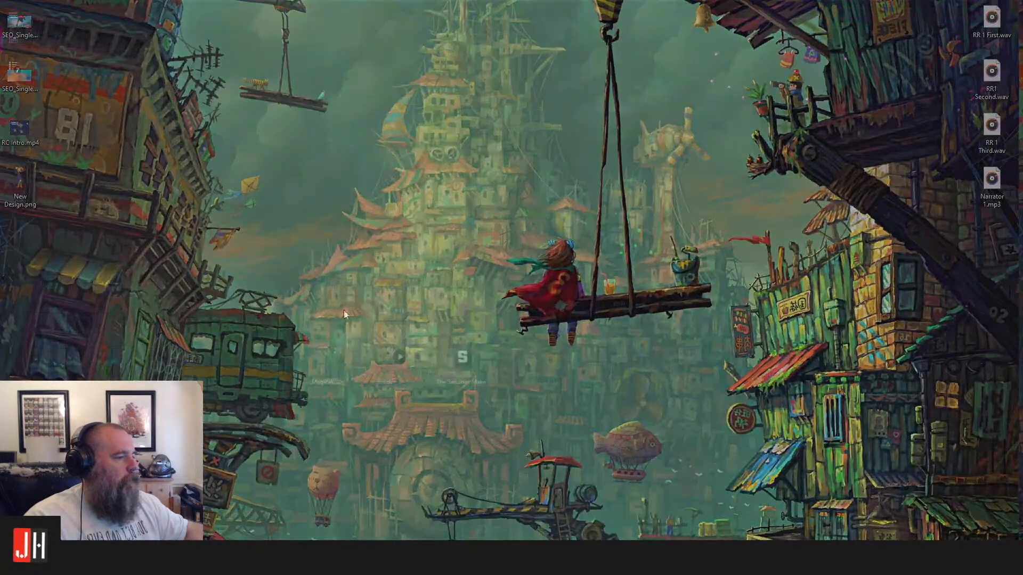
key("super")
left_click(97, 262)
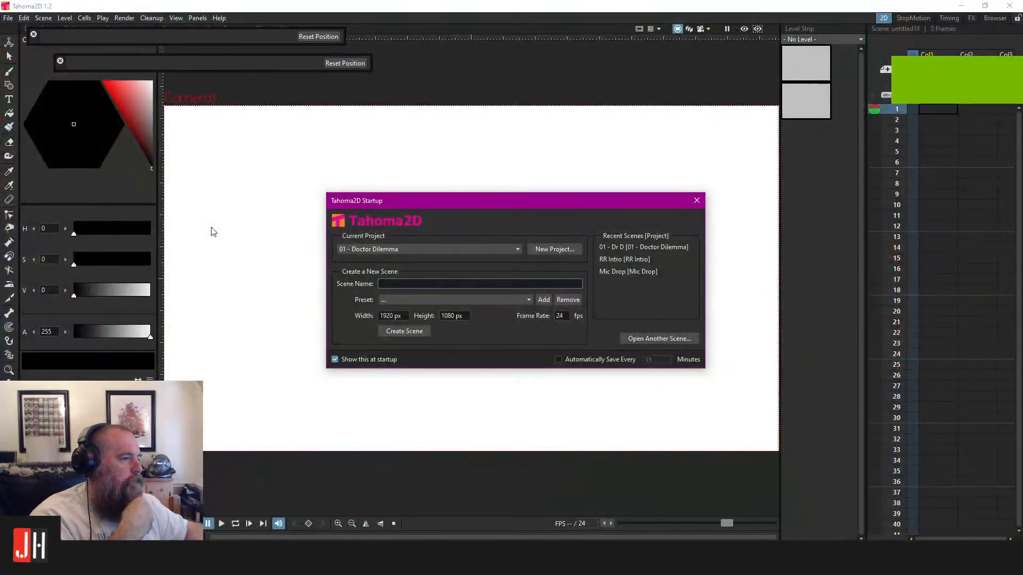
left_click(697, 200)
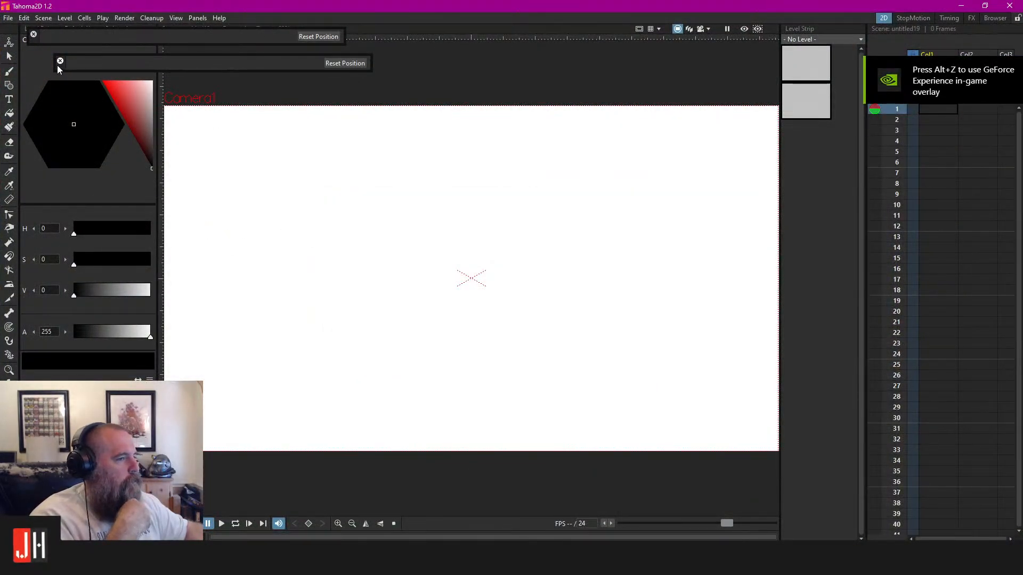
Dock a floating Tool Option Bar directly beneath the menu bar, activate the Brush tool and lock the room layout
left_click_drag(57, 69, 380, 22)
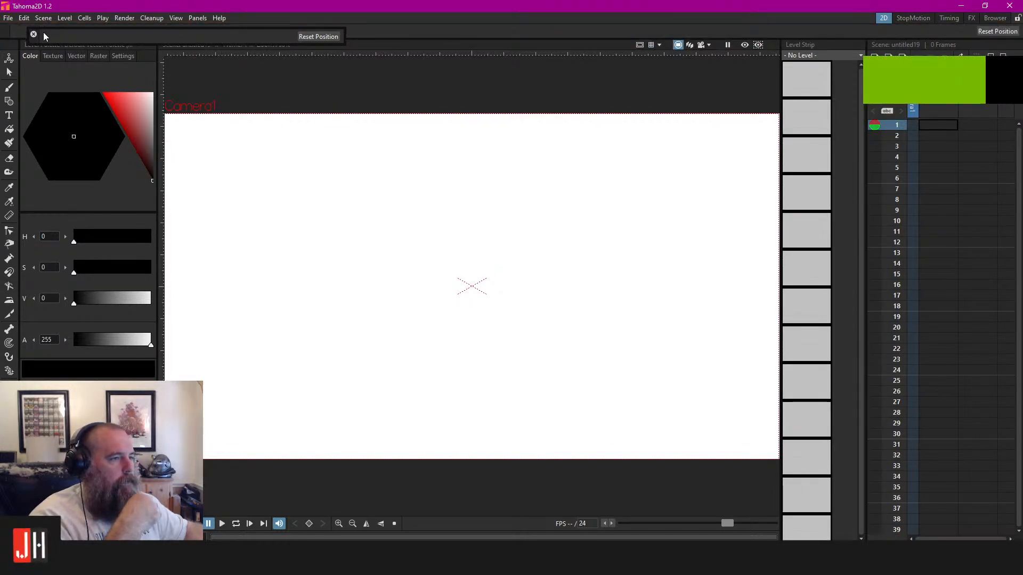
left_click(9, 86)
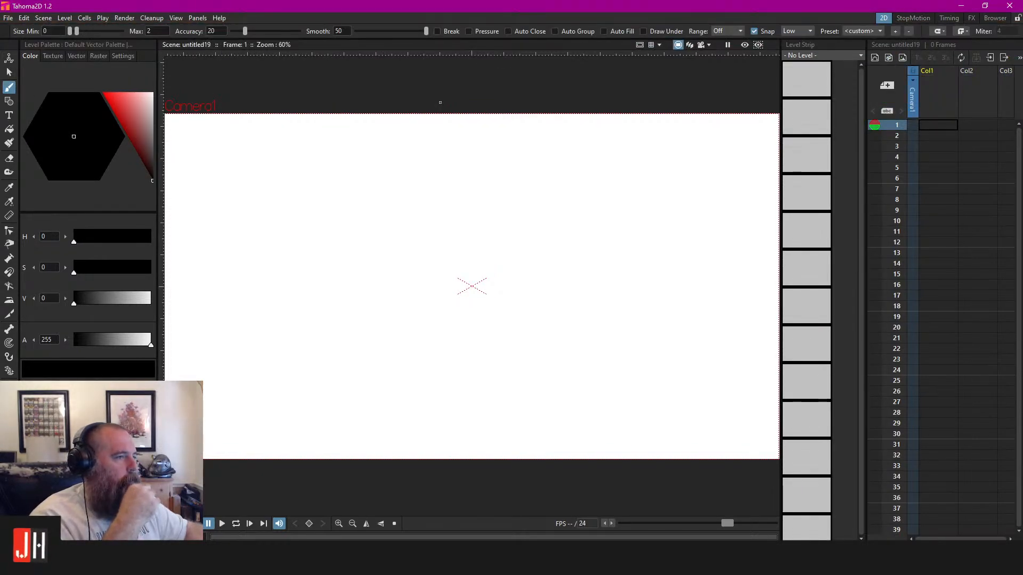
left_click(1017, 18)
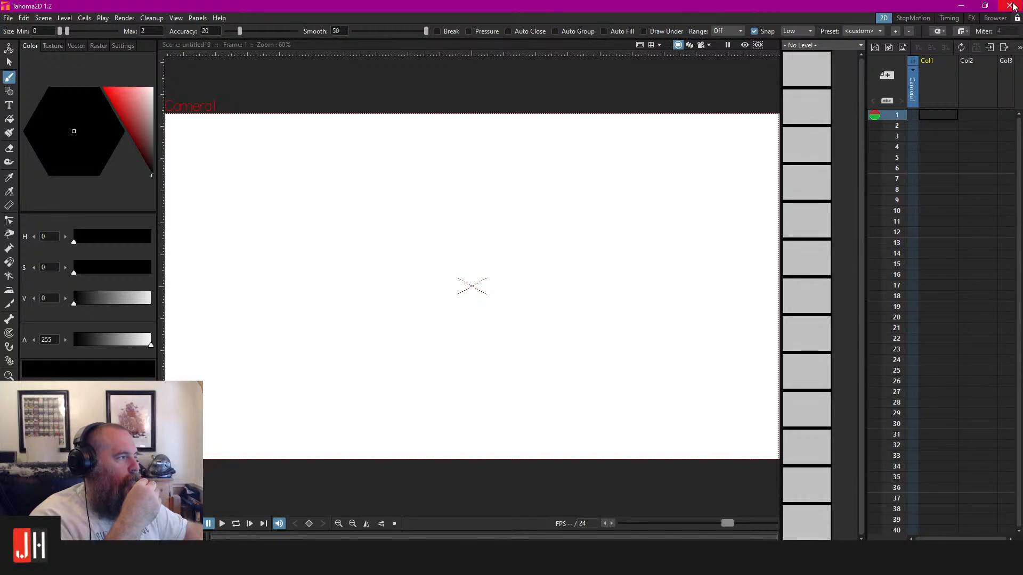
Restart Tahoma2D, dismiss the startup dialog and activate the Brush tool to check that its options are shown
left_click(1012, 6)
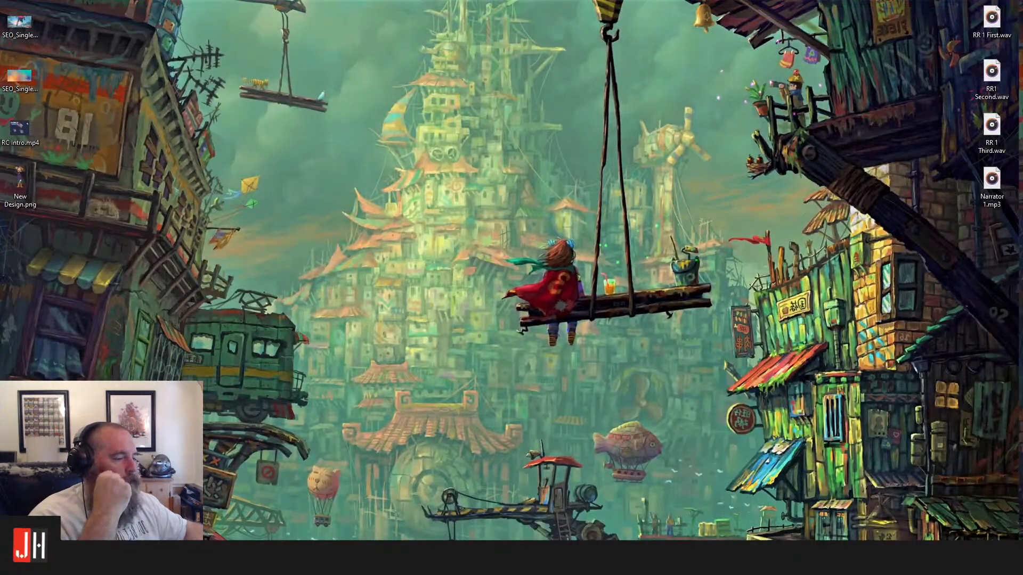
key("super")
left_click(80, 276)
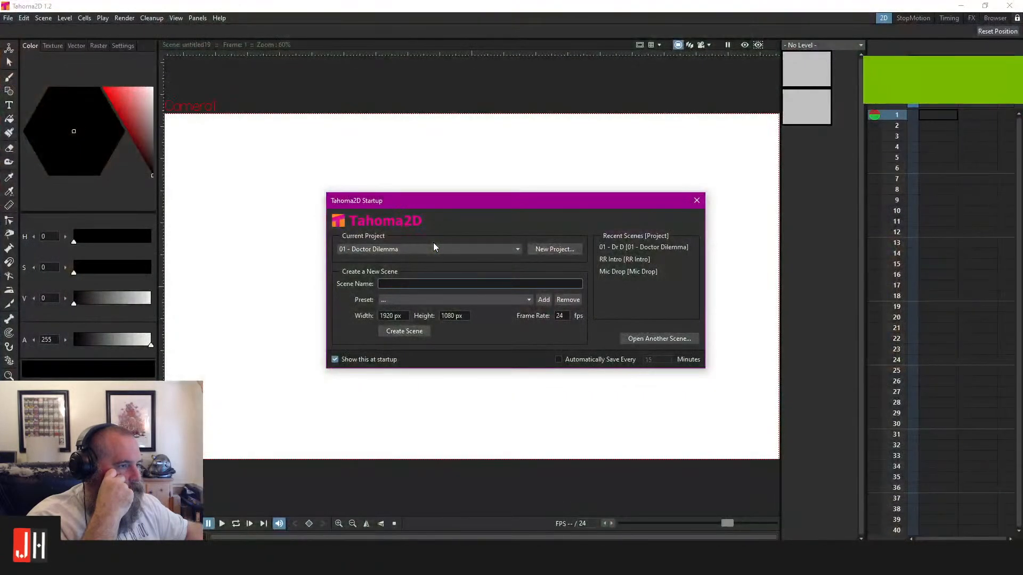
left_click(696, 201)
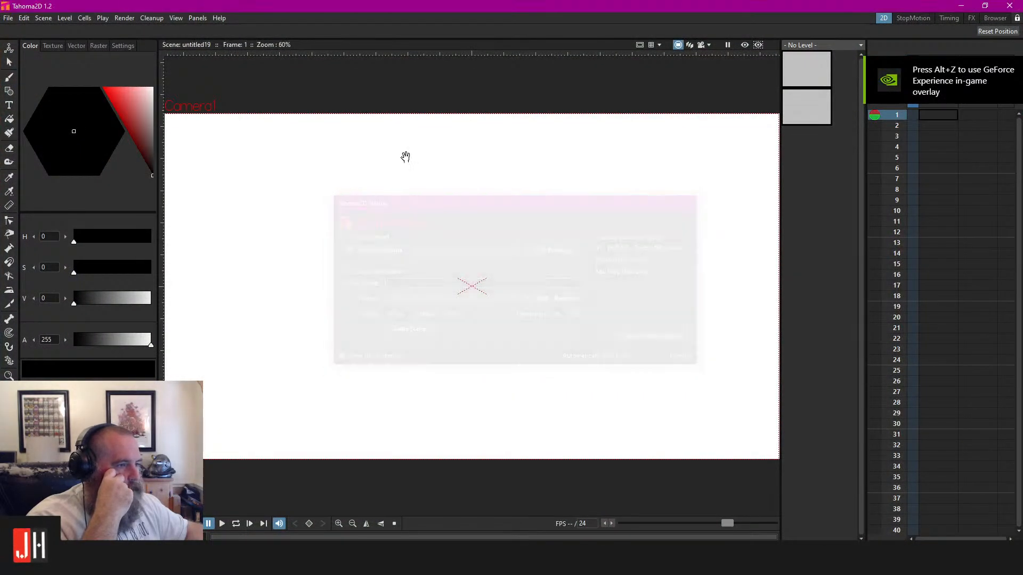
left_click(10, 77)
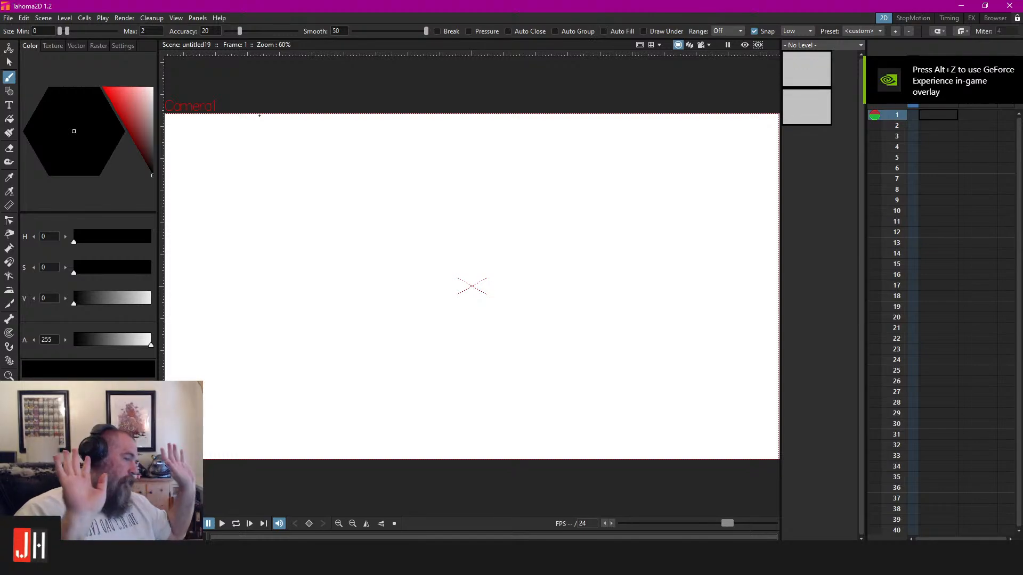
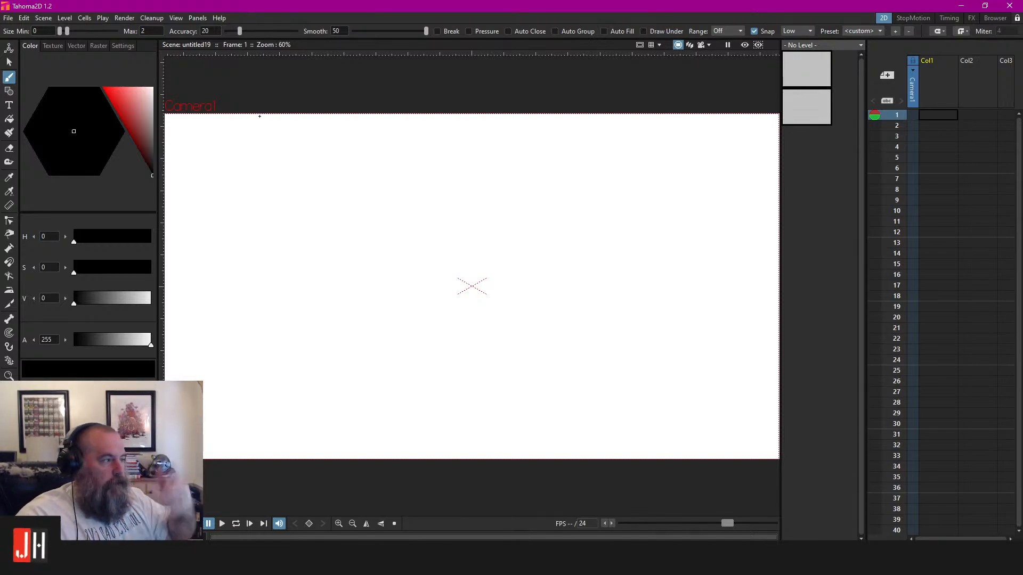
Load the scene file 01 - Dr D.tnz from the 01 - Doctor Dilemma scenes folder
left_click(8, 18)
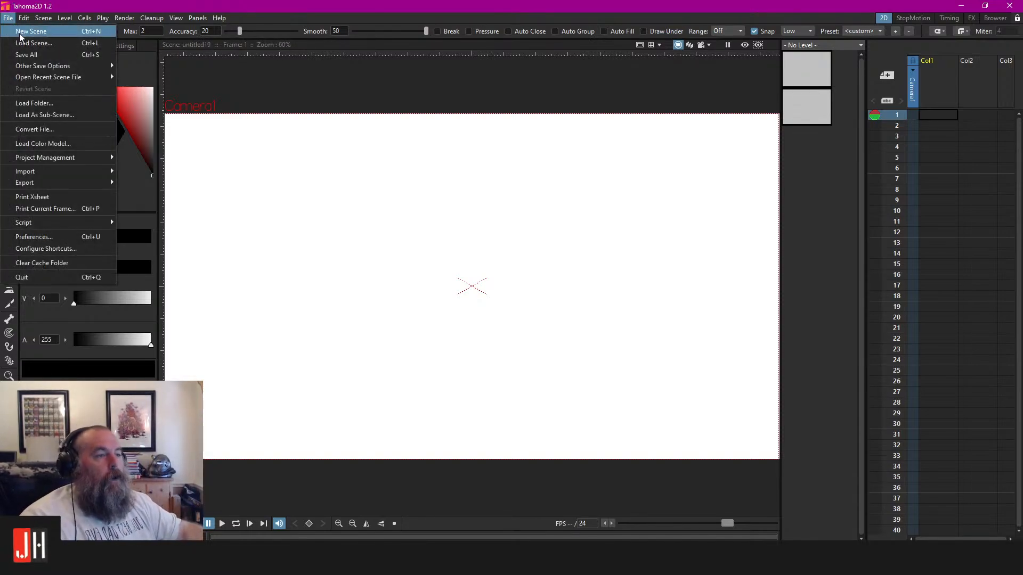
key("Escape")
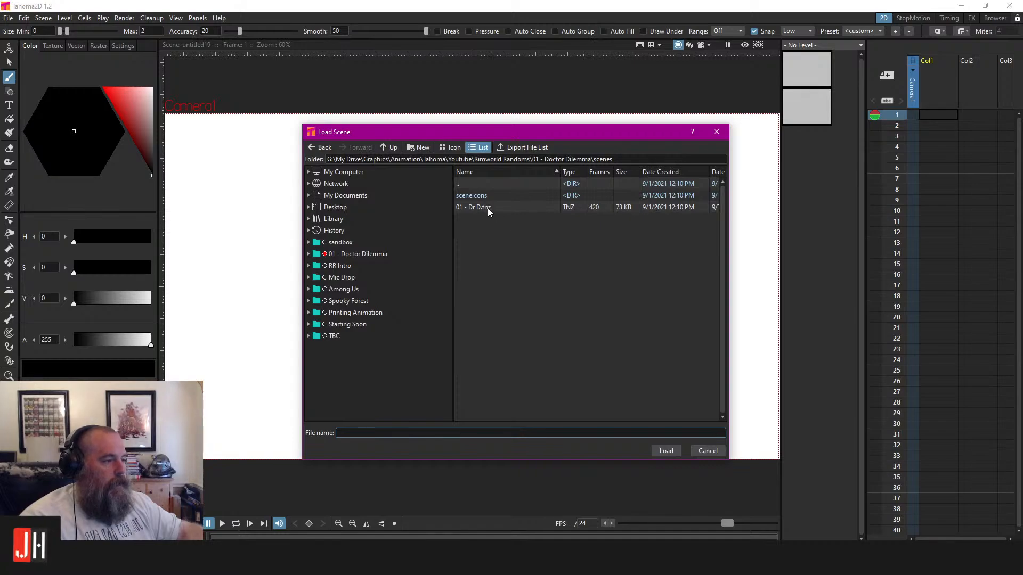
left_click(487, 208)
double_click(487, 208)
Widen the Xsheet area and select the FG 1 cell at frame 397
scroll(447, 236, "down", 4)
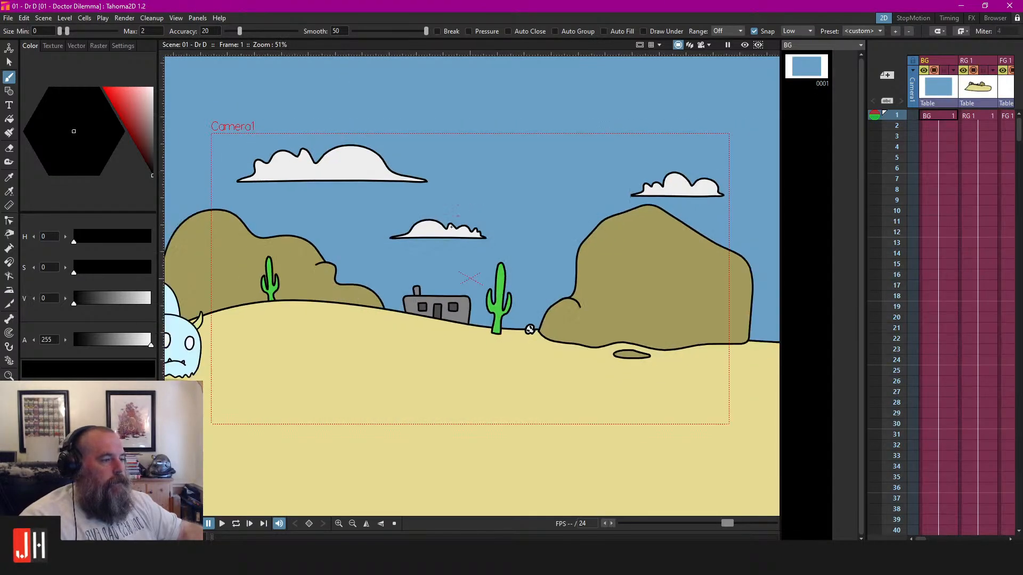
scroll(447, 236, "up", 2)
scroll(447, 236, "up", 1)
scroll(950, 368, "down", 8)
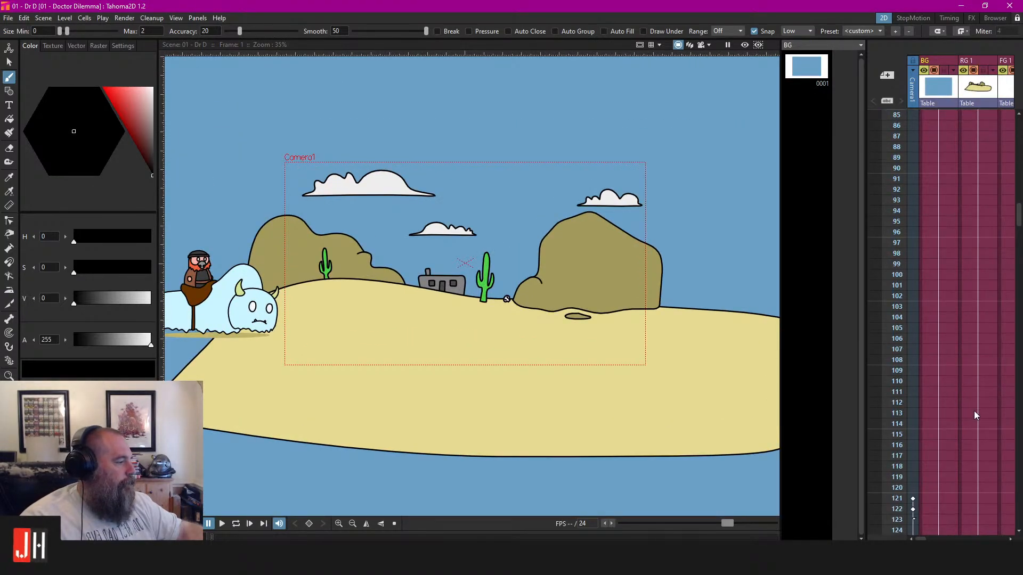
left_click_drag(866, 372, 736, 367)
scroll(913, 360, "down", 20)
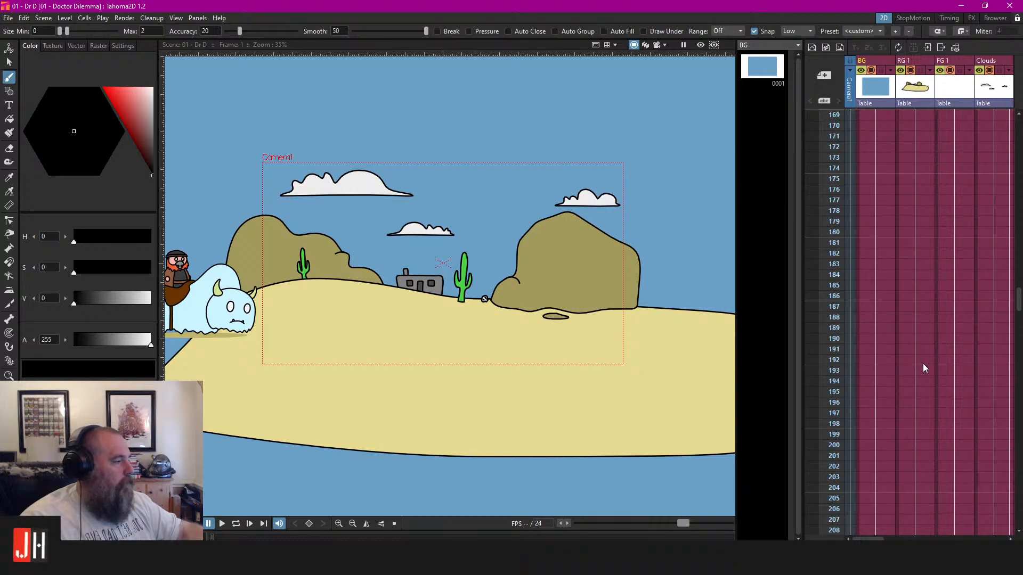
scroll(922, 393, "down", 8)
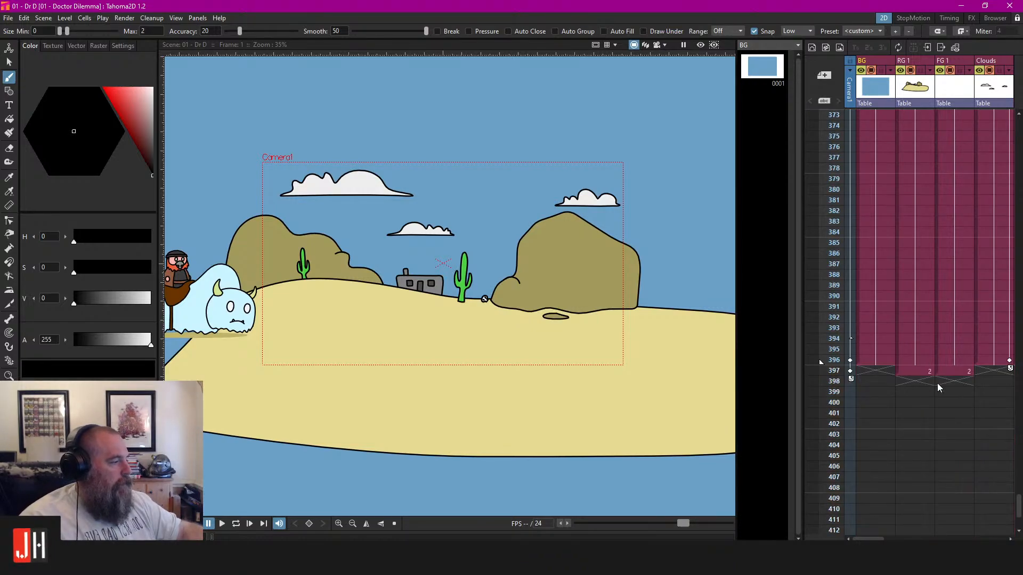
left_click(942, 370)
scroll(489, 298, "up", 2)
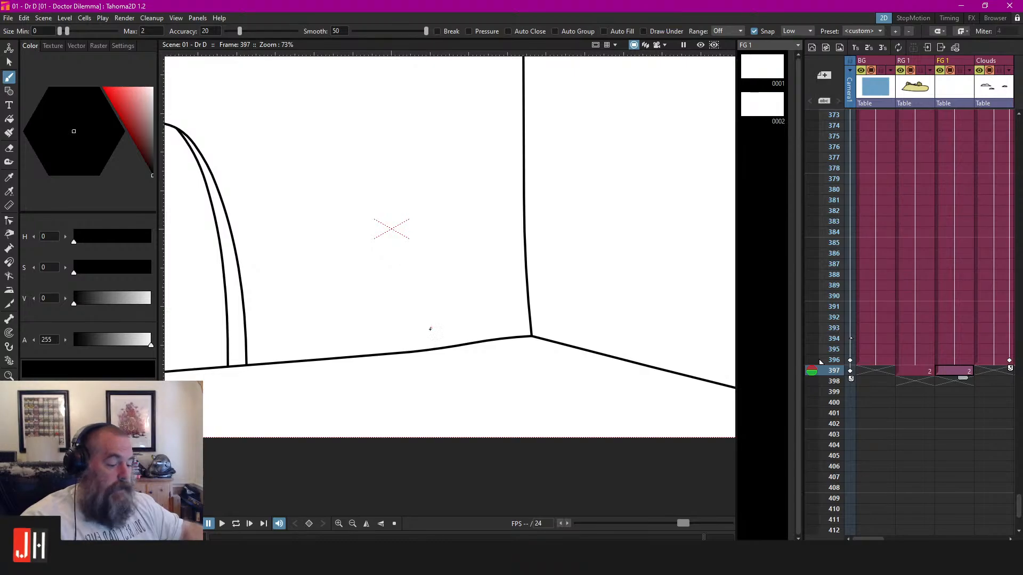
Try to draw a long, slanted slab outline with rounded corners in front of the room's corner with the Brush tool
mouse_move(417, 318)
left_mouse_down()
mouse_move(432, 306)
mouse_move(484, 336)
mouse_move(666, 380)
left_mouse_up()
key("ctrl+z")
left_click_drag(559, 333, 523, 330)
scroll(522, 330, "down", 3)
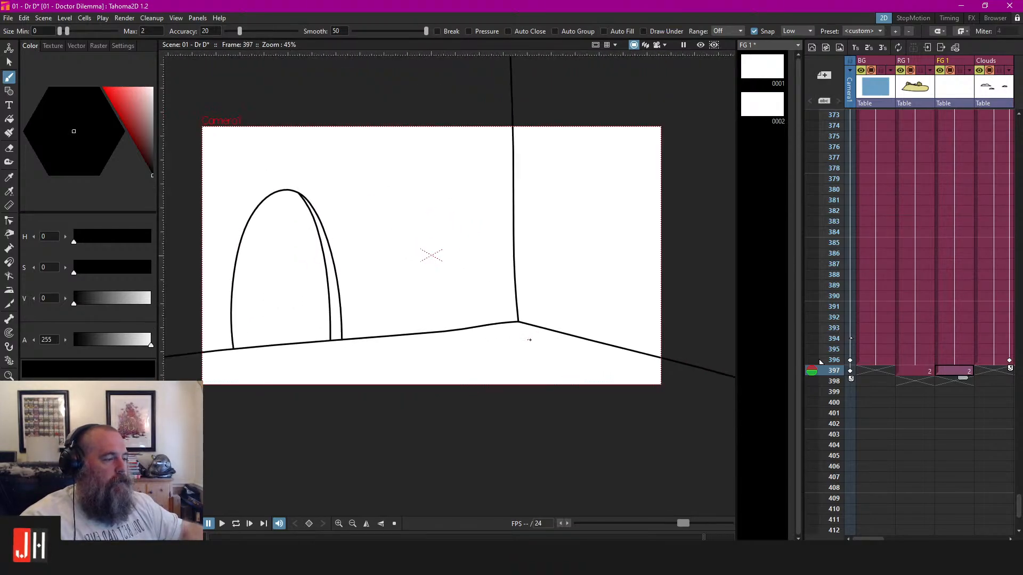
mouse_move(461, 333)
left_mouse_down()
mouse_move(430, 342)
mouse_move(413, 326)
mouse_move(542, 381)
left_mouse_up()
key("ctrl+z")
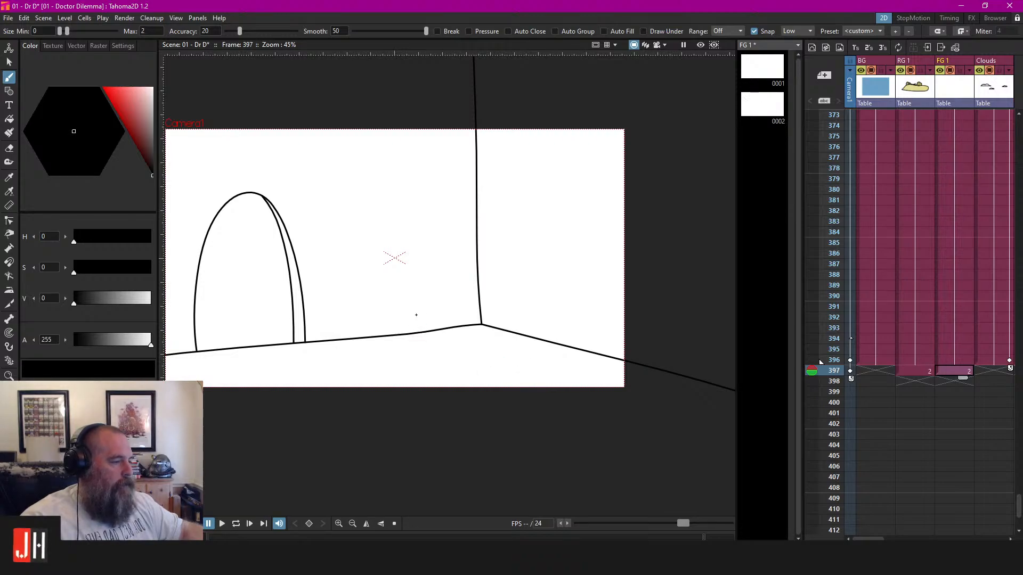
mouse_move(421, 339)
left_mouse_down()
mouse_move(572, 369)
mouse_move(568, 352)
mouse_move(417, 313)
mouse_move(468, 354)
mouse_move(584, 384)
mouse_move(594, 367)
mouse_move(591, 356)
mouse_move(401, 304)
left_mouse_up()
scroll(453, 335, "up", 1)
key("ctrl+z")
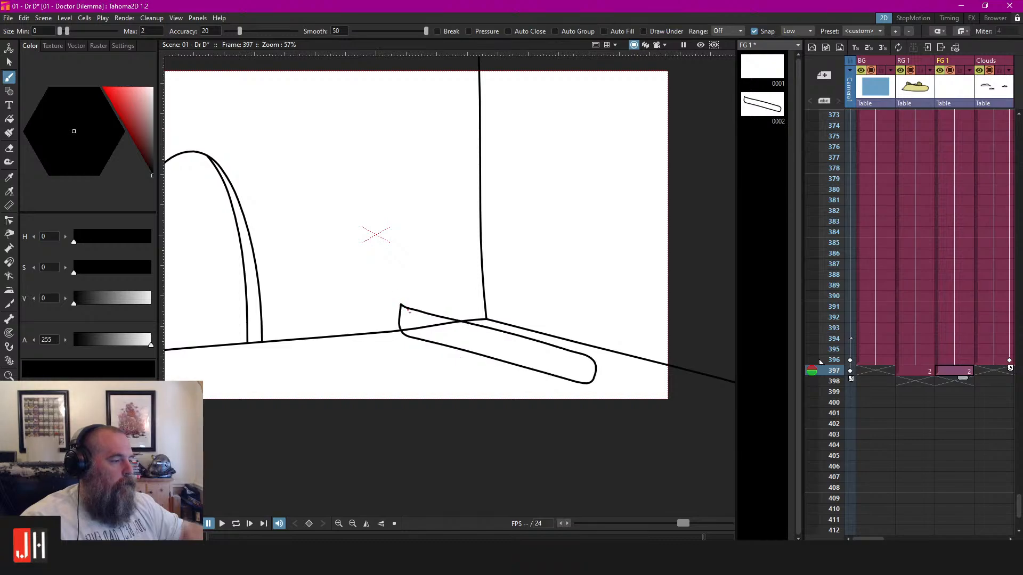
Select the slab outline stroke and delete it
scroll(401, 304, "up", 5)
key("s")
left_click(400, 305)
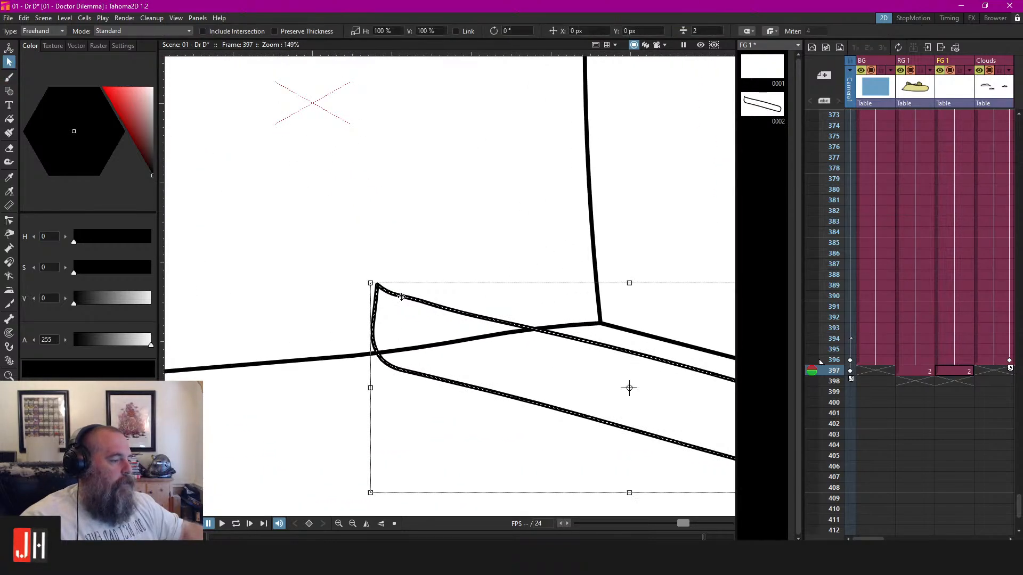
key("Delete")
scroll(399, 298, "down", 4)
scroll(453, 329, "up", 2)
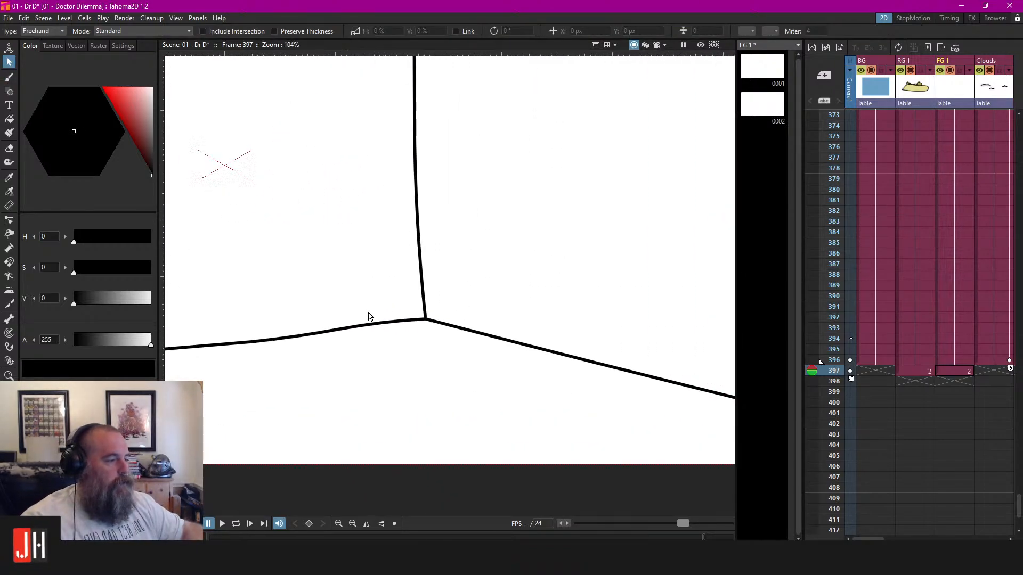
Redraw the slanted slab outline as one closed brush stroke running past the room's corner toward the foreground
key("b")
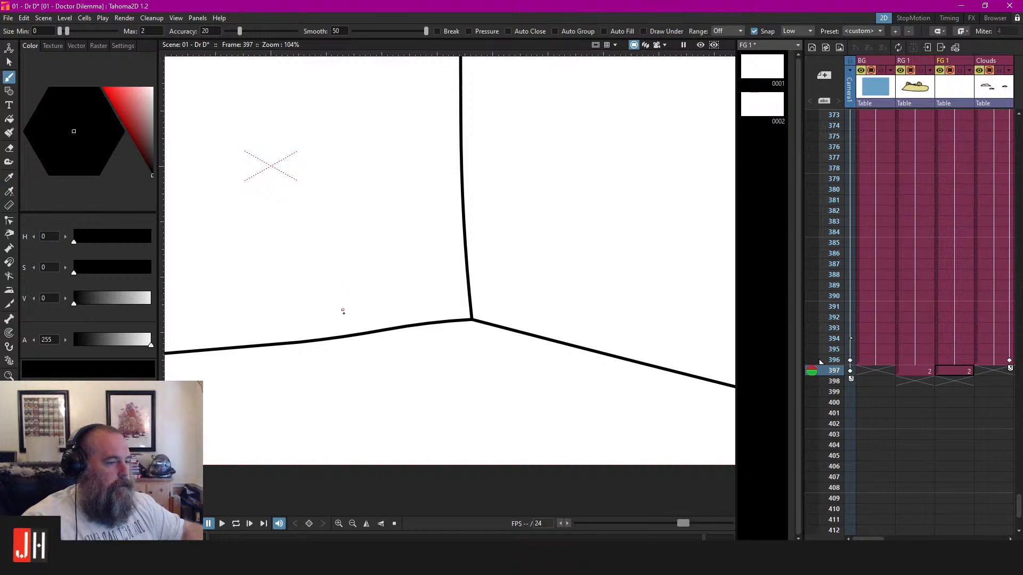
mouse_move(365, 309)
left_mouse_down()
mouse_move(365, 344)
mouse_move(407, 371)
mouse_move(589, 459)
left_mouse_up()
key("ctrl+z")
scroll(498, 399, "down", 2)
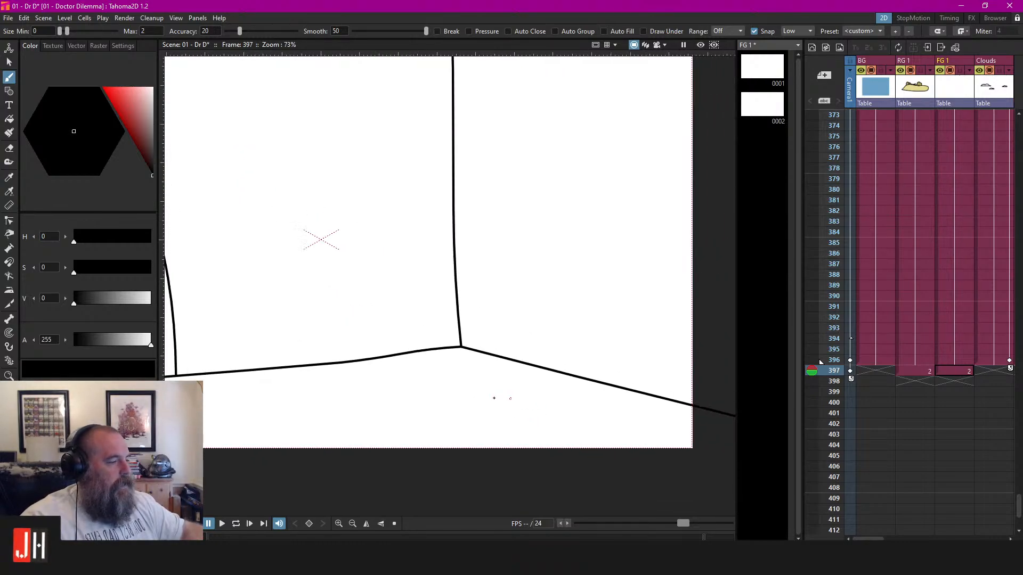
mouse_move(364, 332)
left_mouse_down()
mouse_move(480, 407)
mouse_move(607, 443)
mouse_move(606, 418)
mouse_move(583, 405)
mouse_move(364, 331)
left_mouse_up()
Lower the slab outline's sharp far corner slightly by moving its control point
key("c")
scroll(364, 331, "up", 5)
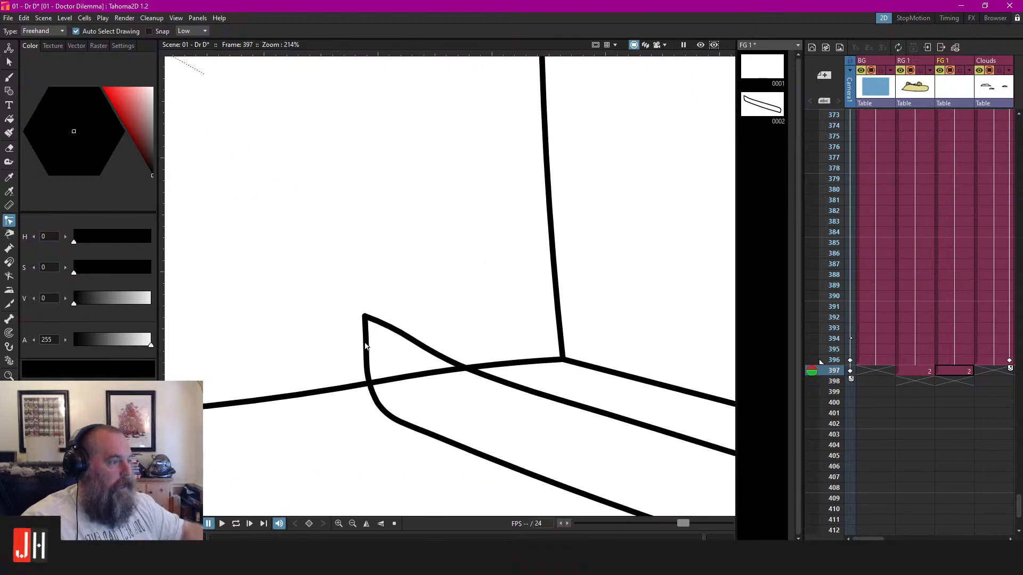
scroll(363, 320, "up", 3)
left_click(364, 316)
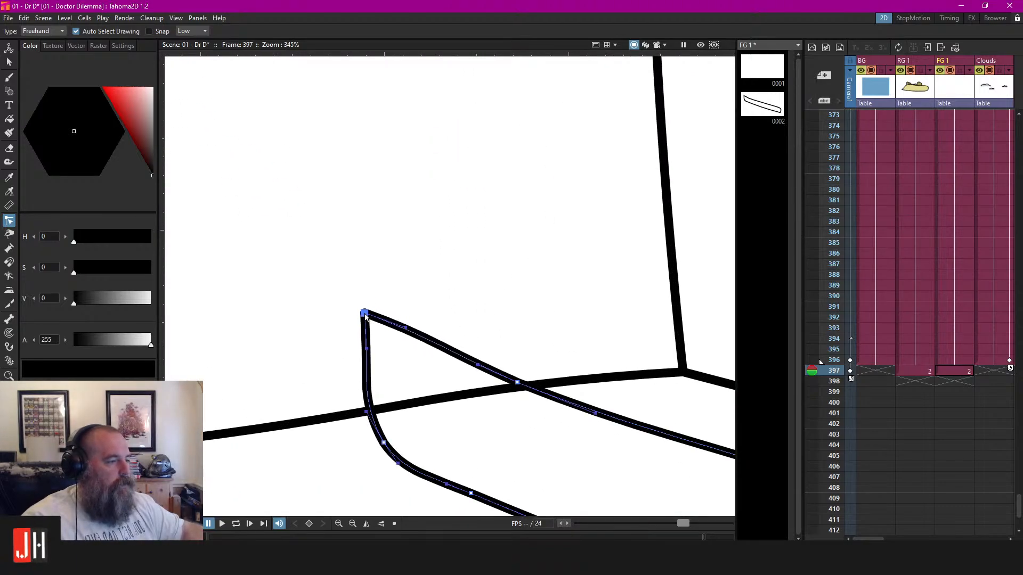
left_click_drag(365, 315, 366, 323)
scroll(366, 323, "down", 8)
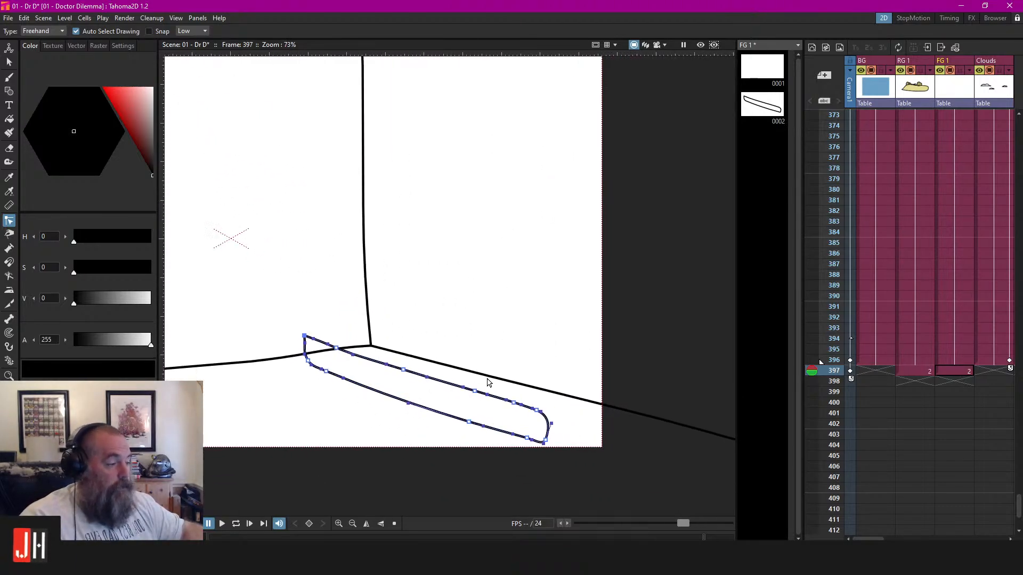
Select the slab outline and move it left and upward across the wall-floor line
key("s")
left_click(464, 387)
mouse_move(464, 388)
left_mouse_down()
mouse_move(429, 379)
mouse_move(359, 387)
left_mouse_up()
mouse_move(359, 388)
left_mouse_down()
mouse_move(425, 388)
mouse_move(459, 369)
left_mouse_up()
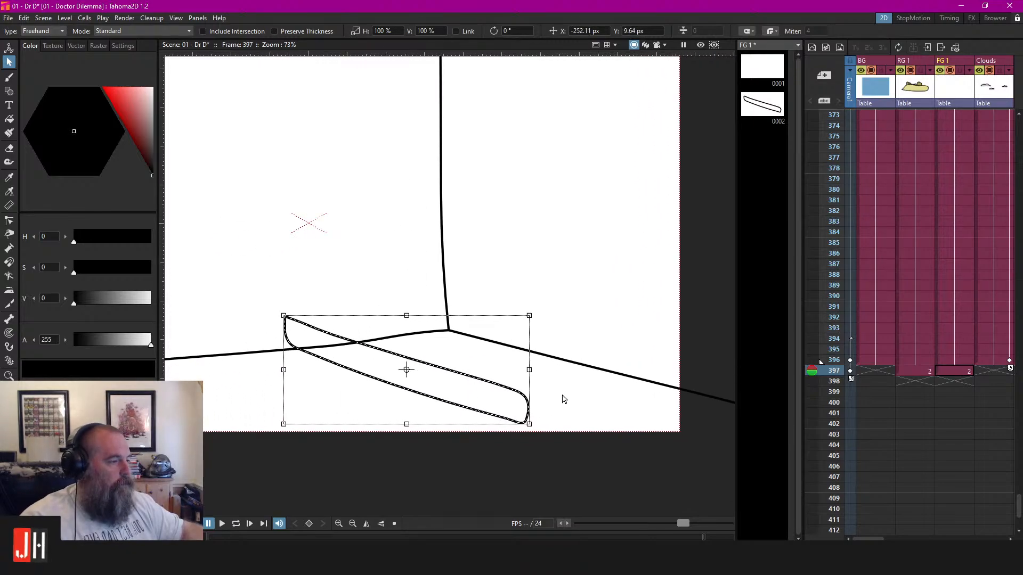
scroll(468, 395, "down", 3)
scroll(420, 372, "up", 5)
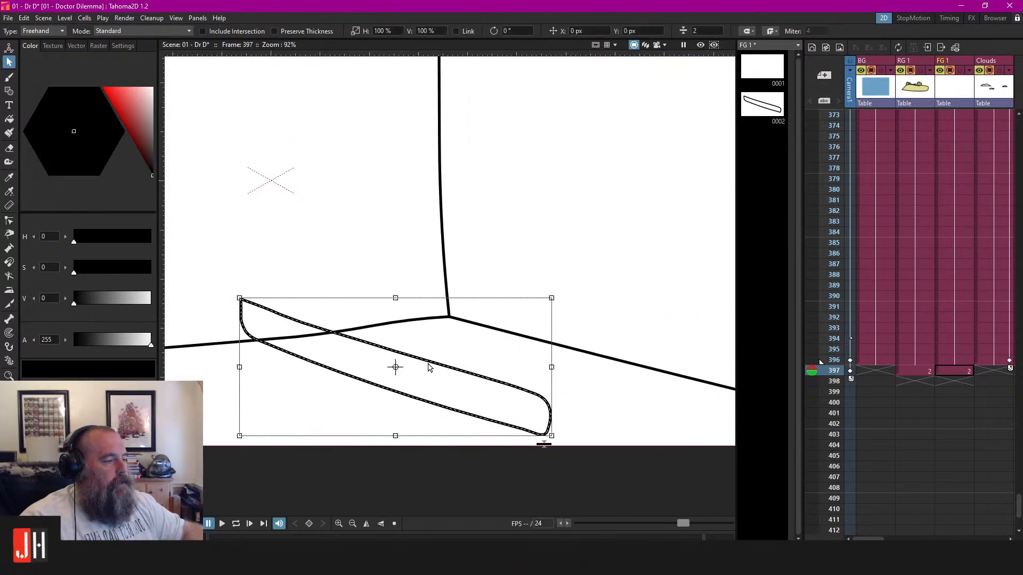
left_click_drag(450, 367, 443, 341)
left_click(549, 250)
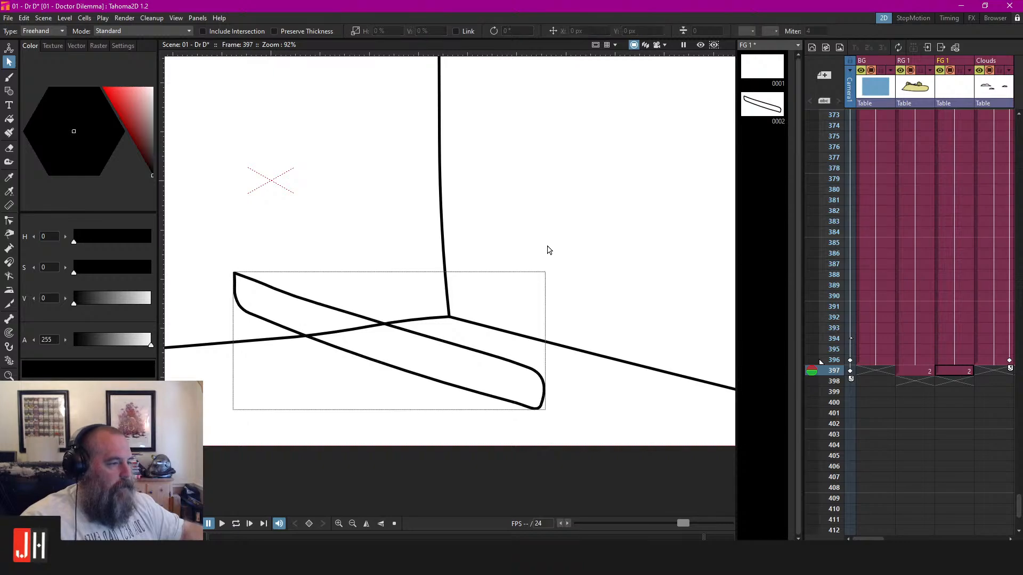
Draw the tabletop's second front edge and its back outline with the Brush tool, and trim the overshoot at the rounded front corner
scroll(454, 298, "down", 4)
key("b")
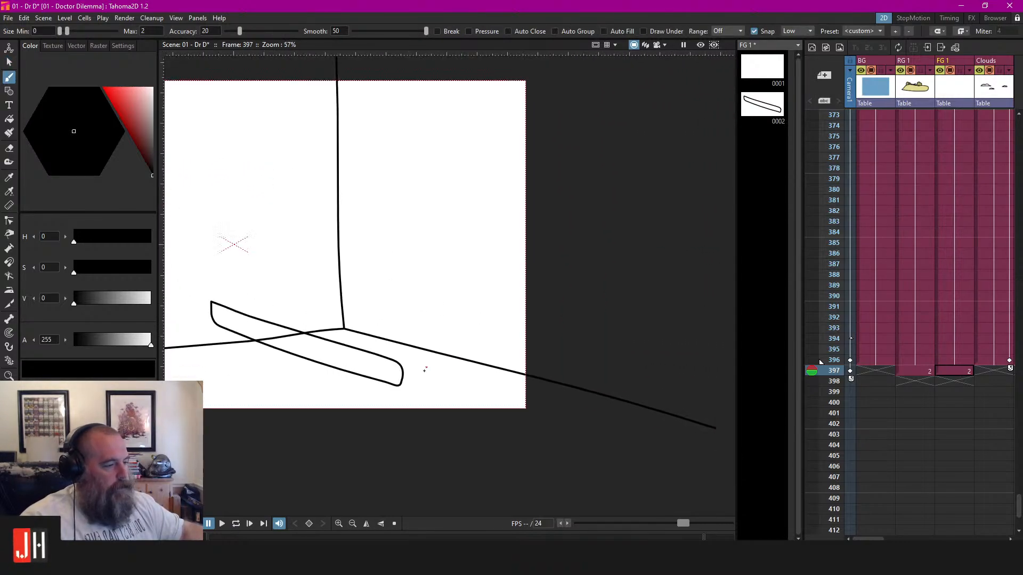
mouse_move(400, 385)
left_mouse_down()
mouse_move(657, 318)
mouse_move(653, 304)
left_mouse_up()
left_click_drag(587, 319, 399, 366)
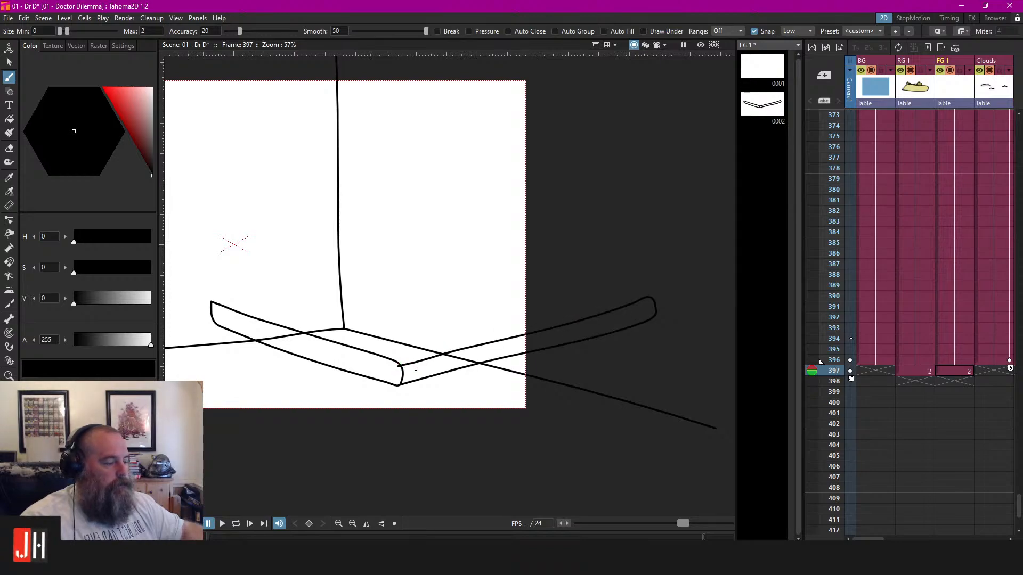
mouse_move(211, 301)
left_mouse_down()
mouse_move(490, 250)
mouse_move(642, 299)
left_mouse_up()
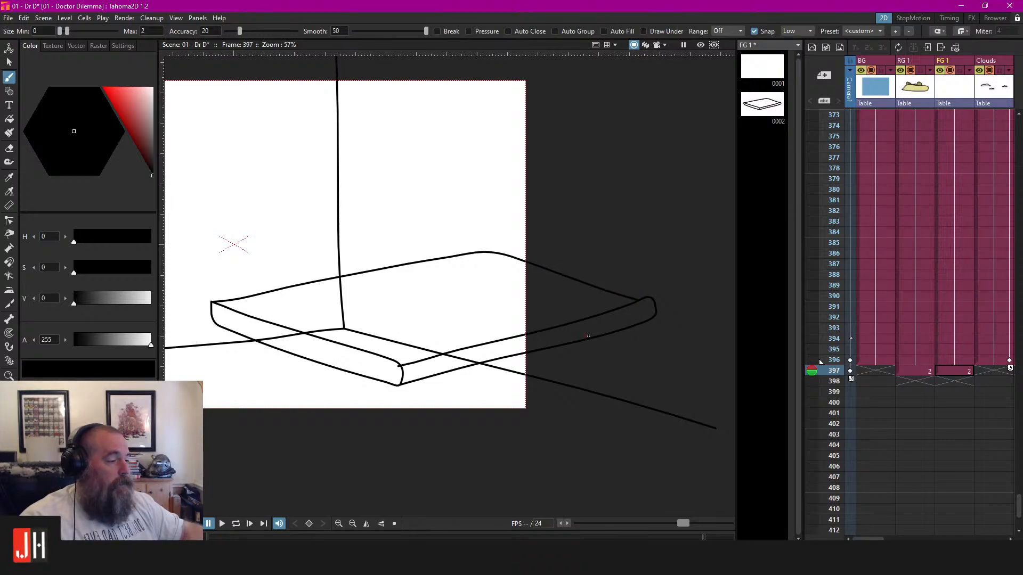
scroll(392, 365, "up", 3)
key("a")
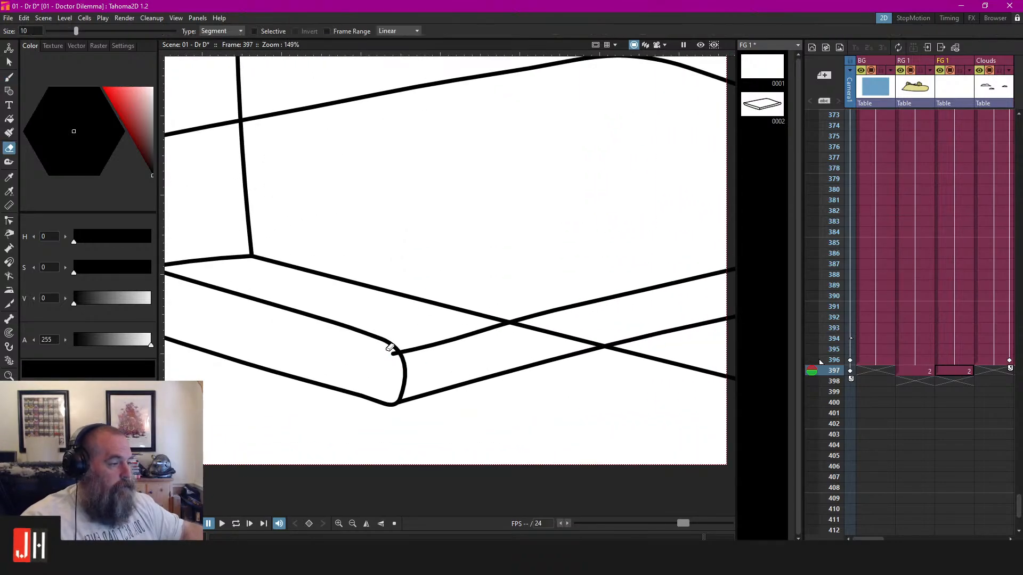
Select all the tabletop strokes, scale them down and position them within the camera frame's right edge
scroll(405, 363, "down", 6)
key("s")
mouse_move(621, 318)
left_mouse_down()
mouse_move(347, 297)
mouse_move(600, 301)
mouse_move(628, 319)
left_mouse_up()
scroll(510, 333, "up", 2)
left_click_drag(551, 312, 577, 304)
scroll(577, 305, "up", 1)
left_click_drag(660, 283, 648, 284)
left_click_drag(536, 304, 496, 305)
left_click_drag(605, 291, 514, 326)
scroll(282, 382, "up", 2)
left_click_drag(292, 378, 324, 366)
mouse_move(667, 267)
left_mouse_down()
mouse_move(304, 254)
mouse_move(388, 475)
mouse_move(665, 269)
left_mouse_up()
left_click(655, 198)
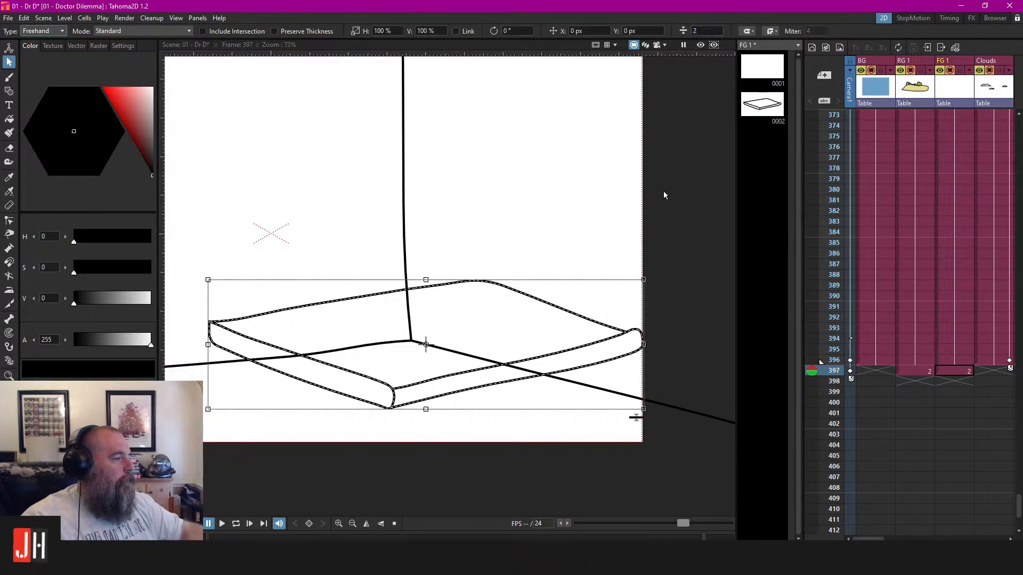
Reshape the tabletop's back outline with its control points so the right-hand side bows slightly inward
scroll(486, 299, "up", 2)
key("c")
left_click(483, 279)
mouse_move(525, 267)
left_mouse_down()
mouse_move(335, 267)
mouse_move(554, 273)
mouse_move(527, 266)
mouse_move(463, 287)
left_mouse_up()
left_click_drag(341, 277, 505, 276)
left_click_drag(361, 316, 360, 322)
scroll(441, 298, "down", 4)
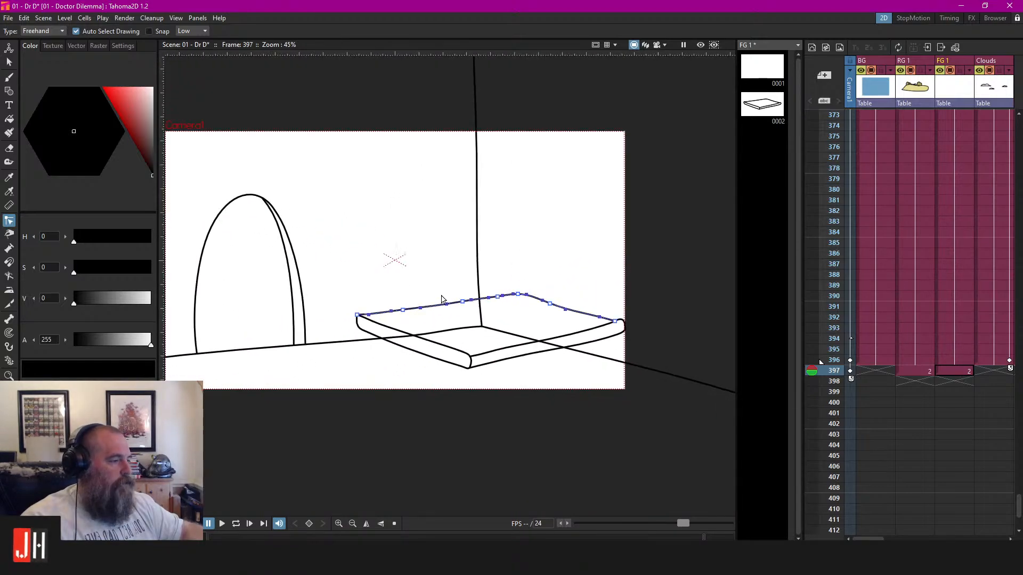
Examine the tabletop's corners and its fit within the camera frame
scroll(604, 311, "up", 8)
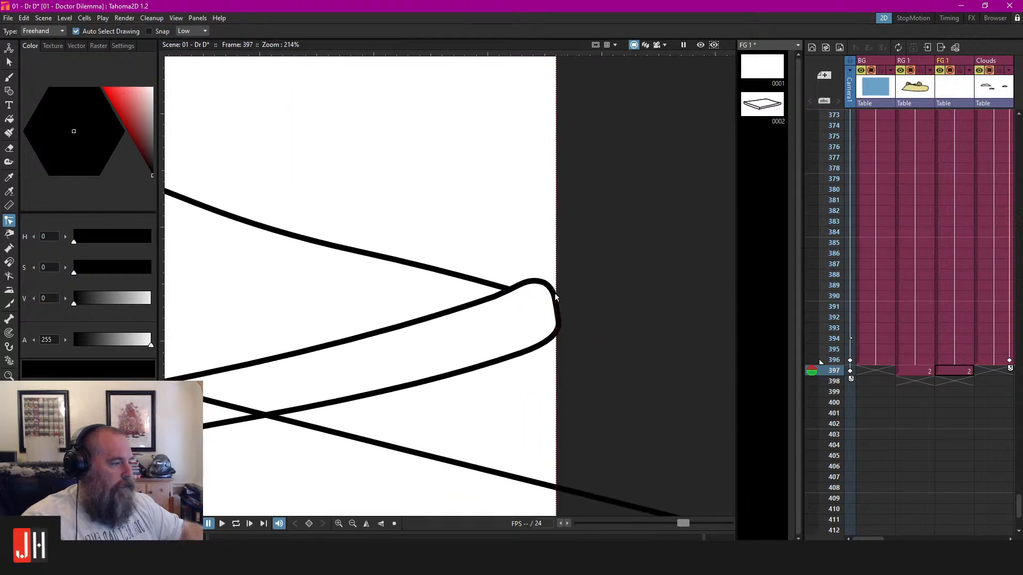
scroll(537, 305, "down", 3)
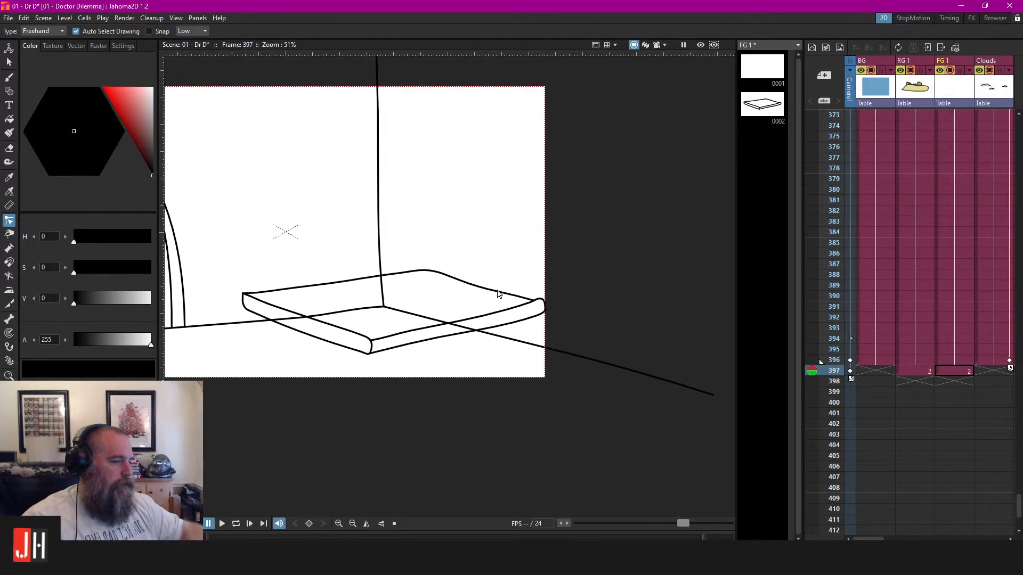
scroll(345, 304, "up", 3)
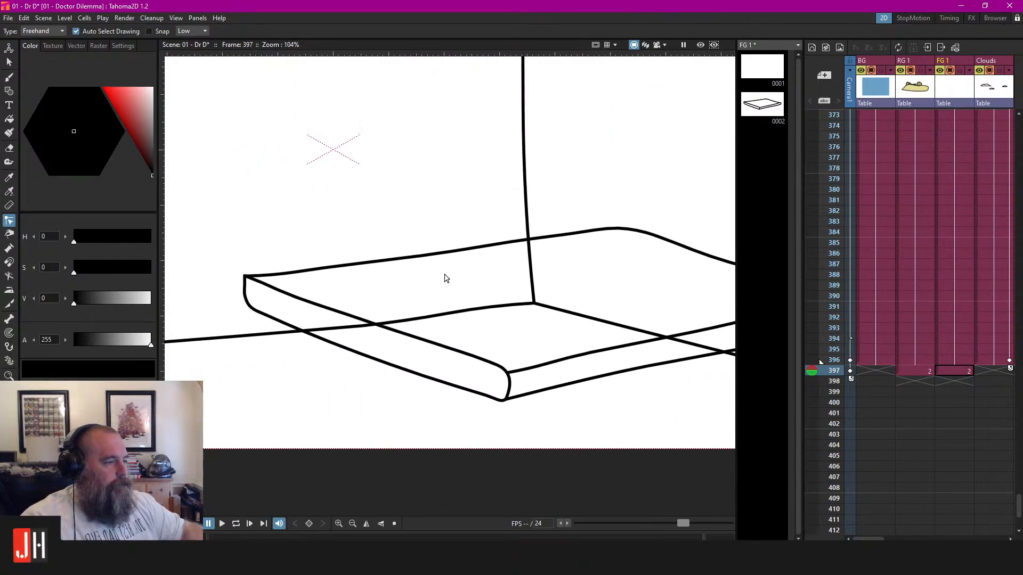
scroll(421, 281, "down", 2)
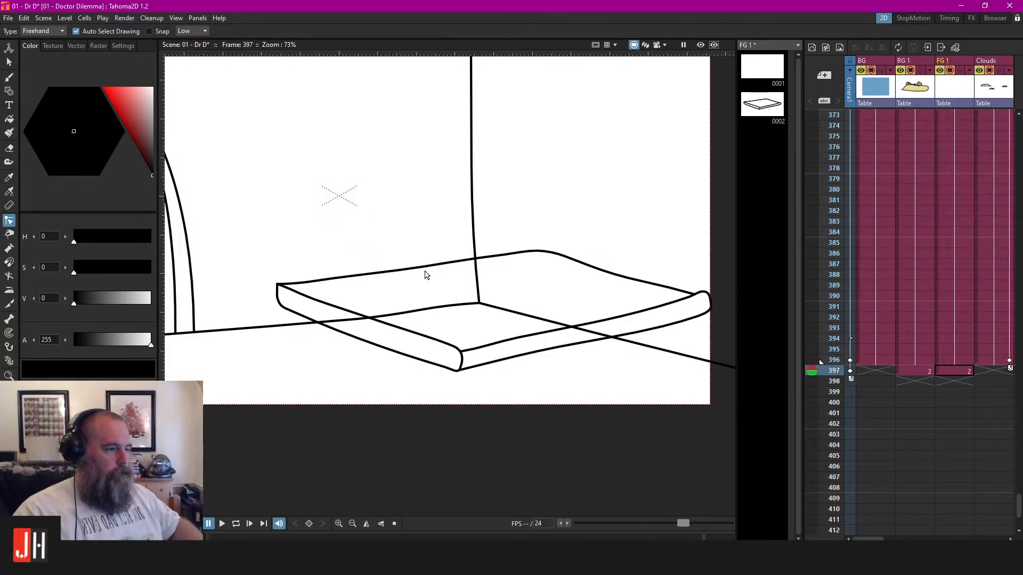
scroll(415, 269, "down", 3)
scroll(407, 304, "up", 3)
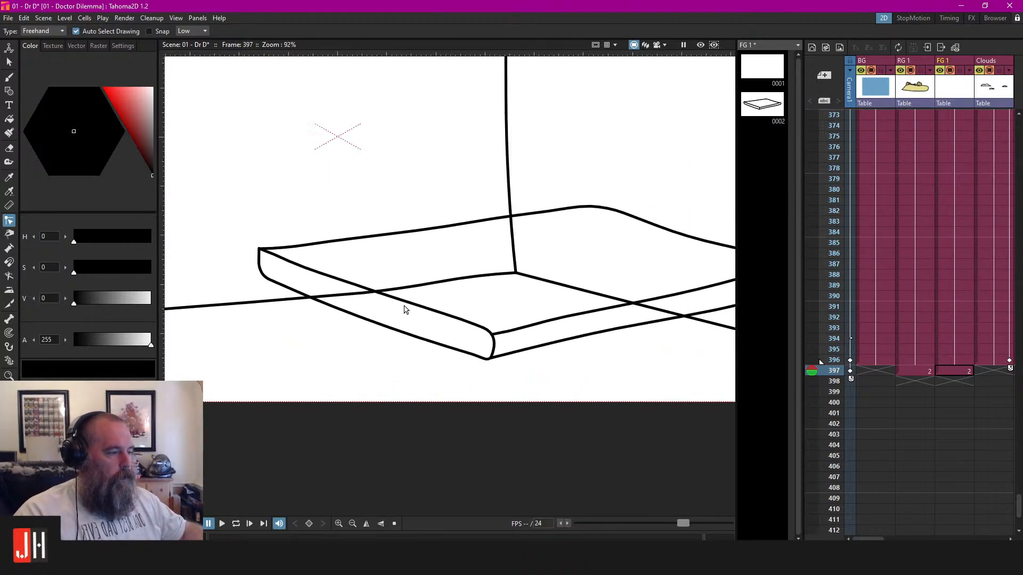
scroll(425, 293, "down", 1)
scroll(460, 299, "up", 1)
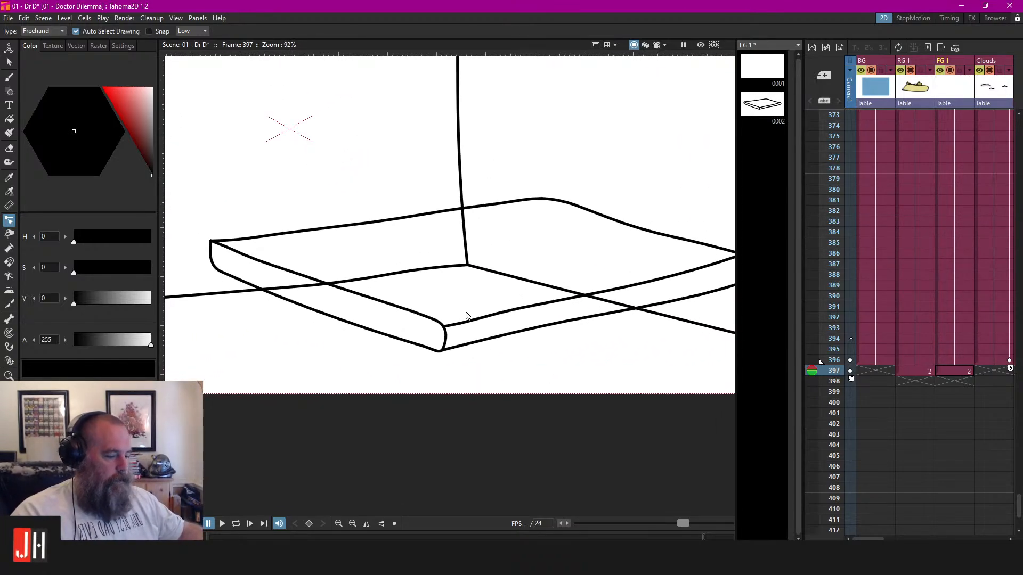
Draw a flared pedestal base under the tabletop's front corner as one brush stroke
key("b")
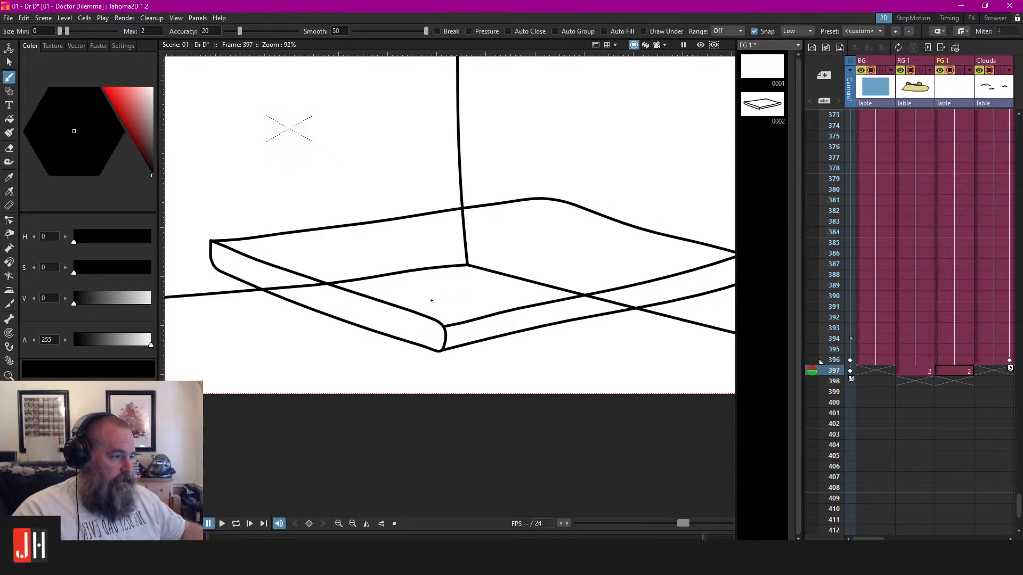
mouse_move(394, 359)
left_mouse_down()
mouse_move(475, 375)
mouse_move(536, 356)
left_mouse_up()
mouse_move(492, 299)
left_mouse_down()
mouse_move(493, 290)
mouse_move(469, 305)
left_mouse_up()
Try to erase the pedestal line segments that overlap the tabletop's front edges
key("e")
left_click(432, 306)
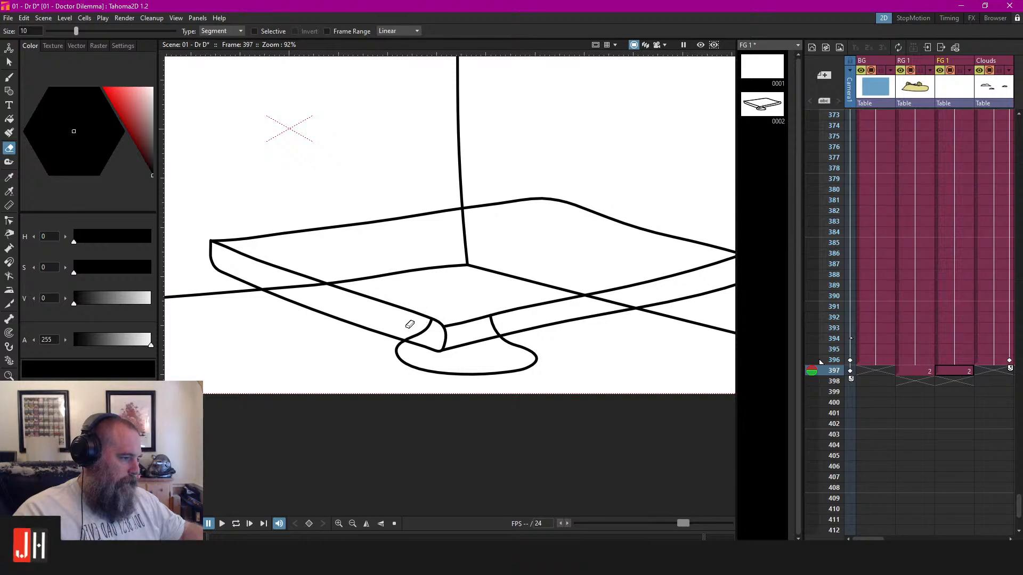
left_click_drag(411, 325, 440, 331)
left_click_drag(502, 324, 475, 329)
scroll(480, 353, "down", 11)
scroll(487, 350, "up", 7)
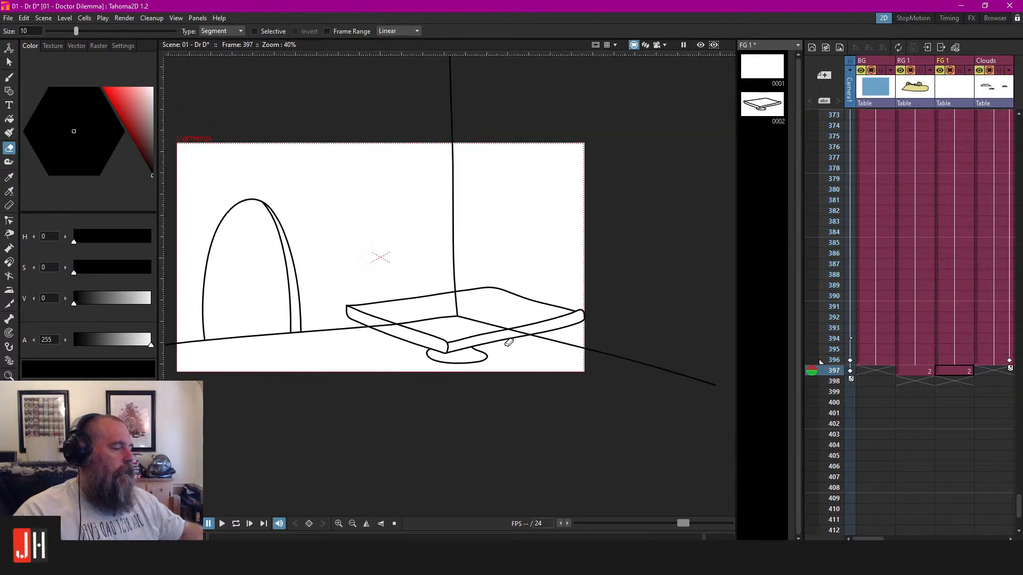
Undo the erasures on the pedestal while keeping its full brush stroke
key("ctrl+z")
key("ctrl+z")
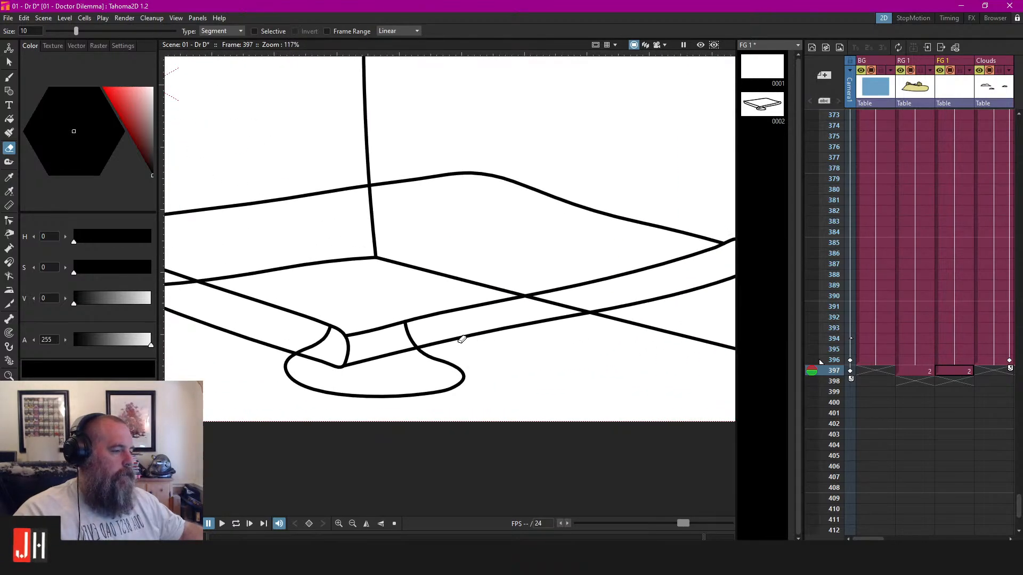
key("ctrl+z")
key("ctrl+z")
key("ctrl+z")
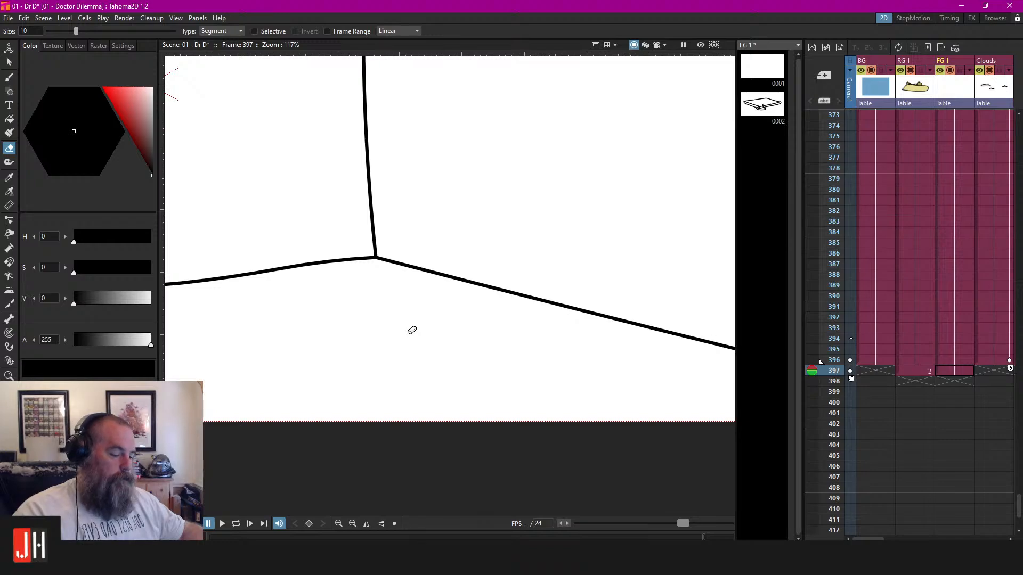
key("ctrl+y")
Try moving the pedestal outline to the right, beneath the tabletop's right-hand front edge
key("s")
left_click(414, 320)
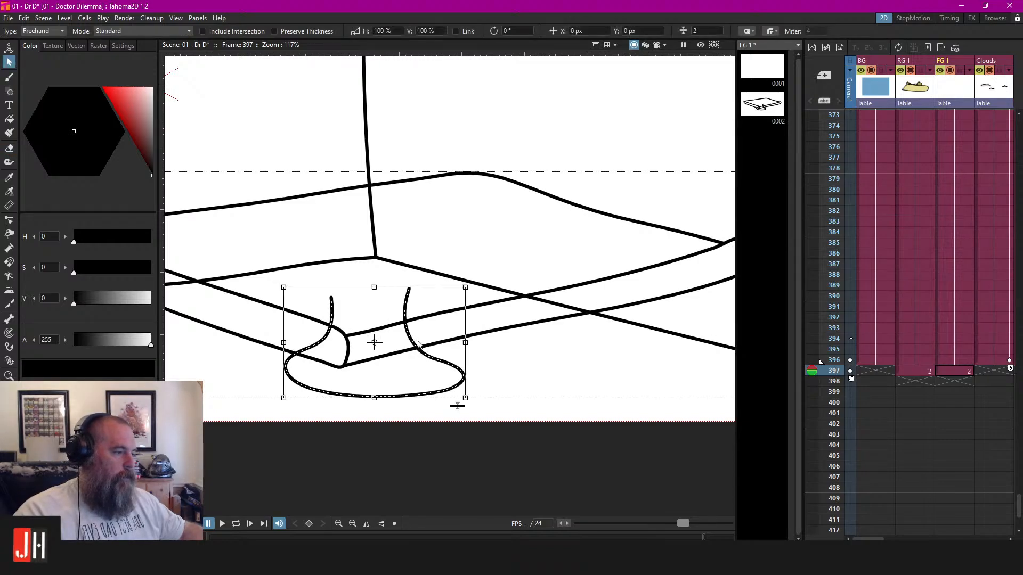
mouse_move(420, 344)
left_mouse_down()
mouse_move(499, 329)
mouse_move(488, 331)
left_mouse_up()
scroll(472, 361, "down", 6)
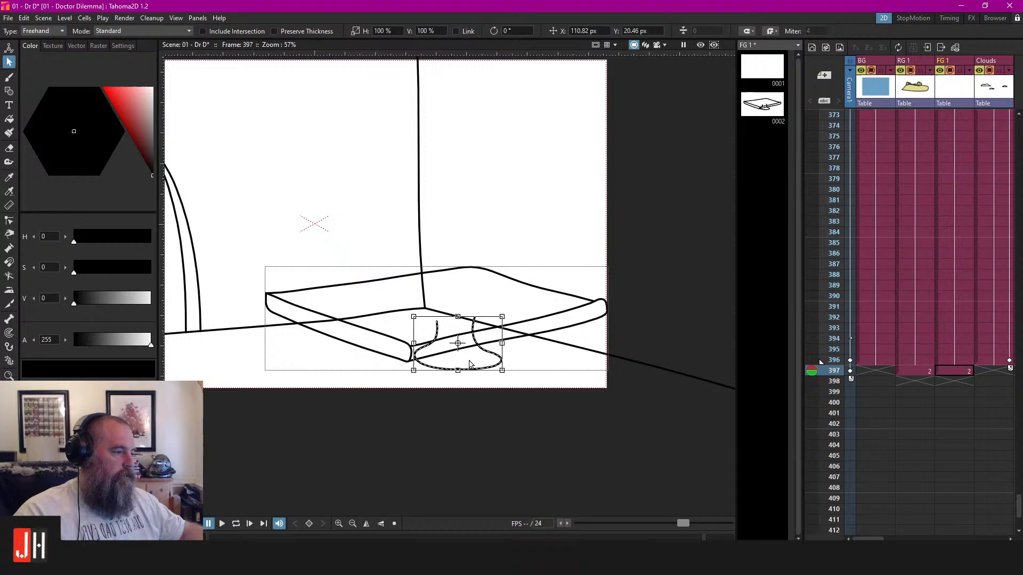
left_click(647, 318)
Erase the segments of the moved pedestal outline that overlap the tabletop
scroll(469, 337, "up", 9)
key("a")
left_click(425, 298)
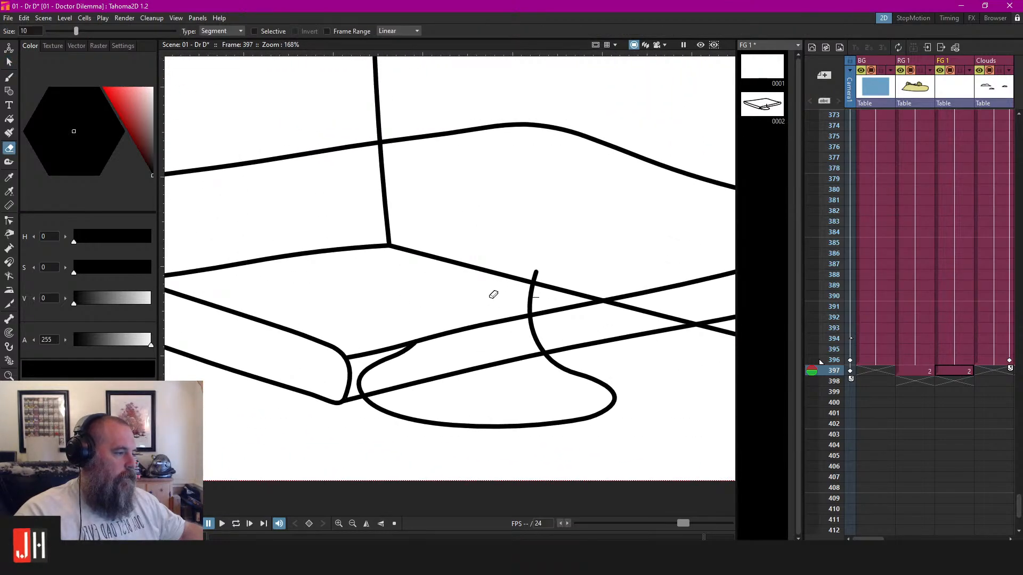
left_click(536, 282)
left_click(383, 360)
left_click(537, 336)
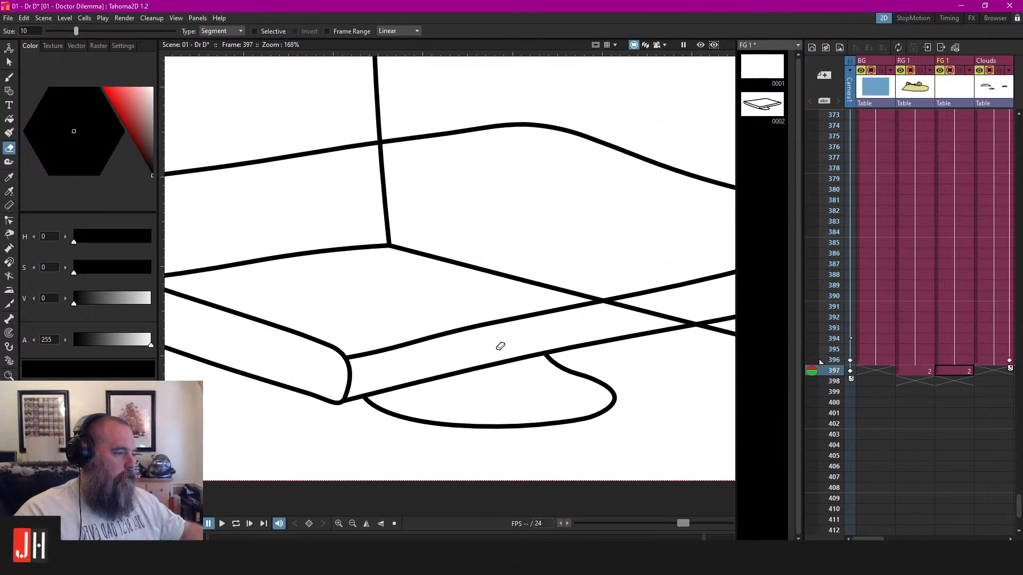
scroll(509, 363, "down", 6)
scroll(501, 364, "up", 5)
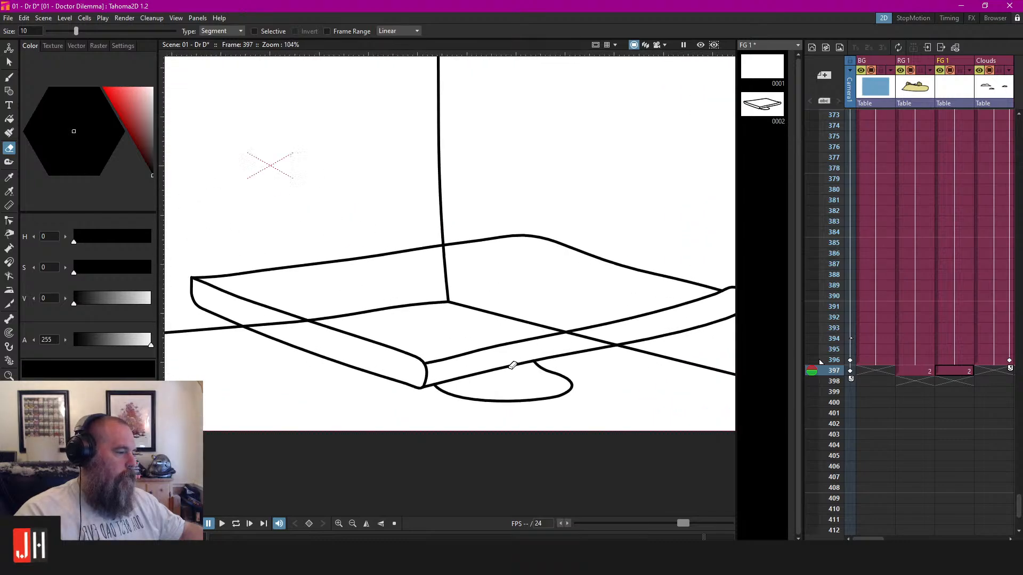
Undo the pedestal's trimming and its move to the right
key("ctrl+z")
key("ctrl+z")
key("ctrl+z")
key("ctrl+z")
key("ctrl+z")
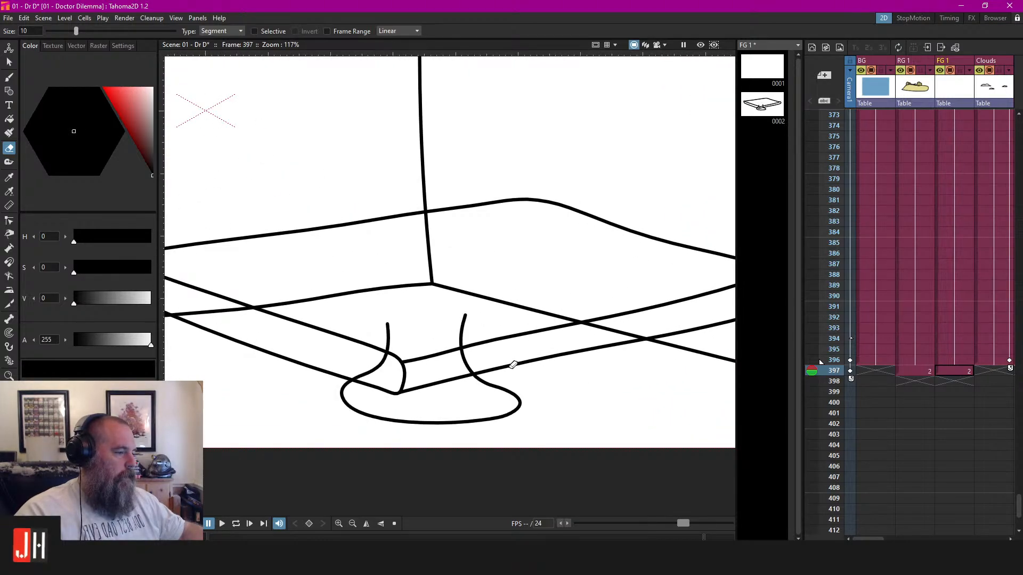
Erase the pedestal segments overlapping the tabletop, leaving only the base below its front corner
left_click(387, 333)
left_click(464, 331)
left_click(467, 362)
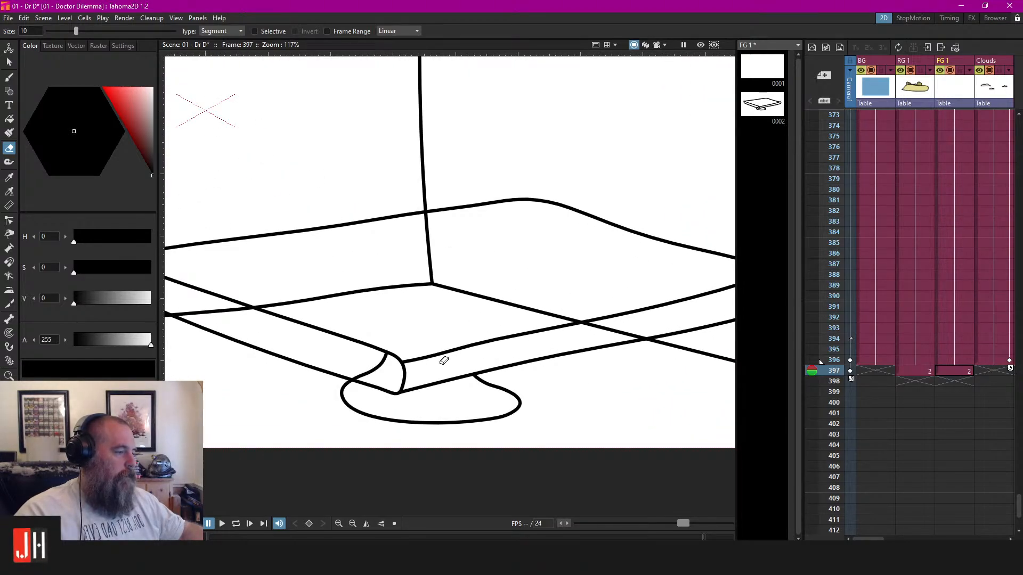
left_click_drag(360, 363, 390, 371)
scroll(401, 376, "down", 10)
scroll(410, 371, "up", 6)
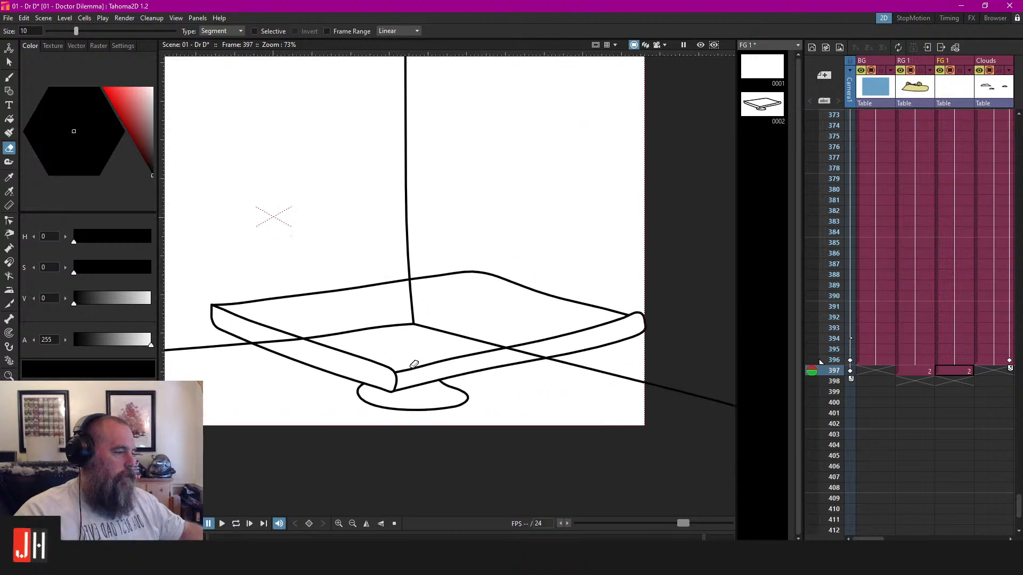
scroll(414, 361, "down", 3)
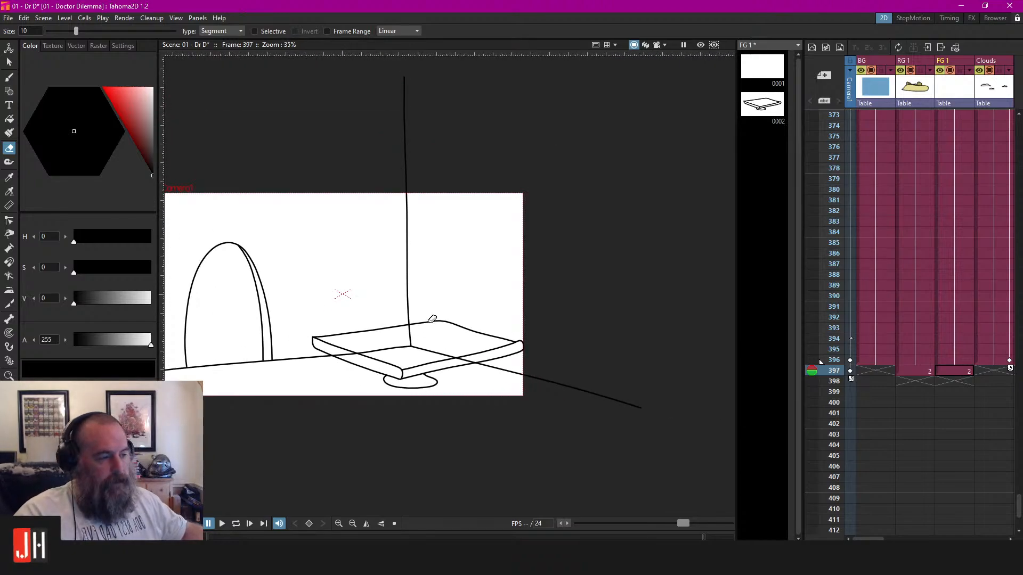
scroll(433, 319, "up", 2)
scroll(425, 338, "down", 2)
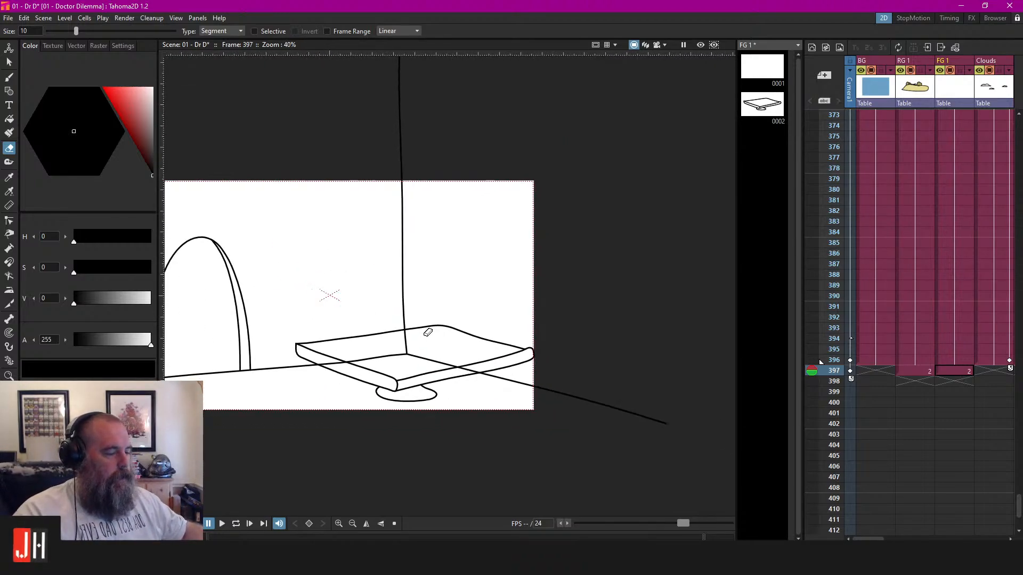
scroll(428, 333, "up", 3)
scroll(425, 337, "down", 4)
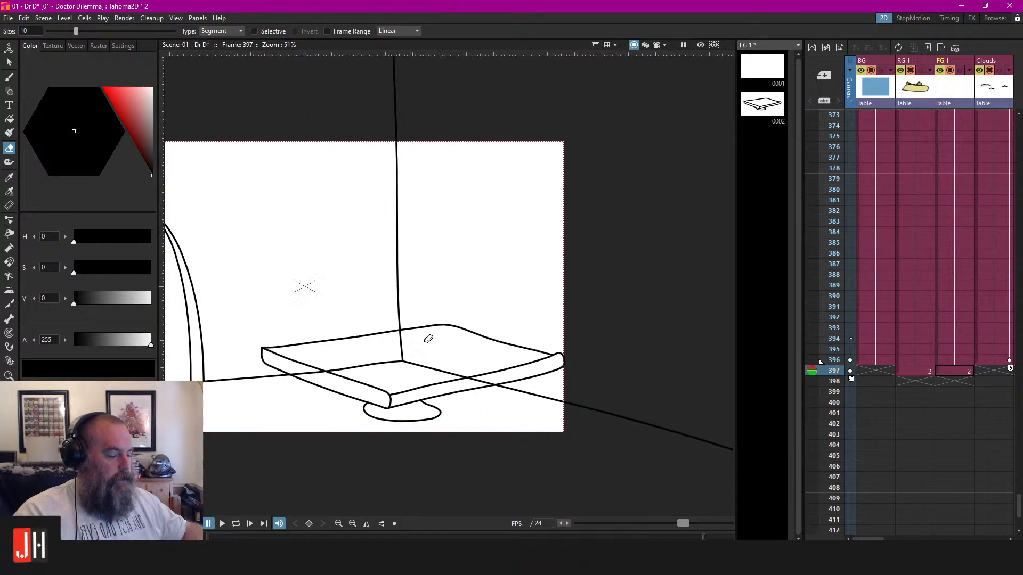
key("s")
key("ctrl+a")
mouse_move(529, 323)
left_mouse_down()
mouse_move(373, 304)
mouse_move(669, 367)
mouse_move(512, 352)
left_mouse_up()
scroll(501, 354, "up", 4)
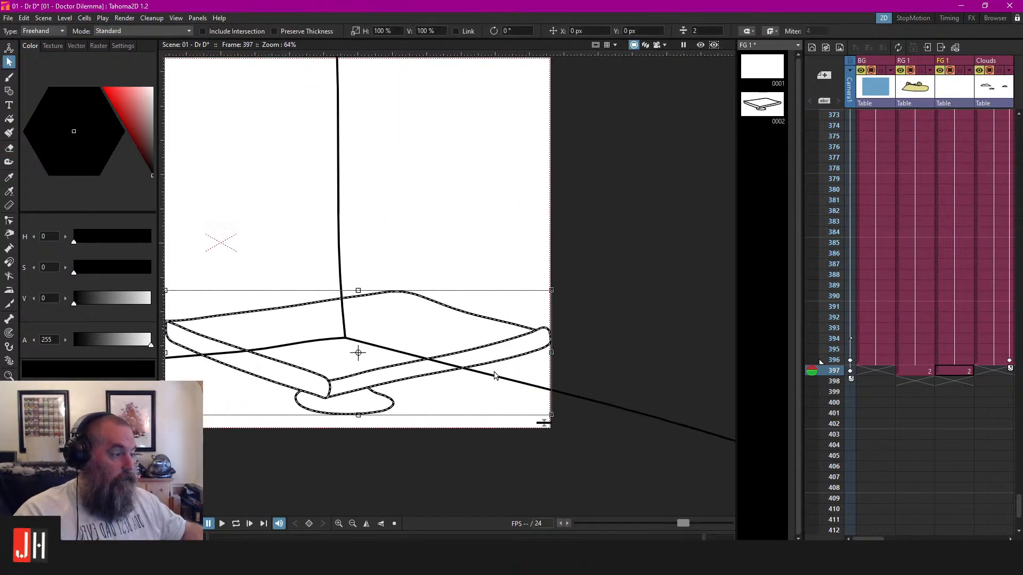
scroll(640, 319, "down", 1)
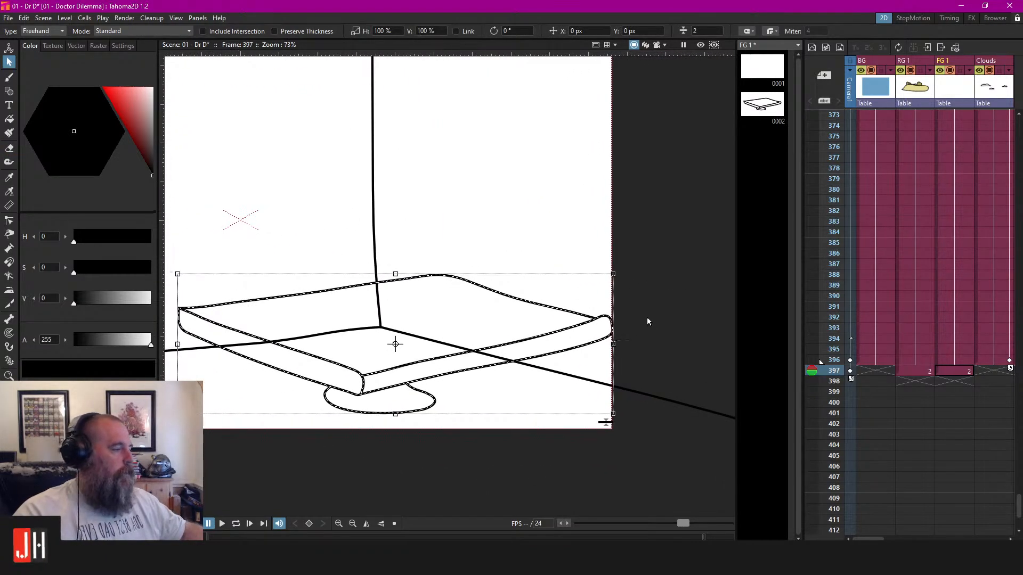
left_click(647, 318)
scroll(629, 319, "up", 5)
scroll(613, 324, "down", 5)
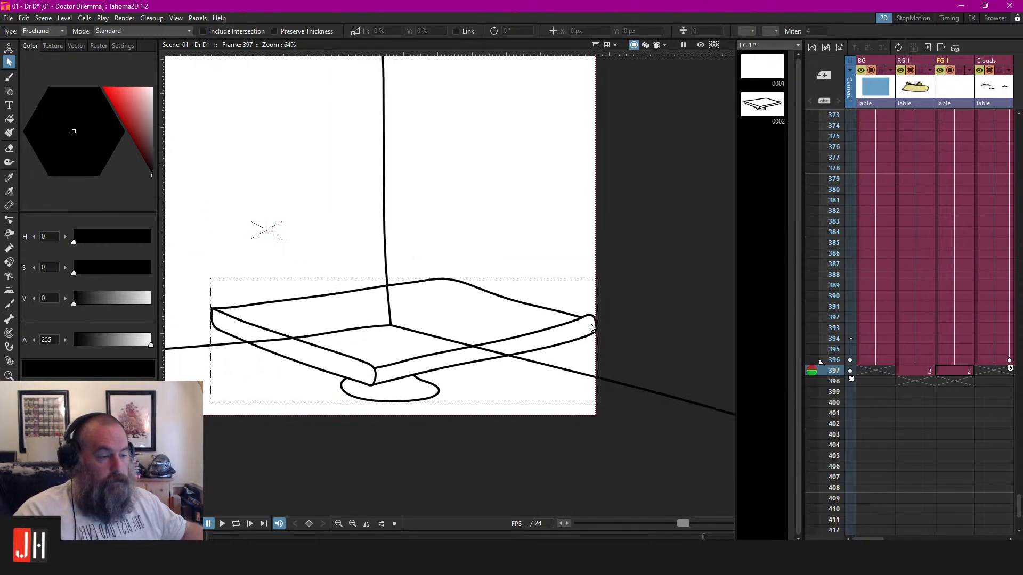
Restore the untrimmed pedestal outline and move it about 88 px right and 37 px down, beneath the tabletop's right-hand front edge
scroll(393, 391, "up", 2)
left_click(431, 376)
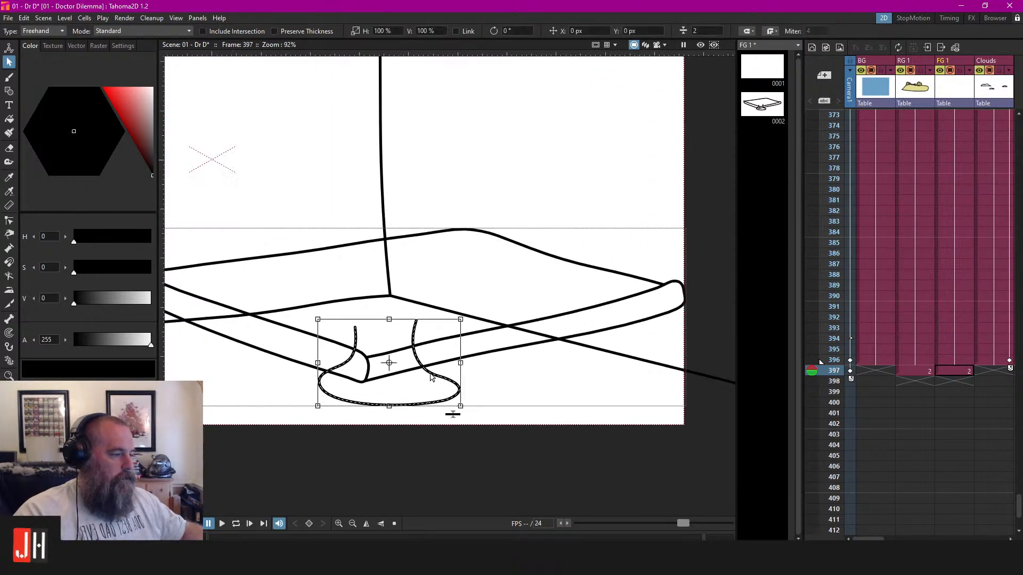
mouse_move(435, 376)
left_mouse_down()
mouse_move(495, 379)
mouse_move(479, 392)
left_mouse_up()
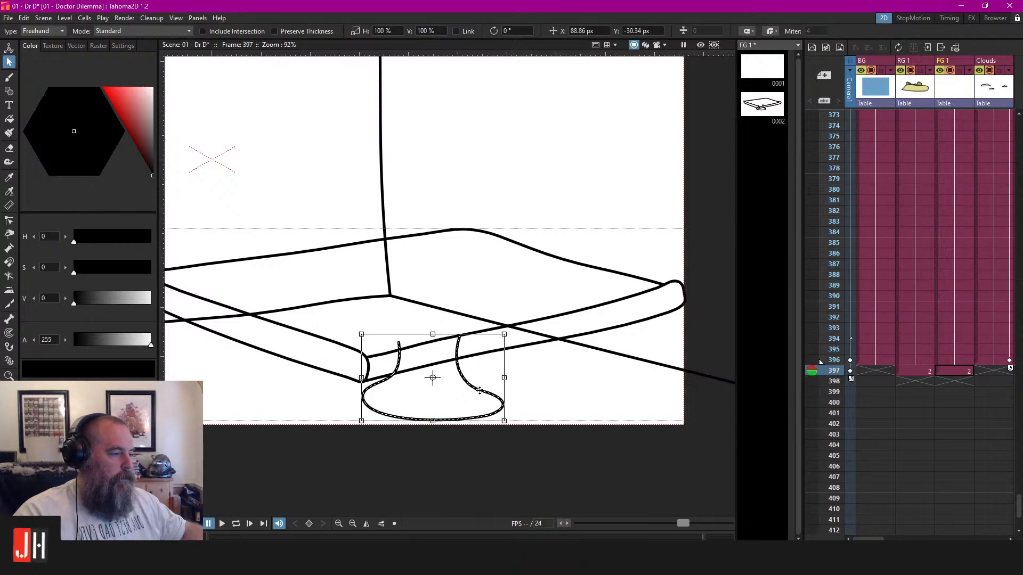
scroll(441, 420, "up", 3)
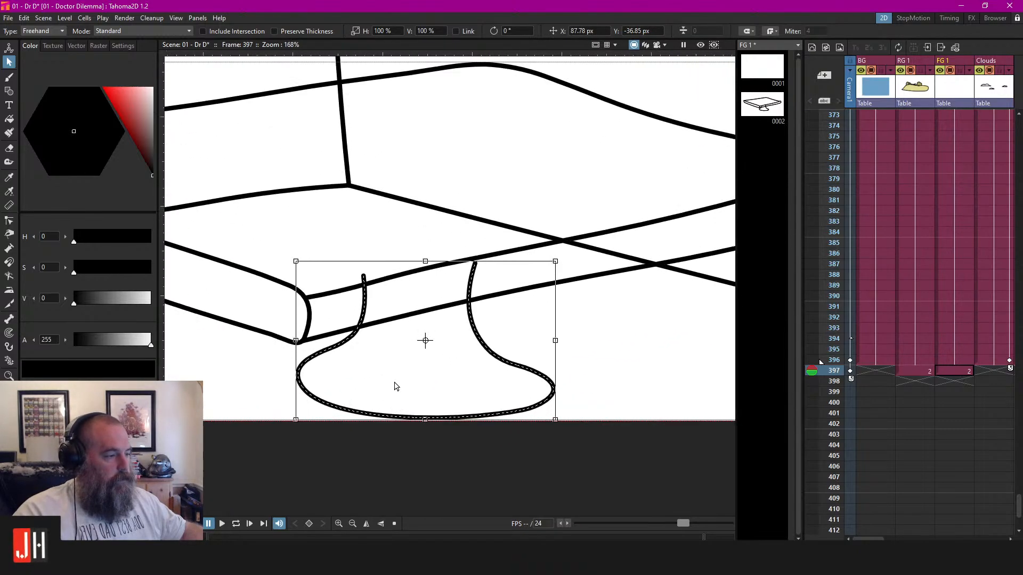
Reshape the left side of the pedestal outline with its control points to tighten the curve and narrow the neck
key("c")
left_click(352, 345)
left_click_drag(334, 350, 343, 352)
scroll(467, 349, "down", 3)
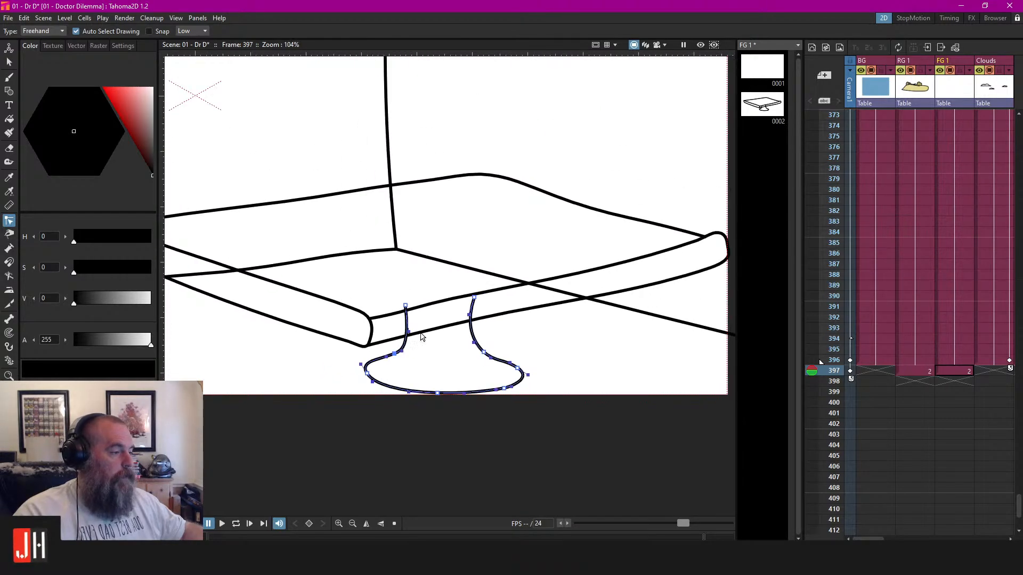
scroll(417, 326, "up", 3)
left_click_drag(395, 288, 411, 286)
scroll(431, 319, "down", 4)
key("s")
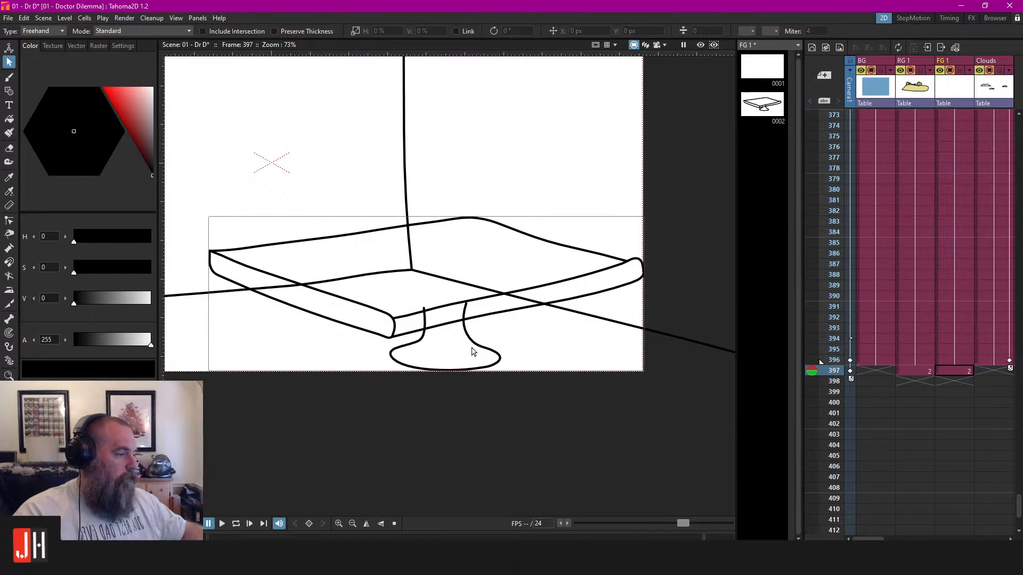
Nudge the pedestal outline about 7 px up and 1 px right
scroll(472, 352, "up", 1)
left_click(474, 319)
scroll(474, 321, "up", 2)
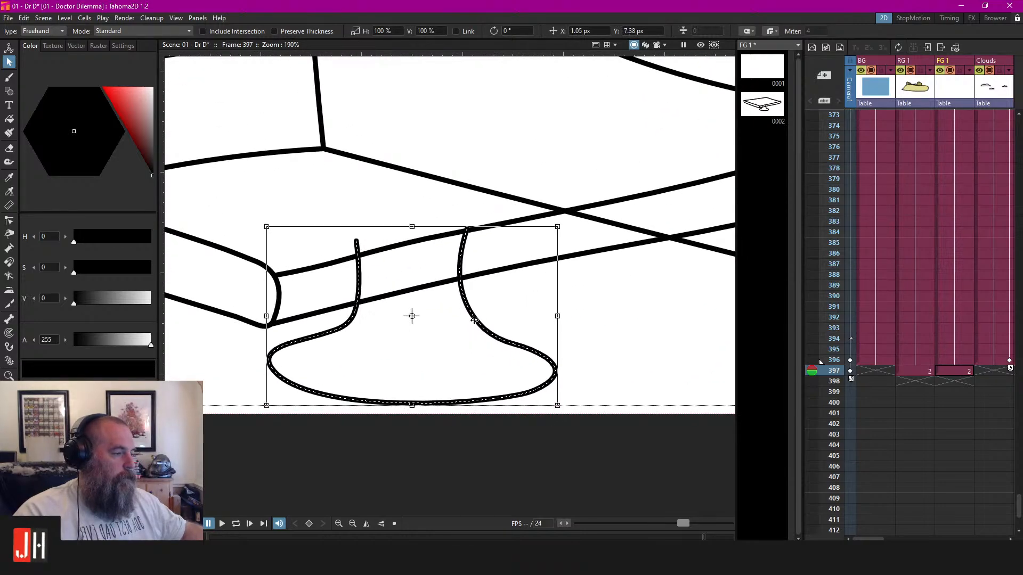
scroll(474, 323, "down", 3)
left_click(701, 292)
Try erasing the segment of the pedestal's right side that overlaps the tabletop's front edge
scroll(458, 297, "up", 4)
key("a")
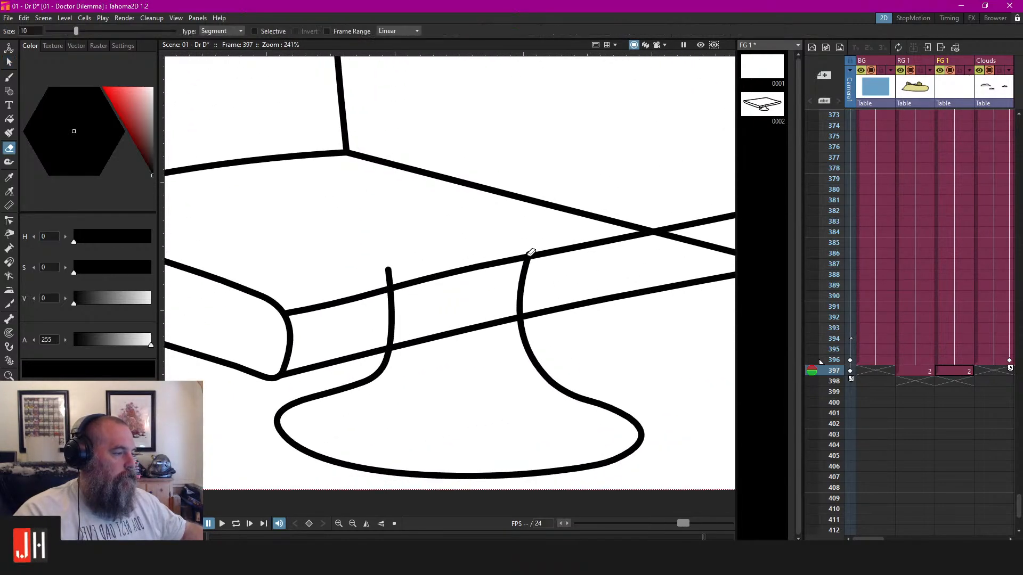
left_click_drag(540, 275, 510, 283)
left_click_drag(534, 247, 523, 279)
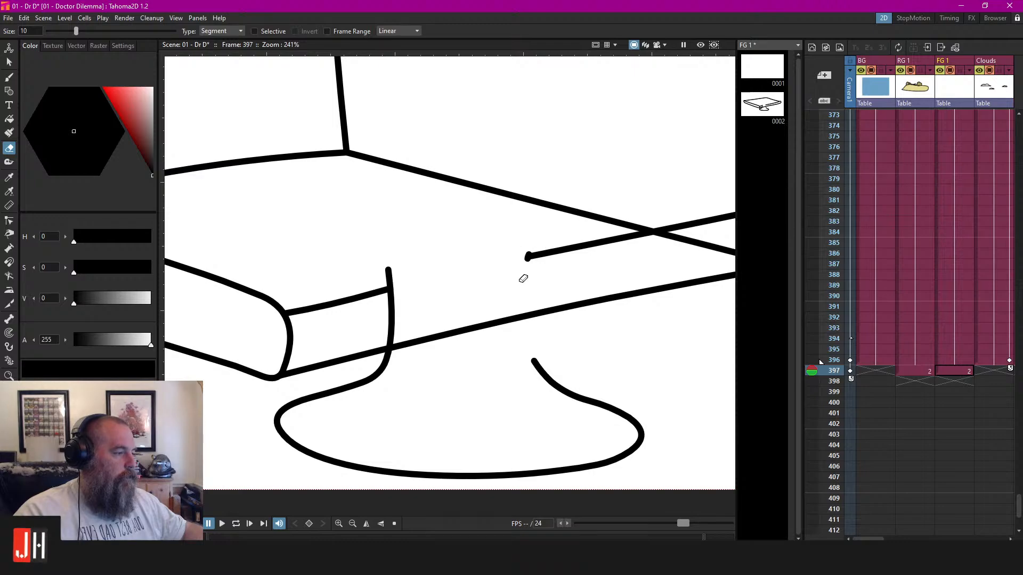
key("ctrl+z")
key("ctrl+z")
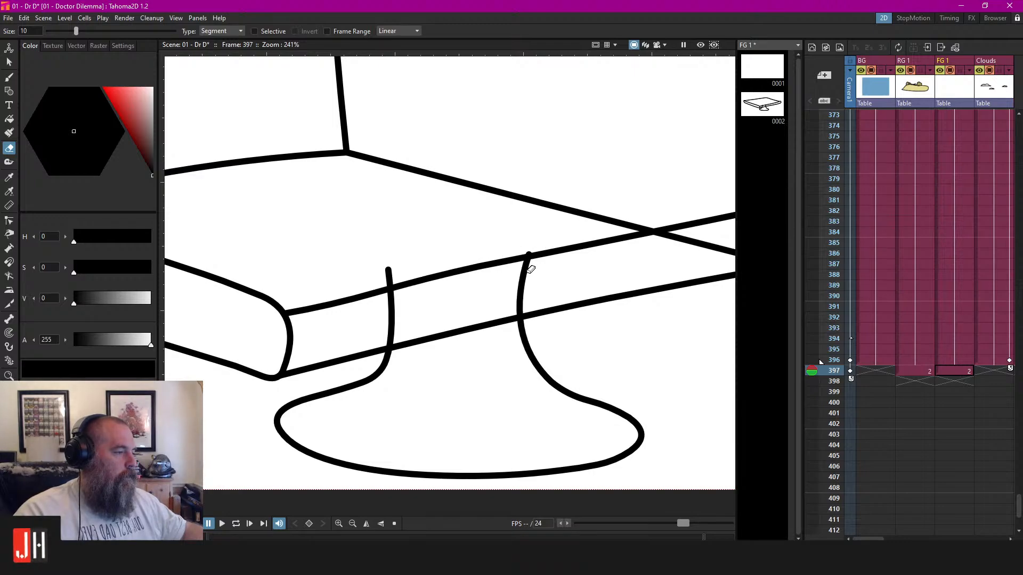
Extend the pedestal's right end above the tabletop's front edge, and erase the pedestal segments that overlap the tabletop
key("c")
left_click(525, 275)
left_click_drag(529, 255, 528, 243)
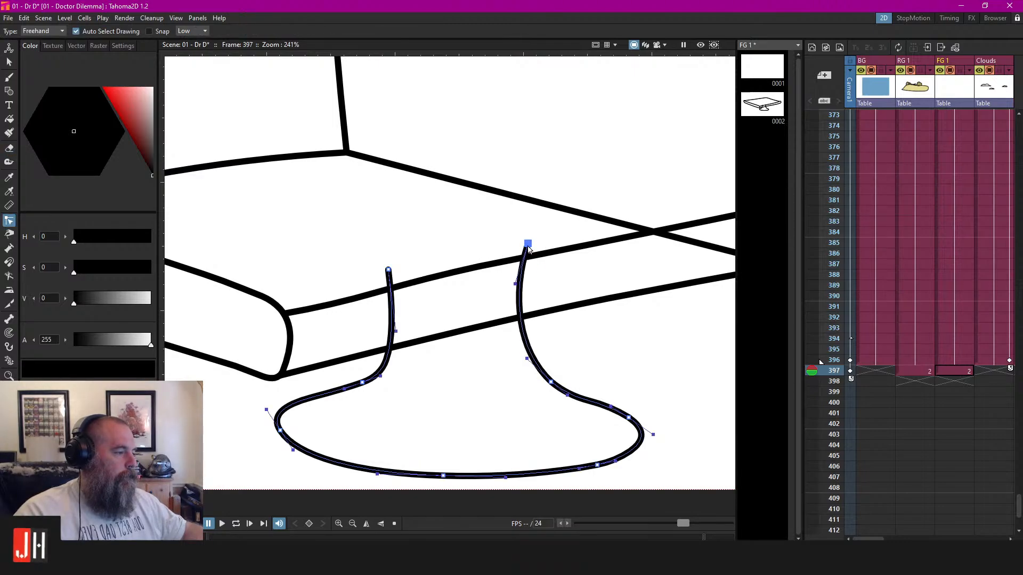
key("a")
left_click(528, 246)
left_click(389, 274)
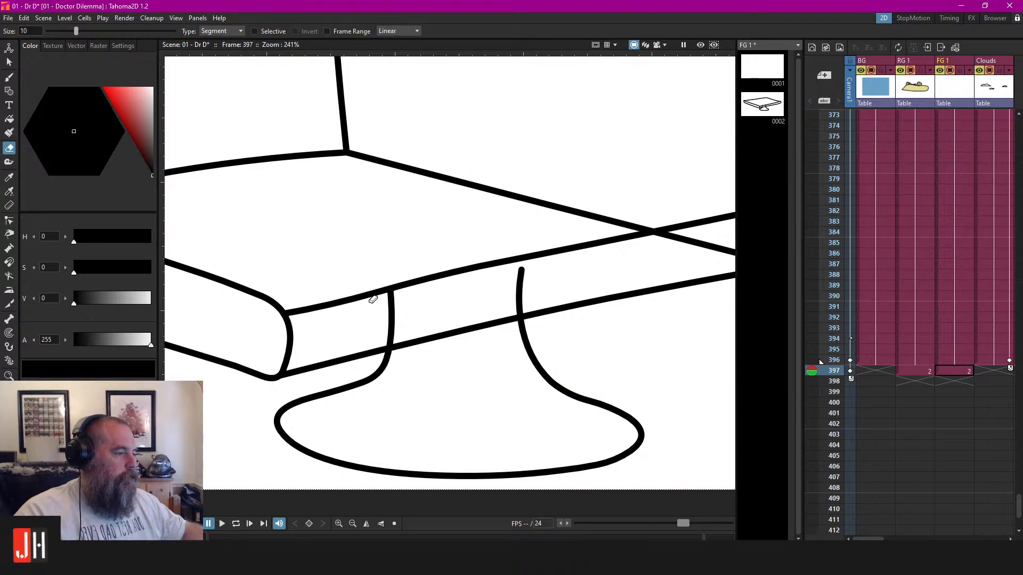
left_click(390, 298)
left_click(521, 298)
scroll(480, 347, "down", 6)
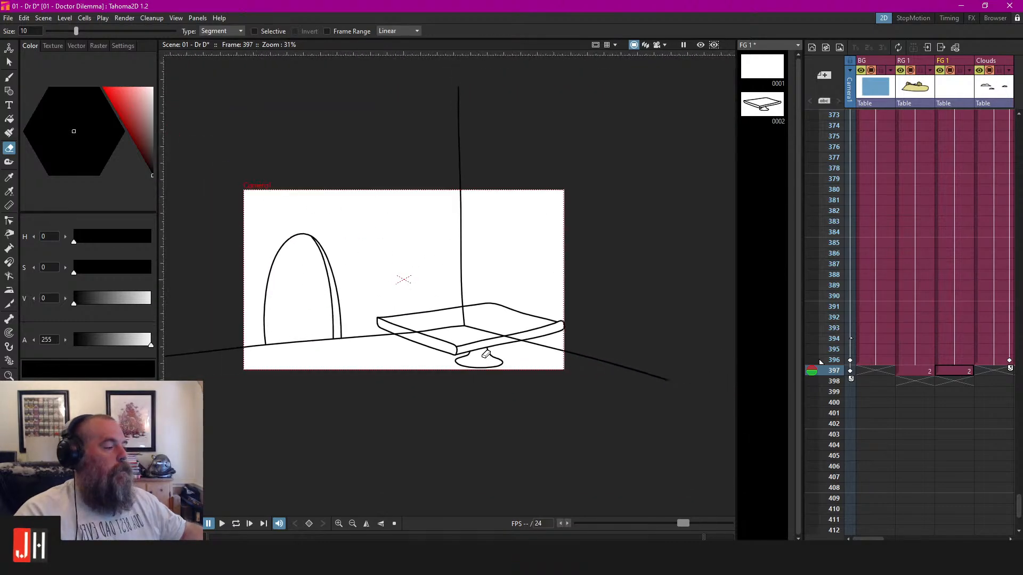
Straighten the tabletop's rear right-hand edge by removing the control point between the back corner and the right end
scroll(491, 342, "up", 3)
key("s")
scroll(525, 233, "down", 3)
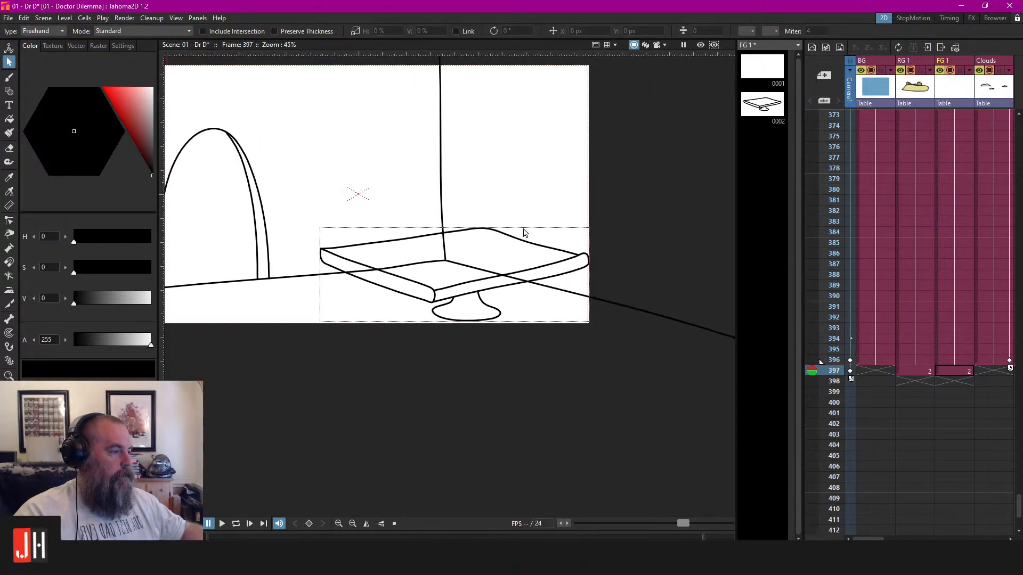
scroll(591, 261, "up", 7)
key("c")
left_click(541, 253)
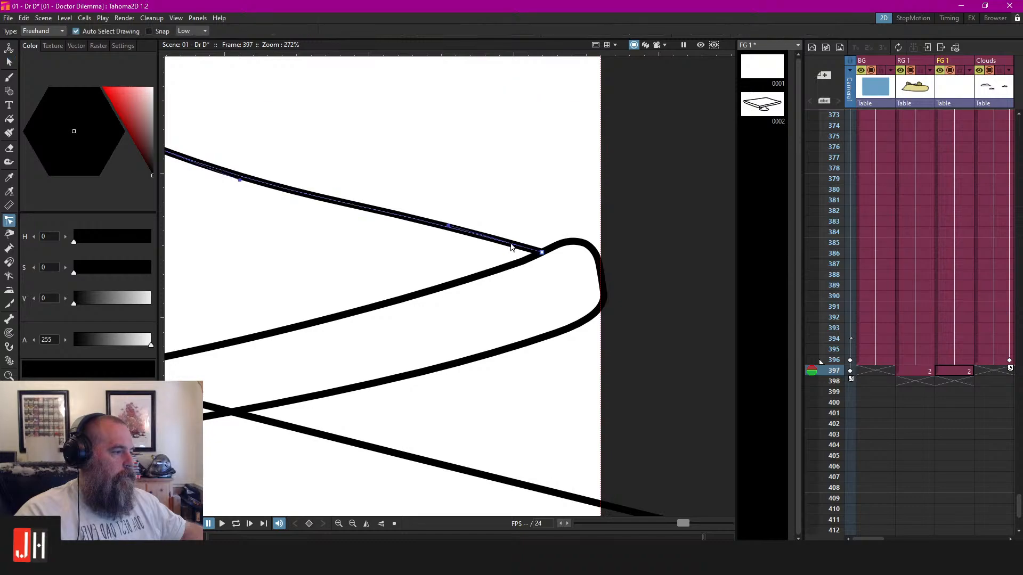
mouse_move(541, 253)
left_mouse_down()
mouse_move(559, 240)
mouse_move(575, 249)
left_mouse_up()
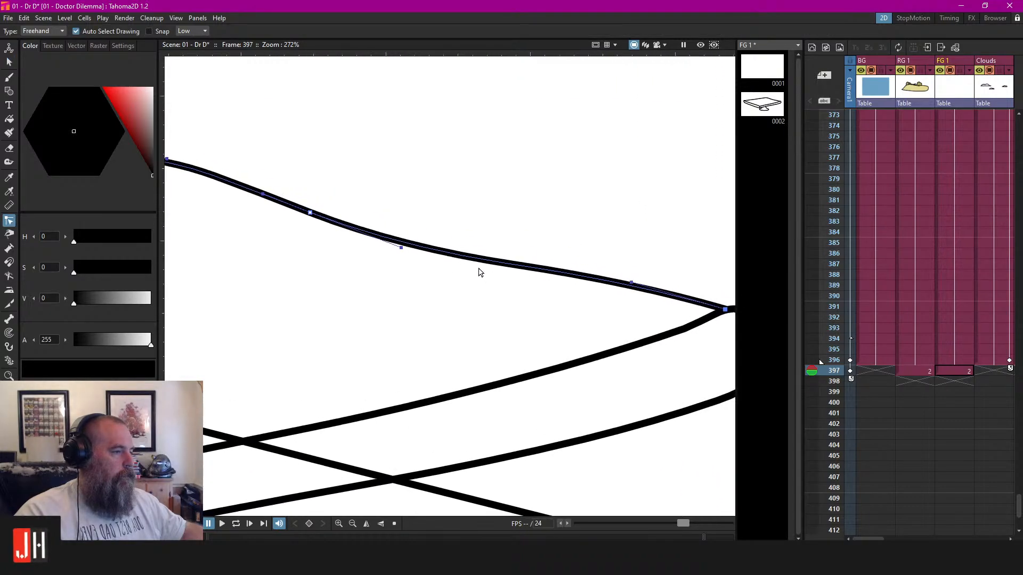
scroll(361, 233, "down", 4)
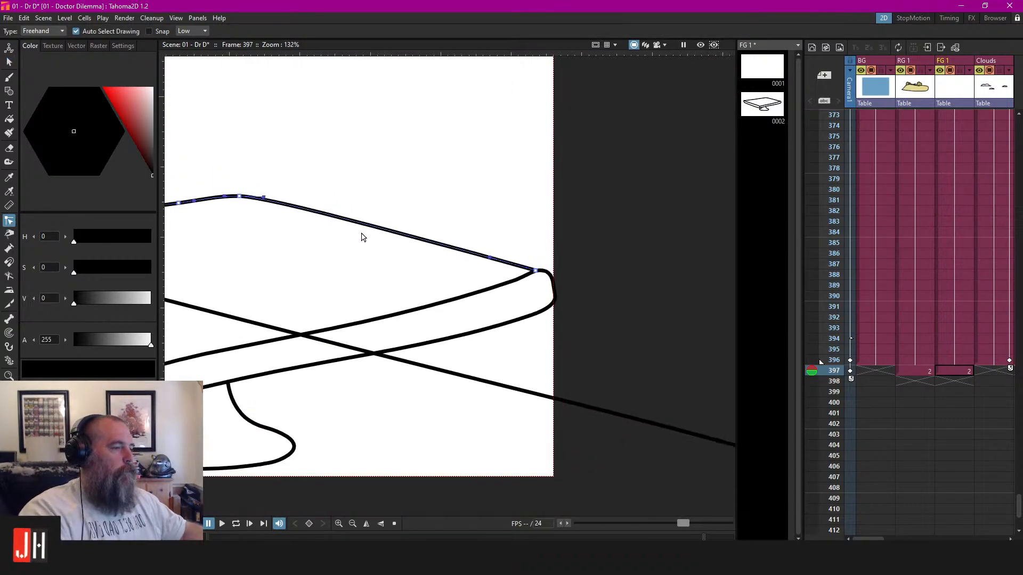
scroll(480, 298, "down", 3)
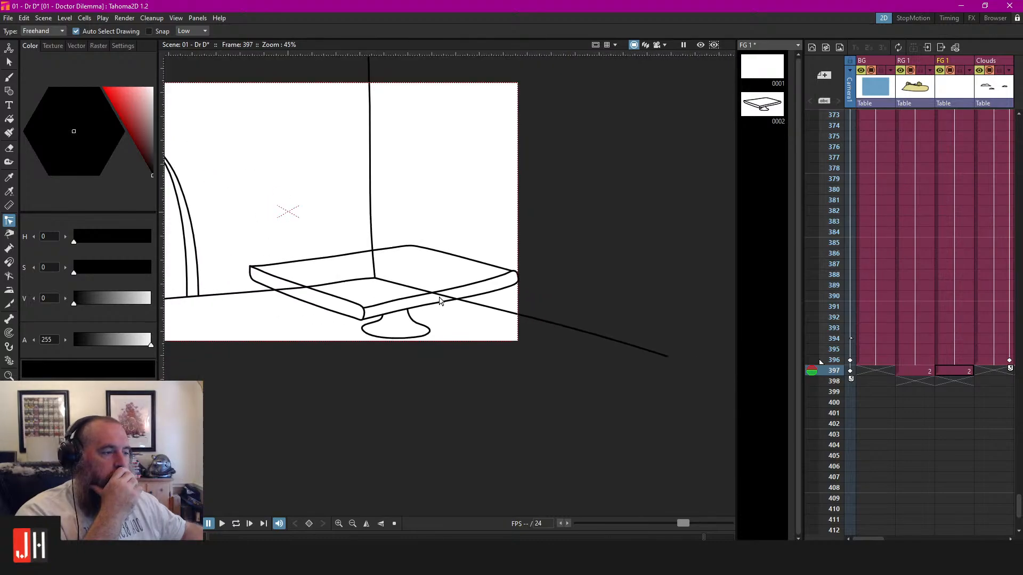
Select the whole table drawing, scale it down slightly and position it just inside the camera frame's right edge
scroll(473, 293, "up", 2)
key("s")
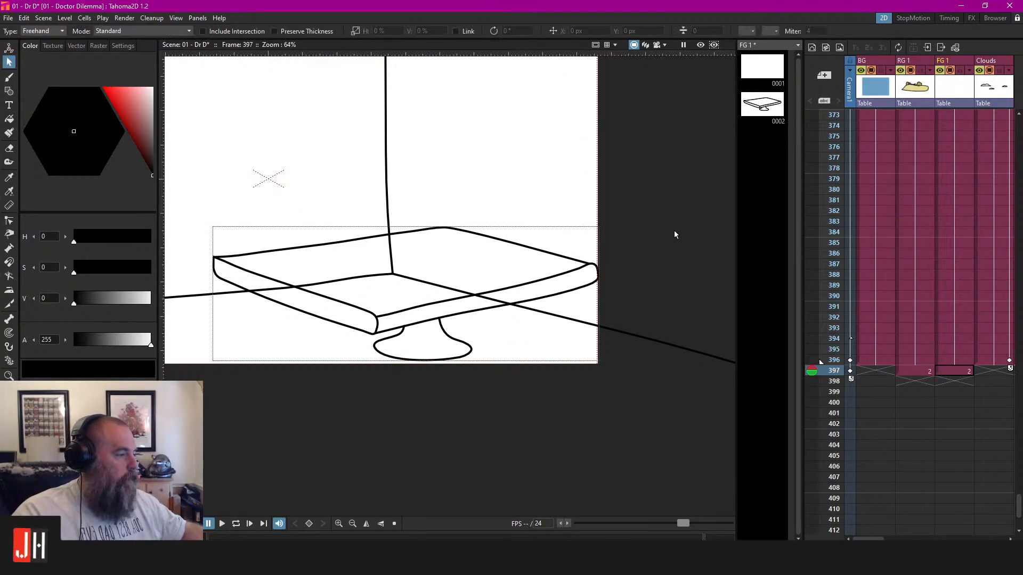
mouse_move(673, 231)
left_mouse_down()
mouse_move(355, 208)
mouse_move(213, 230)
mouse_move(259, 373)
mouse_move(577, 198)
mouse_move(554, 203)
left_mouse_up()
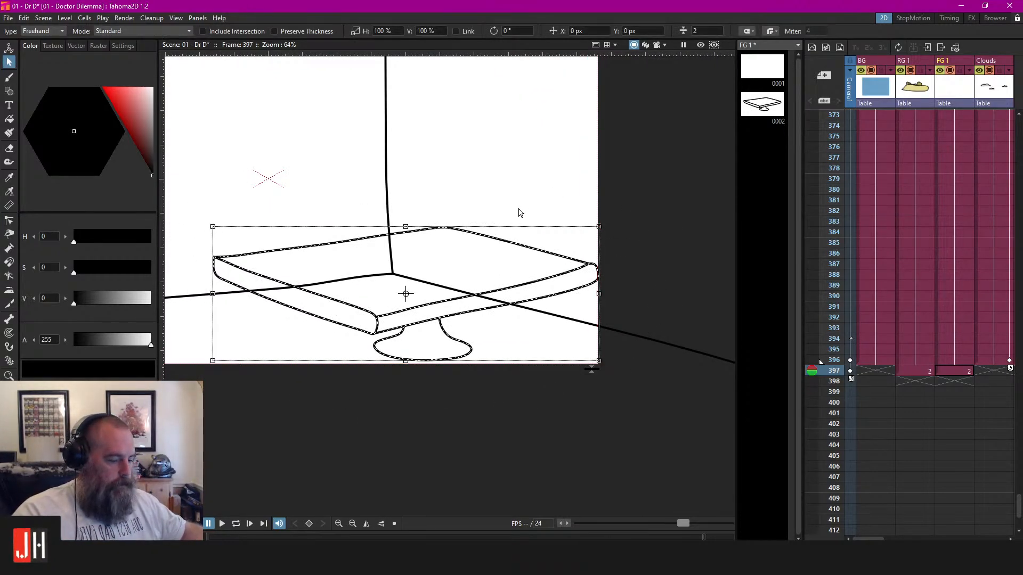
left_click_drag(539, 256, 534, 247)
mouse_move(594, 218)
left_mouse_down()
mouse_move(562, 237)
mouse_move(562, 222)
mouse_move(547, 261)
left_mouse_up()
scroll(559, 257, "down", 2)
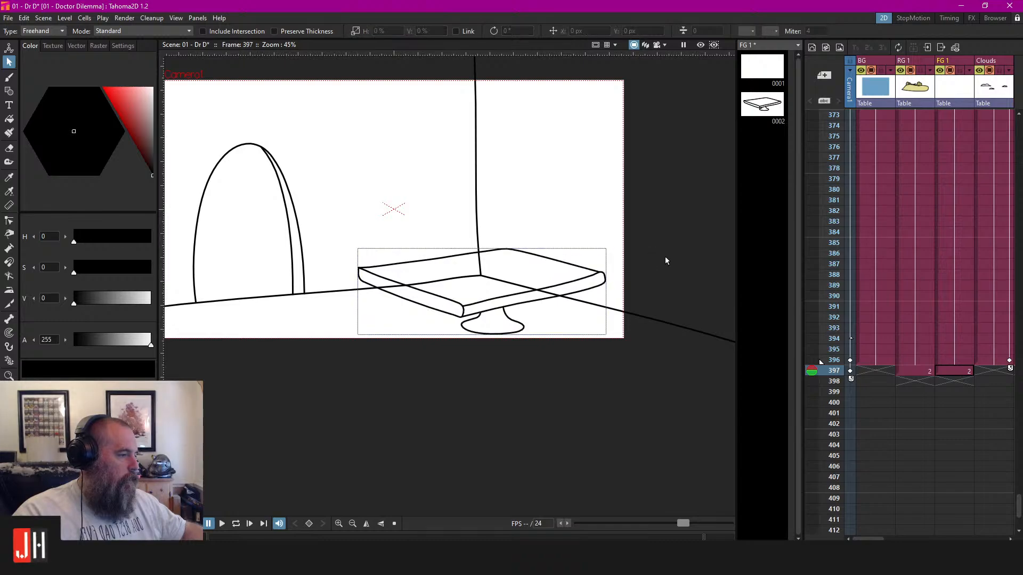
Deselect the table and save the scene with its edited drawings
mouse_move(665, 257)
left_mouse_down()
mouse_move(686, 338)
mouse_move(682, 320)
left_mouse_up()
left_click(713, 28)
left_click(666, 158)
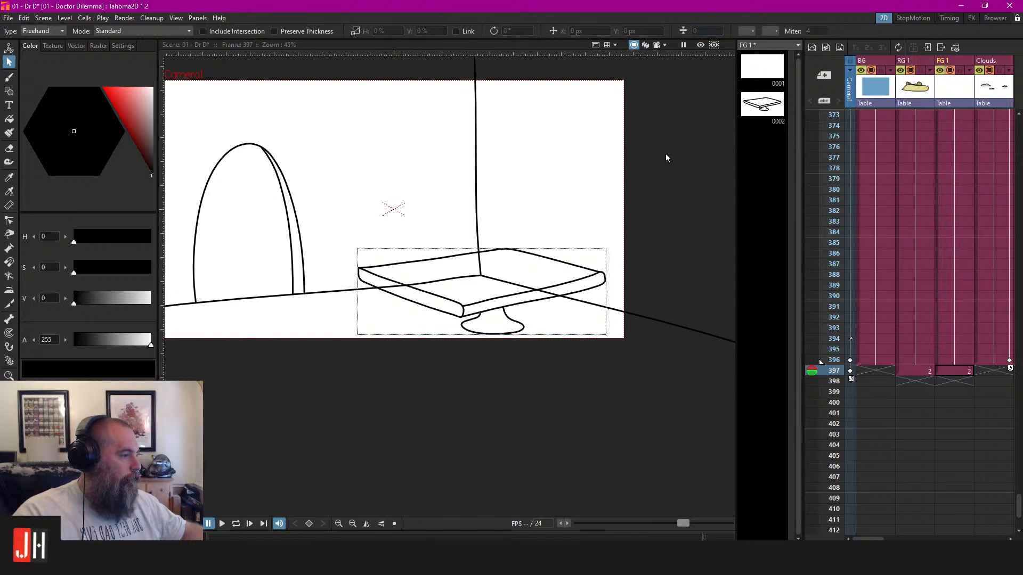
left_click(574, 262)
left_click(666, 248)
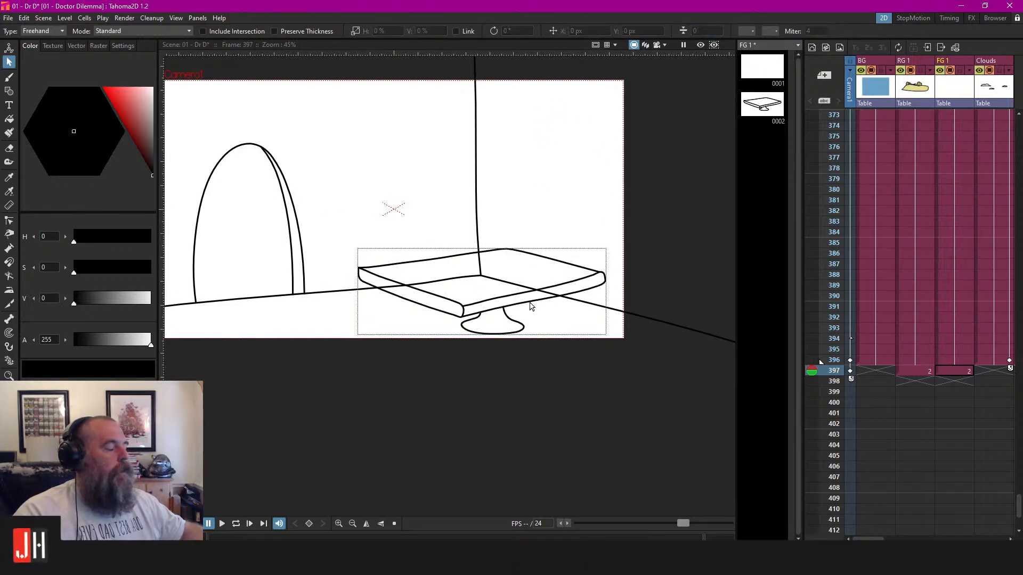
key("ctrl+s")
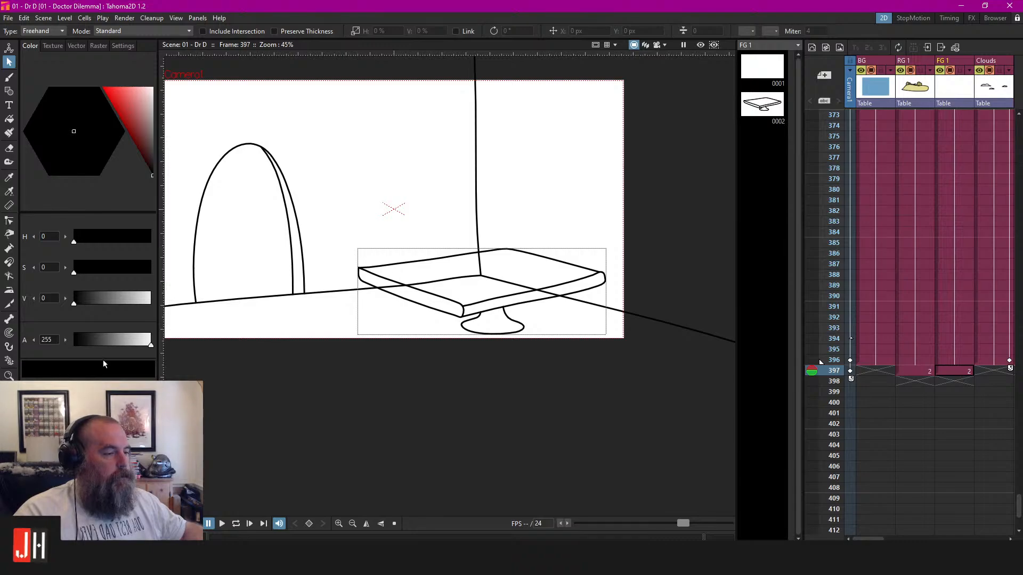
Set the current colour to a neutral dark grey with a value of 37 for filling the table
left_click(152, 152)
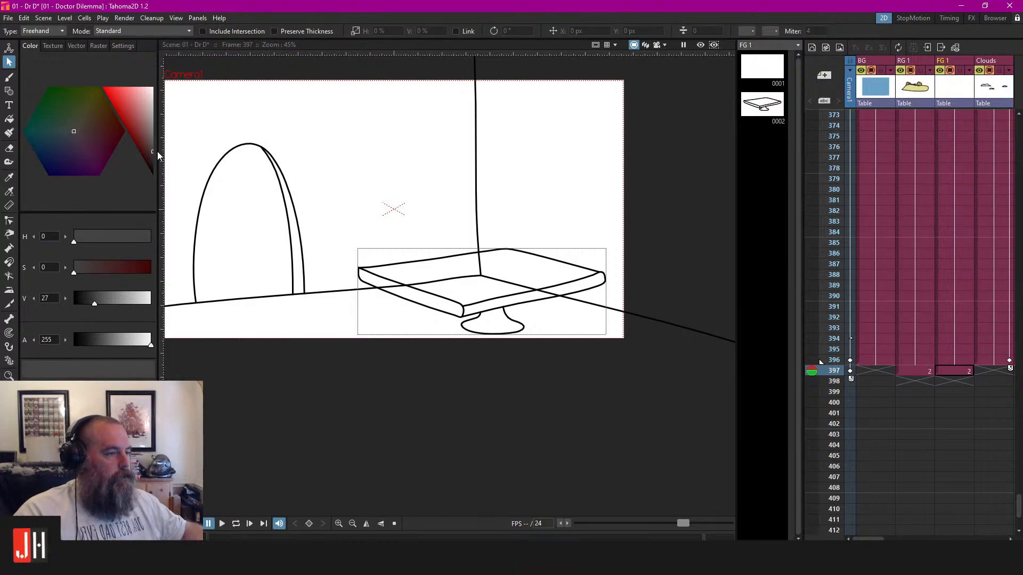
left_click(154, 143)
scroll(464, 261, "up", 3)
key("f")
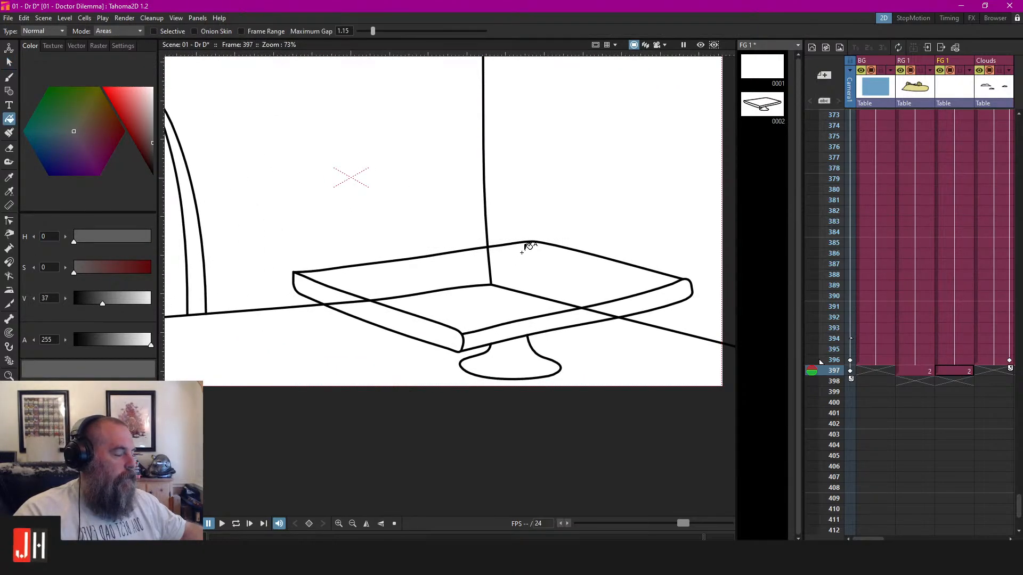
key("s")
left_click(471, 296)
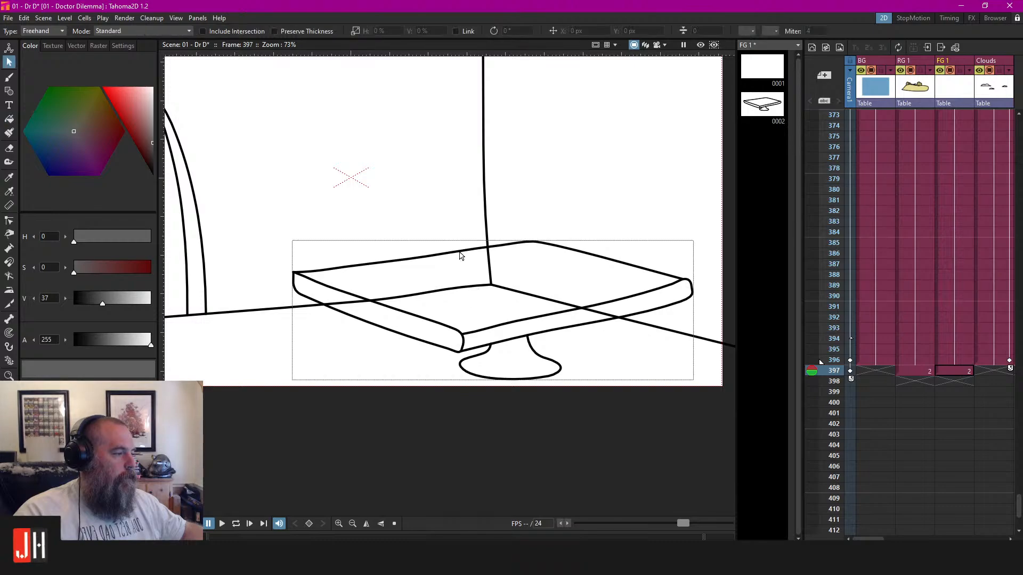
key("f")
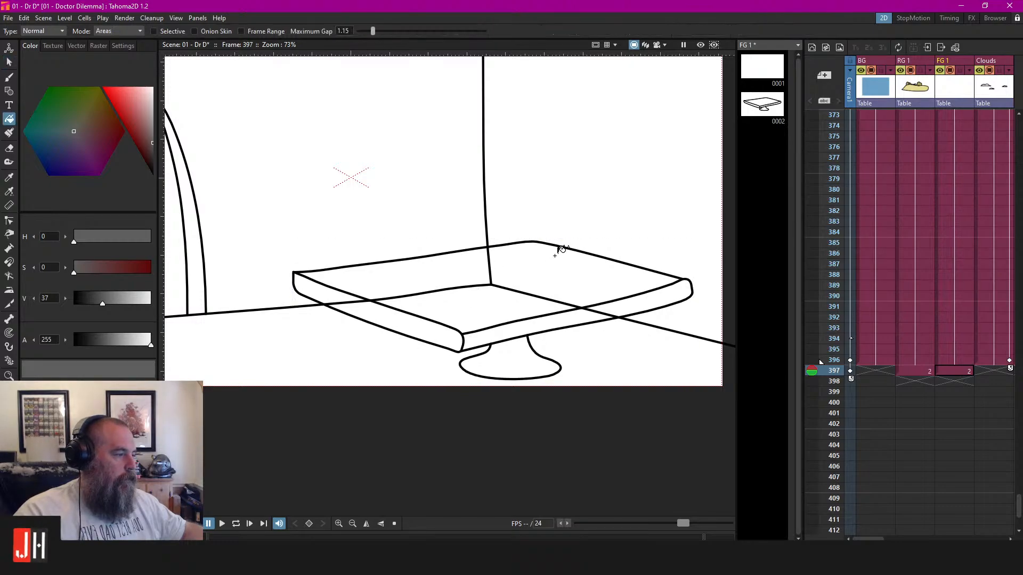
Try filling the pedestal with the dark grey
left_click_drag(521, 287, 497, 327)
left_click(485, 356)
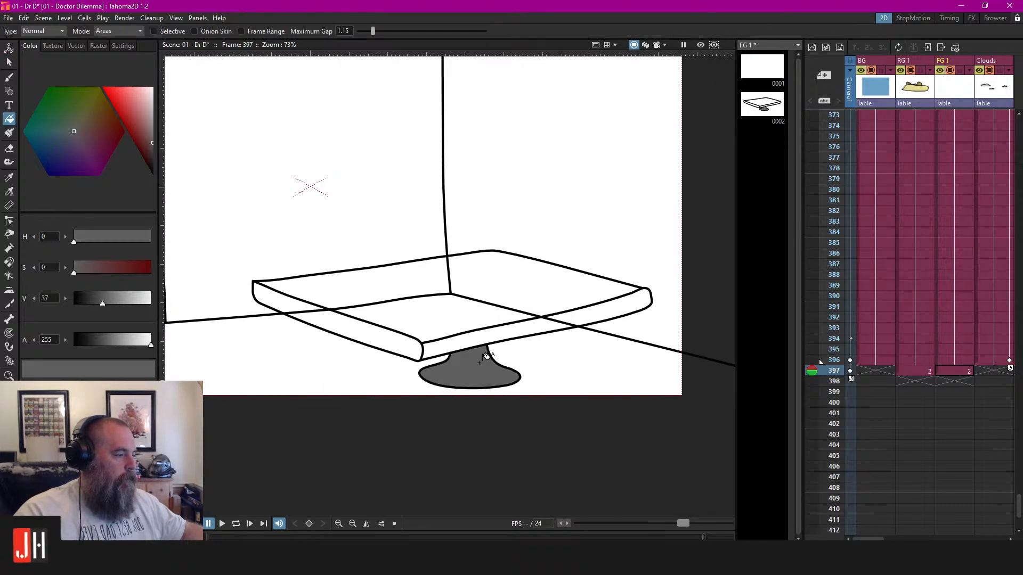
key("ctrl+z")
Select all outlines of the pedestal table on FG 1 and delete them
key("s")
left_click(489, 353)
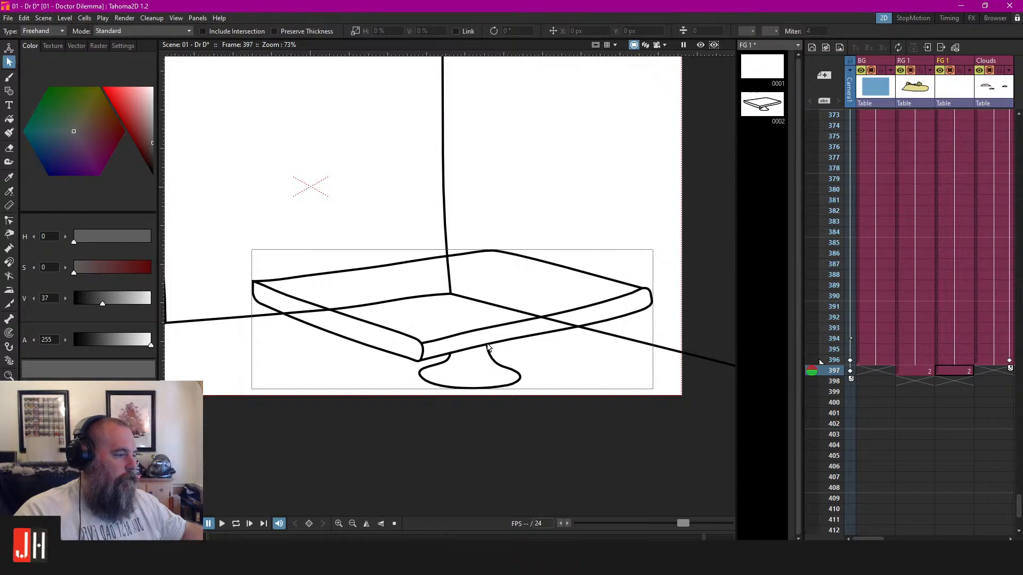
left_click_drag(534, 337, 488, 325)
scroll(488, 325, "up", 2)
left_click(437, 352)
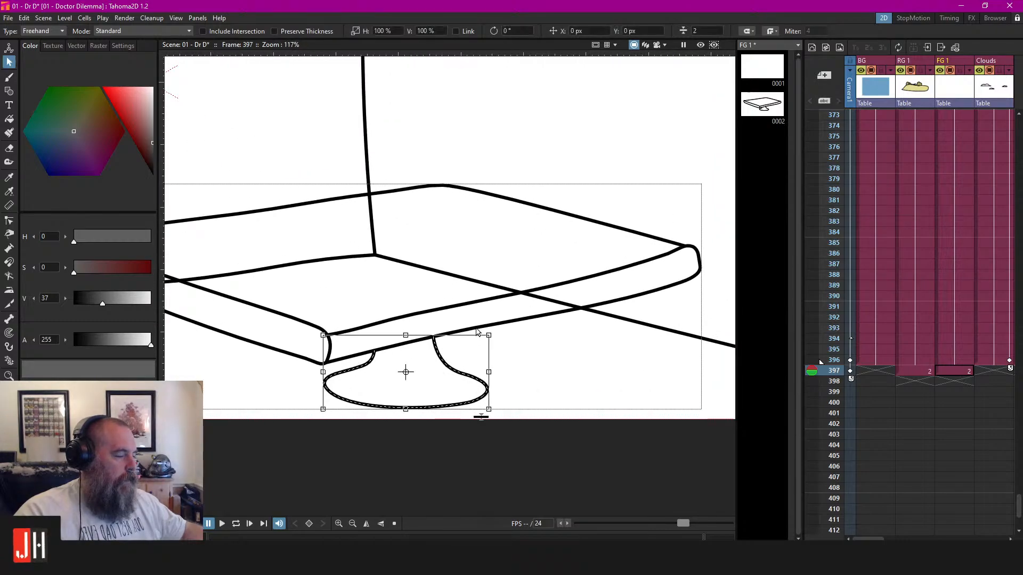
left_click(479, 329, "shift")
left_click(314, 327, "shift")
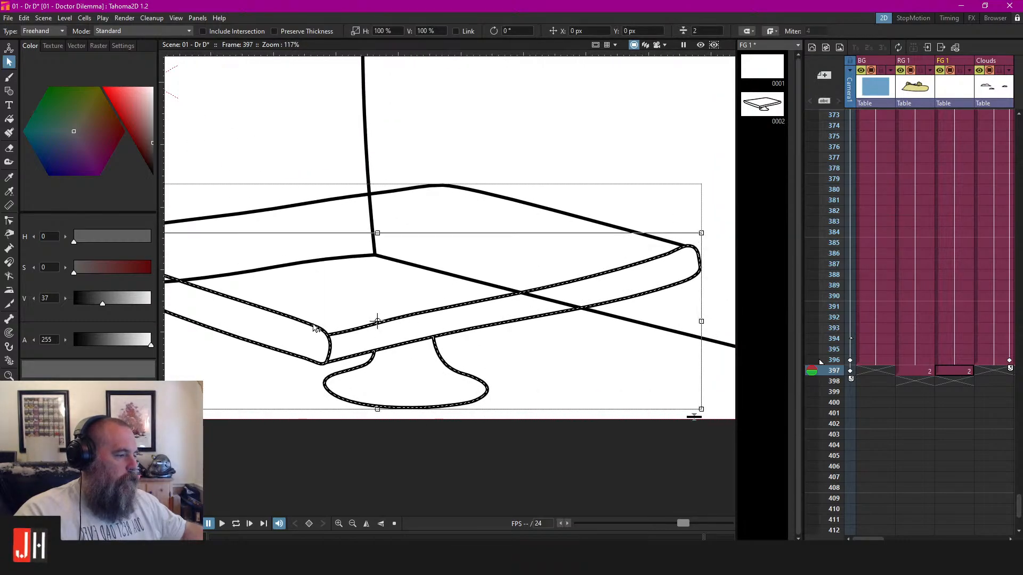
key("Delete")
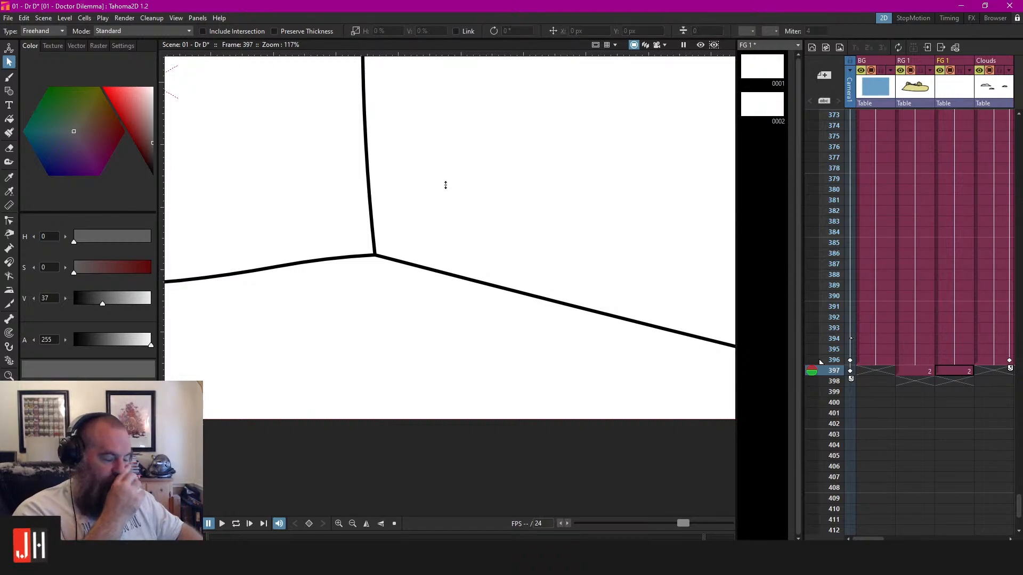
scroll(437, 187, "down", 3)
scroll(381, 246, "up", 2)
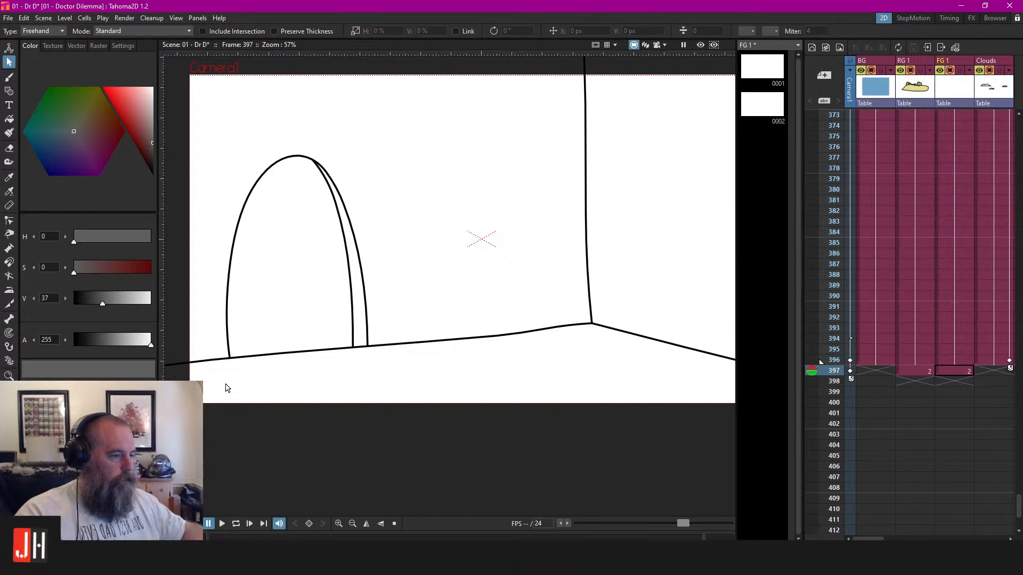
On RG 1 at frame 397, draw a narrow upright panel with rounded corners on the wall's base line just beside the arched doorway
left_click(915, 372)
scroll(534, 318, "up", 1)
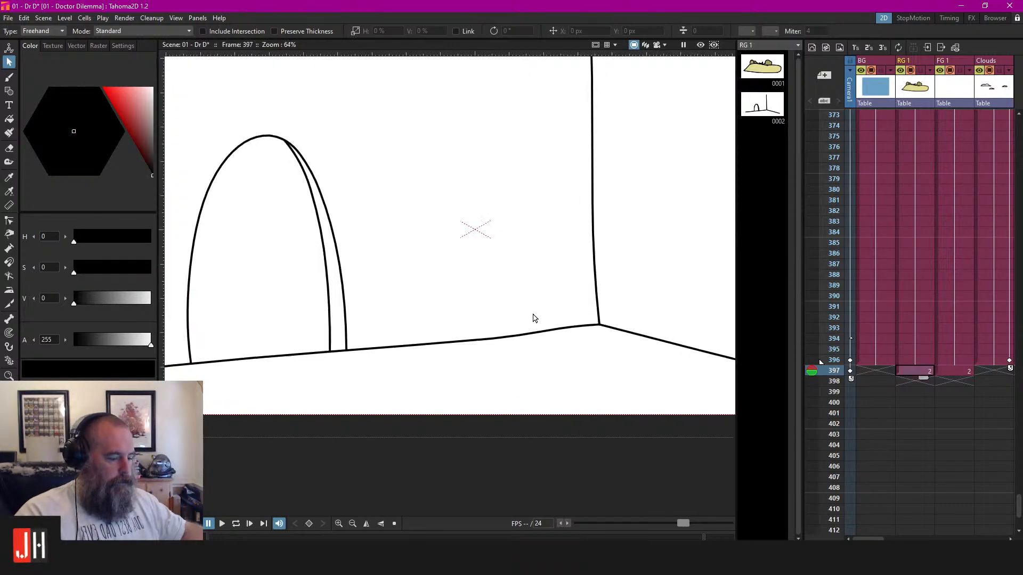
scroll(535, 318, "up", 3)
key("b")
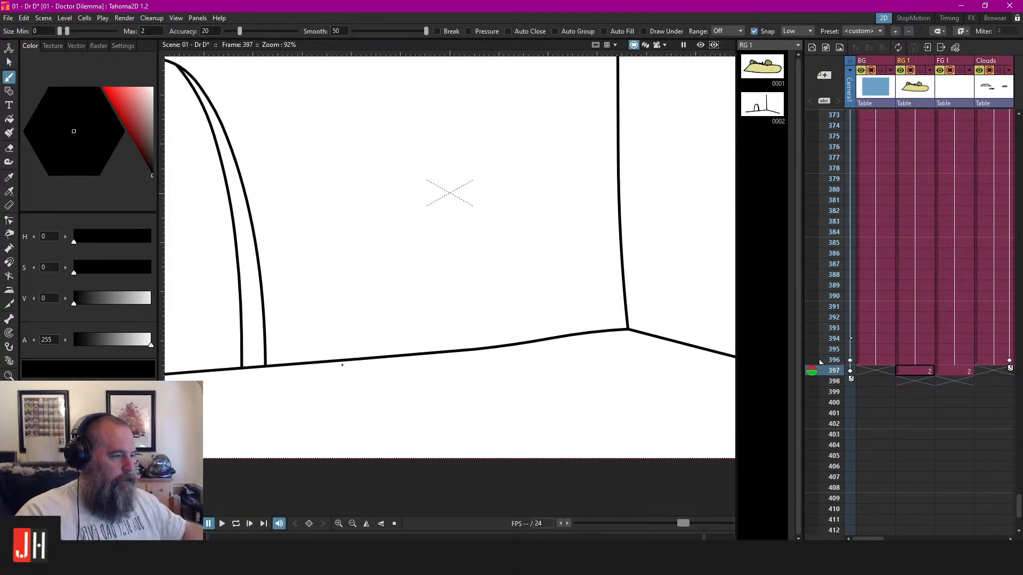
left_click_drag(336, 360, 334, 295)
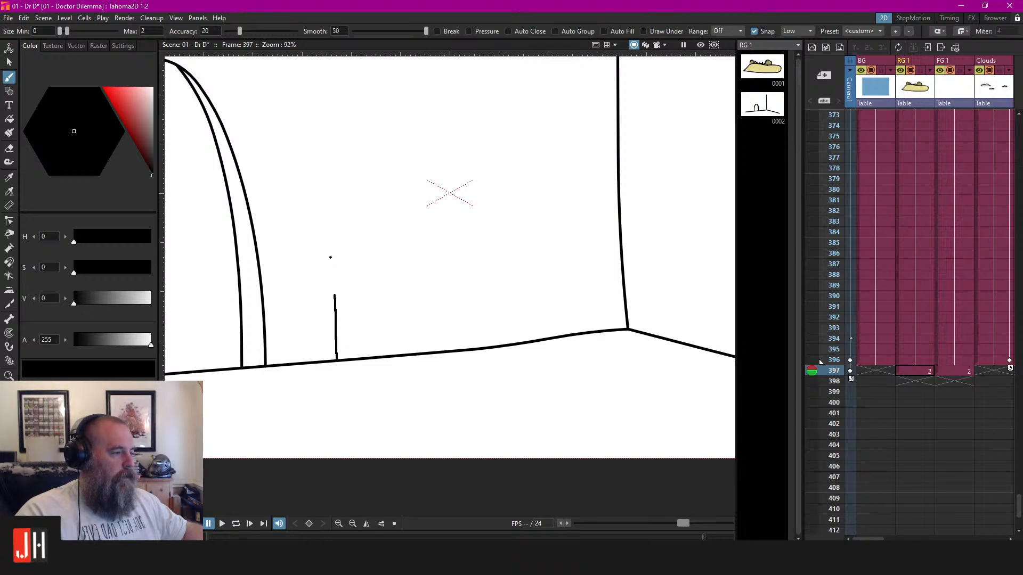
left_click_drag(392, 263, 390, 260)
key("ctrl+z")
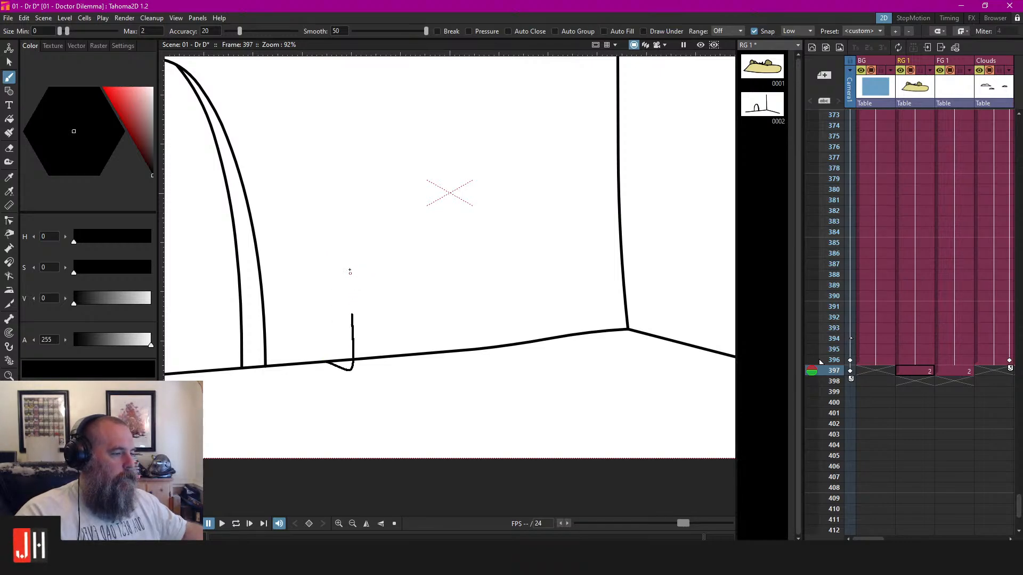
left_click_drag(339, 263, 337, 262)
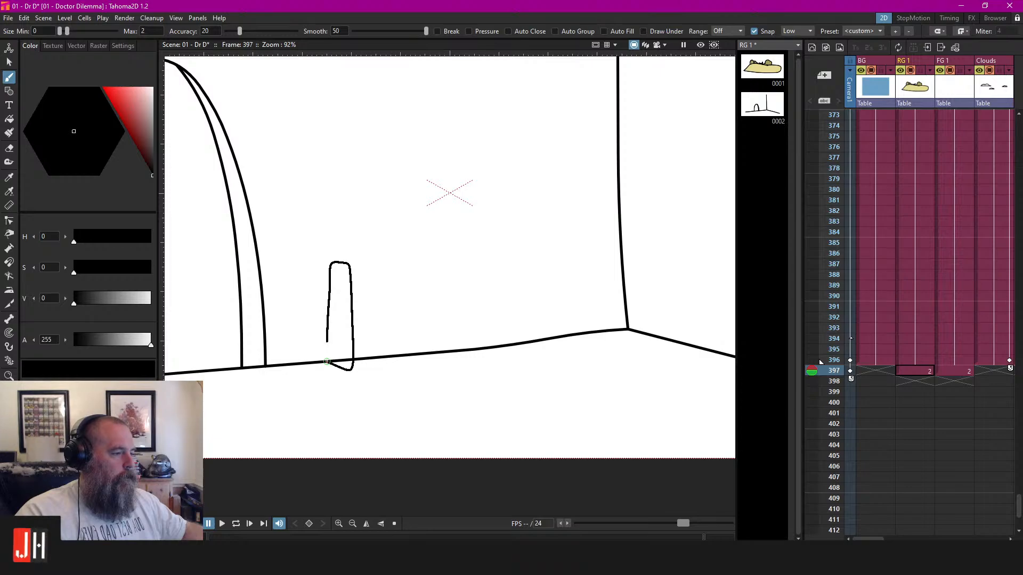
left_click_drag(326, 361, 327, 340)
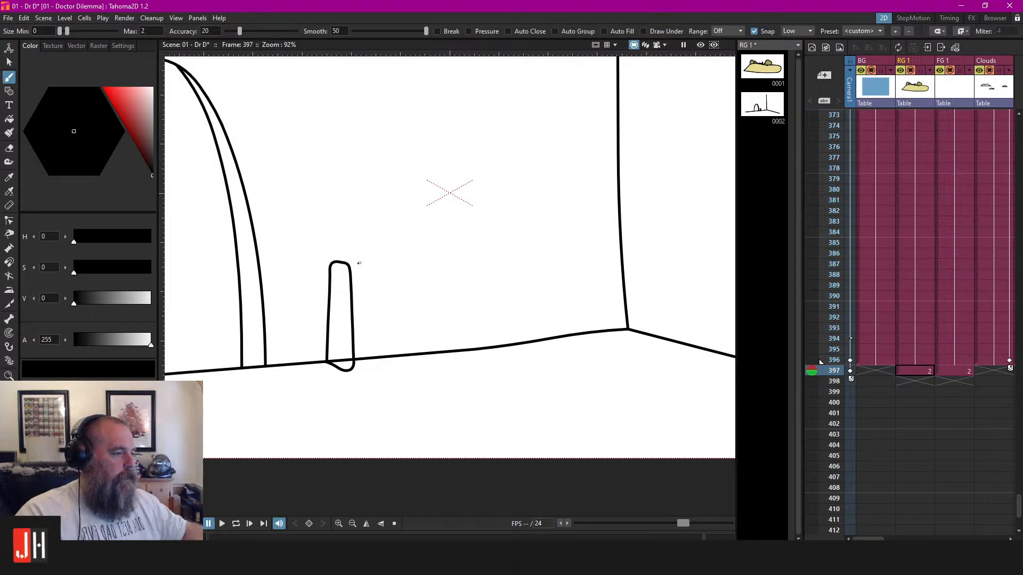
Try drawing a wider rounded front face extending from the narrow panel, undoing each attempt
left_click_drag(342, 262, 405, 258)
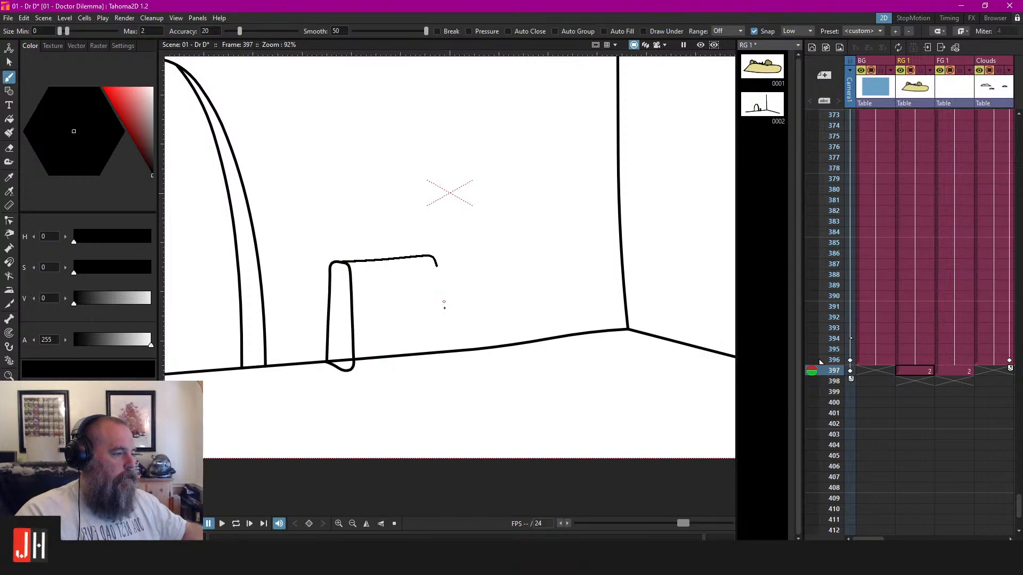
left_click_drag(444, 308, 445, 359)
left_click_drag(356, 373, 353, 371)
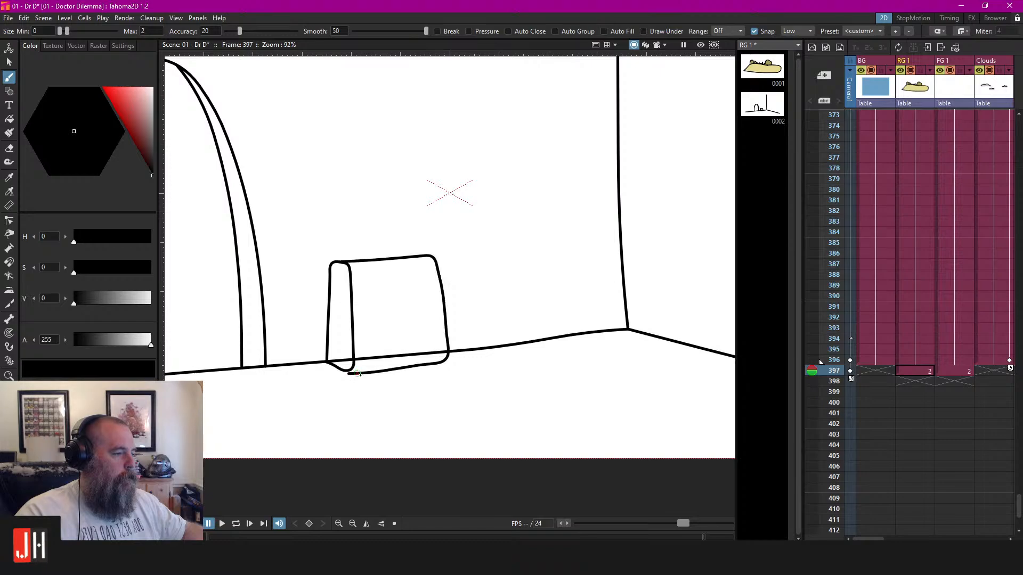
key("ctrl+z")
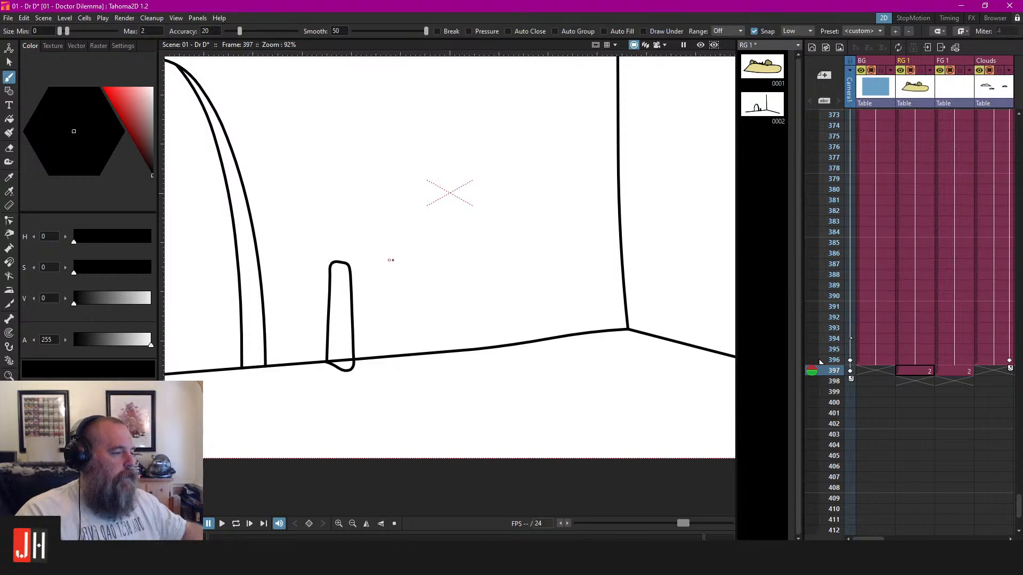
left_click_drag(347, 263, 408, 275)
left_click_drag(415, 339, 416, 352)
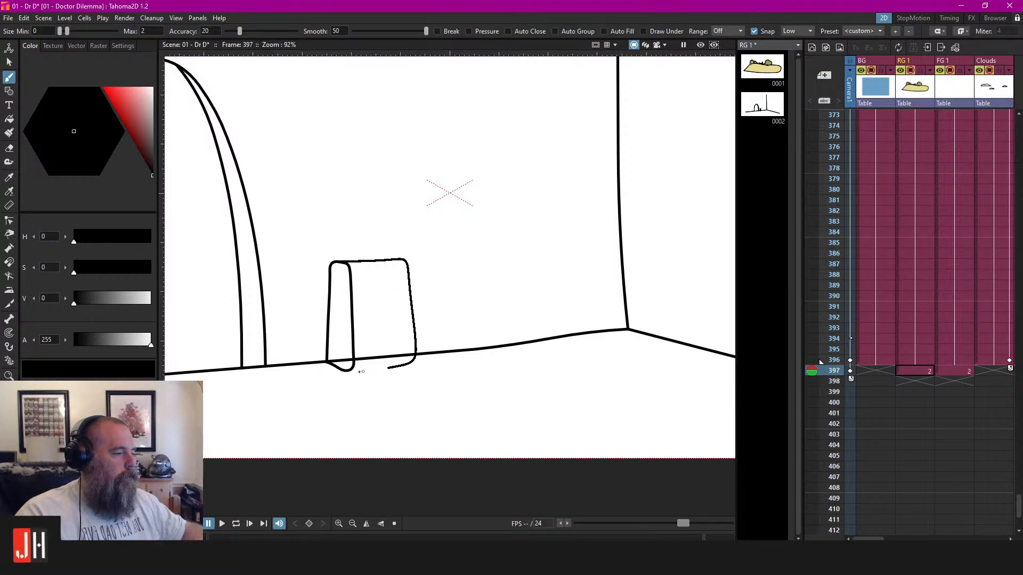
left_click_drag(361, 371, 357, 372)
key("ctrl+z")
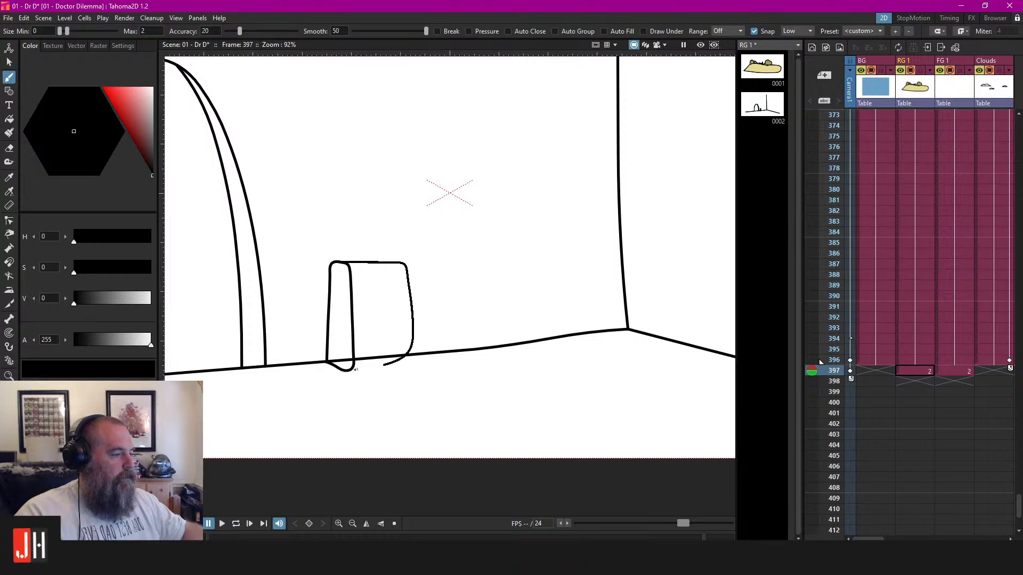
key("ctrl+z")
Draw the box's front face with a bottom edge, rounded side and top edge joined back to the narrow panel
left_click_drag(415, 365, 424, 364)
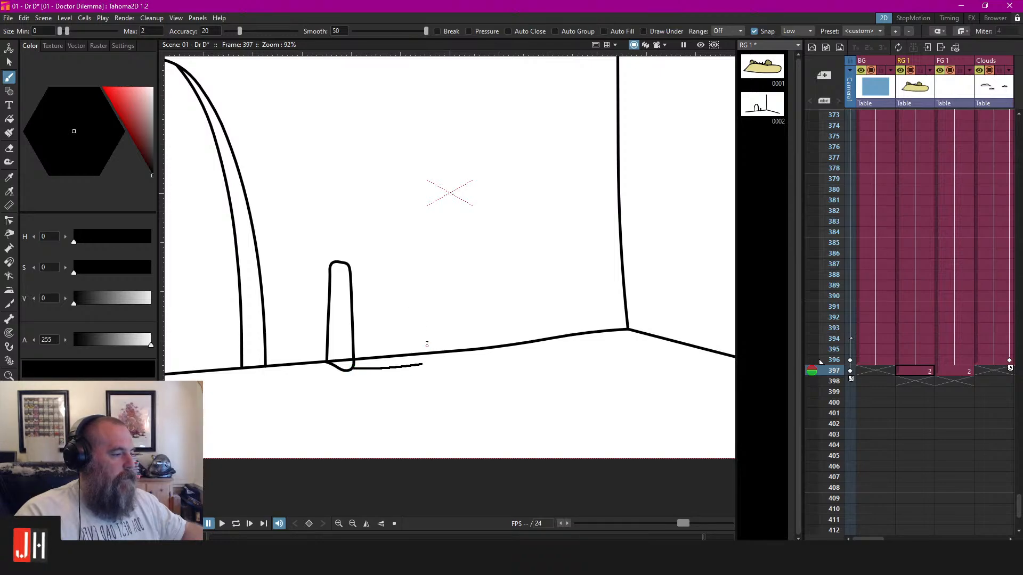
left_click_drag(348, 260, 375, 259)
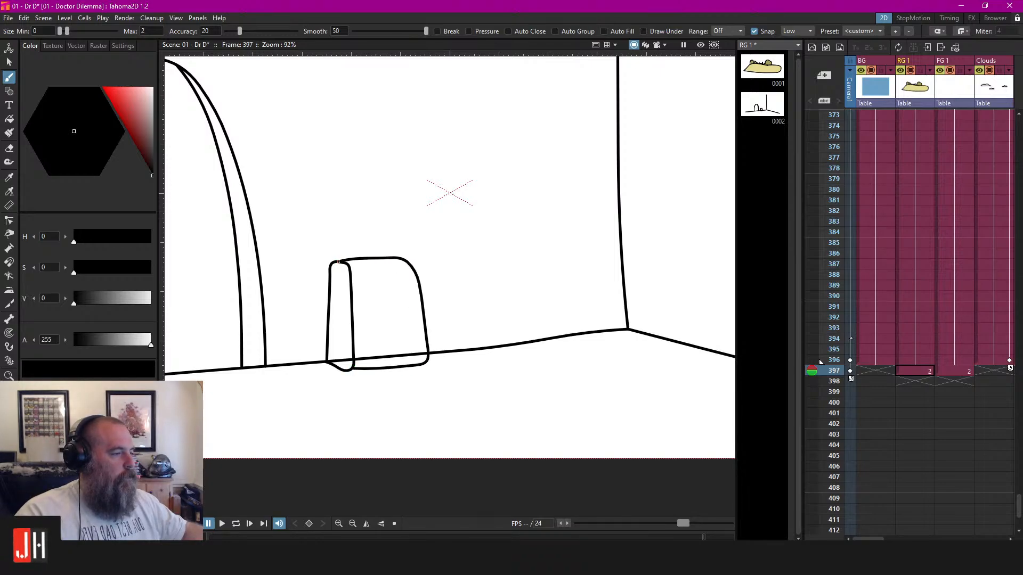
Delete the box's front face and narrow side panel from RG 1 and save the scene
scroll(389, 274, "down", 1)
key("s")
scroll(387, 282, "up", 3)
left_click(411, 237)
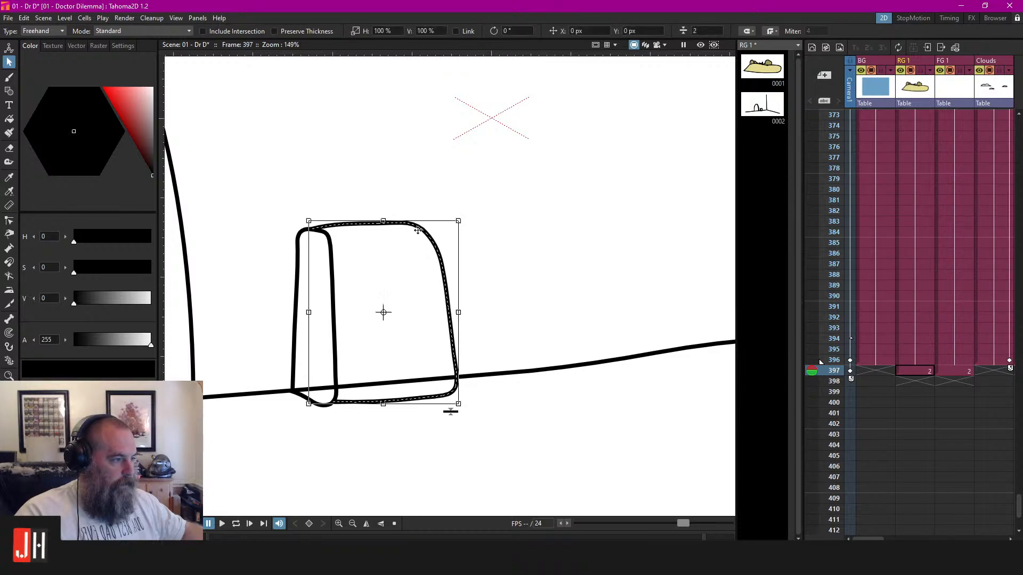
key("Delete")
scroll(419, 241, "down", 2)
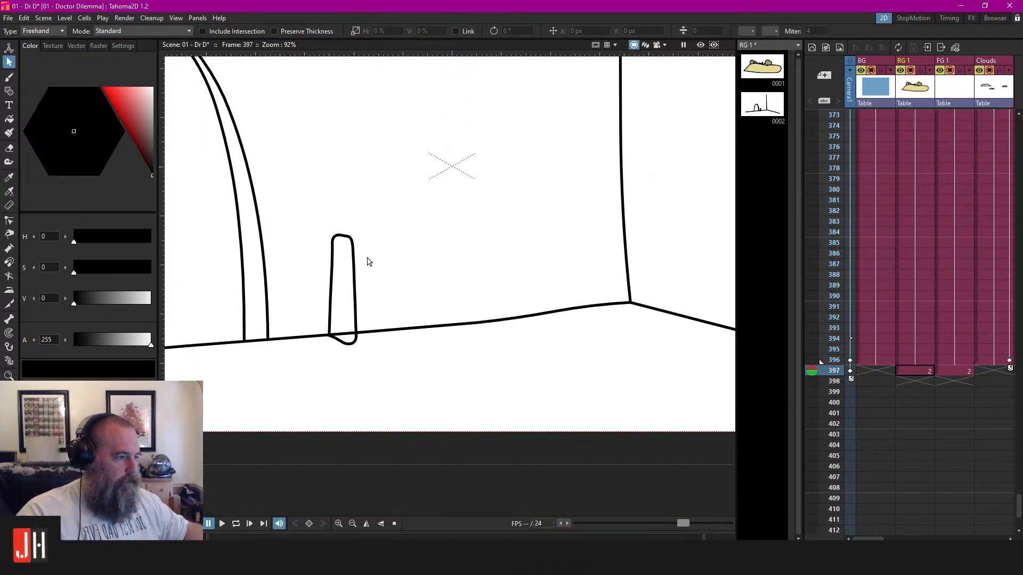
left_click(337, 290)
key("Delete")
scroll(327, 296, "down", 4)
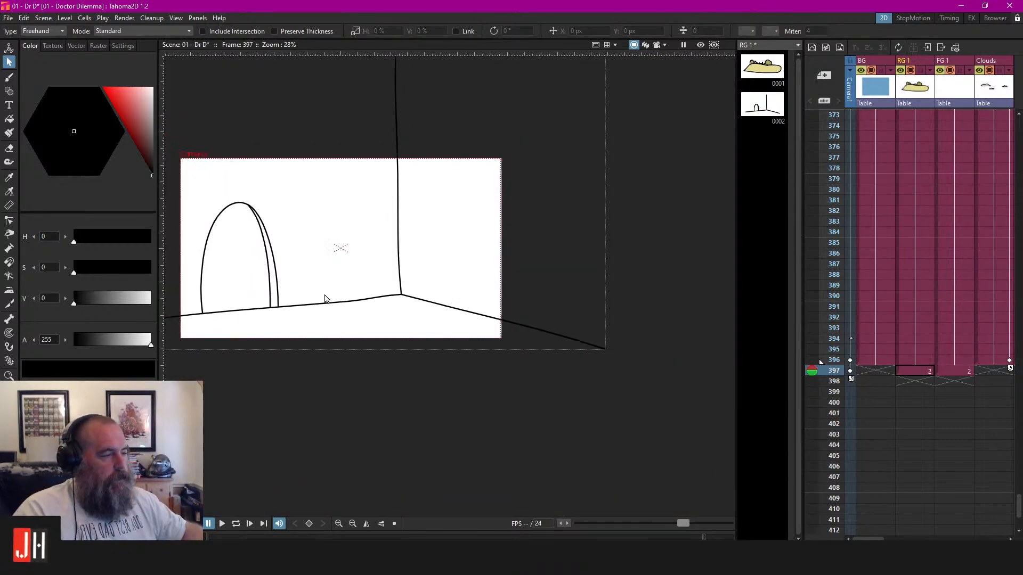
scroll(414, 346, "up", 2)
key("ctrl+s")
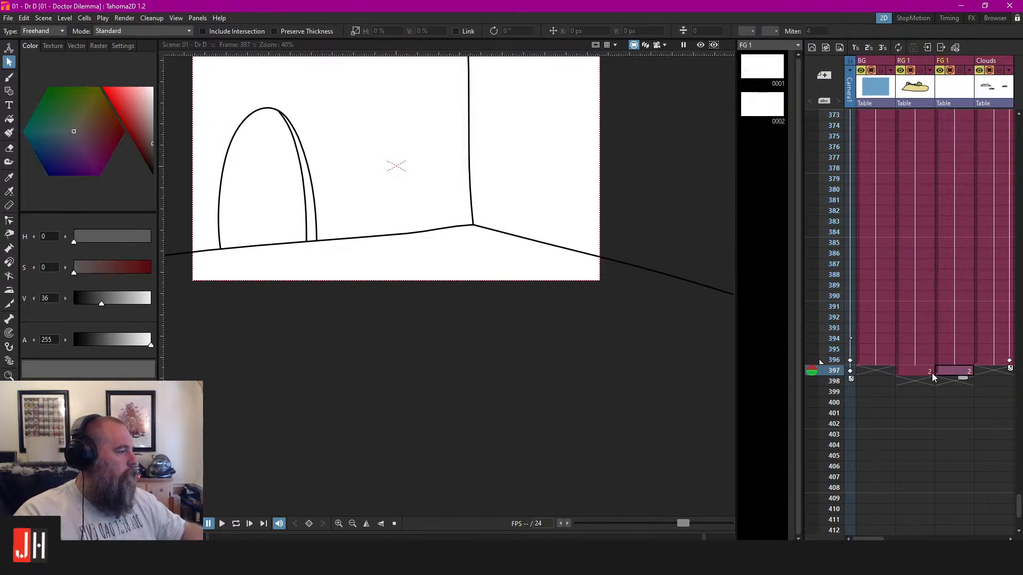
Try filling the arched doorway's narrow inner side on RG 1 with dark grey, undo the fill and save the scene
key("f")
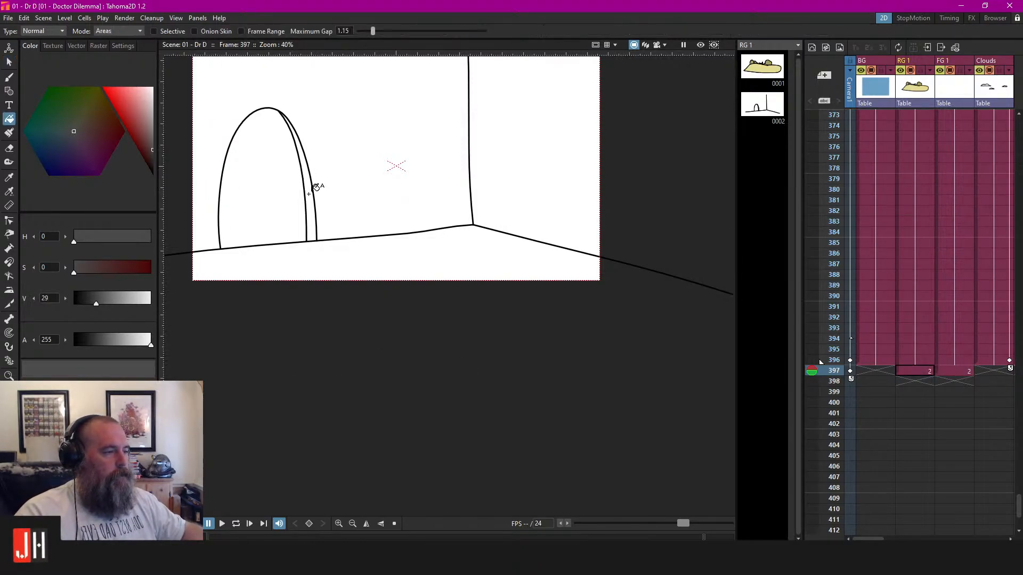
left_click(309, 186)
key("ctrl+z")
key("s")
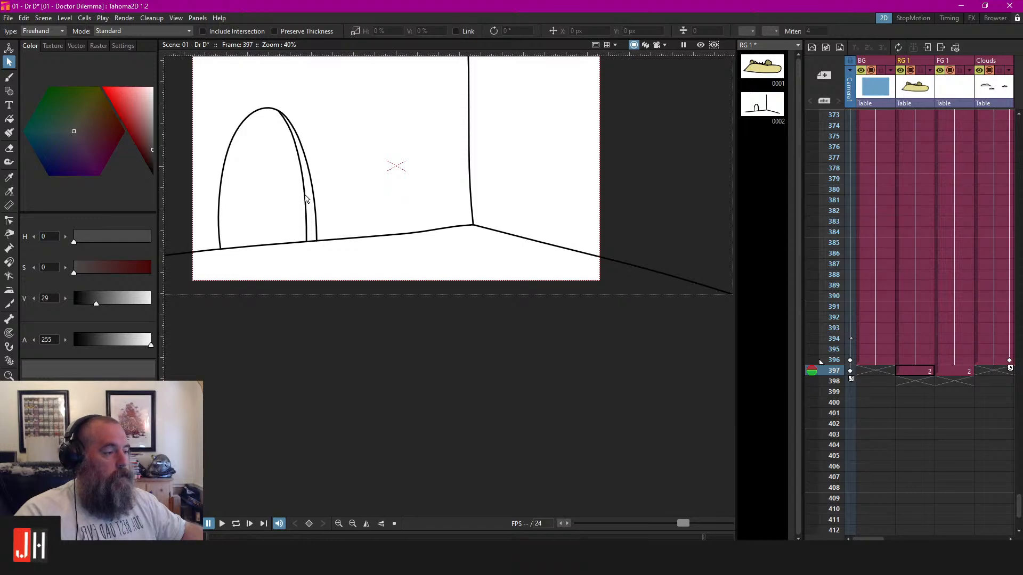
key("ctrl+s")
scroll(380, 239, "down", 3)
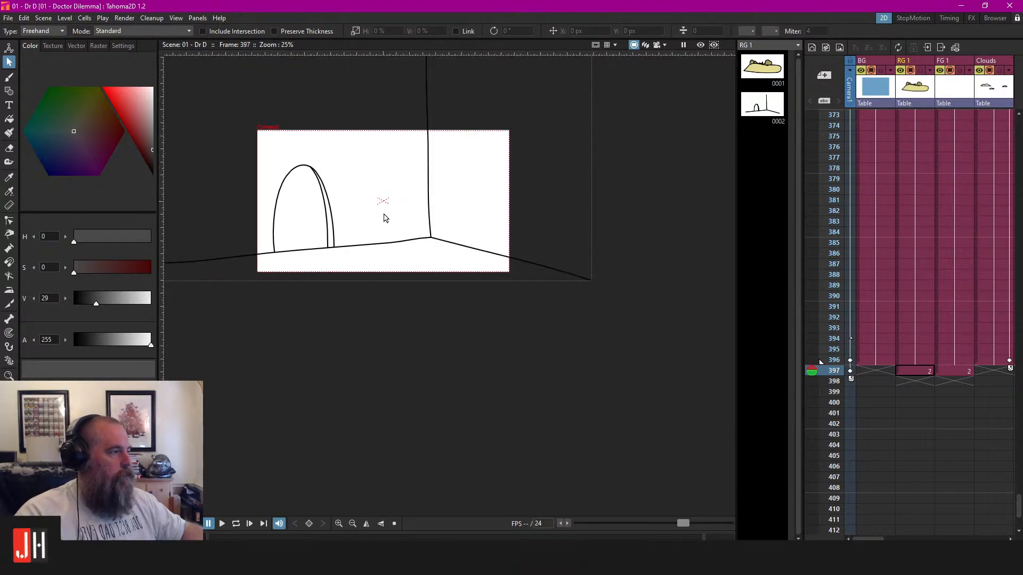
scroll(411, 222, "up", 3)
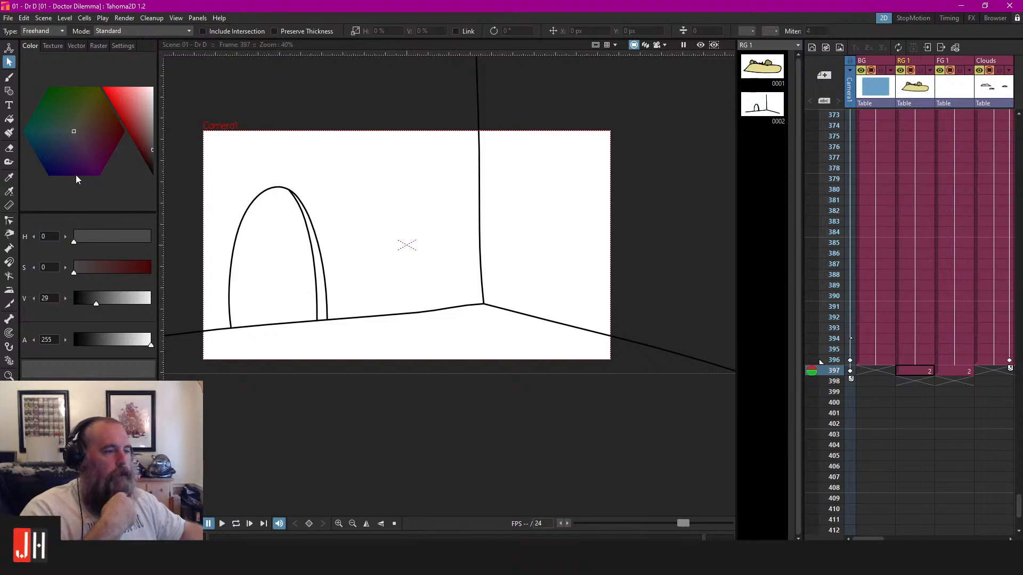
Try drawing the long slanted near side of a tabletop with the brush on FG 1 at frame 397, undoing each attempt
left_click(9, 78)
left_click(953, 371)
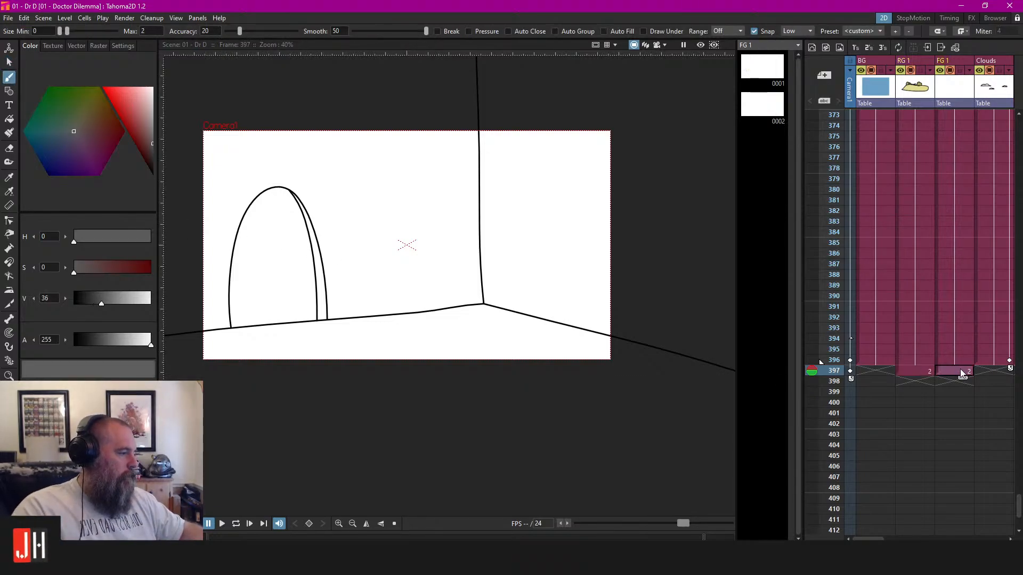
scroll(434, 343, "up", 3)
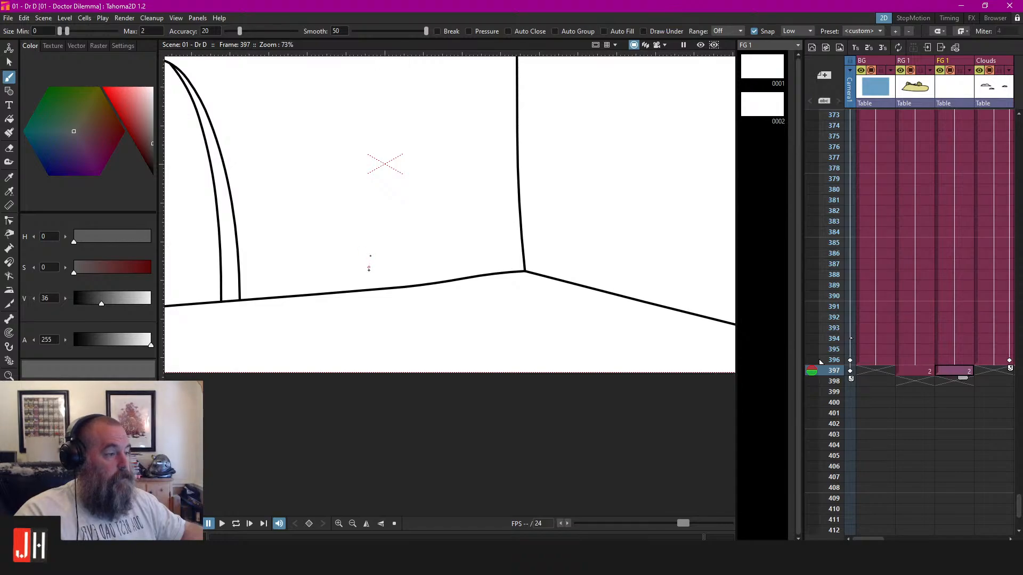
left_click_drag(370, 256, 370, 284)
key("ctrl+z")
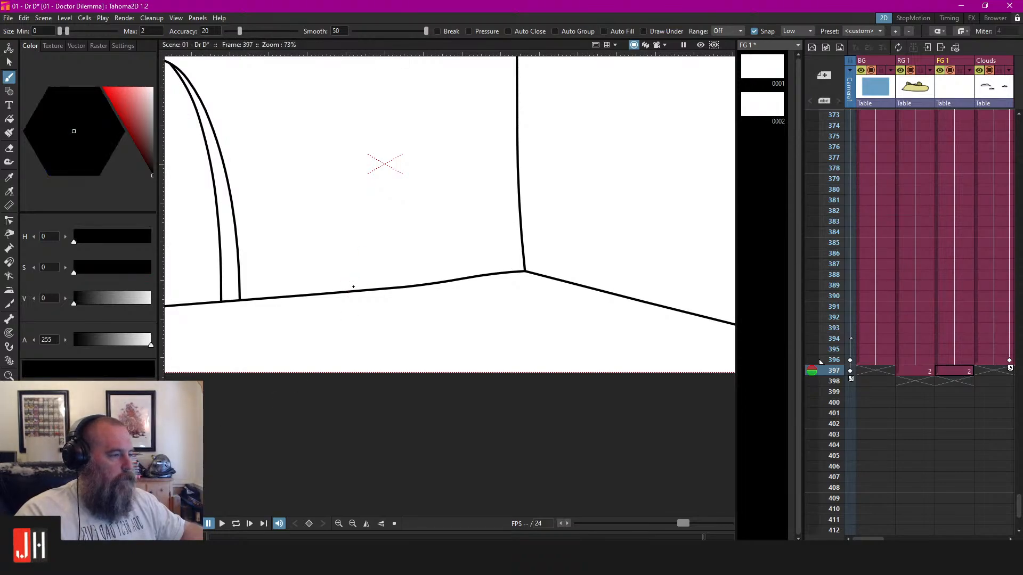
left_click_drag(383, 280, 623, 343)
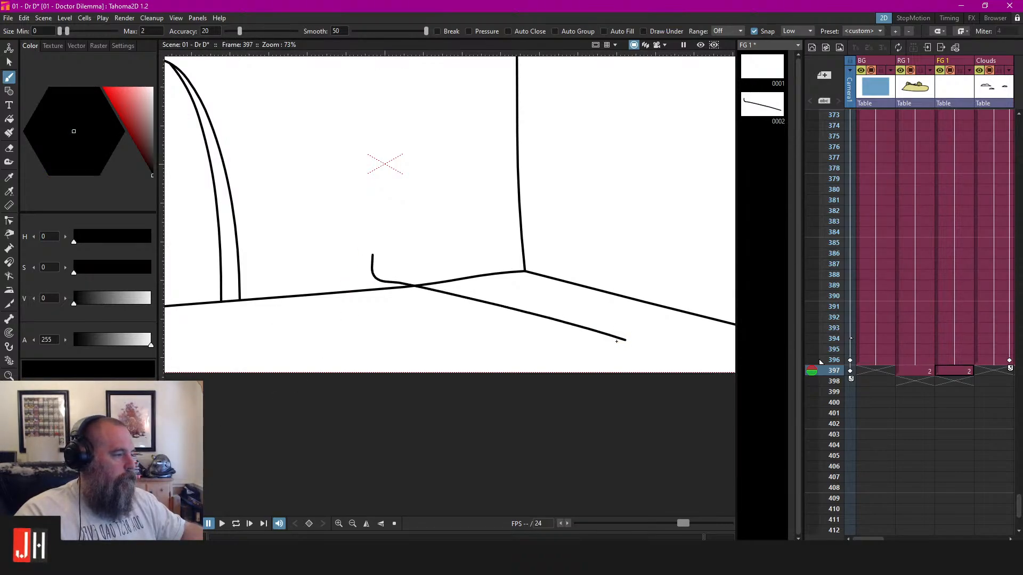
key("ctrl+z")
mouse_move(427, 261)
left_mouse_down()
mouse_move(307, 255)
mouse_move(410, 309)
mouse_move(559, 357)
mouse_move(512, 299)
mouse_move(302, 249)
left_mouse_up()
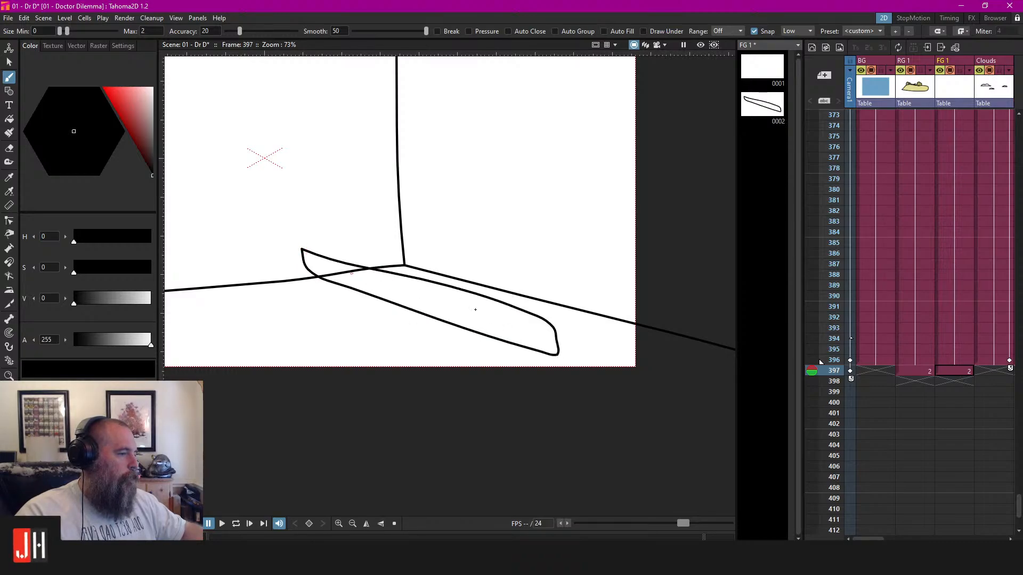
left_click_drag(587, 334, 487, 324)
key("ctrl+z")
Draw a long, thin, straight-edged slanted slab on FG 1, running from the back wall's base line down across the floor
left_click_drag(182, 282, 372, 285)
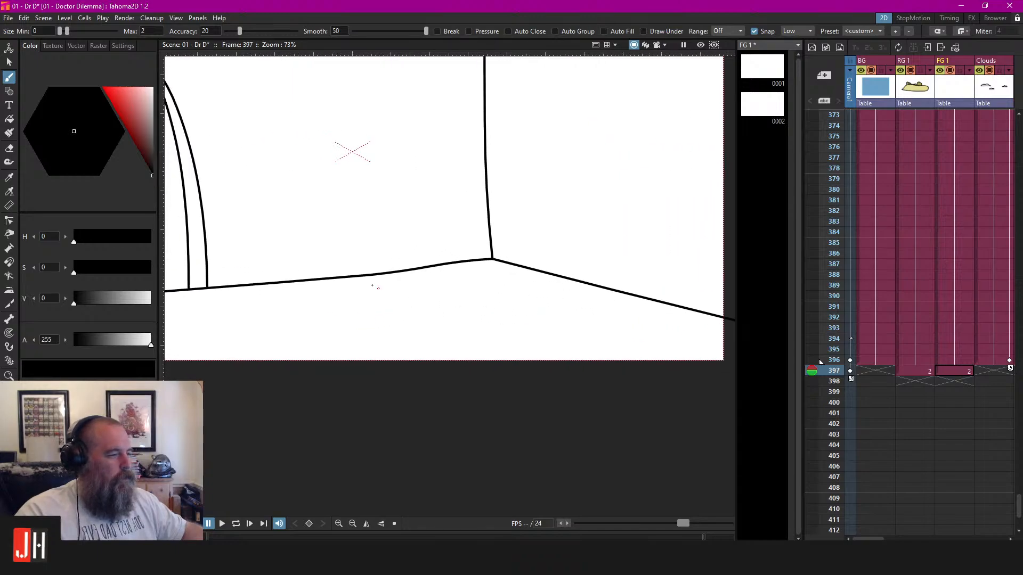
mouse_move(388, 242)
left_mouse_down()
mouse_move(636, 348)
mouse_move(638, 315)
mouse_move(637, 323)
mouse_move(388, 244)
left_mouse_up()
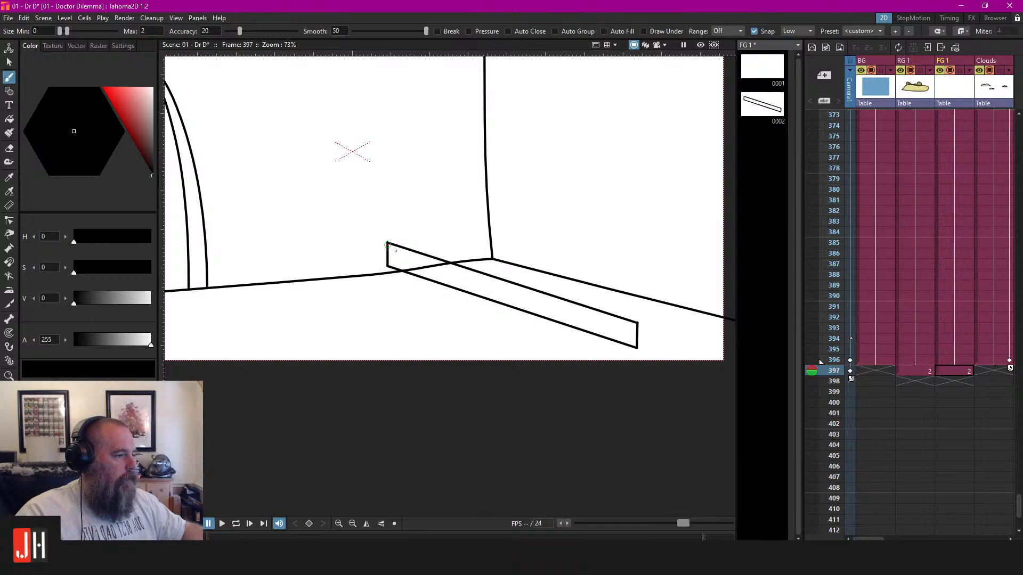
scroll(456, 302, "down", 4)
scroll(509, 314, "up", 4)
Select all outlines of the slanted slab on FG 1 and delete them
left_click(91, 431)
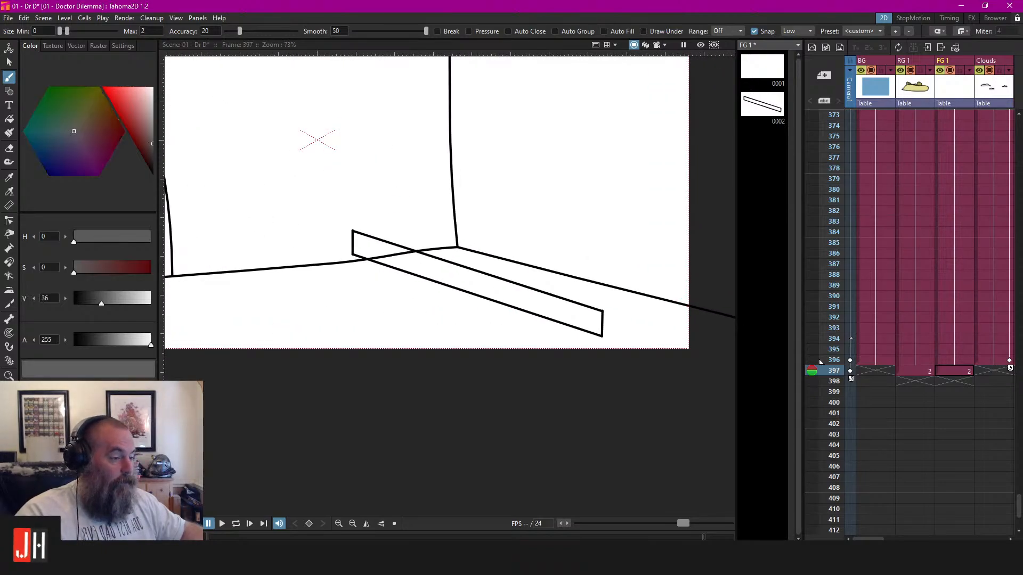
key("s")
left_click(496, 288)
mouse_move(428, 227)
left_mouse_down()
mouse_move(272, 229)
mouse_move(519, 269)
left_mouse_up()
key("Delete")
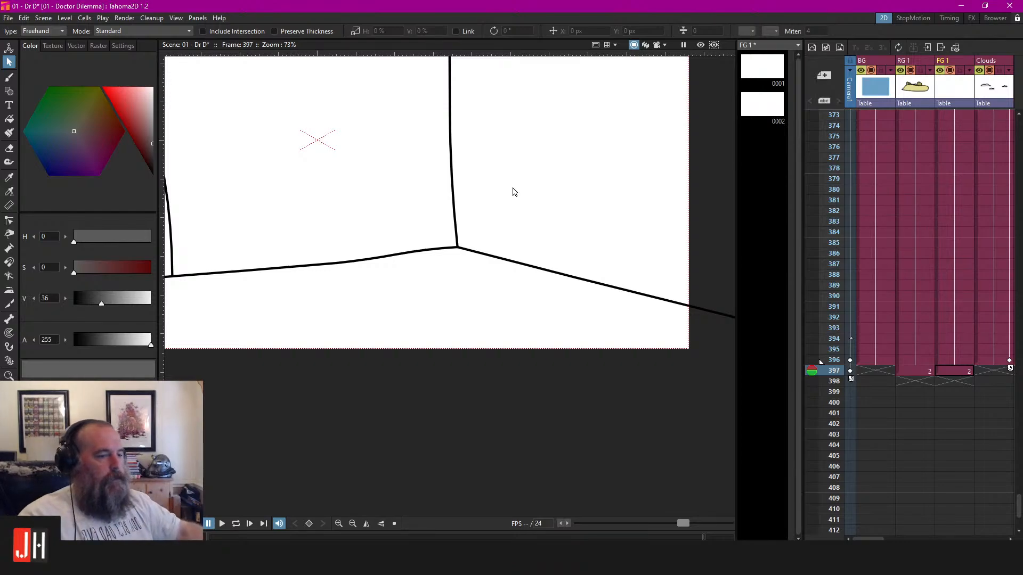
Draw a long, slanted slab outline with rounded ends in black on FG 1 as the tabletop's near side
scroll(496, 213, "down", 4)
scroll(461, 260, "up", 2)
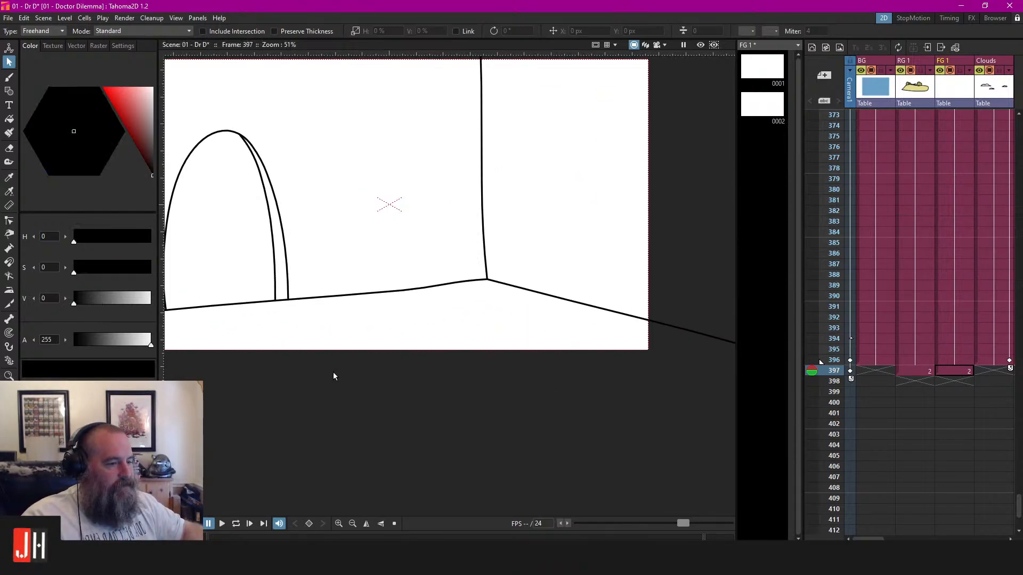
scroll(426, 346, "up", 1)
key("b")
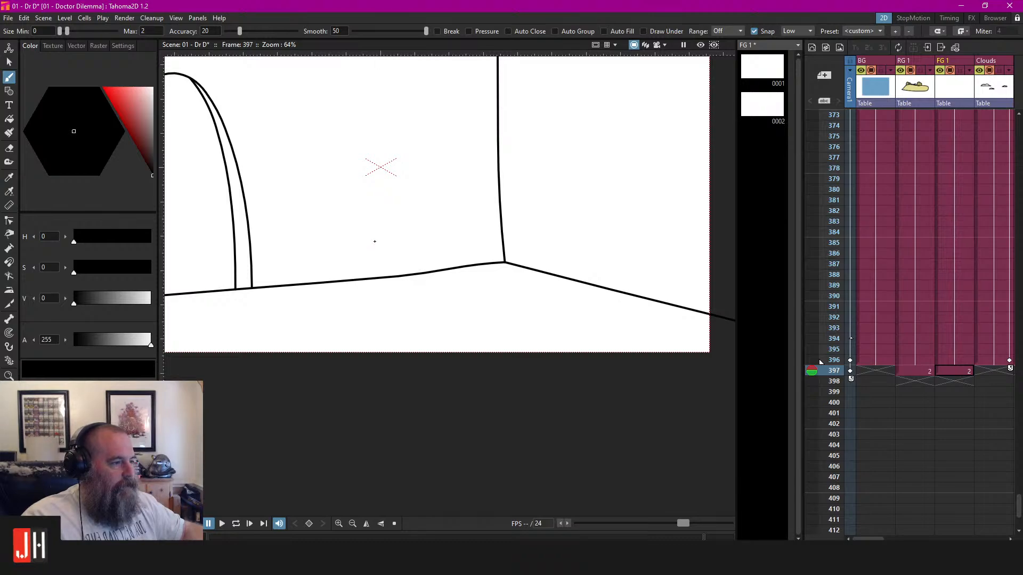
mouse_move(375, 259)
left_mouse_down()
mouse_move(651, 338)
mouse_move(648, 313)
mouse_move(375, 241)
left_mouse_up()
scroll(497, 270, "up", 1)
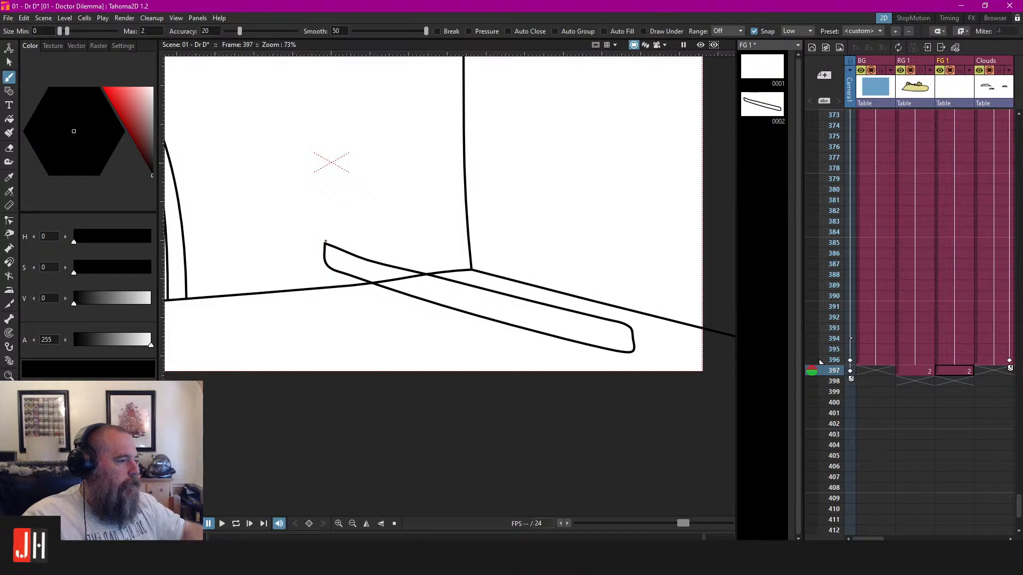
Draw the tabletop's back edges and its second side face beyond the frame border, and erase the overshoot at the far corner
left_click_drag(324, 243, 622, 214)
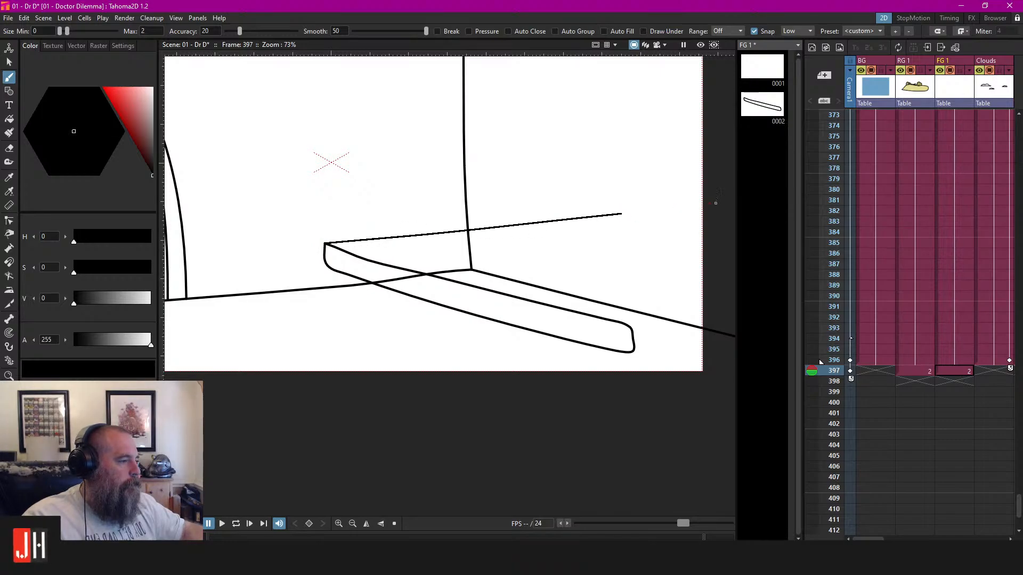
left_click_drag(716, 203, 749, 195)
left_click_drag(612, 219, 395, 240)
scroll(405, 253, "down", 2)
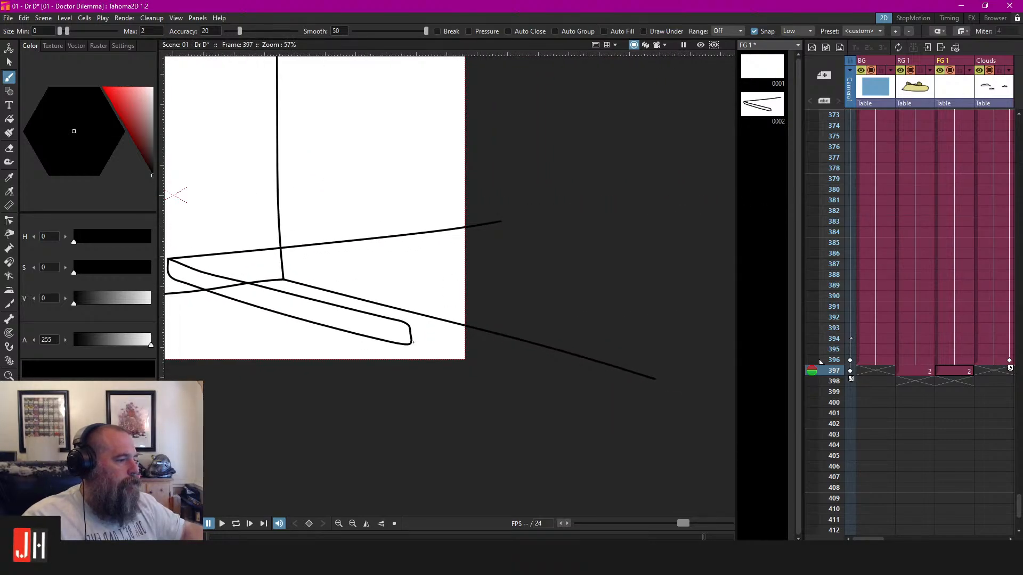
mouse_move(411, 343)
left_mouse_down()
mouse_move(693, 291)
mouse_move(687, 264)
mouse_move(500, 221)
left_mouse_up()
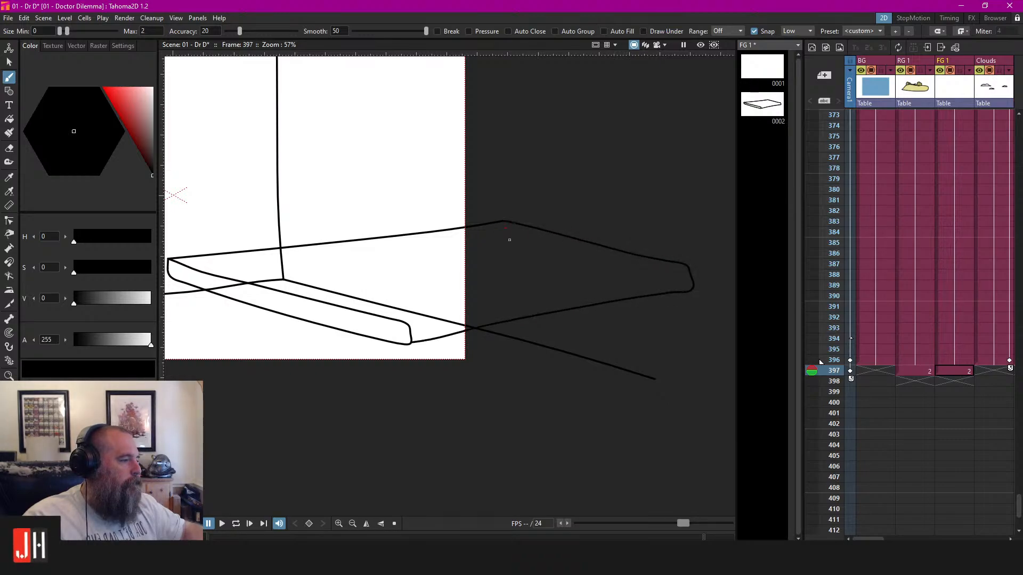
left_click_drag(408, 325, 723, 260)
key("a")
mouse_move(671, 278)
left_mouse_down()
mouse_move(635, 280)
mouse_move(685, 296)
left_mouse_up()
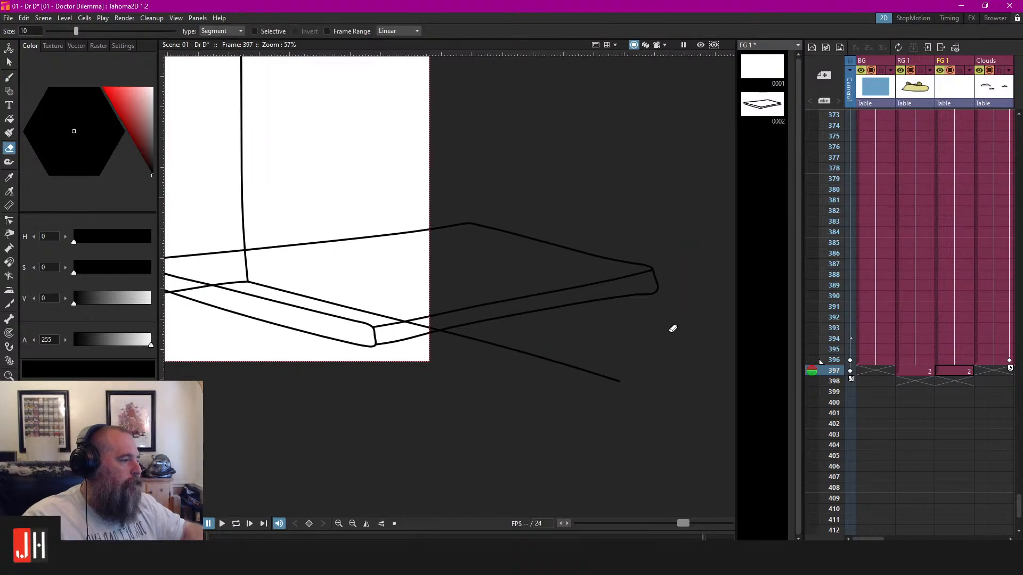
scroll(634, 351, "down", 3)
left_click_drag(631, 351, 650, 346)
Select the whole tabletop outline, scale it down proportionally and place it in front of the room's corner
key("s")
mouse_move(577, 237)
left_mouse_down()
mouse_move(422, 222)
mouse_move(547, 191)
mouse_move(575, 235)
left_mouse_up()
left_click_drag(491, 295, 417, 288)
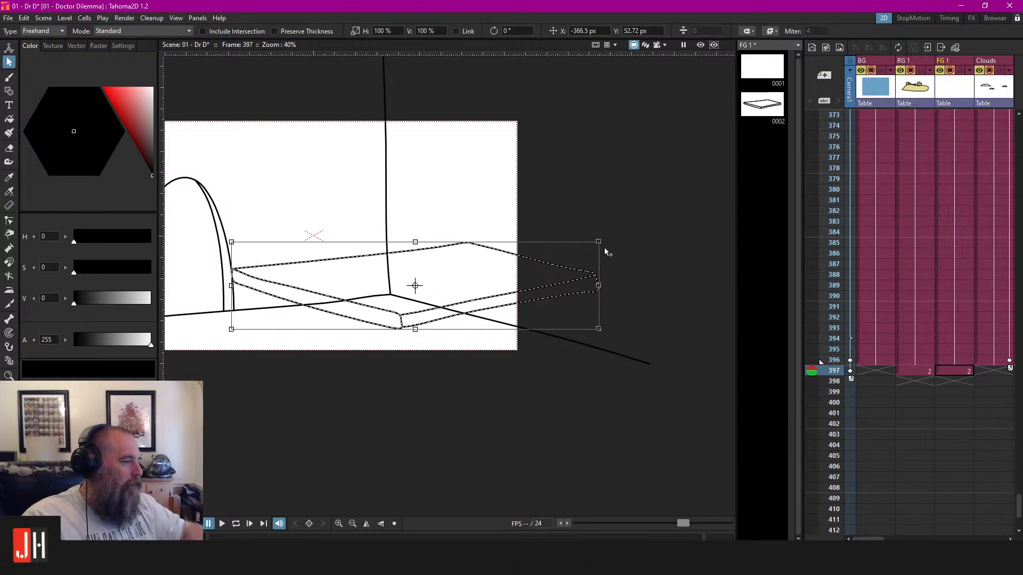
mouse_move(604, 247)
left_mouse_down()
mouse_move(440, 281)
mouse_move(619, 269)
mouse_move(612, 293)
mouse_move(404, 390)
left_mouse_up()
scroll(351, 279, "up", 2)
left_click(704, 229)
scroll(617, 296, "down", 2)
scroll(589, 317, "up", 2)
left_click_drag(613, 285, 578, 288)
left_click(633, 254)
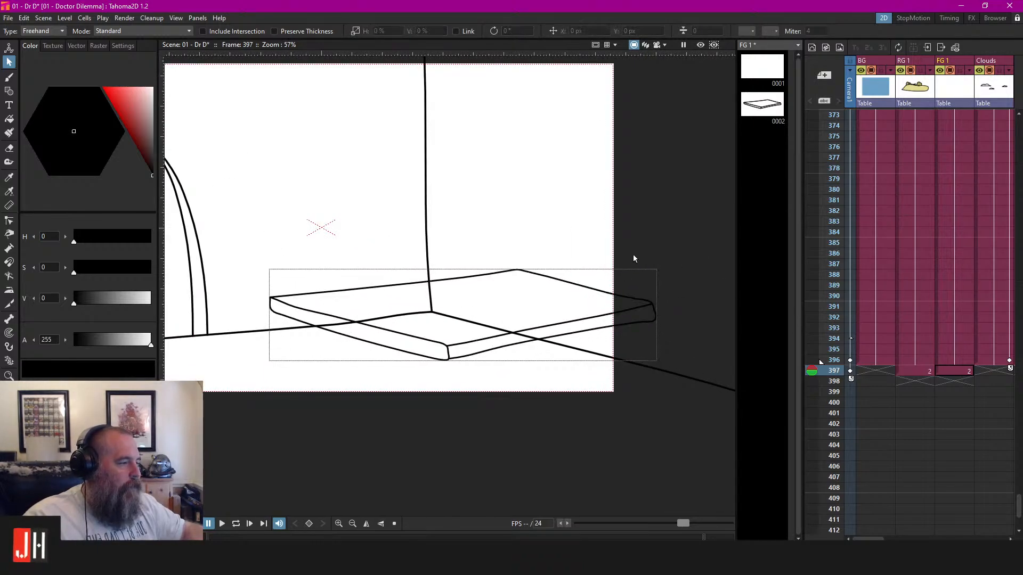
scroll(566, 291, "down", 2)
scroll(566, 290, "up", 3)
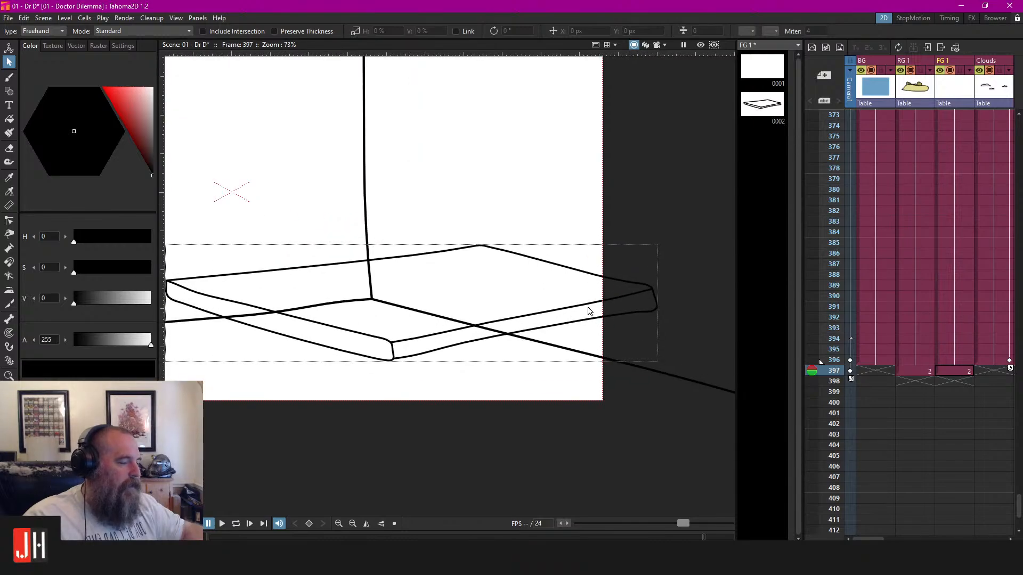
Fill the tabletop's top with dark grey at value 36, its long near side with lighter grey, and its other side with value 29
key("f")
left_click(492, 295)
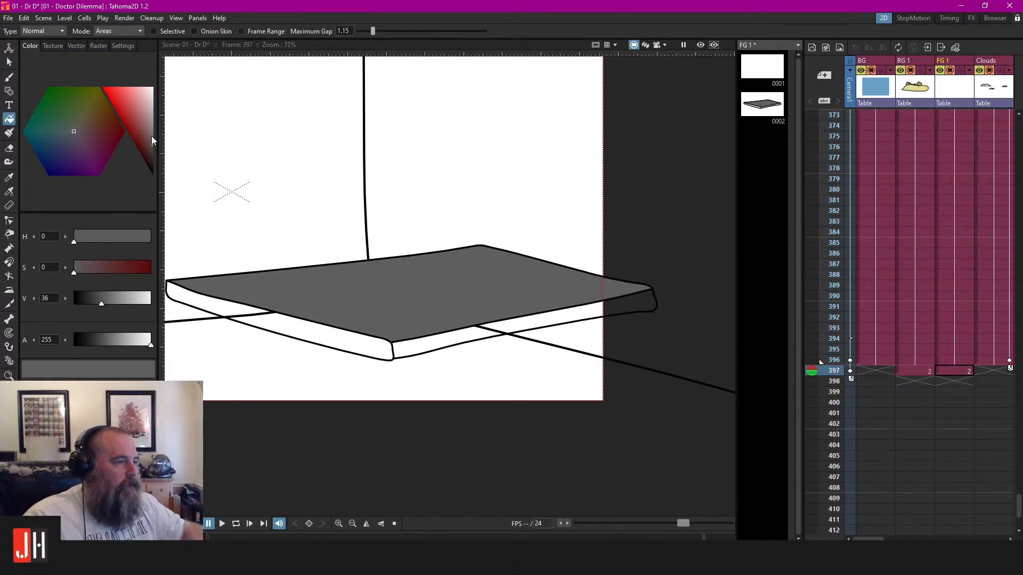
left_click(152, 136)
left_click(340, 333)
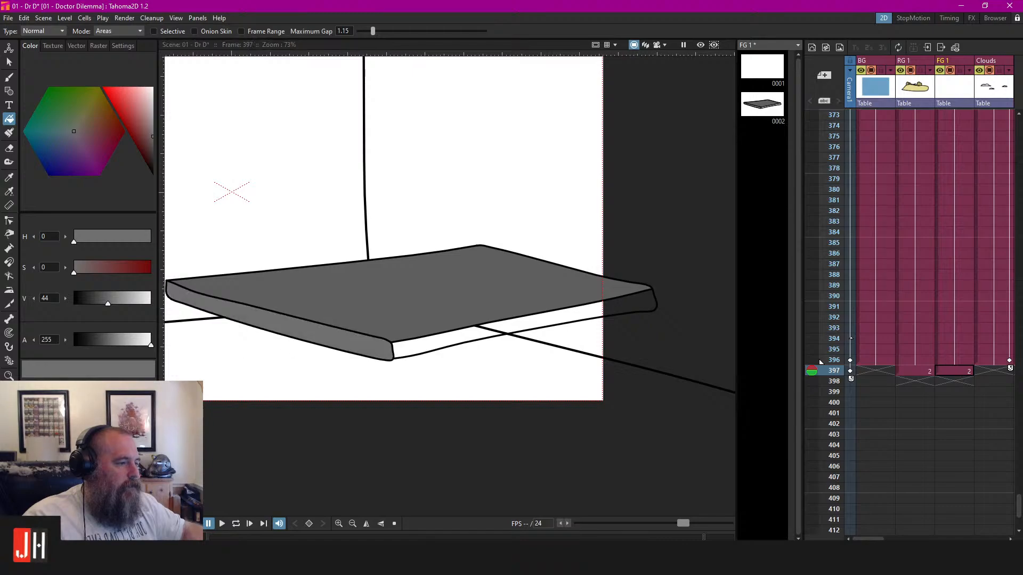
mouse_move(151, 139)
left_mouse_down()
mouse_move(152, 127)
mouse_move(158, 149)
left_mouse_up()
left_click(479, 335)
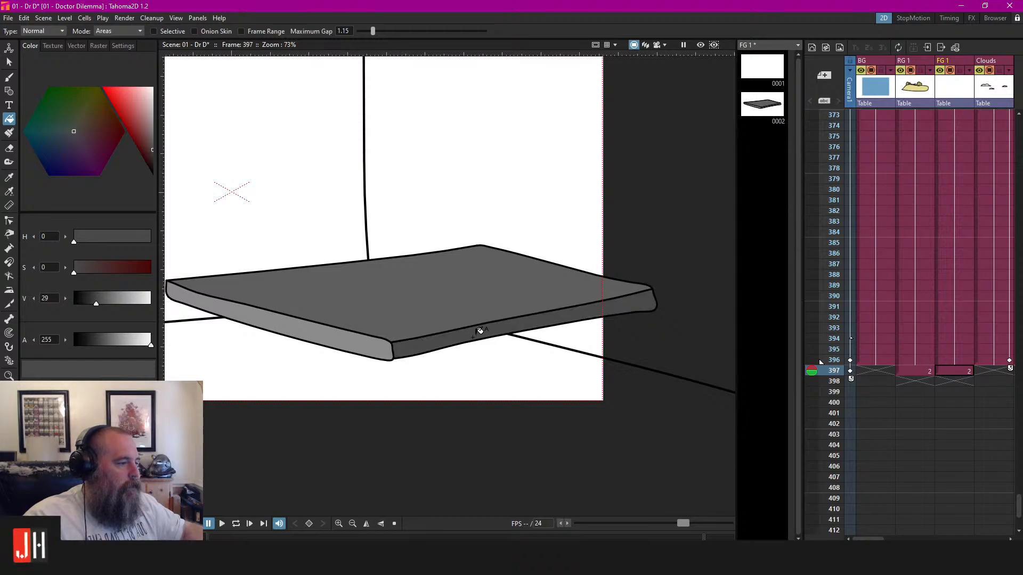
scroll(514, 361, "down", 2)
scroll(514, 362, "up", 2)
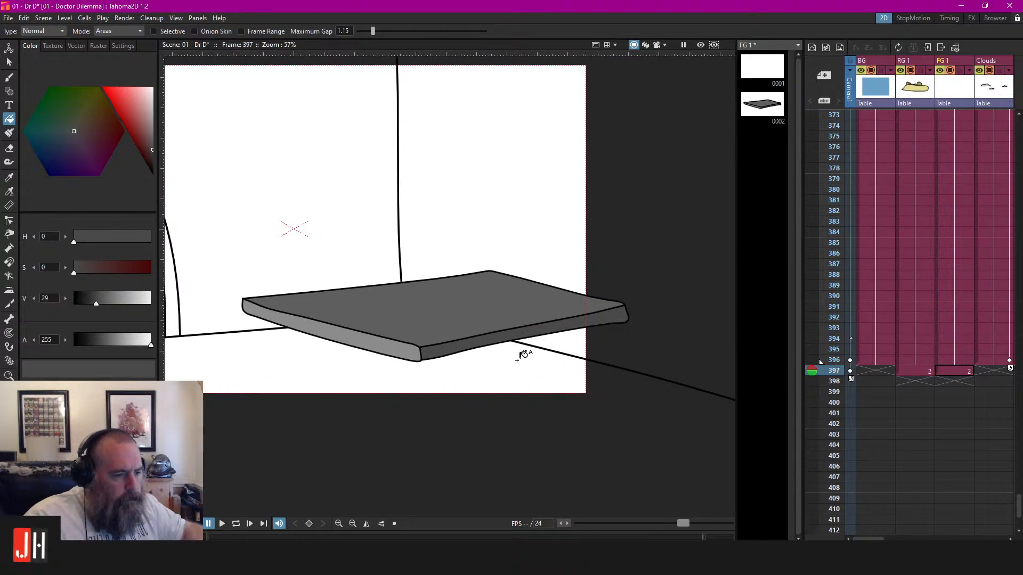
Save the scene and group all outlines and fills of the shaded tabletop
key("s")
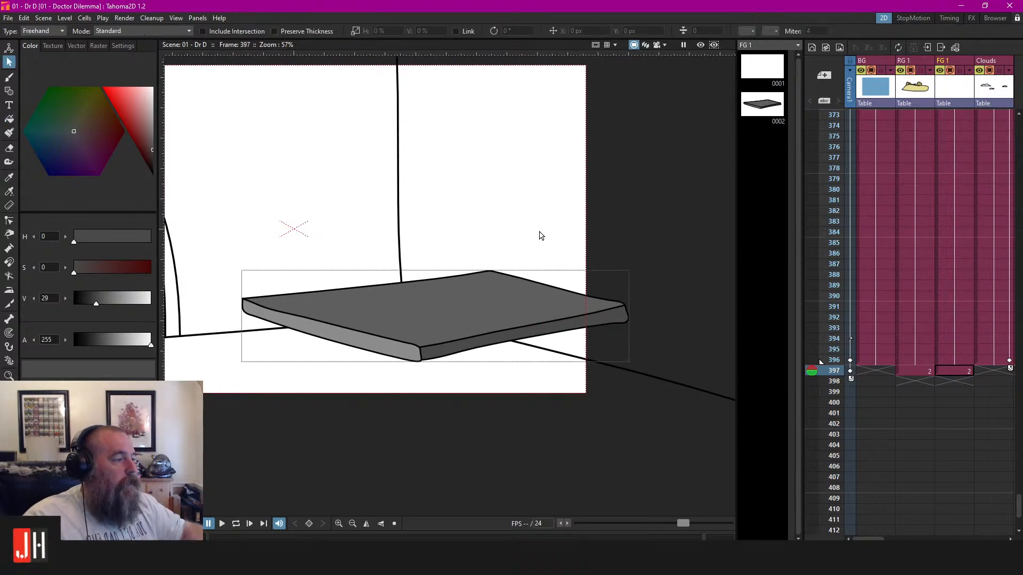
mouse_move(394, 204)
left_mouse_down()
mouse_move(672, 396)
mouse_move(424, 206)
left_mouse_up()
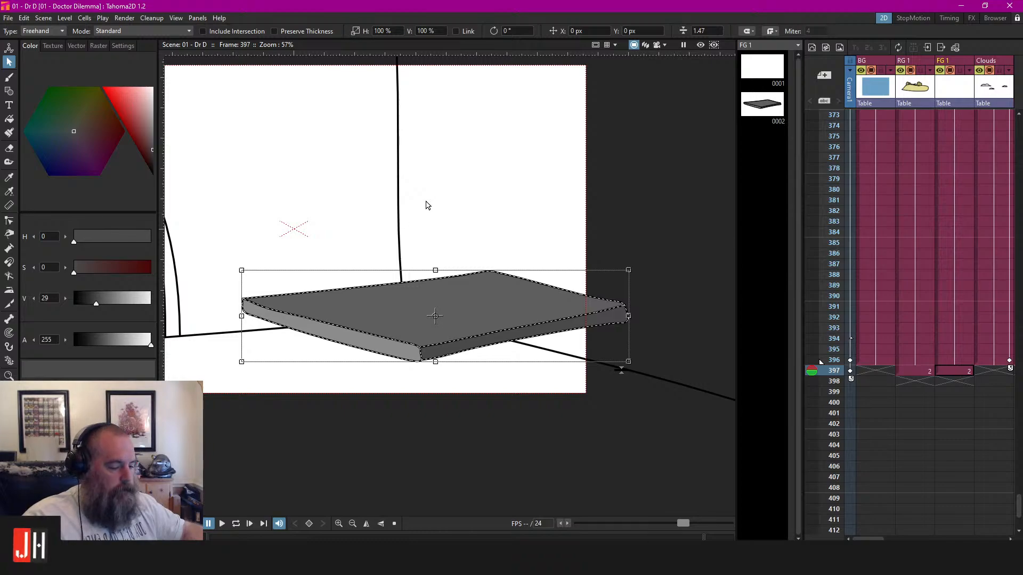
left_click(663, 223)
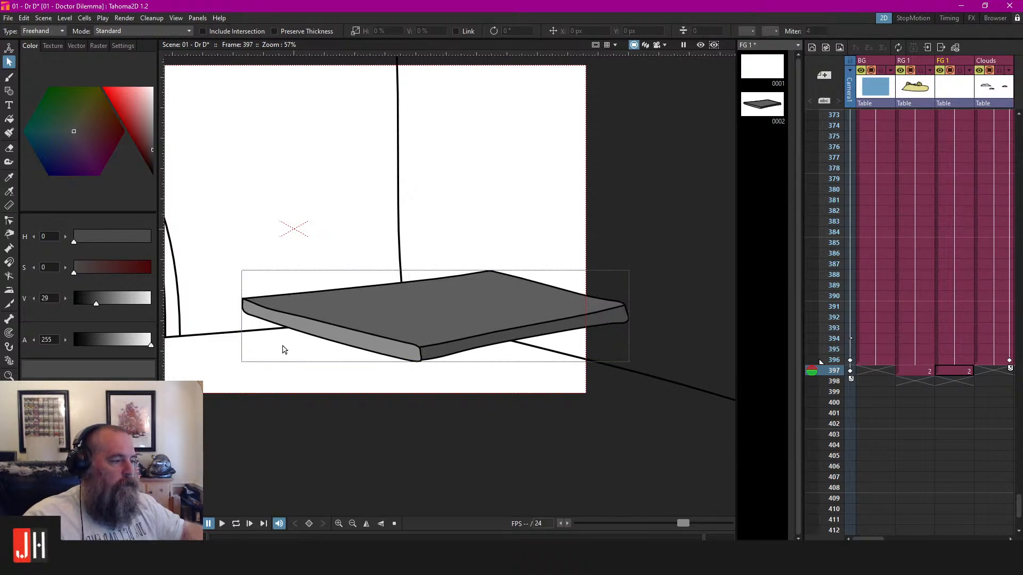
Draw a black flared foot under the tabletop's near corner and erase its lines where they cross the tabletop
left_click(64, 418)
key("b")
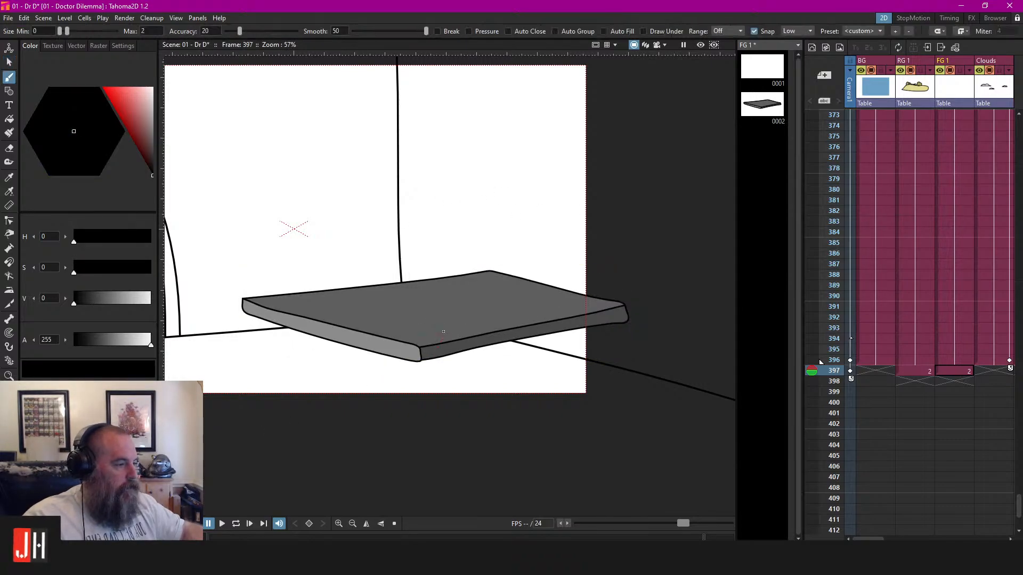
mouse_move(409, 312)
left_mouse_down()
mouse_move(394, 380)
mouse_move(454, 383)
mouse_move(446, 303)
left_mouse_up()
key("a")
left_click(410, 324)
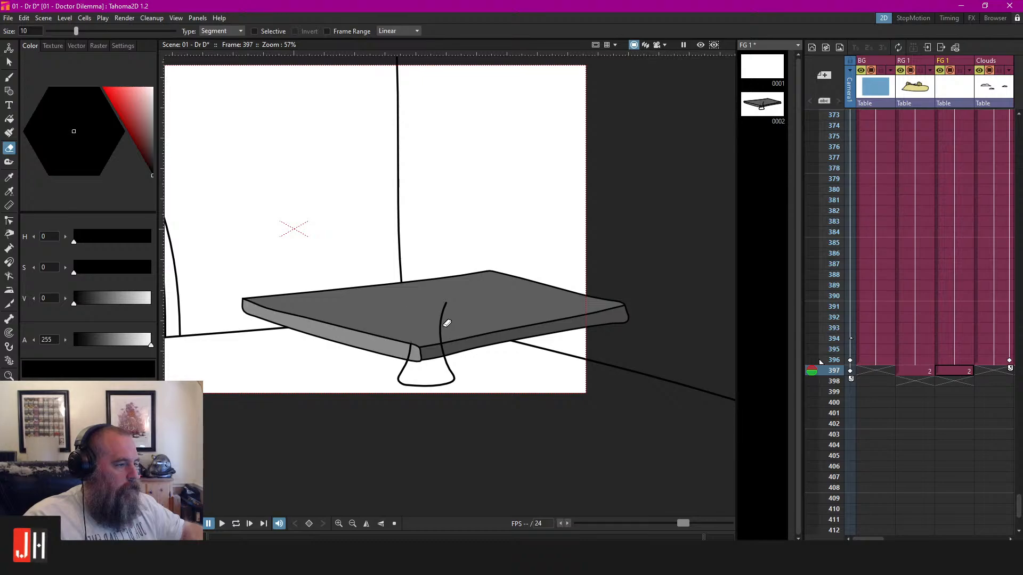
left_click(443, 322)
left_click(412, 352)
left_click(443, 350)
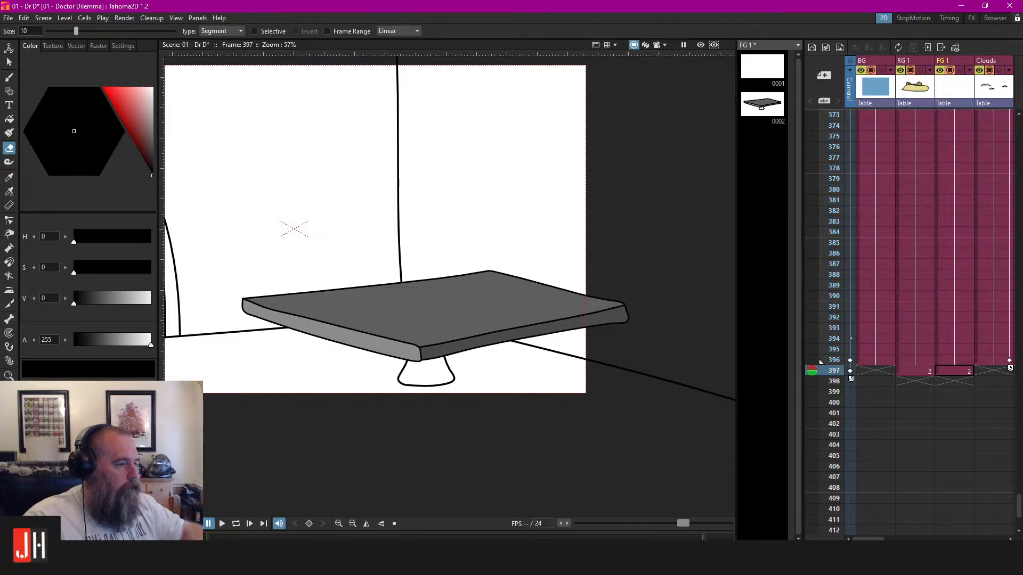
Inspect the foot's outline with the Control Point Editor and undo the erasing of its upper lines
key("s")
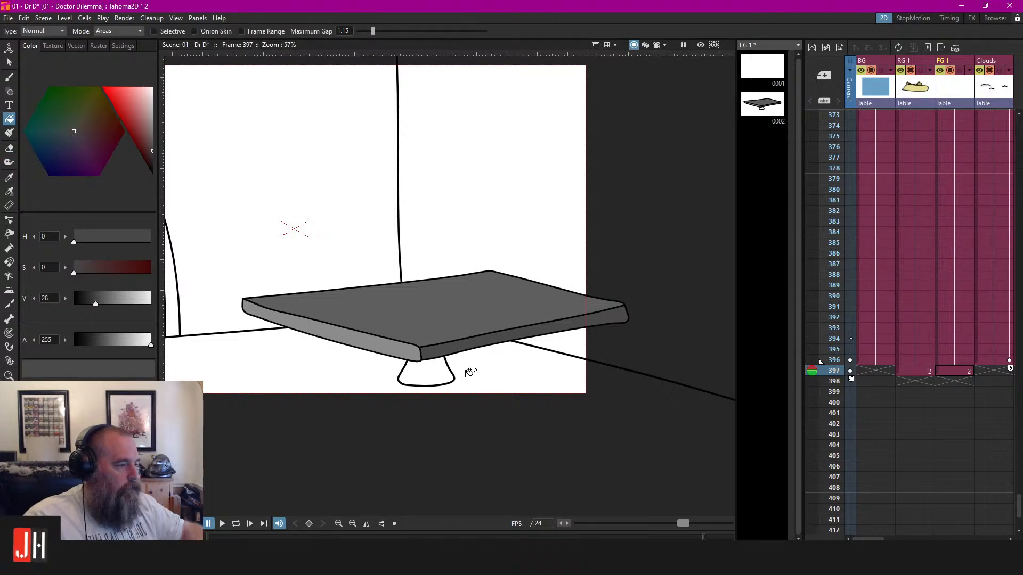
left_click(438, 378)
scroll(438, 378, "up", 3)
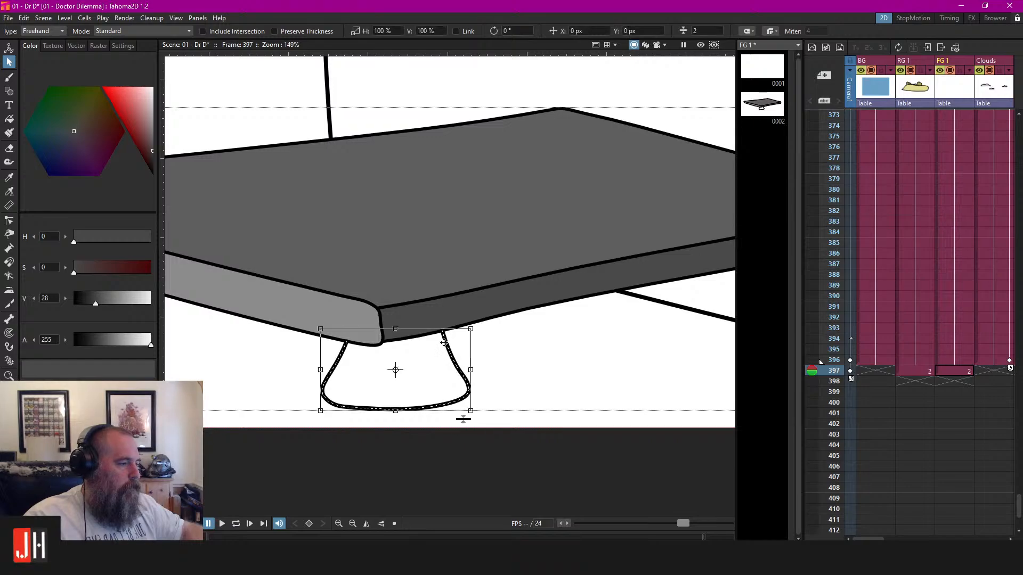
scroll(370, 344, "up", 3)
key("c")
left_click(445, 333)
left_click(447, 341)
scroll(460, 366, "down", 3)
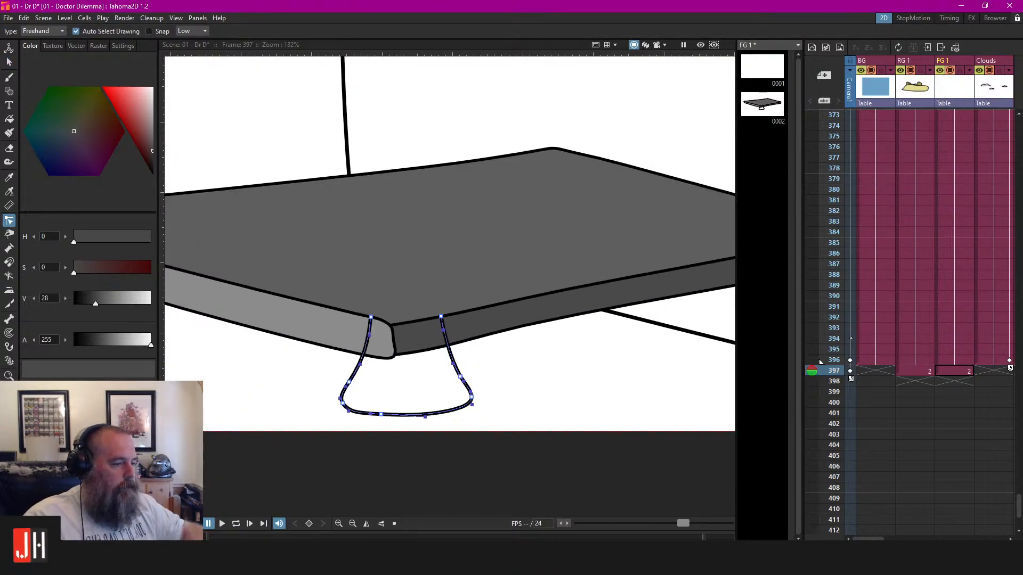
key("f")
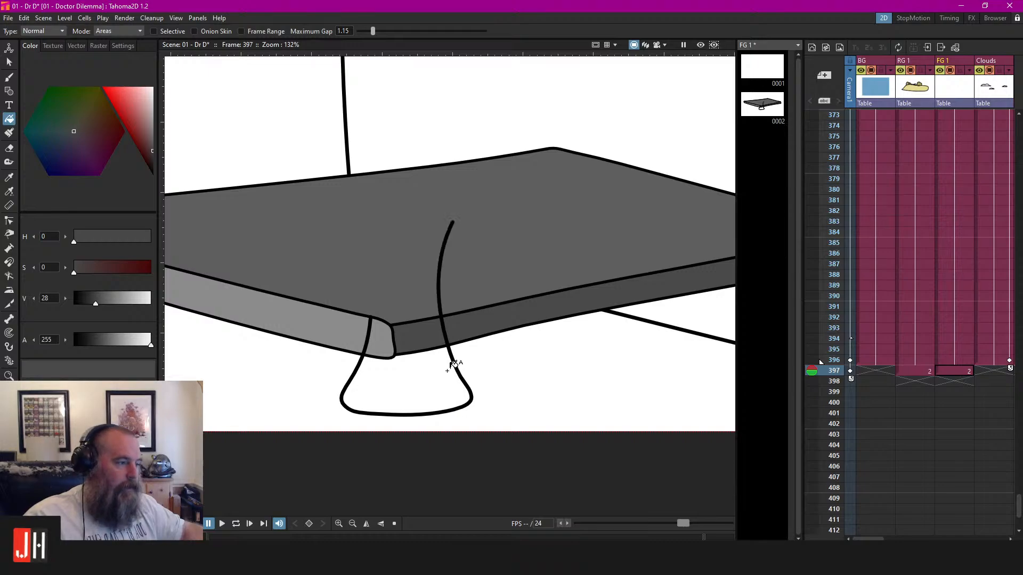
key("s")
left_click(453, 363)
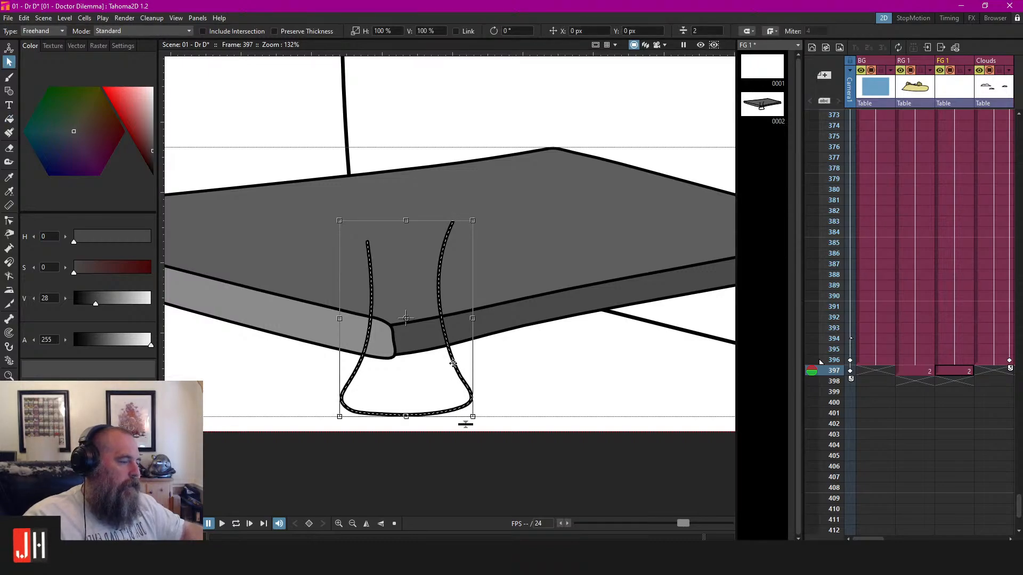
Erase only the foot's lines over the tabletop's top face and send the foot behind the tabletop
key("a")
left_click(372, 274)
left_click(445, 260)
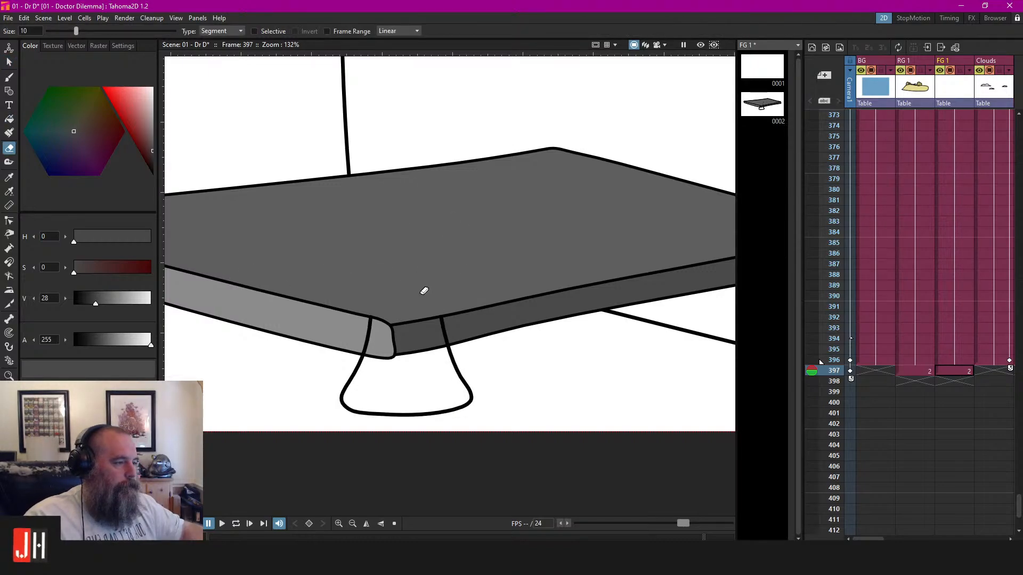
key("s")
left_click(452, 363)
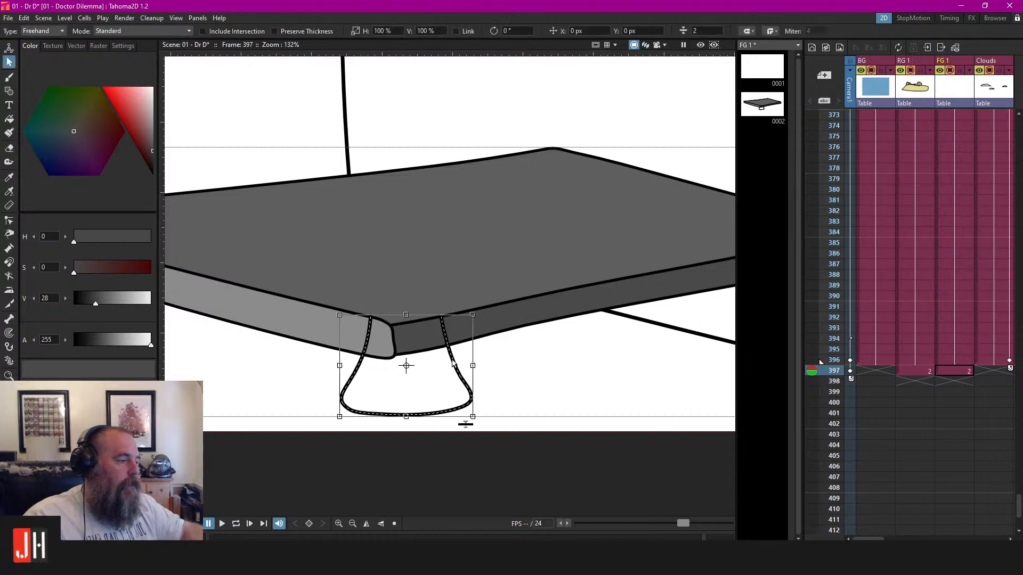
key("ctrl+bracketleft")
key("f")
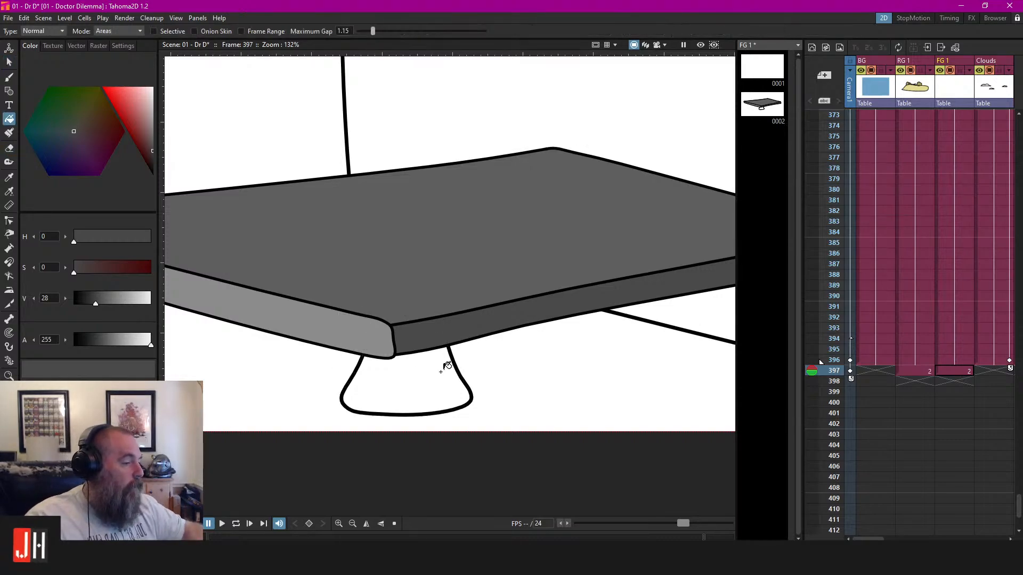
Undo sending the foot behind the tabletop, then select the foot outline and delete it
key("ctrl+z")
key("s")
left_click(451, 368)
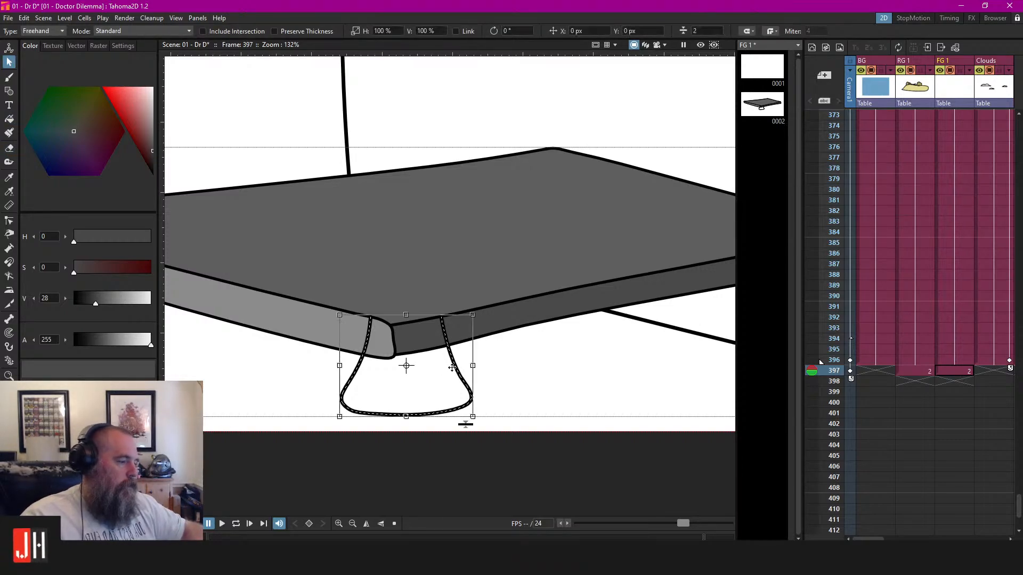
key("Delete")
Draw a closed black foot outline with a flared, rounded base across the tabletop's near corner on FG 1
scroll(457, 365, "down", 4)
left_click(513, 335)
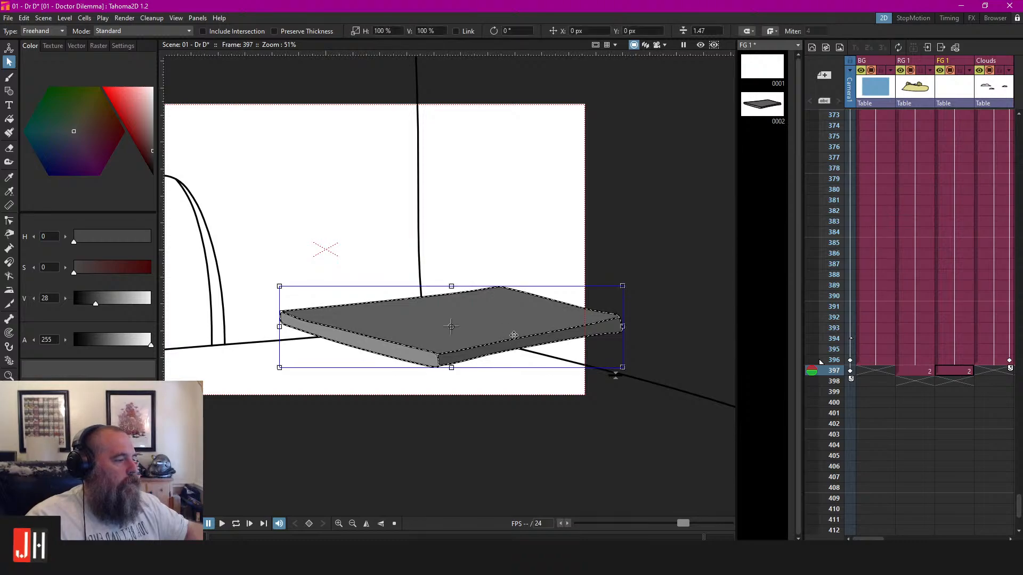
scroll(471, 367, "up", 4)
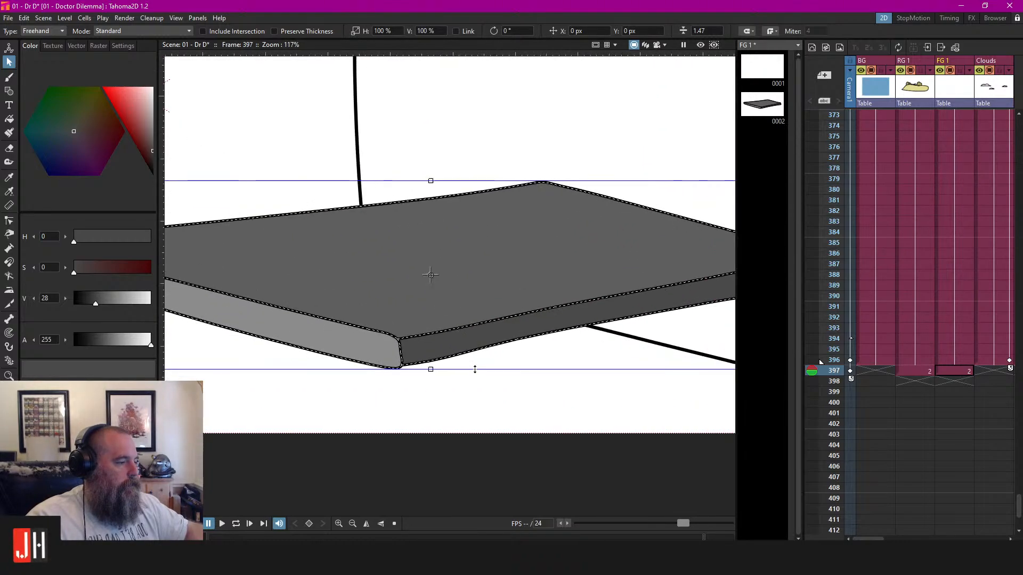
left_click(487, 326)
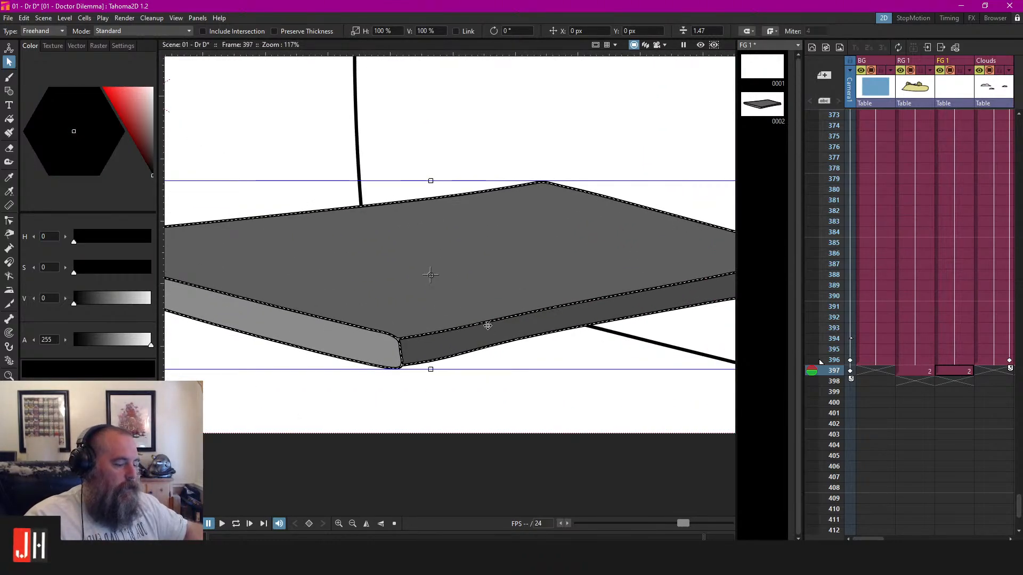
key("b")
scroll(428, 276, "down", 3)
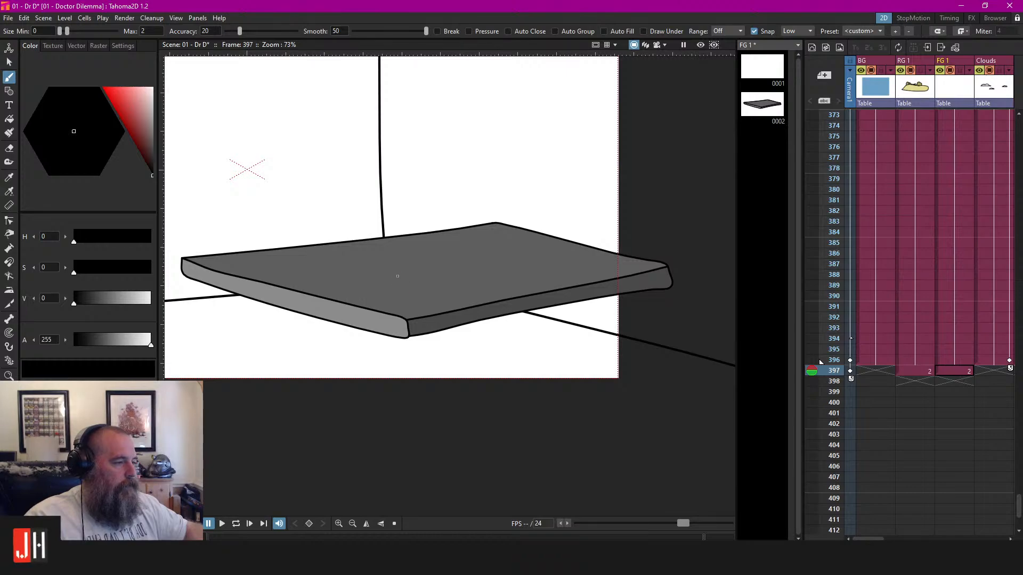
mouse_move(396, 274)
left_mouse_down()
mouse_move(386, 325)
mouse_move(397, 356)
mouse_move(455, 335)
mouse_move(436, 295)
mouse_move(398, 272)
left_mouse_up()
Fill the foot outline with dark grey (V 28) and send the foot behind the tabletop
key("s")
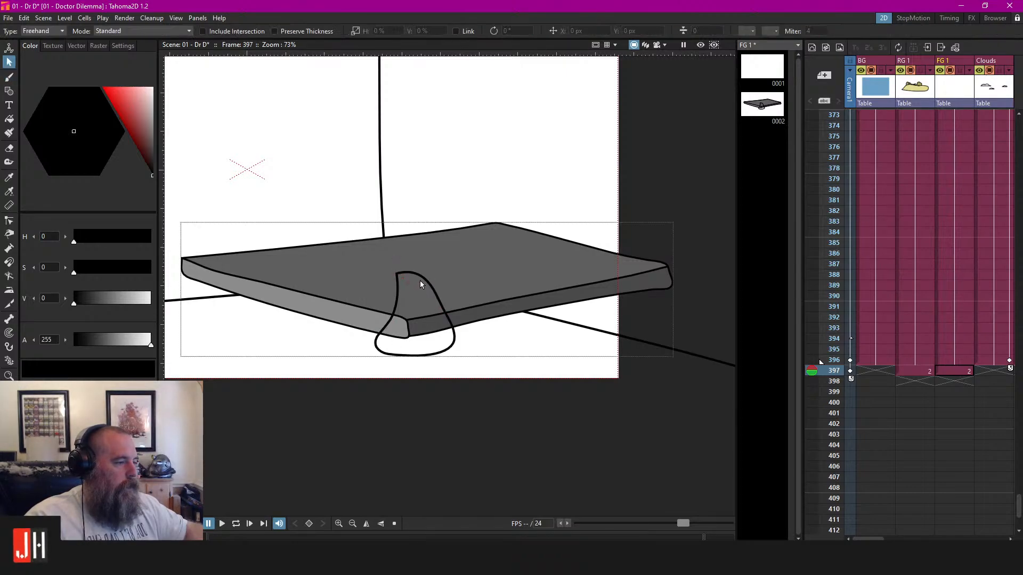
left_click(420, 277)
left_click(429, 342)
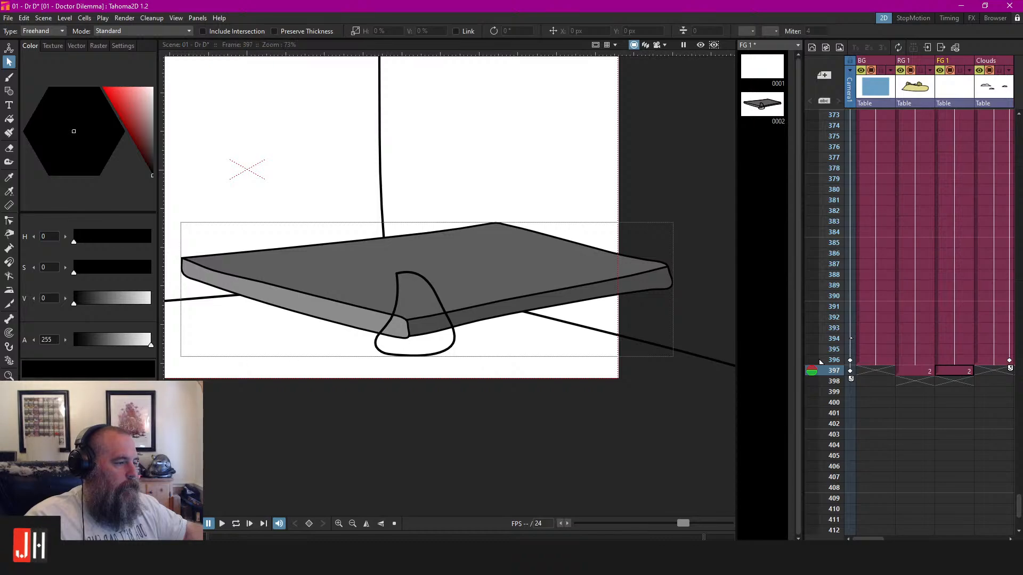
key("f")
left_click(440, 338)
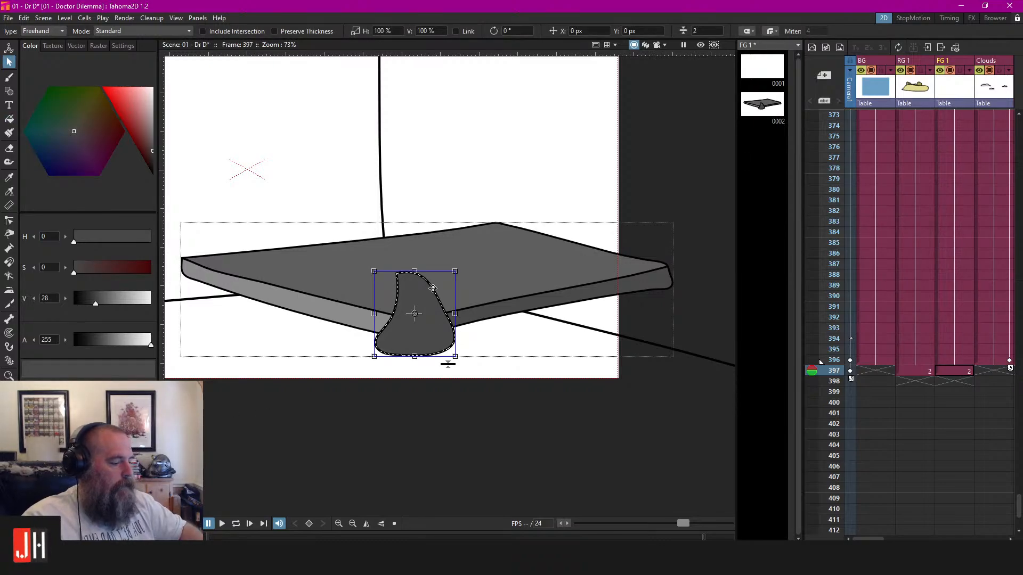
key("ctrl+bracketleft")
Shift the foot right beneath the tabletop's near corner and reshape its right edge into an inward-curving flare with the Control Point Editor
left_click_drag(442, 300, 457, 306)
scroll(493, 319, "down", 2)
left_click(596, 308)
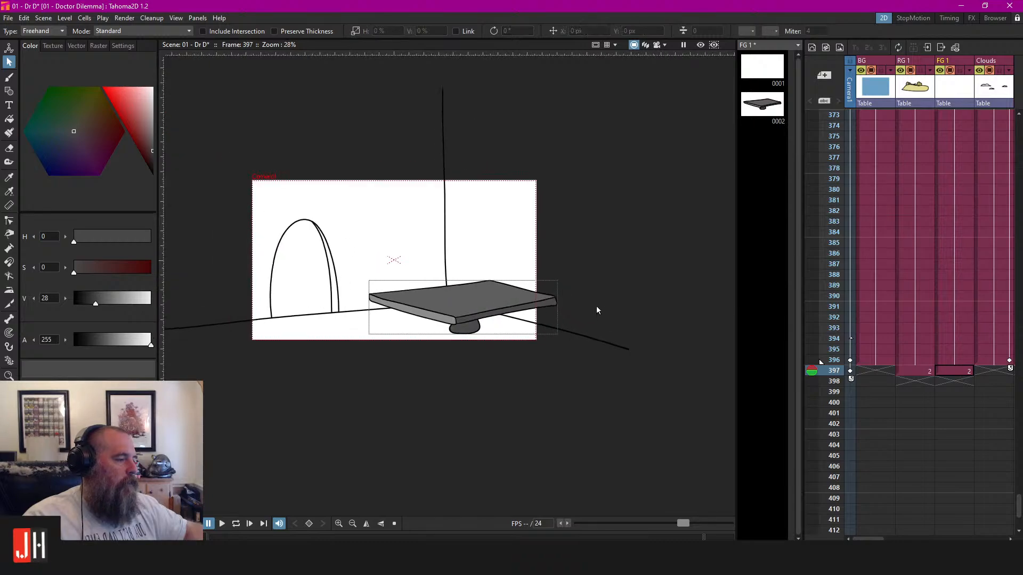
scroll(491, 325, "up", 5)
left_click(447, 315)
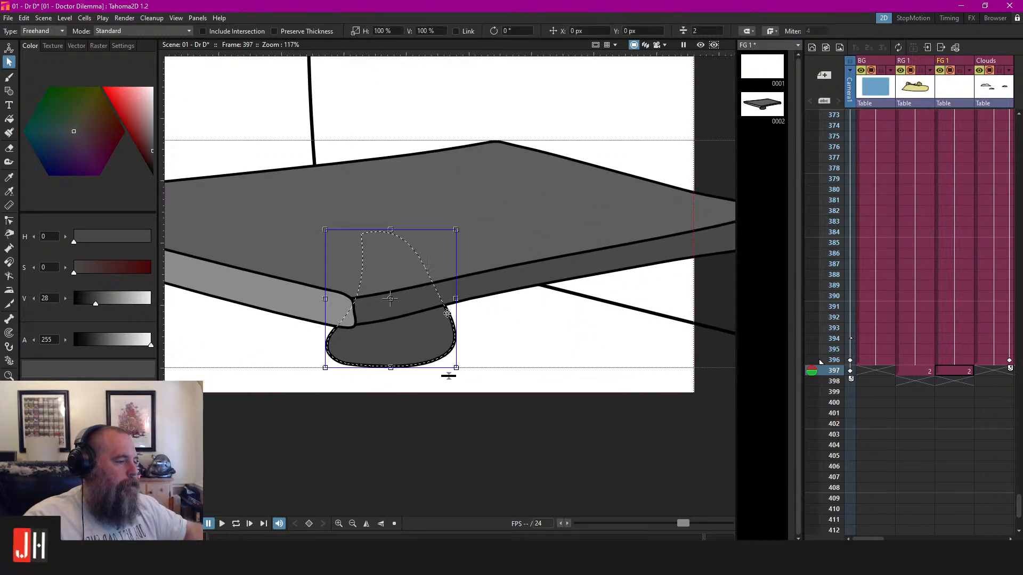
key("c")
mouse_move(450, 315)
left_mouse_down()
mouse_move(435, 329)
mouse_move(463, 321)
left_mouse_up()
key("s")
left_click(435, 327)
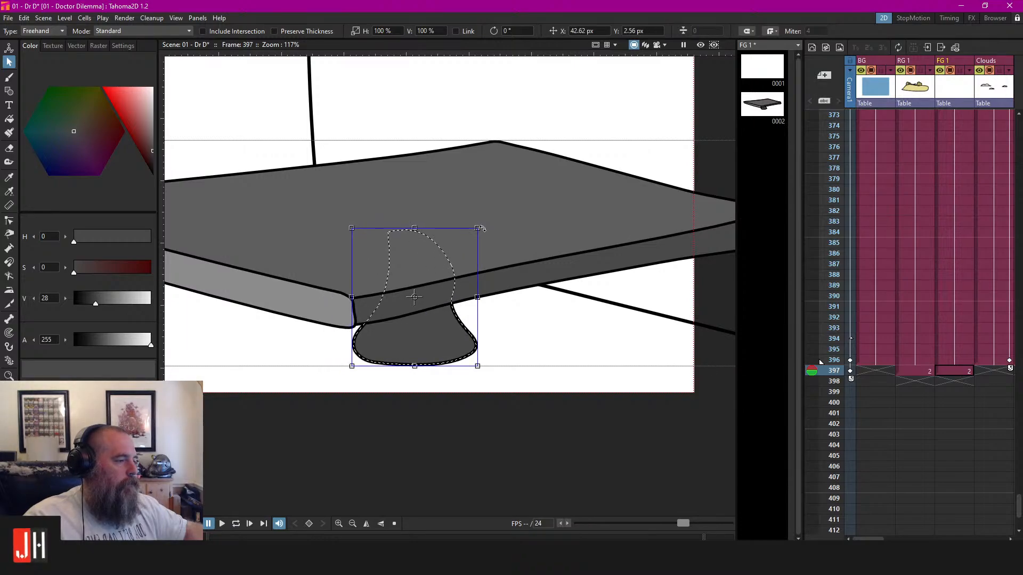
scroll(453, 287, "down", 4)
left_click(635, 291)
scroll(481, 306, "down", 7)
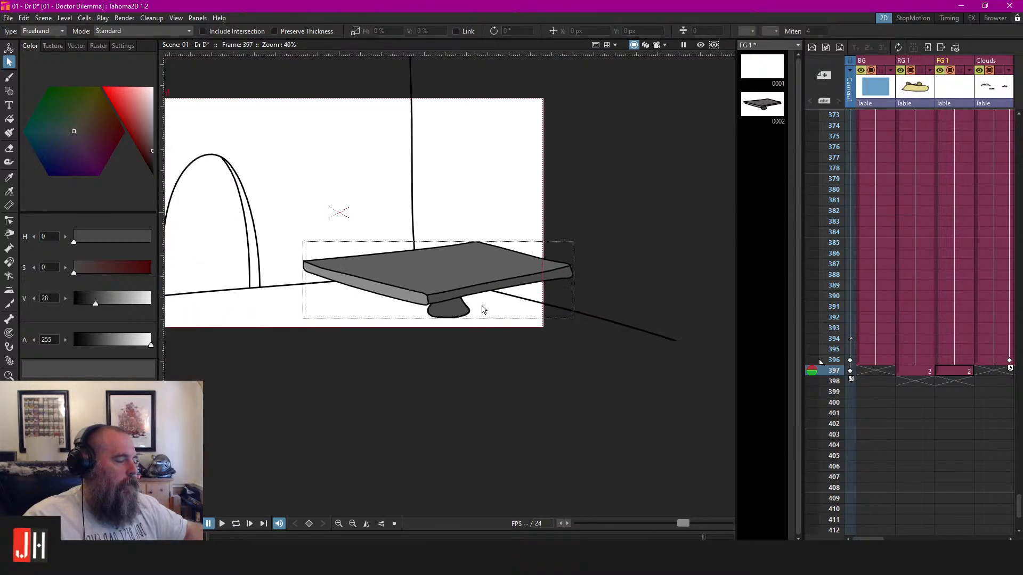
Select the whole table with its foot and move it slightly left within the camera frame
scroll(474, 256, "up", 3)
mouse_move(549, 226)
left_mouse_down()
mouse_move(317, 272)
mouse_move(480, 384)
mouse_move(477, 218)
left_mouse_up()
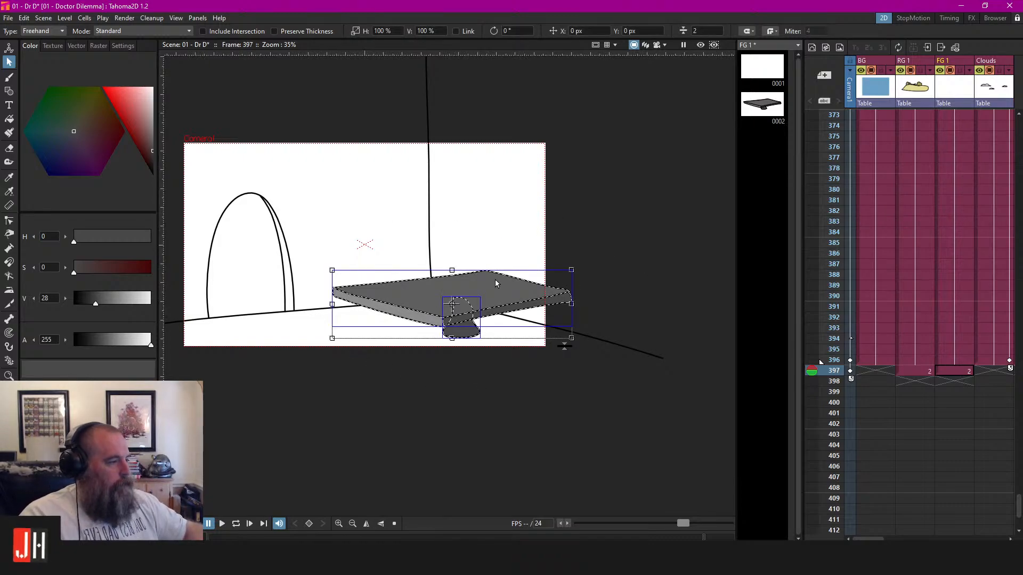
left_click_drag(516, 281, 586, 293)
left_click(618, 265)
scroll(581, 288, "down", 4)
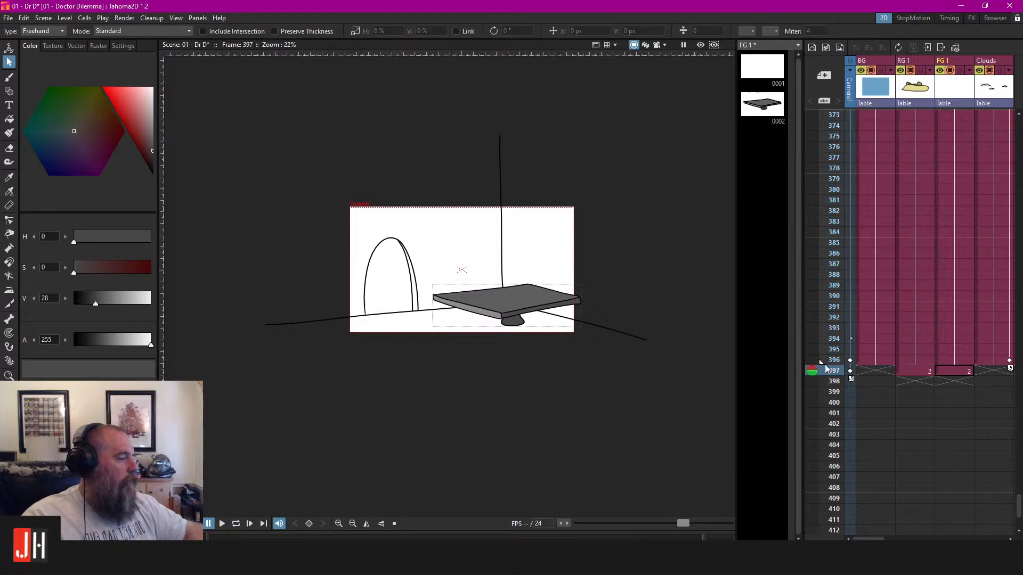
On RG 1 at frame 397, draw black outlines closing the outer sides and tops of both walls beyond the camera frame
left_click(921, 371)
scroll(388, 282, "down", 1)
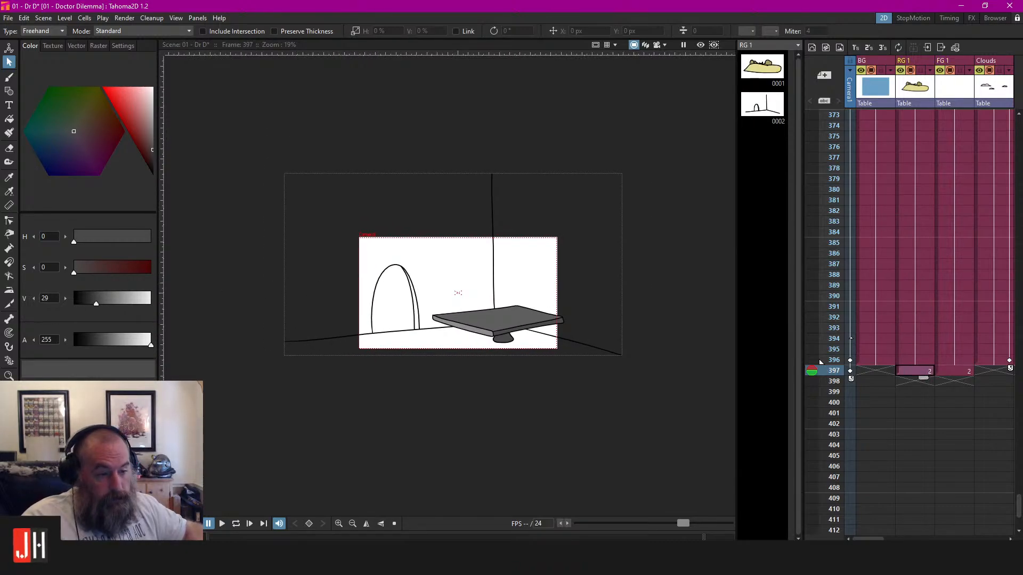
scroll(286, 314, "up", 1)
key("b")
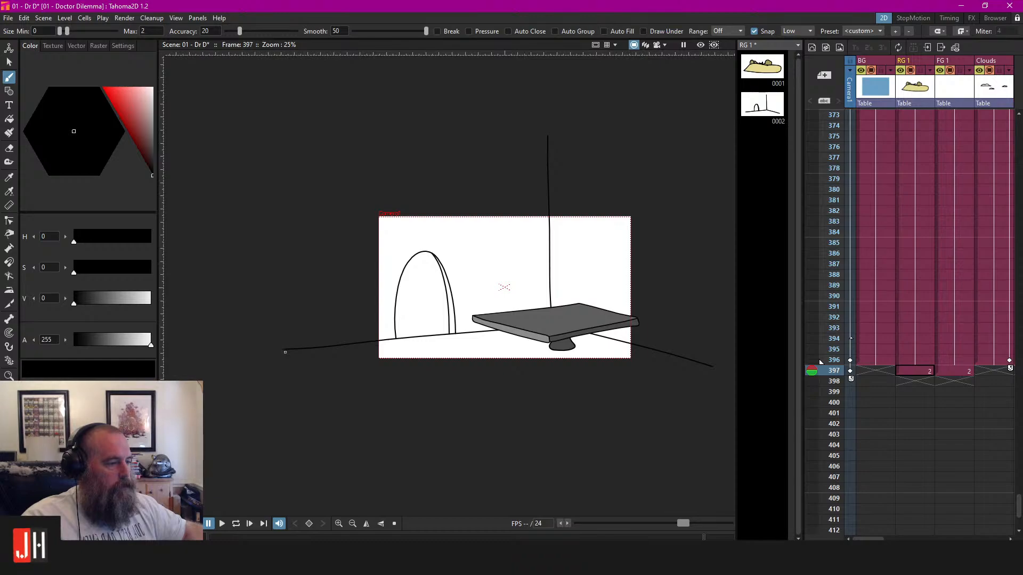
left_click_drag(285, 349, 281, 219)
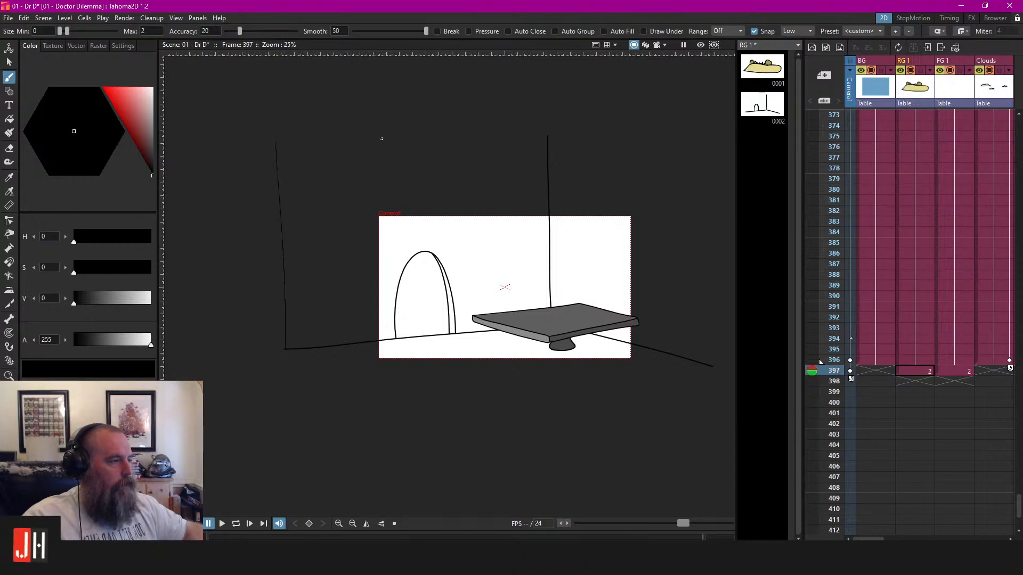
left_click_drag(382, 138, 548, 142)
scroll(547, 142, "up", 1)
mouse_move(548, 142)
left_mouse_down()
mouse_move(512, 140)
mouse_move(691, 160)
mouse_move(677, 212)
mouse_move(674, 364)
mouse_move(642, 398)
left_mouse_up()
Close the floor outline below the walls and fill the floor with red (H 0, S 73, V 75)
scroll(507, 341, "down", 3)
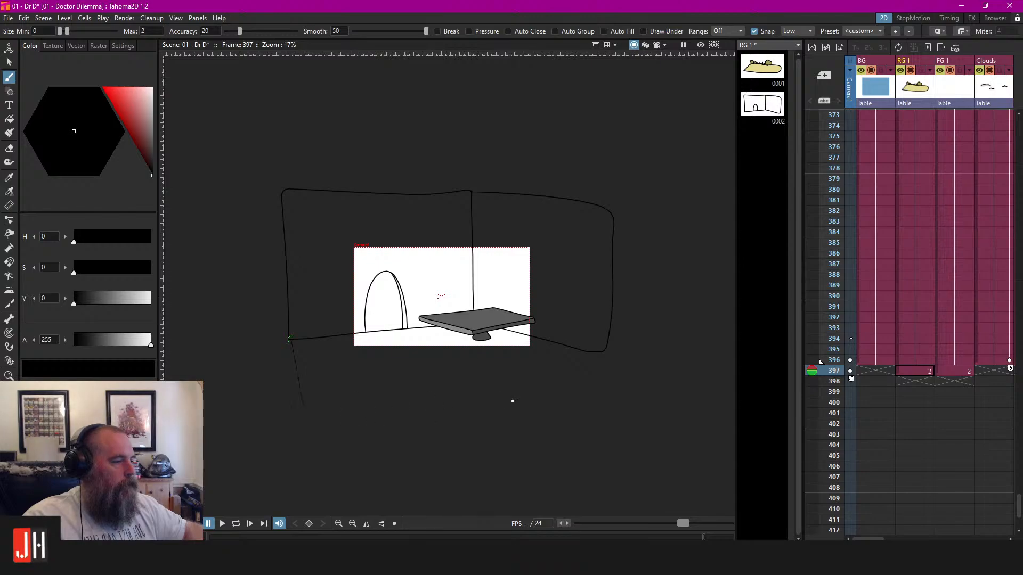
mouse_move(512, 402)
left_mouse_down()
mouse_move(593, 387)
mouse_move(602, 352)
left_mouse_up()
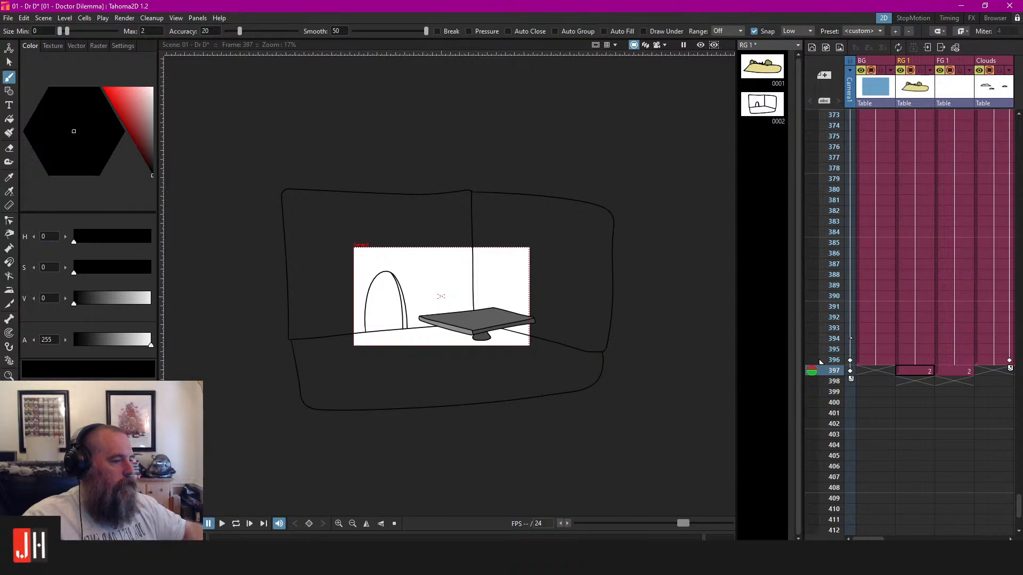
left_click(126, 109)
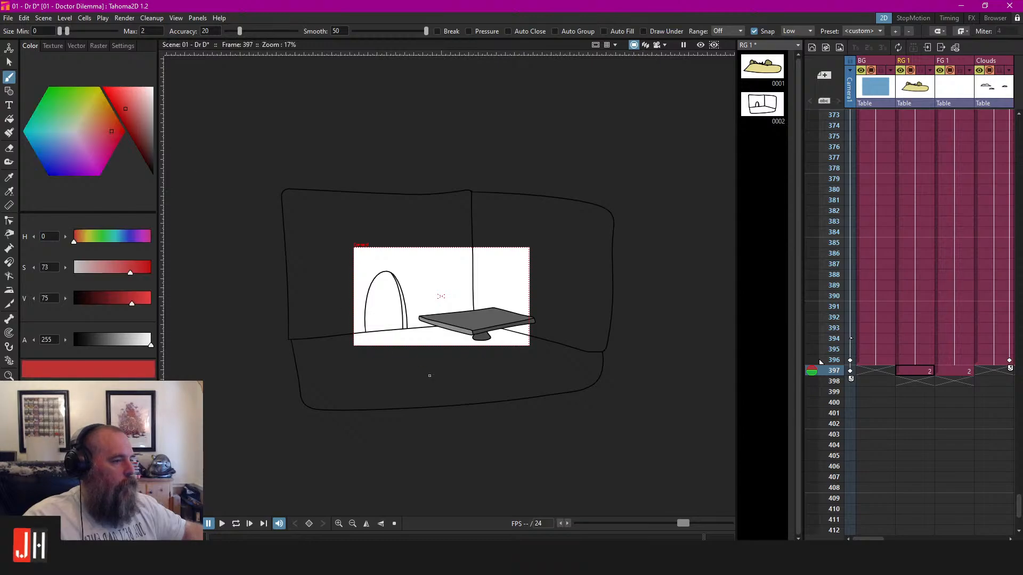
key("f")
left_click(425, 362)
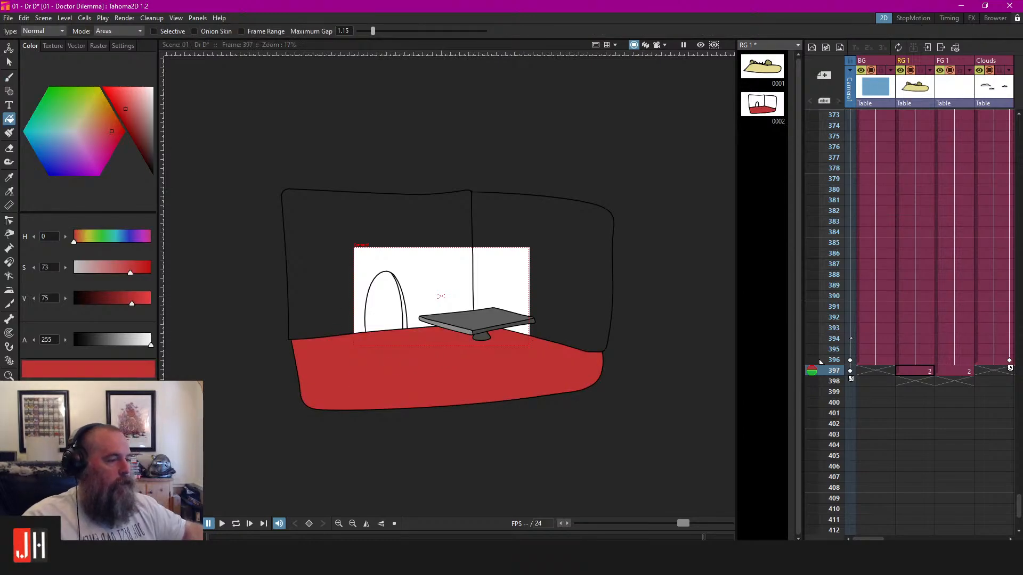
Fill both walls with a sandy yellow (H 46, S 50, V 88)
left_click(91, 114)
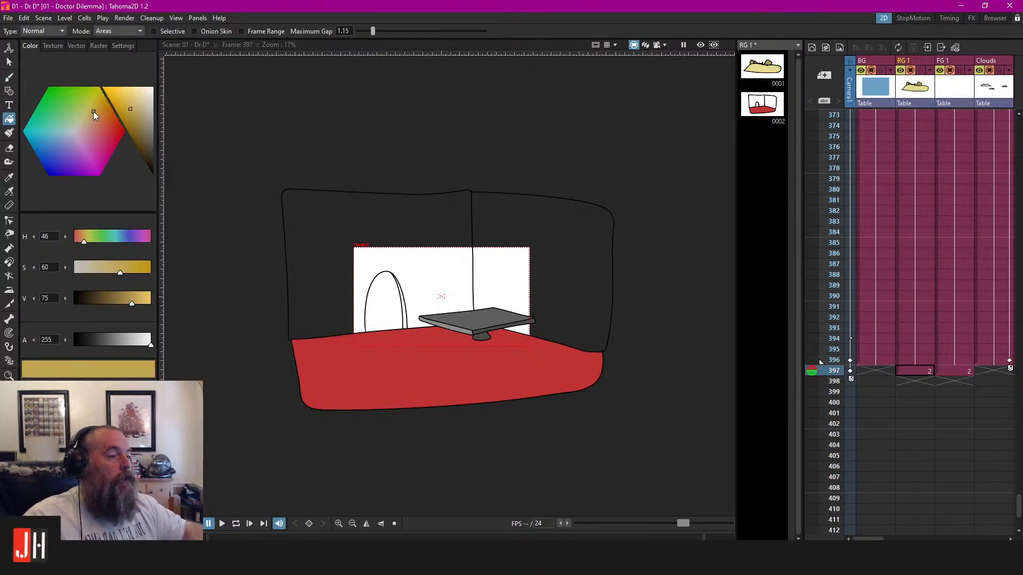
left_click(130, 98)
left_click(426, 250)
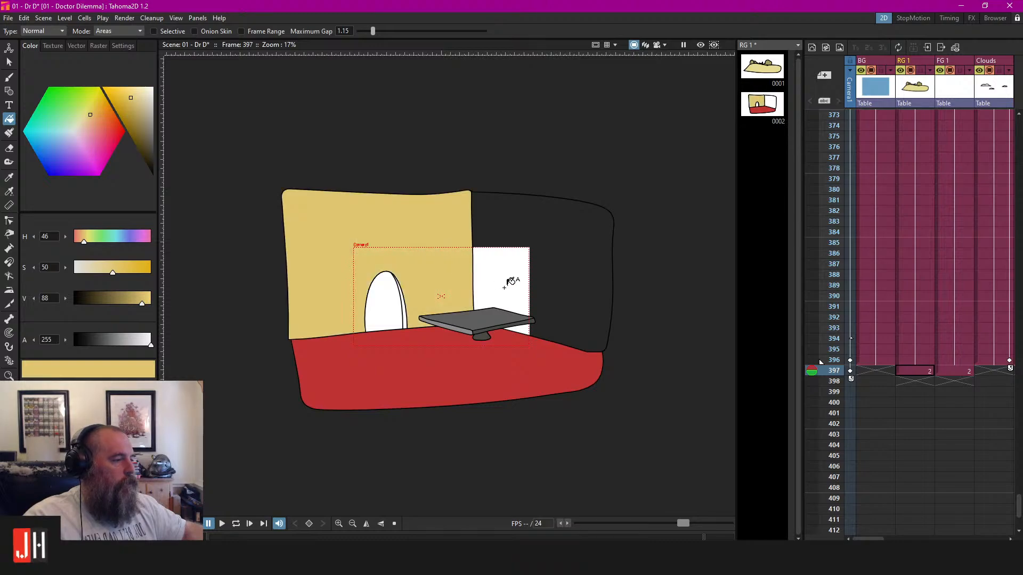
scroll(514, 279, "up", 1)
left_click(520, 261)
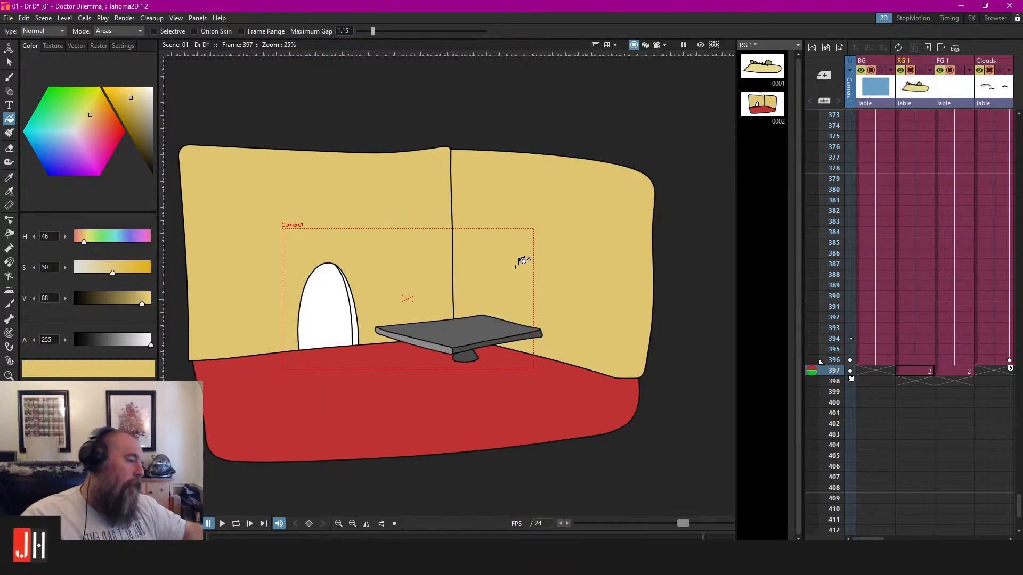
Shade the wall without the doorway and the doorway's inner edge with a darker tan (H 46, S 50, V 74)
left_click(131, 98)
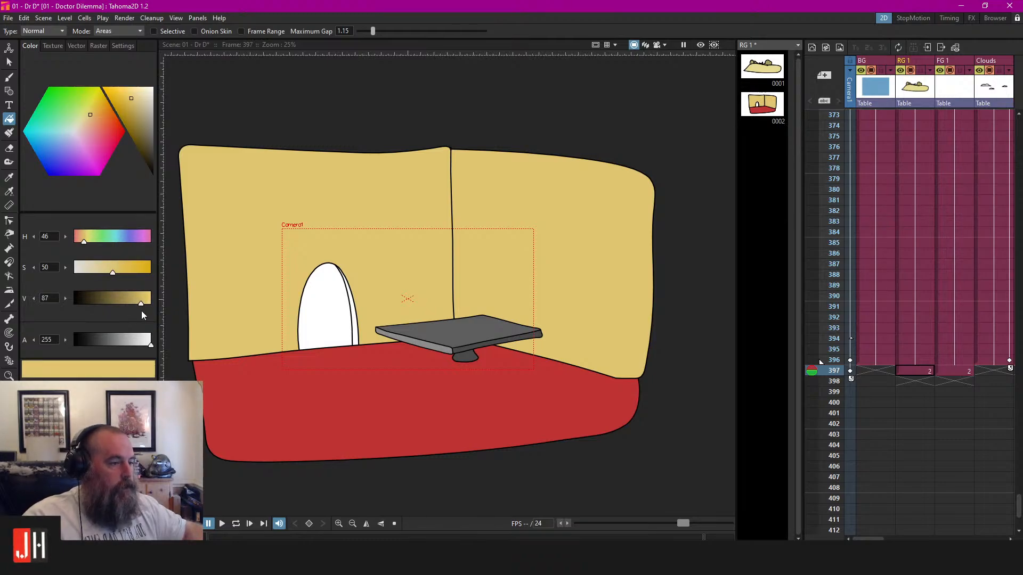
left_click_drag(142, 305, 128, 305)
left_click(539, 244)
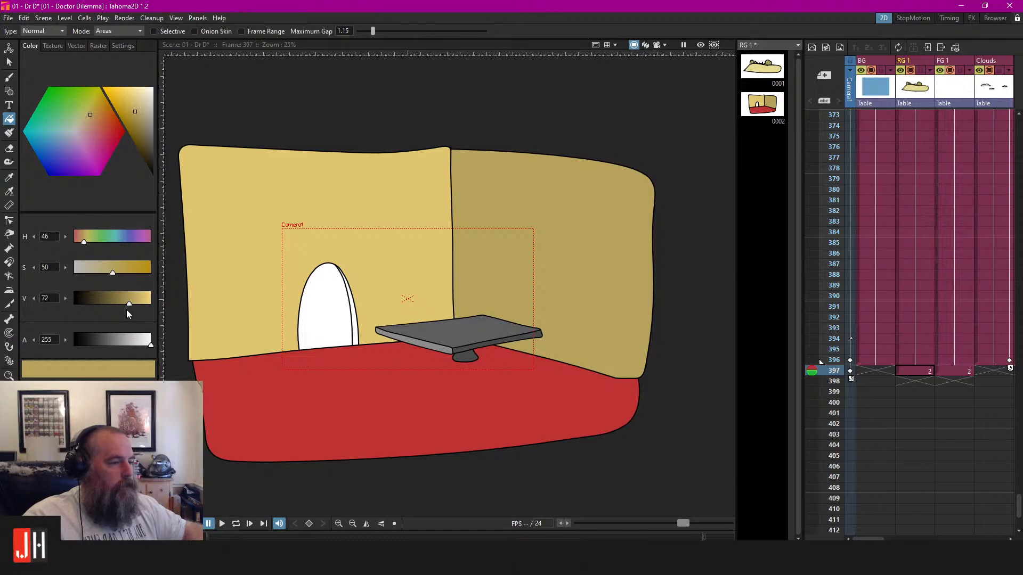
left_click_drag(131, 304, 131, 304)
scroll(365, 335, "up", 2)
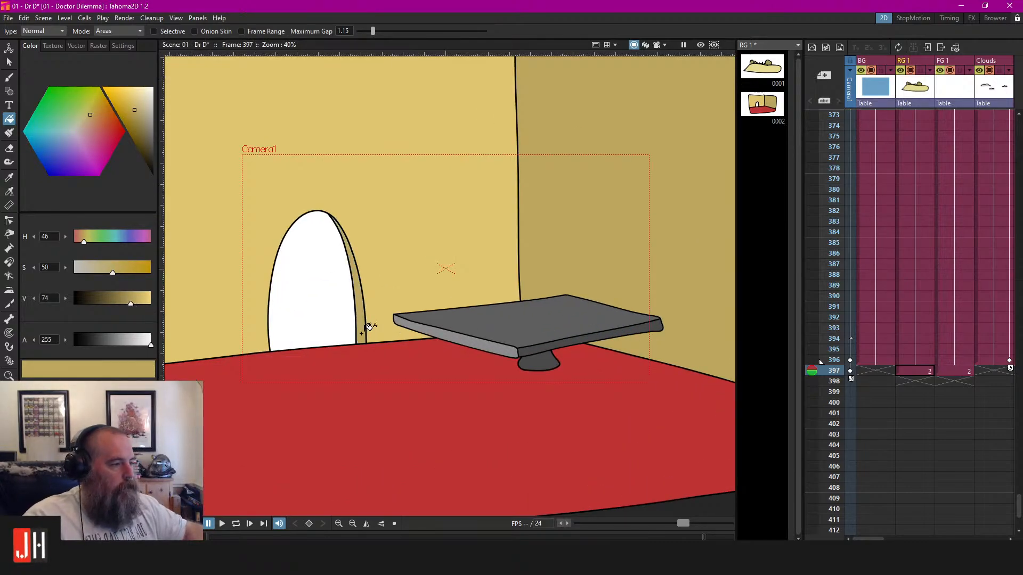
scroll(394, 356, "down", 3)
scroll(398, 360, "up", 2)
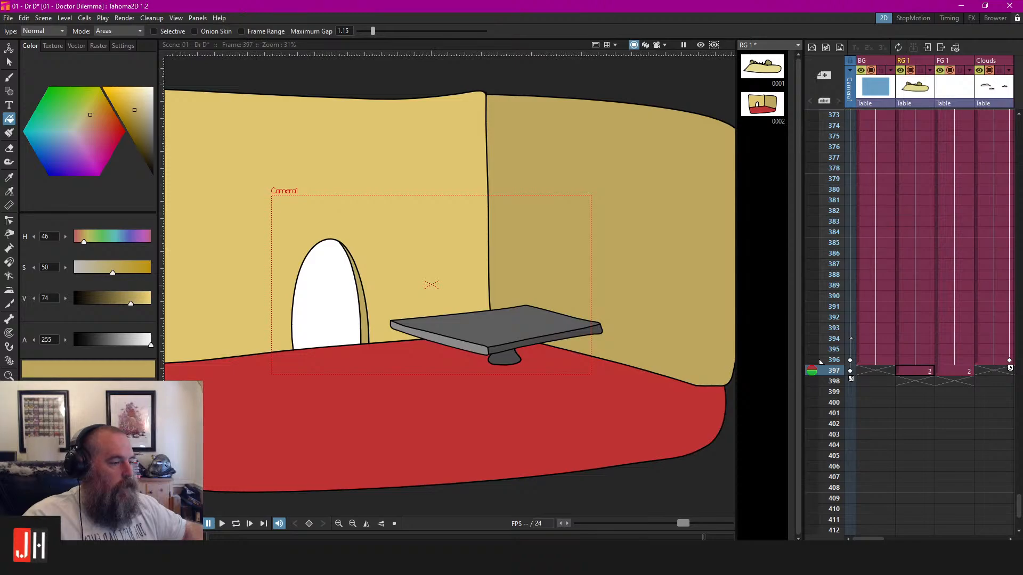
Fill the doorway opening with a very dark brown (H 46, S 100, V 17)
left_click_drag(142, 151, 129, 160)
left_click(333, 265)
scroll(373, 325, "down", 2)
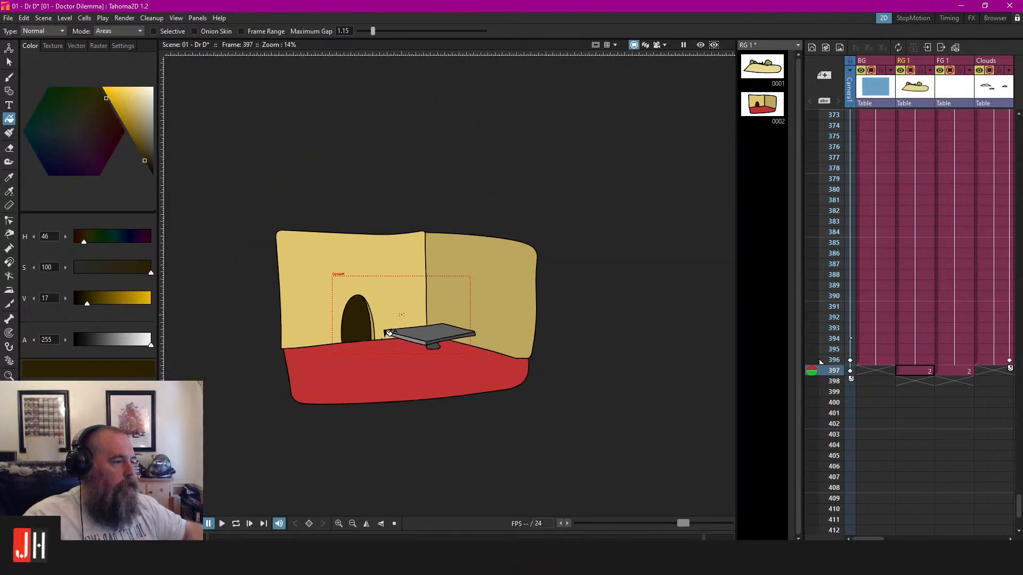
scroll(386, 328, "up", 3)
scroll(399, 333, "down", 4)
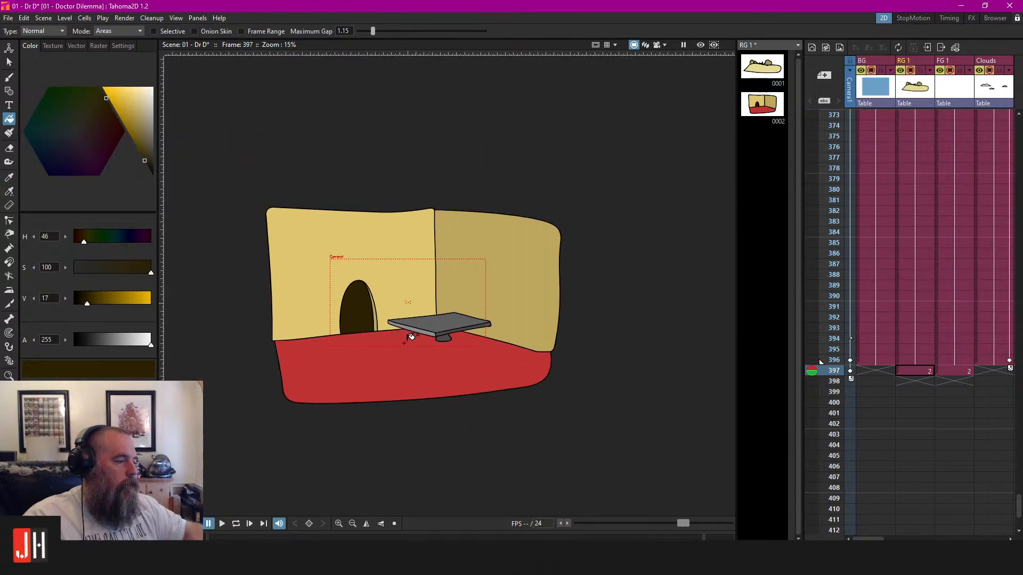
scroll(410, 335, "up", 1)
Recolour the red floor to light grey (S 0, V 68)
left_click(106, 447)
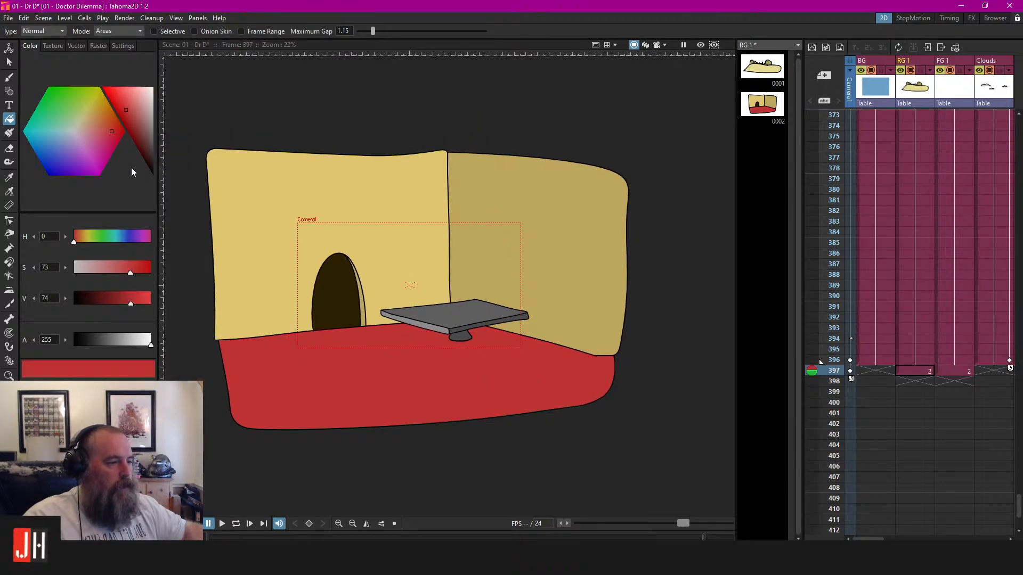
left_click_drag(154, 149, 153, 115)
scroll(429, 291, "down", 3)
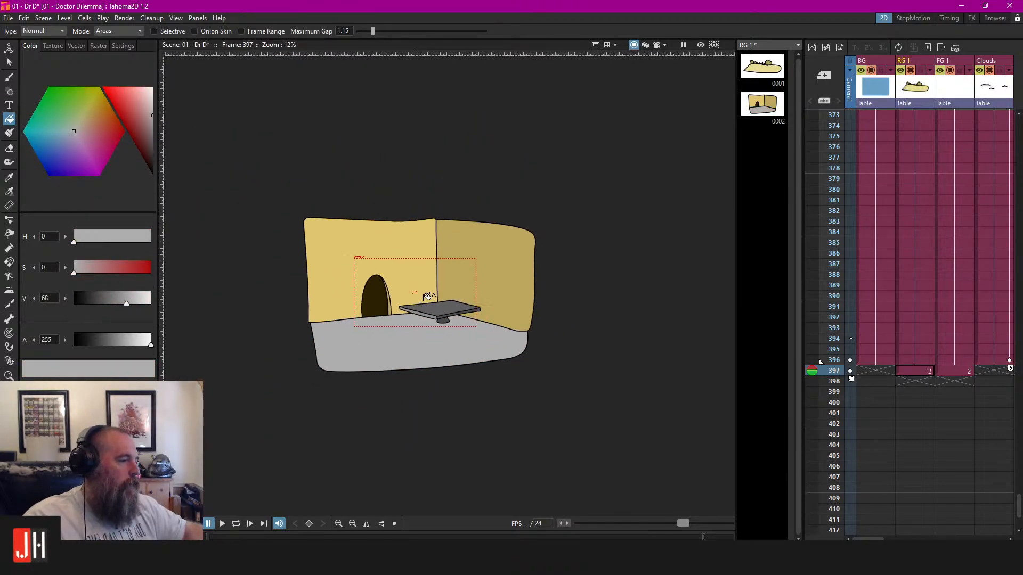
scroll(431, 290, "up", 2)
Switch the viewer to camera view and save the scene
left_click(657, 45)
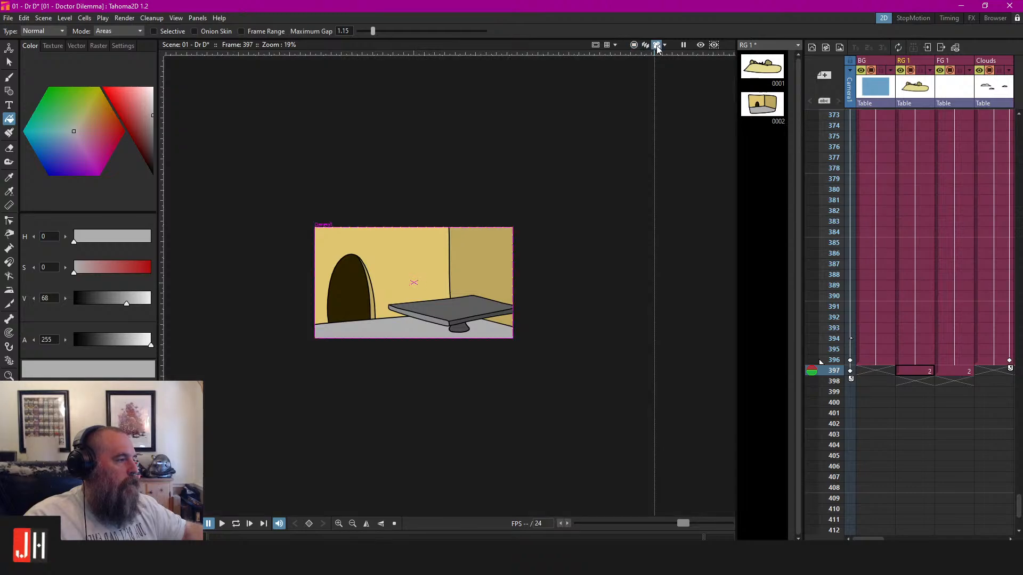
scroll(450, 288, "up", 4)
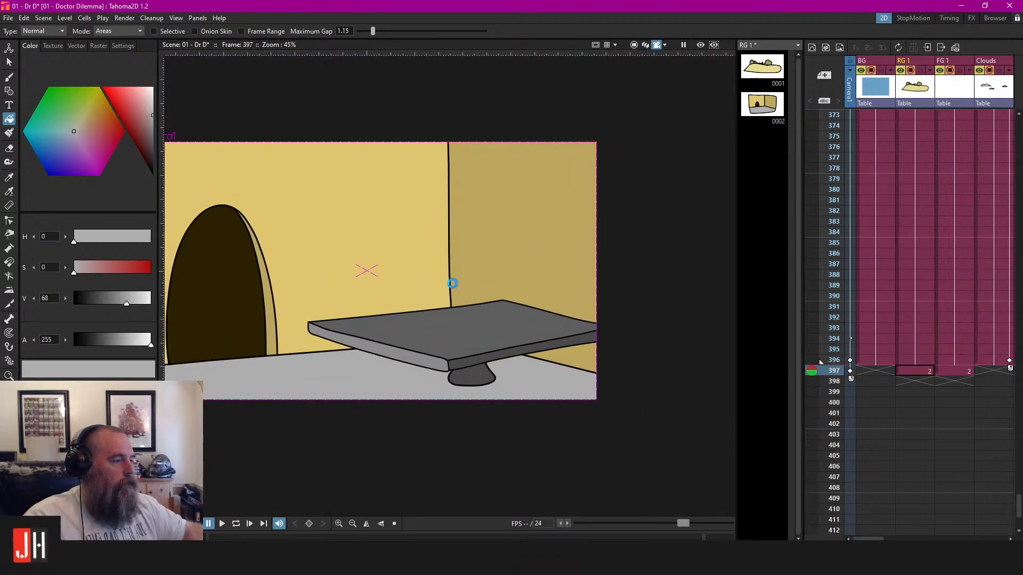
key("ctrl+s")
scroll(447, 278, "down", 3)
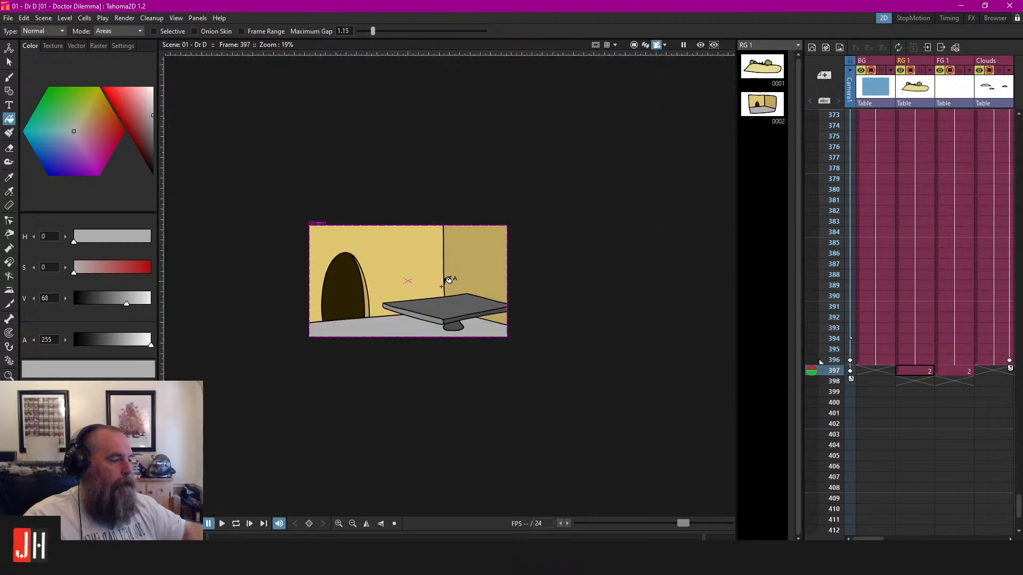
scroll(437, 284, "up", 2)
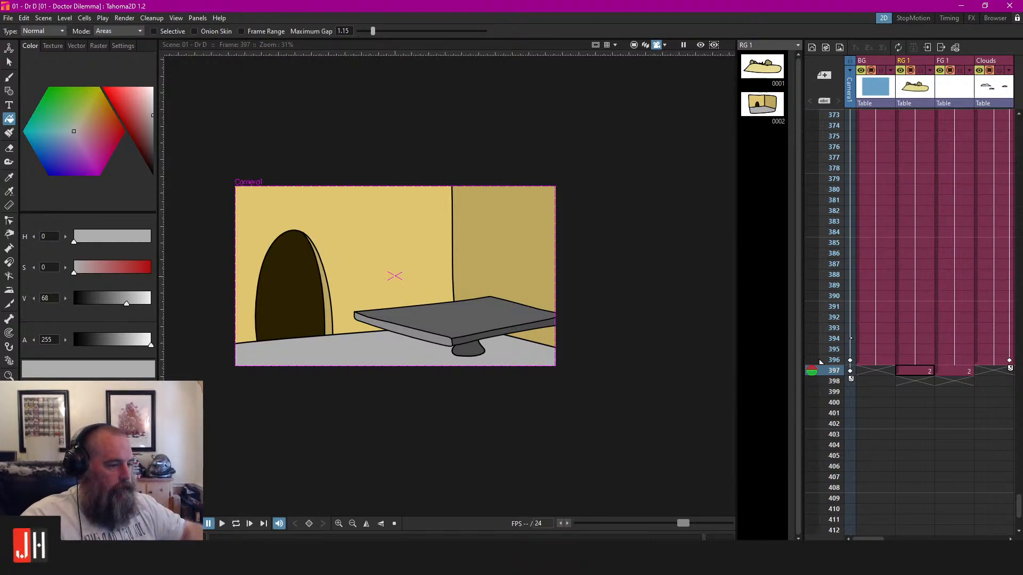
Select the black style and compare the coloured room with the previous shot at frame 396
left_click(67, 432)
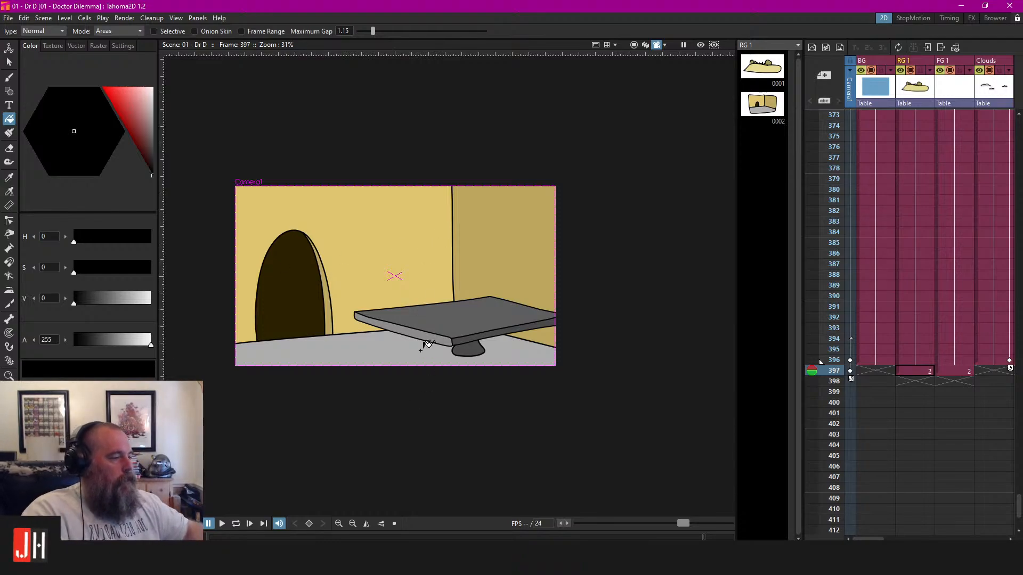
scroll(423, 346, "up", 3)
scroll(418, 312, "down", 2)
scroll(379, 351, "up", 1)
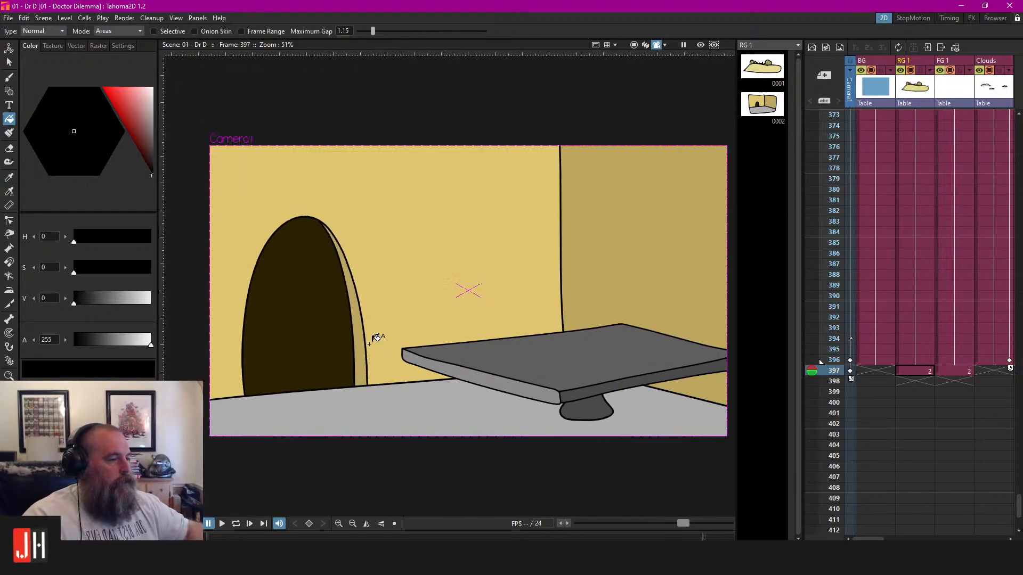
scroll(381, 354, "down", 1)
scroll(381, 354, "down", 1)
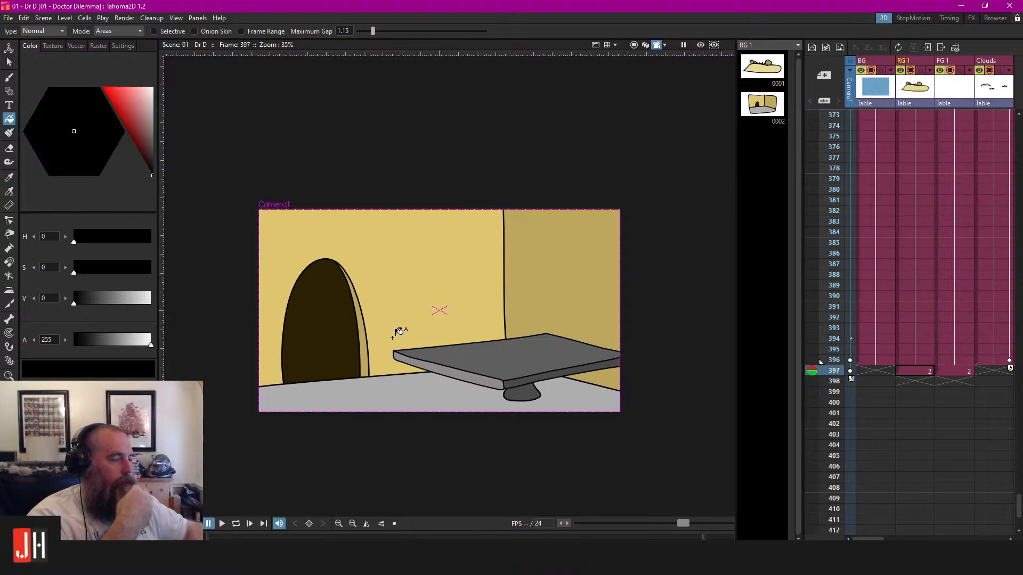
scroll(395, 336, "down", 2)
scroll(480, 343, "up", 3)
left_click(921, 363)
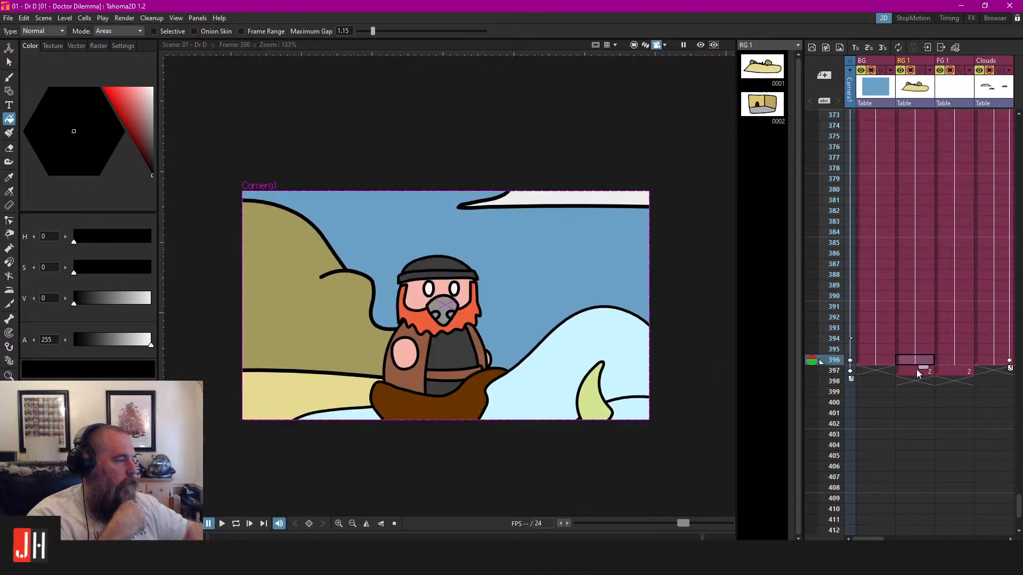
Return to frame 397 and show the Char 2 column's figure in the room
left_click(916, 372)
scroll(400, 338, "up", 2)
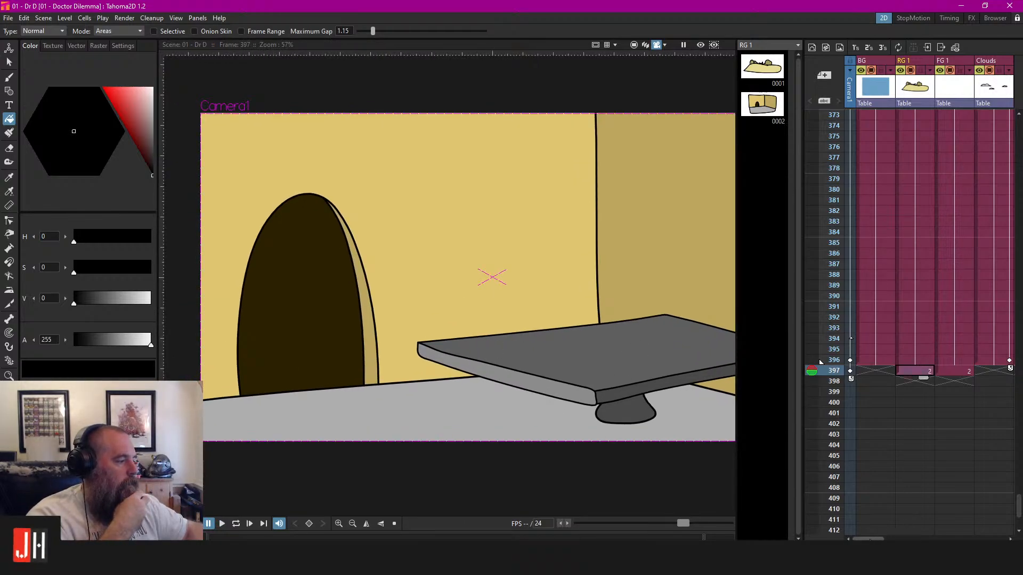
left_click_drag(868, 539, 983, 530)
left_click(949, 373)
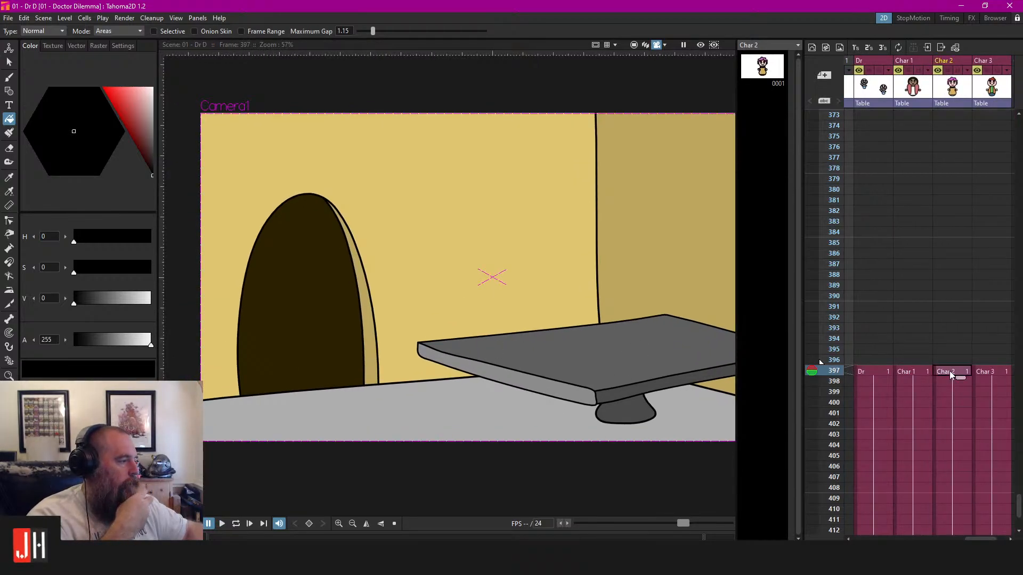
left_click(948, 71)
left_click_drag(589, 256, 515, 278)
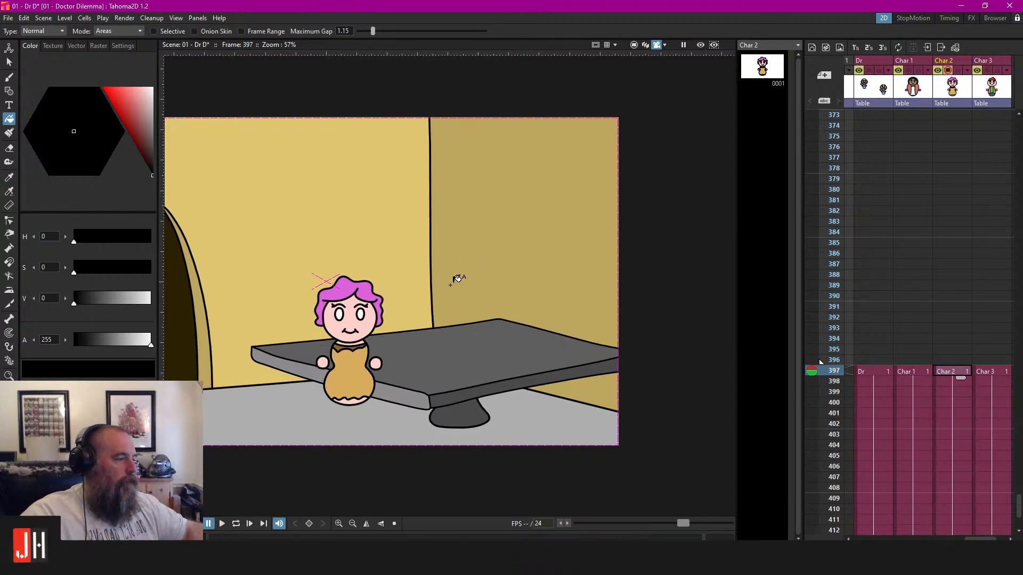
scroll(456, 276, "up", 2)
scroll(397, 283, "down", 6)
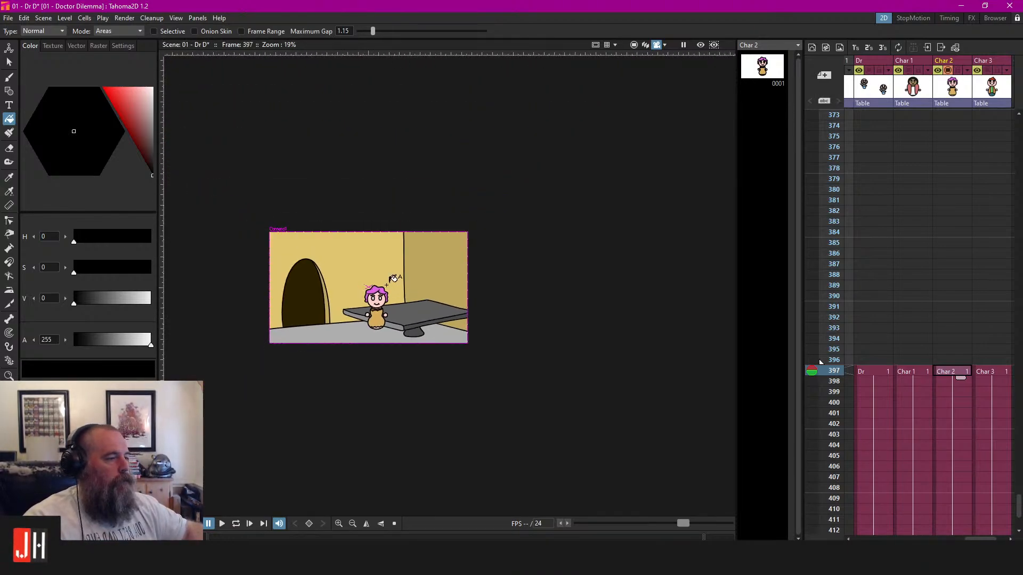
scroll(397, 283, "up", 2)
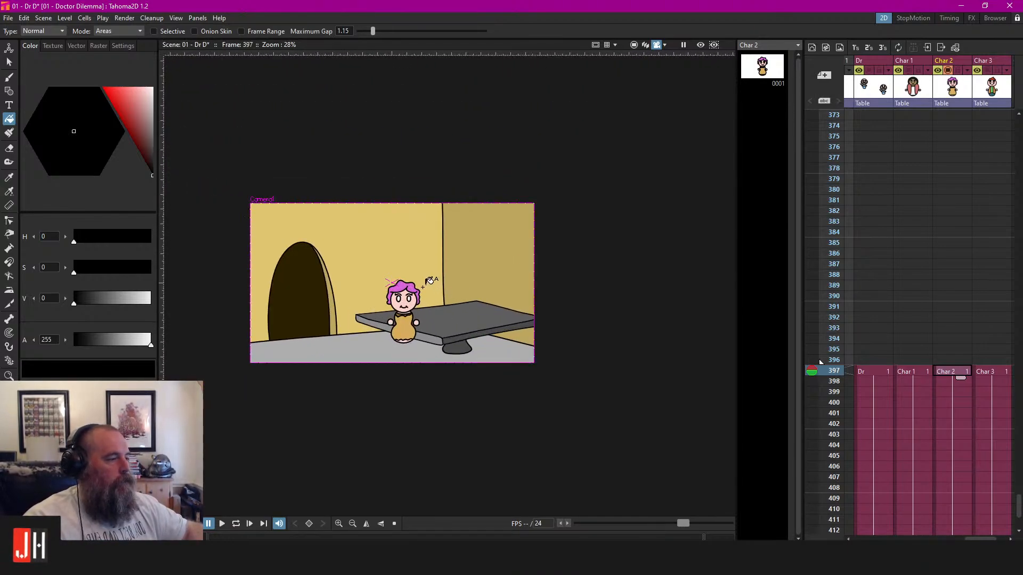
Switch the viewer out of camera view, place a copy of the purple-haired Char 2 figure outside the left wall, and save the scene
left_click(634, 44)
scroll(523, 204, "down", 3)
scroll(523, 204, "up", 1)
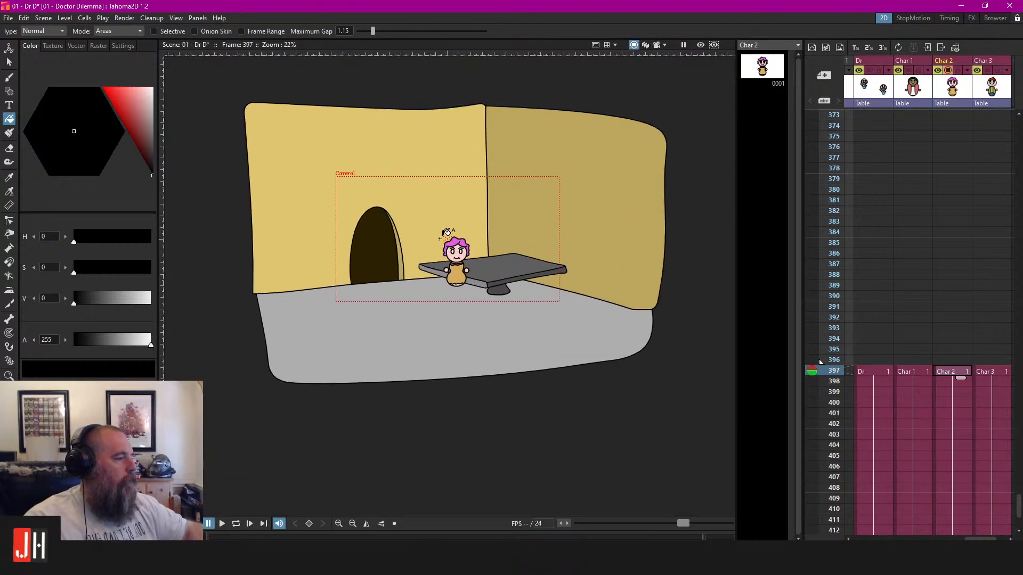
key("s")
left_click(456, 250)
key("ctrl+v")
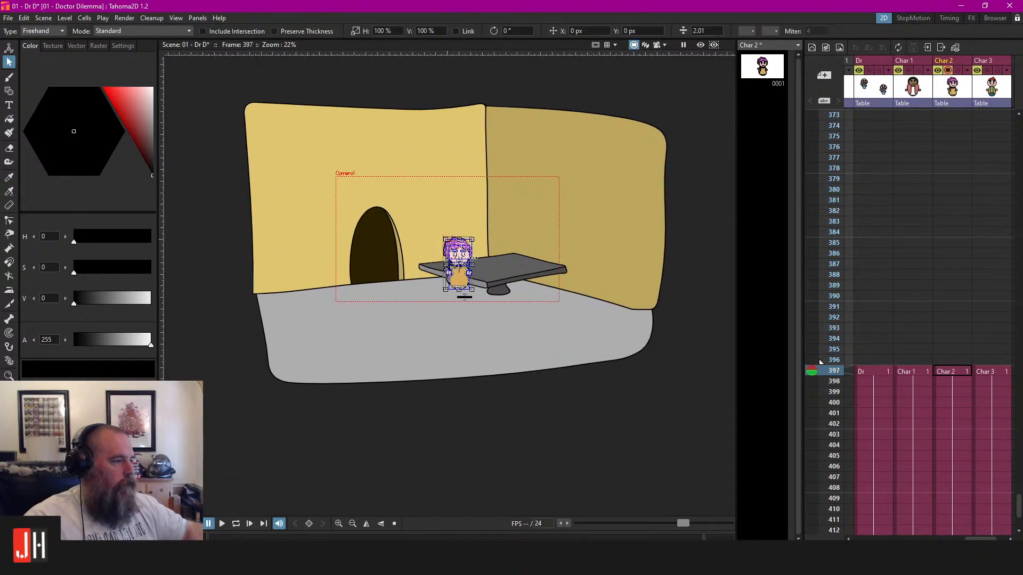
left_click_drag(457, 261, 221, 169)
left_click(230, 107)
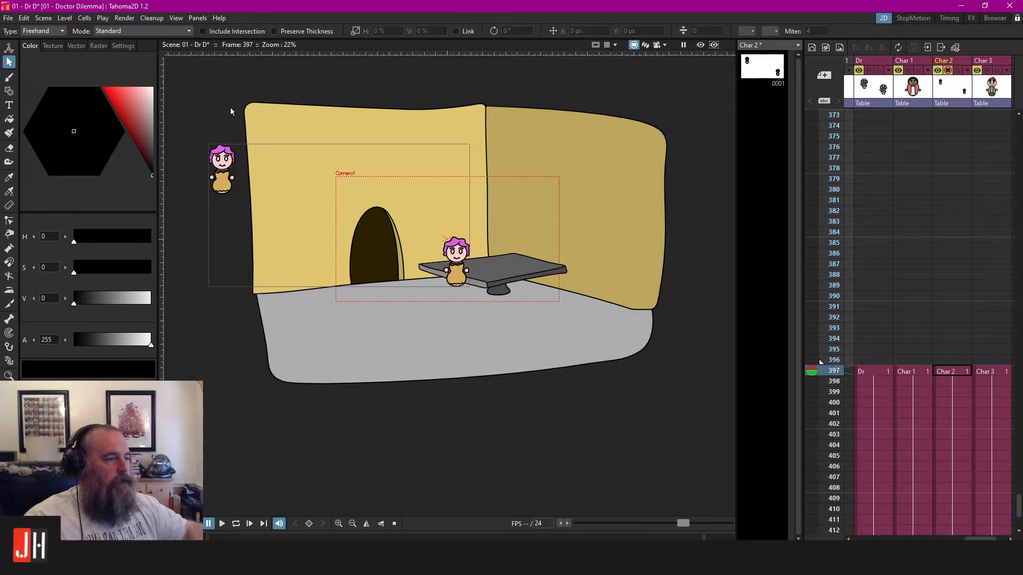
key("ctrl+s")
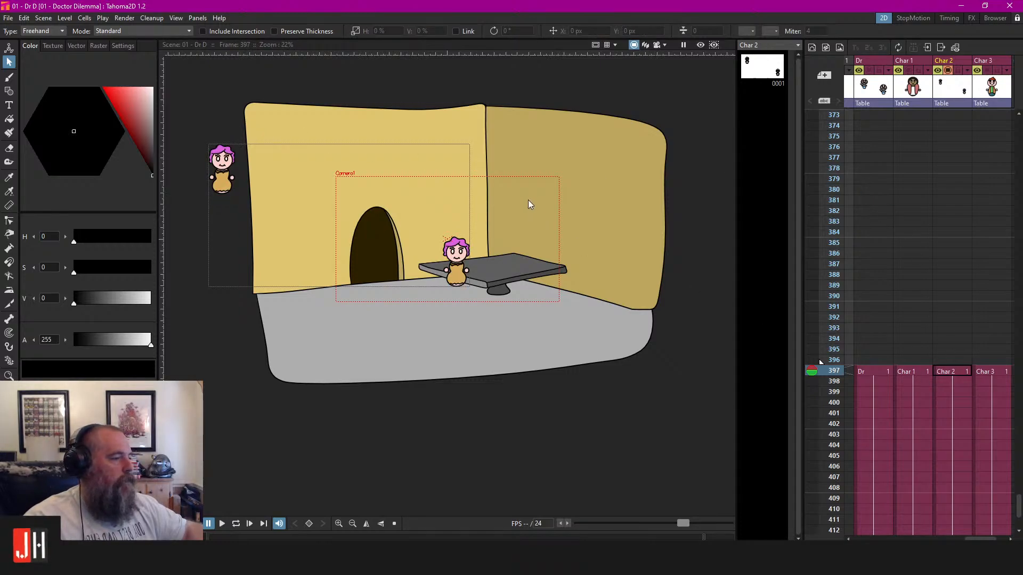
Show the Char 1 and Char 3 columns and place a copy of each figure below the purple-haired copy outside the room
left_click(908, 371)
left_click(908, 70)
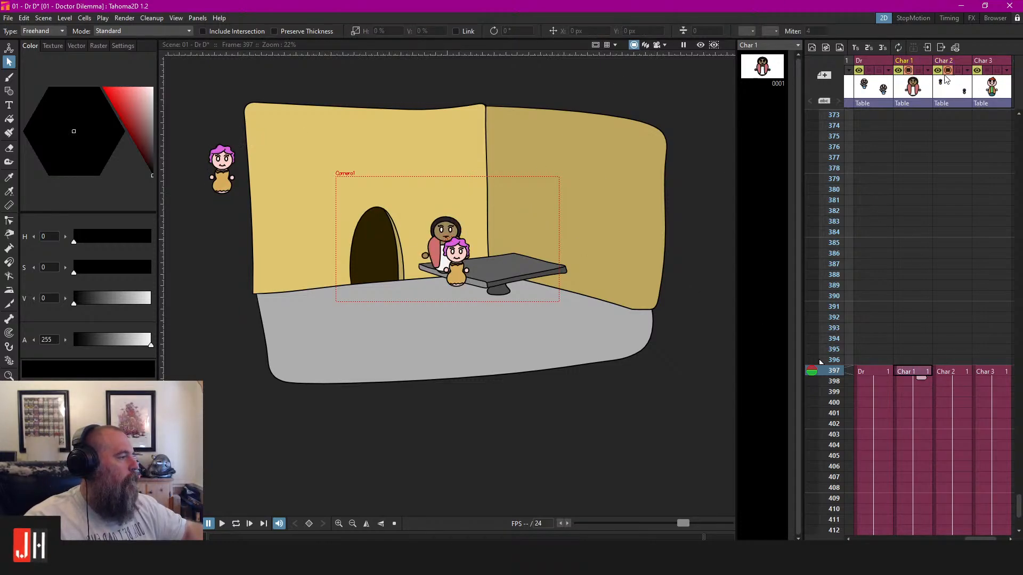
left_click(987, 70)
left_click(525, 237)
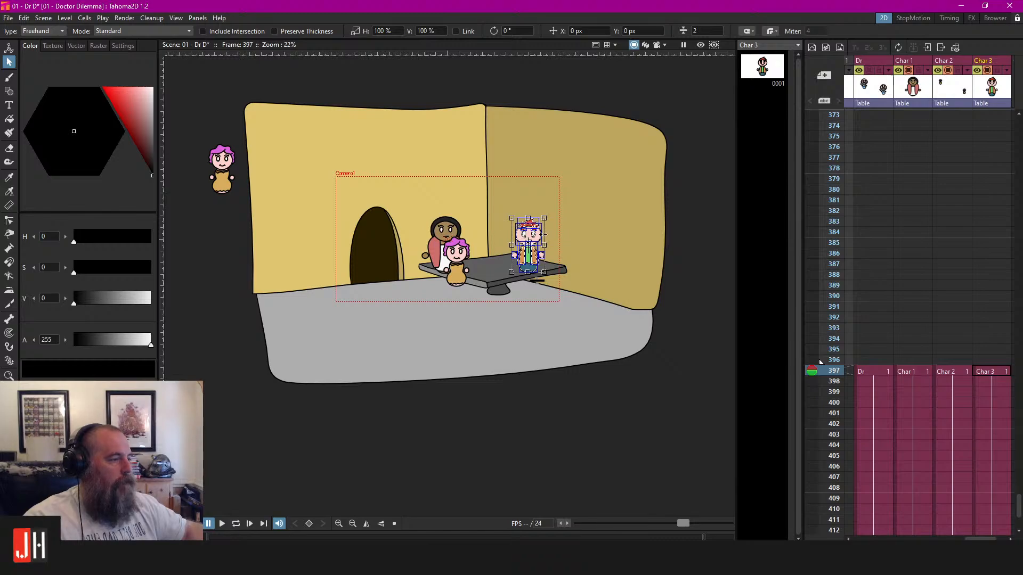
mouse_move(544, 238)
left_mouse_down()
mouse_move(551, 246)
mouse_move(238, 233)
left_mouse_up()
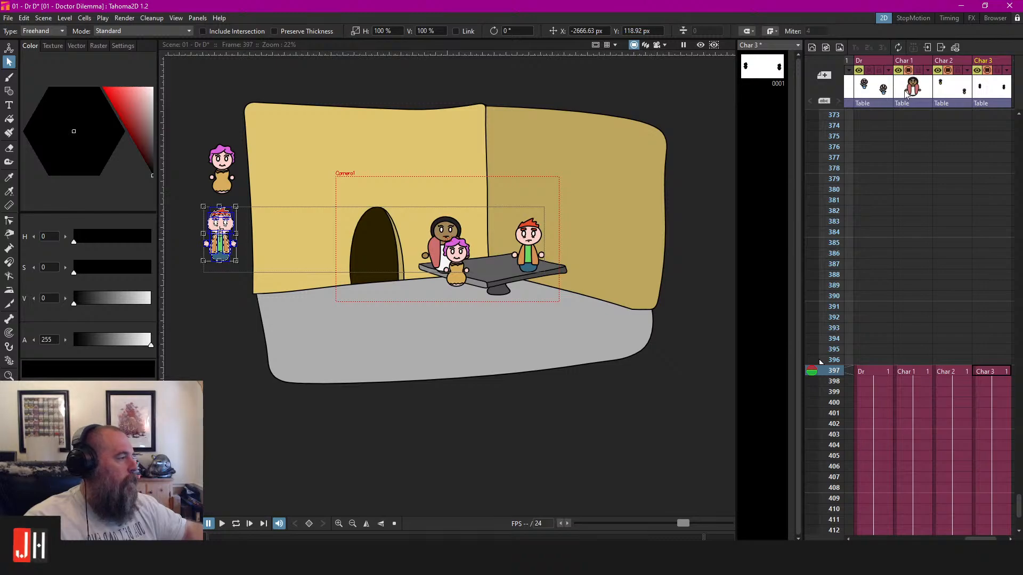
left_click(908, 373)
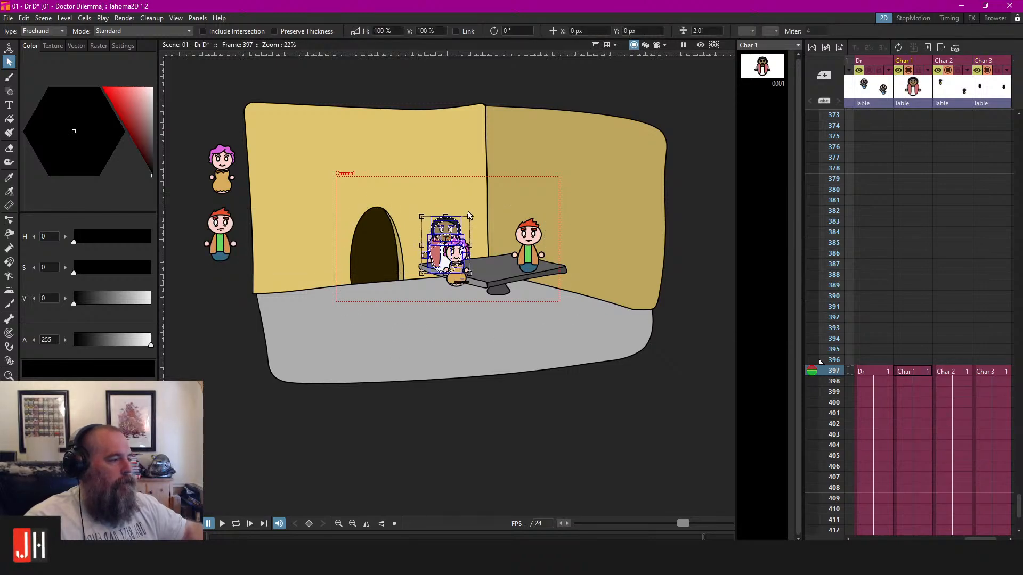
left_click_drag(457, 226, 243, 299)
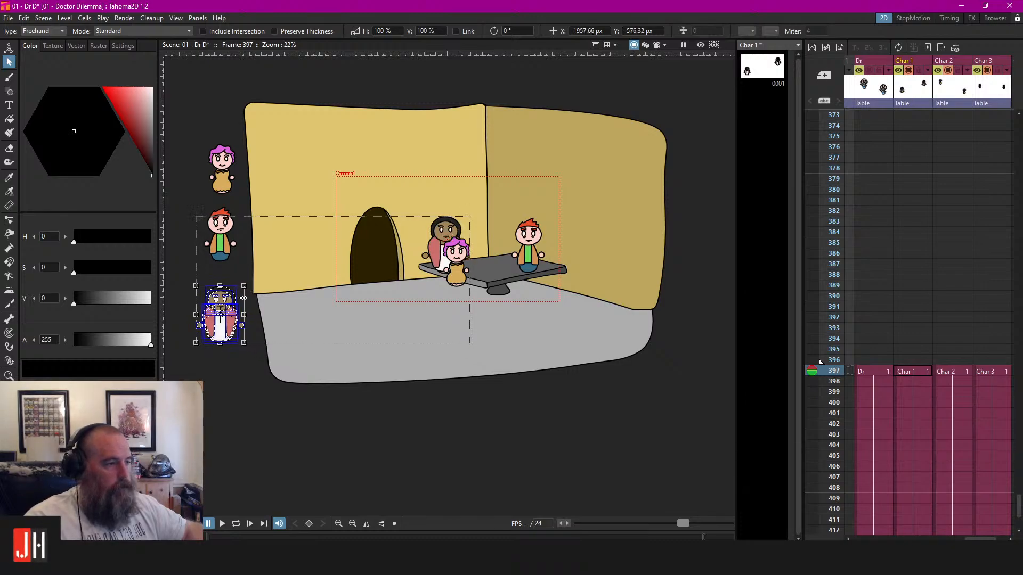
Hide the Char 1, Char 3 and Char 2 columns and show the Dr column
left_click(909, 70)
left_click(988, 71)
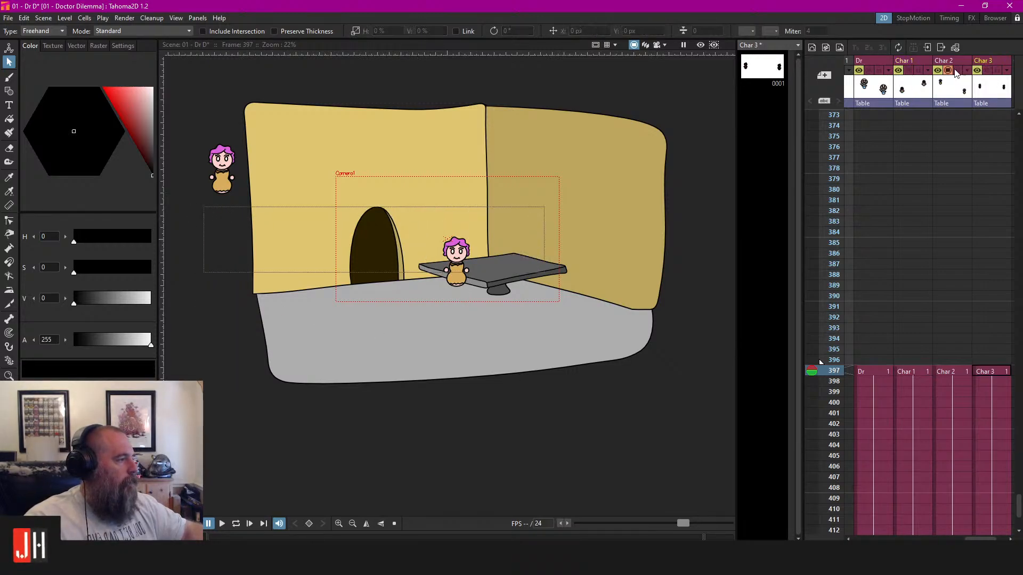
left_click(949, 71)
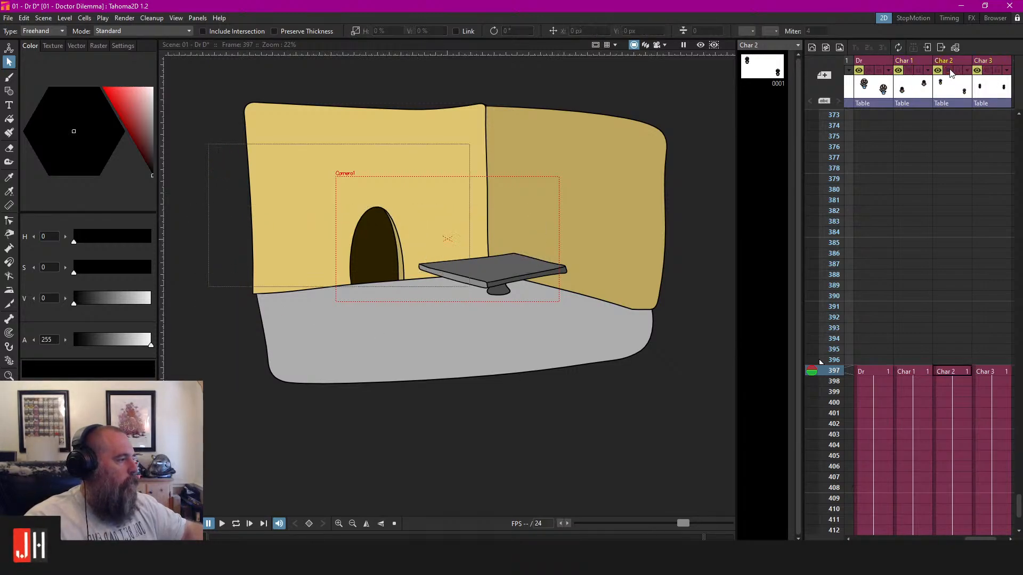
left_click(870, 71)
scroll(317, 229, "up", 2)
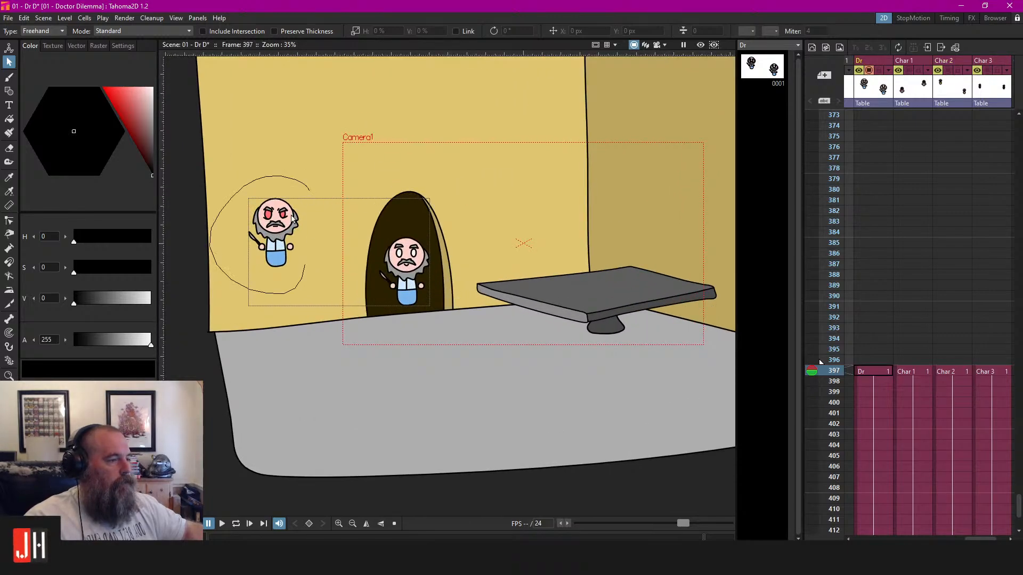
Move the red-eyed doctor farther left, place a copy of the white-eyed doctor above him, and save the scene
left_click_drag(294, 207, 264, 196)
left_click(410, 251)
left_click_drag(451, 230, 268, 123)
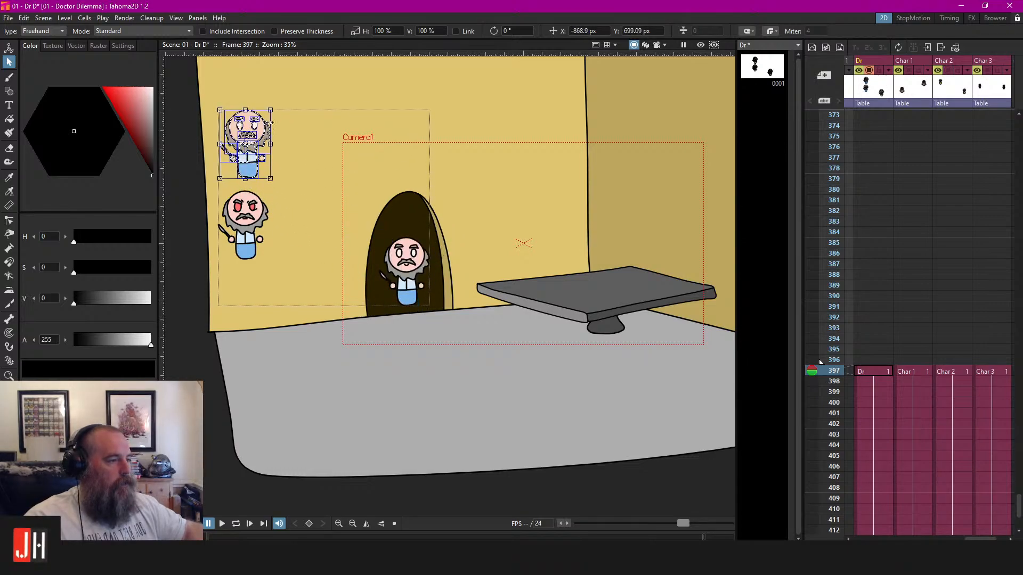
left_click(339, 99)
key("ctrl+s")
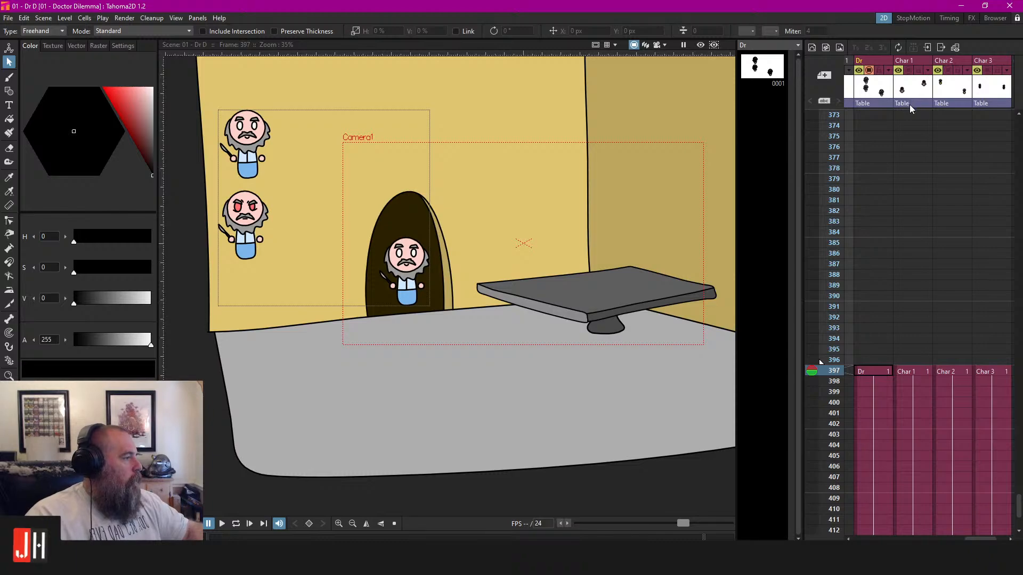
Hide the Dr column and show the Char 2 column again
left_click(869, 71)
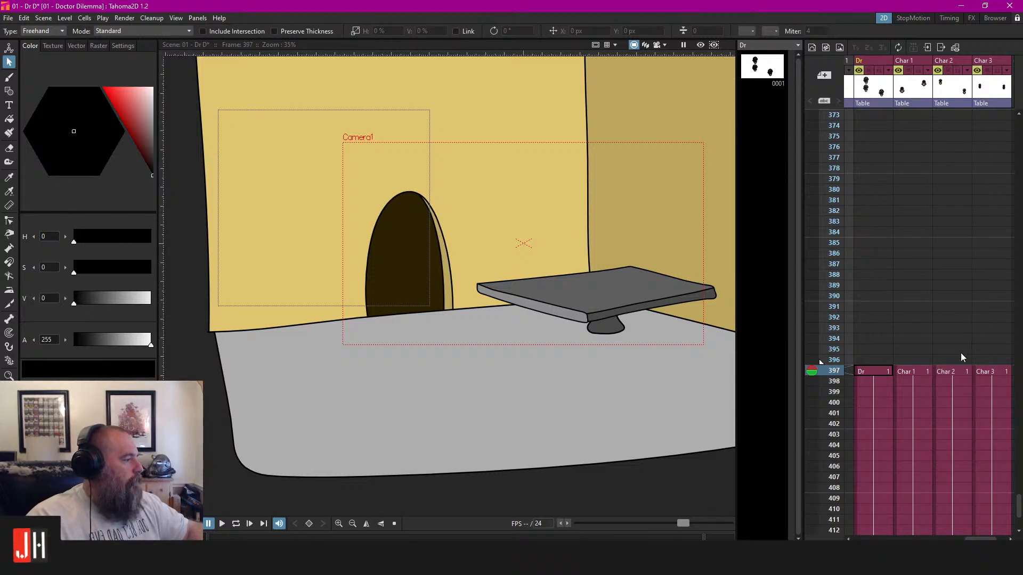
left_click(947, 71)
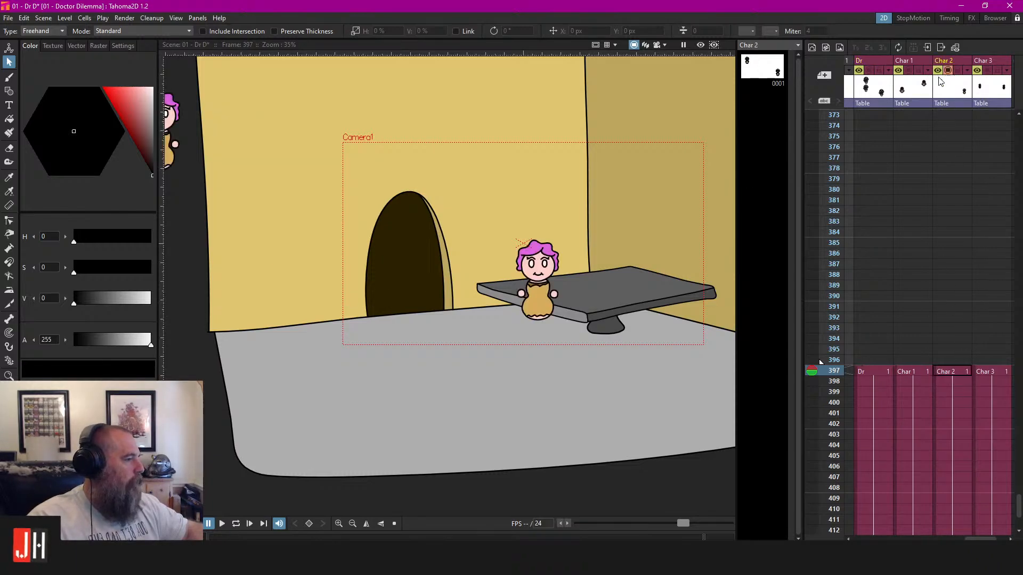
scroll(513, 238, "down", 4)
left_click_drag(463, 225, 424, 220)
scroll(478, 238, "up", 11)
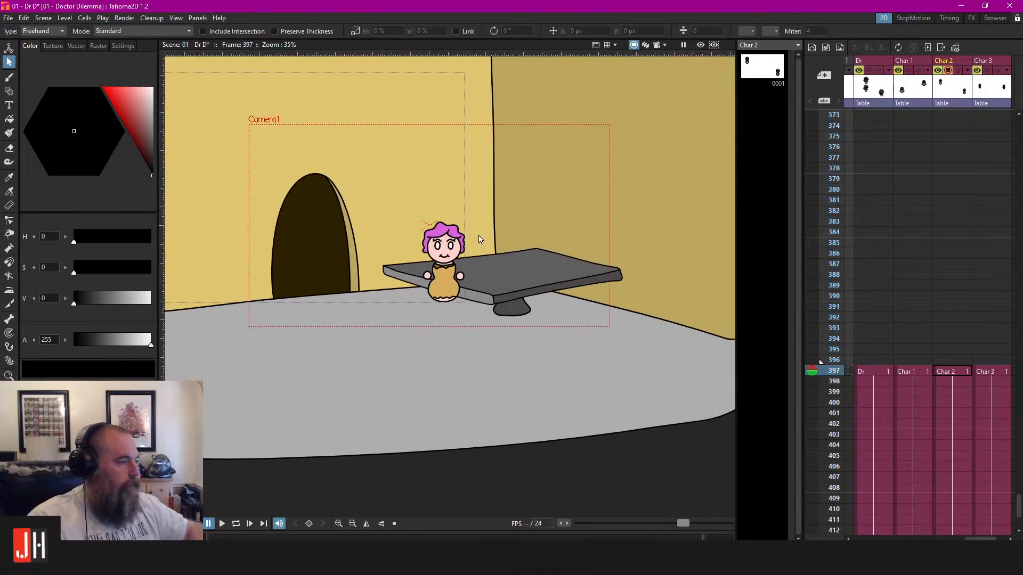
mouse_move(498, 241)
left_mouse_down()
mouse_move(454, 221)
mouse_move(504, 247)
left_mouse_up()
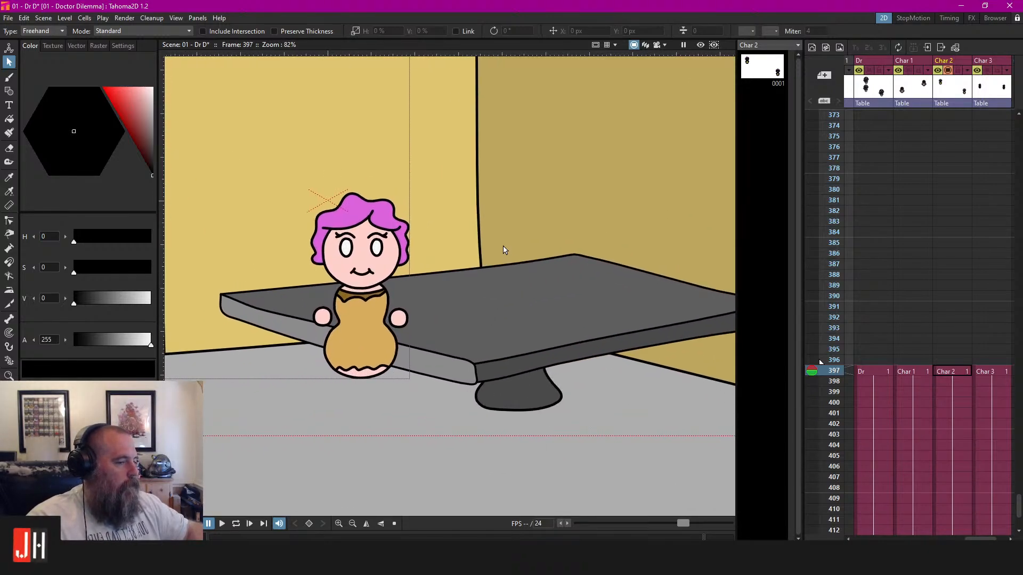
Lay the purple-haired woman on the table, rotated about -79° and scaled to about 123%
left_click_drag(486, 193, 483, 123)
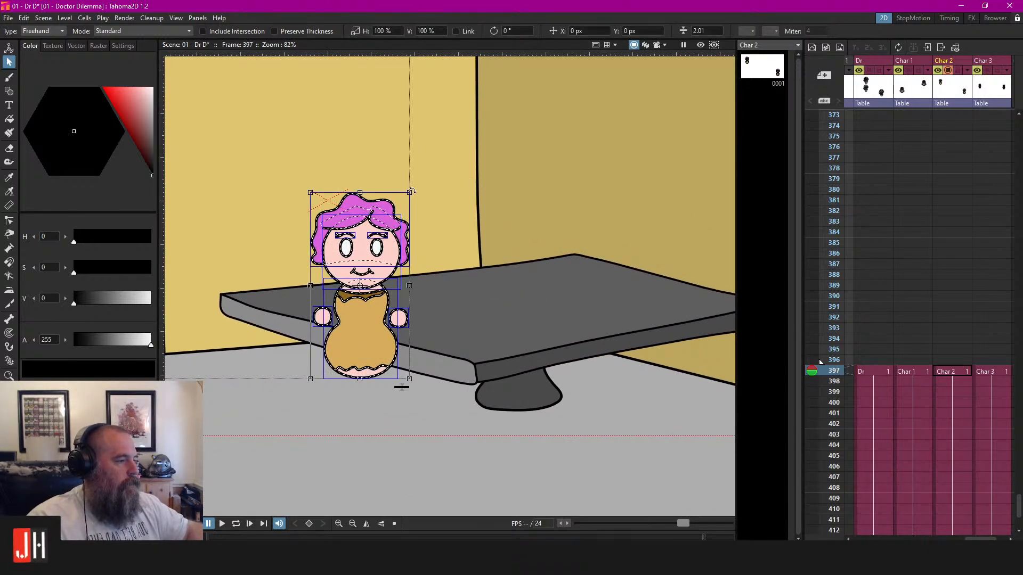
mouse_move(411, 190)
left_mouse_down()
mouse_move(558, 275)
mouse_move(562, 368)
left_mouse_up()
left_click_drag(422, 274, 573, 265)
left_click_drag(602, 220, 645, 192)
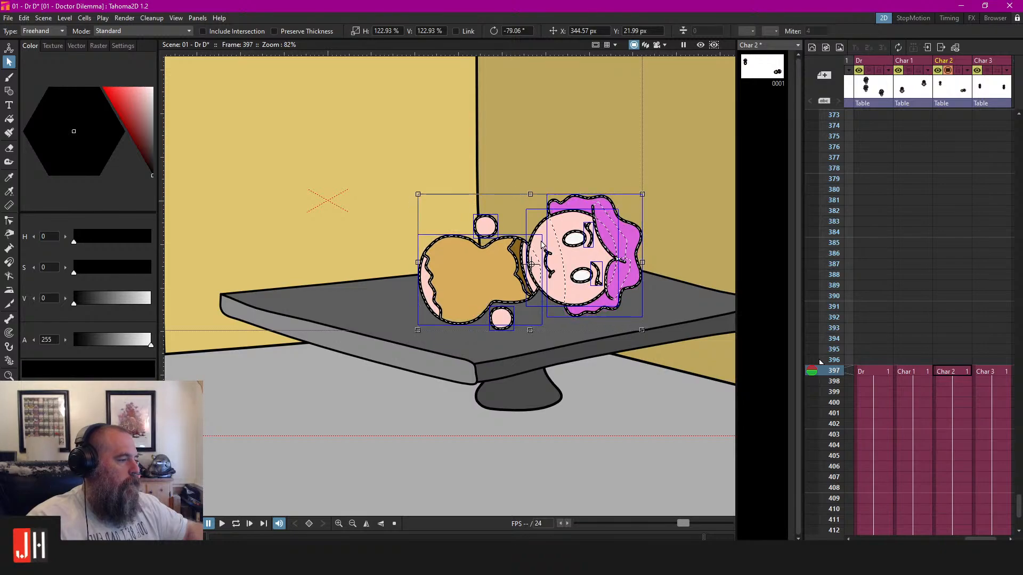
left_click_drag(530, 243, 513, 246)
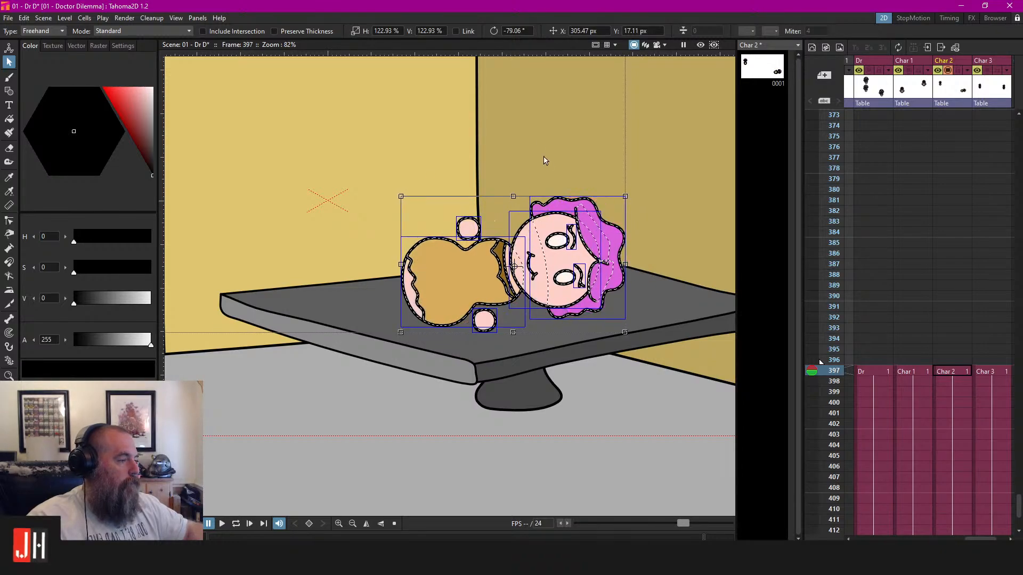
Remove the lying woman's upper hand and move her lower hand against the dress, about 33 px in X and 26 px in Y
left_click(526, 152)
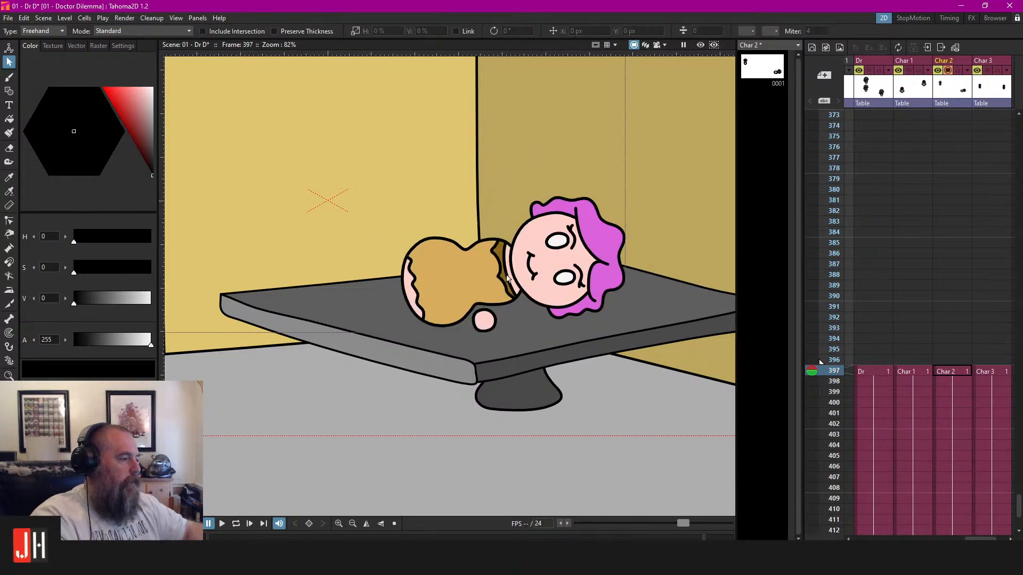
scroll(490, 322, "up", 3)
mouse_move(493, 309)
left_mouse_down()
mouse_move(482, 314)
mouse_move(491, 269)
mouse_move(492, 287)
left_mouse_up()
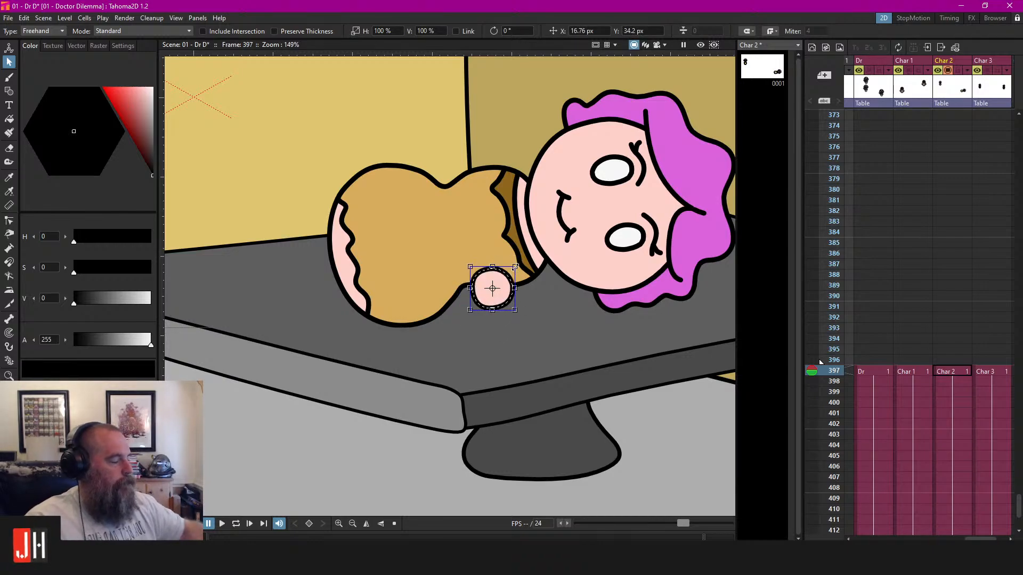
scroll(484, 315, "down", 3)
scroll(484, 313, "up", 1)
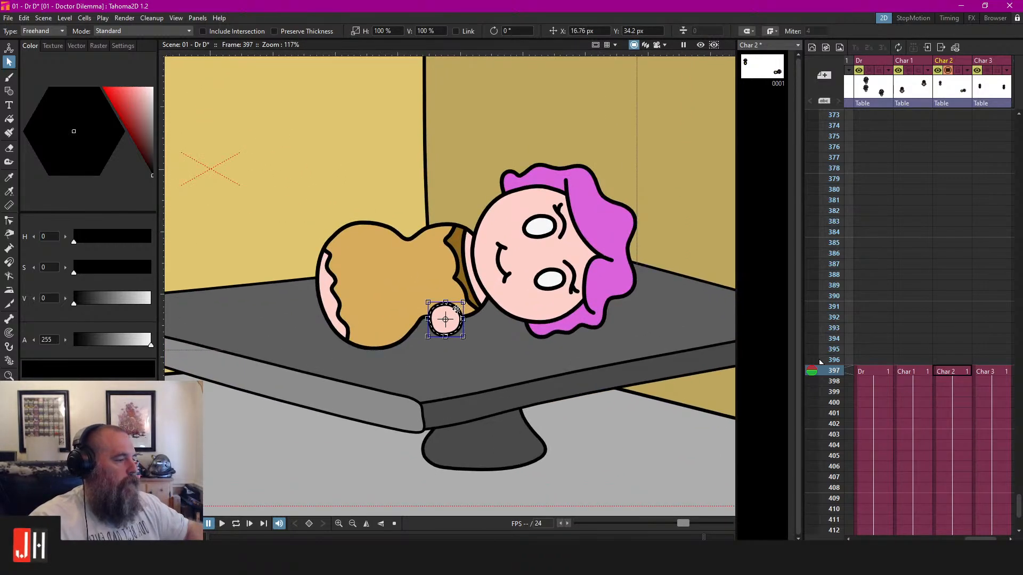
left_click_drag(456, 309, 467, 314)
scroll(507, 320, "down", 4)
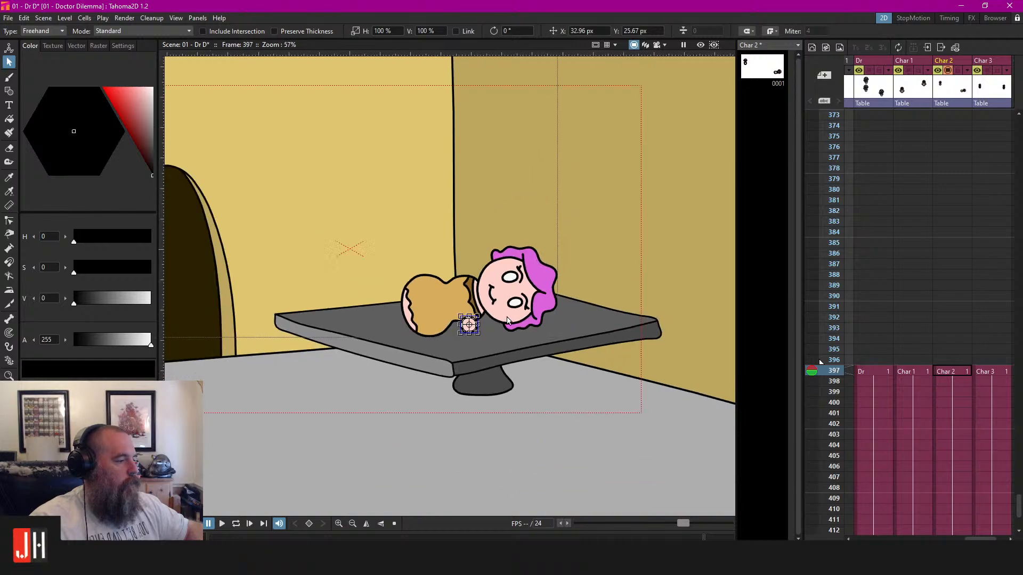
Select the inner fringe strokes of the lying woman's purple hair
mouse_move(614, 260)
left_mouse_down()
mouse_move(621, 253)
mouse_move(458, 384)
mouse_move(612, 299)
left_mouse_up()
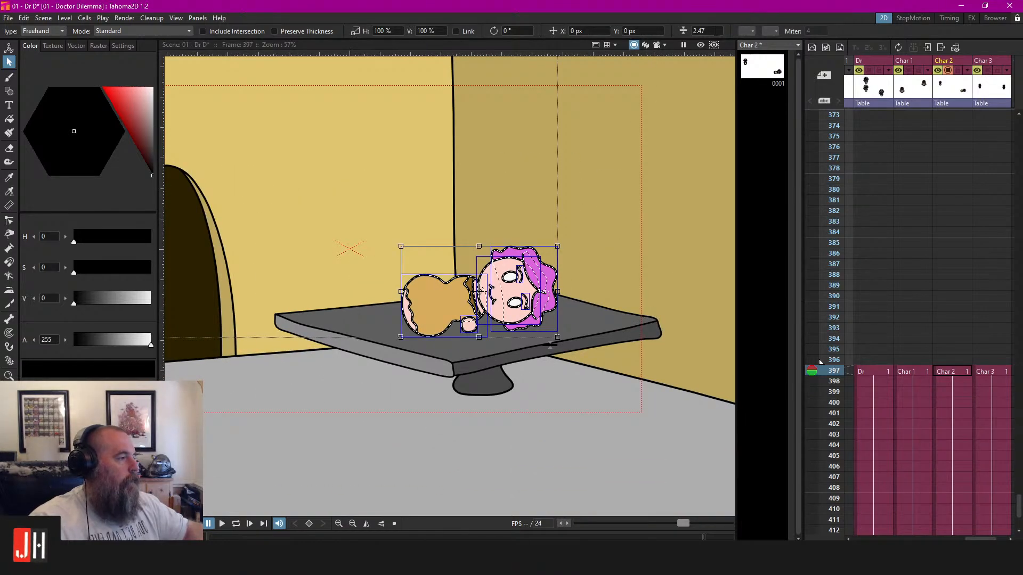
left_click(646, 165)
scroll(494, 290, "up", 4)
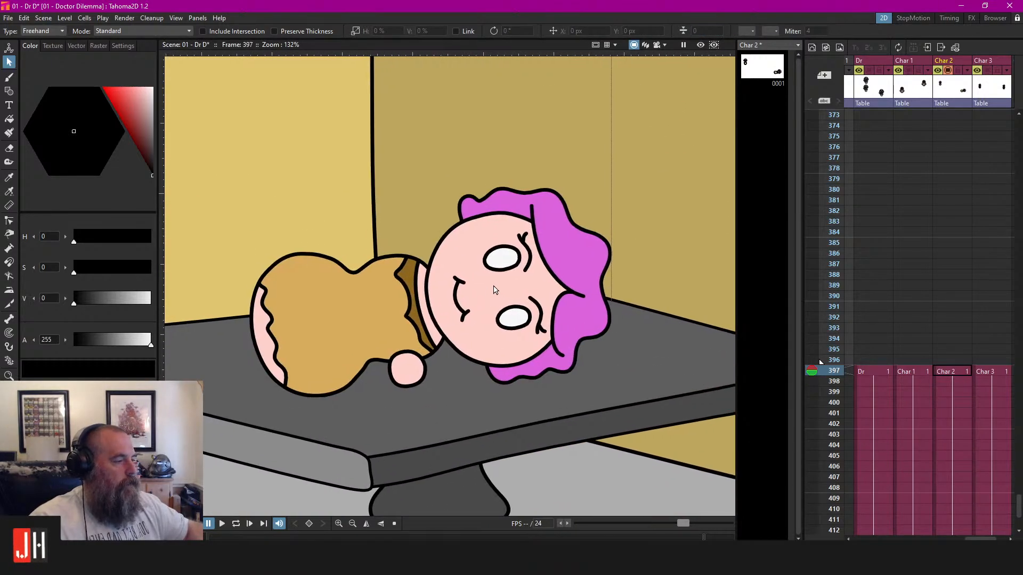
left_click_drag(493, 286, 498, 286)
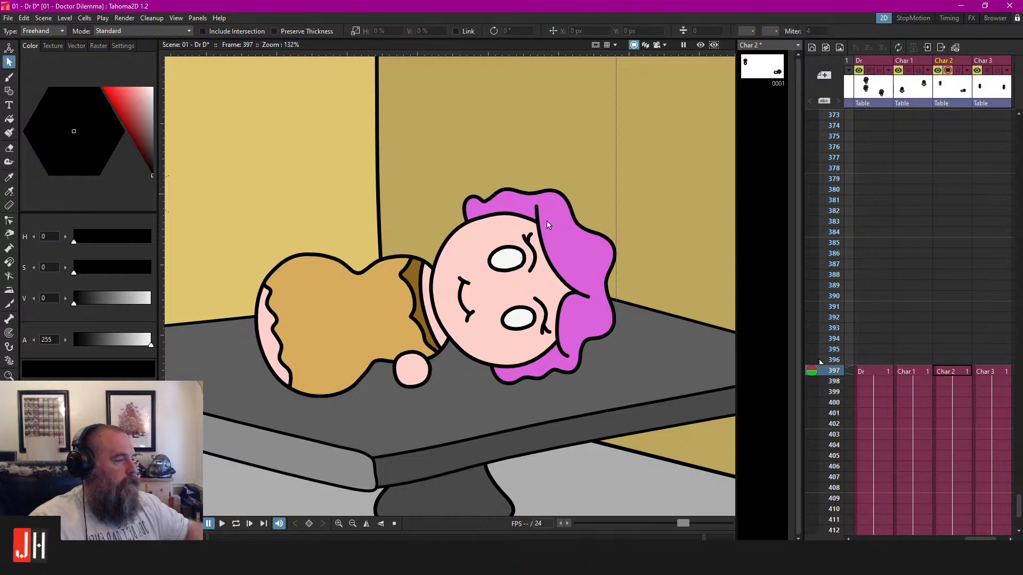
left_click_drag(587, 172, 546, 174)
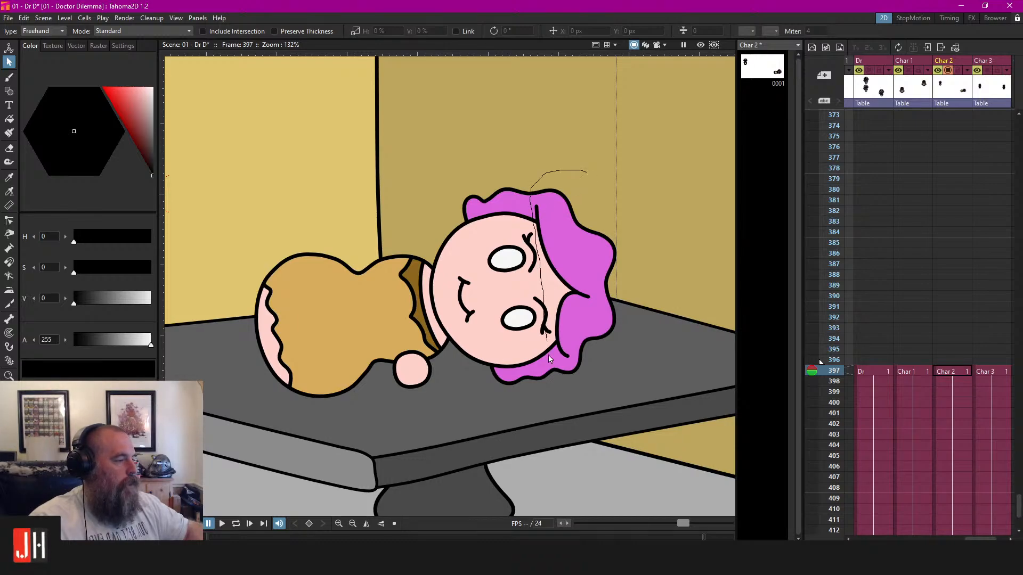
mouse_move(551, 359)
left_mouse_down()
mouse_move(656, 319)
mouse_move(586, 160)
left_mouse_up()
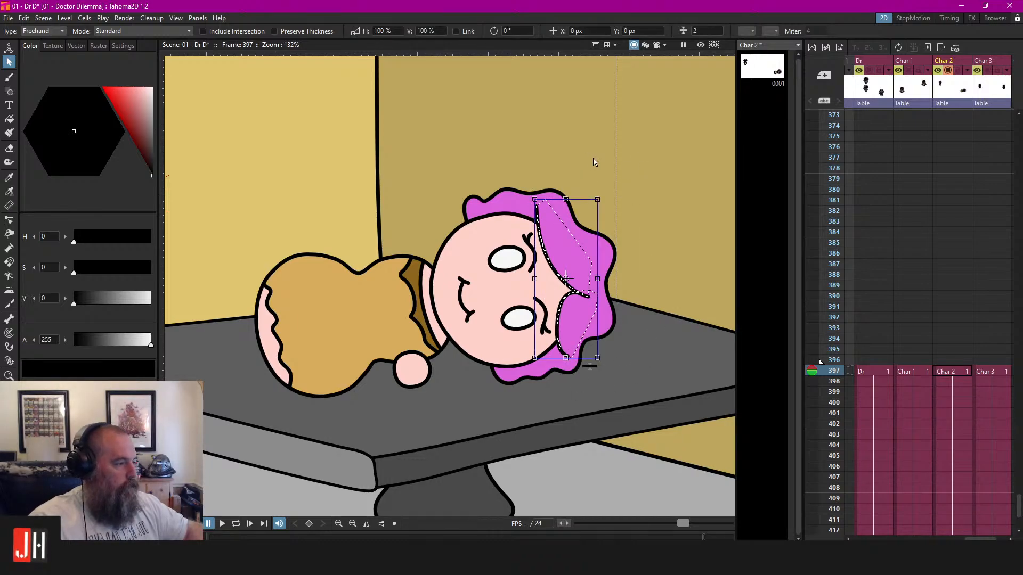
Move the front hair piece off the lying character's head onto the empty wall area, about 163 px right and 99 px up
left_click(601, 206)
left_click(554, 270)
left_click_drag(554, 270, 629, 234)
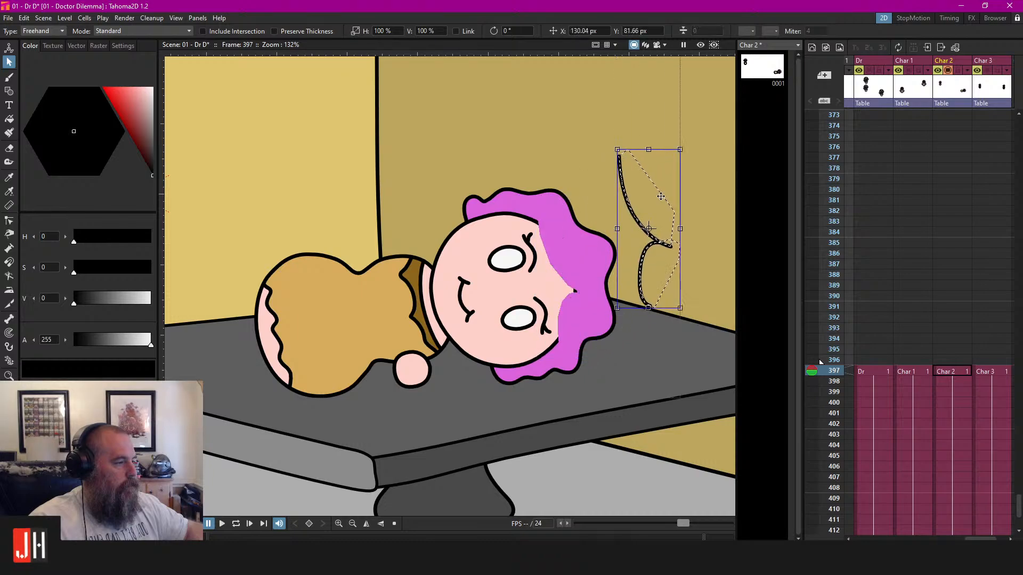
scroll(631, 229, "up", 1)
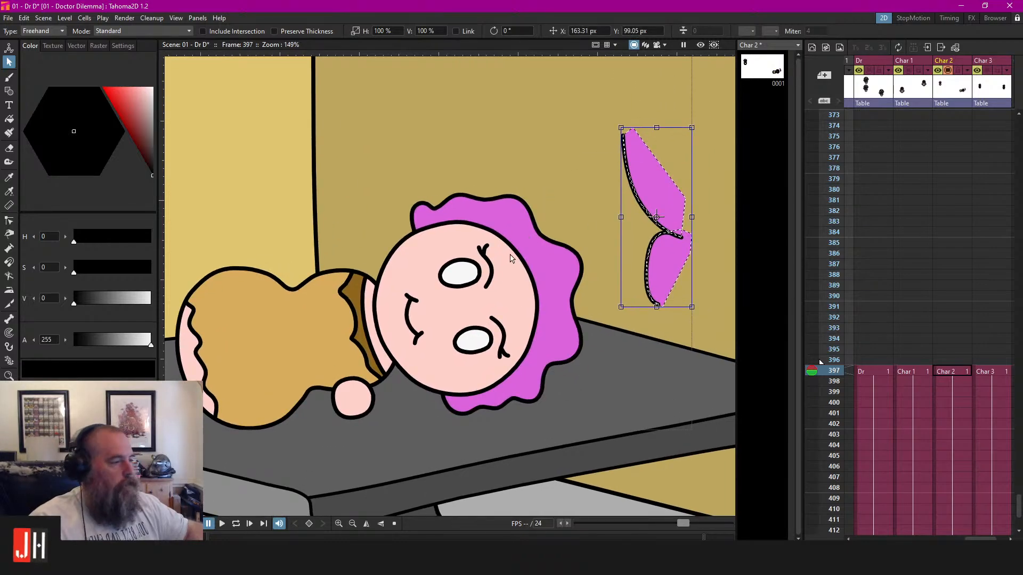
Shift the character's eyes, lashes and mouth together about 14 px left and 40 px up on the face
mouse_move(513, 182)
left_mouse_down()
mouse_move(368, 275)
mouse_move(485, 199)
left_mouse_up()
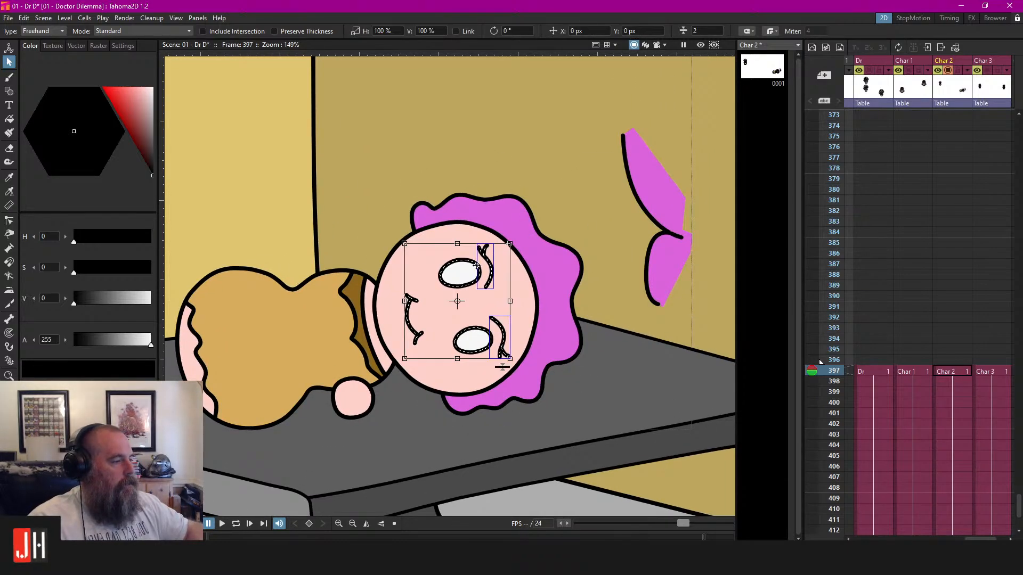
left_click_drag(476, 264, 465, 233)
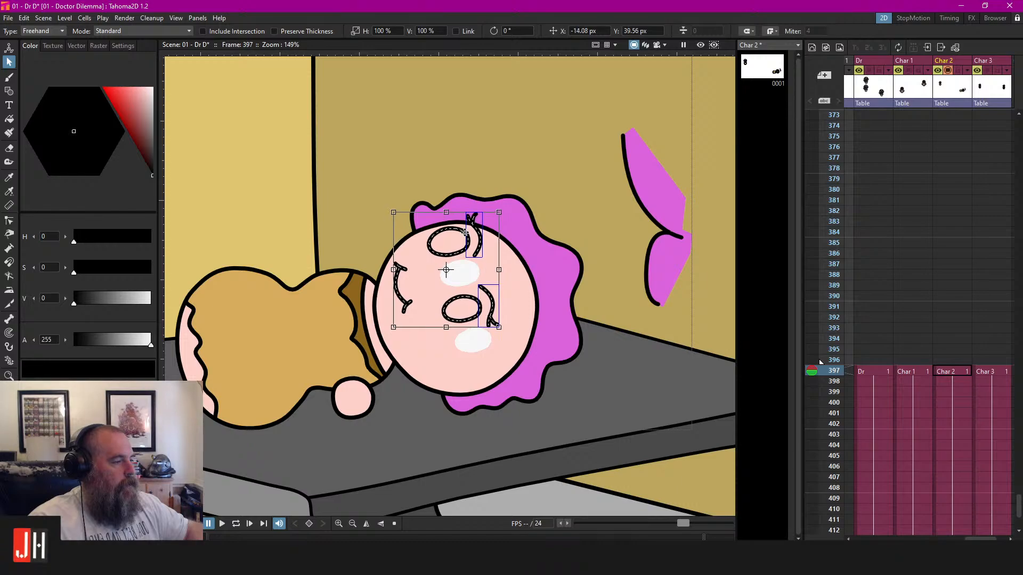
left_click(554, 149)
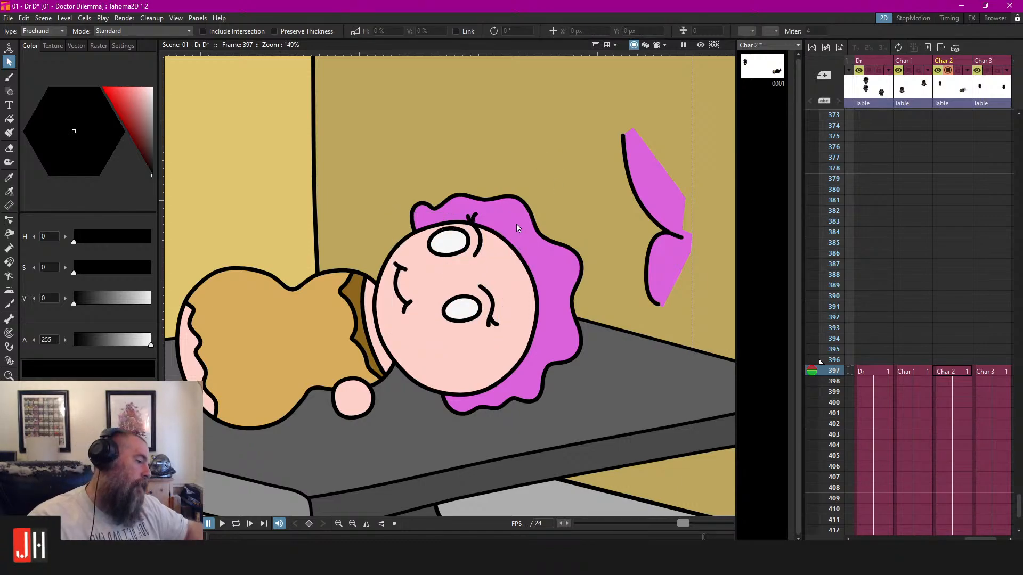
Brush a black X across the character's upper eye and delete the oval eye outline behind it
scroll(403, 299, "up", 2)
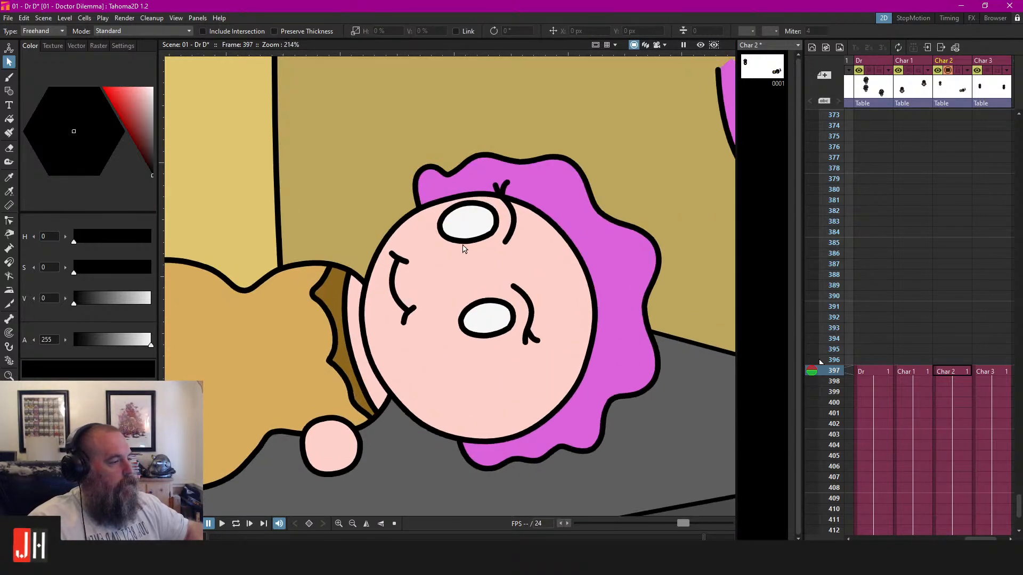
scroll(438, 258, "up", 2)
key("b")
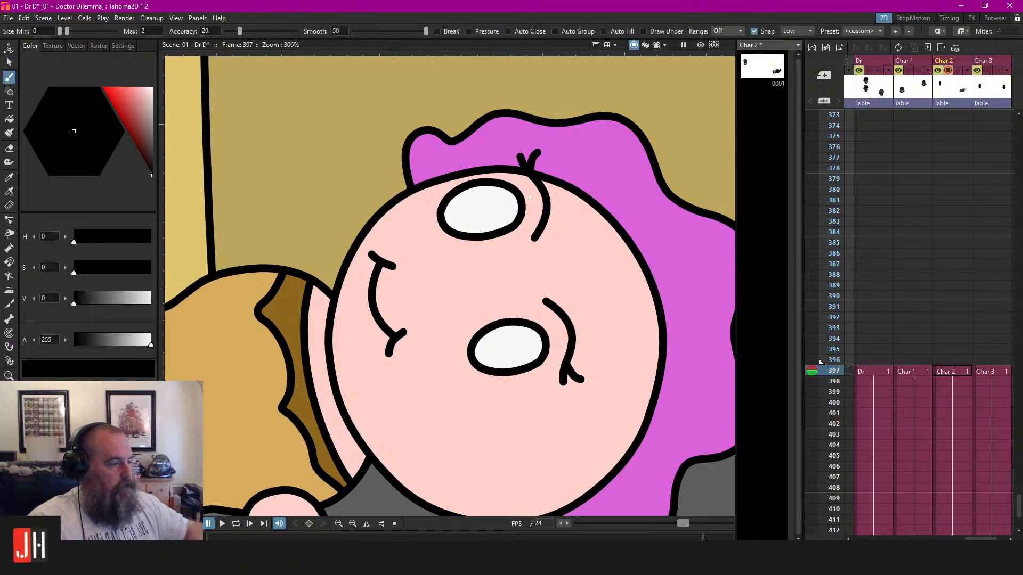
scroll(458, 189, "up", 2)
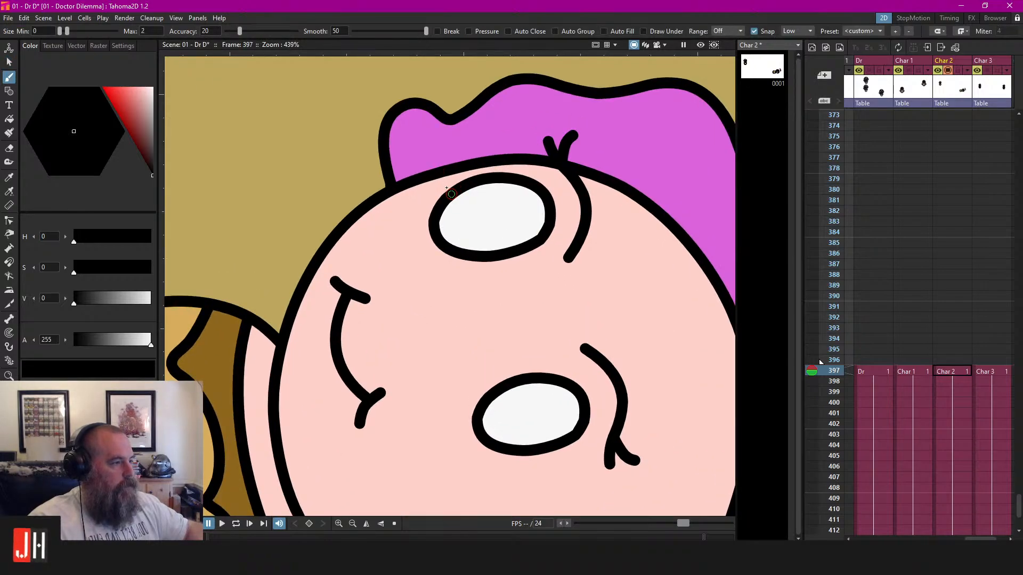
left_click_drag(451, 194, 543, 252)
key("ctrl+z")
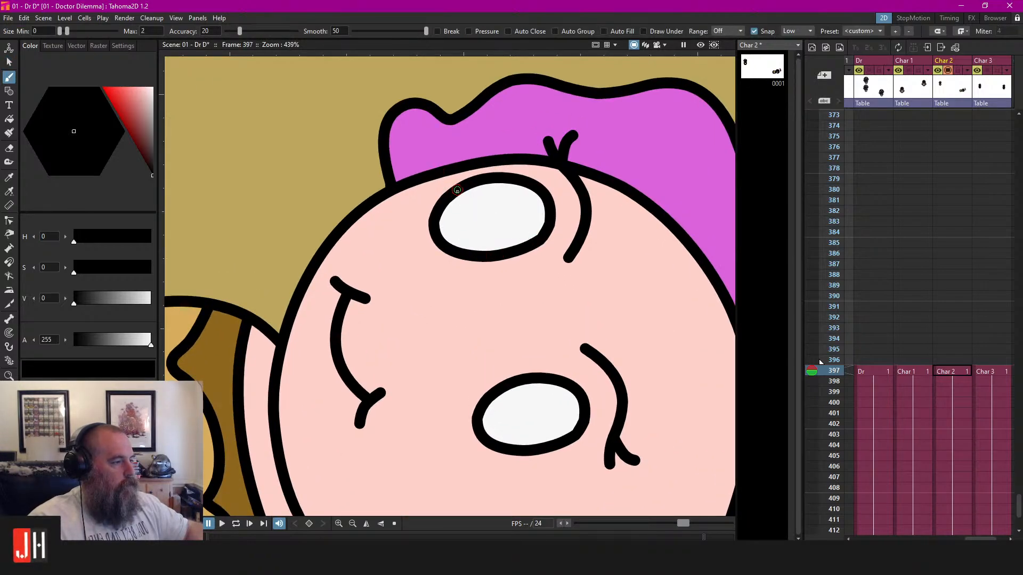
left_click_drag(458, 194, 532, 240)
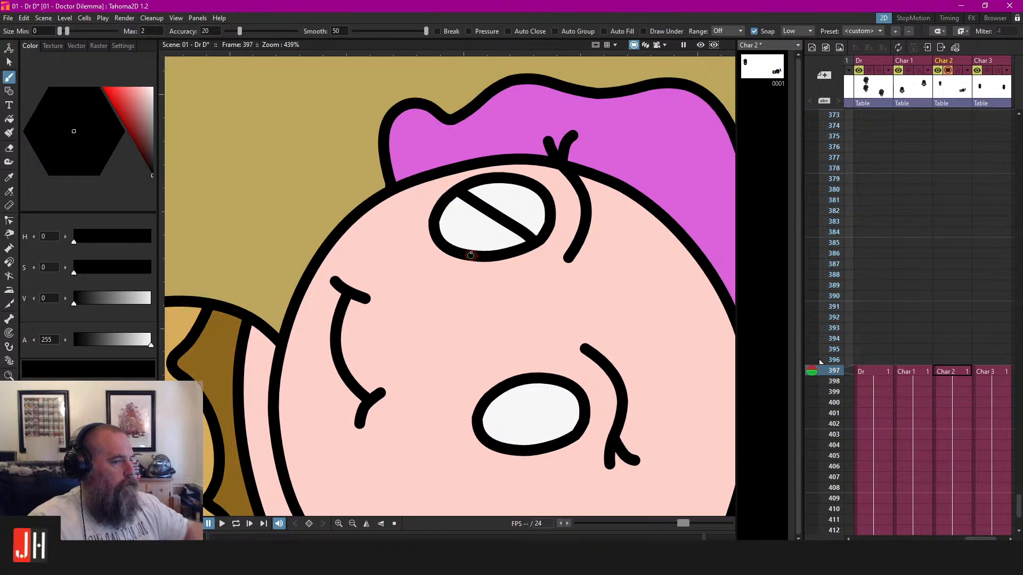
left_click_drag(470, 255, 533, 188)
key("s")
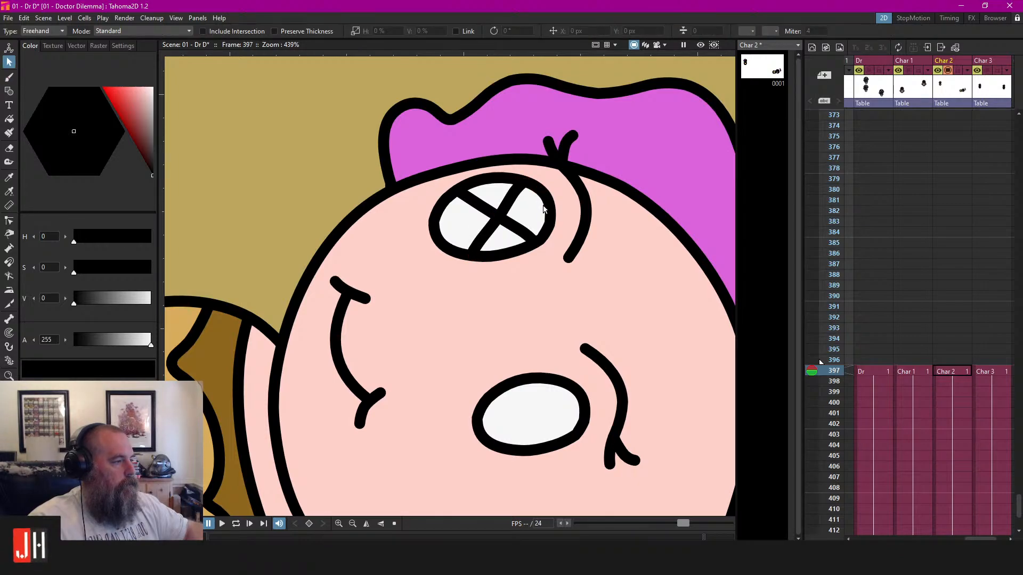
left_click(544, 209)
key("Delete")
Brush a matching black X across the lower eye and delete its oval outline
left_click_drag(569, 227, 547, 170)
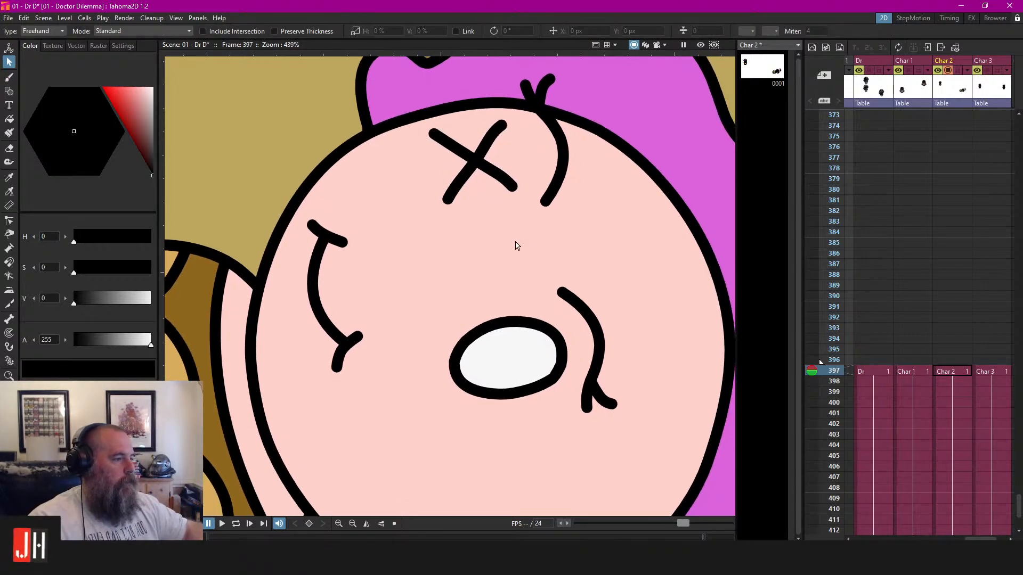
key("b")
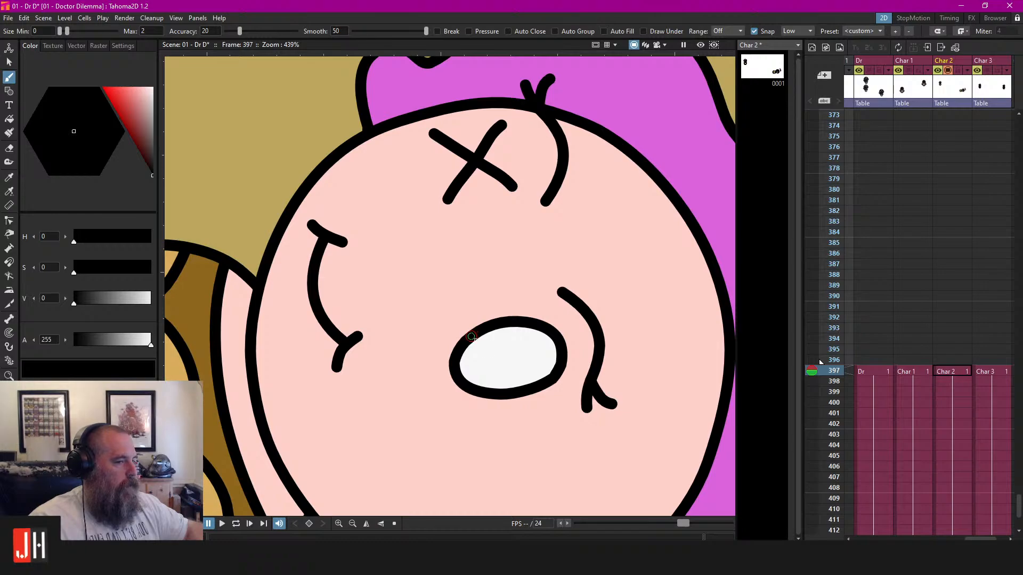
left_click_drag(472, 336, 554, 379)
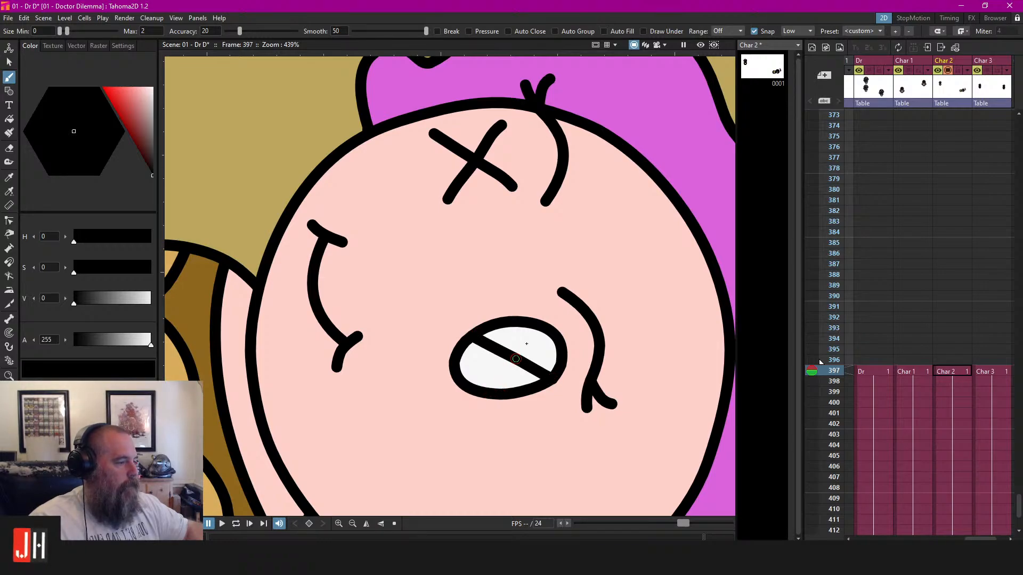
left_click_drag(486, 392, 543, 324)
key("s")
left_click(508, 321)
key("Delete")
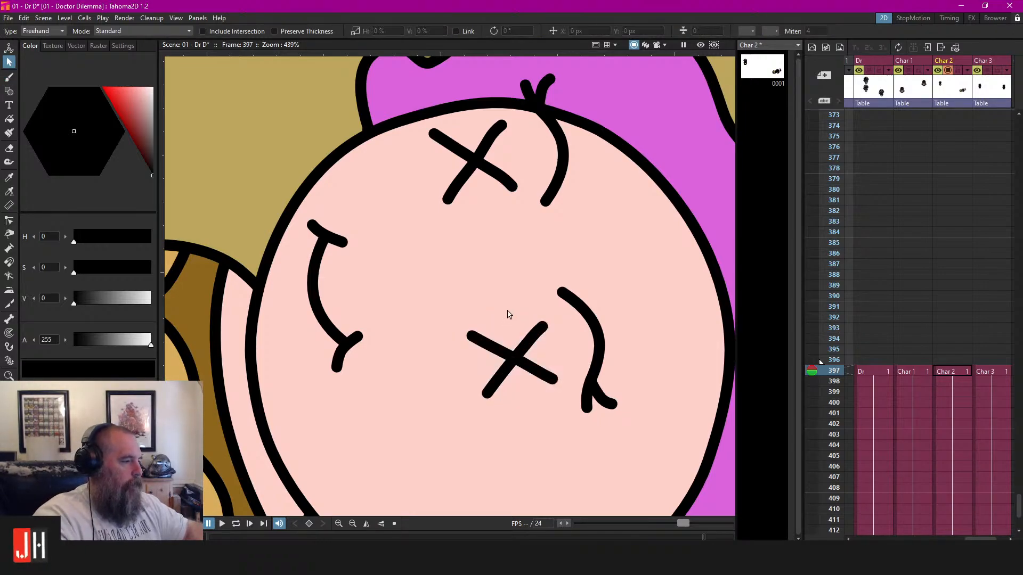
Delete the two short strokes at the corners of the character's mouth
left_click(334, 235)
left_click(352, 345, "shift")
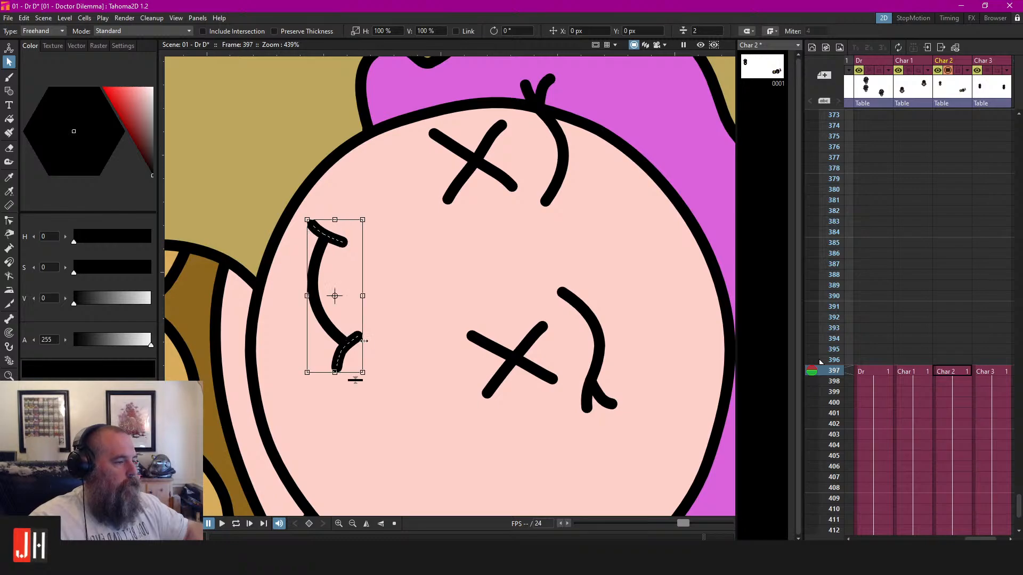
key("Delete")
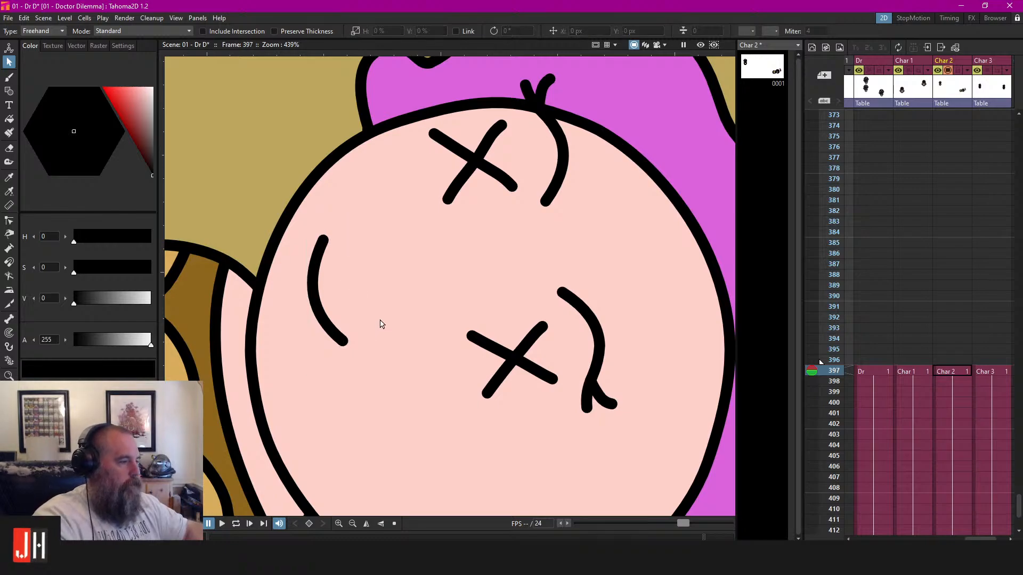
left_click(317, 272)
key("Delete")
key("ctrl+z")
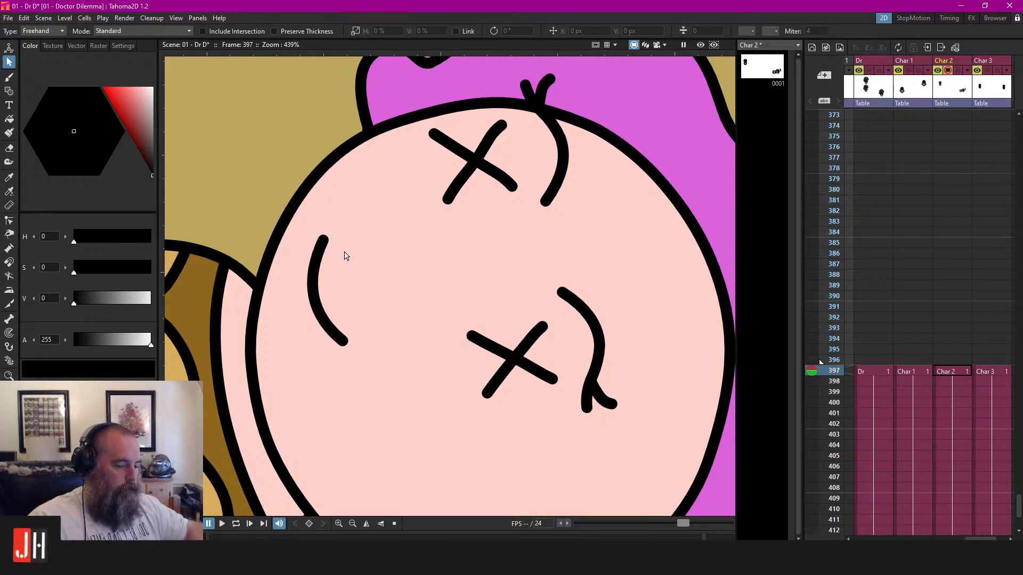
Brush a wavy line as the new mouth, move it into the old mouth's place and delete the old curved mouth line
key("b")
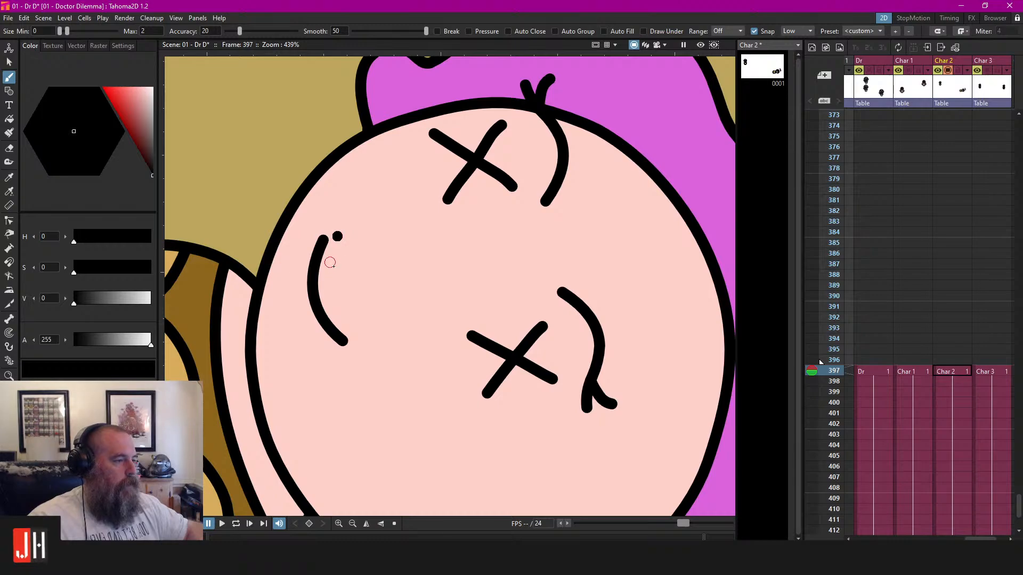
mouse_move(337, 236)
left_mouse_down()
mouse_move(341, 298)
mouse_move(357, 334)
mouse_move(352, 363)
left_mouse_up()
key("s")
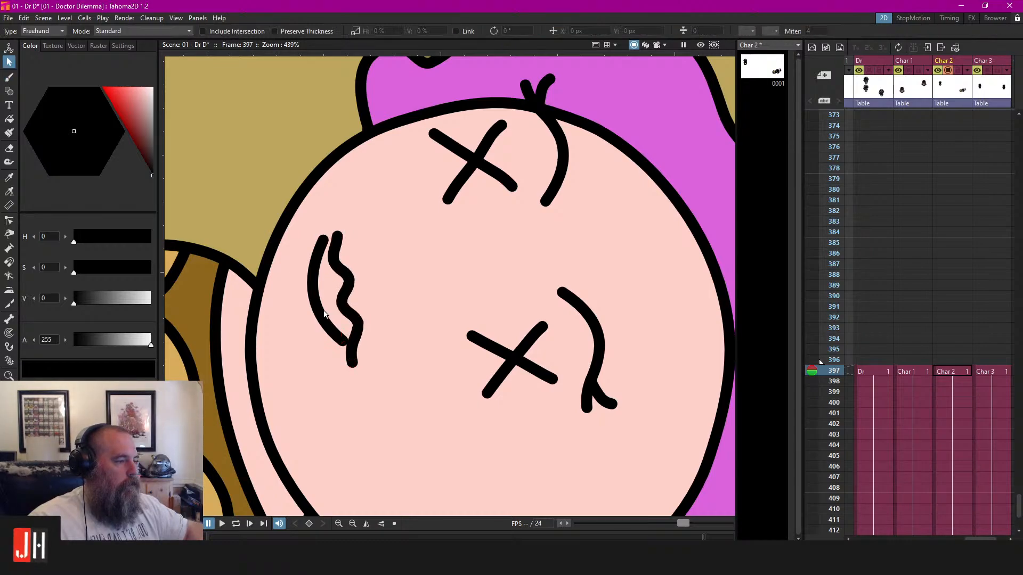
mouse_move(349, 290)
left_mouse_down()
mouse_move(324, 293)
mouse_move(341, 279)
mouse_move(332, 282)
left_mouse_up()
left_click(346, 342)
key("Delete")
left_click(327, 293)
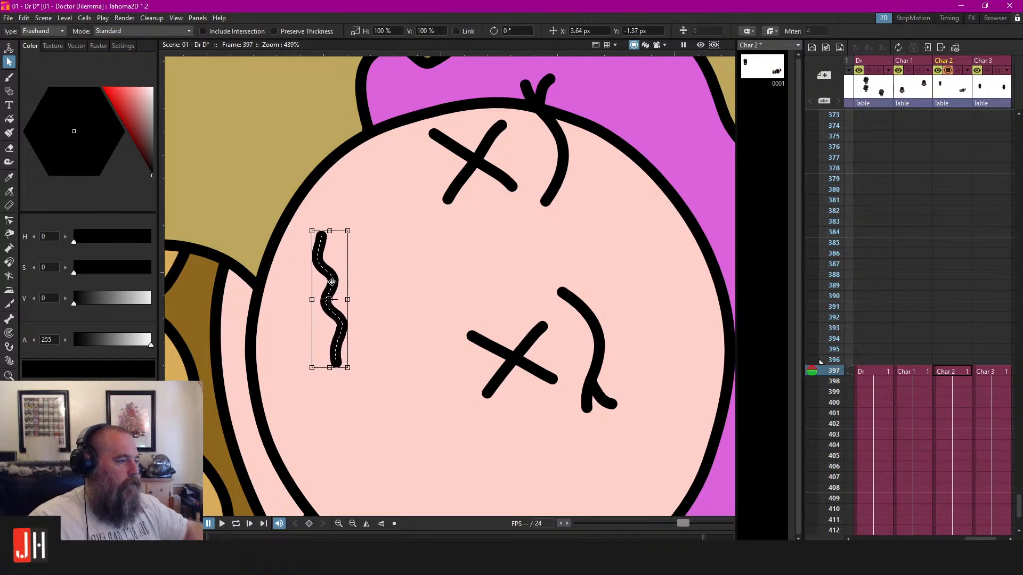
Draw a rounded tongue hanging from the wavy mouth and fill it with red (H 0, S 68, V 74)
scroll(410, 272, "up", 3)
key("b")
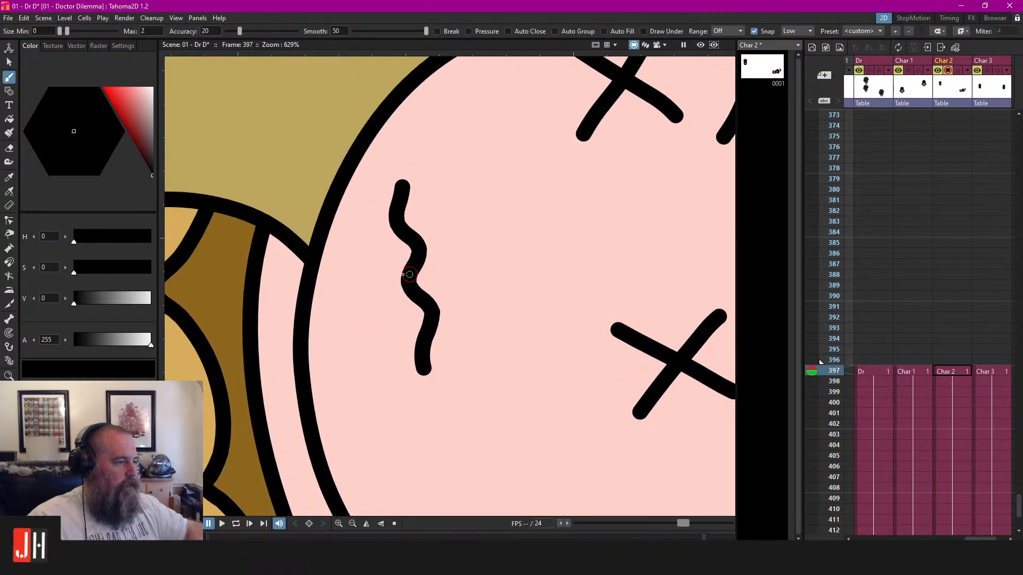
mouse_move(413, 267)
left_mouse_down()
mouse_move(358, 294)
mouse_move(364, 337)
mouse_move(423, 341)
left_mouse_up()
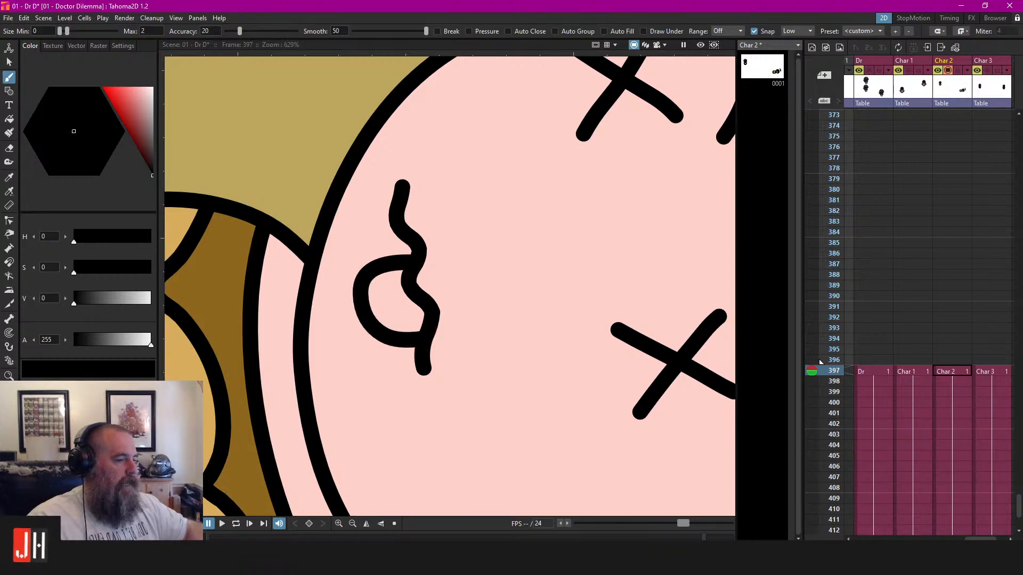
left_click(128, 110)
key("f")
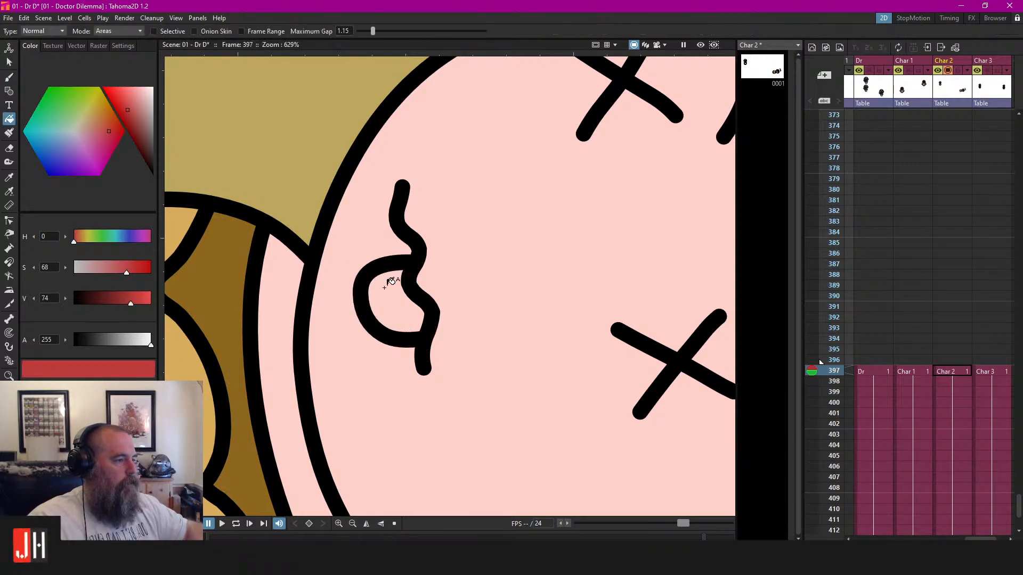
left_click(388, 288)
Nudge the mouth and tongue together about 5 px right and 1 px up on the face
scroll(388, 288, "down", 6)
scroll(453, 323, "up", 5)
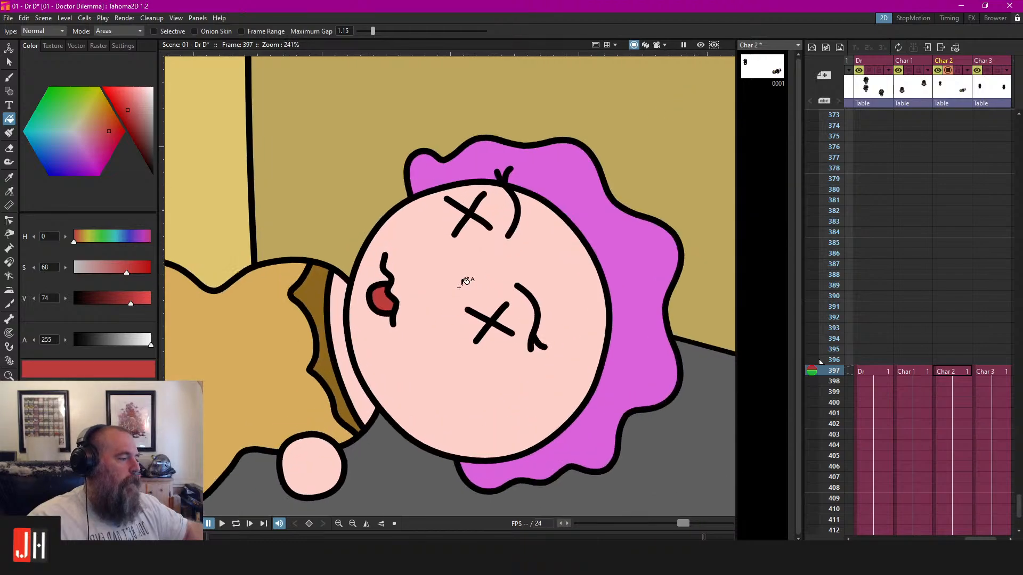
key("s")
left_click(452, 185)
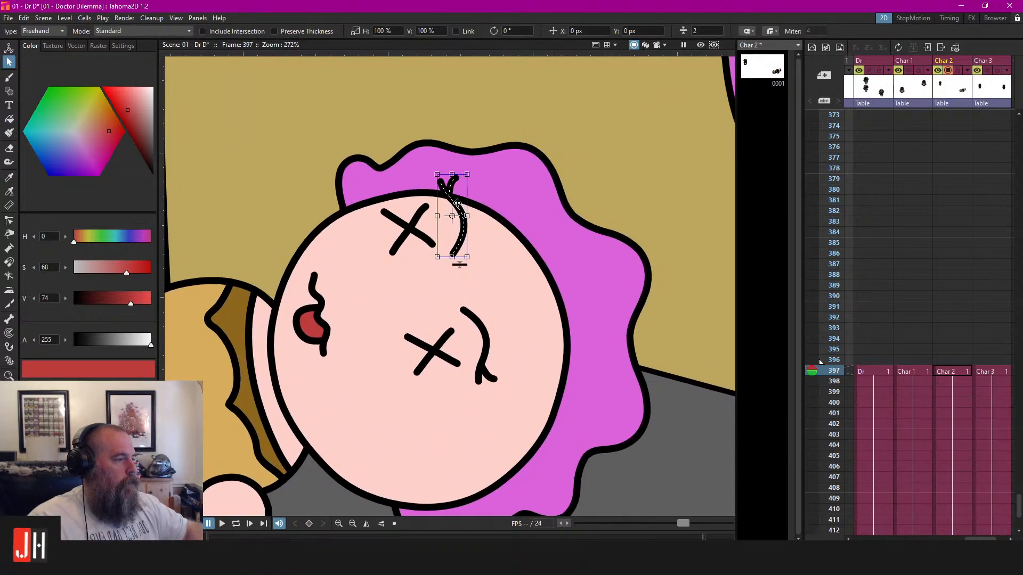
left_click(317, 299)
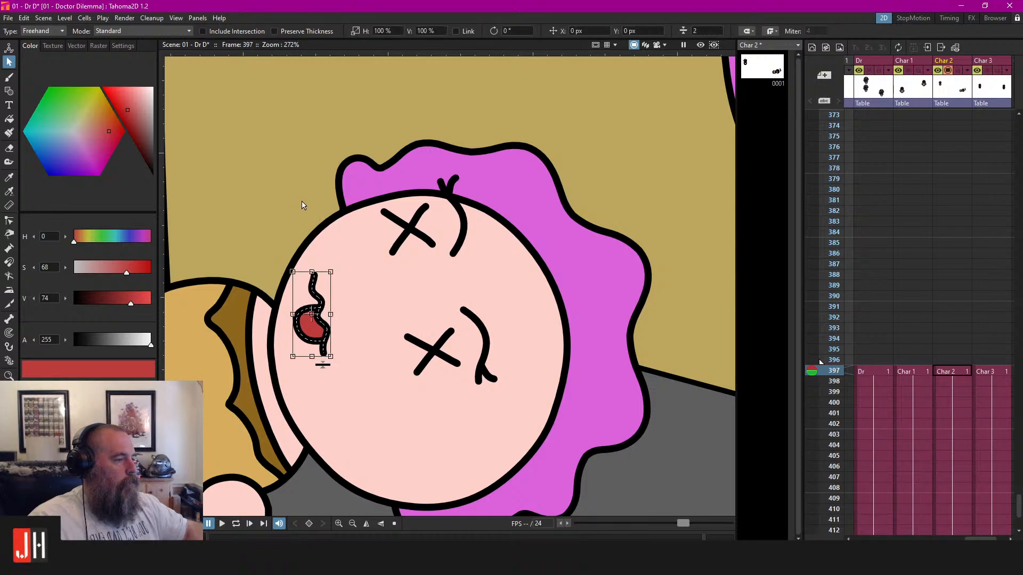
scroll(337, 316, "up", 4)
mouse_move(312, 287)
left_mouse_down()
mouse_move(324, 284)
mouse_move(313, 285)
left_mouse_up()
scroll(315, 288, "down", 3)
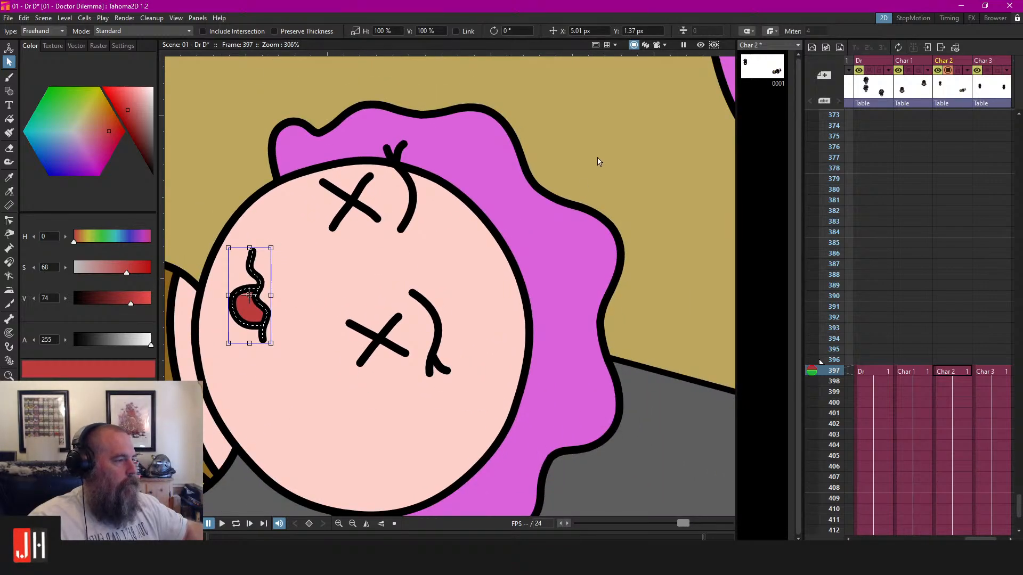
Squash the wavy back hair shape vertically to 93.76 %
scroll(485, 133, "down", 3)
scroll(426, 159, "up", 1)
left_click(421, 163)
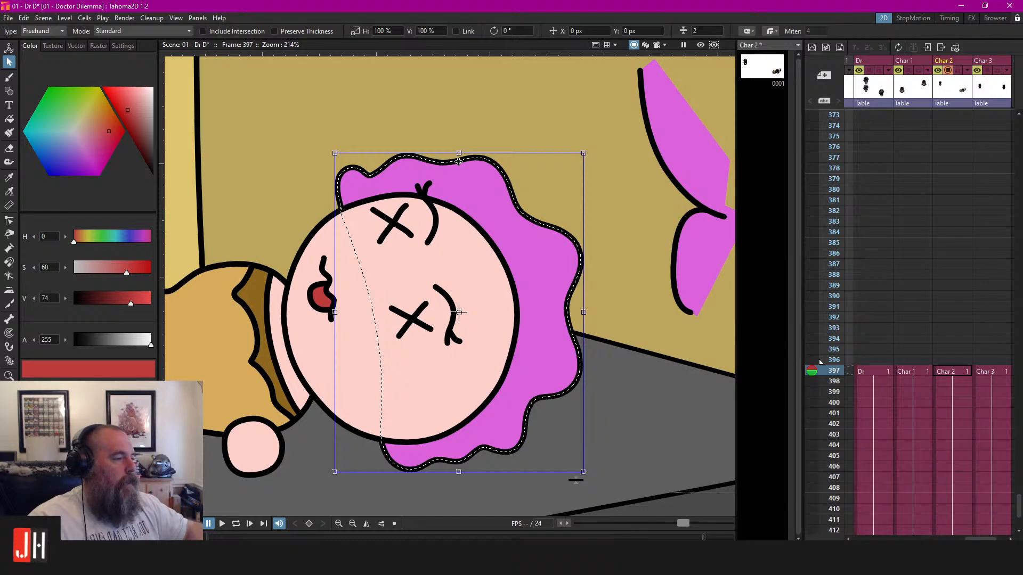
left_click_drag(459, 153, 442, 175)
scroll(498, 491, "up", 1)
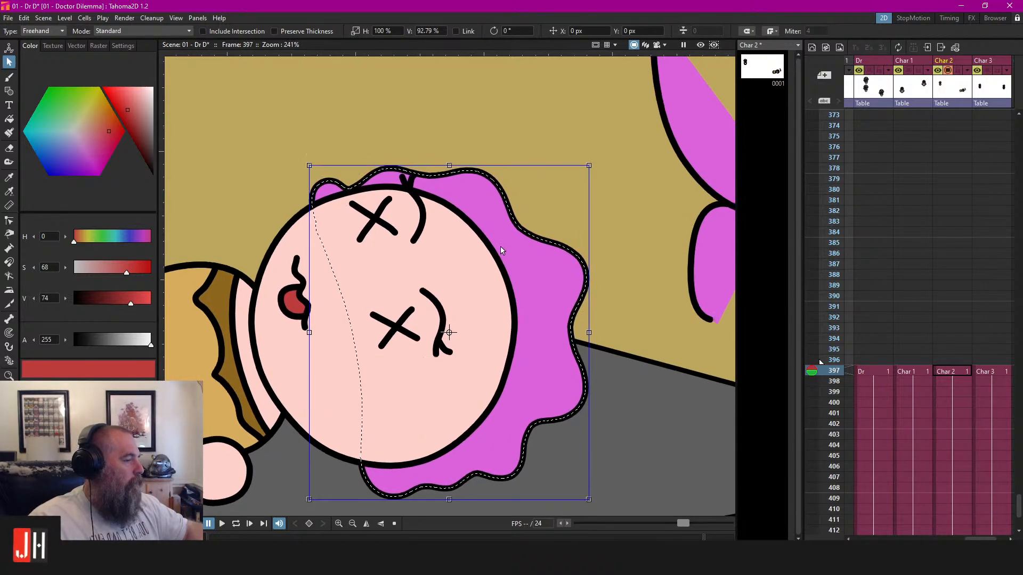
left_click_drag(435, 498, 436, 500)
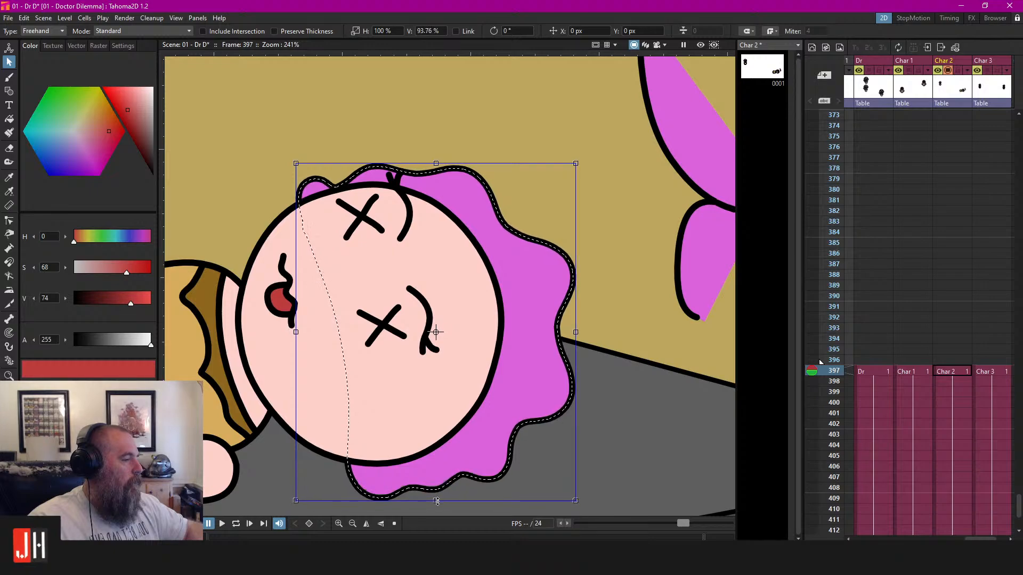
left_click(612, 274)
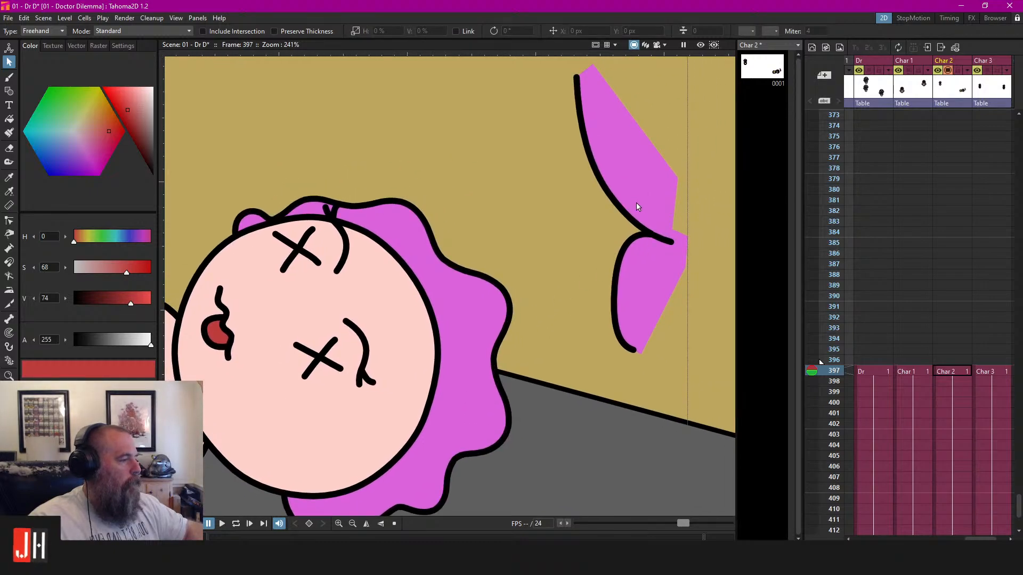
Move the front hair piece back onto the forehead, about 173 px left and 110 px down, and shorten it vertically to fit the head
left_click(623, 203)
left_click(594, 167)
left_click(599, 178)
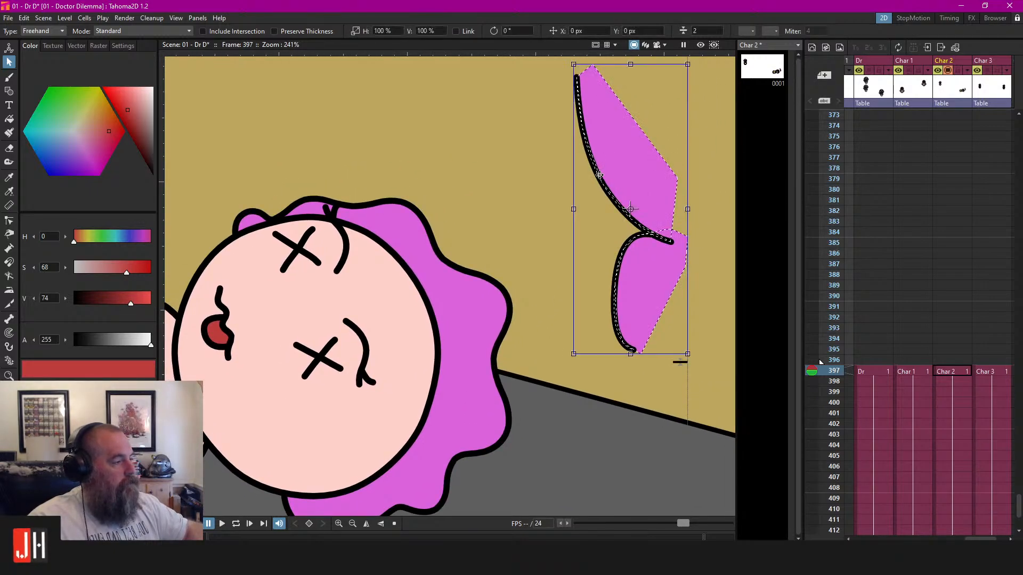
mouse_move(576, 204)
left_mouse_down()
mouse_move(347, 331)
mouse_move(354, 345)
left_mouse_up()
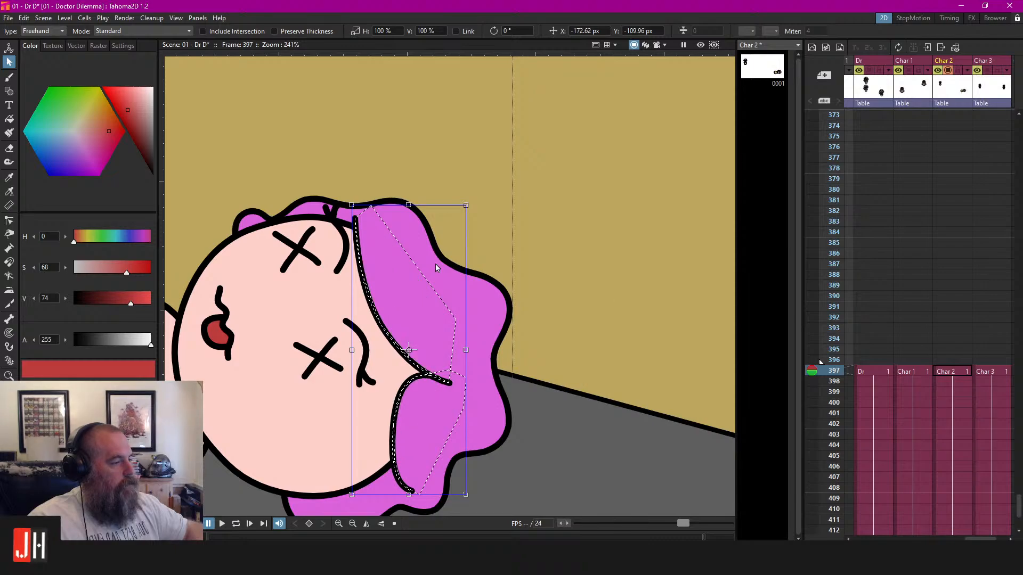
mouse_move(409, 495)
left_mouse_down()
mouse_move(409, 430)
mouse_move(409, 454)
left_mouse_up()
left_click(435, 166)
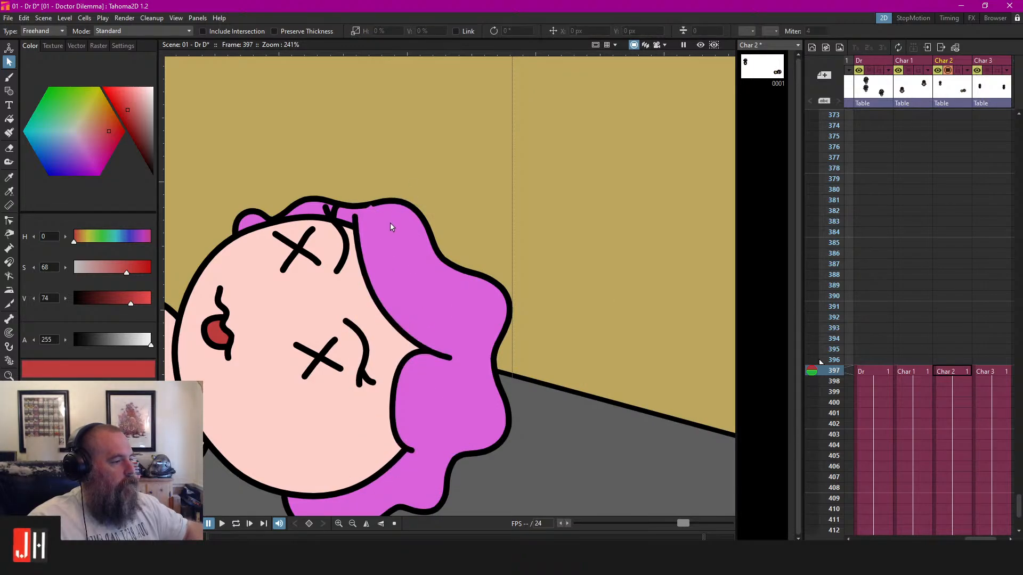
Squash the front hair piece on the forehead vertically to 97.22 %
left_click(359, 240)
left_click_drag(407, 204, 409, 215)
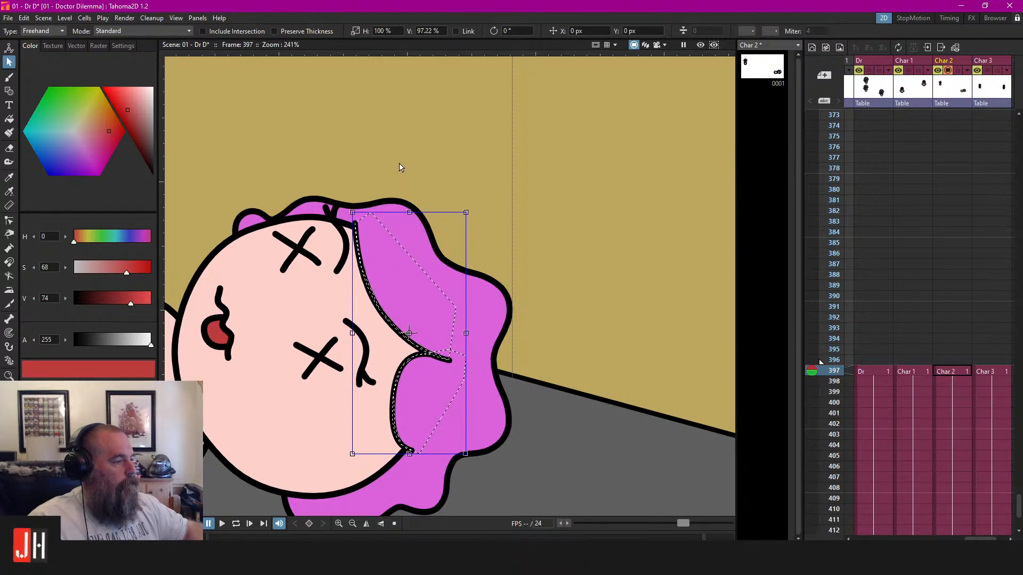
left_click(400, 166)
scroll(530, 251, "down", 5)
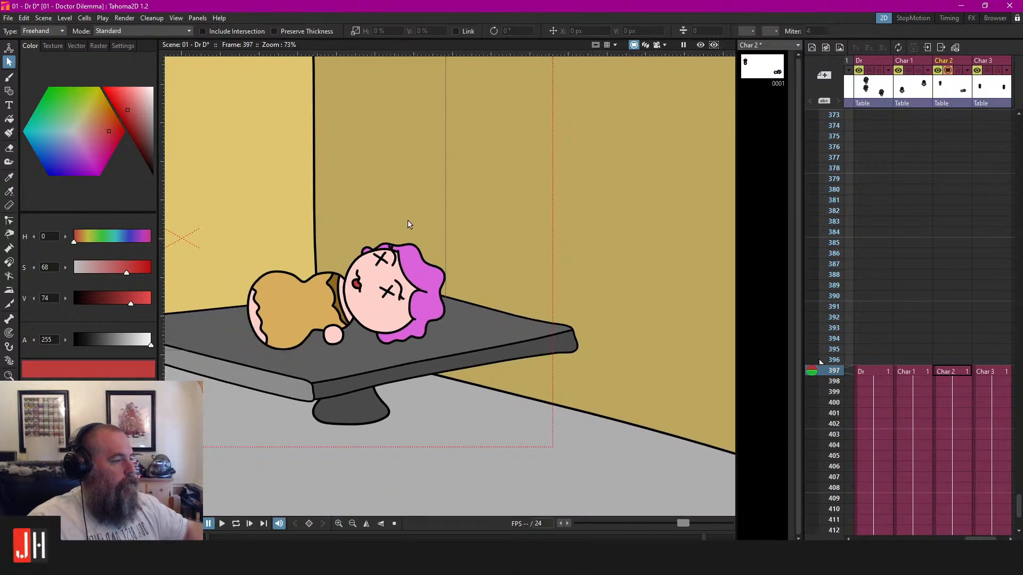
scroll(408, 224, "up", 2)
mouse_move(503, 209)
left_mouse_down()
mouse_move(295, 213)
mouse_move(533, 231)
mouse_move(503, 213)
left_mouse_up()
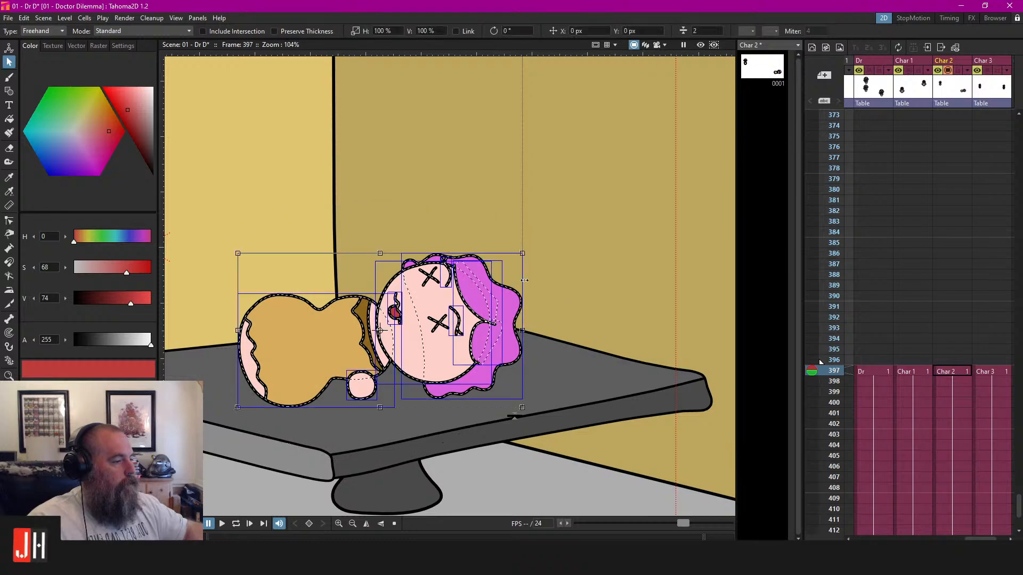
left_click_drag(524, 258, 500, 257)
key("ctrl+z")
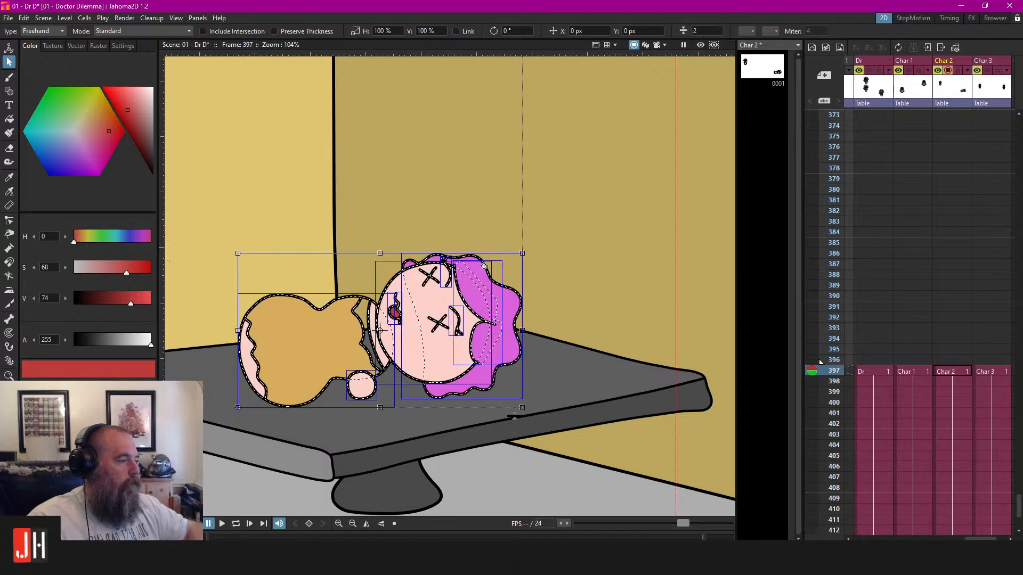
left_click_drag(524, 333, 466, 312)
key("ctrl+z")
Fill the empty inner collar area between the body and neck with dark brown (H 38, S 78, V 55)
scroll(495, 351, "down", 3)
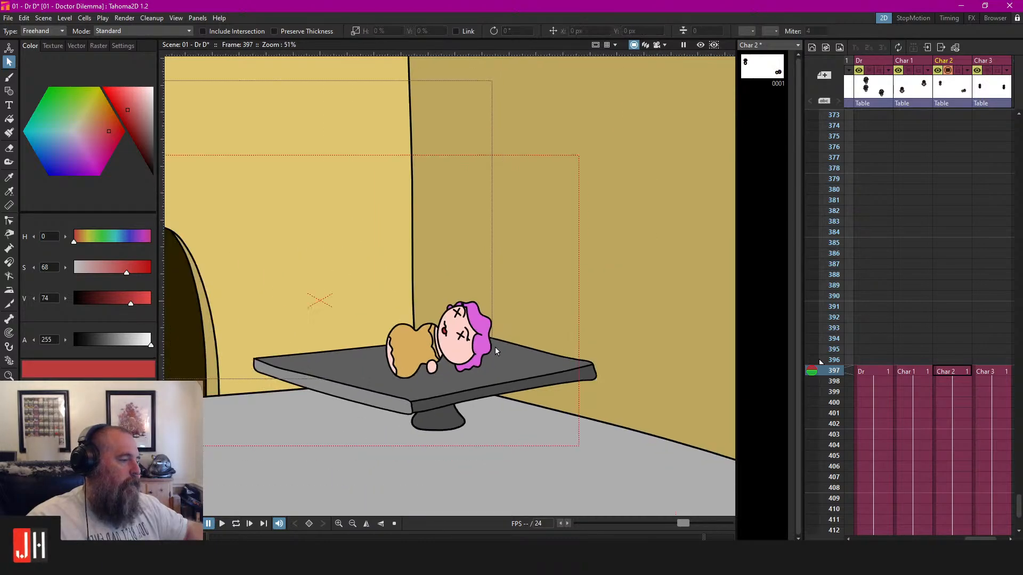
scroll(475, 365, "up", 3)
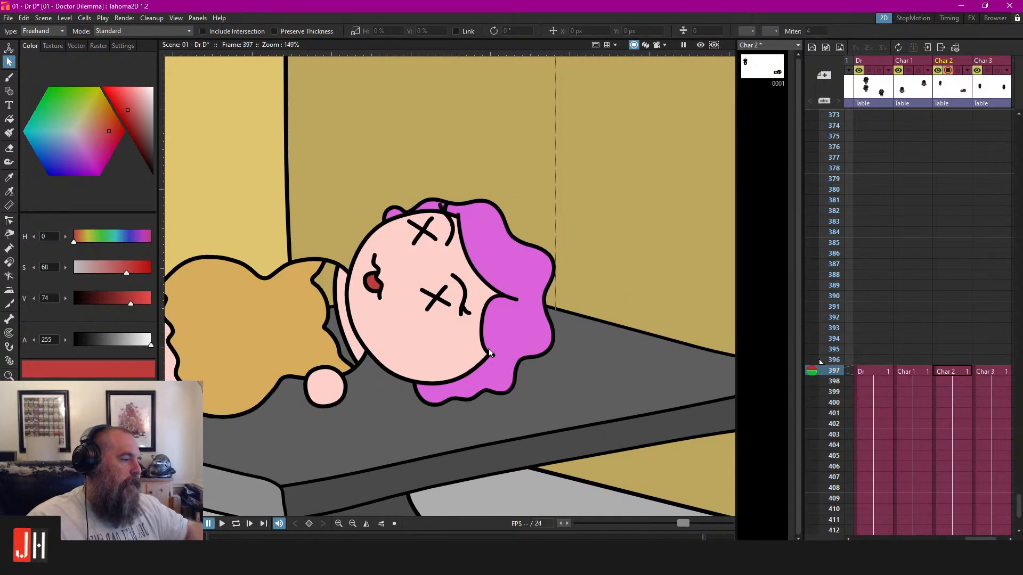
scroll(488, 349, "down", 1)
scroll(490, 345, "down", 1)
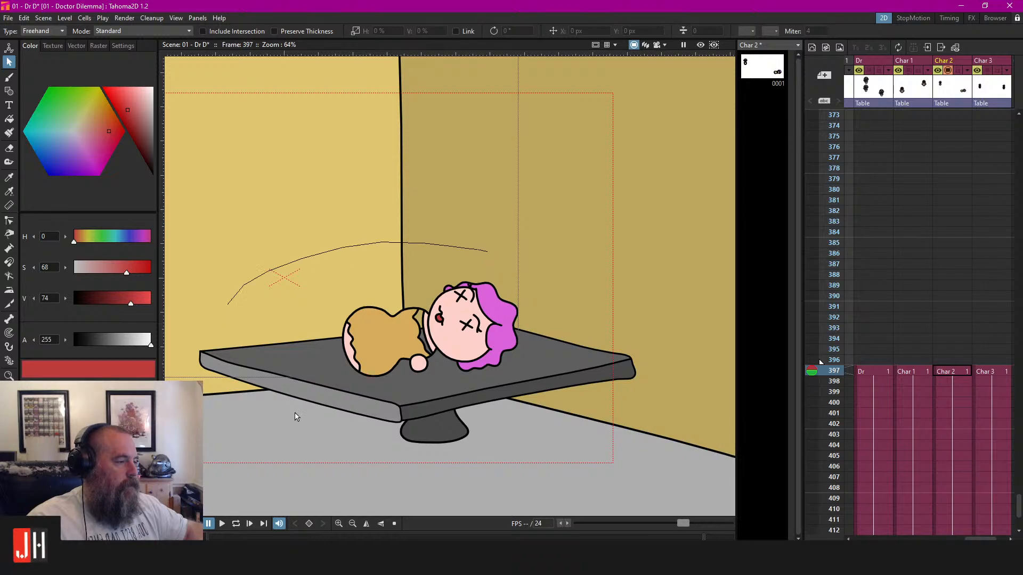
scroll(458, 290, "up", 3)
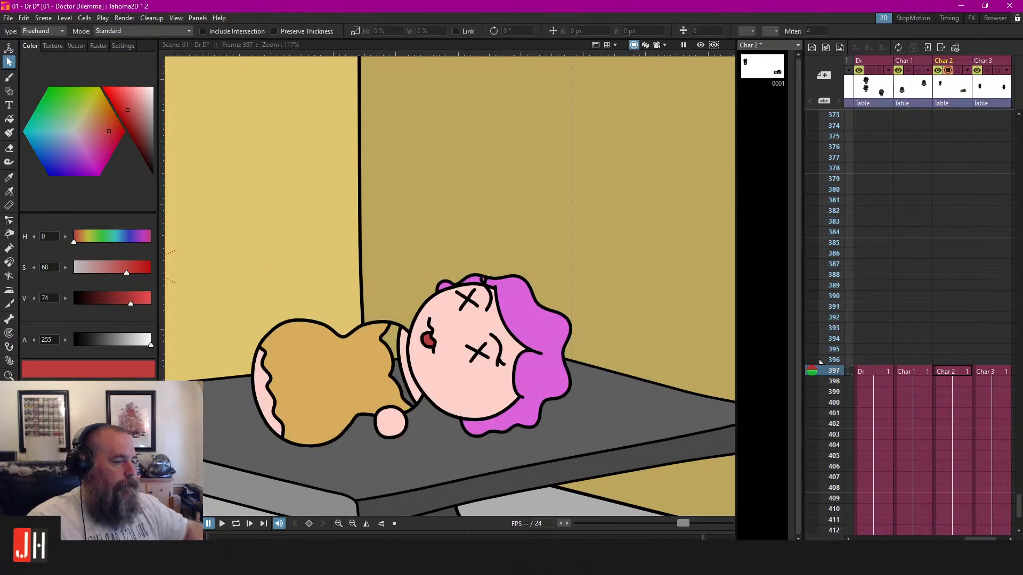
key("f")
left_click(402, 331)
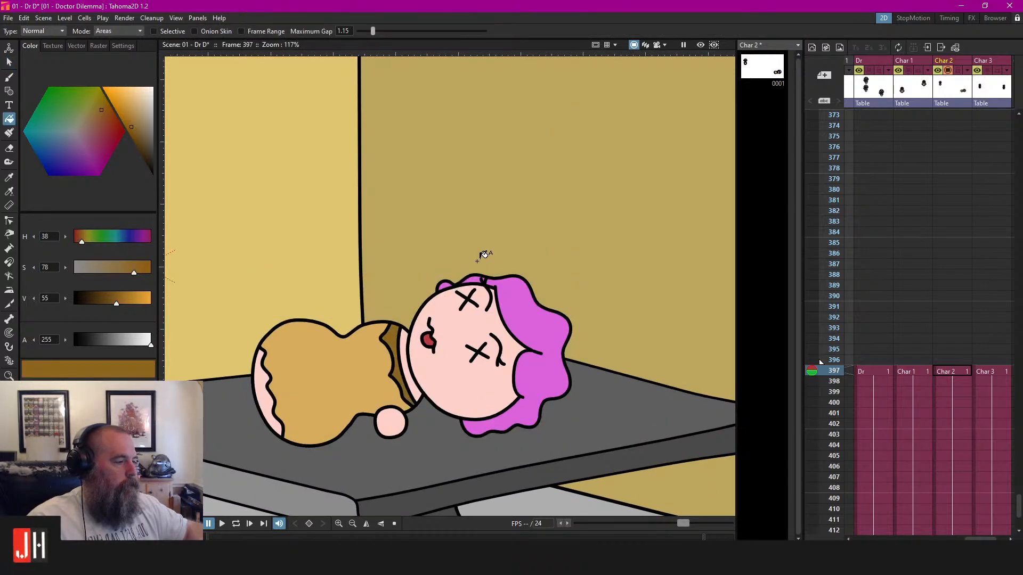
Rotate the whole lying character by 2.3° and move it about 32 px right and 11 px up on the table
key("s")
mouse_move(484, 255)
left_mouse_down()
mouse_move(222, 257)
mouse_move(491, 208)
mouse_move(546, 285)
mouse_move(584, 262)
left_mouse_up()
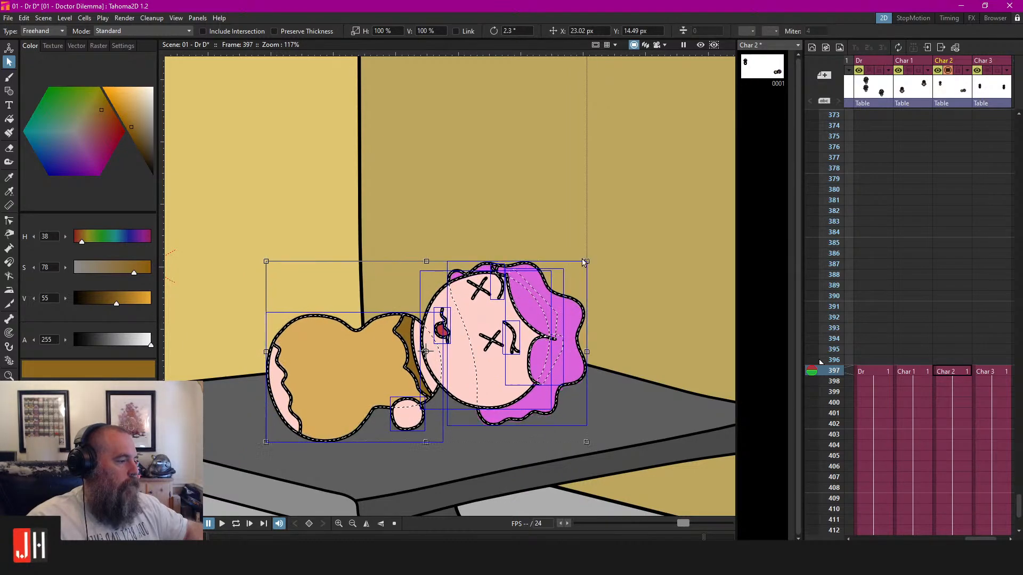
left_click_drag(510, 290, 518, 293)
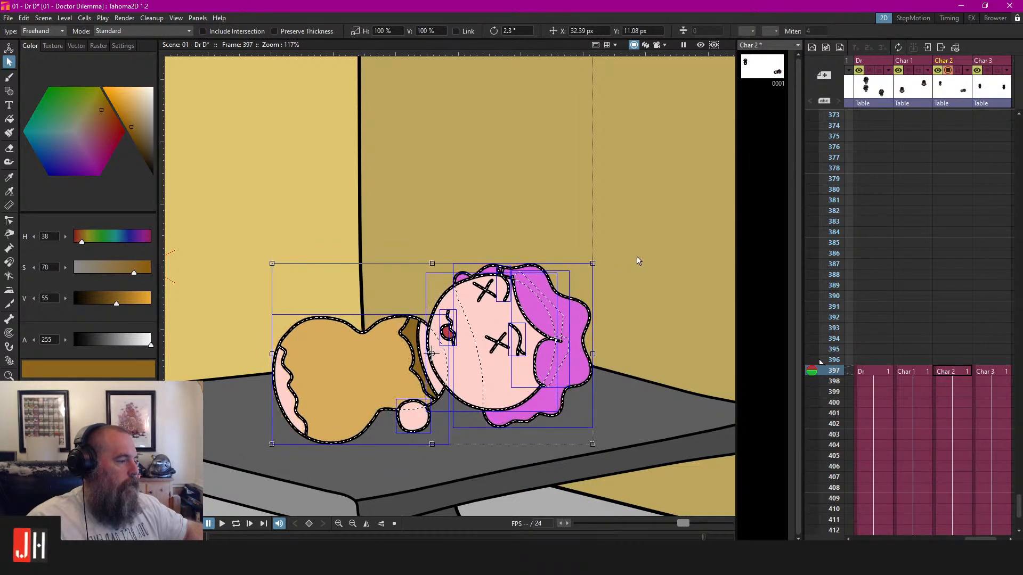
left_click(637, 258)
Move the round hand beside the body about 3 px left and 7 px down
scroll(438, 415, "up", 4)
left_click(424, 389)
left_click_drag(422, 392, 418, 396)
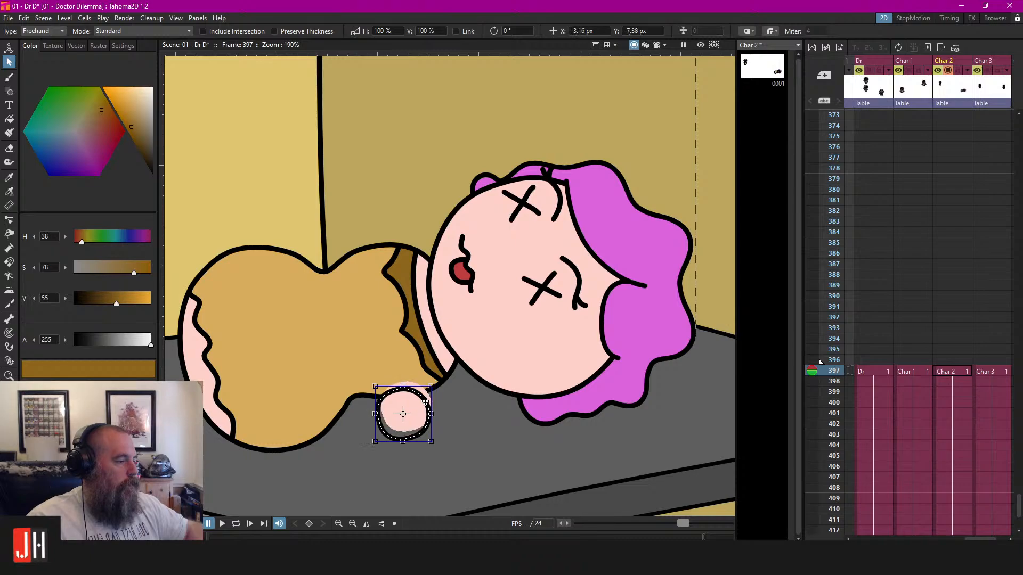
scroll(441, 381, "down", 4)
scroll(441, 381, "down", 2)
left_click(590, 322)
scroll(509, 341, "down", 1)
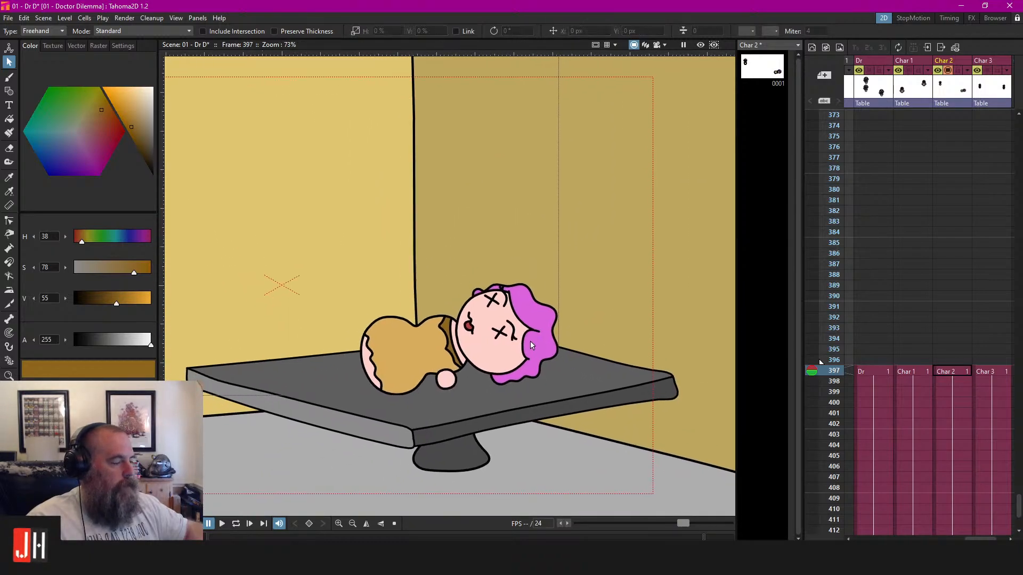
Nudge the curved eyebrow beside the upper X eye slightly left and down on the face
scroll(510, 303, "up", 4)
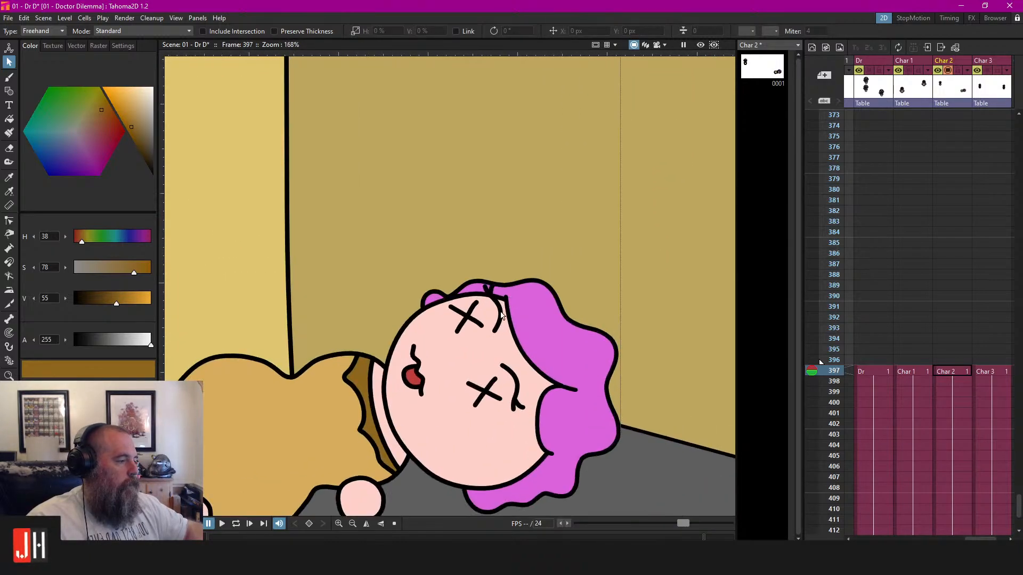
left_click(496, 299)
left_click_drag(495, 298, 491, 302)
scroll(506, 329, "down", 1)
scroll(506, 328, "down", 5)
left_click(621, 312)
scroll(586, 304, "down", 2)
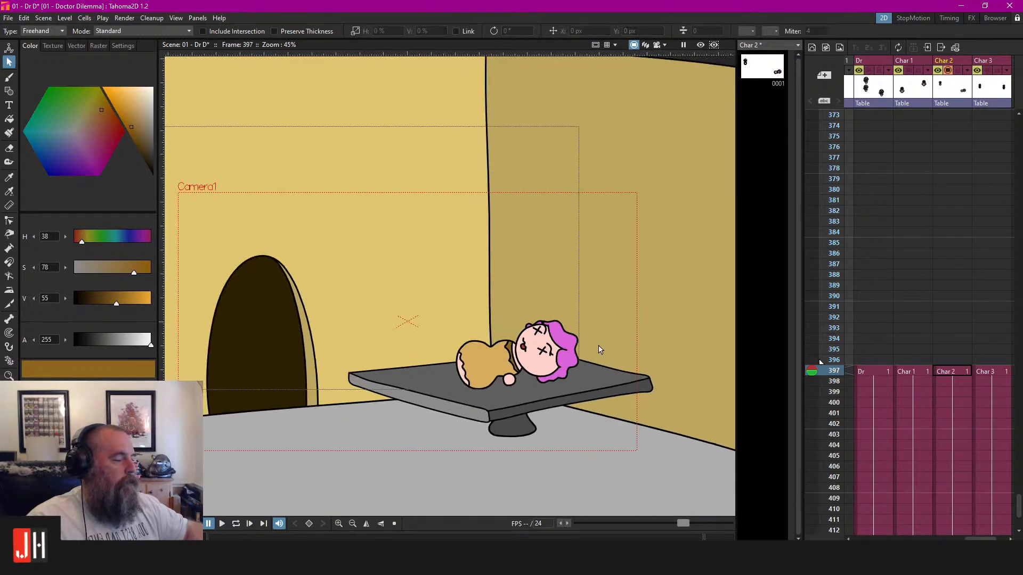
Rotate the whole lying character by about 1.58° and save the scene
scroll(506, 282, "up", 3)
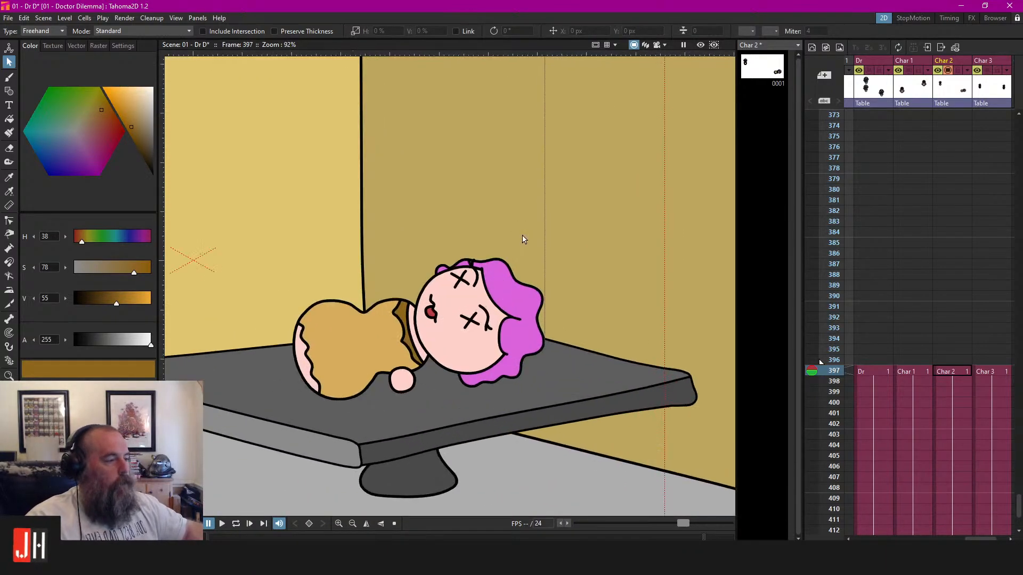
mouse_move(523, 234)
left_mouse_down()
mouse_move(282, 426)
mouse_move(523, 230)
left_mouse_up()
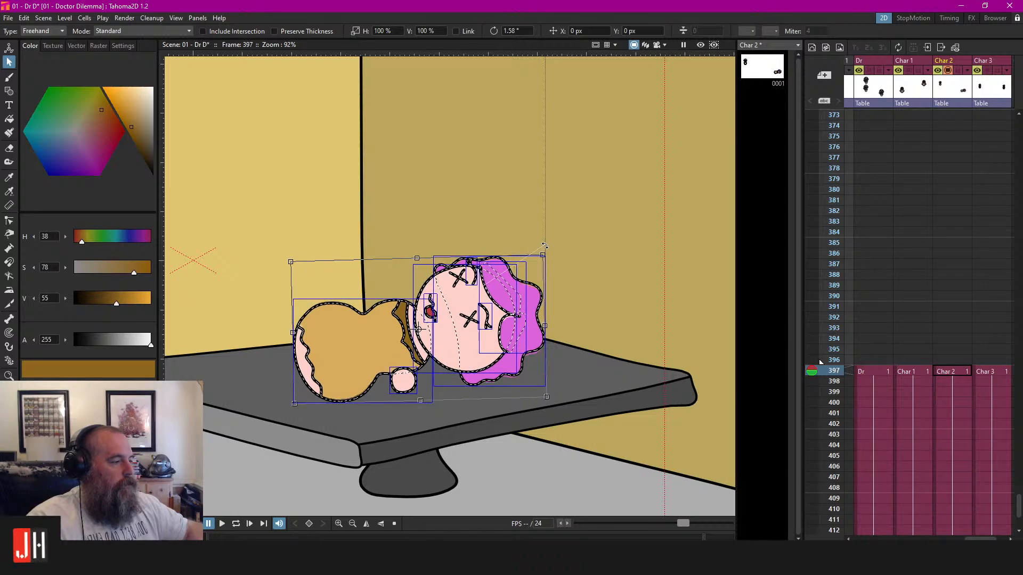
left_click(550, 279)
left_click_drag(490, 326, 547, 303)
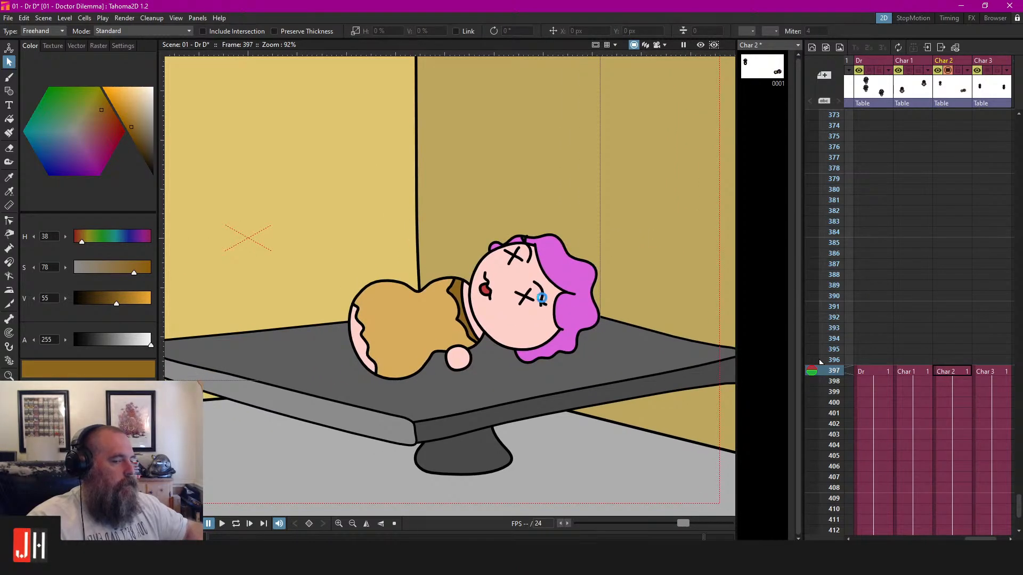
key("ctrl+s")
scroll(531, 308, "down", 3)
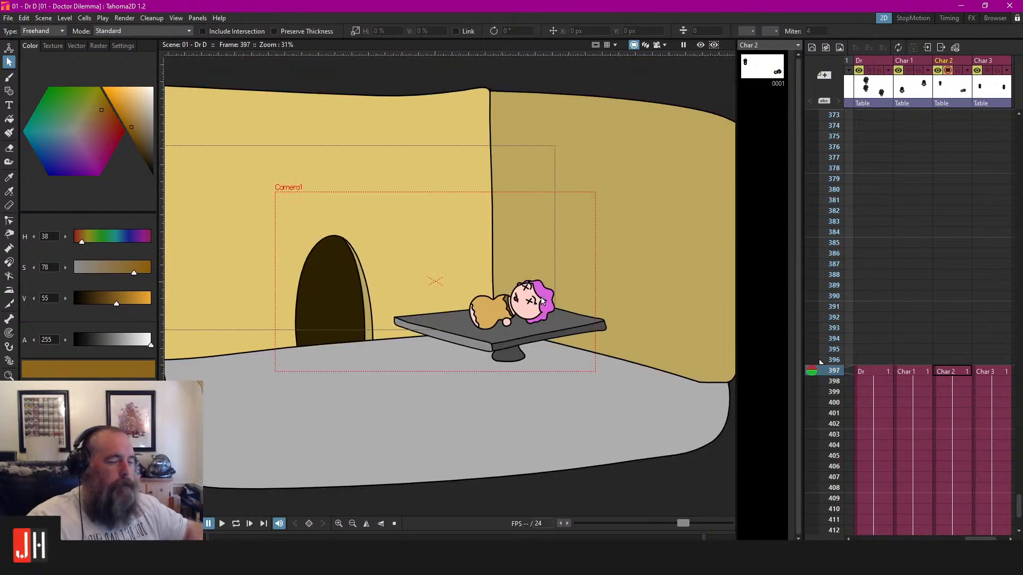
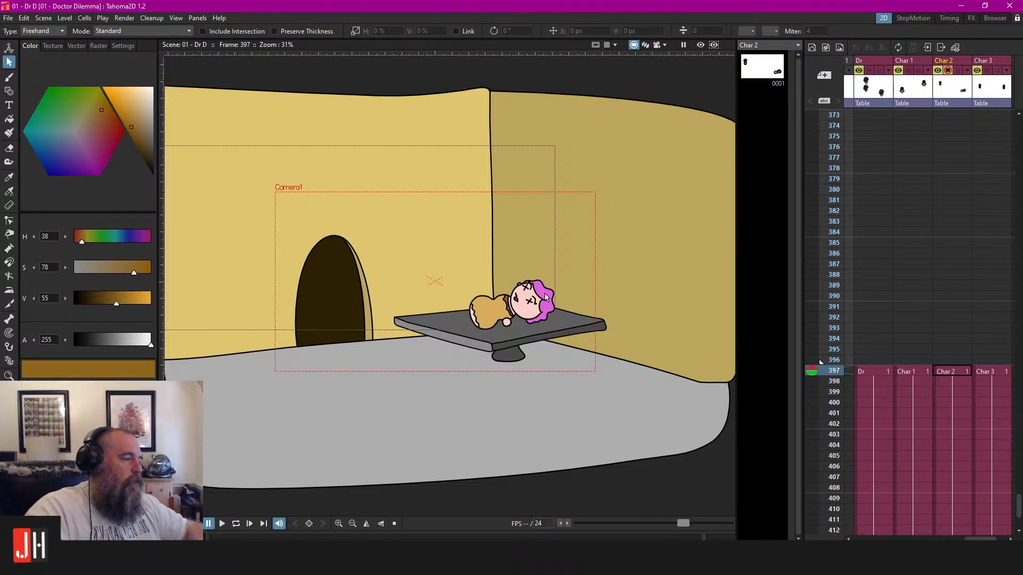
Switch to the Geometric tool and set its shape to Rectangle
scroll(537, 301, "up", 3)
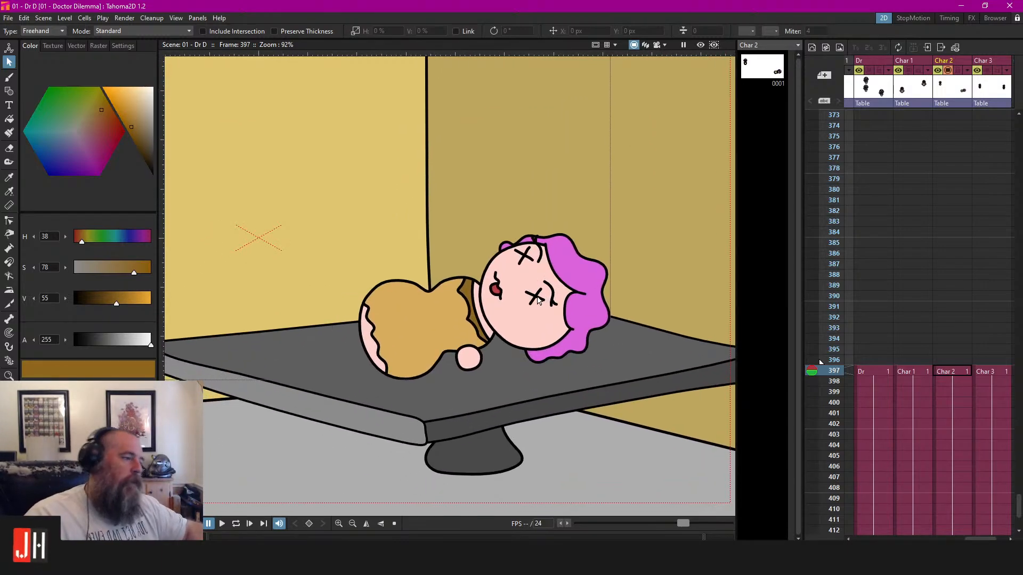
scroll(498, 362, "up", 3)
left_click_drag(498, 359, 515, 361)
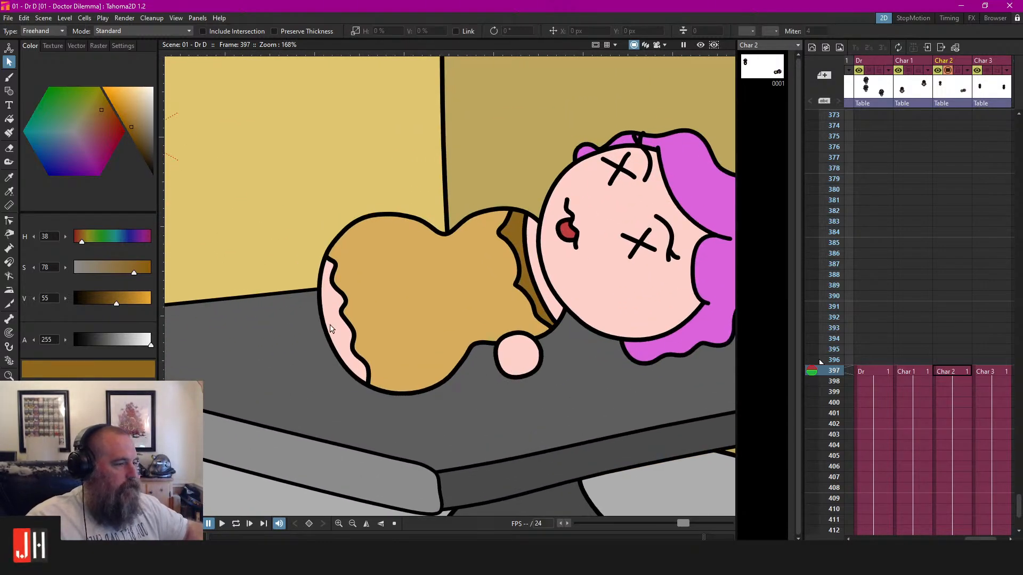
key("g")
left_click(220, 31)
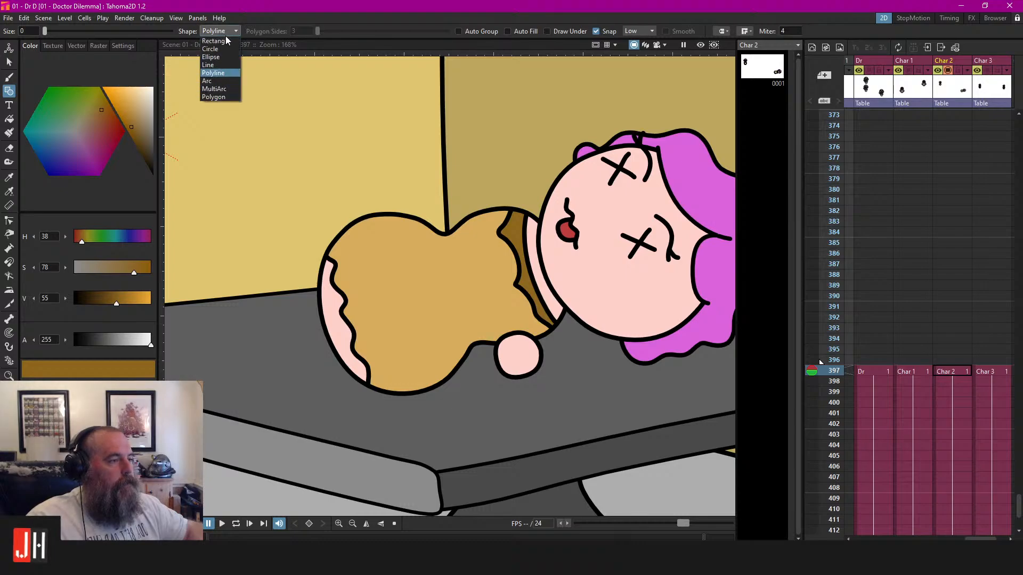
left_click(225, 41)
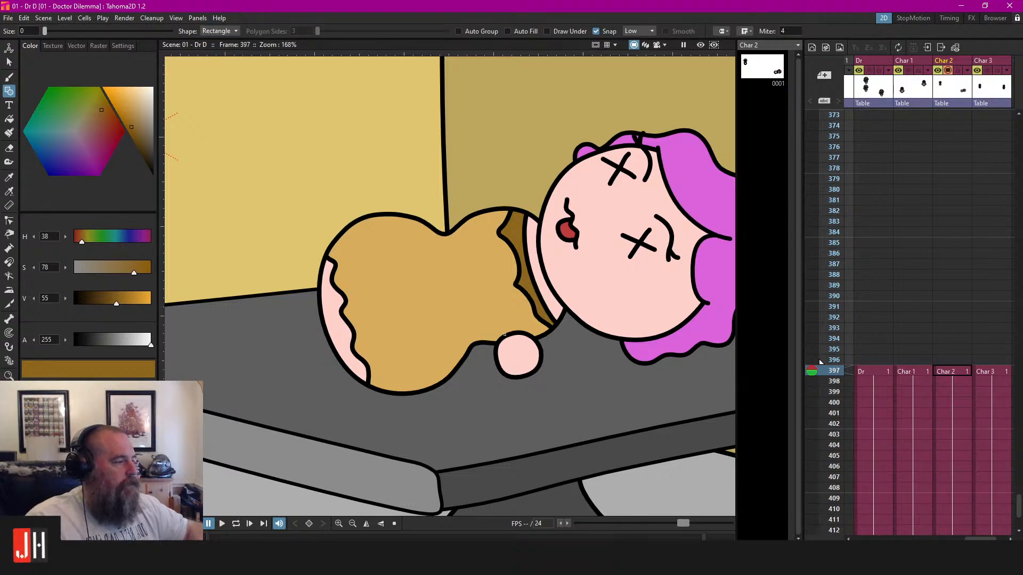
Select the FG 1 drawing at frame 397 and choose the dark grey style (H 0, S 0, V 28)
scroll(820, 362, "left", 5)
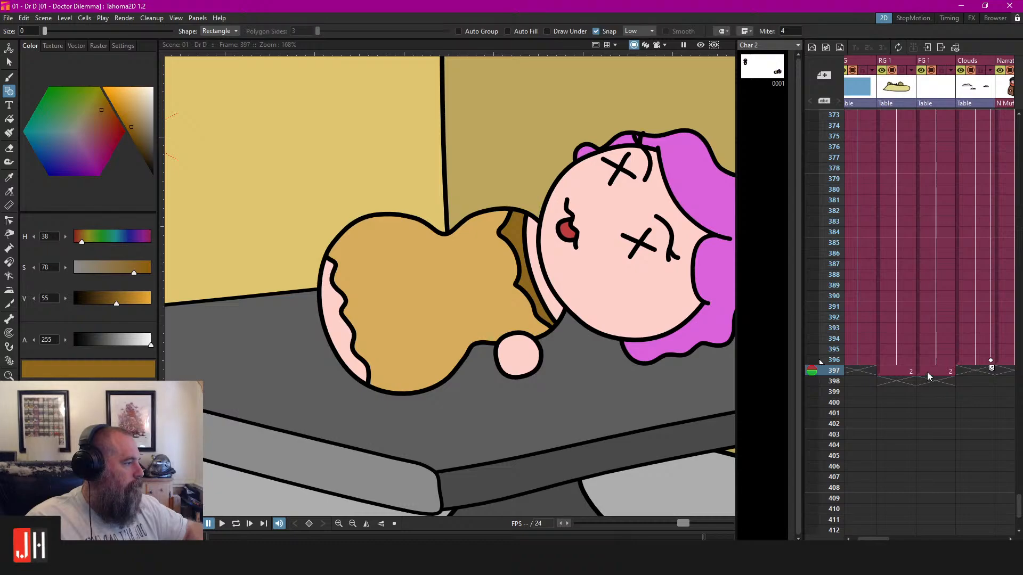
left_click(928, 373)
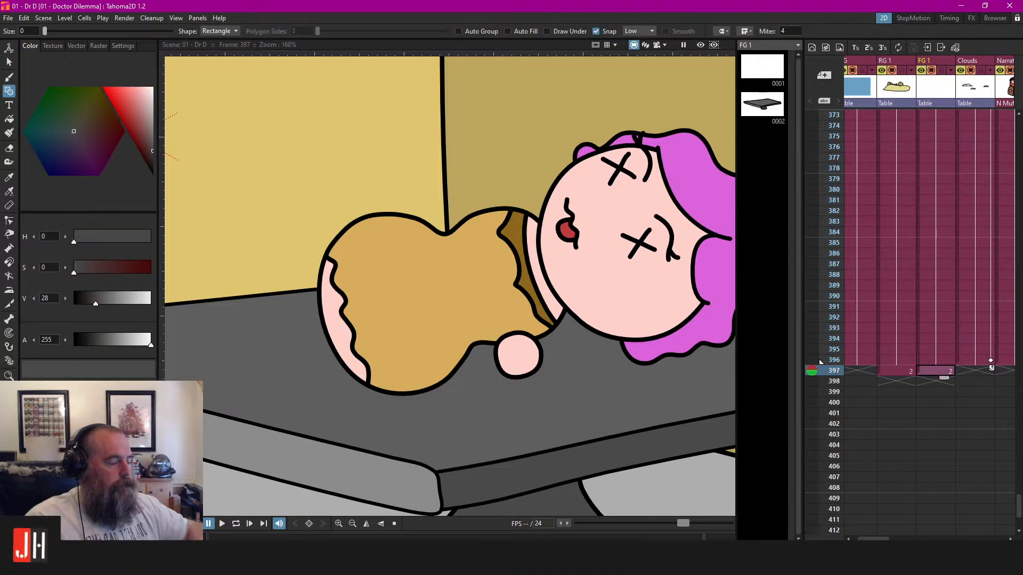
left_click(89, 453)
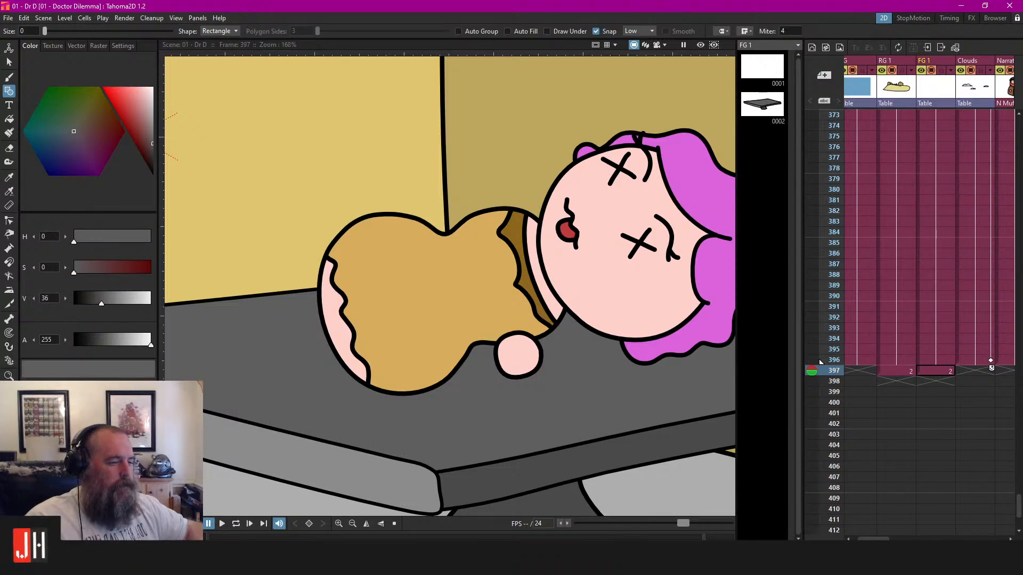
left_click(88, 452)
Try a rectangle on the table under the character, then set the shape to Ellipse and draw a wide, flat shadow ellipse there
mouse_move(265, 347)
left_mouse_down()
mouse_move(303, 370)
mouse_move(538, 399)
left_mouse_up()
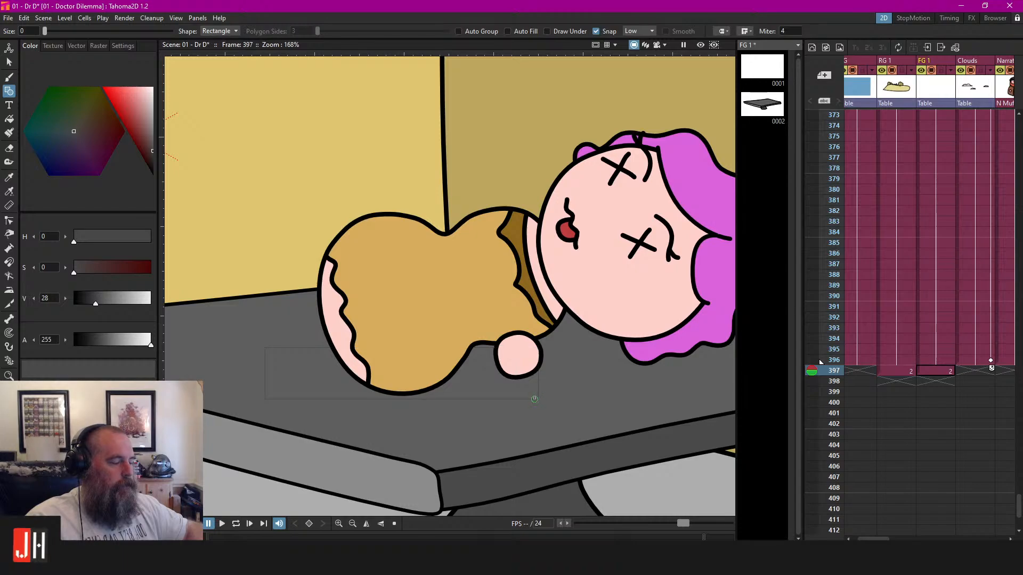
left_click(219, 31)
left_click(213, 56)
scroll(307, 284, "down", 2)
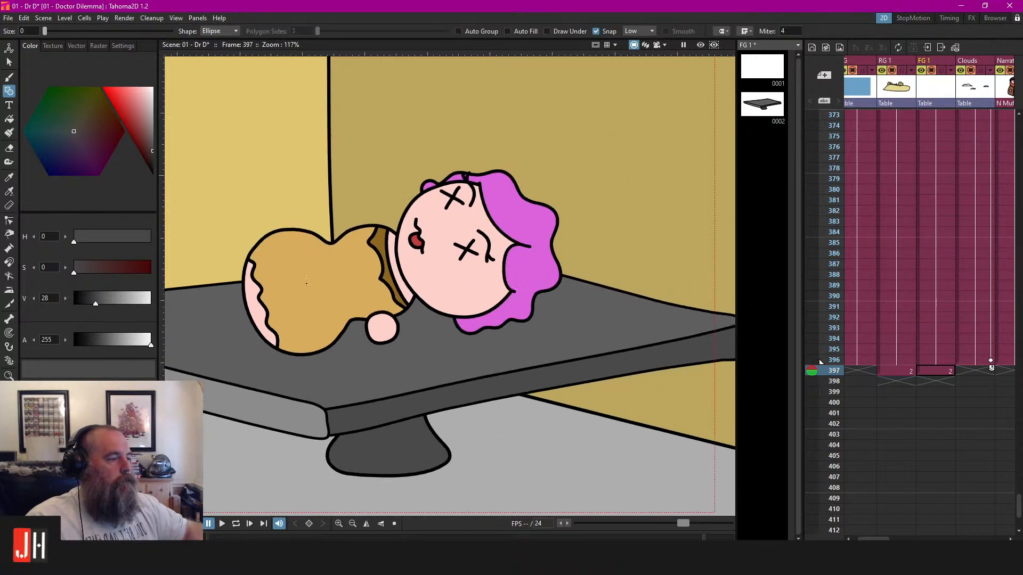
left_click_drag(234, 318, 535, 340)
left_click_drag(548, 354, 548, 353)
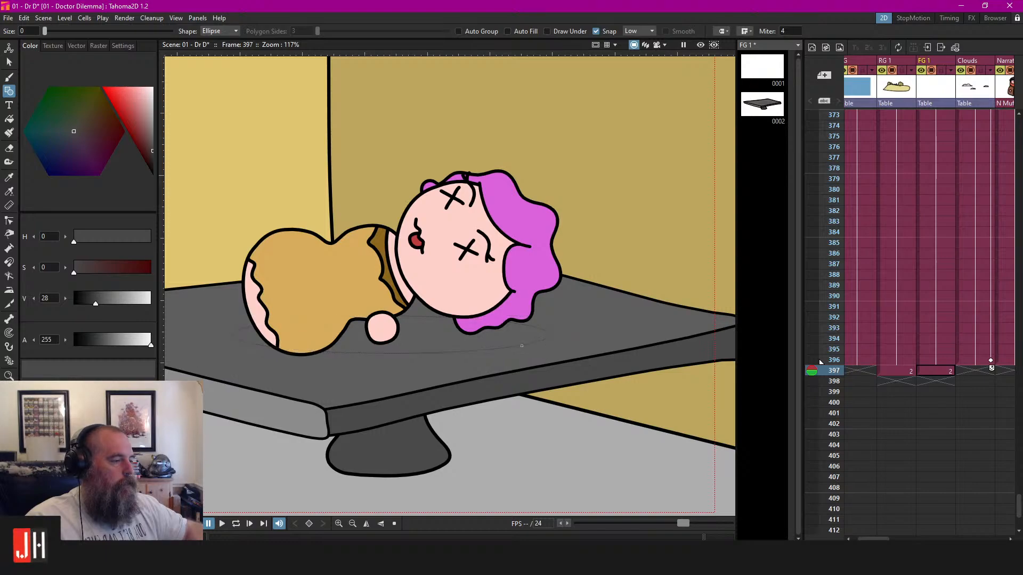
Rotate the shadow ellipse to 6.31°, stretch it vertically to 118.83 %, and move it about 45 px left and 12 px up
key("s")
left_click(435, 319)
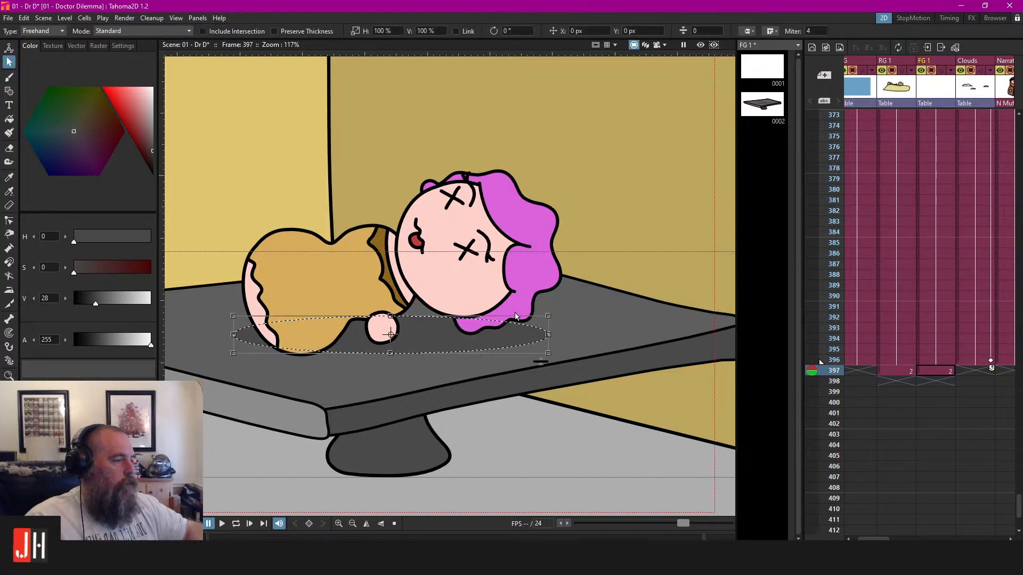
left_click_drag(554, 315, 529, 305)
scroll(415, 341, "up", 2)
left_click_drag(415, 304, 375, 293)
scroll(451, 313, "up", 1)
left_click_drag(383, 377, 400, 390)
scroll(405, 373, "down", 4)
scroll(415, 346, "up", 3)
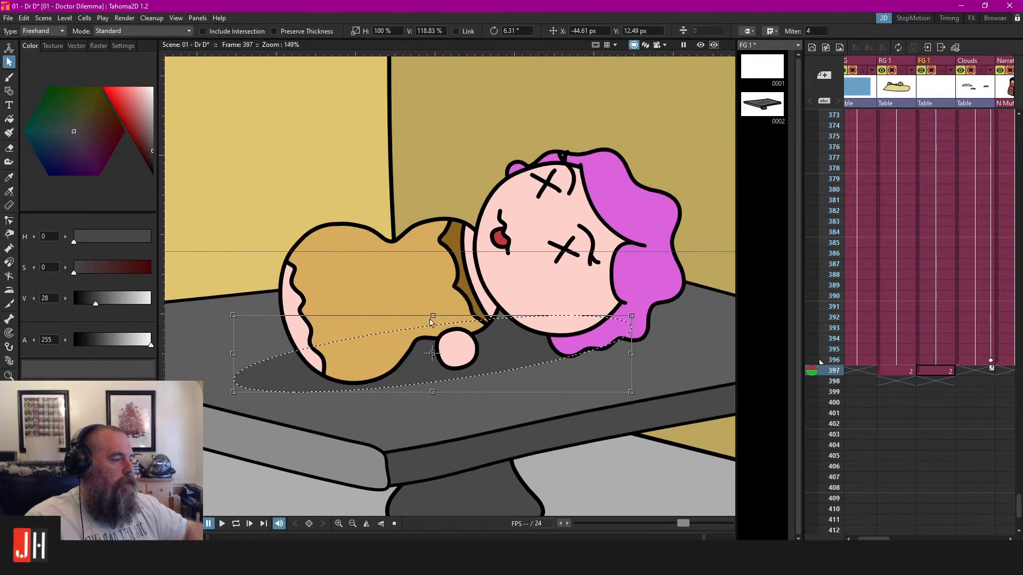
Set the shadow ellipse's rotation to 2.66° and vertical scale to 115.37 %, moving it about 32 px right and 7 px down
left_click_drag(642, 314, 504, 358)
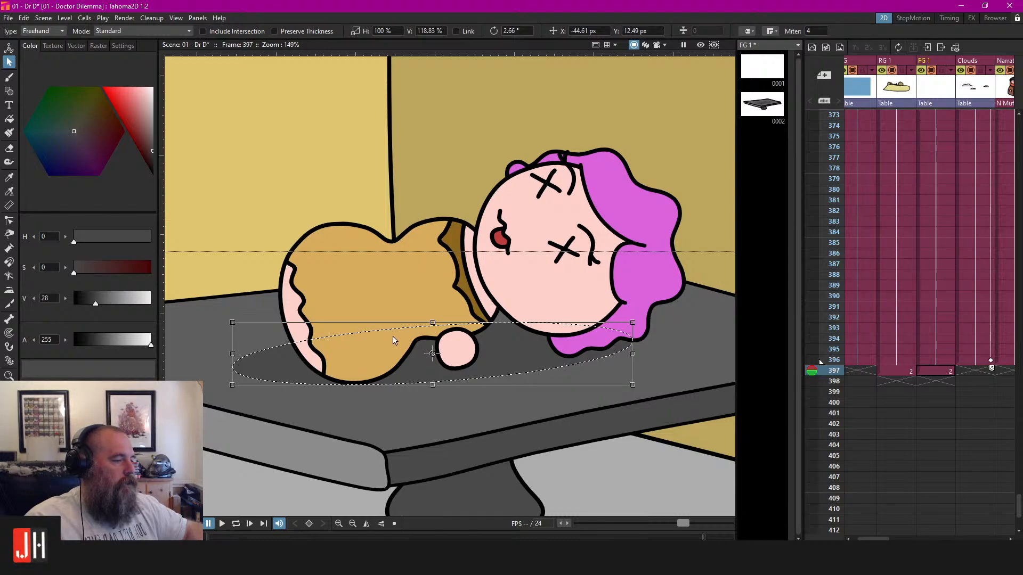
left_click_drag(392, 329, 418, 334)
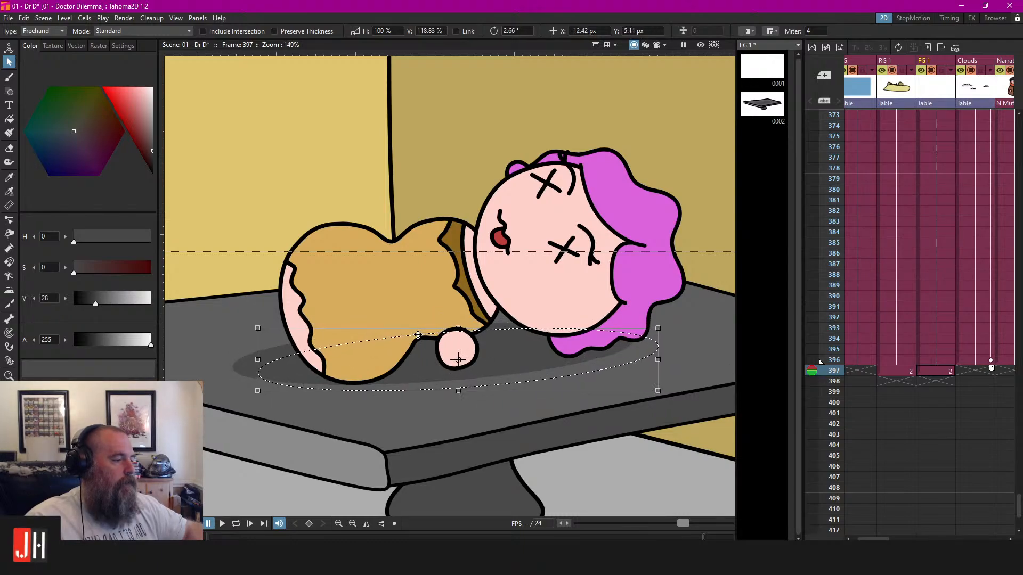
left_click_drag(459, 392, 459, 390)
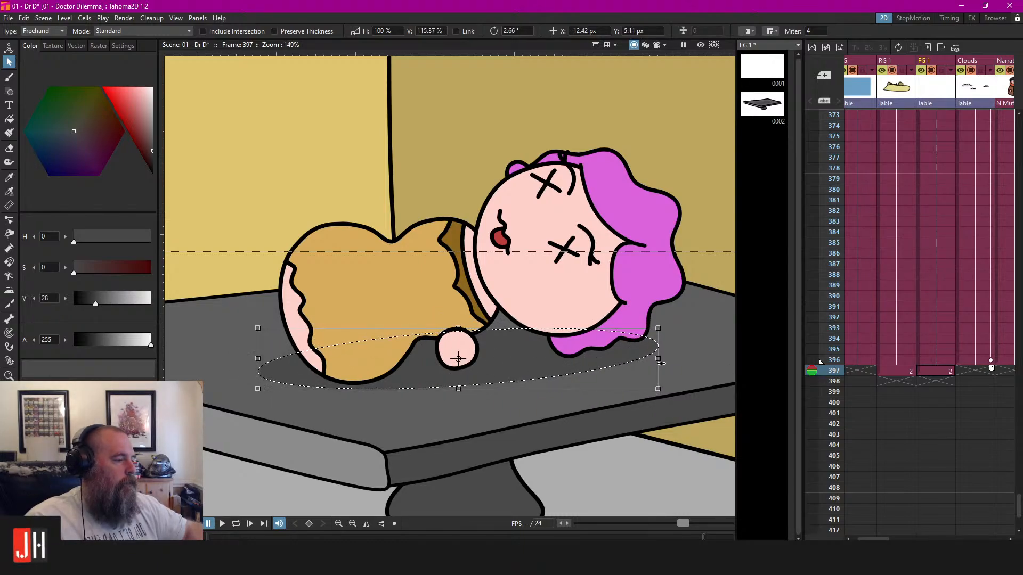
Narrow the shadow ellipse to 97.94 % horizontal scale from its right end and save the scene
left_click_drag(658, 359, 650, 358)
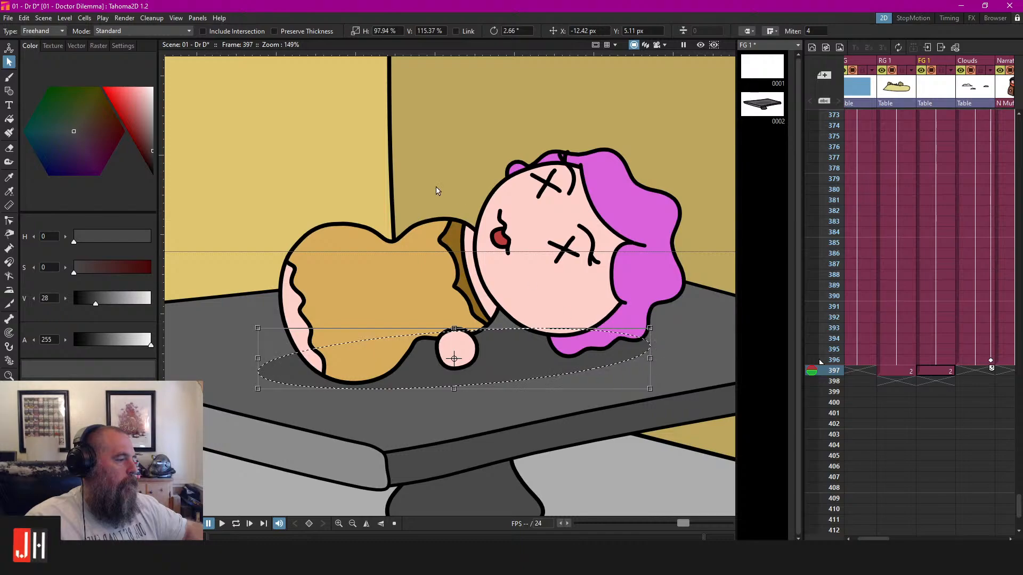
left_click(465, 186)
scroll(472, 229, "down", 16)
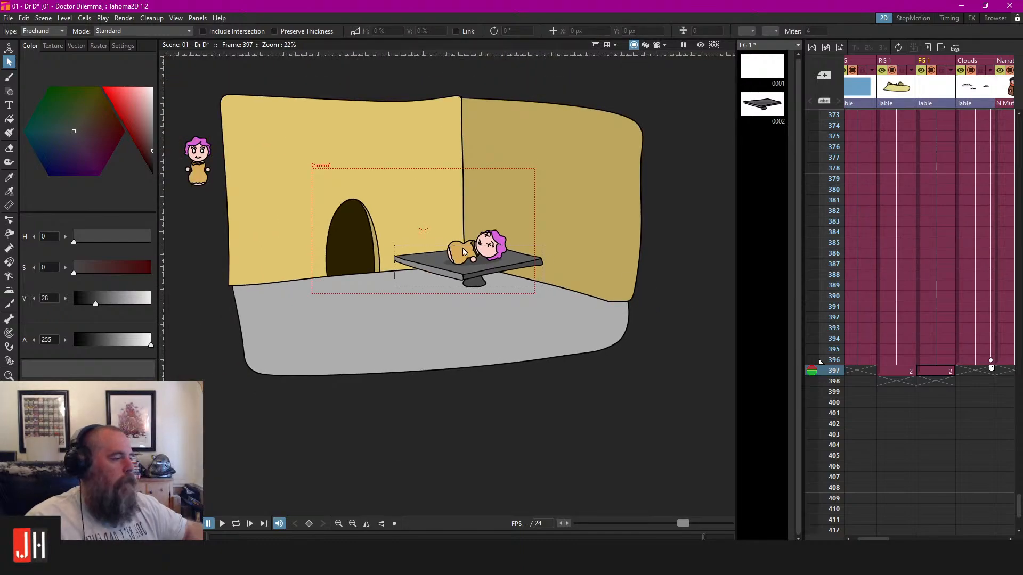
scroll(463, 252, "up", 5)
key("ctrl+s")
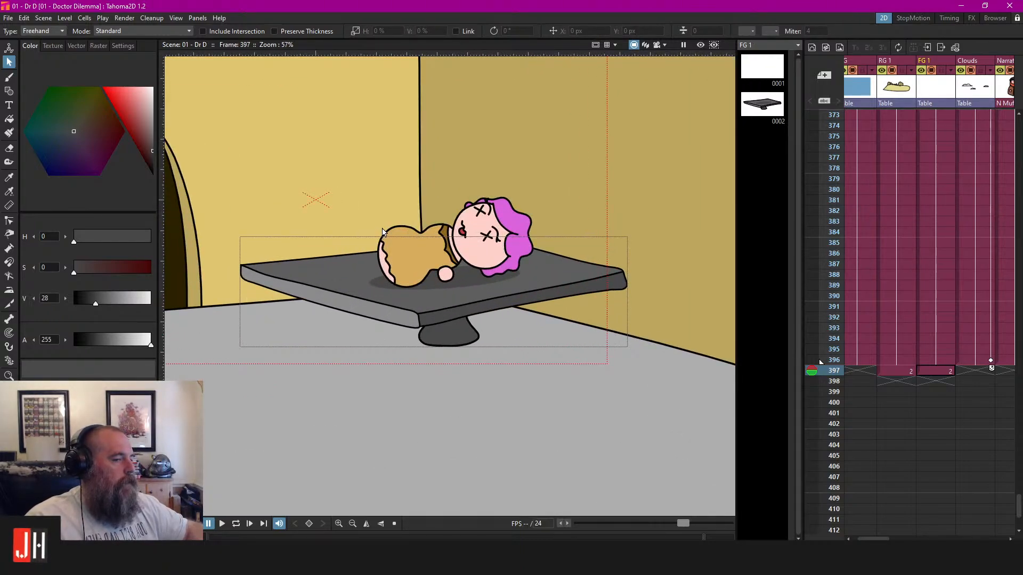
In the Char 2 drawing at frame 397, brush a closed, wavy black outline of a sheet draped over the character's lower body
scroll(383, 232, "up", 5)
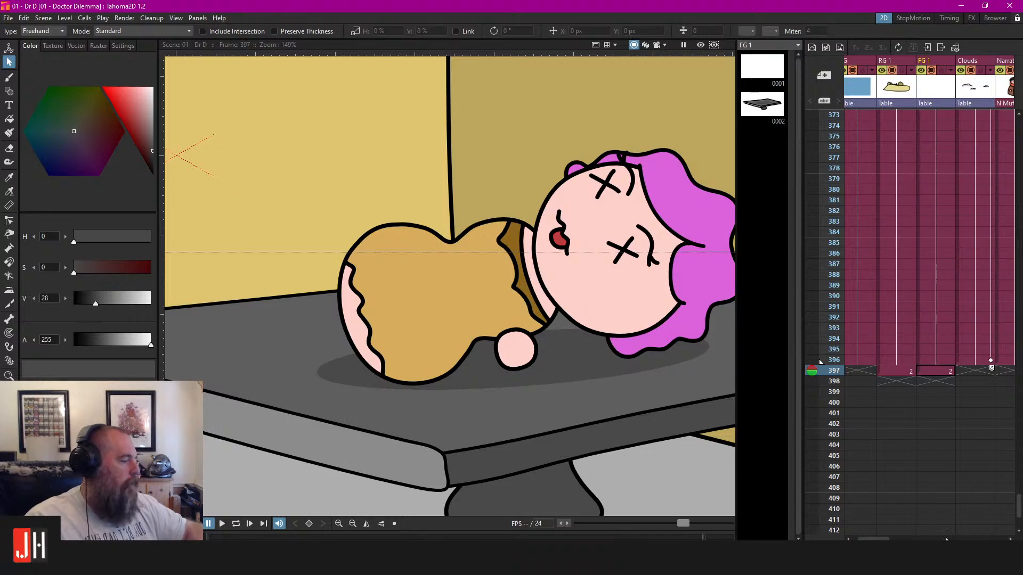
left_click_drag(879, 538, 990, 531)
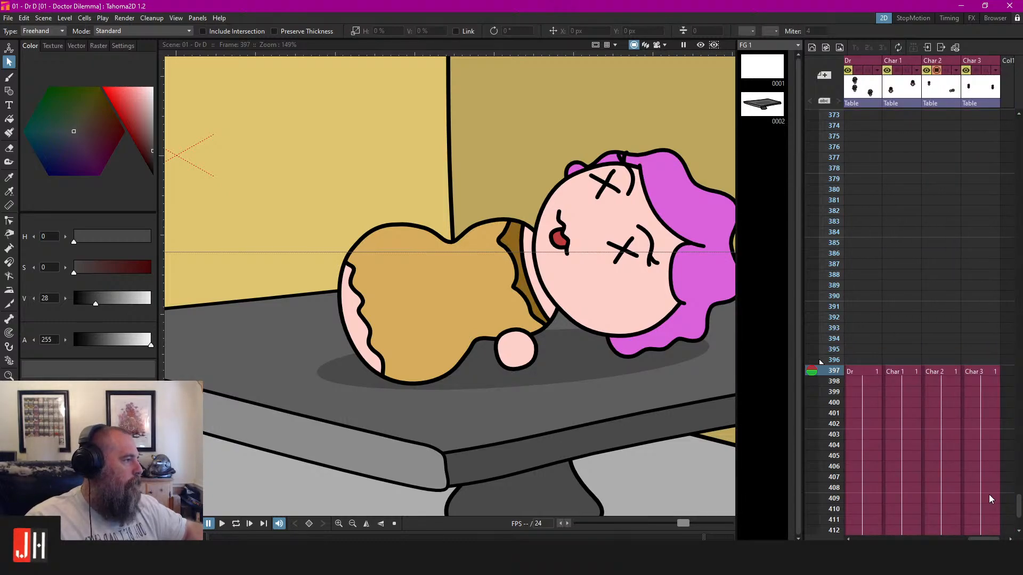
left_click(938, 375)
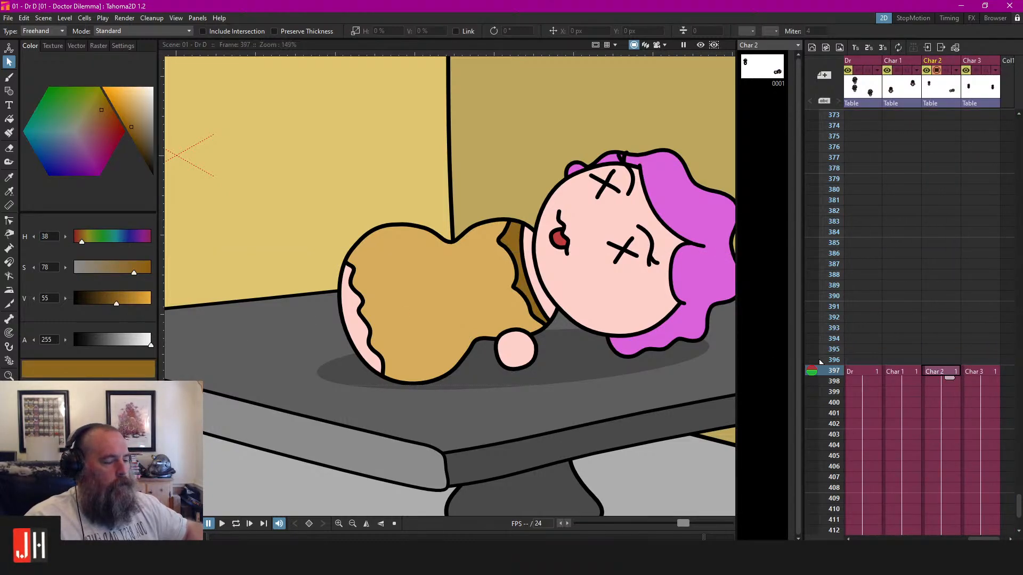
left_click(58, 420)
key("b")
left_click_drag(473, 290, 526, 288)
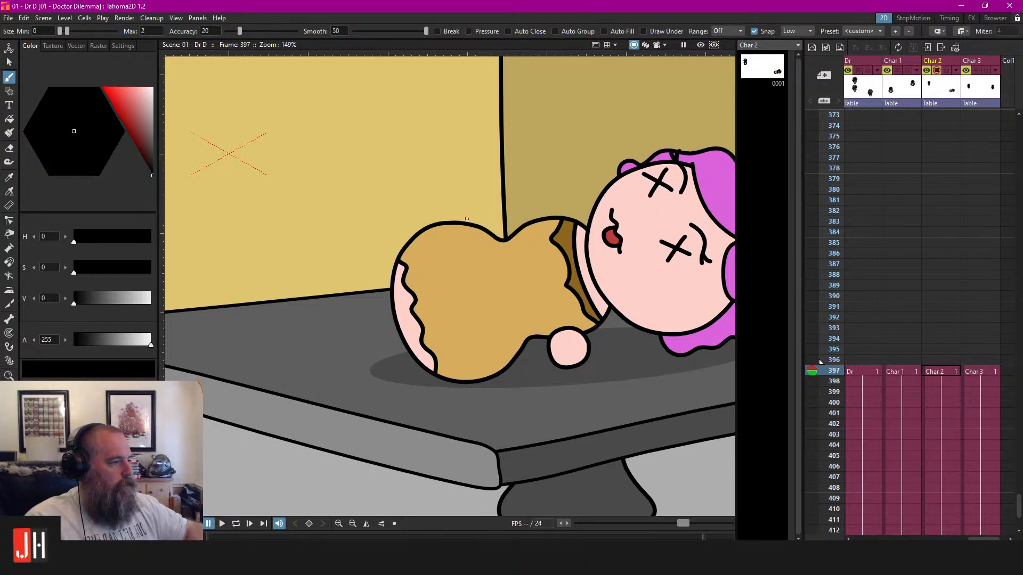
mouse_move(494, 226)
left_mouse_down()
mouse_move(524, 267)
mouse_move(527, 317)
left_mouse_up()
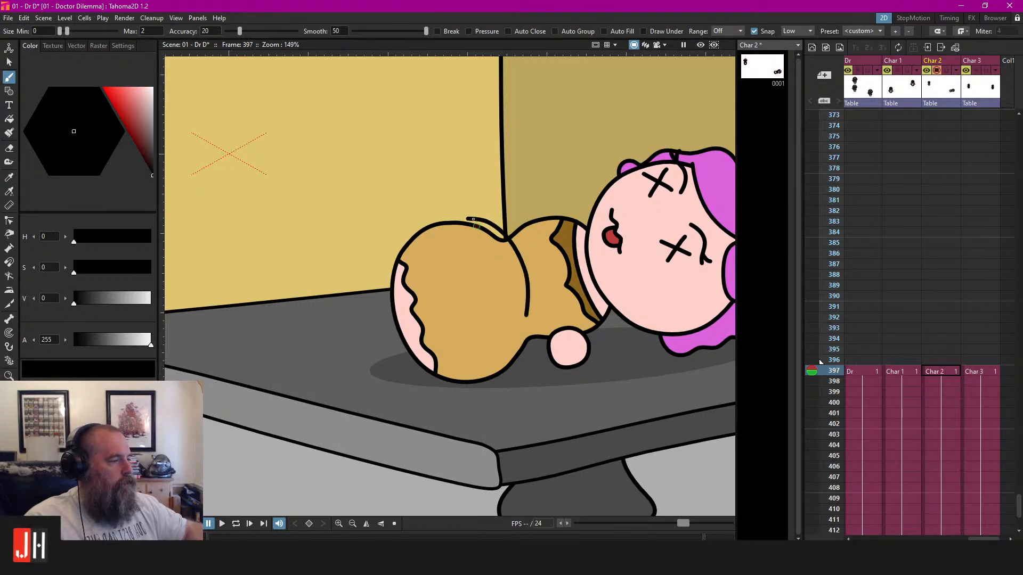
key("ctrl+z")
left_click_drag(479, 216, 509, 271)
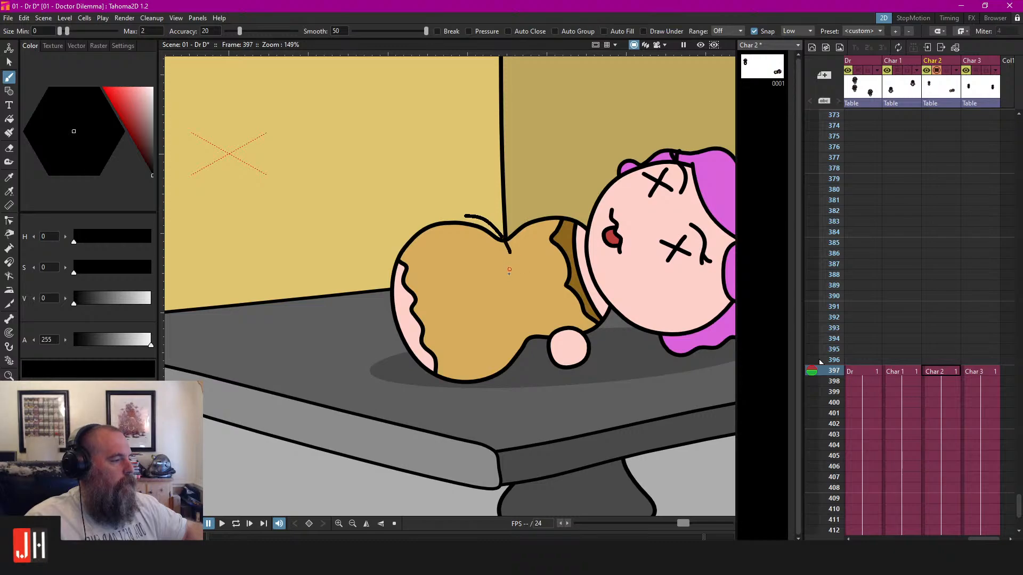
mouse_move(516, 318)
left_mouse_down()
mouse_move(542, 365)
mouse_move(543, 399)
mouse_move(459, 418)
mouse_move(373, 396)
mouse_move(346, 379)
mouse_move(338, 355)
left_mouse_up()
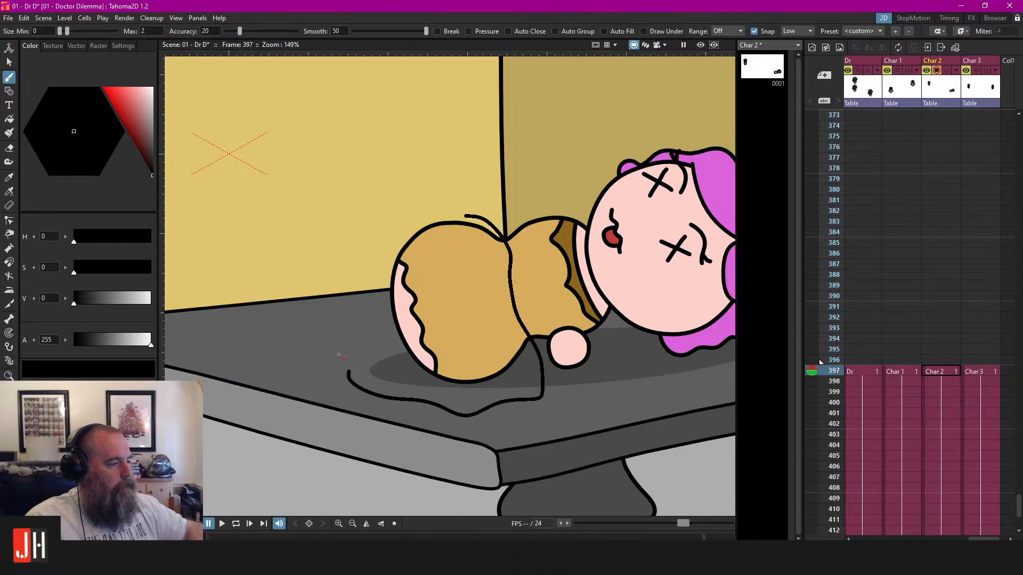
mouse_move(373, 271)
left_mouse_down()
mouse_move(381, 235)
mouse_move(430, 216)
mouse_move(468, 216)
left_mouse_up()
Fill the draped sheet with the off-white style (H 0, S 0, V 96)
key("s")
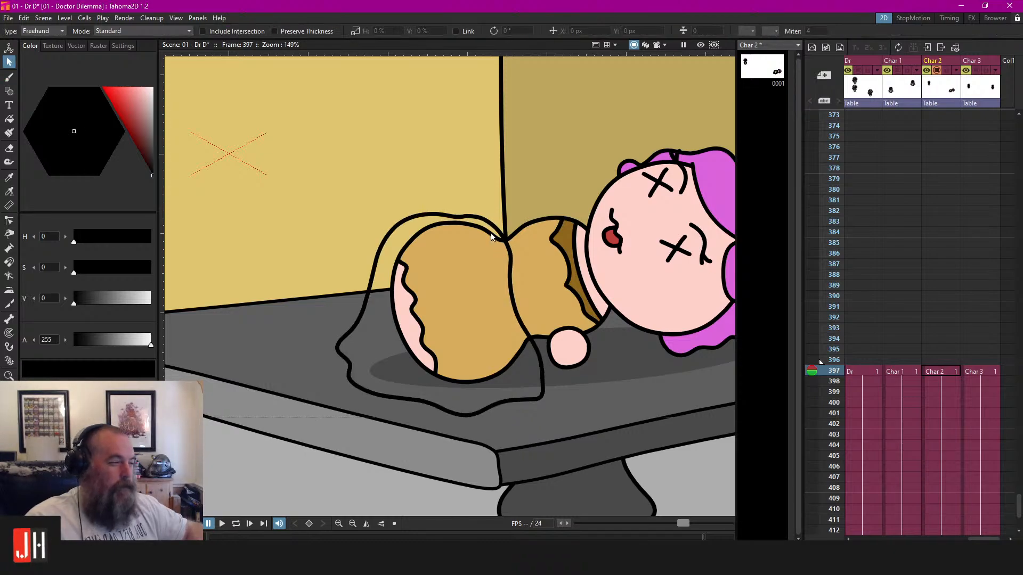
left_click(478, 218)
key("f")
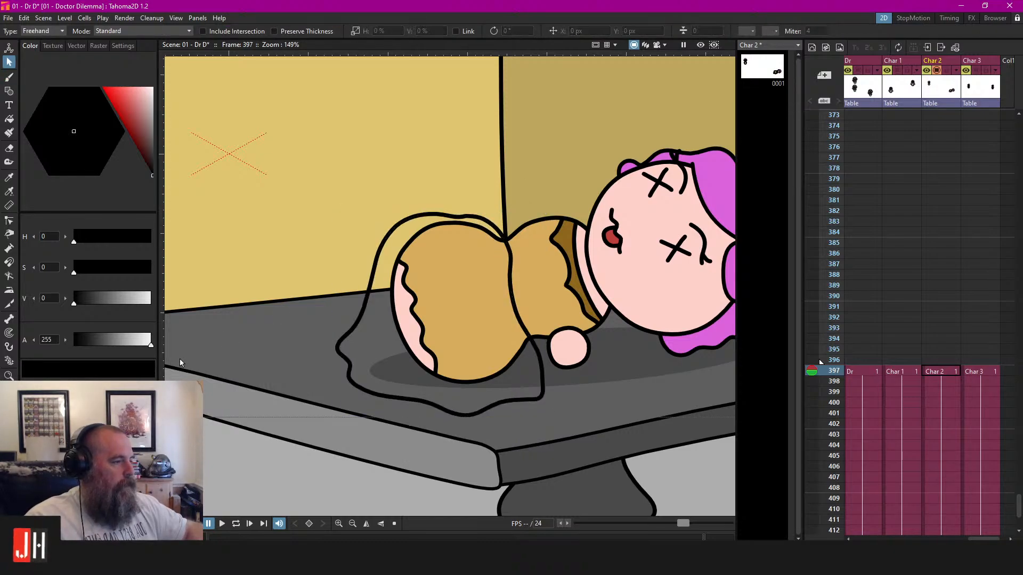
left_click(482, 243)
scroll(456, 288, "down", 3)
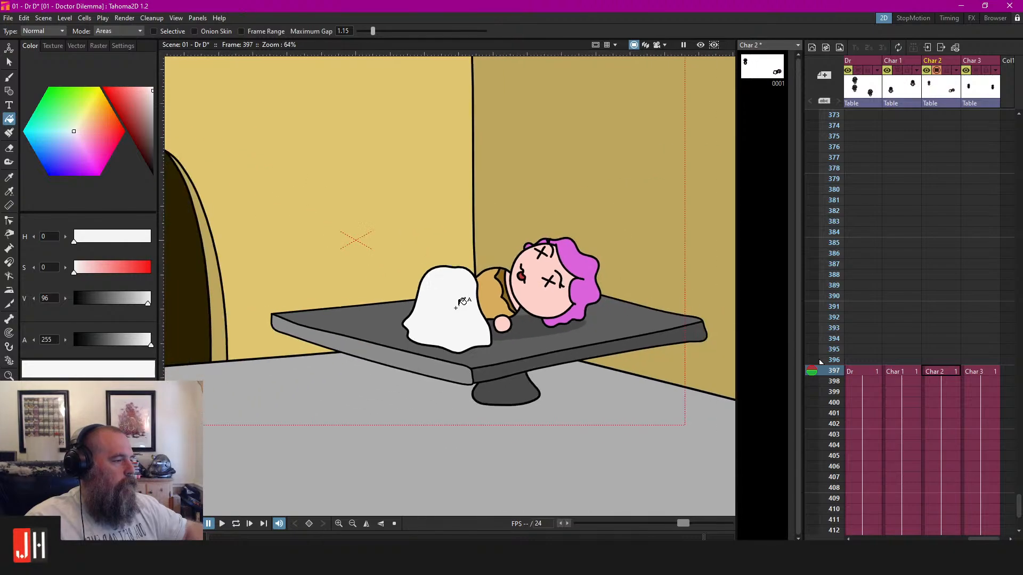
Brush two short black fold lines rising from the sheet's lower edge, one near its left corner and one near the middle
scroll(474, 290, "up", 4)
scroll(478, 288, "up", 1)
scroll(482, 288, "down", 4)
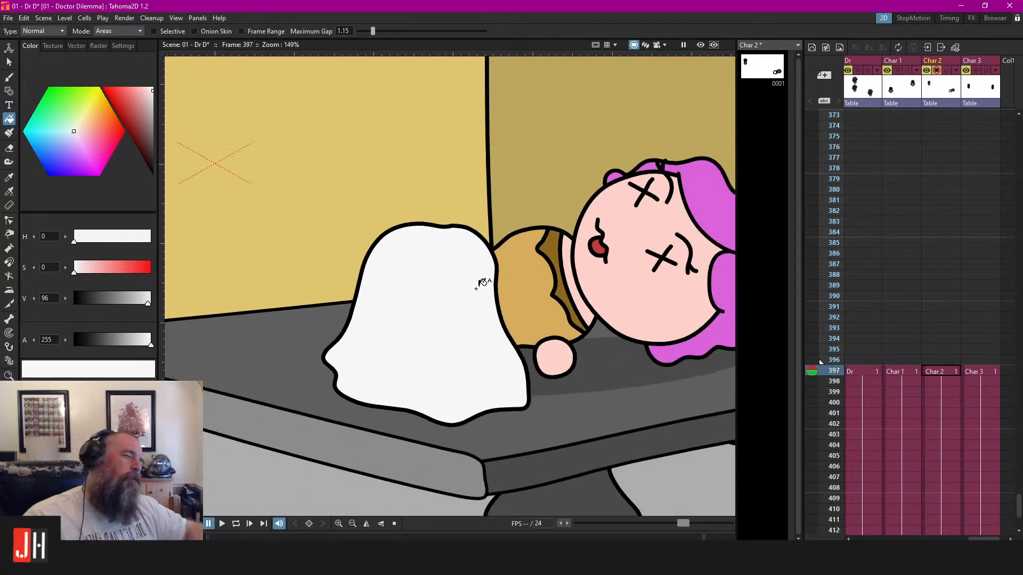
scroll(485, 289, "up", 3)
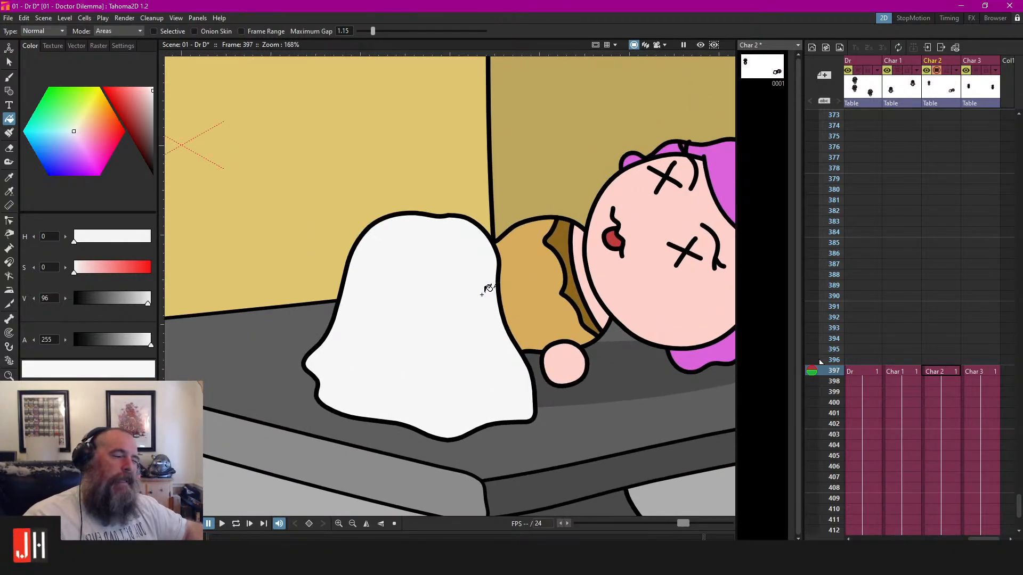
key("b")
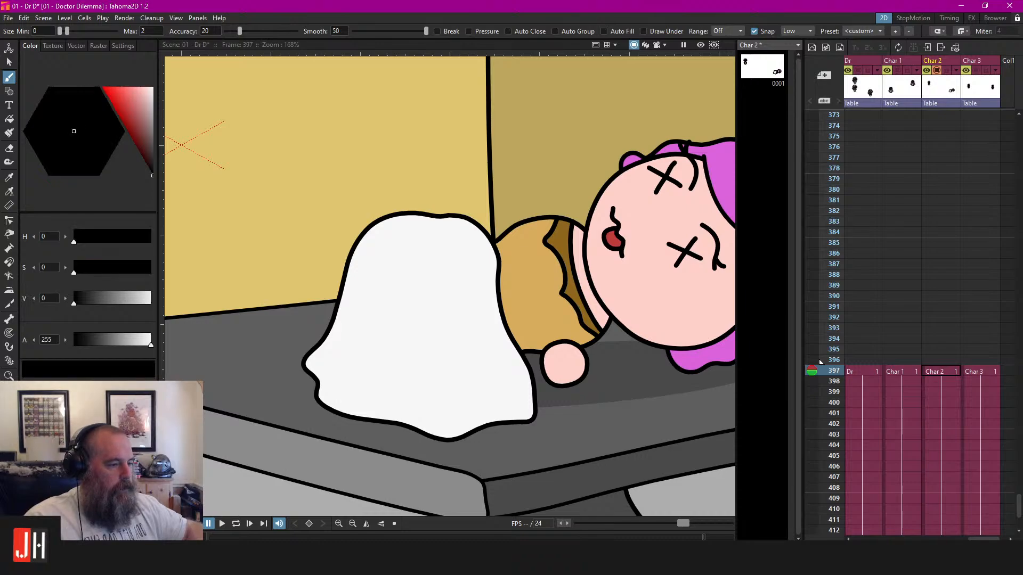
scroll(357, 389, "up", 4)
mouse_move(275, 376)
left_mouse_down()
mouse_move(333, 329)
mouse_move(345, 270)
left_mouse_up()
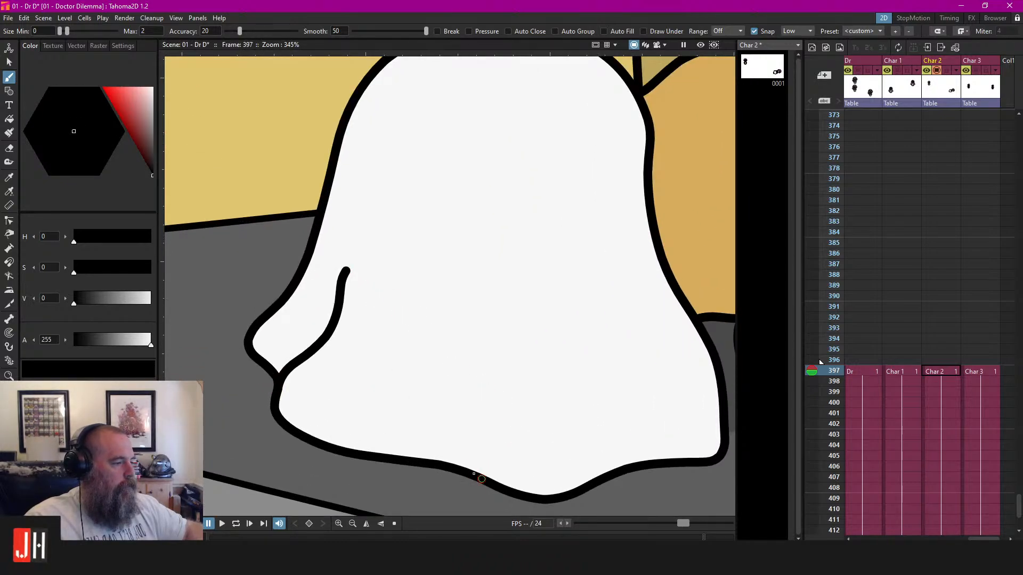
left_click_drag(469, 465, 477, 387)
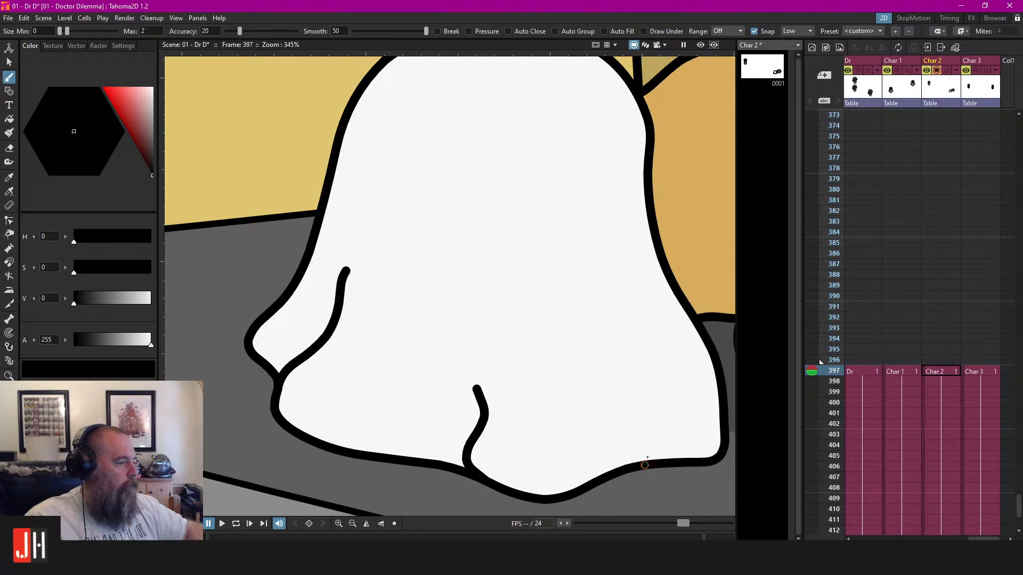
Scale the sheet and its two fold lines down to about 90 %, then raise and slightly enlarge them to fit the lower body
scroll(554, 343, "down", 6)
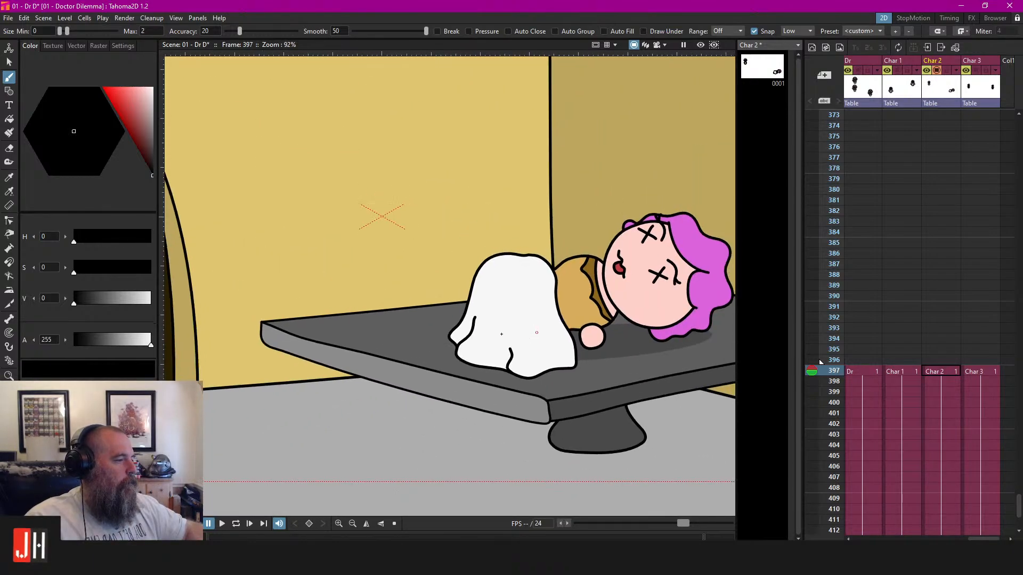
scroll(537, 332, "up", 4)
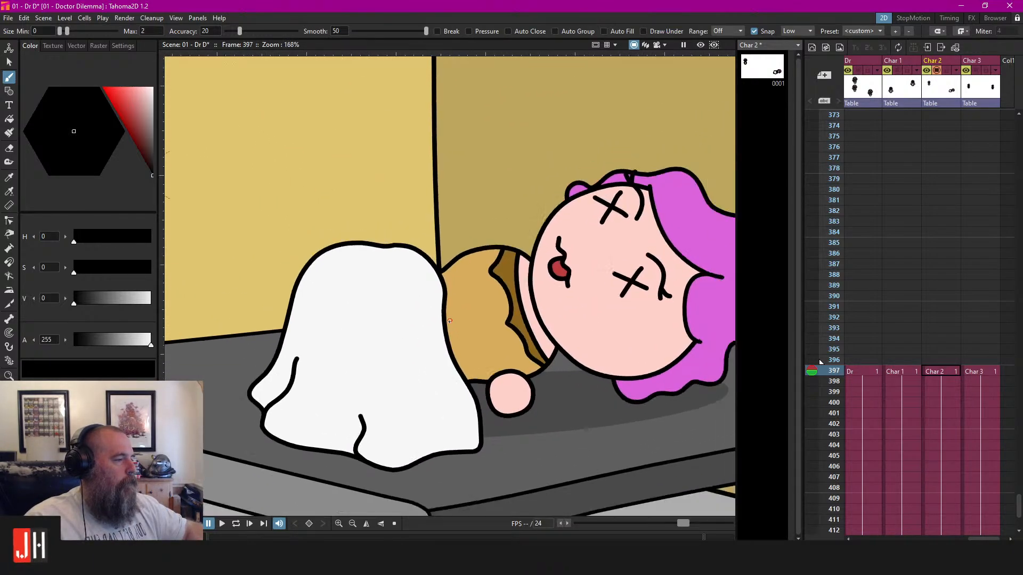
scroll(450, 321, "down", 3)
scroll(496, 291, "up", 4)
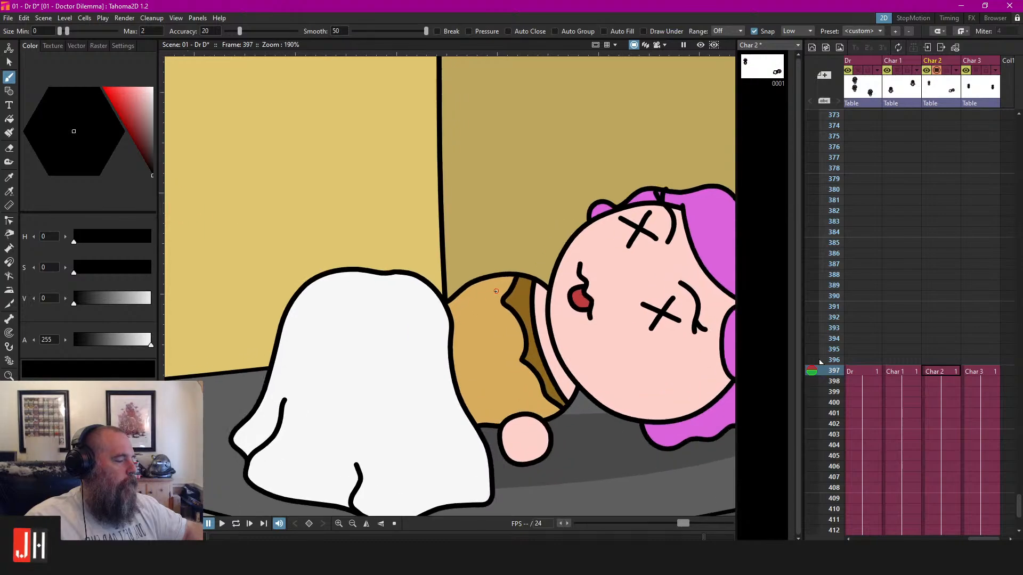
scroll(496, 291, "up", 1)
key("s")
left_click(326, 421)
left_click(414, 488, "shift")
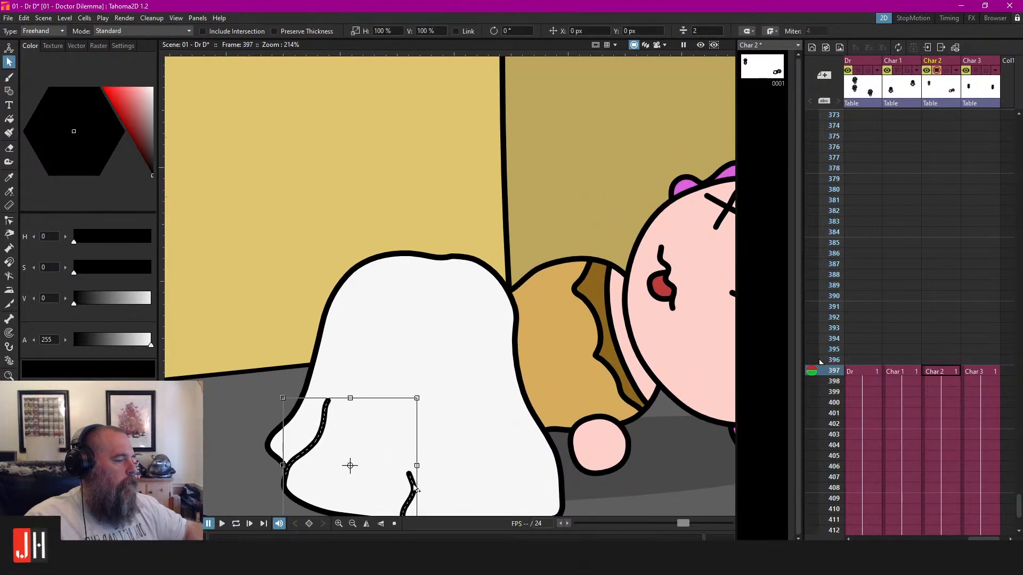
left_click(502, 281, "shift")
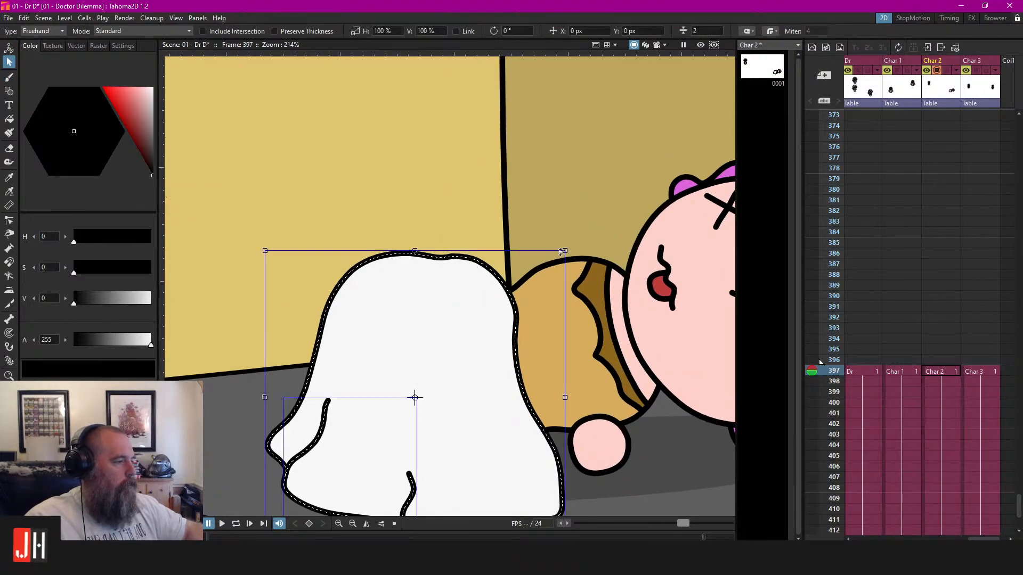
left_click_drag(564, 251, 533, 279)
left_click_drag(464, 295, 465, 273)
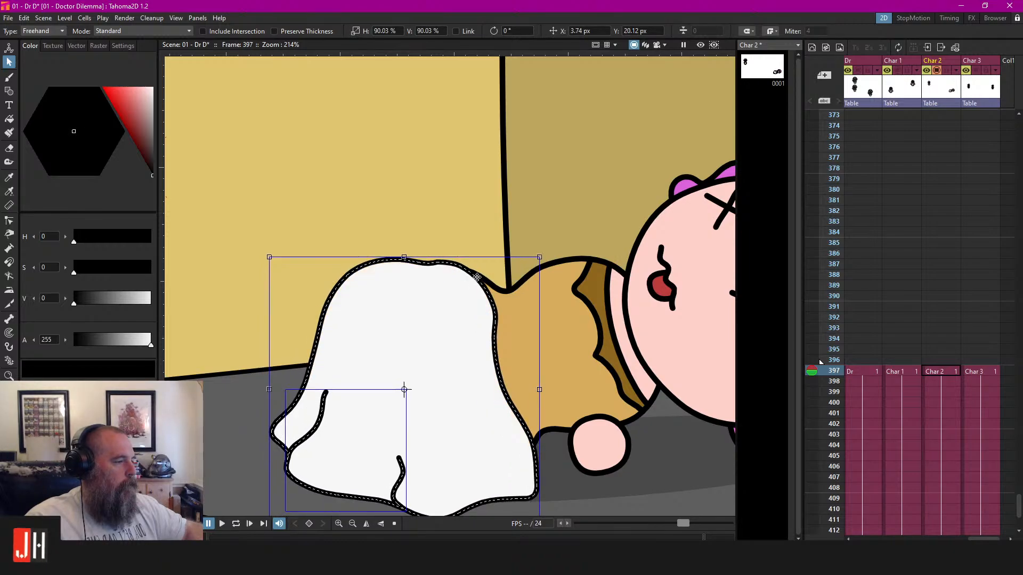
left_click_drag(537, 261, 547, 249)
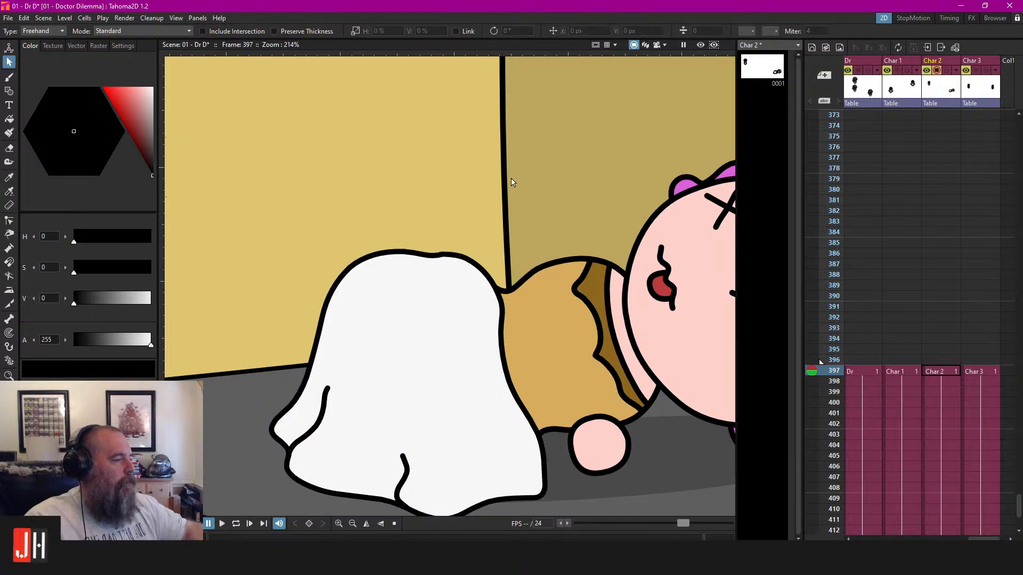
mouse_move(512, 182)
left_mouse_down()
mouse_move(559, 500)
mouse_move(519, 138)
left_mouse_up()
left_click(456, 187)
Check how the sheet sits on the character and save the scene
scroll(456, 187, "down", 3)
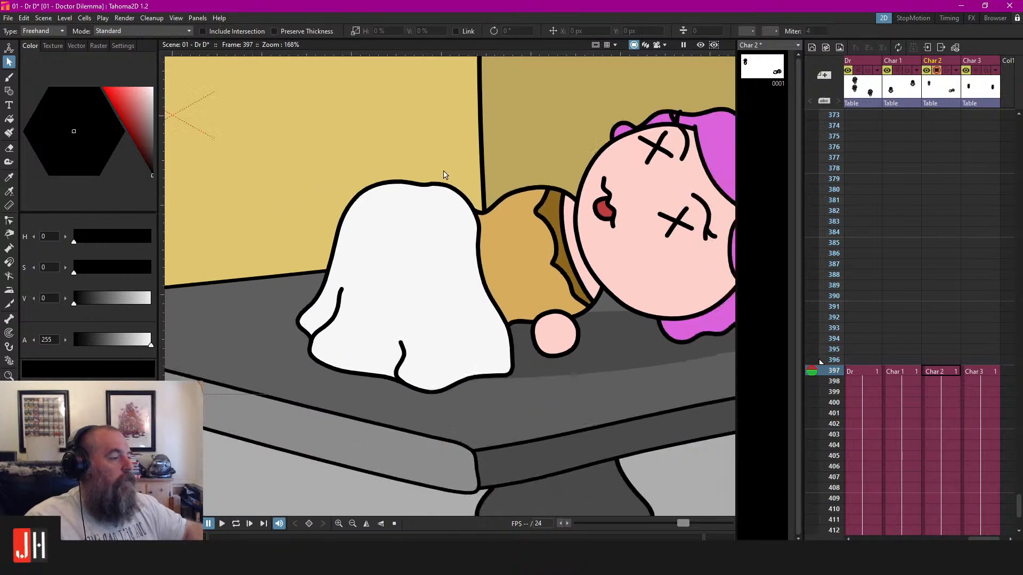
mouse_move(420, 141)
left_mouse_down()
mouse_move(306, 287)
mouse_move(517, 341)
mouse_move(372, 107)
mouse_move(415, 139)
left_mouse_up()
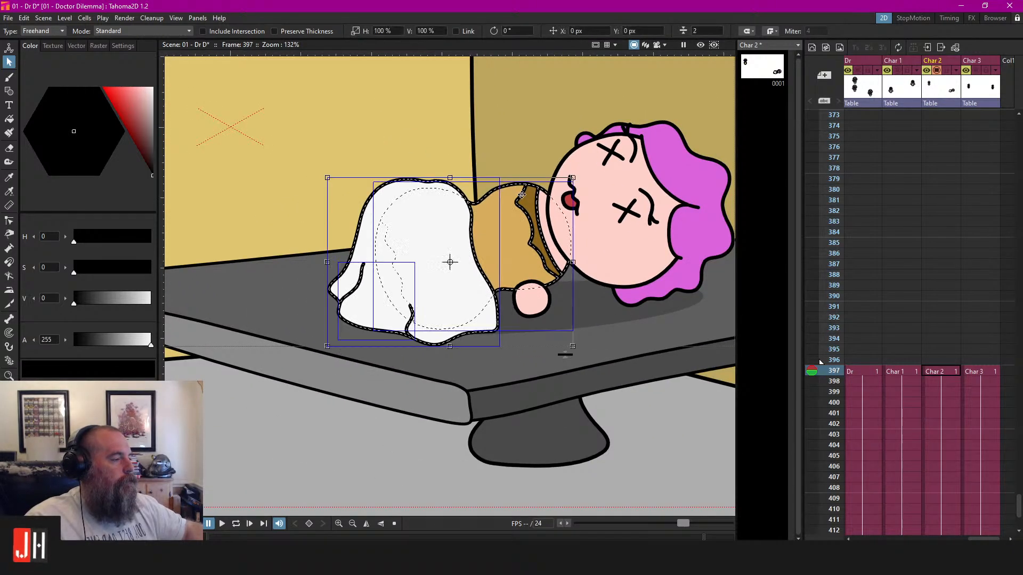
left_click(530, 130)
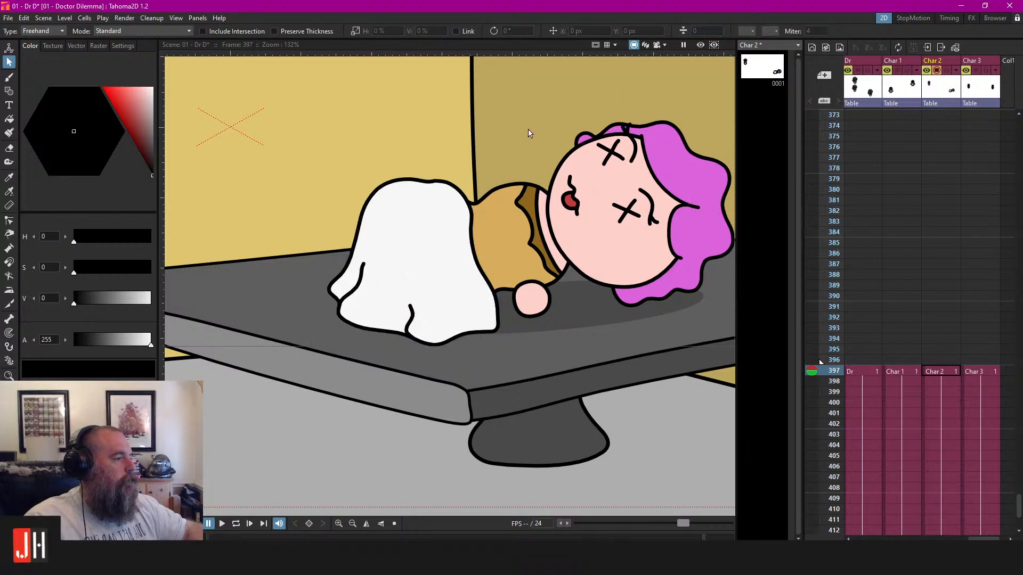
scroll(493, 231, "down", 5)
scroll(482, 233, "up", 3)
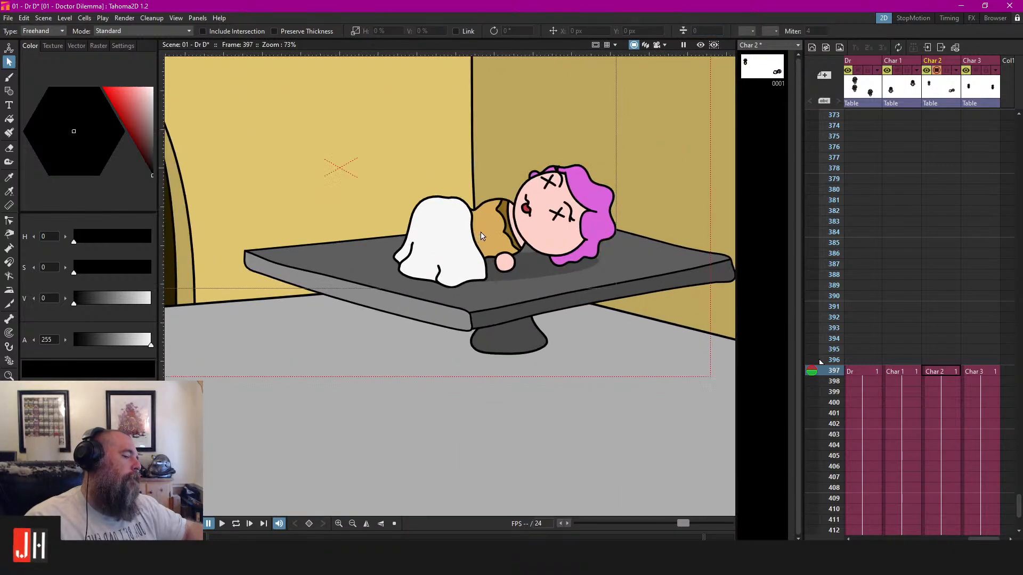
key("ctrl+s")
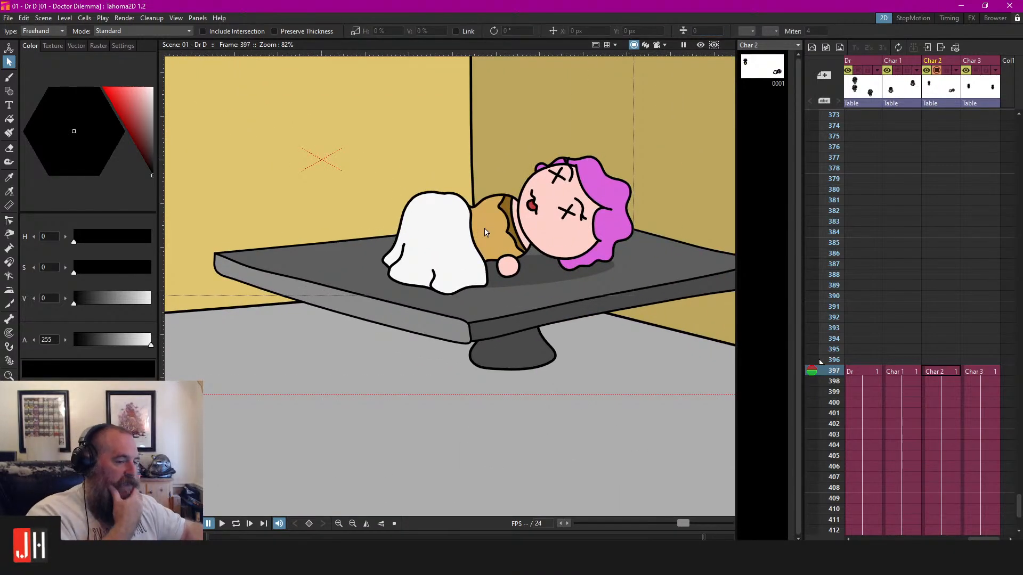
scroll(431, 239, "up", 4)
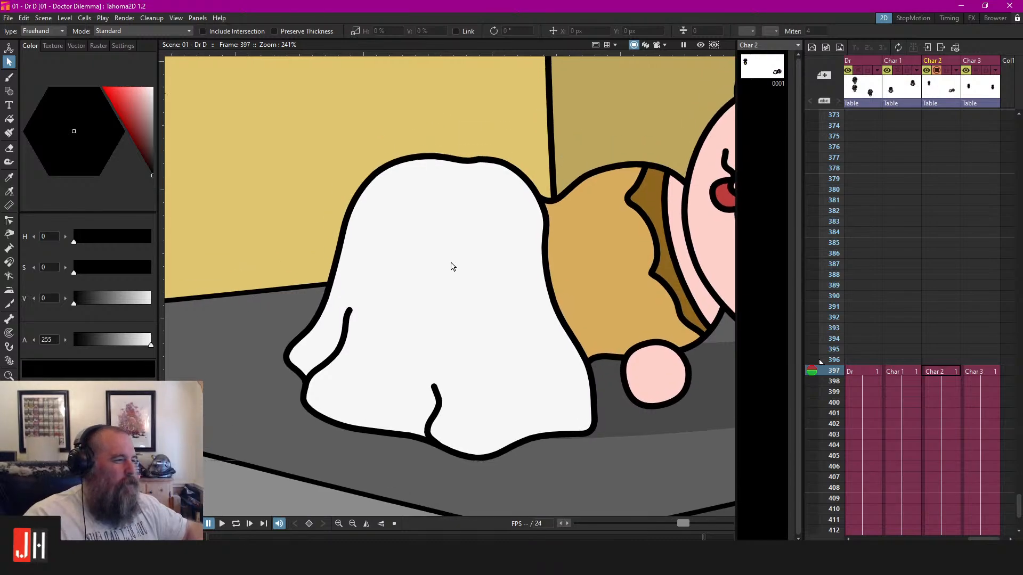
key("b")
scroll(480, 245, "down", 2)
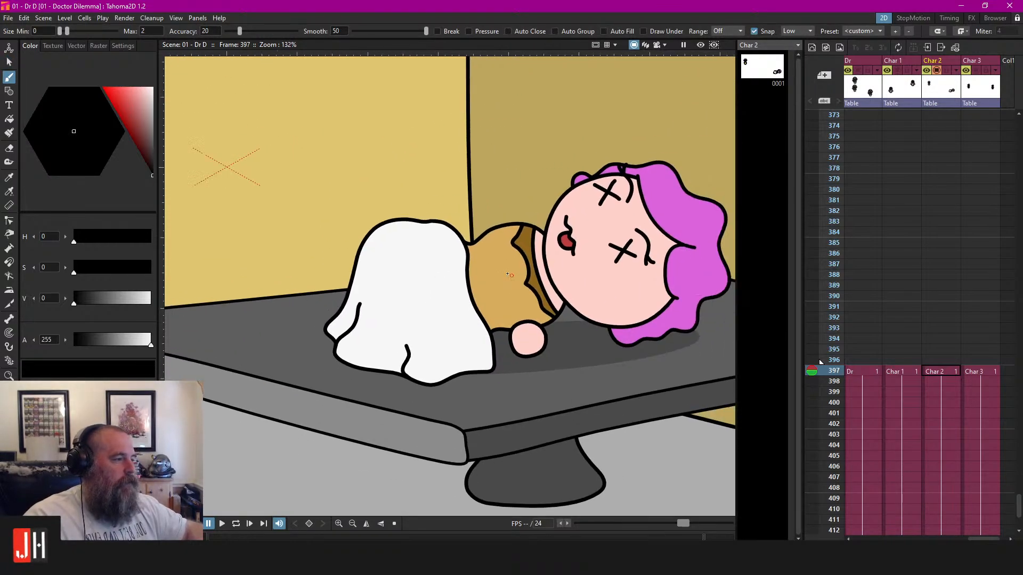
scroll(520, 258, "up", 2)
key("v")
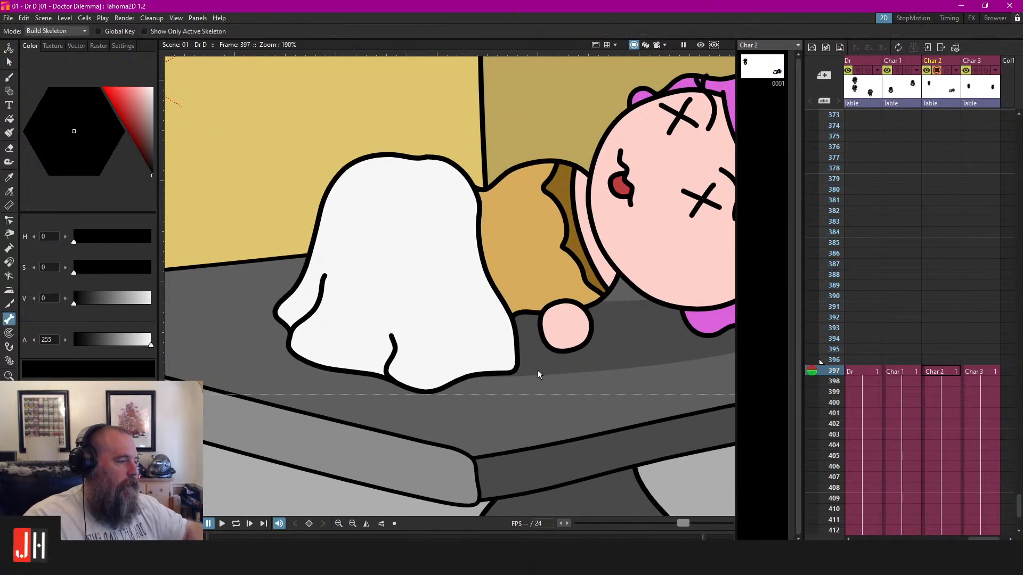
left_click(595, 373)
Select the shadow beneath the character in the FG 1 level at frame 397 and display its control points for editing
left_click_drag(893, 539, 868, 539)
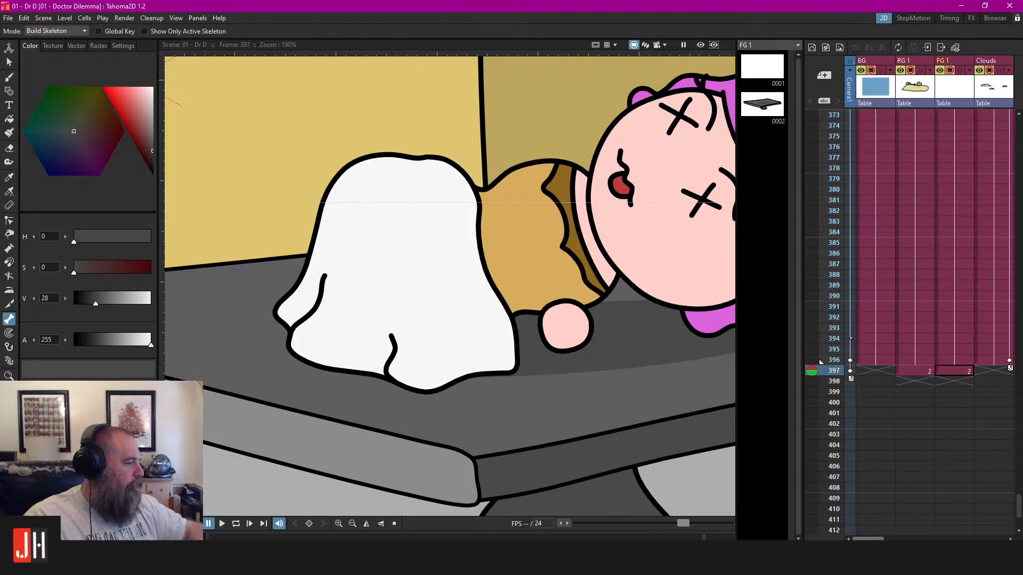
left_click(948, 371)
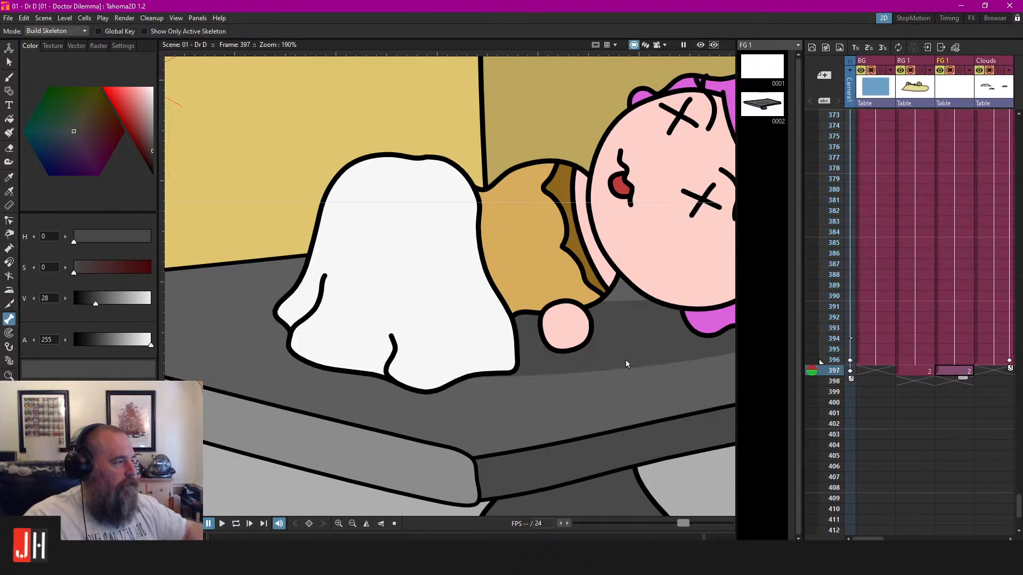
key("s")
left_click(573, 372)
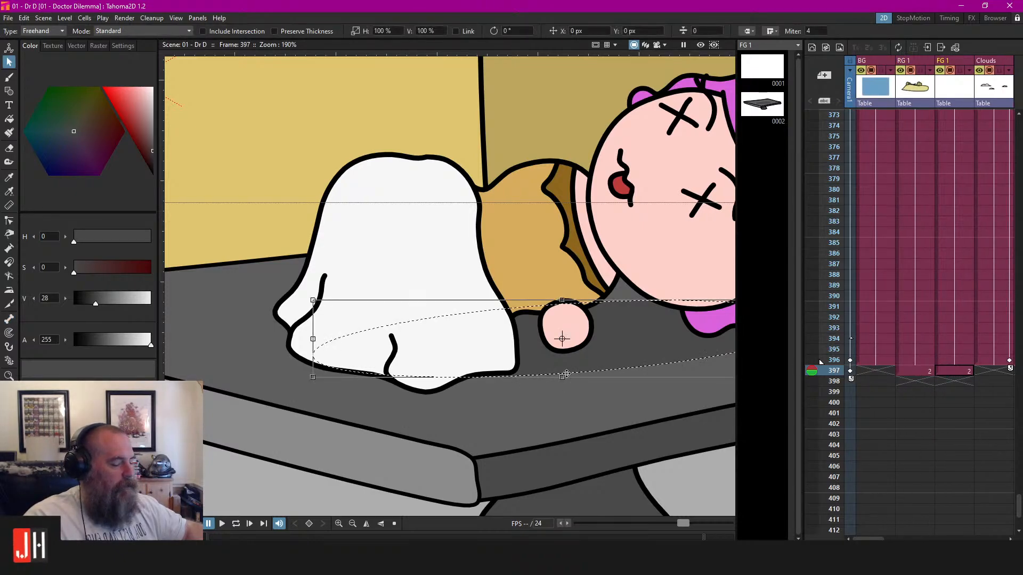
key("c")
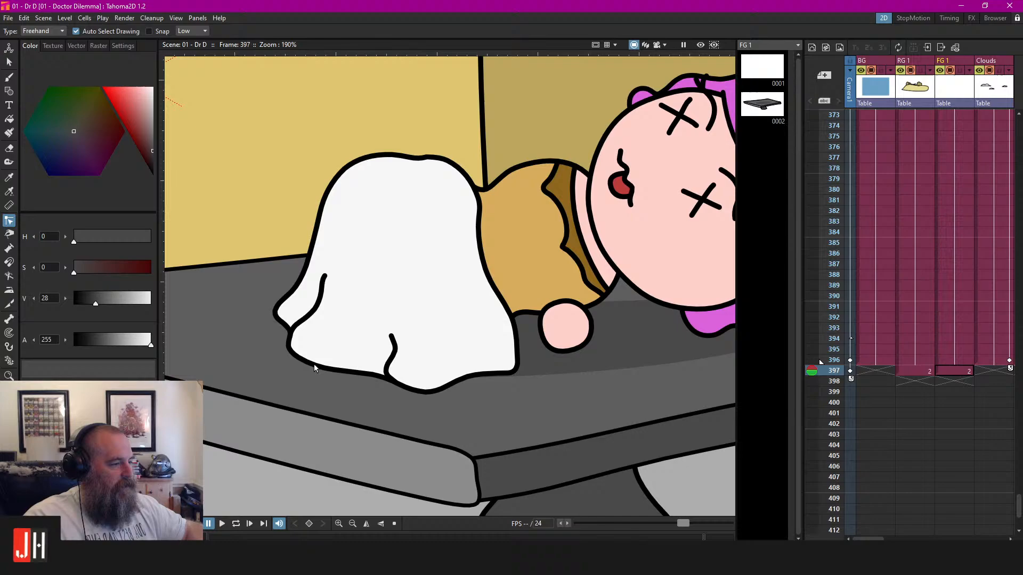
left_click(531, 376)
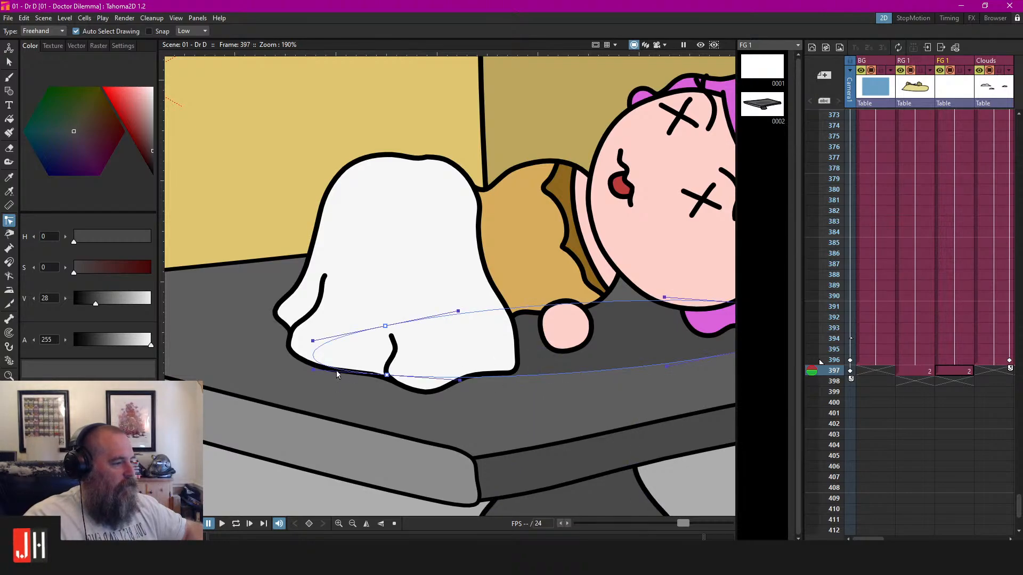
Reshape the shadow's front edge to follow the sheet's hem, the hand and the head, moving its upper point behind the head
mouse_move(410, 374)
left_mouse_down()
mouse_move(423, 399)
mouse_move(379, 396)
left_mouse_up()
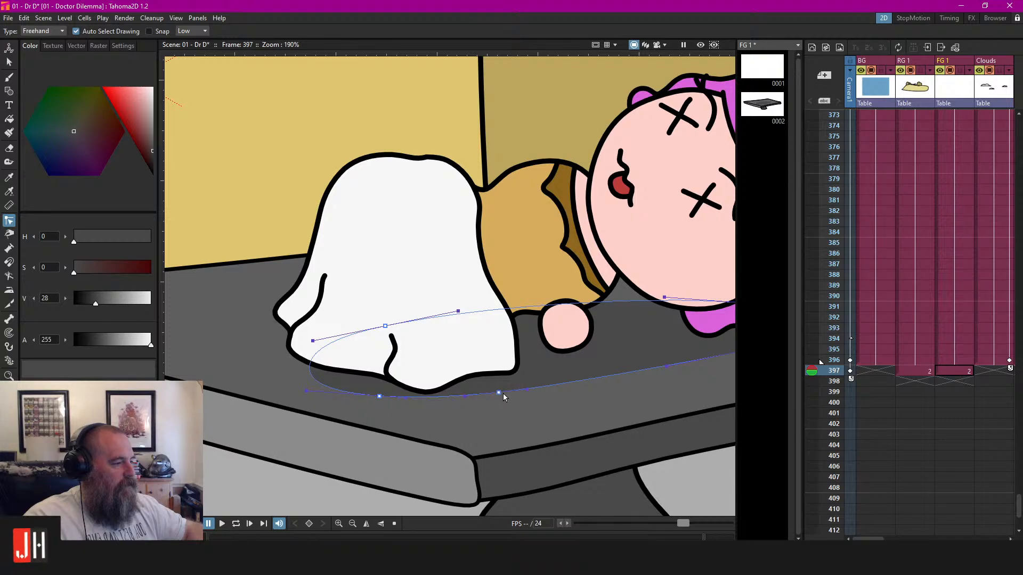
left_click_drag(499, 393, 473, 395)
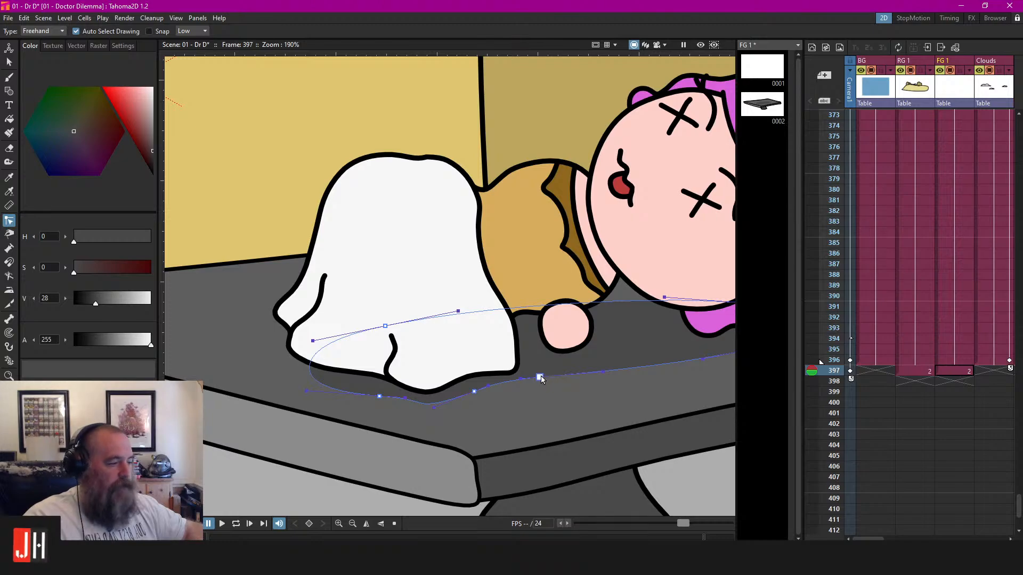
left_click(539, 377)
left_click_drag(583, 375, 554, 359)
scroll(518, 372, "right", 3)
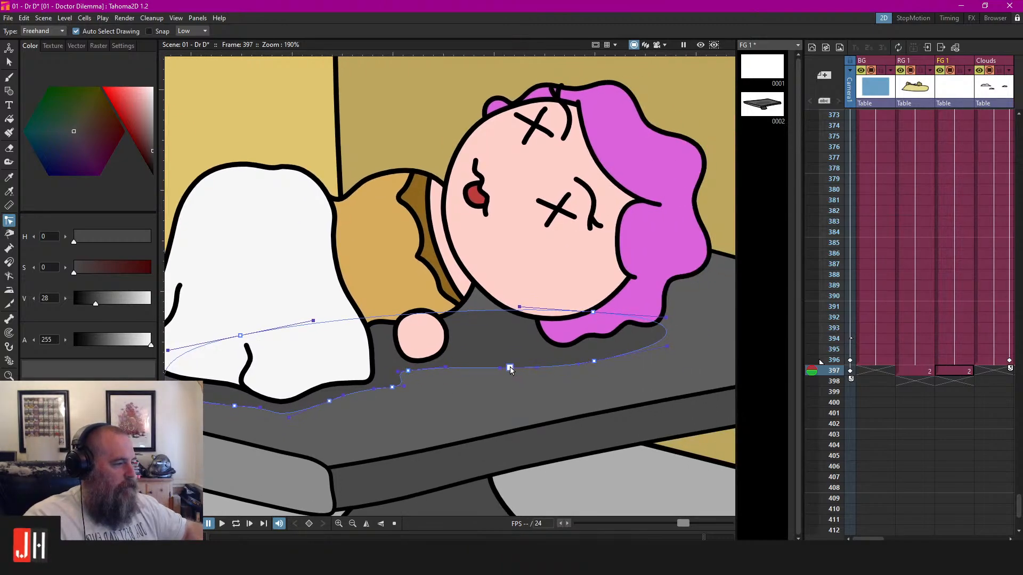
left_click_drag(487, 367, 489, 347)
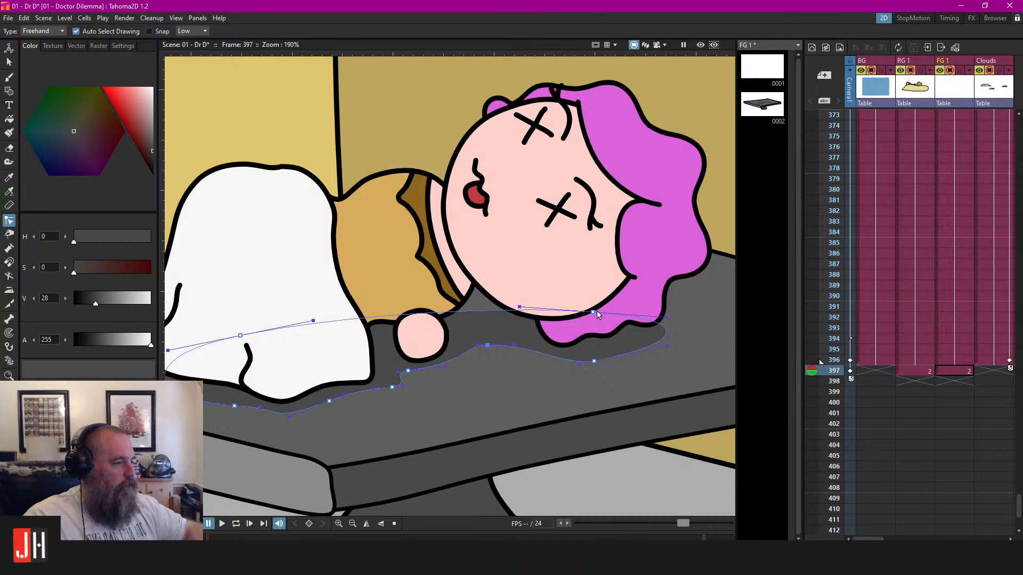
left_click_drag(598, 313, 521, 280)
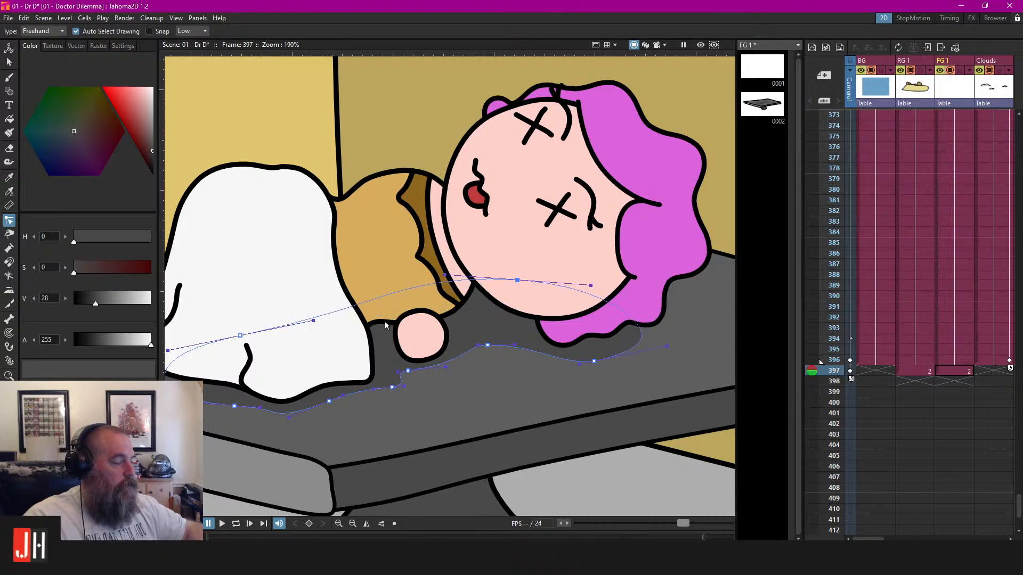
Extend the shadow's left end around the sheet's left corner, tuck its upper edge behind the sheet, and save the scene
left_click_drag(280, 320, 541, 356)
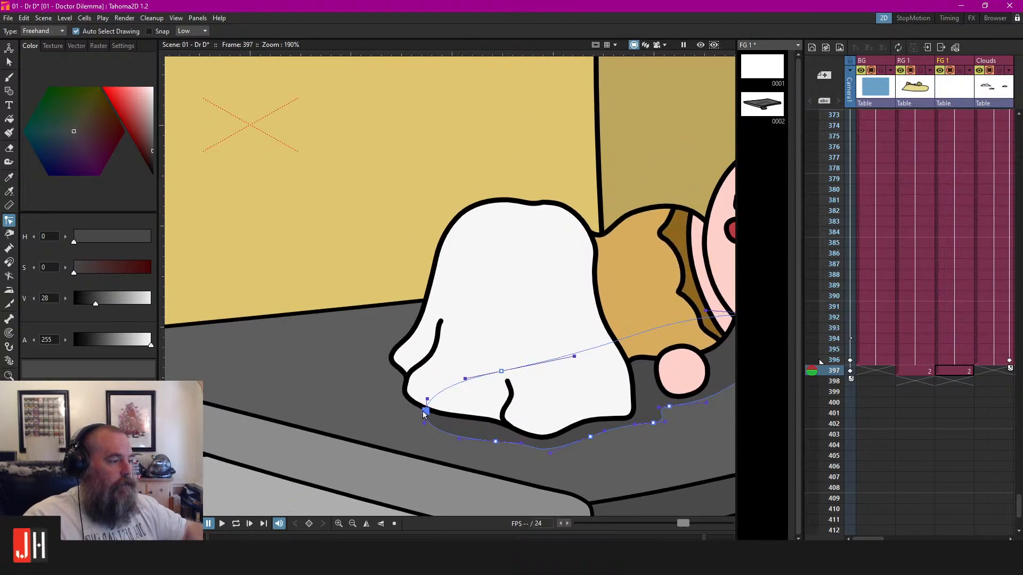
left_click_drag(424, 404, 386, 377)
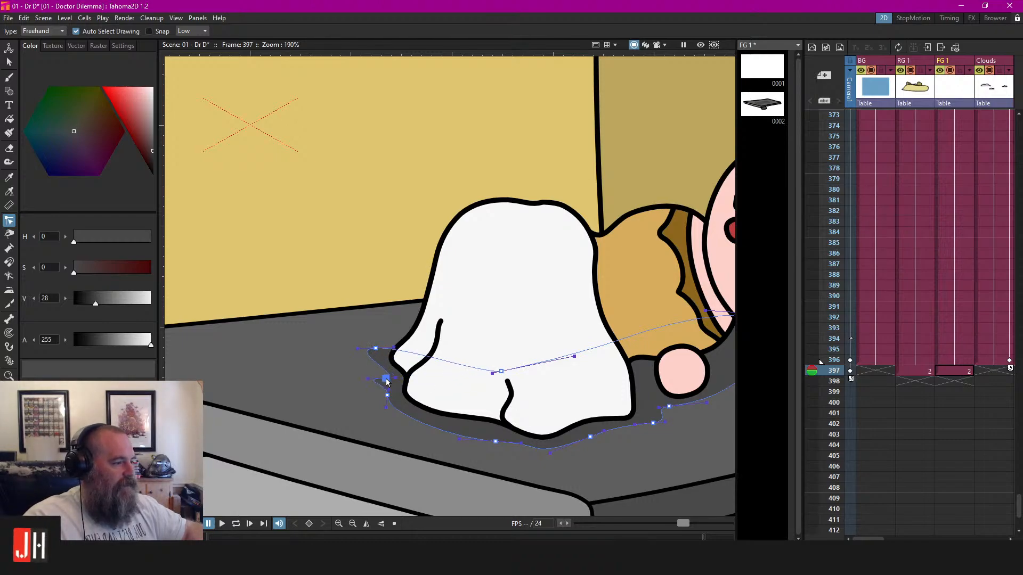
left_click_drag(504, 375, 439, 333)
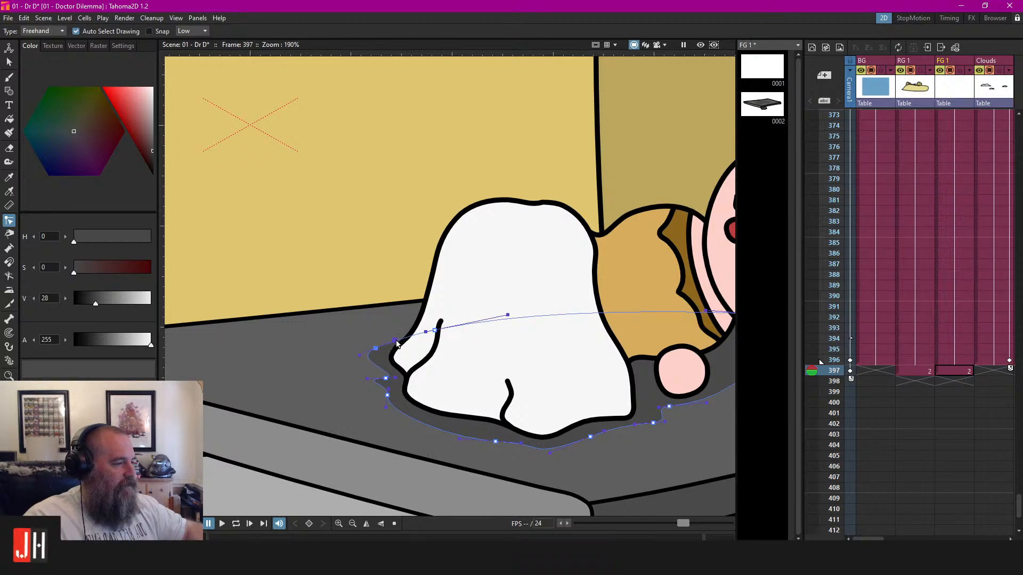
scroll(397, 343, "down", 5)
scroll(483, 370, "up", 3)
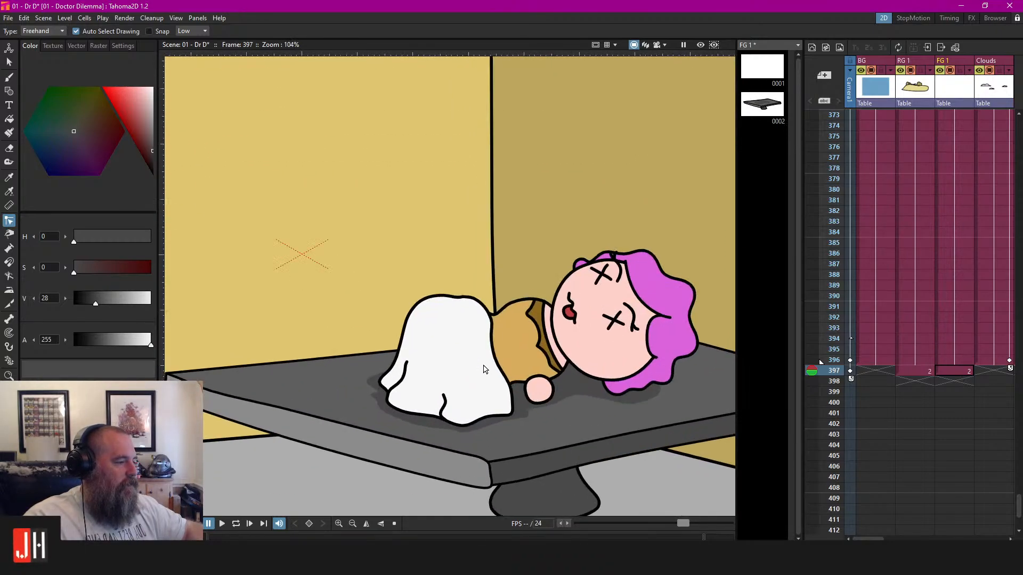
key("ctrl+s")
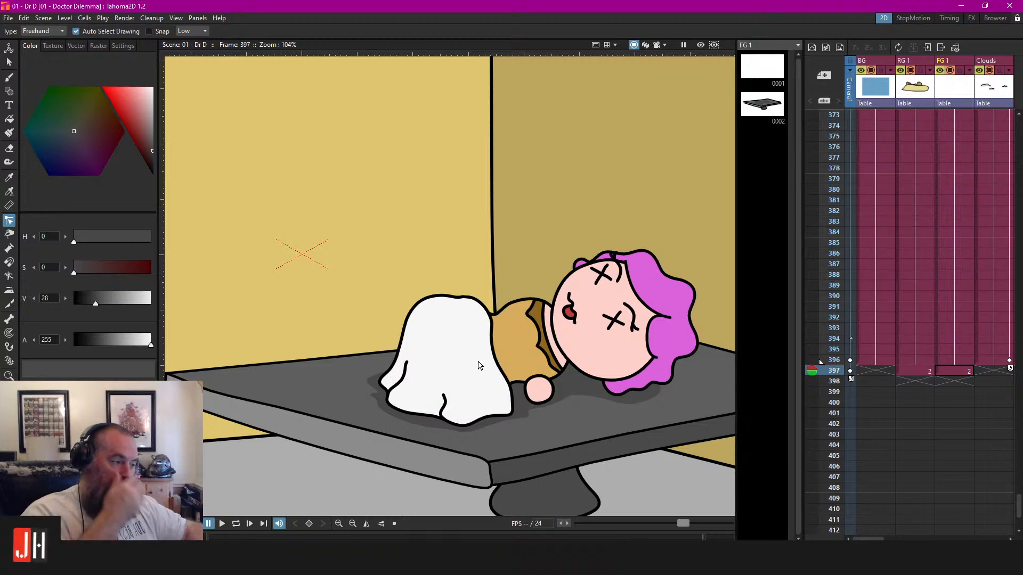
Examine the reshaped shadow and the character up close and in the context of the whole room
scroll(485, 363, "down", 2)
scroll(483, 356, "down", 3)
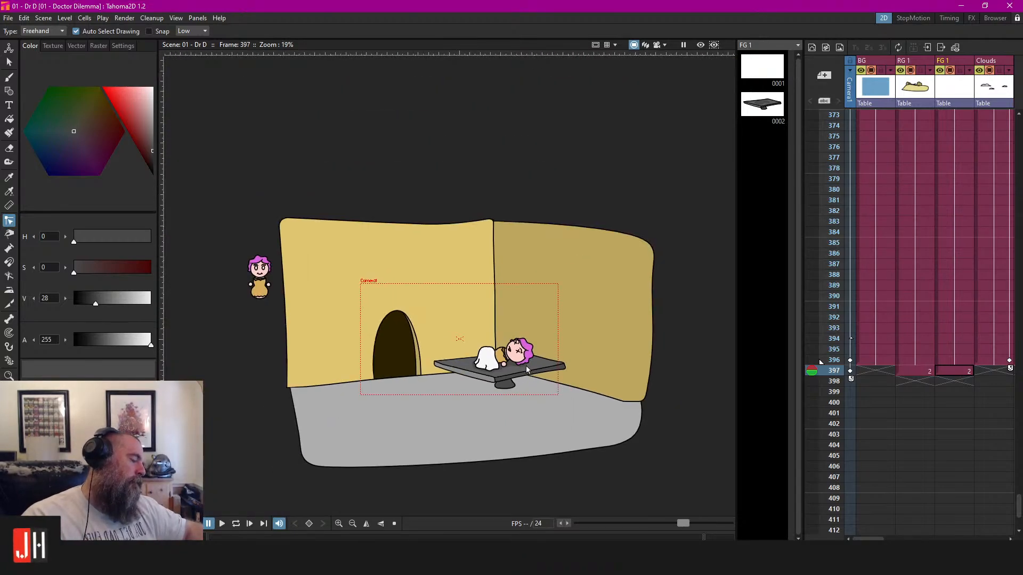
scroll(516, 351, "up", 5)
scroll(515, 352, "up", 1)
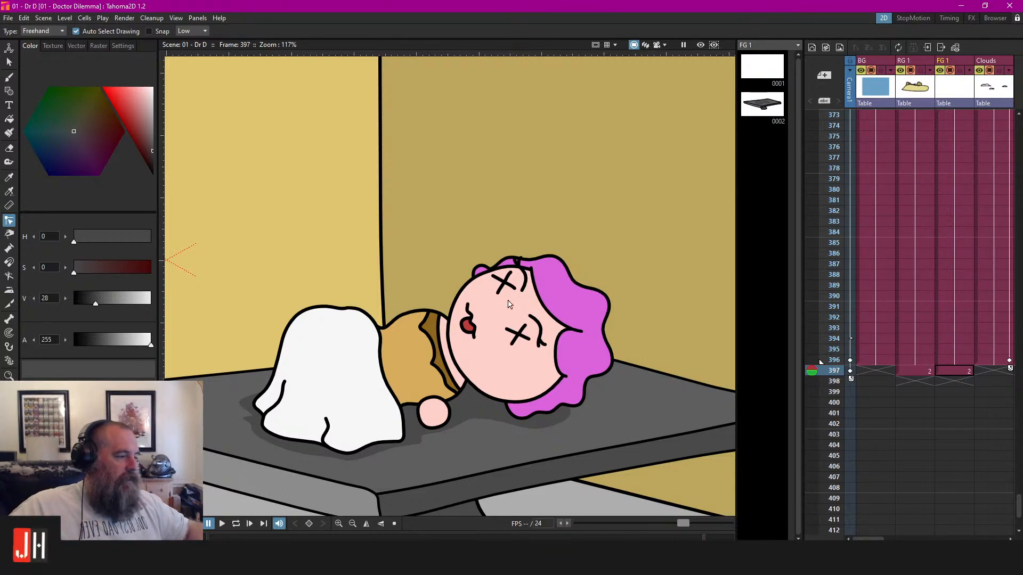
scroll(508, 285, "up", 6)
key("s")
mouse_move(507, 199)
left_mouse_down()
mouse_move(387, 362)
mouse_move(634, 418)
mouse_move(501, 212)
left_mouse_up()
scroll(519, 266, "down", 14)
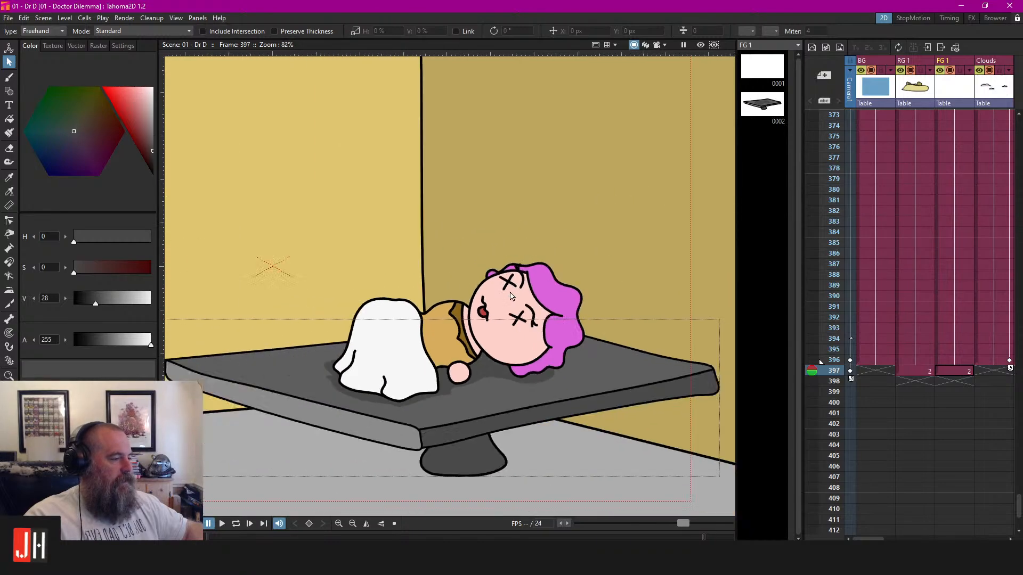
Switch the viewer to the camera view and examine the composition of the character on the table at different distances
left_click(658, 45)
scroll(482, 263, "up", 3)
scroll(485, 266, "down", 3)
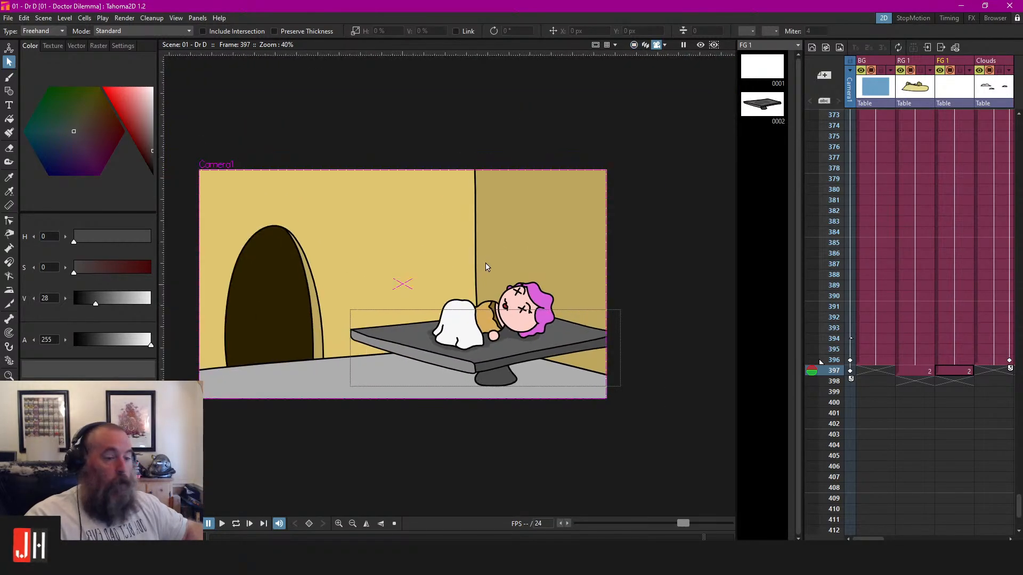
scroll(486, 265, "up", 3)
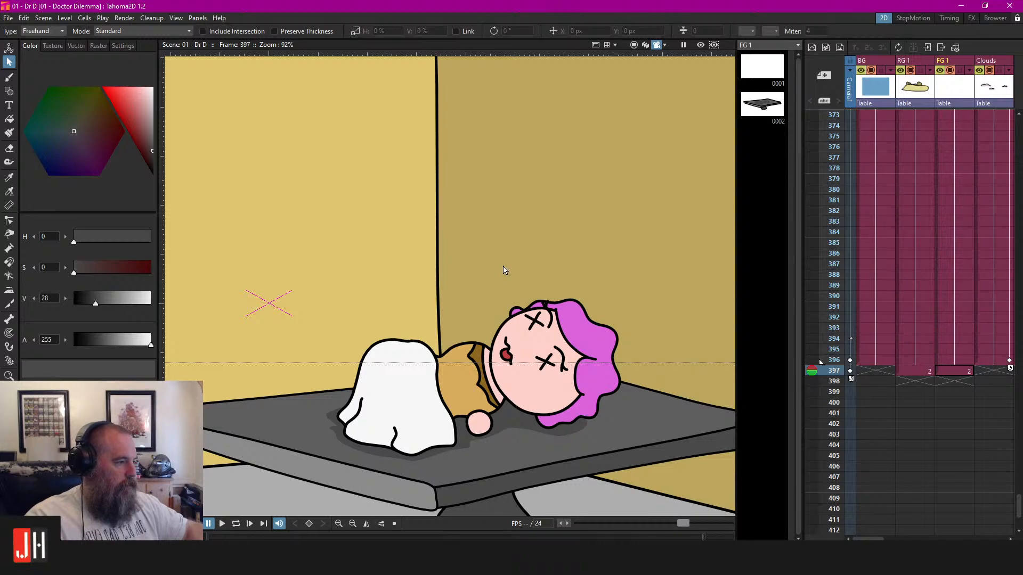
scroll(506, 272, "down", 1)
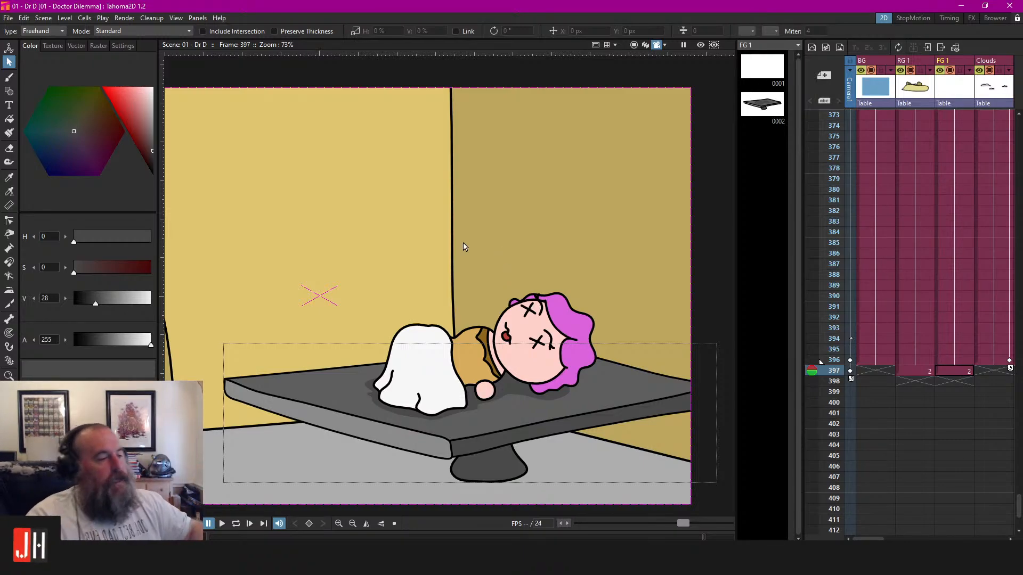
scroll(510, 302, "down", 3)
scroll(510, 302, "up", 2)
scroll(513, 300, "down", 1)
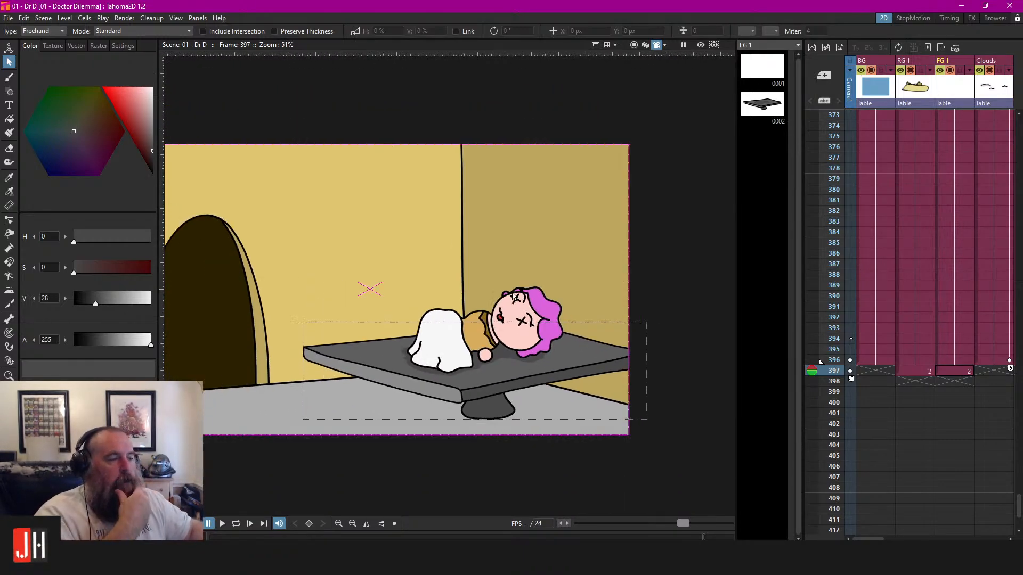
scroll(514, 271, "up", 3)
scroll(586, 266, "down", 2)
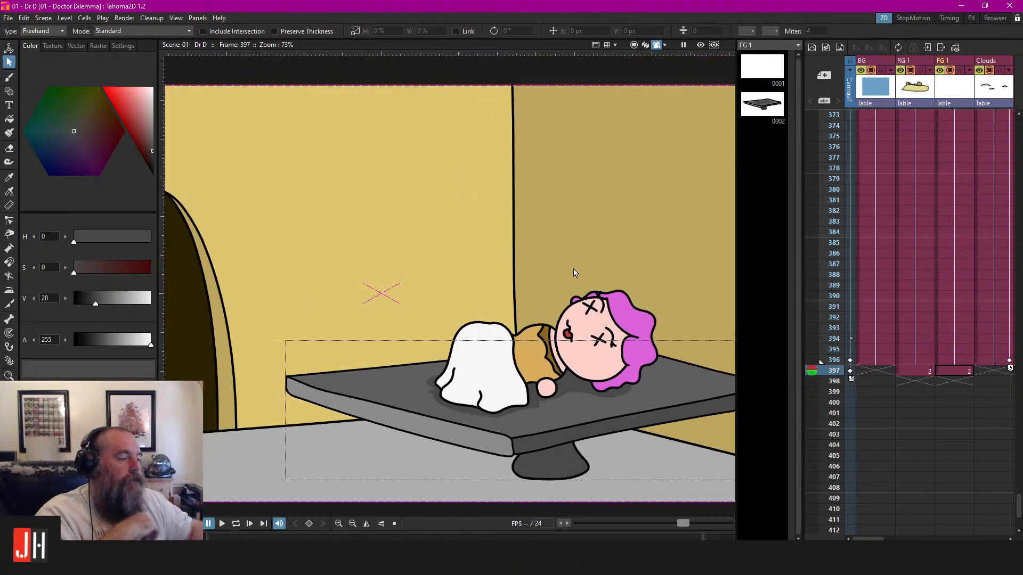
scroll(578, 266, "up", 1)
scroll(543, 349, "up", 2)
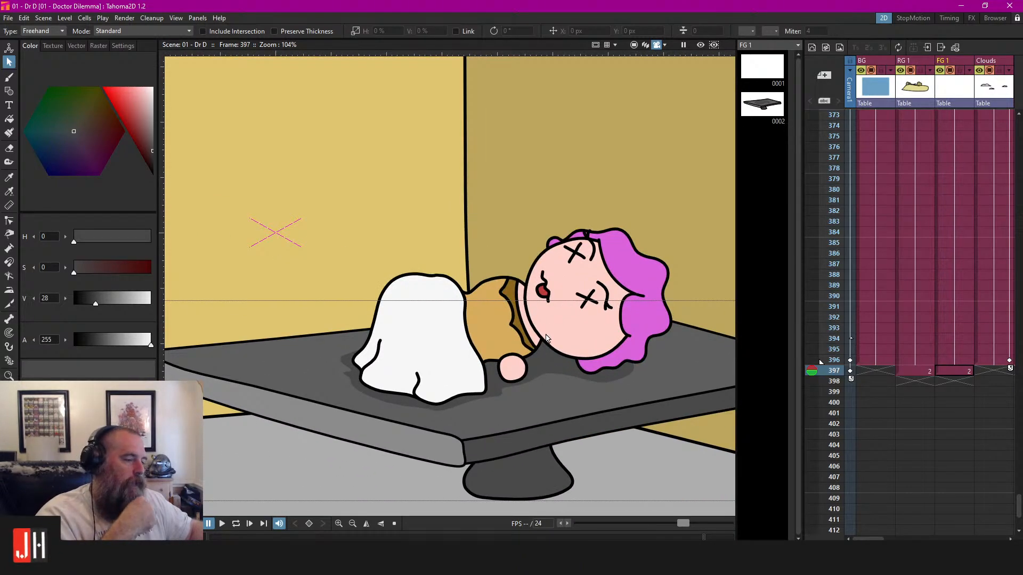
scroll(545, 336, "down", 2)
scroll(544, 334, "down", 1)
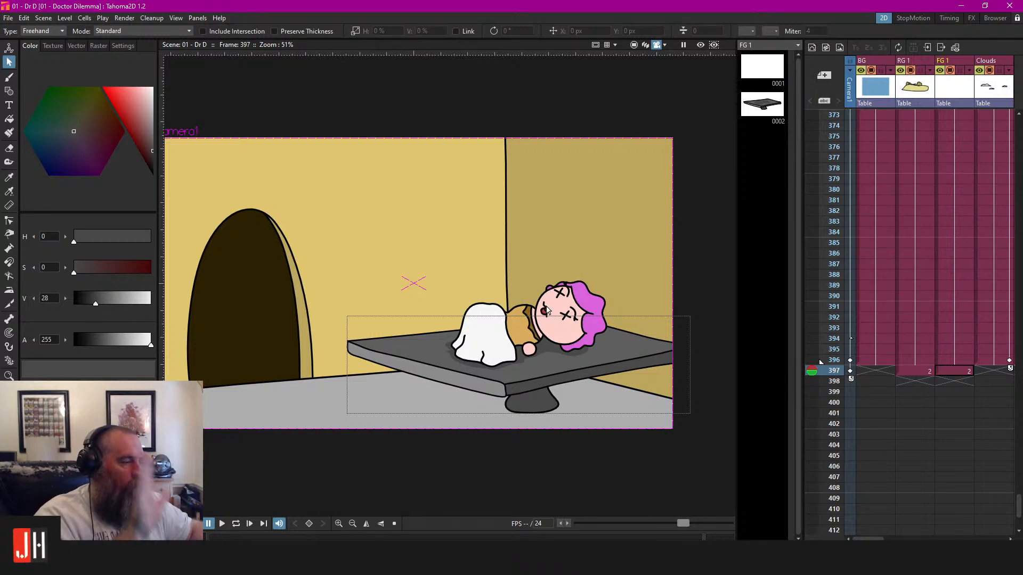
scroll(546, 310, "down", 1)
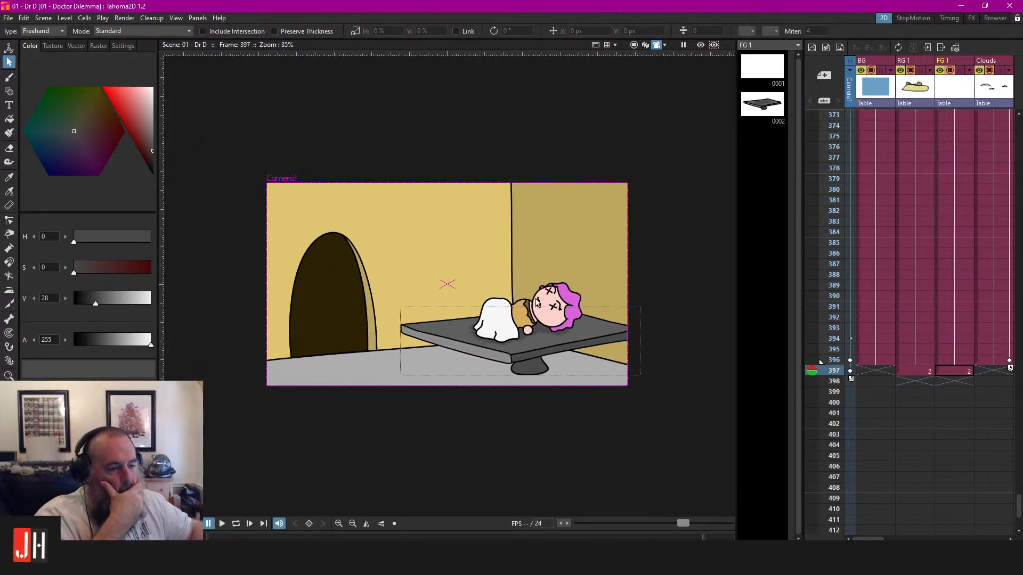
scroll(542, 293, "up", 3)
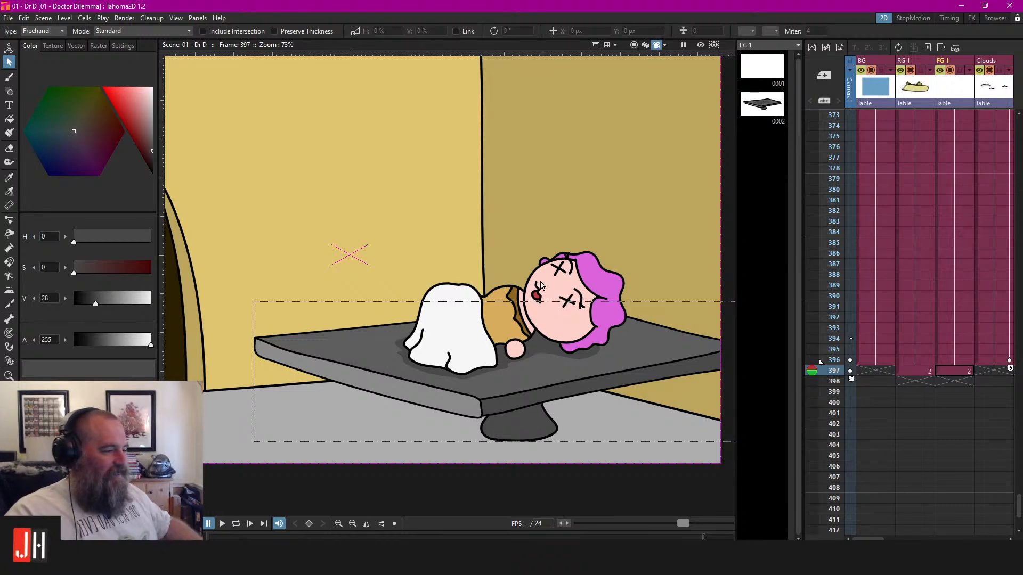
scroll(538, 282, "up", 3)
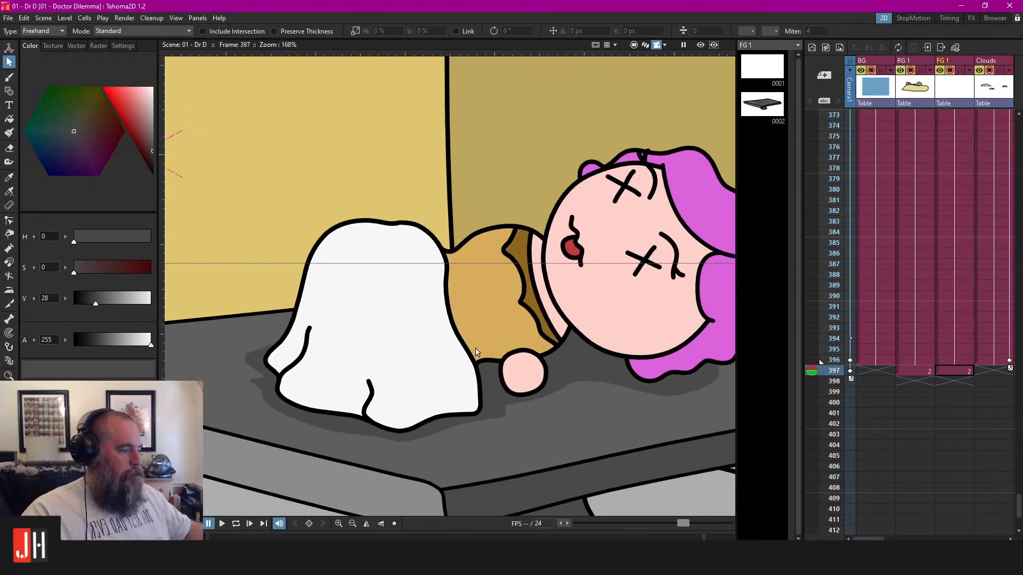
scroll(426, 344, "up", 5)
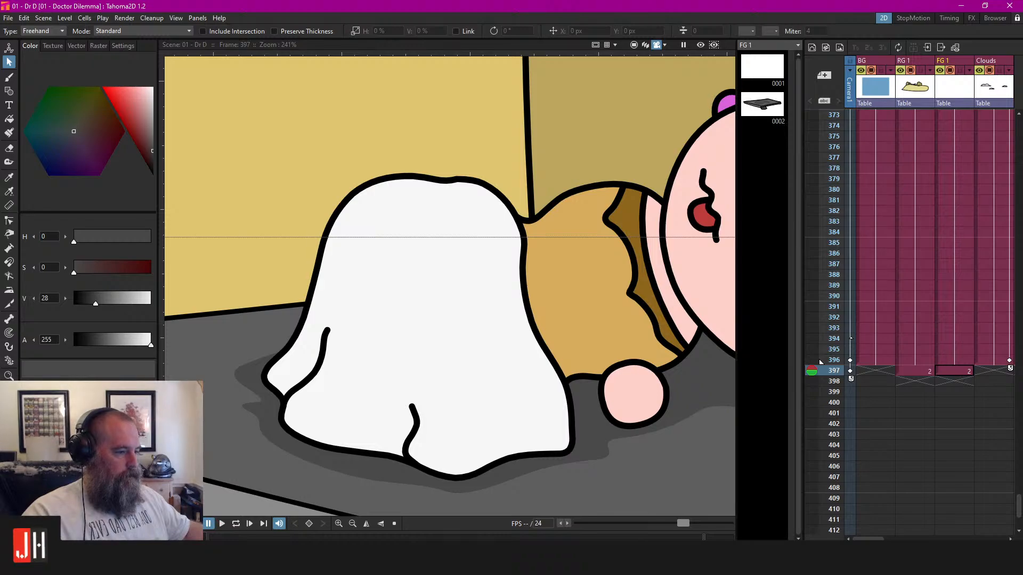
key("b")
left_click_drag(409, 374, 408, 331)
key("ctrl+z")
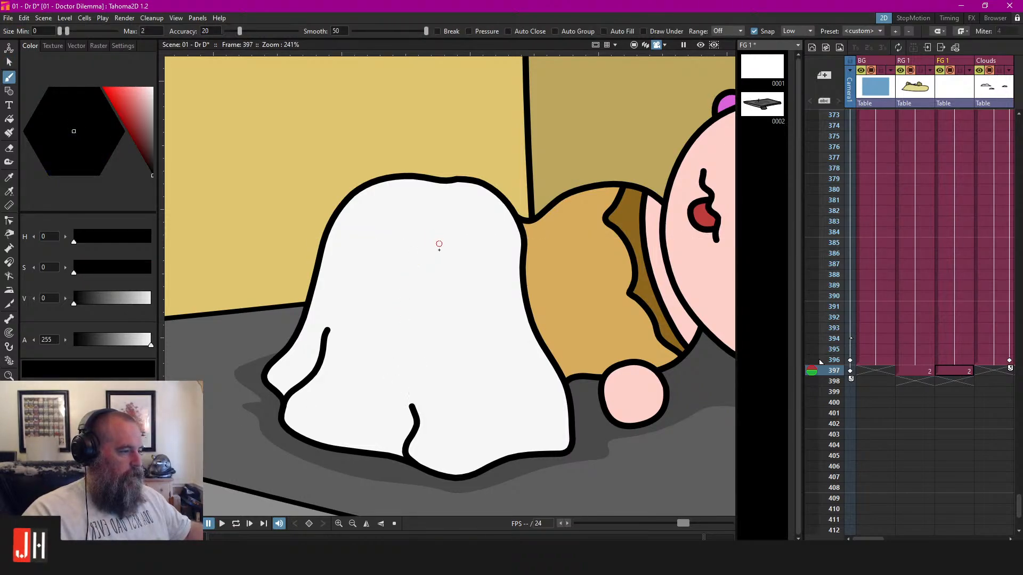
Draw two more black fold lines on the upper part of the white sheet on Char 2 at frame 397, and save the scene
left_click_drag(864, 539, 960, 533)
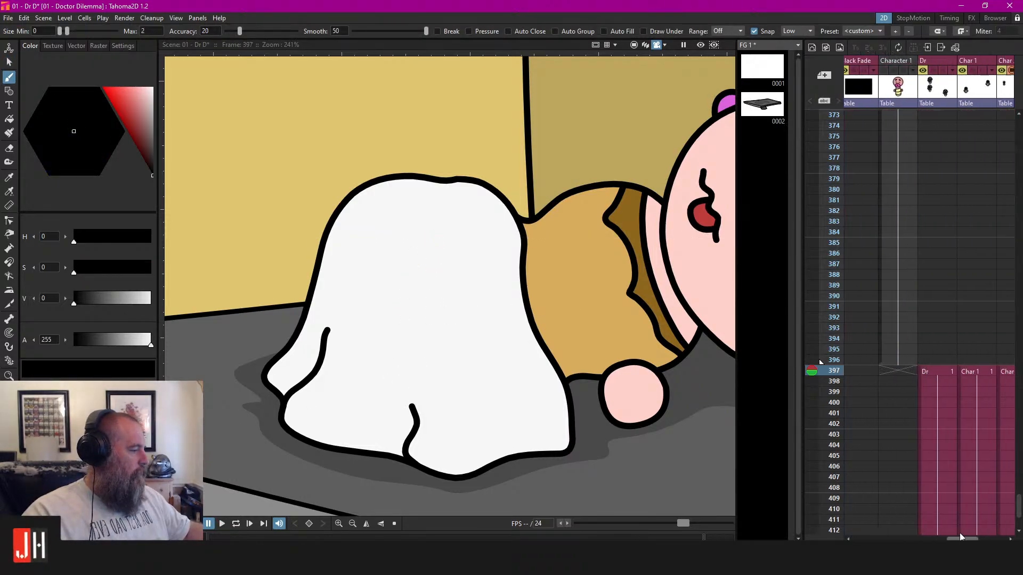
left_click(994, 373)
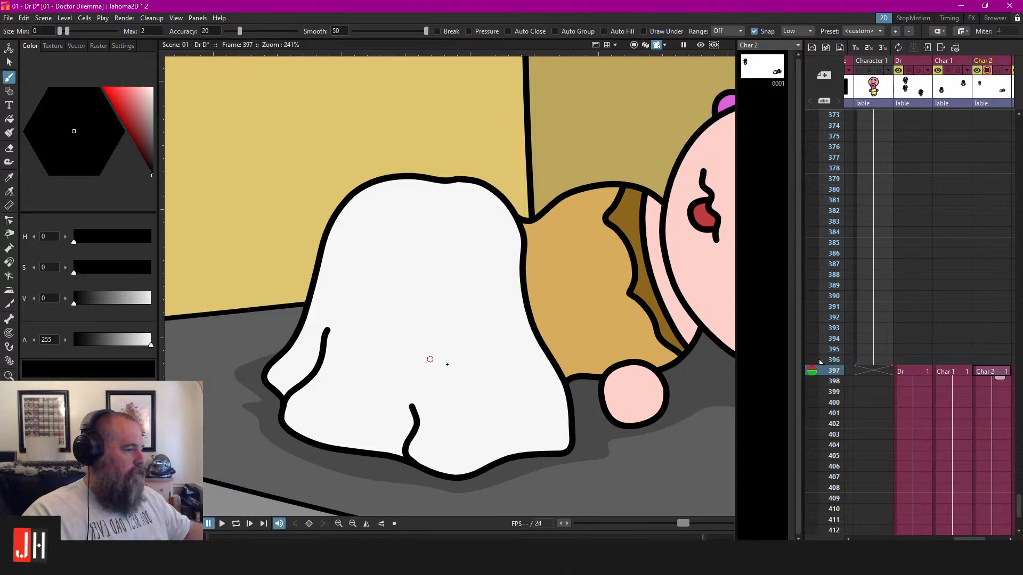
left_click_drag(409, 374, 410, 362)
scroll(414, 267, "down", 4)
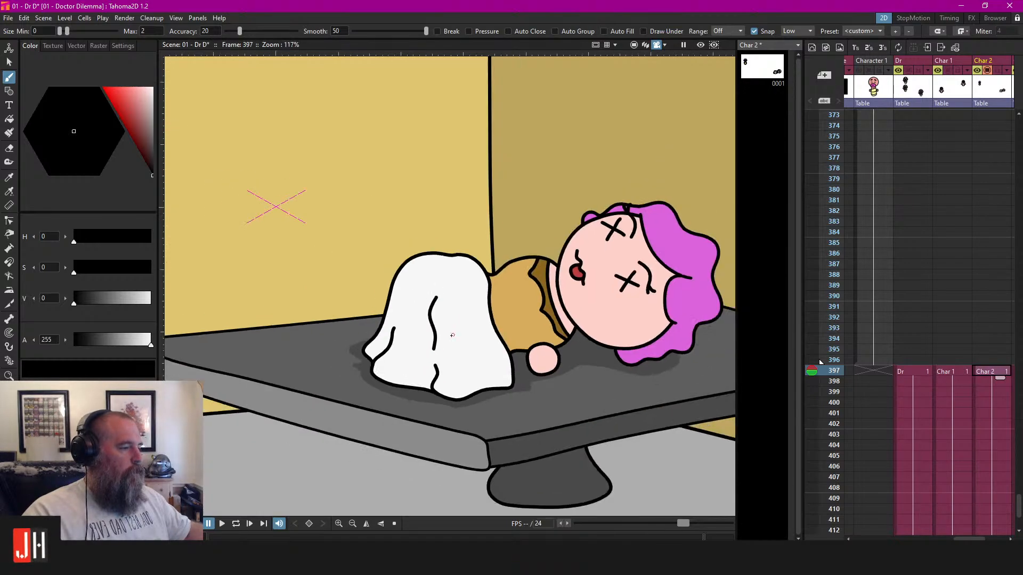
scroll(388, 309, "up", 5)
left_click_drag(376, 316, 408, 267)
scroll(432, 269, "down", 10)
scroll(470, 340, "up", 6)
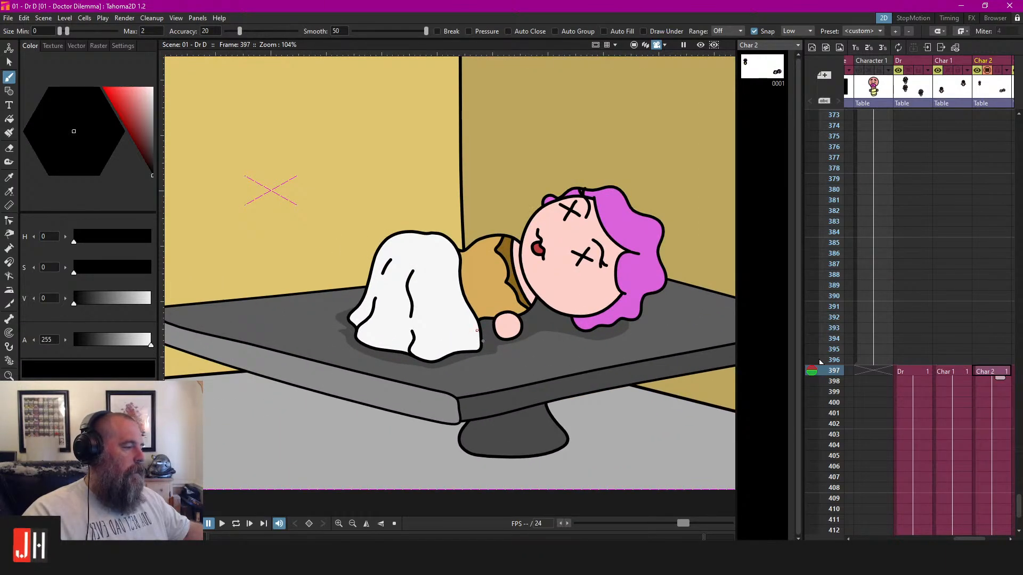
Examine the sheet's fold lines and the character on the table, up close and within the whole camera frame
scroll(490, 341, "down", 9)
scroll(496, 340, "up", 6)
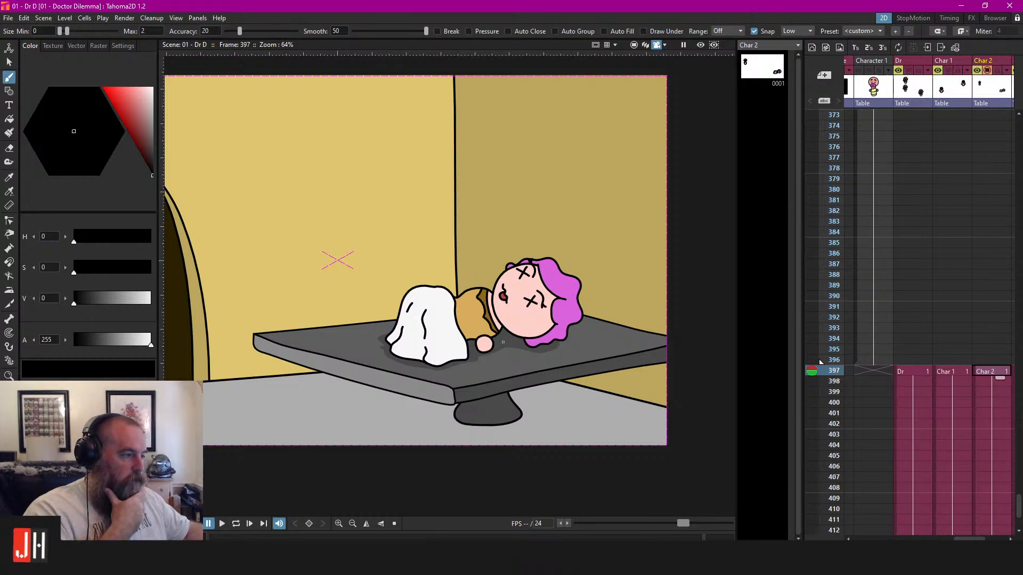
scroll(503, 342, "down", 1)
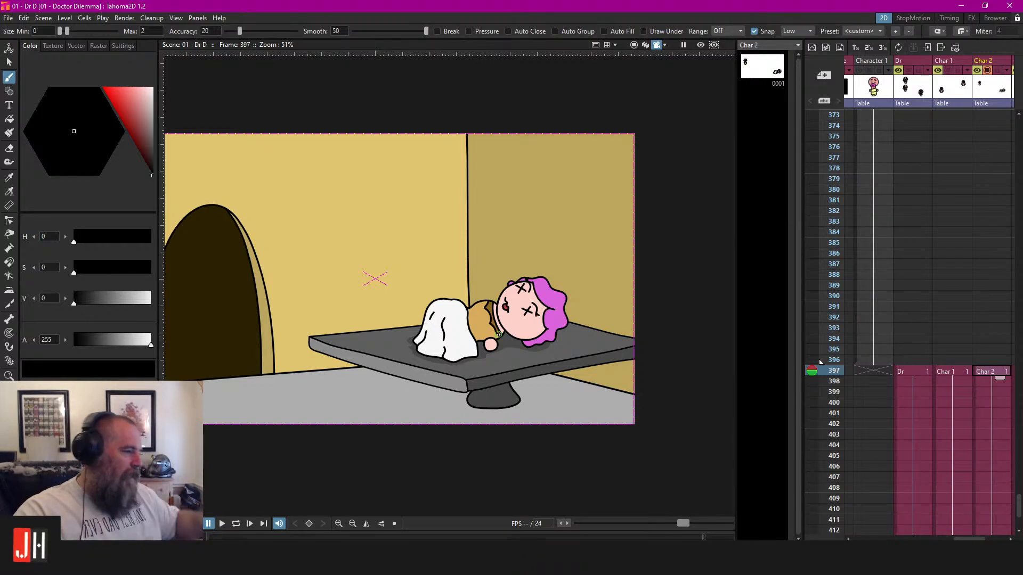
scroll(498, 335, "up", 2)
scroll(498, 334, "down", 4)
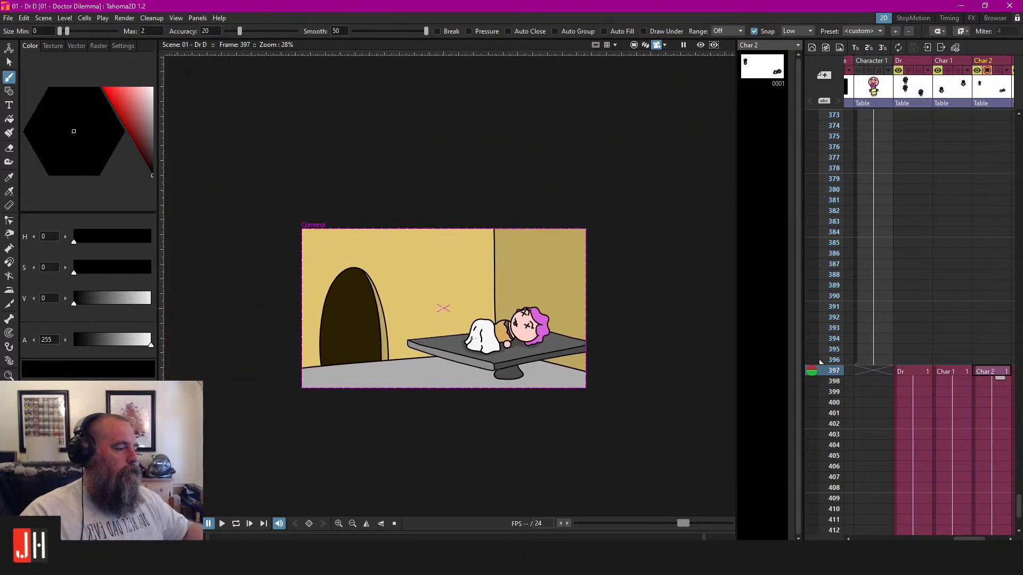
scroll(471, 339, "up", 2)
scroll(472, 339, "up", 3)
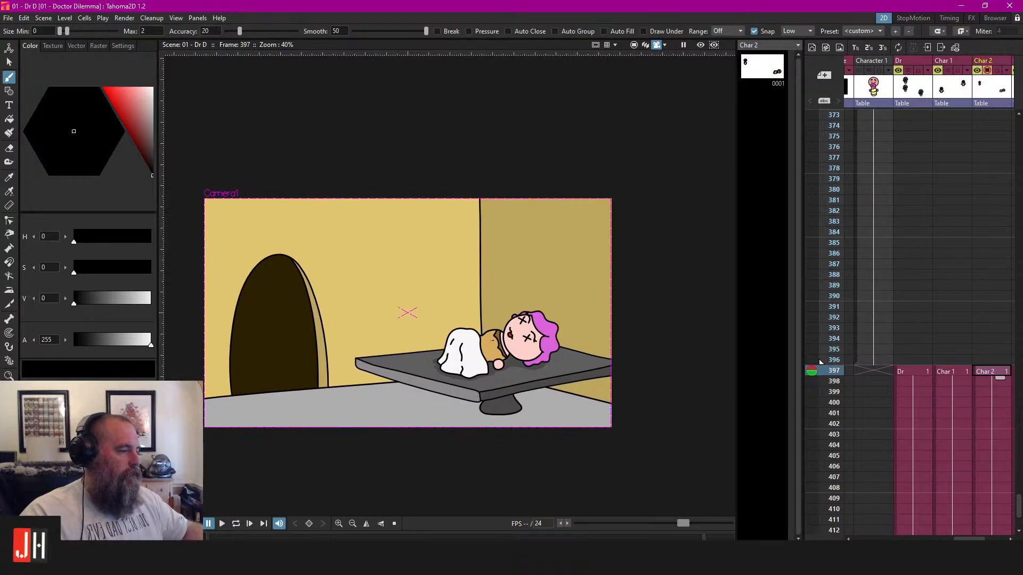
scroll(491, 322, "up", 1)
scroll(491, 322, "down", 3)
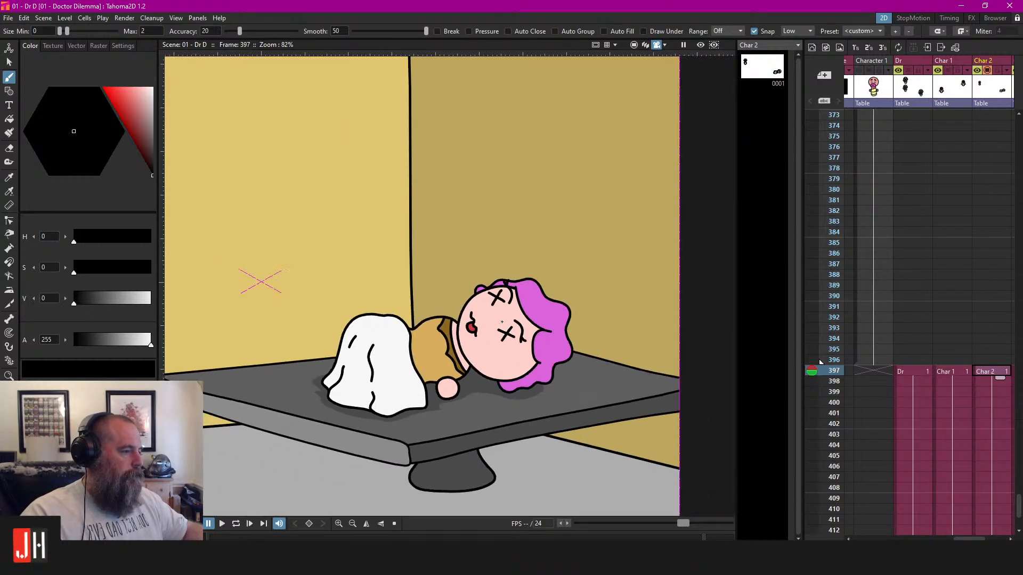
scroll(547, 327, "down", 2)
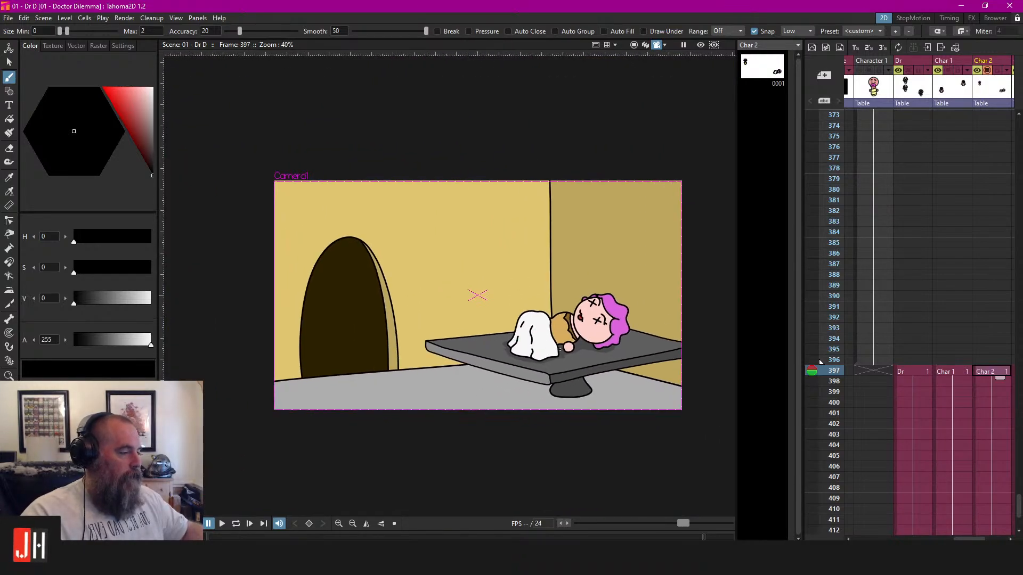
scroll(577, 327, "down", 1)
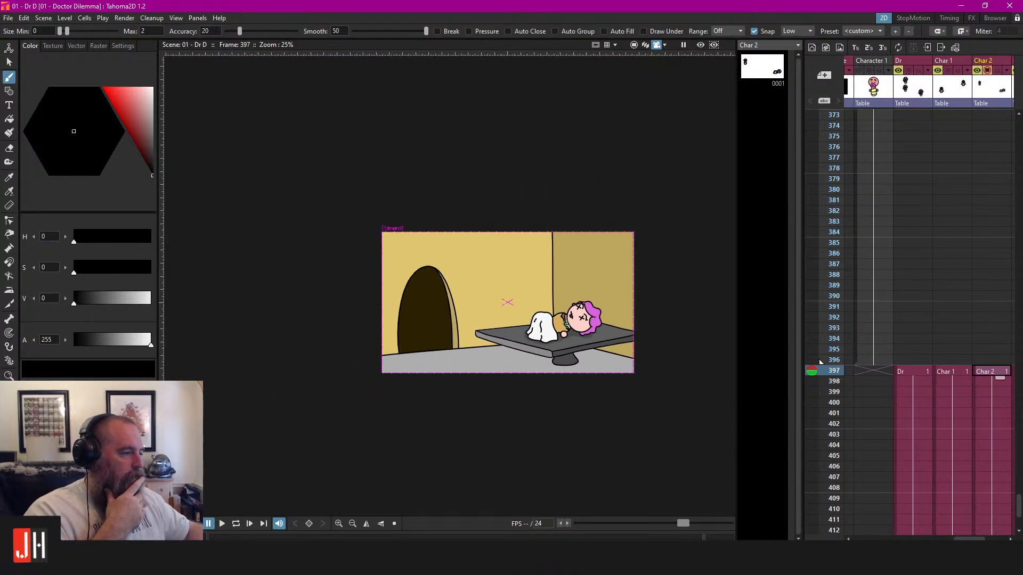
scroll(554, 280, "up", 2)
scroll(555, 280, "up", 2)
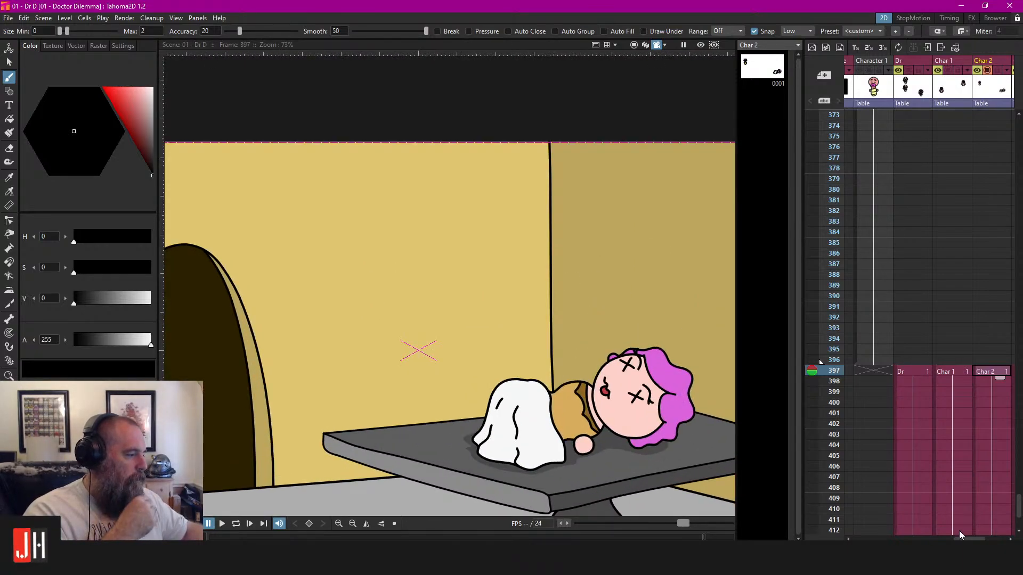
Try out a small outlined rectangle high on the back wall in the RG 1 drawing at frame 397
left_click_drag(963, 539, 860, 539)
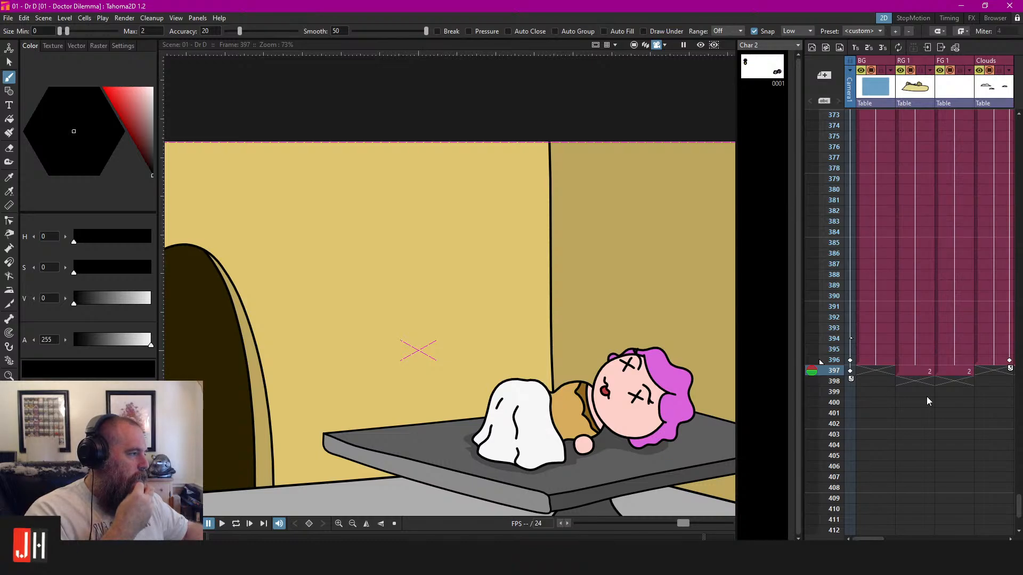
left_click(919, 370)
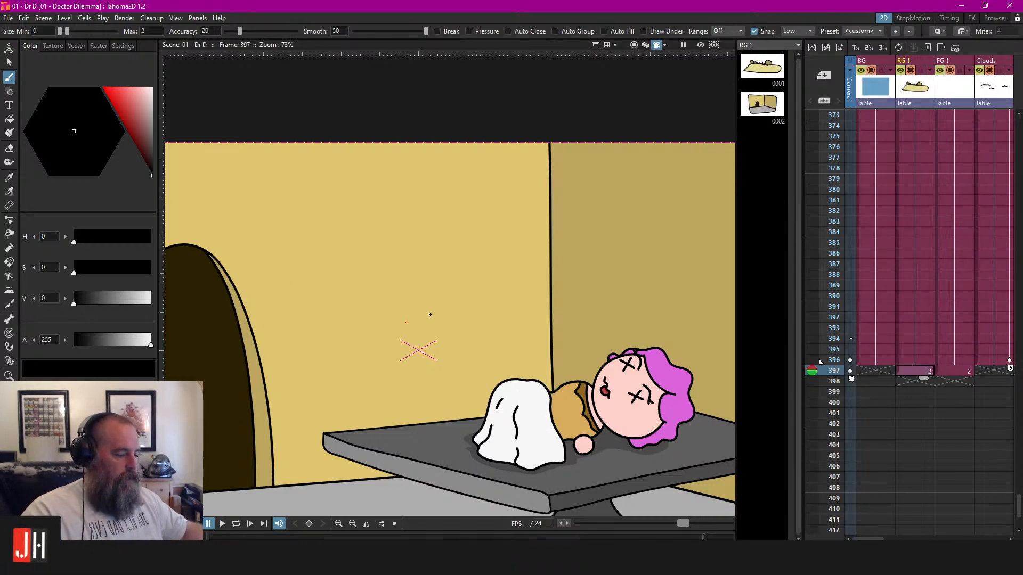
scroll(374, 212, "up", 2)
scroll(343, 240, "down", 3)
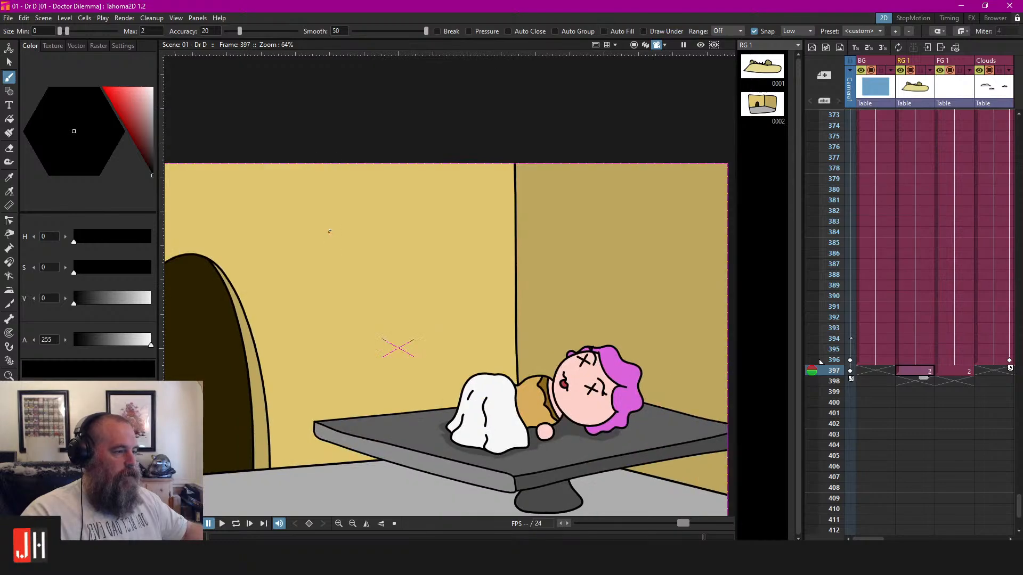
left_click(325, 204)
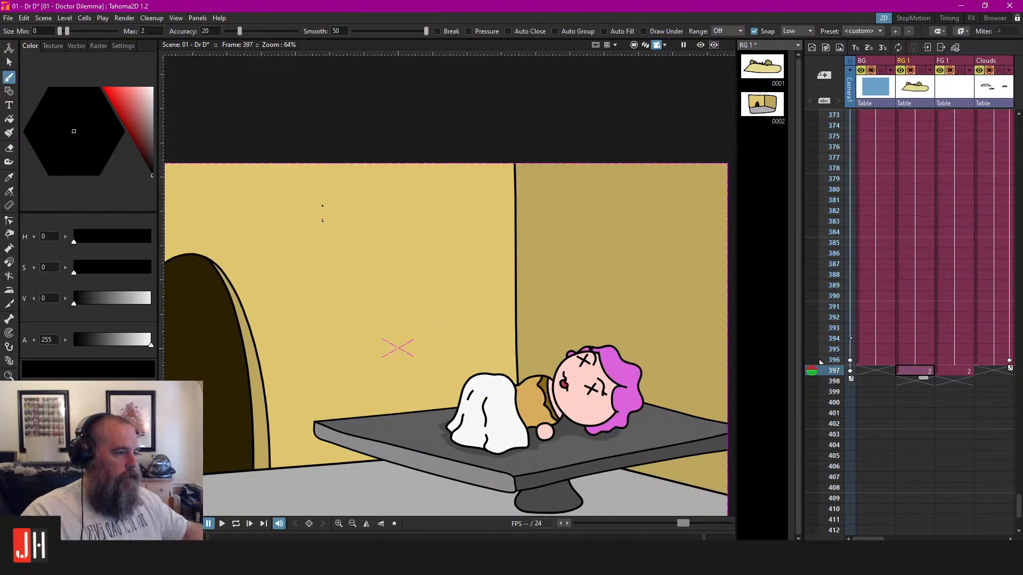
mouse_move(322, 206)
left_mouse_down()
mouse_move(323, 223)
mouse_move(362, 230)
mouse_move(361, 209)
mouse_move(385, 230)
left_mouse_up()
Try to extend the small wall rectangle sideways with a longer adjoining box, redrawing its lower edge and far end
left_click_drag(456, 230, 471, 230)
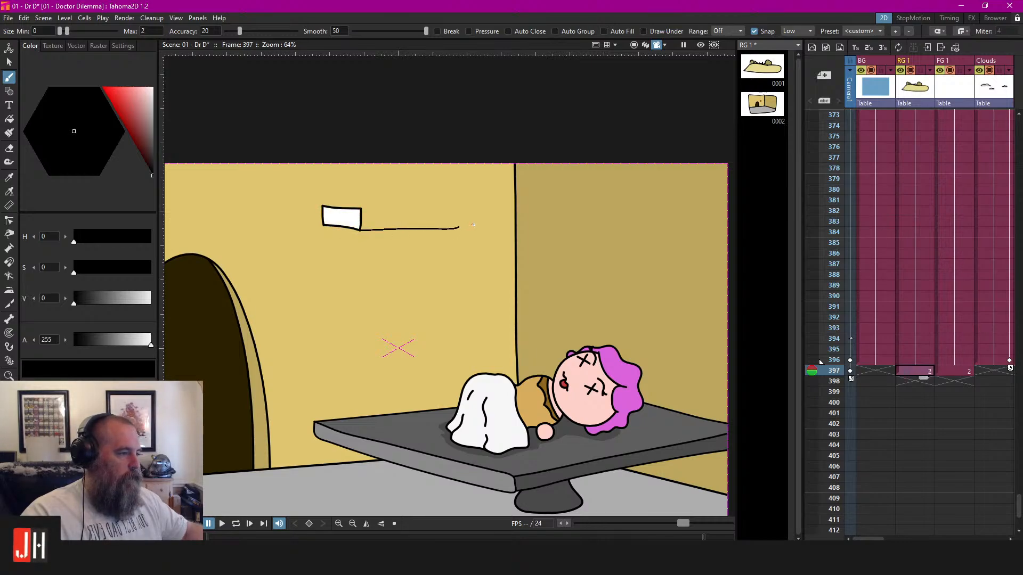
key("ctrl+z")
mouse_move(361, 229)
left_mouse_down()
mouse_move(472, 228)
mouse_move(473, 215)
left_mouse_up()
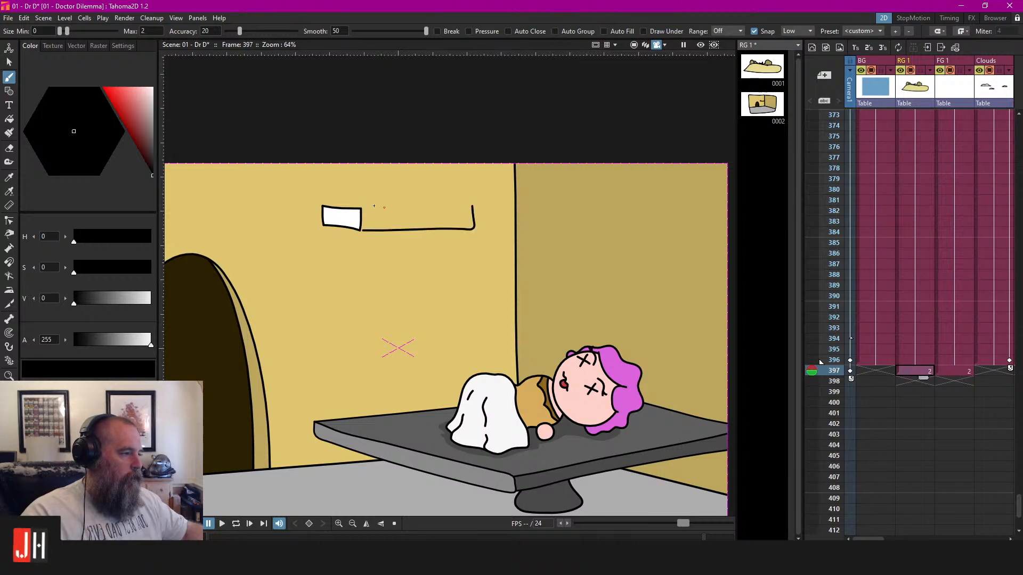
key("ctrl+z")
mouse_move(358, 229)
left_mouse_down()
mouse_move(467, 229)
mouse_move(466, 206)
left_mouse_up()
left_click_drag(361, 208, 467, 207)
Try erasing the overhanging line end on the wall box, undo all of the wall box strokes, and save the scene
key("a")
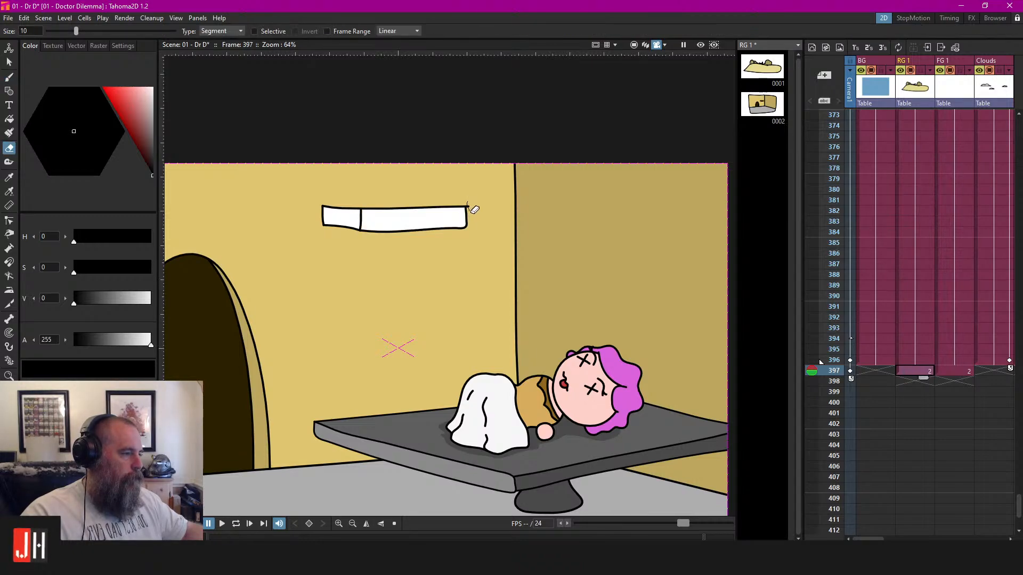
left_click(467, 216)
key("ctrl+z")
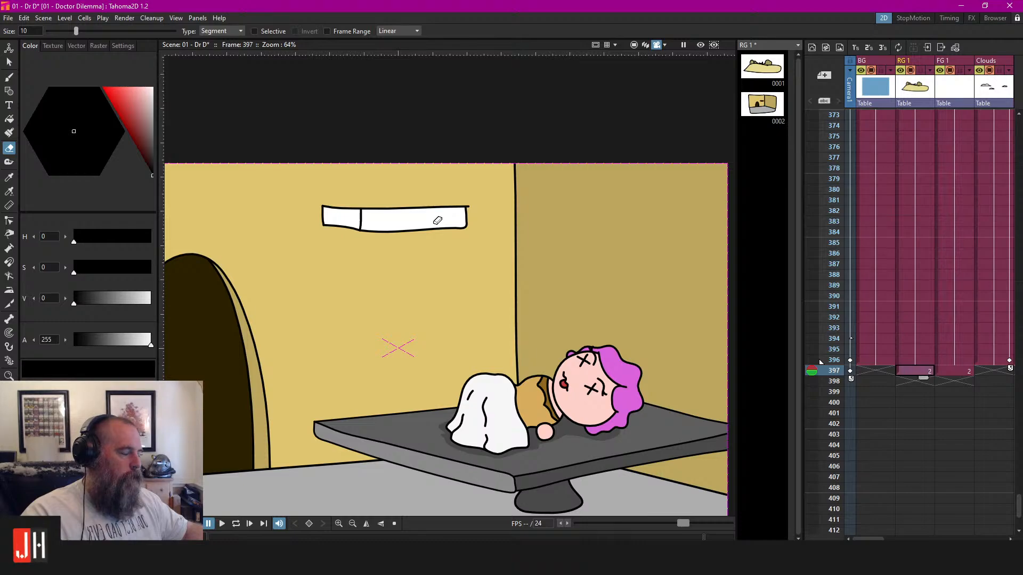
scroll(421, 220, "up", 2)
left_click(406, 213)
key("ctrl+z")
key("ctrl+z")
key("ctrl+z")
key("ctrl+z")
key("ctrl+z")
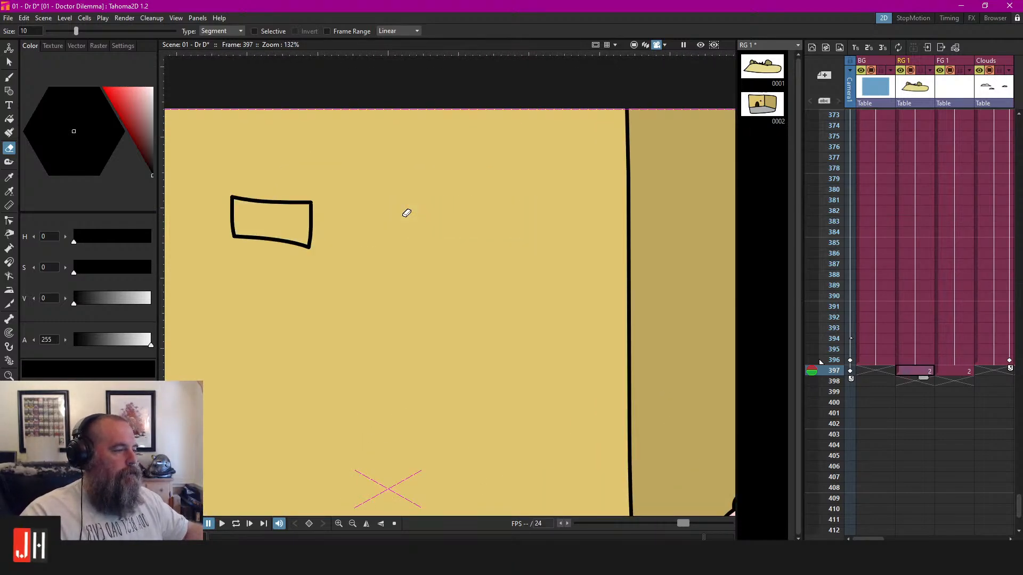
scroll(413, 213, "down", 4)
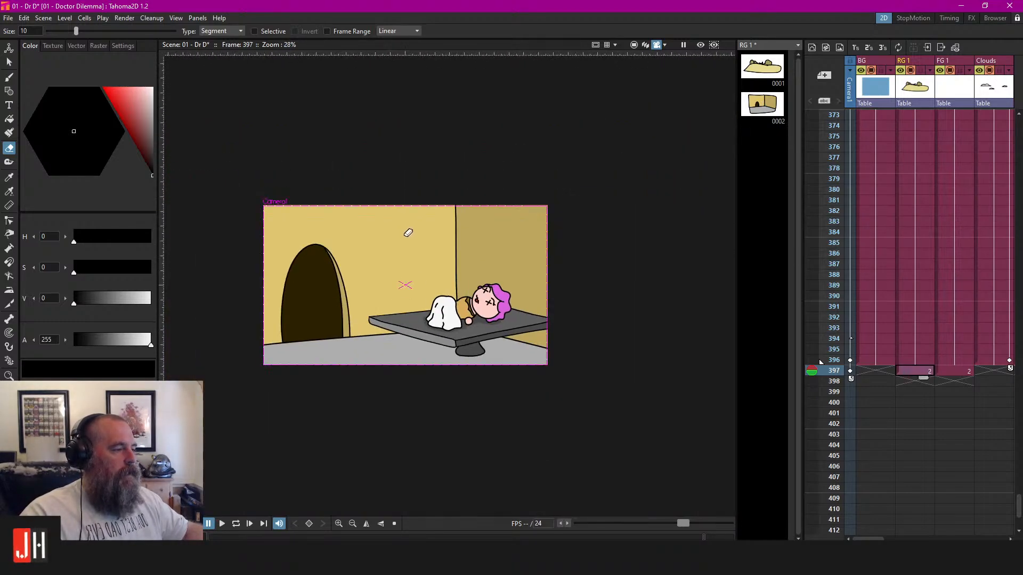
key("ctrl+s")
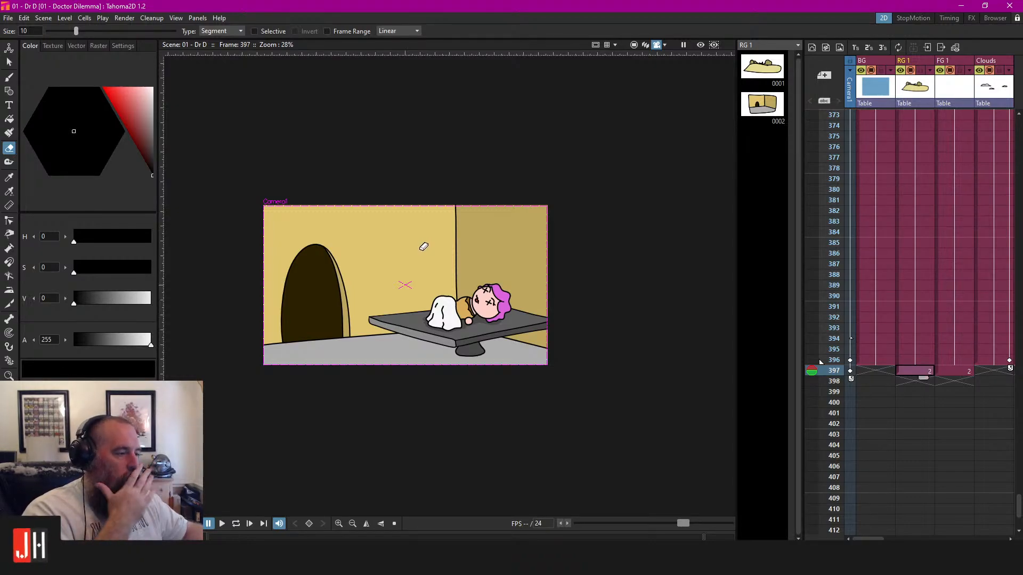
Examine the room's composition around the empty back wall, the table and the character at different distances
scroll(423, 247, "up", 3)
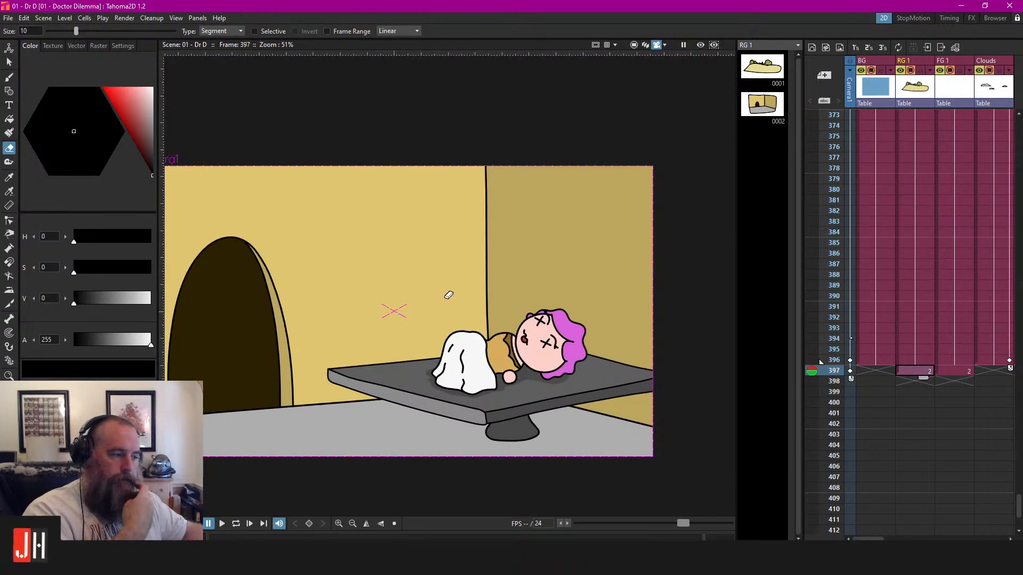
scroll(446, 261, "up", 1)
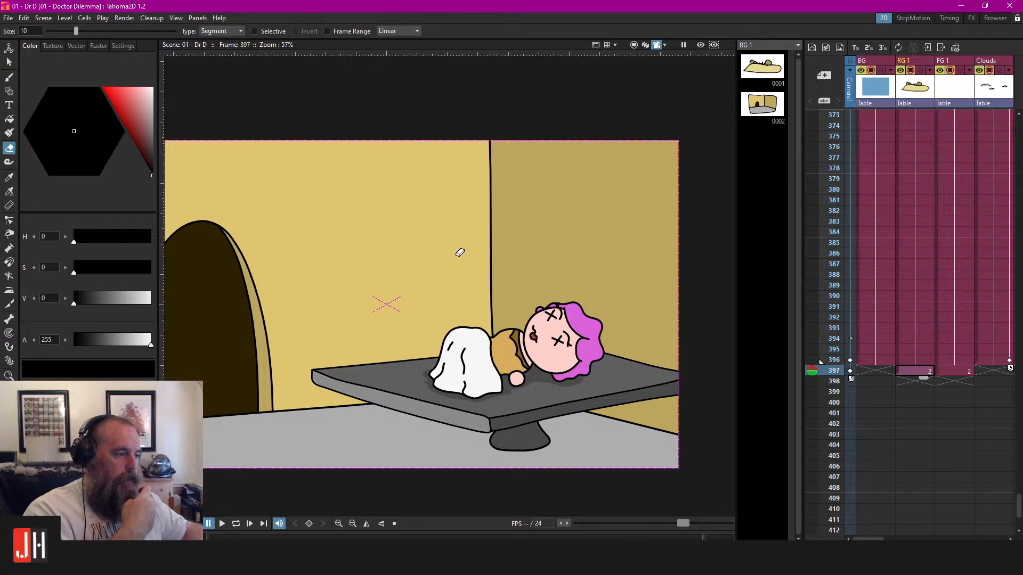
scroll(460, 251, "up", 1)
scroll(450, 255, "down", 1)
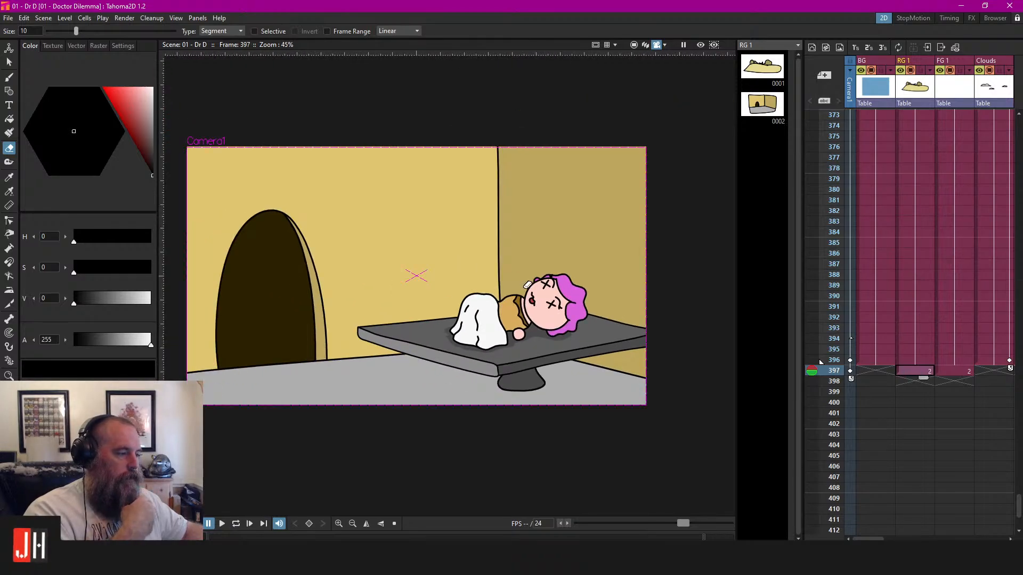
scroll(520, 290, "up", 8)
scroll(516, 299, "down", 7)
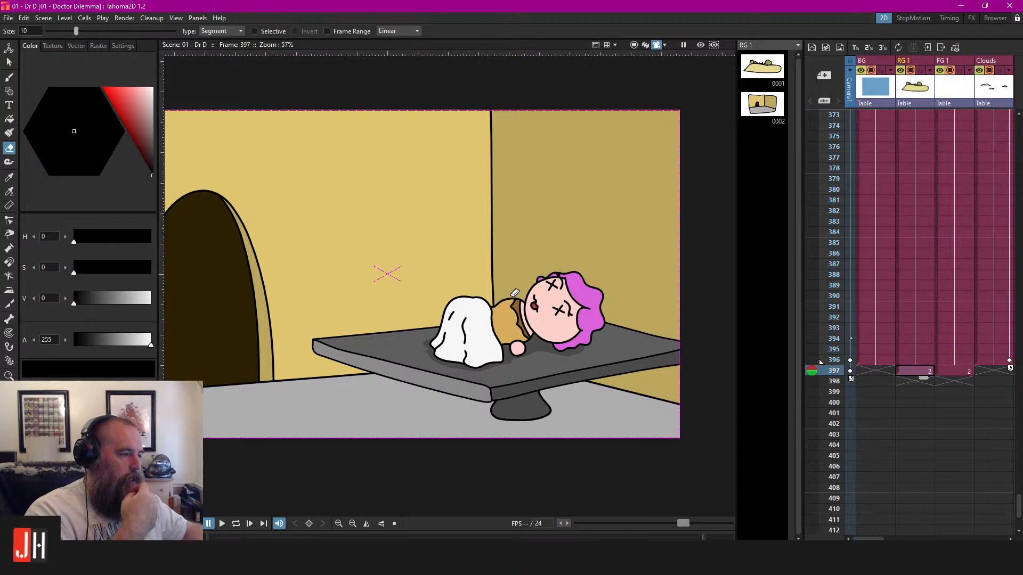
left_click_drag(434, 281, 481, 269)
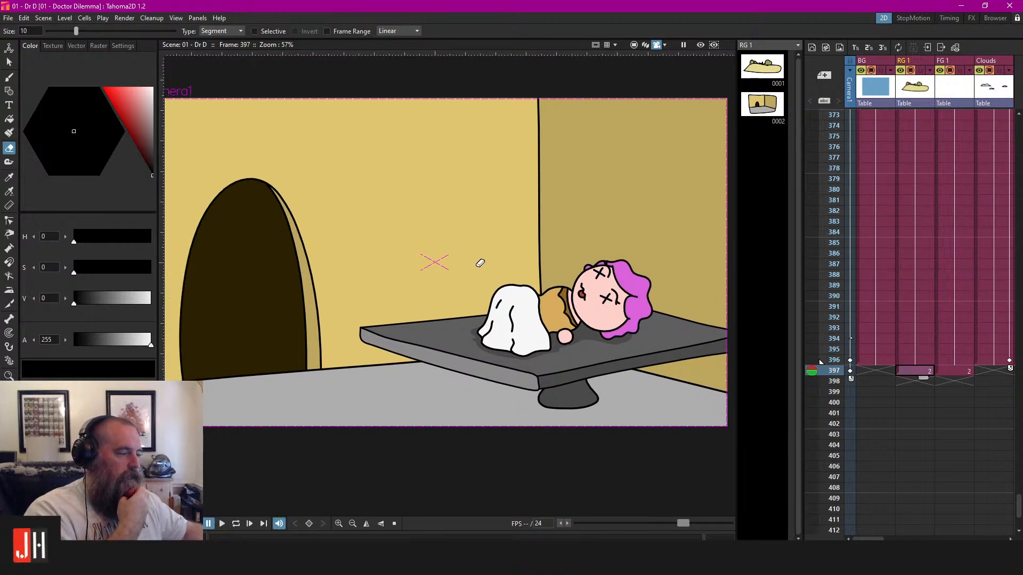
scroll(477, 255, "down", 1)
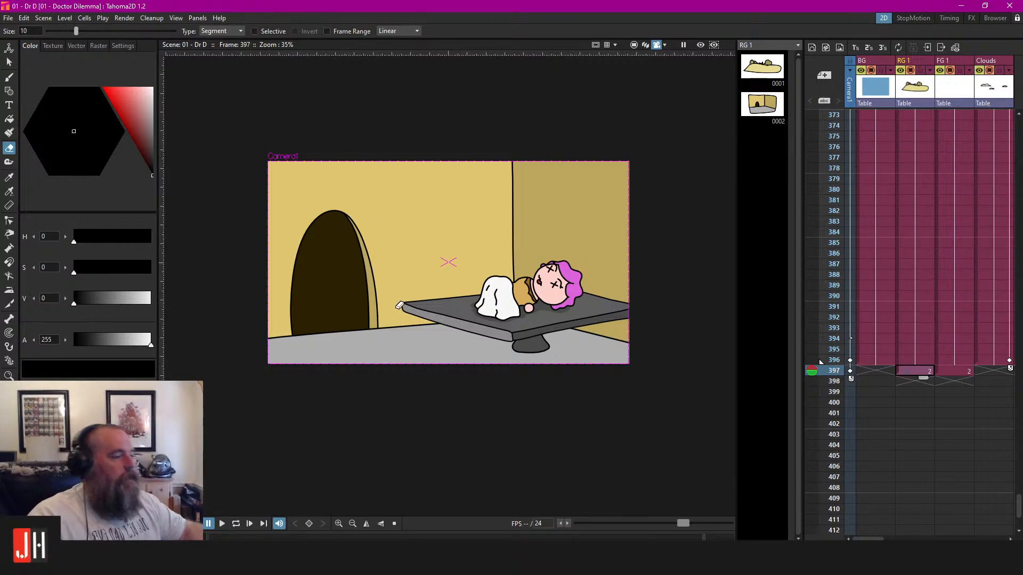
scroll(389, 301, "up", 1)
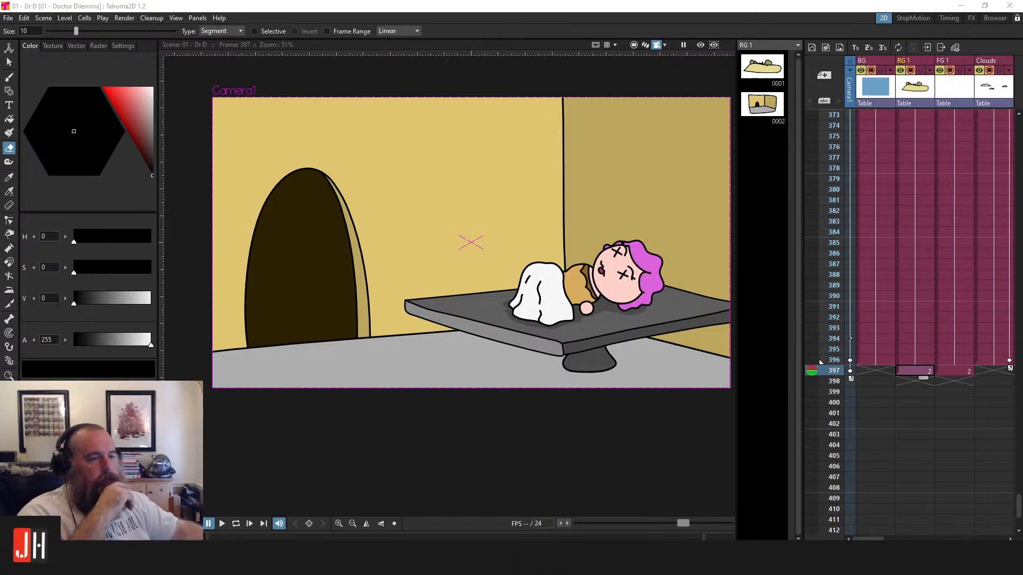
Switch to the RC Episodes.txt notes in Notepad and place the window over the upper part of the room drawing
key("alt+Tab")
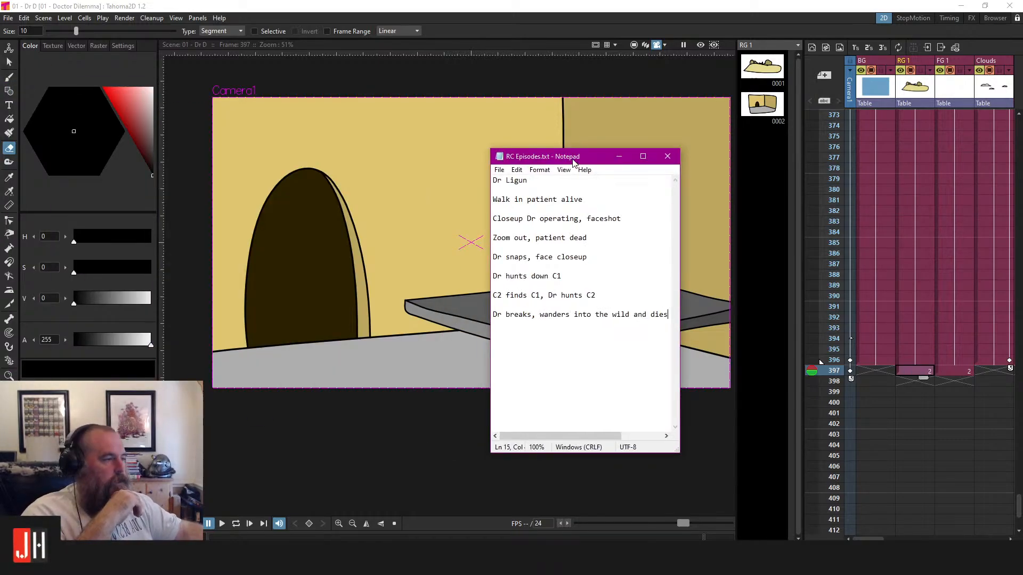
left_click(647, 156)
double_click(416, 7)
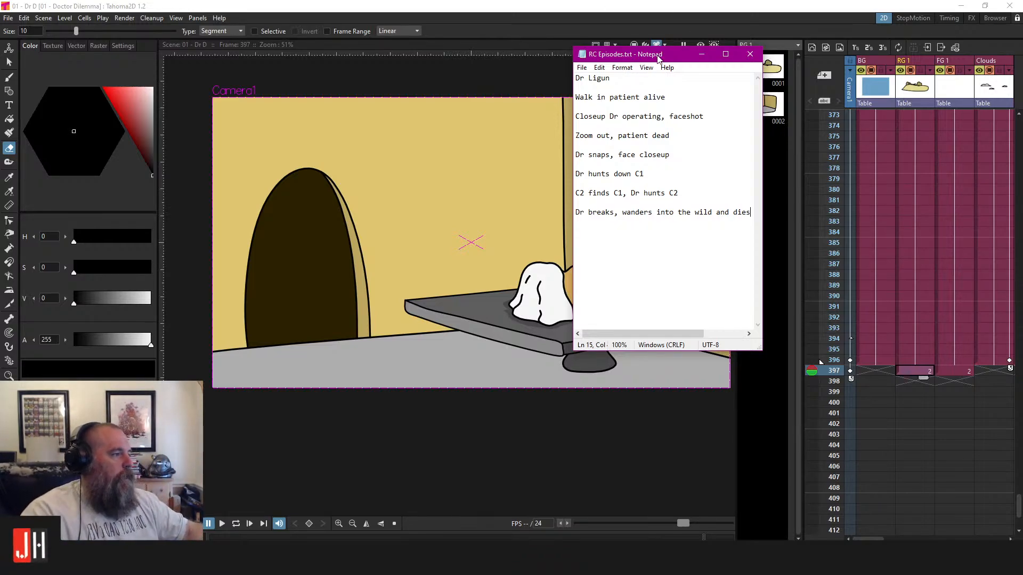
left_click_drag(654, 57, 552, 62)
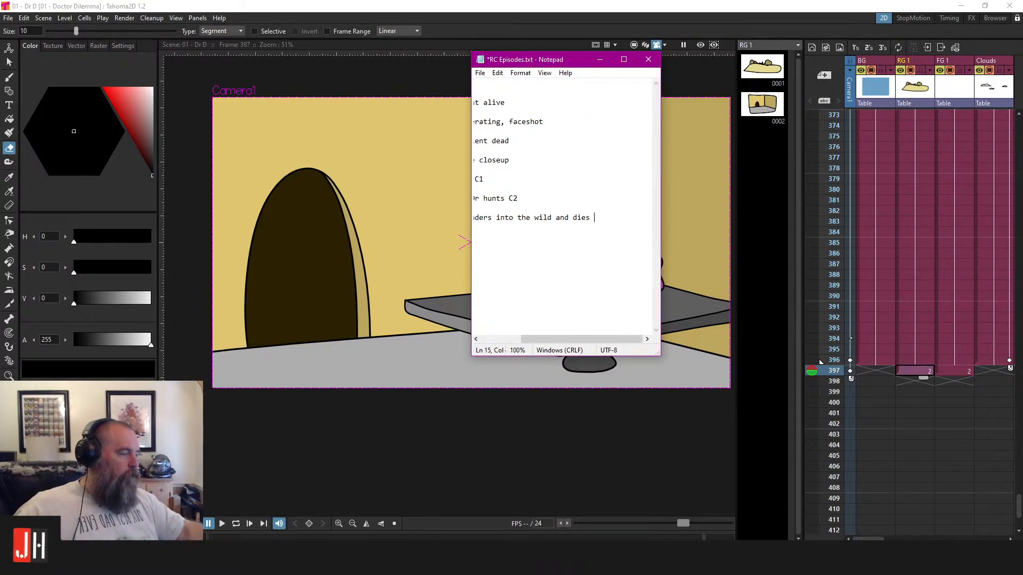
Add two line breaks after the last story note, save the text file, and widen the window to fit the notes
key("Return")
key("Return")
key("ctrl+s")
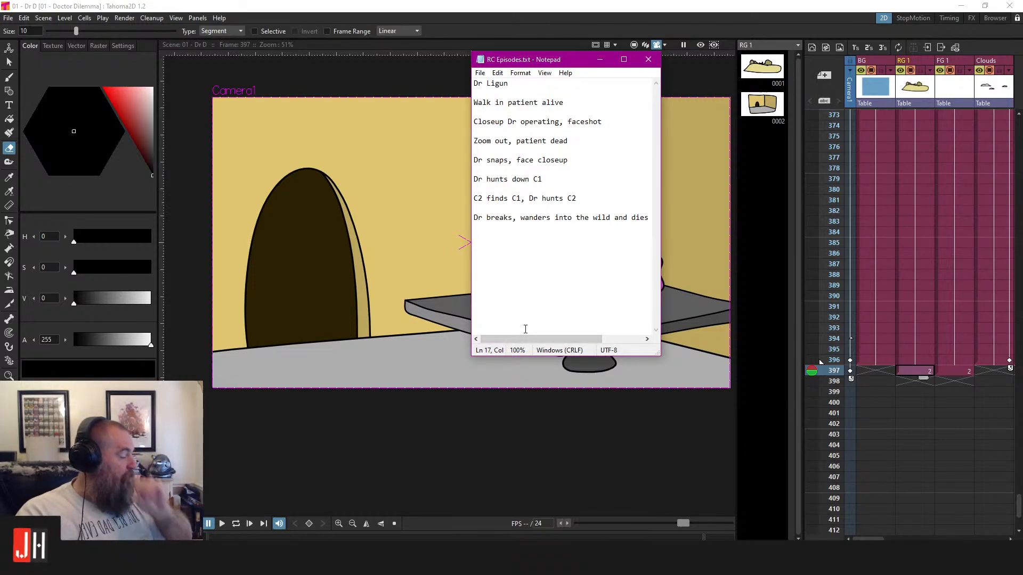
left_click_drag(662, 200, 701, 200)
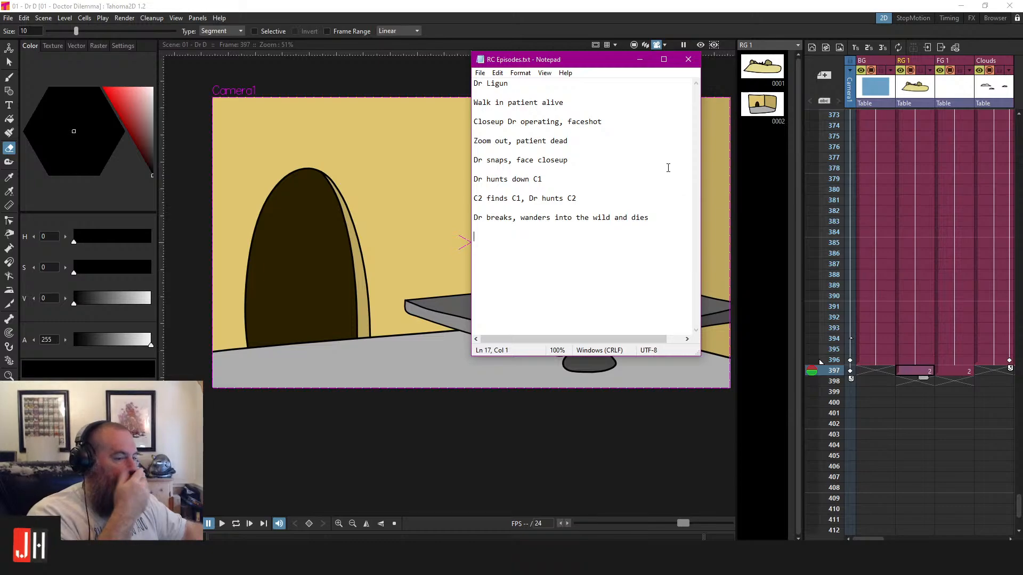
Check the room drawing against the RC Episodes.txt notes, focusing on the line "Walk in patient alive"
left_click(615, 5)
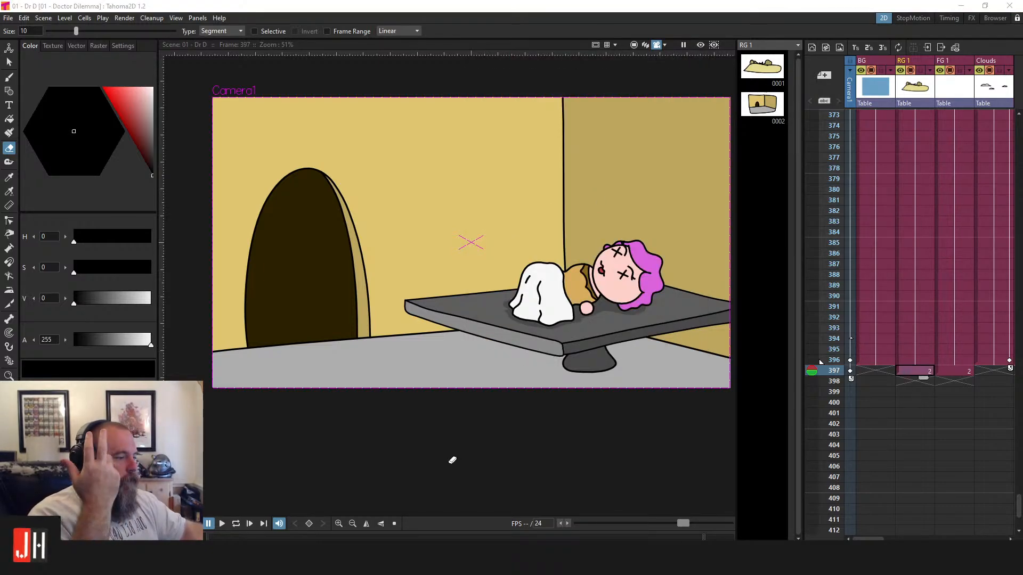
key("alt+Tab")
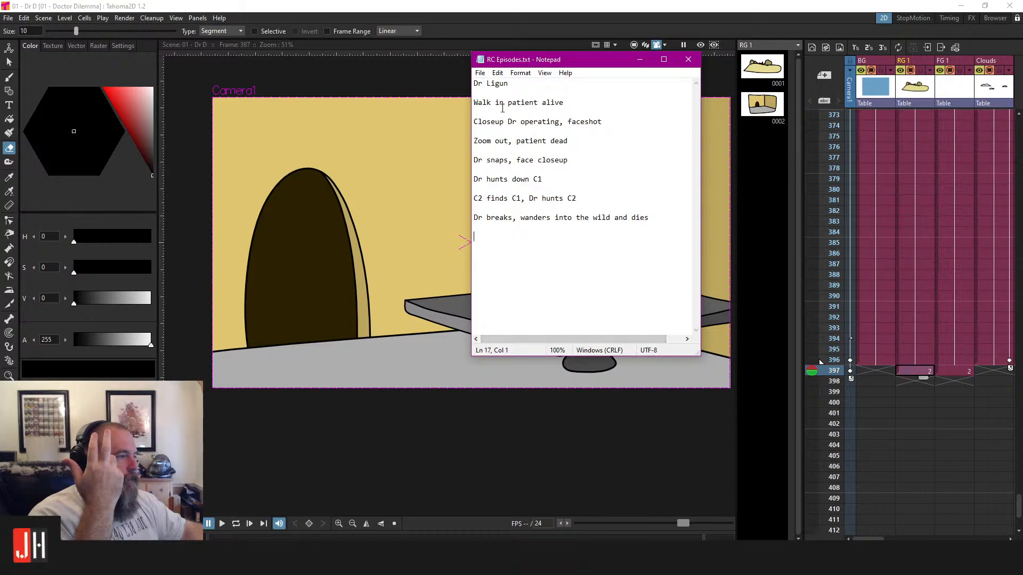
left_click(474, 102)
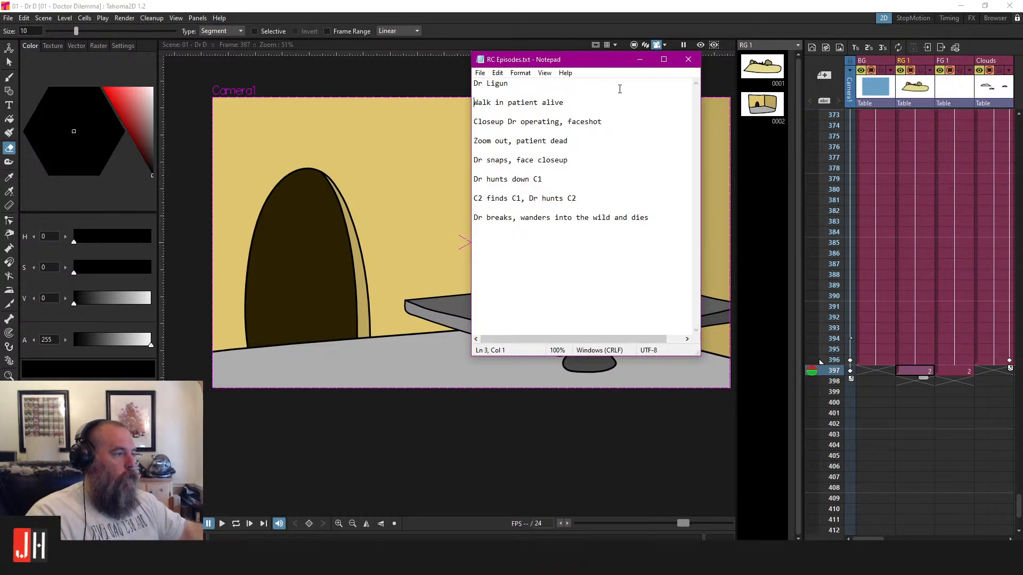
left_click(583, 102)
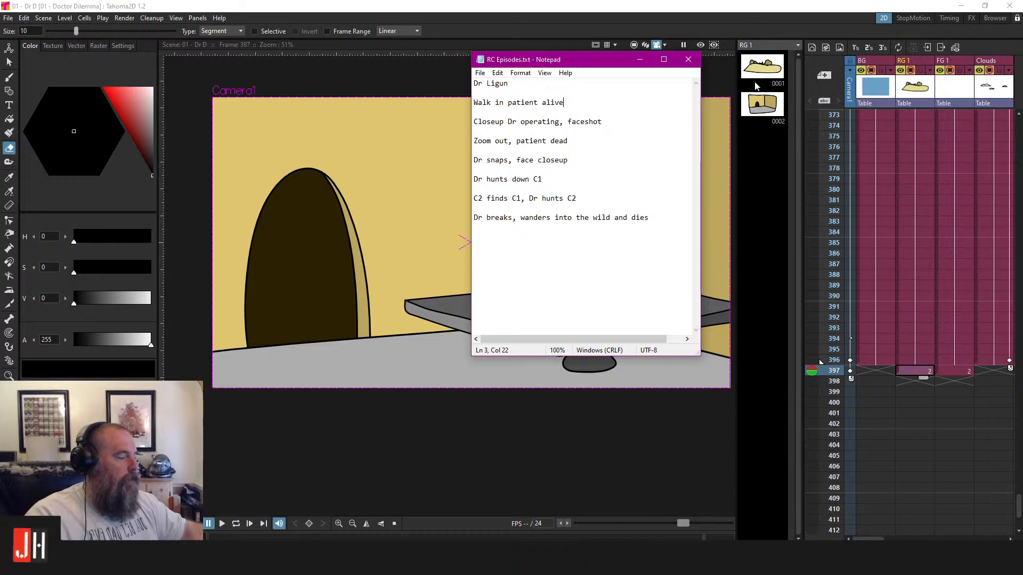
Add blank drawings at frame 398 in the RG 1 and FG 1 columns, with frame 397 as onion-skin reference
left_click(730, 11)
left_click(912, 383)
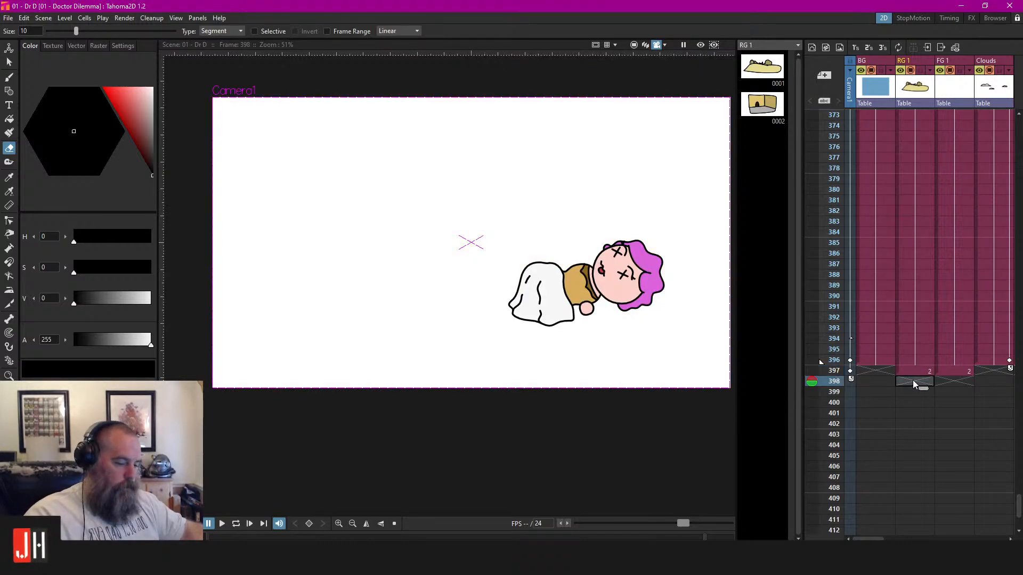
key("alt+d")
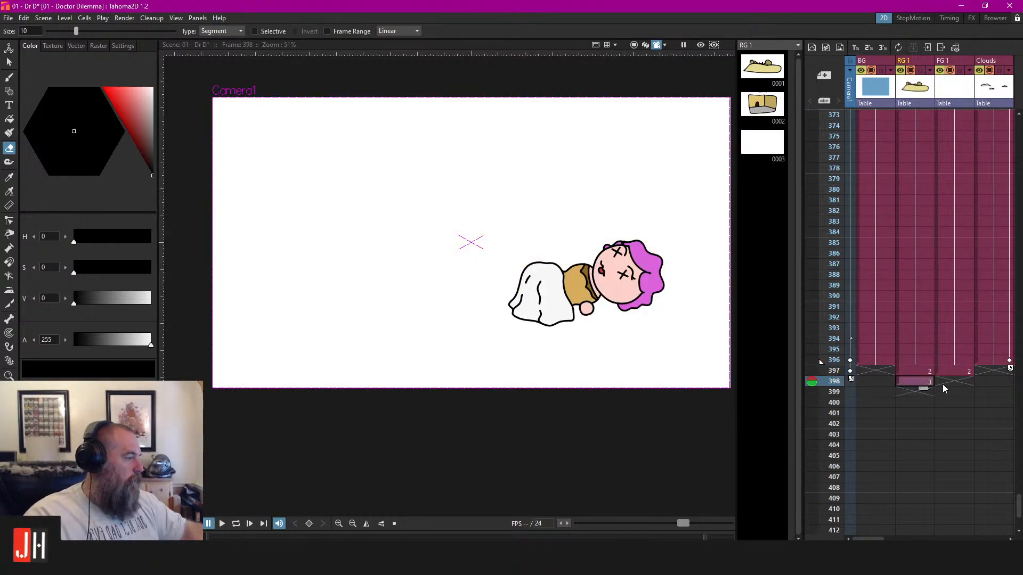
left_click(942, 383)
key("alt+d")
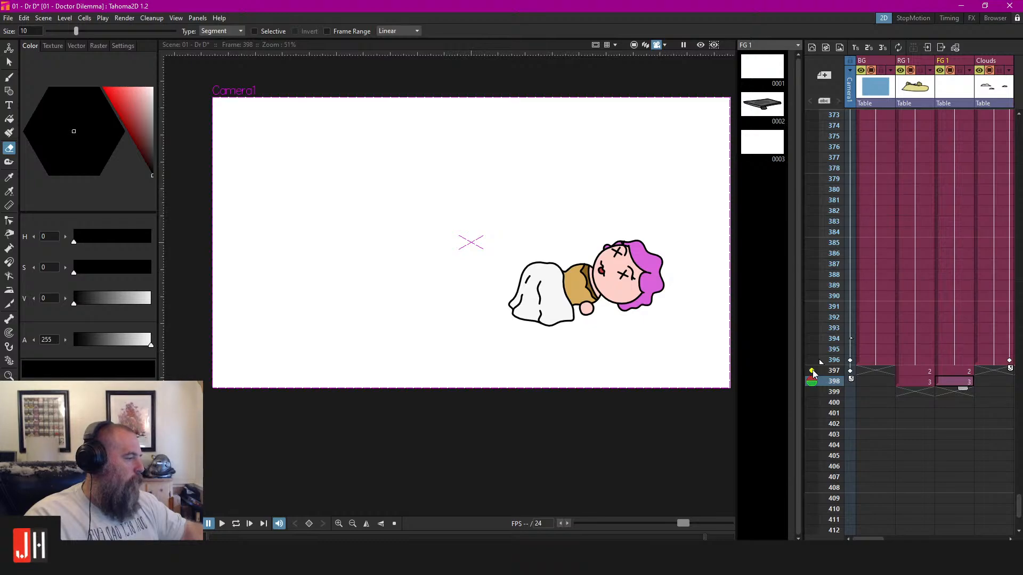
left_click(812, 371)
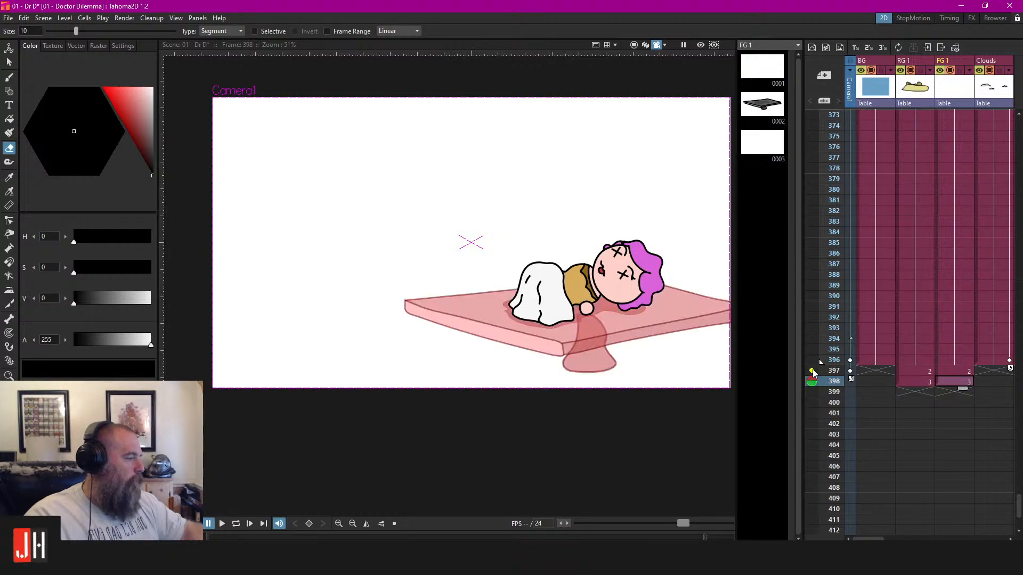
left_click(916, 379)
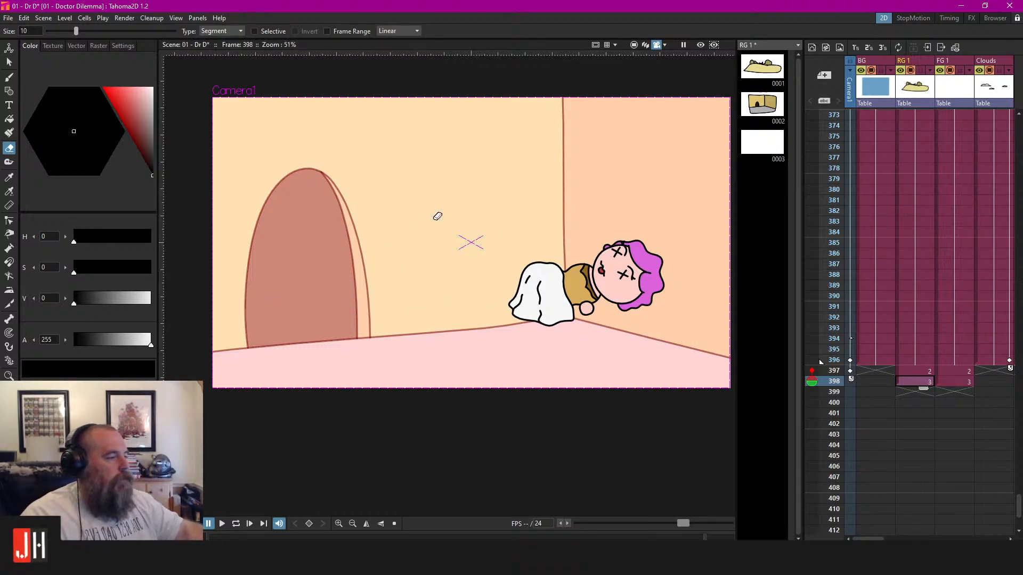
Examine the onion-skinned room around the lying character at different distances
left_click_drag(868, 539, 885, 525)
left_click(886, 373)
left_click(880, 379)
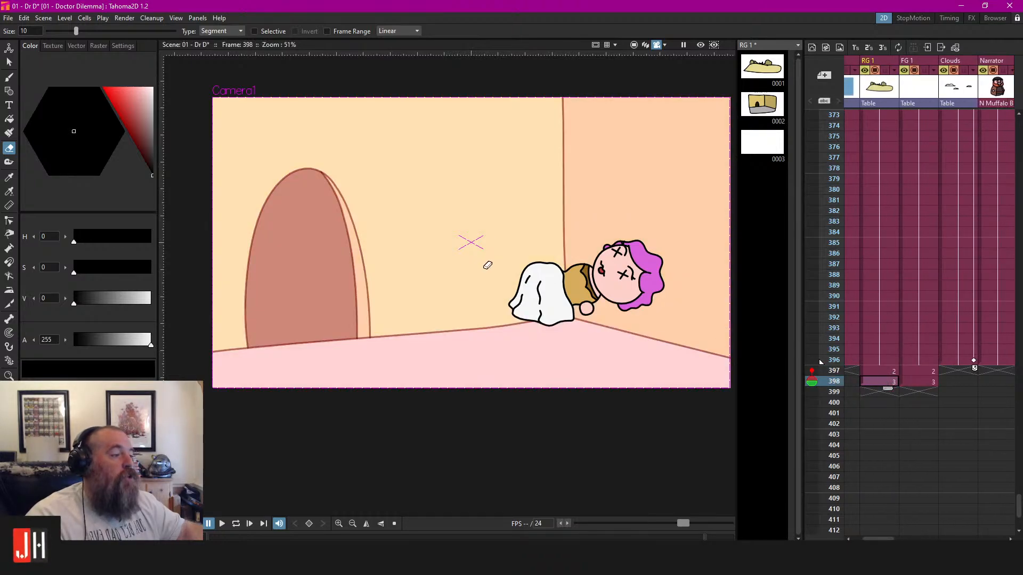
scroll(499, 261, "down", 2)
left_click_drag(499, 260, 489, 297)
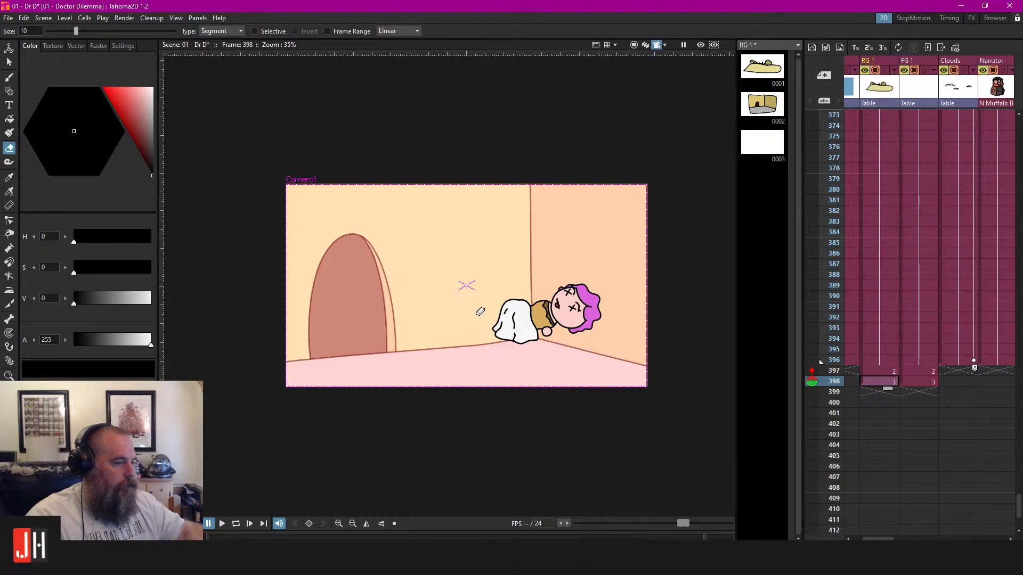
scroll(544, 342, "up", 2)
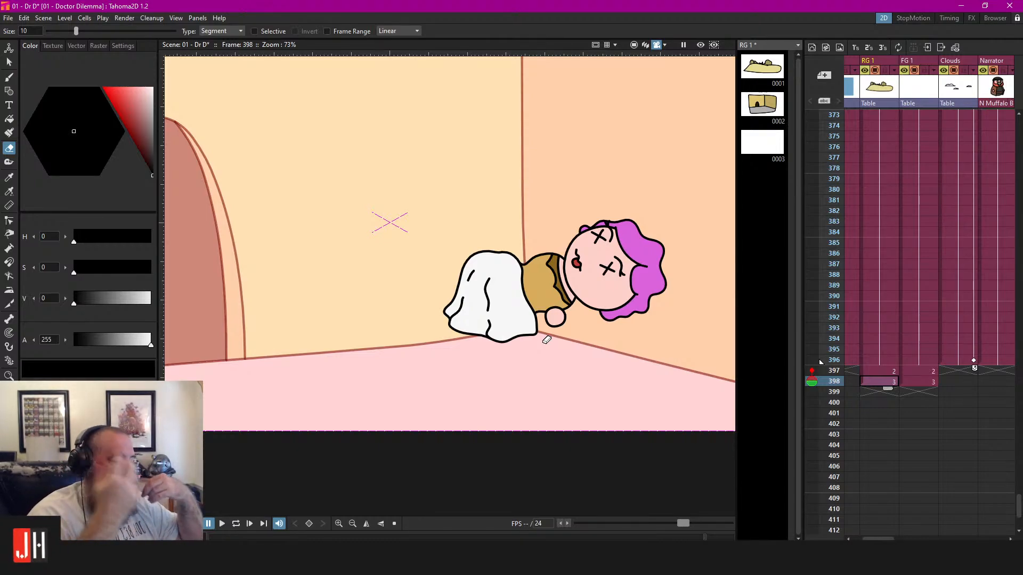
scroll(544, 340, "down", 2)
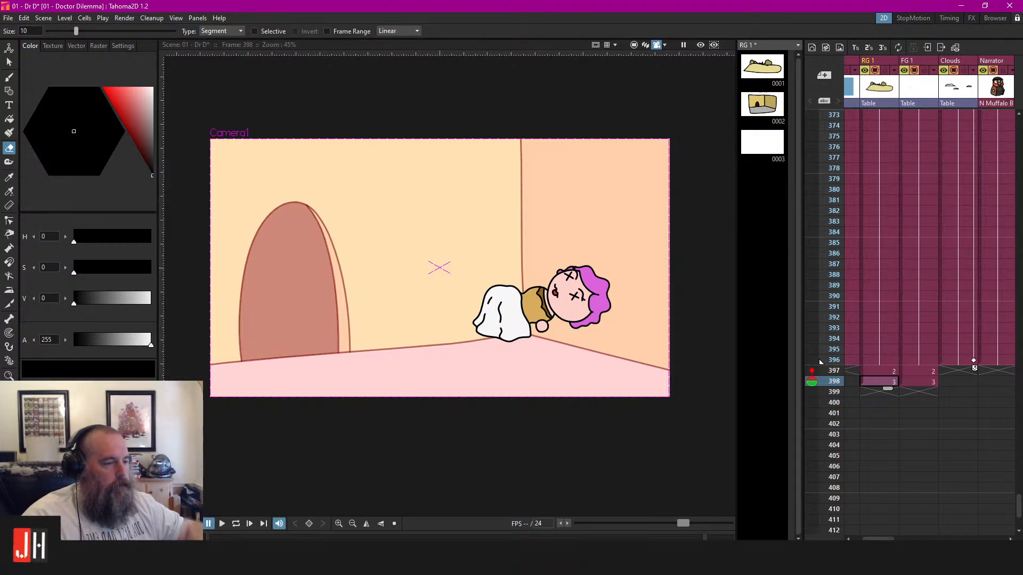
left_click(80, 453)
left_click(80, 452)
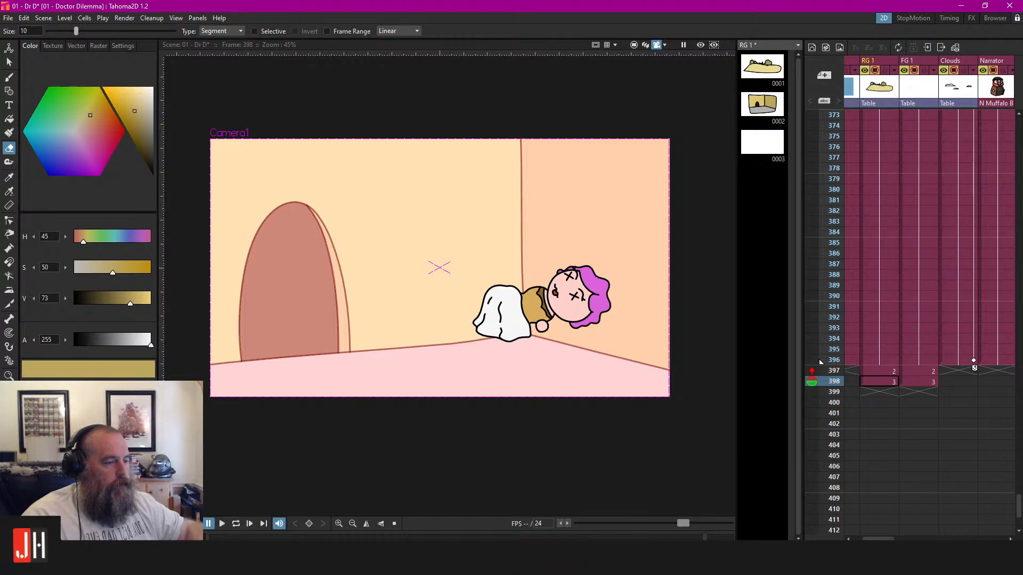
left_click(80, 464)
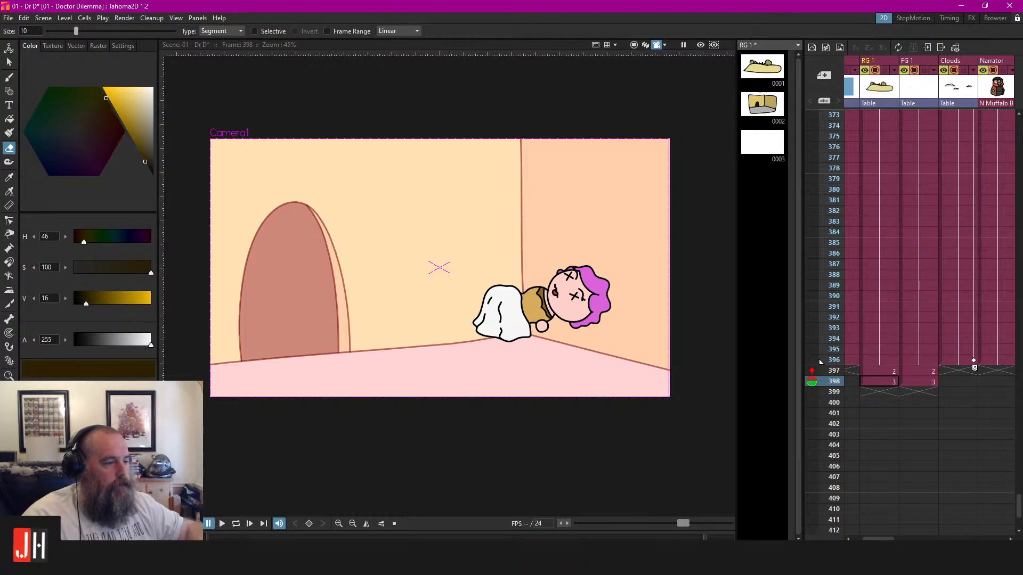
left_click(879, 371)
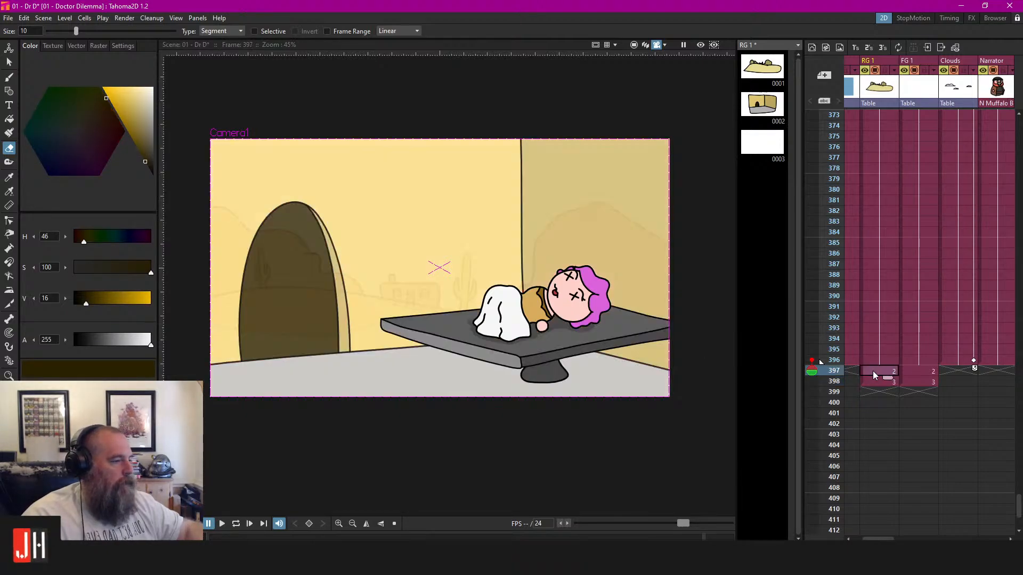
scroll(333, 365, "up", 1)
scroll(333, 365, "up", 1)
right_click(81, 429)
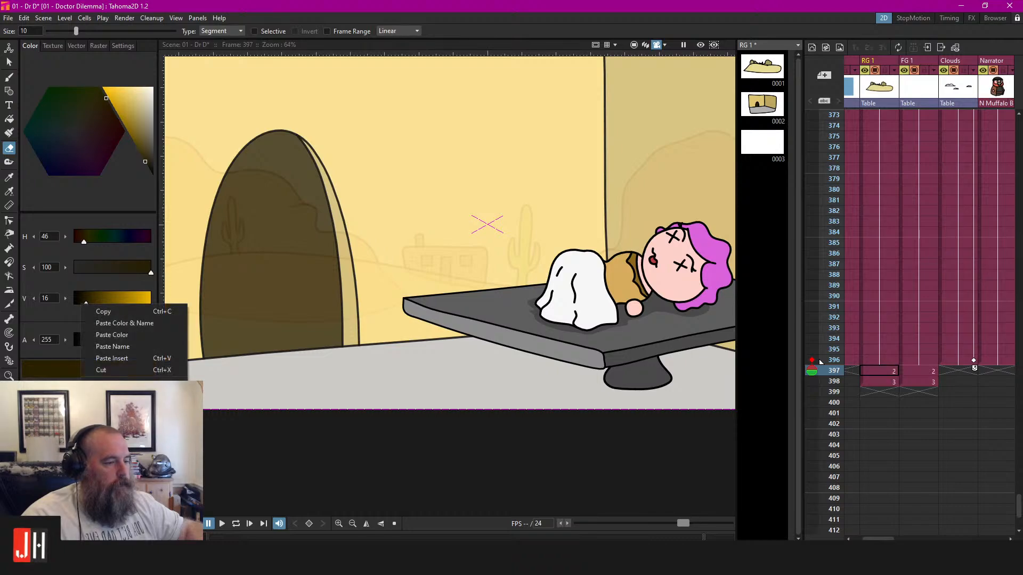
left_click(136, 368)
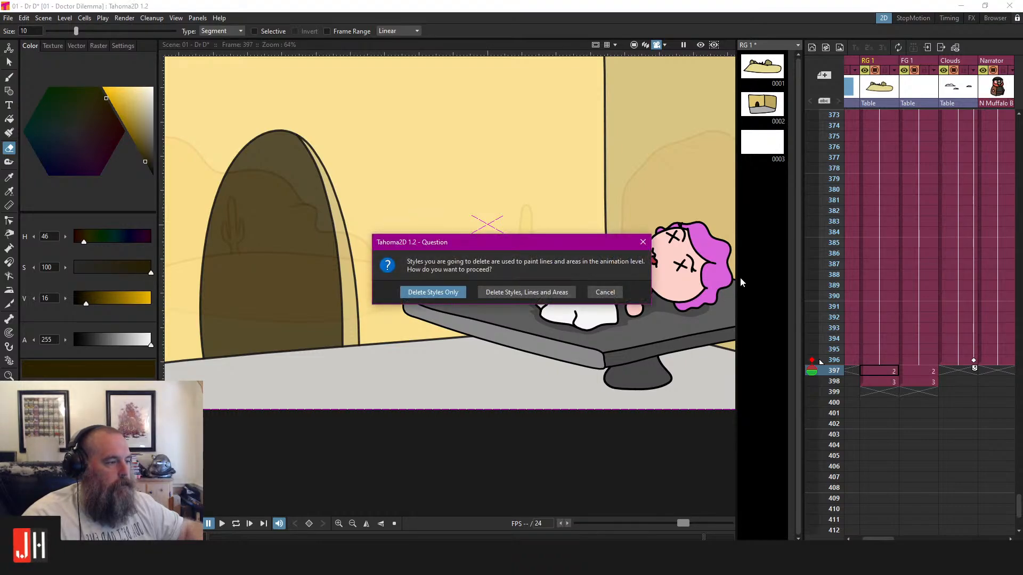
left_click(606, 292)
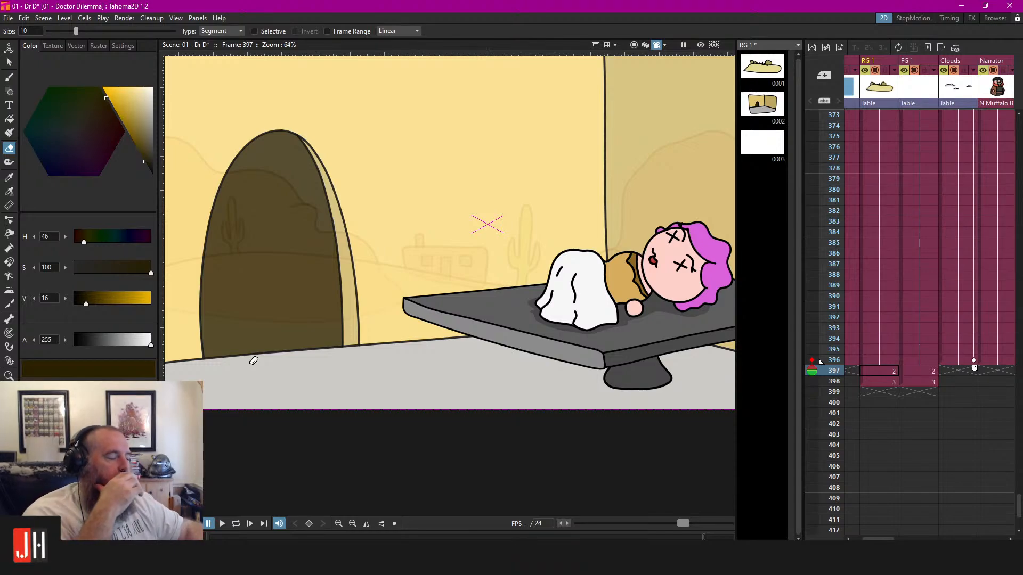
Compare the desert shot at frame 396, in and out of camera view, with the room at frames 397 and 398
scroll(370, 326, "down", 2)
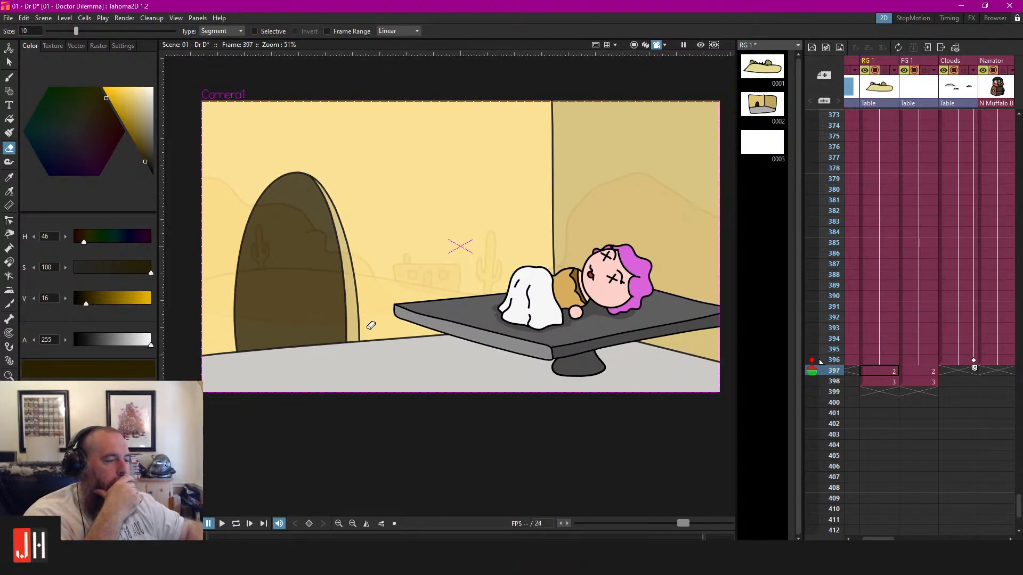
left_click(889, 361)
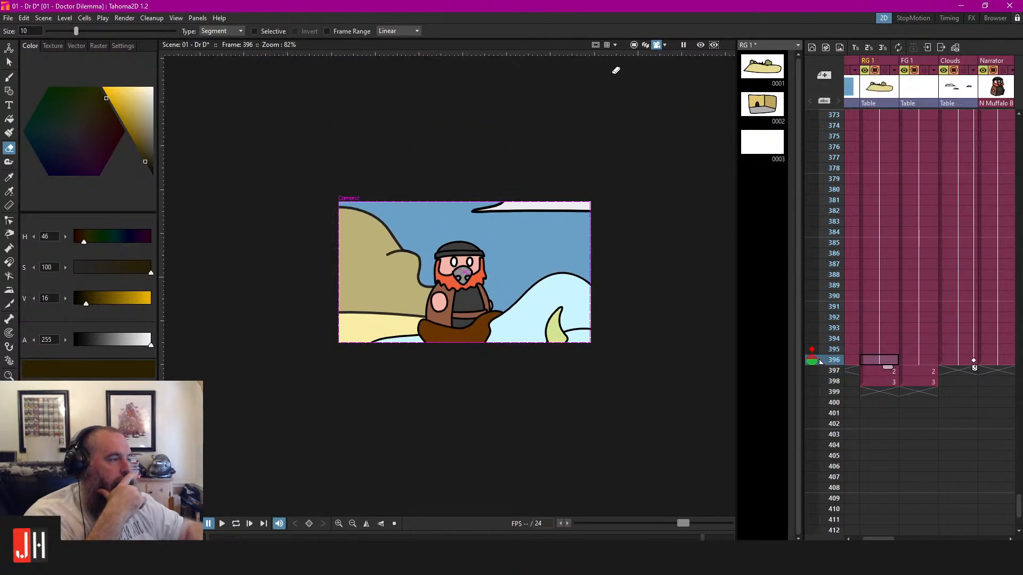
left_click(635, 46)
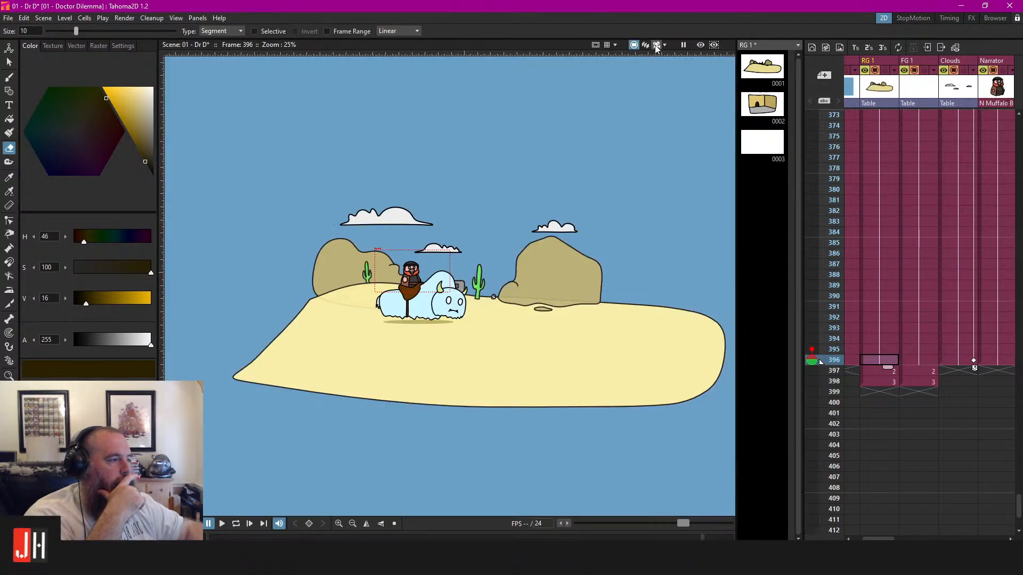
left_click(656, 46)
left_click(879, 373)
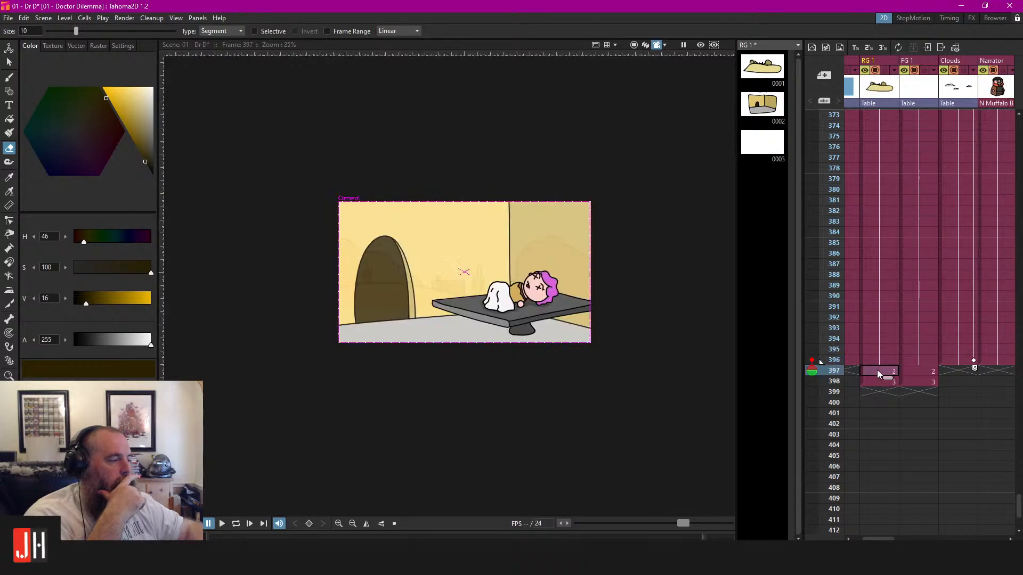
left_click(879, 382)
scroll(495, 358, "up", 1)
scroll(426, 341, "down", 2)
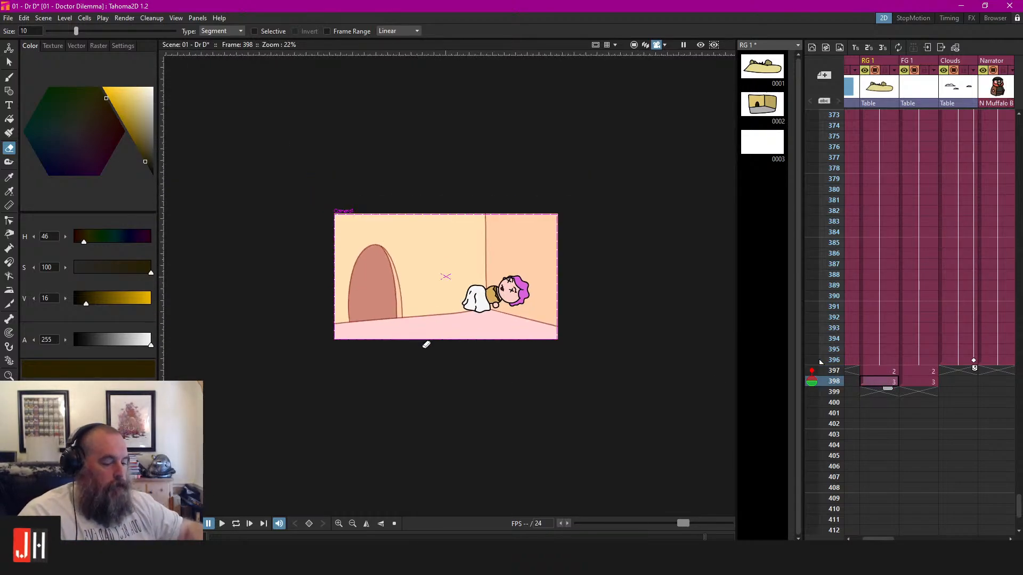
Draw a black rectangle extending beyond the camera frame on all sides in the RG 1 drawing at frame 398
key("g")
left_click(219, 17)
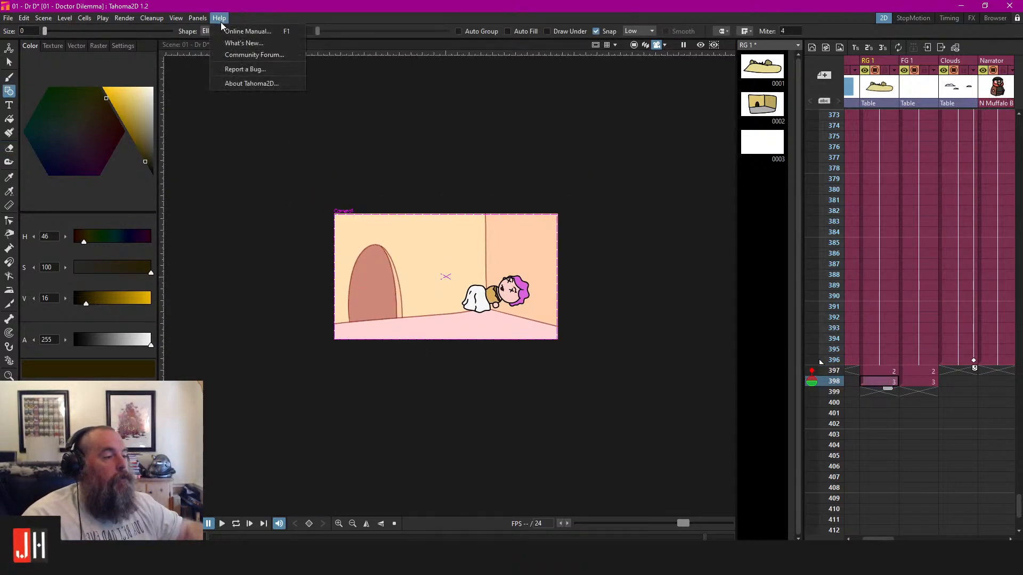
left_click(210, 29)
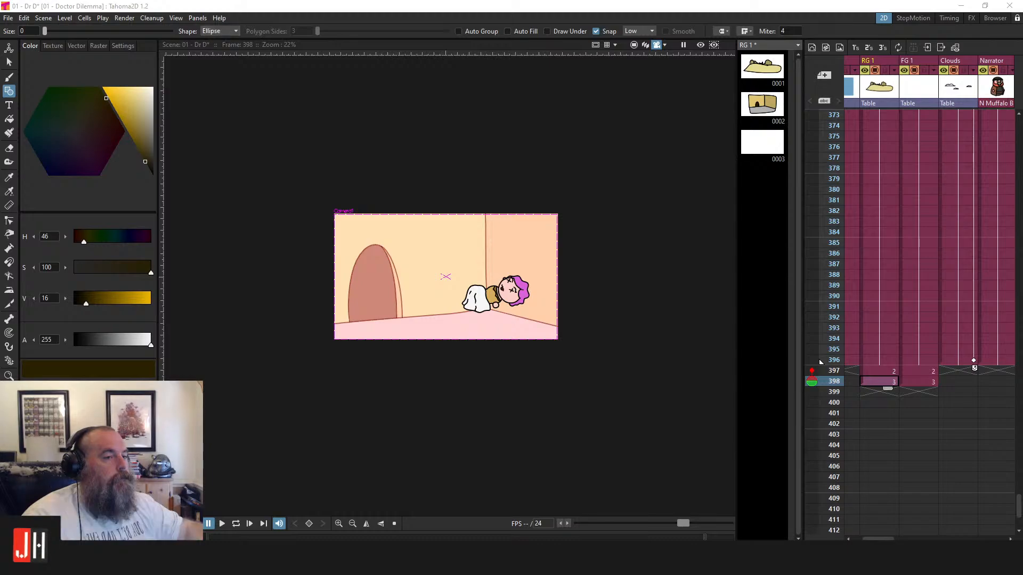
left_click(219, 31)
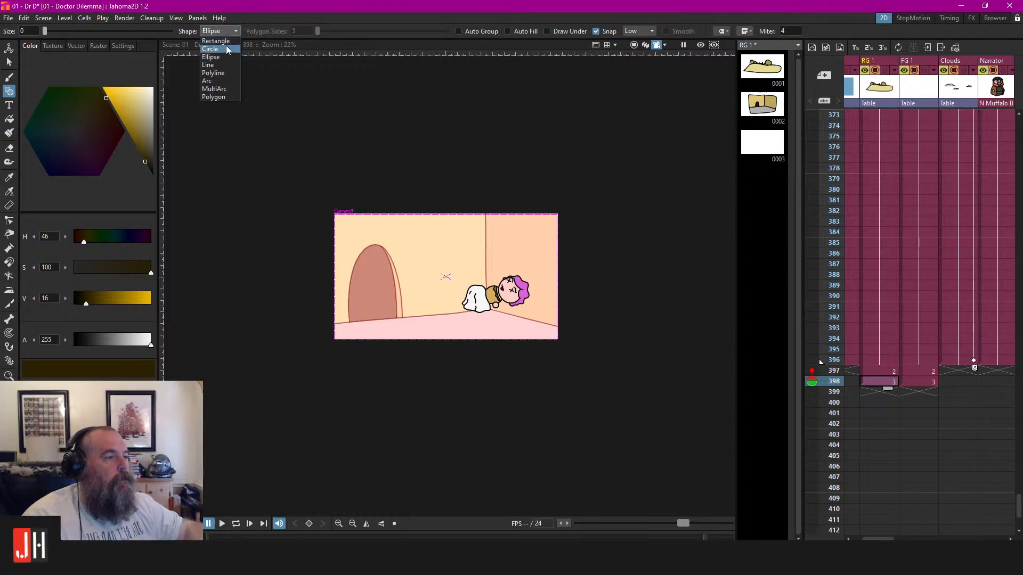
left_click(227, 45)
left_click(64, 431)
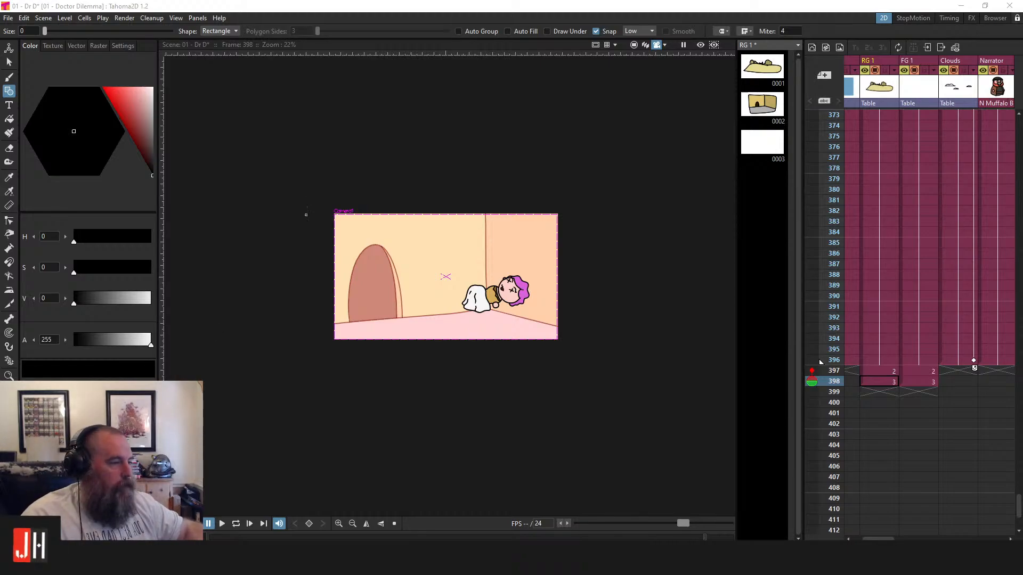
left_click(268, 167)
scroll(514, 288, "up", 1)
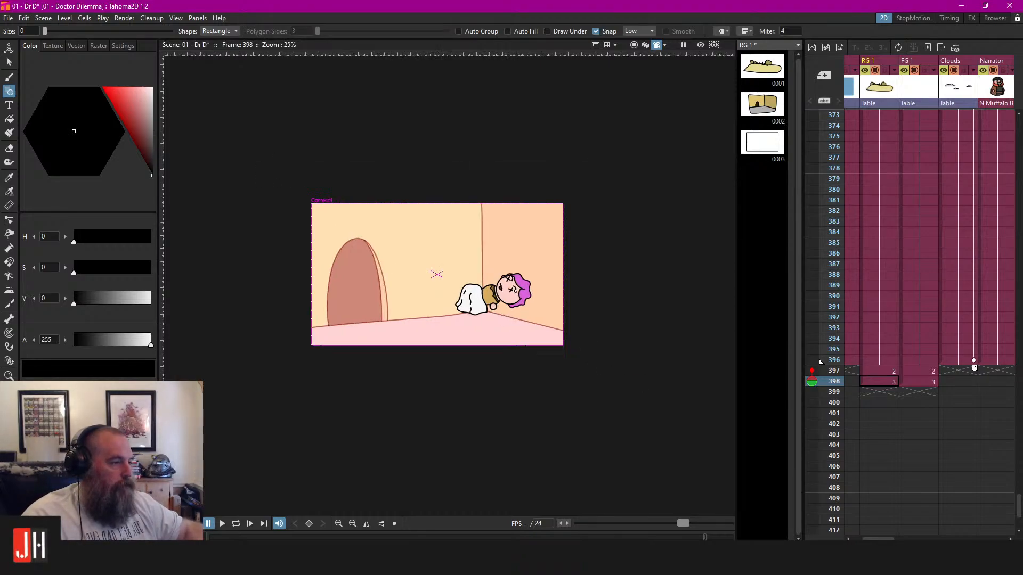
Leave camera view and fill the rectangle with the light yellow wall colour (H 46, S 50, V 87)
left_click(634, 45)
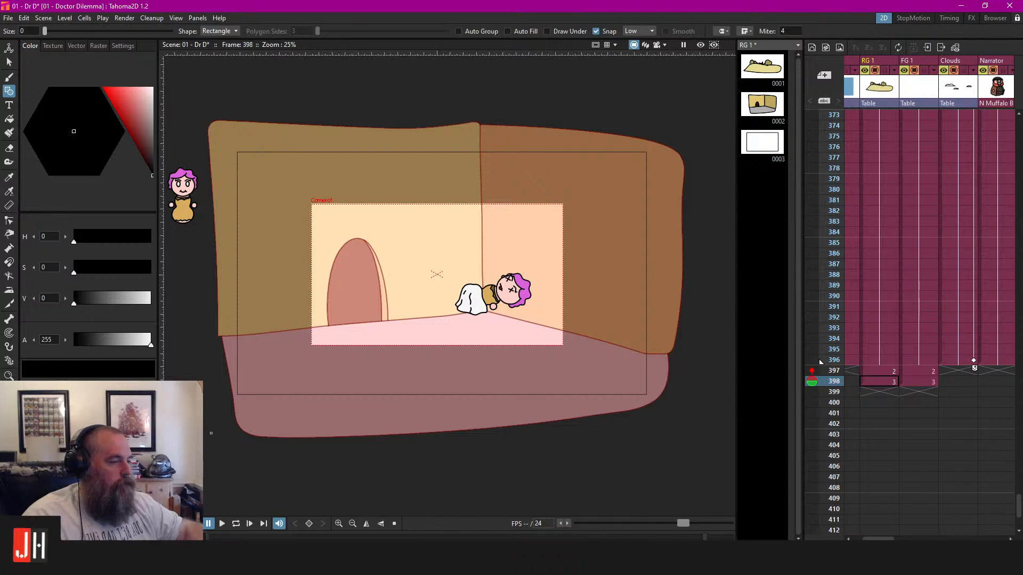
key("f")
left_click(421, 164)
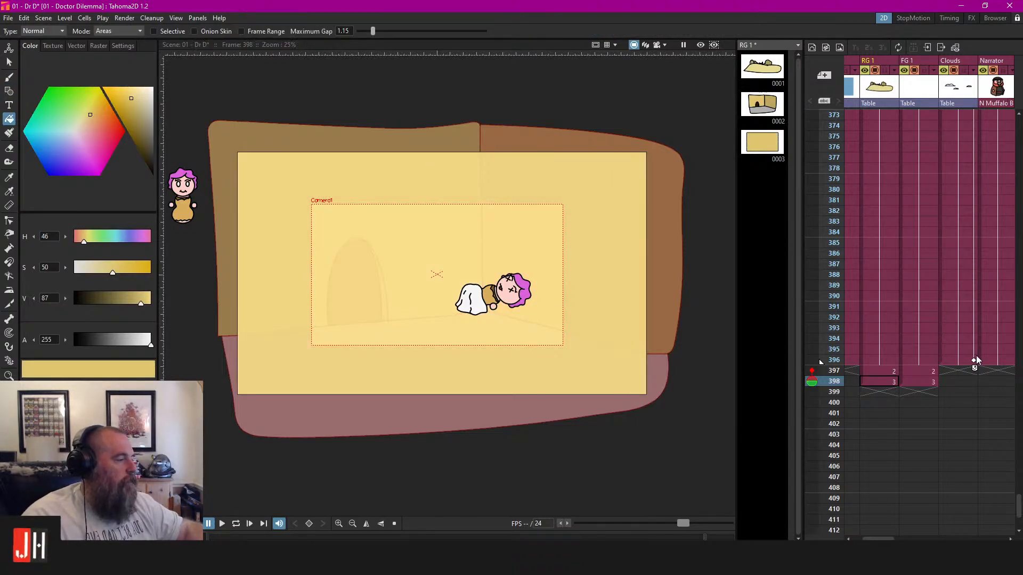
scroll(539, 293, "up", 1)
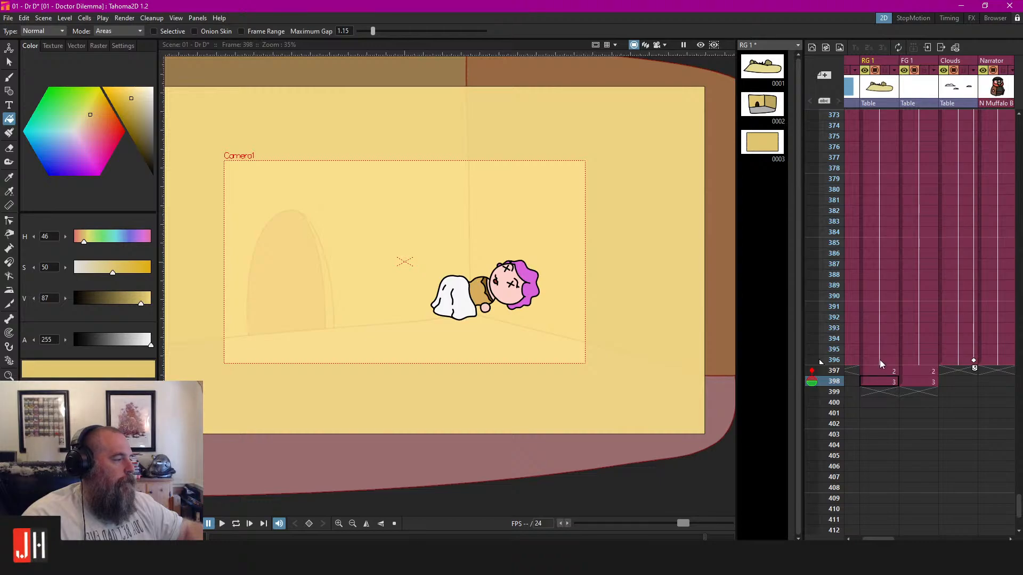
Clear the Char 2 column's exposure from frame 398 onward so the lying character ends at frame 397
left_click_drag(881, 361, 873, 381)
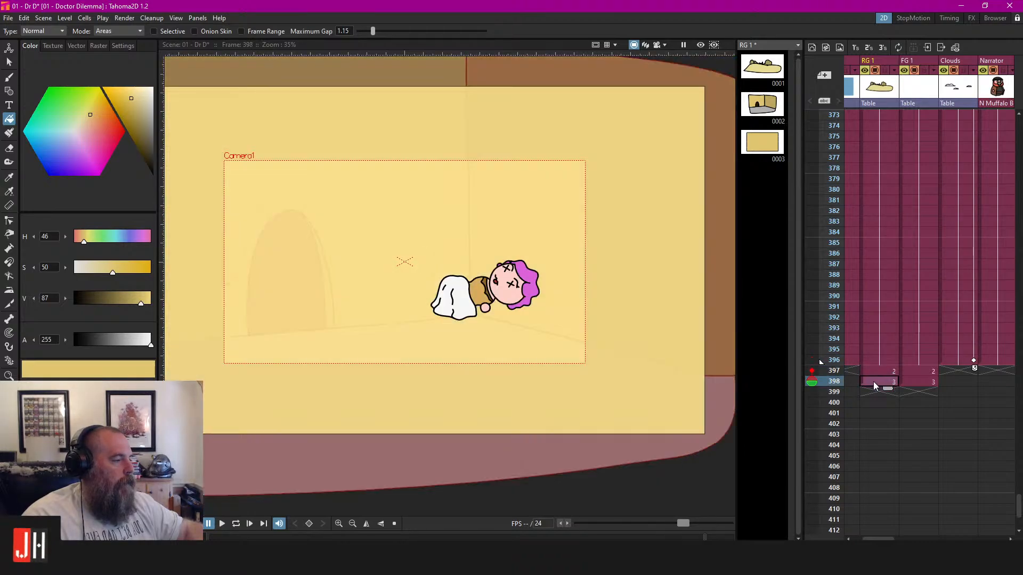
scroll(420, 288, "up", 1)
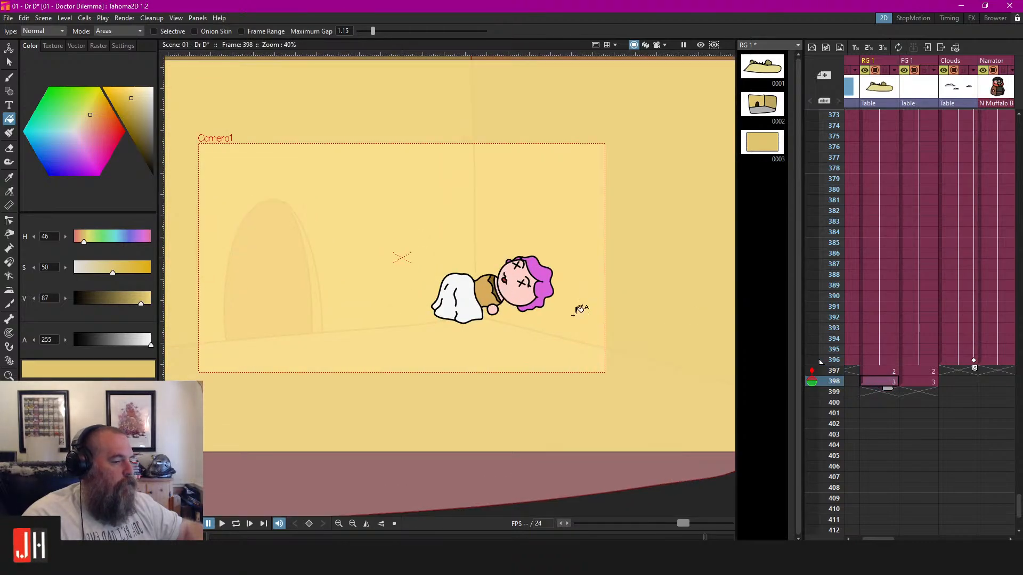
left_click_drag(882, 538, 989, 519)
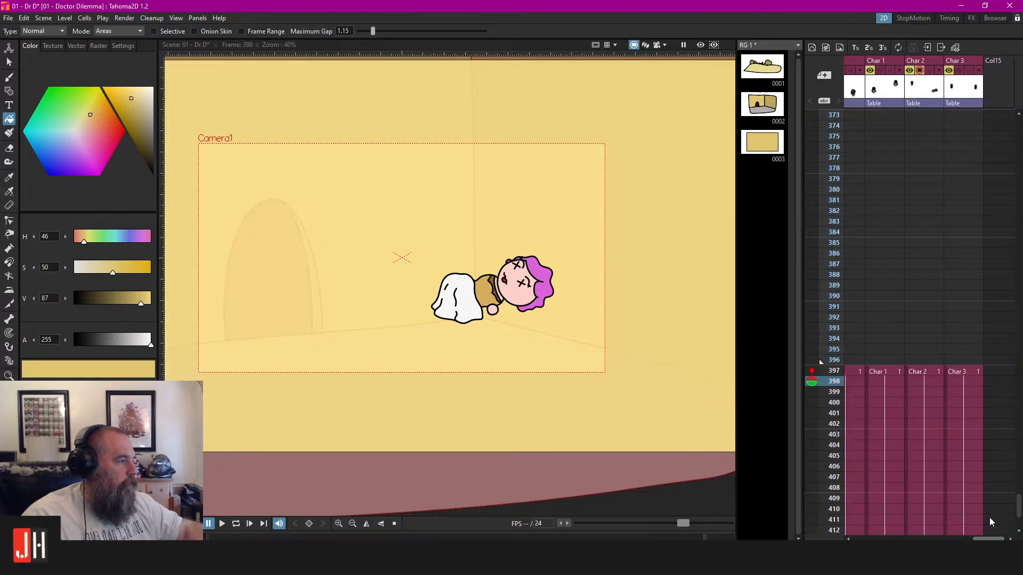
left_click(921, 379)
scroll(933, 453, "down", 5)
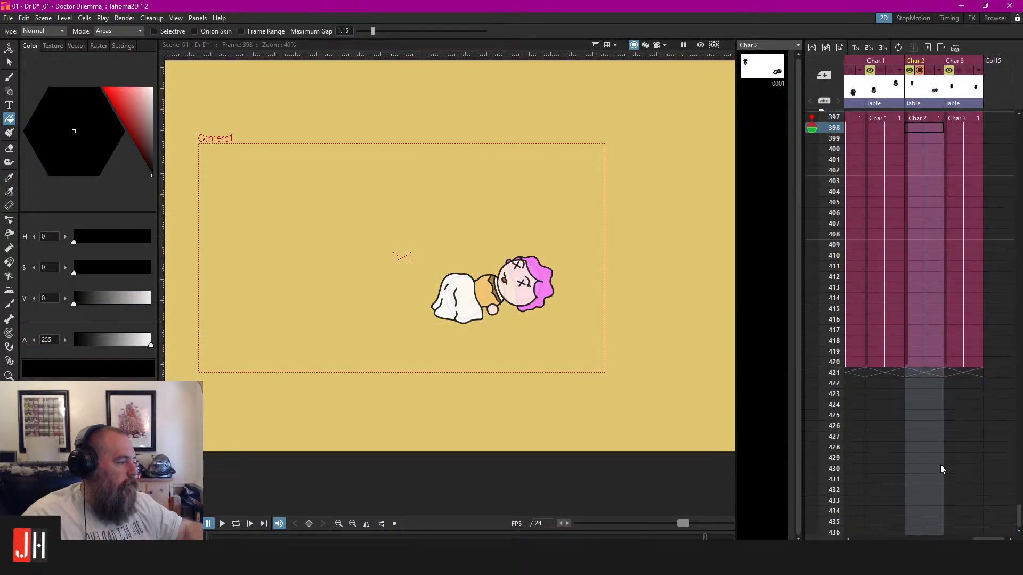
key("Delete")
scroll(916, 311, "up", 3)
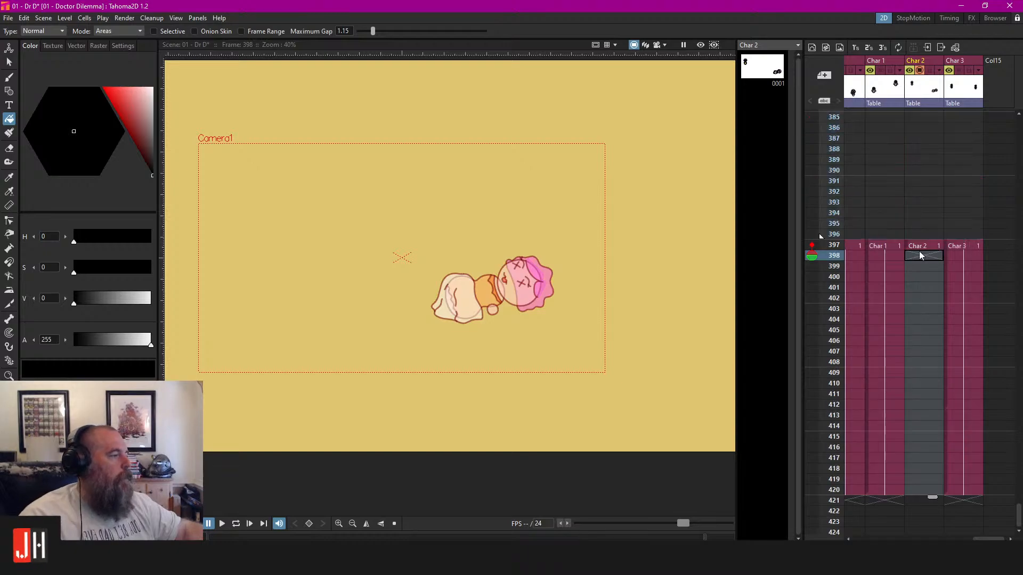
Compare the desert shot at frame 396 with the room at frame 397 and the plain wall at frame 398 in camera view
left_click(857, 245)
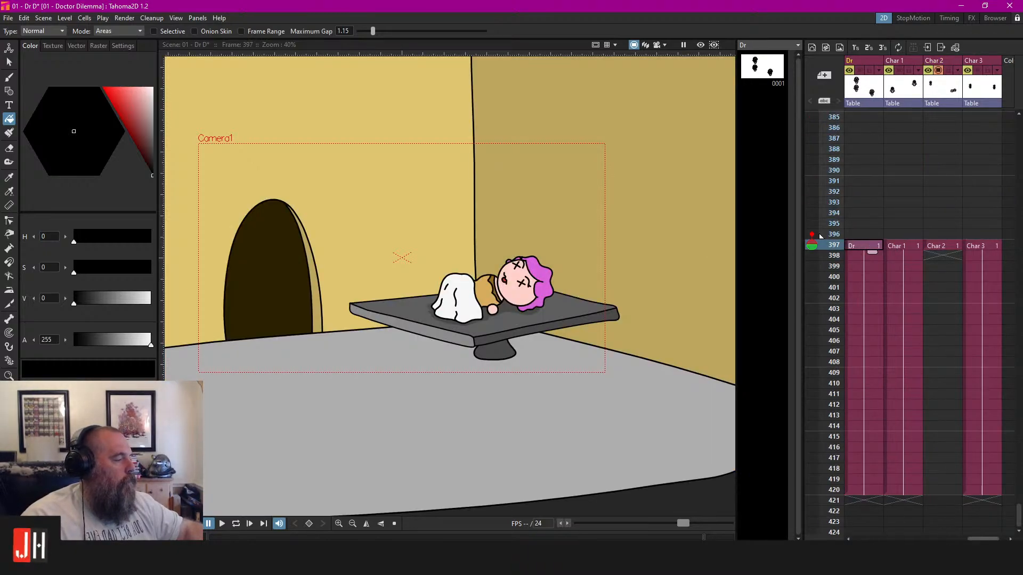
left_click_drag(989, 539, 865, 537)
left_click(912, 233)
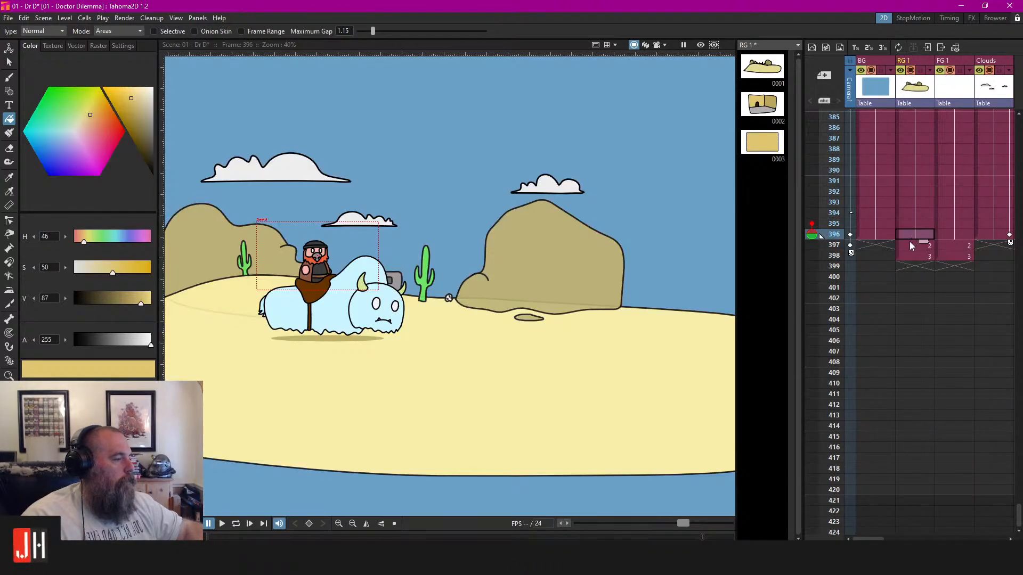
left_click(909, 242)
scroll(510, 252, "up", 2)
left_click(657, 44)
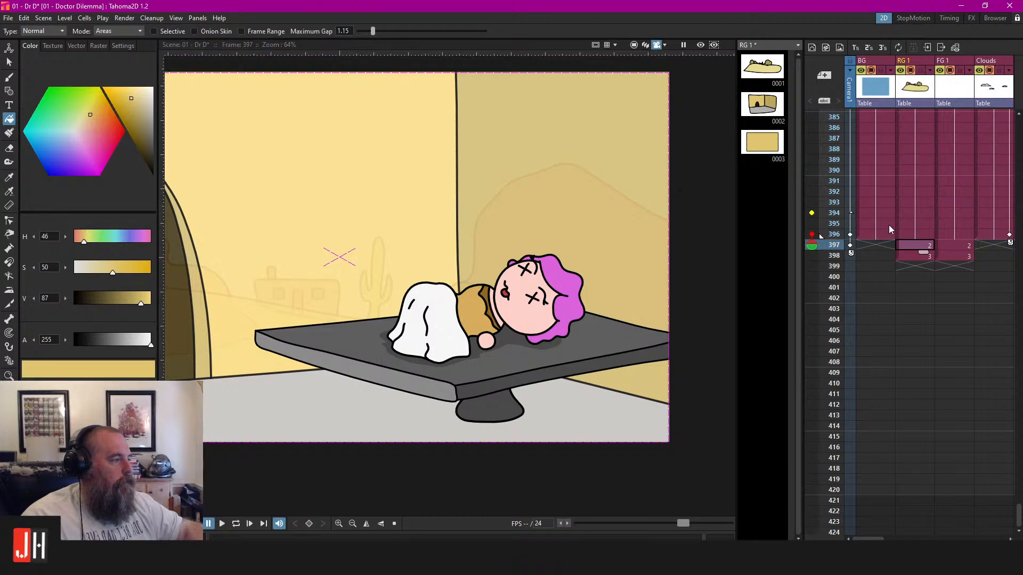
scroll(539, 228, "down", 2)
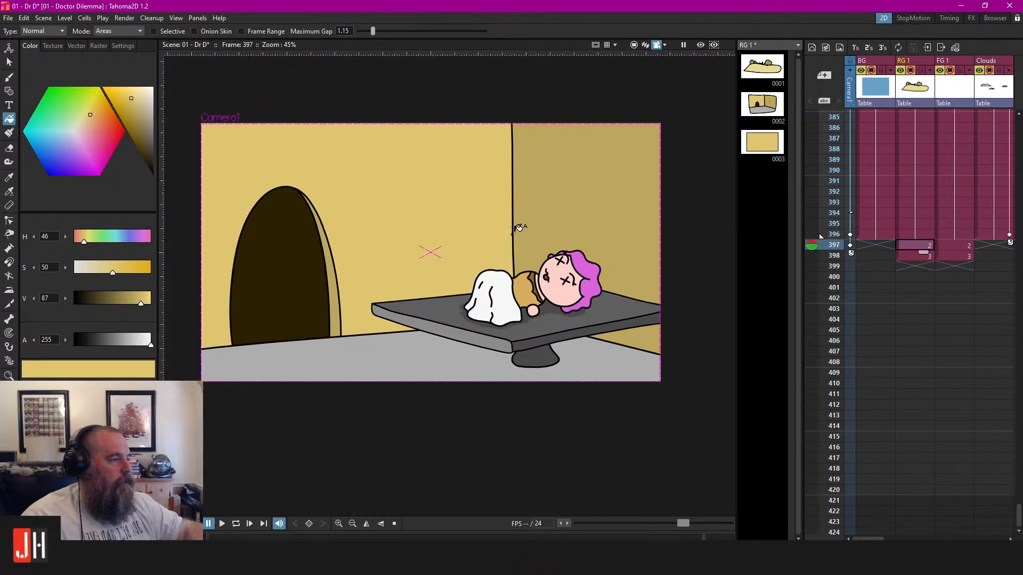
scroll(520, 229, "up", 1)
scroll(572, 237, "down", 1)
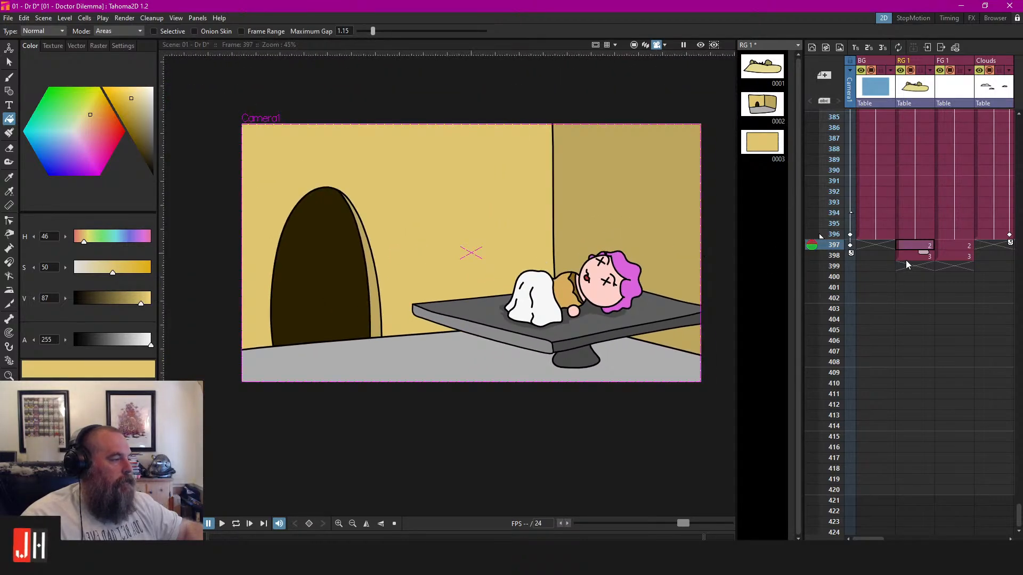
left_click(909, 257)
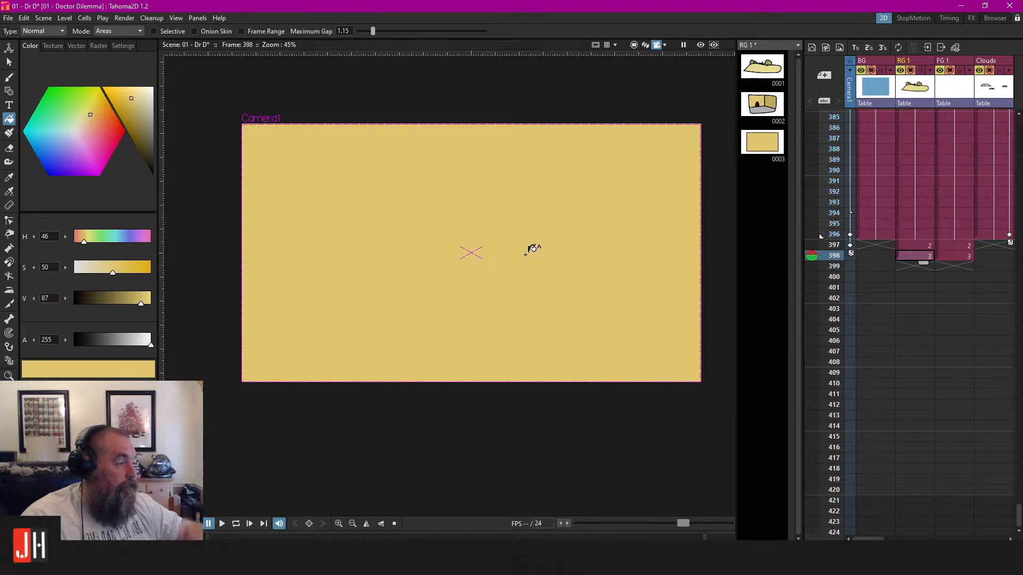
Duplicate the Dr drawing at frame 398, keeping the column's start at frame 397, and save the scene
left_click_drag(864, 539, 963, 530)
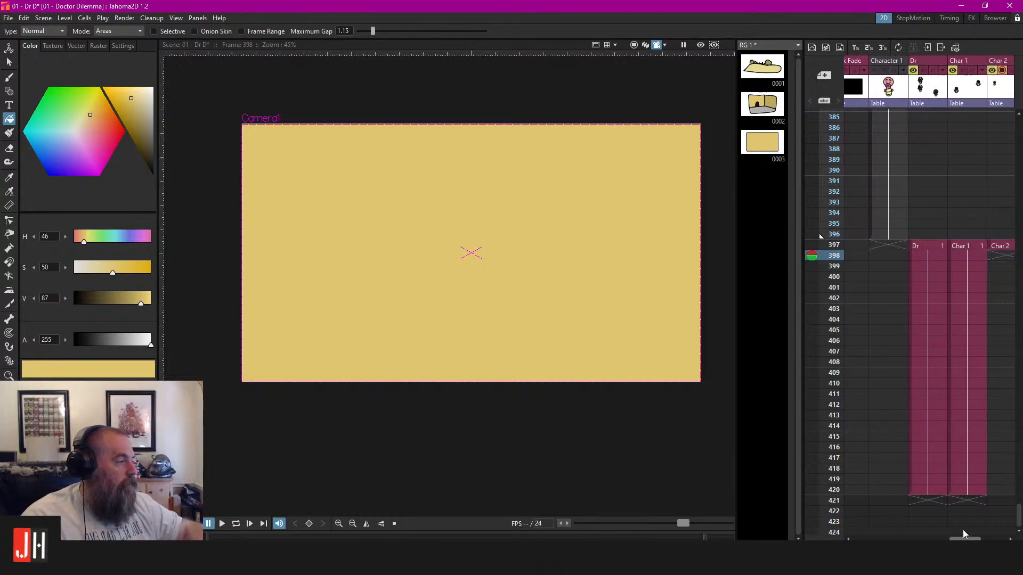
left_click_drag(896, 244, 909, 256)
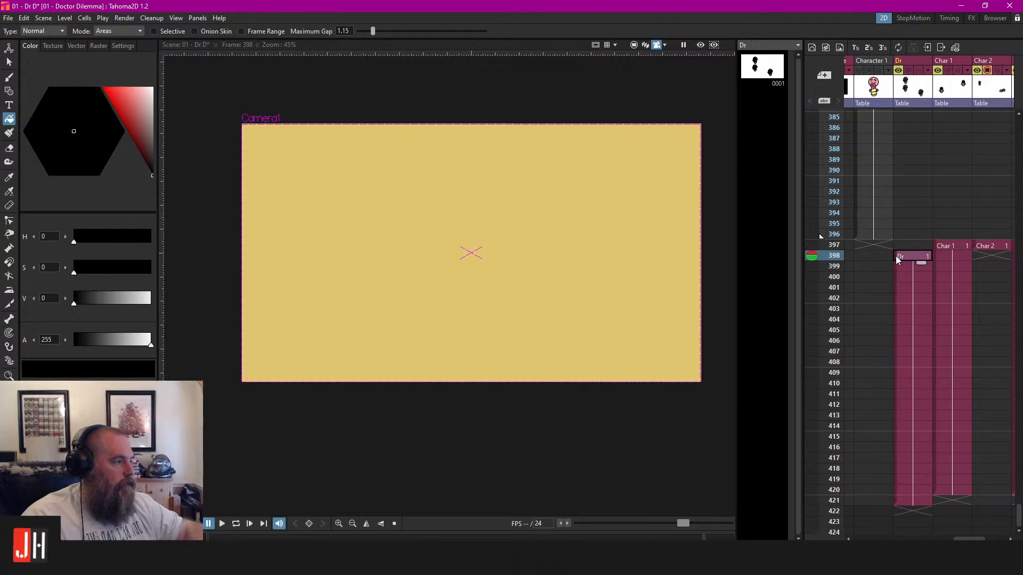
left_click_drag(895, 267, 895, 256)
left_click(896, 256)
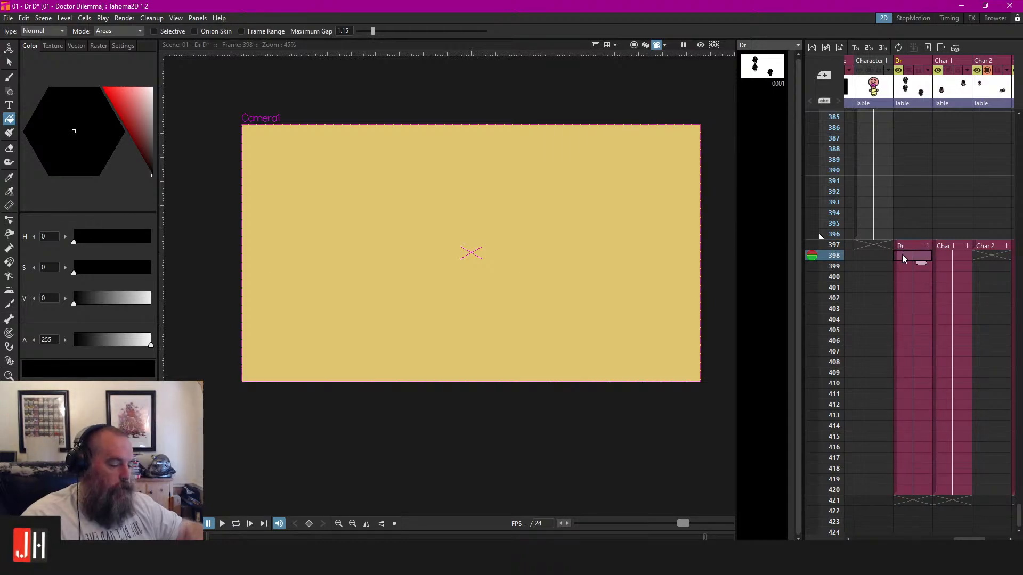
key("d")
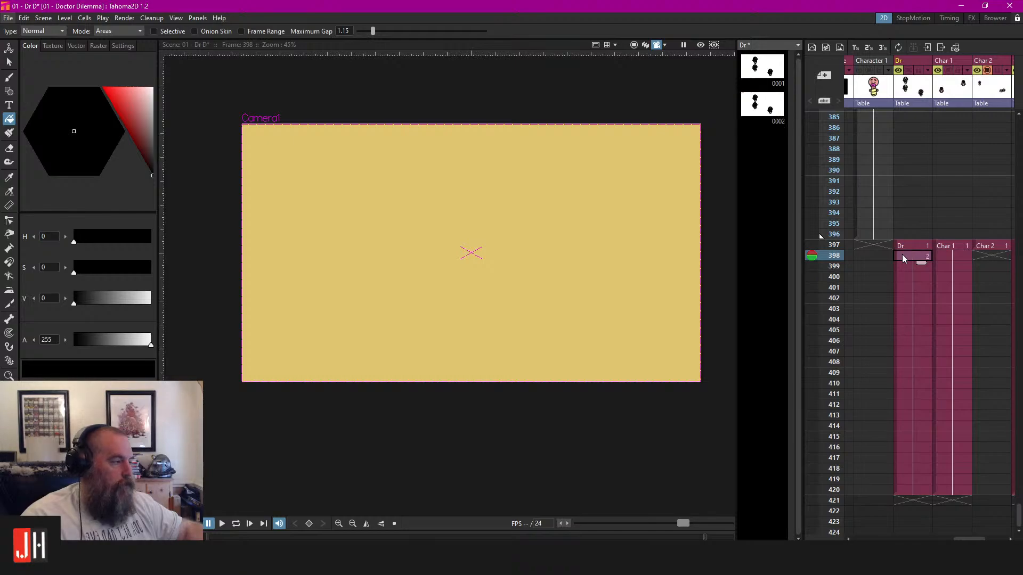
scroll(900, 259, "down", 5)
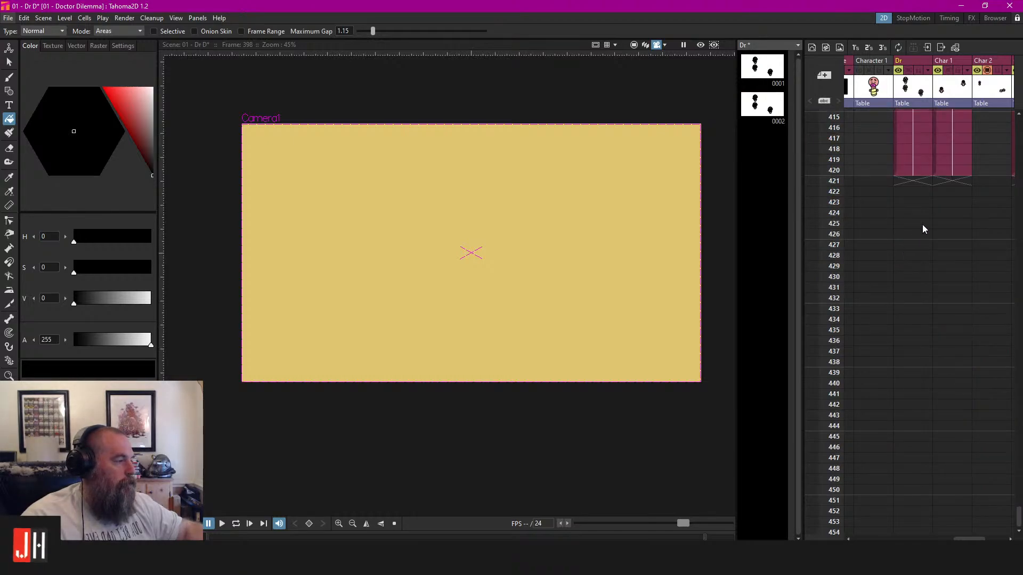
scroll(922, 224, "up", 2)
scroll(939, 324, "up", 4)
scroll(900, 363, "right", 1)
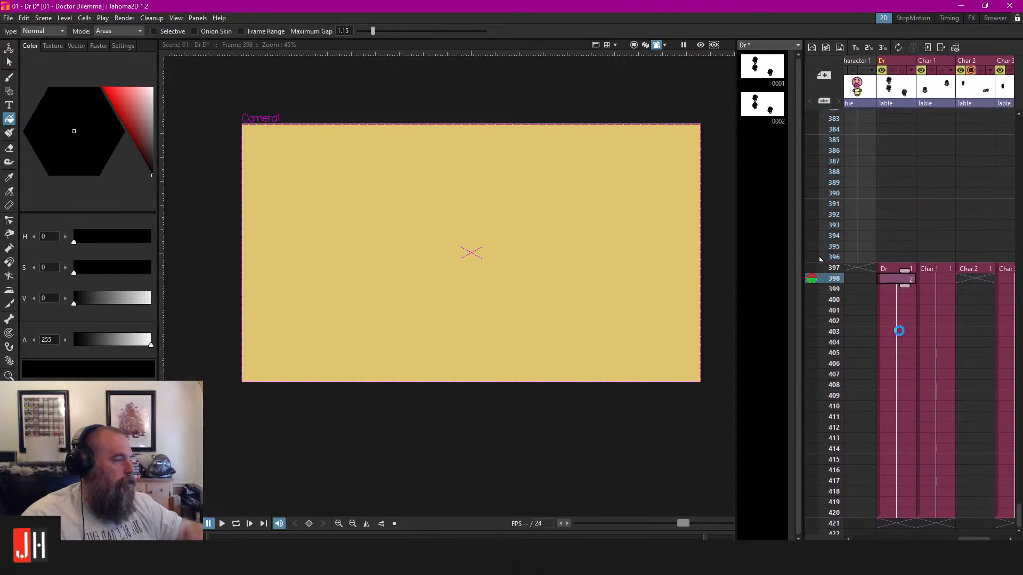
key("ctrl+s")
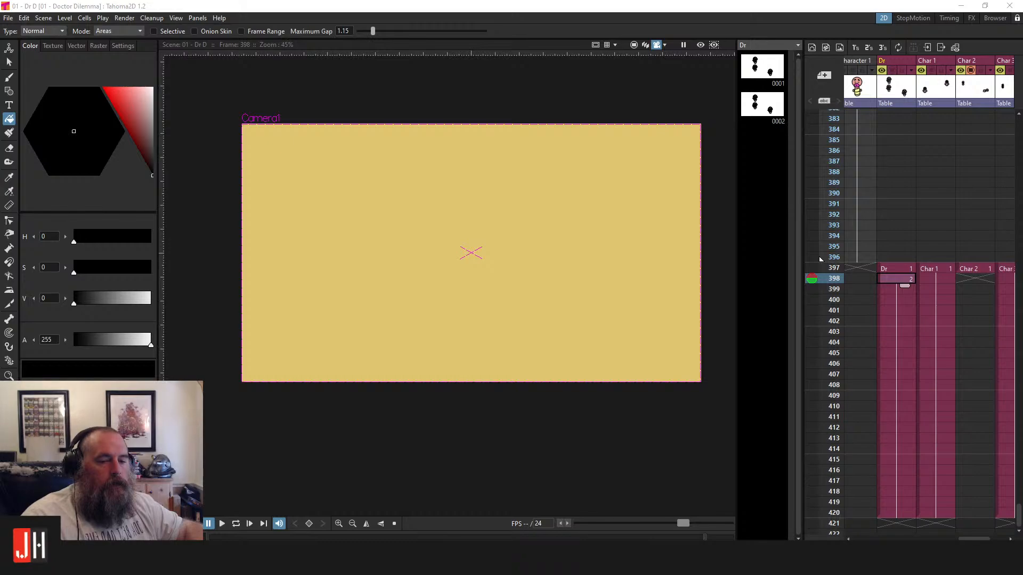
Leave camera view, turn on the Dr column's visibility, and go to its duplicated drawing at frame 398
scroll(465, 292, "down", 1)
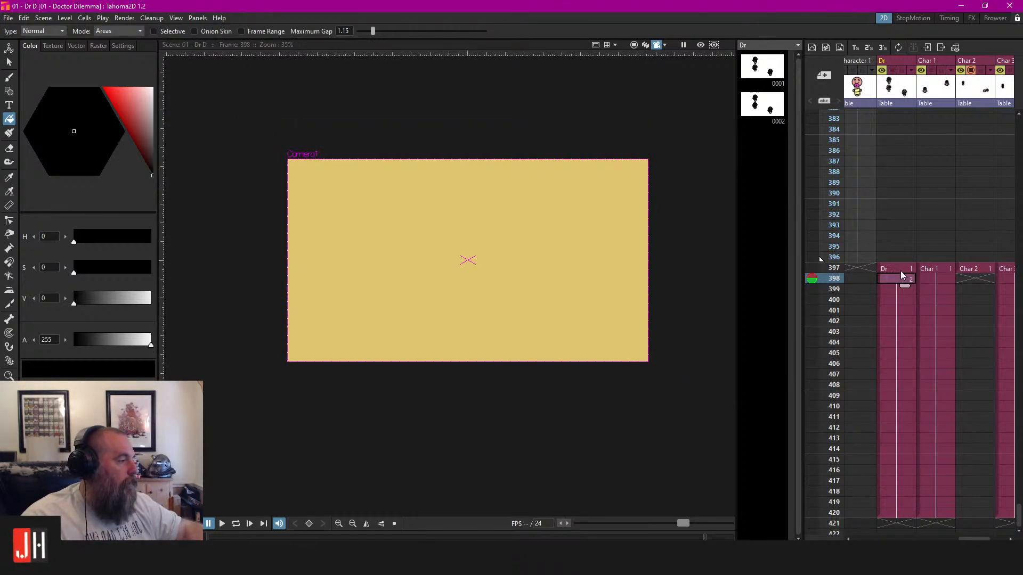
scroll(500, 253, "down", 2)
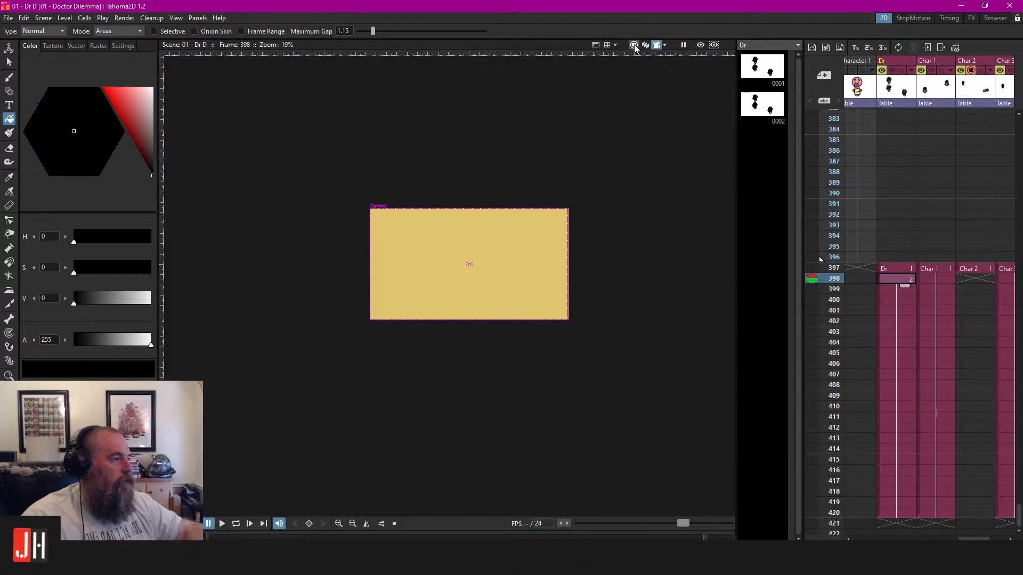
left_click(634, 45)
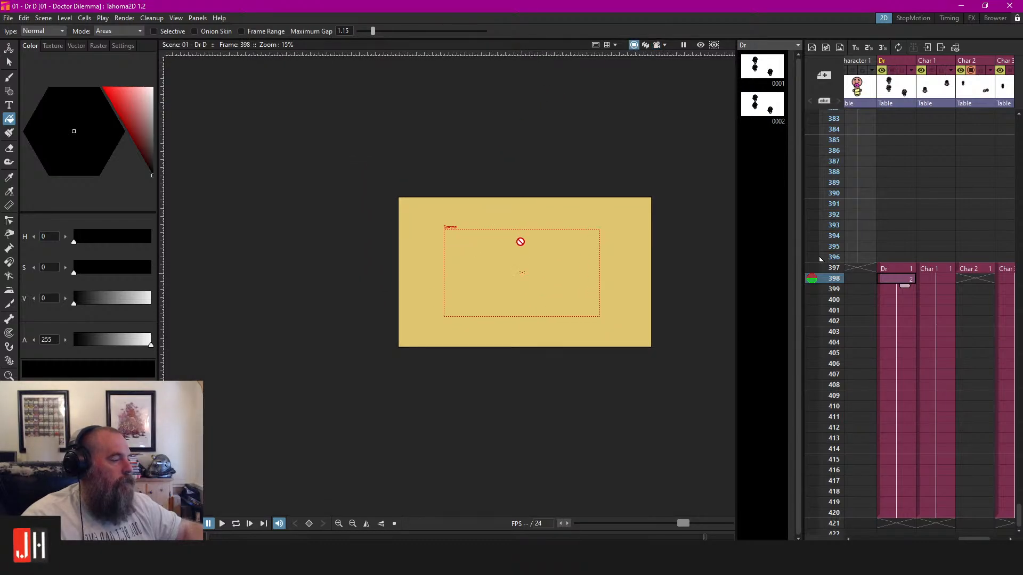
scroll(520, 241, "down", 2)
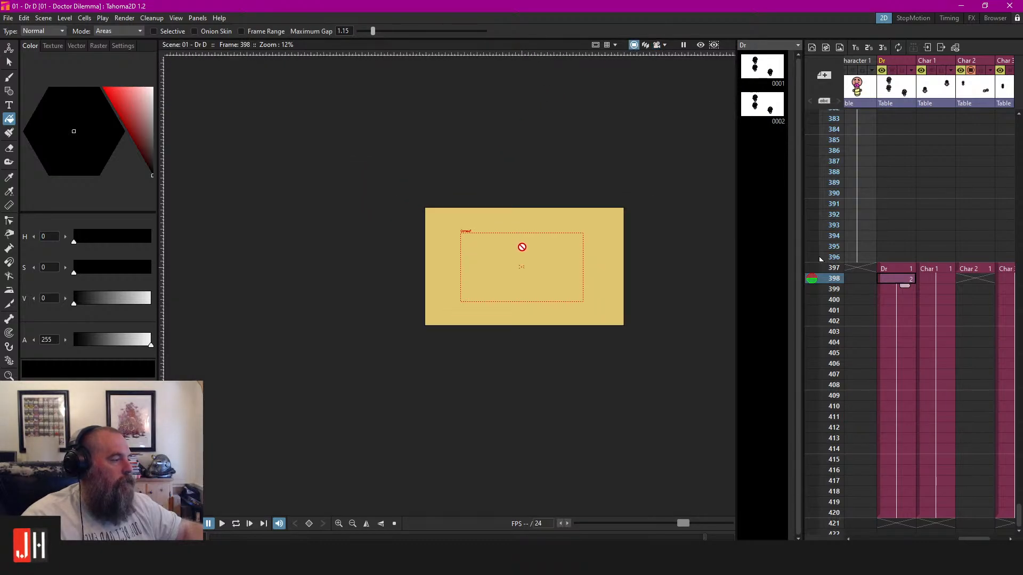
left_click(763, 109)
left_click(896, 270)
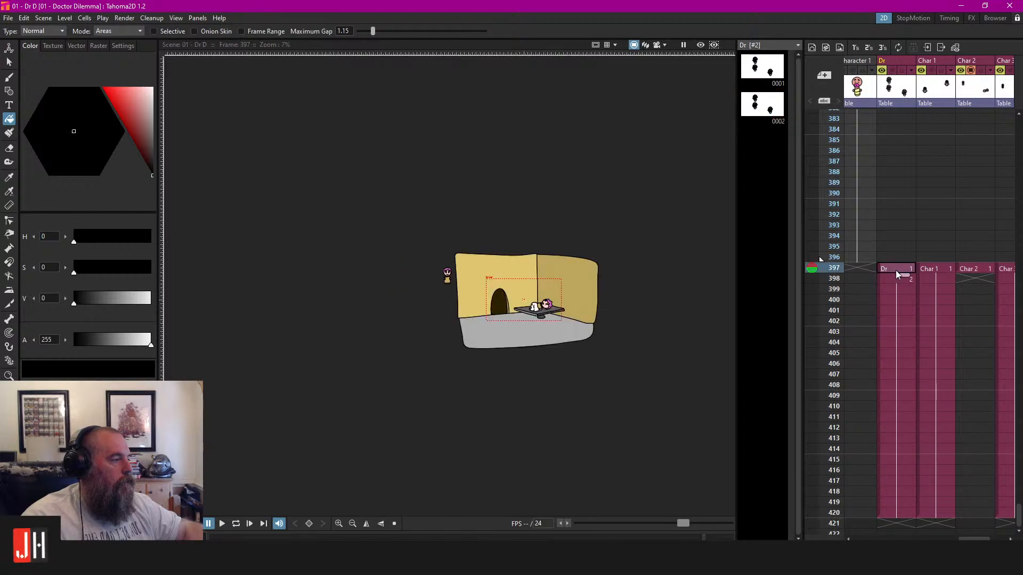
left_click(892, 277)
left_click(896, 268)
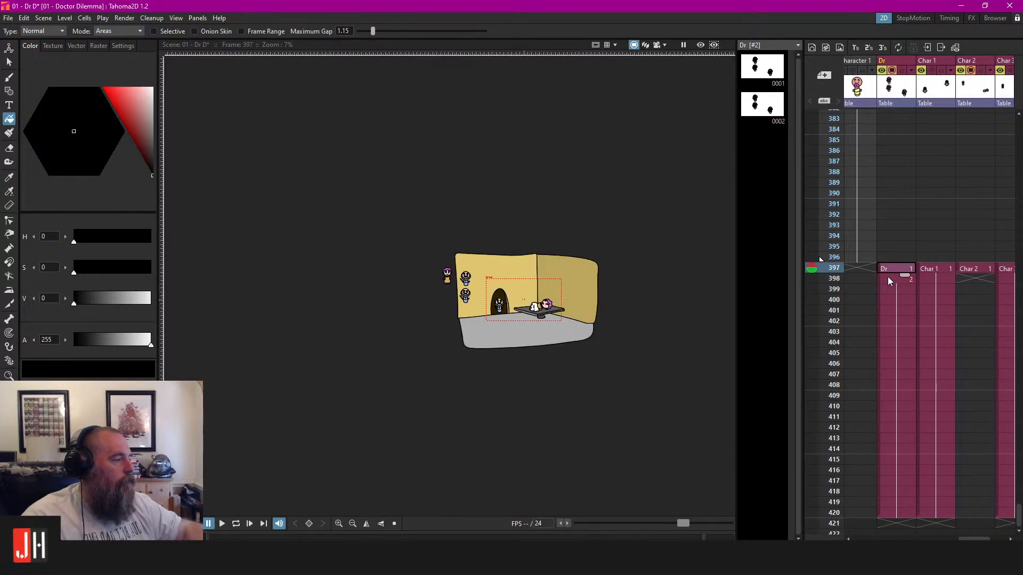
left_click(893, 278)
Select the doctor inside the camera frame in the Dr drawing at frame 398 and enlarge him to about 396%
scroll(535, 251, "up", 5)
key("s")
mouse_move(511, 228)
left_mouse_down()
mouse_move(615, 217)
mouse_move(586, 213)
left_mouse_up()
left_click_drag(570, 276, 421, 270)
scroll(420, 270, "up", 1)
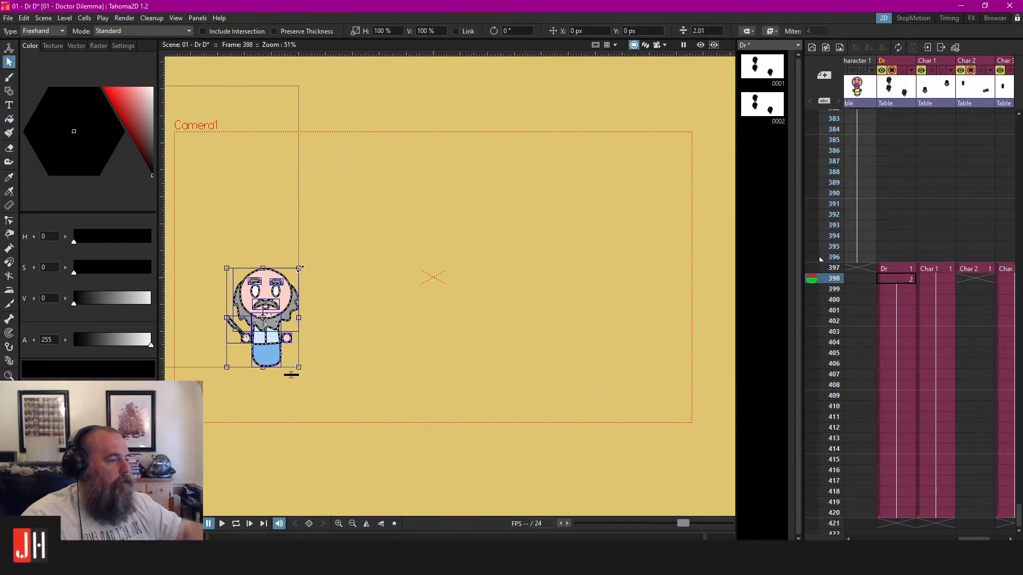
left_click_drag(299, 268, 661, 101)
scroll(450, 184, "down", 2)
left_click_drag(450, 185, 445, 230)
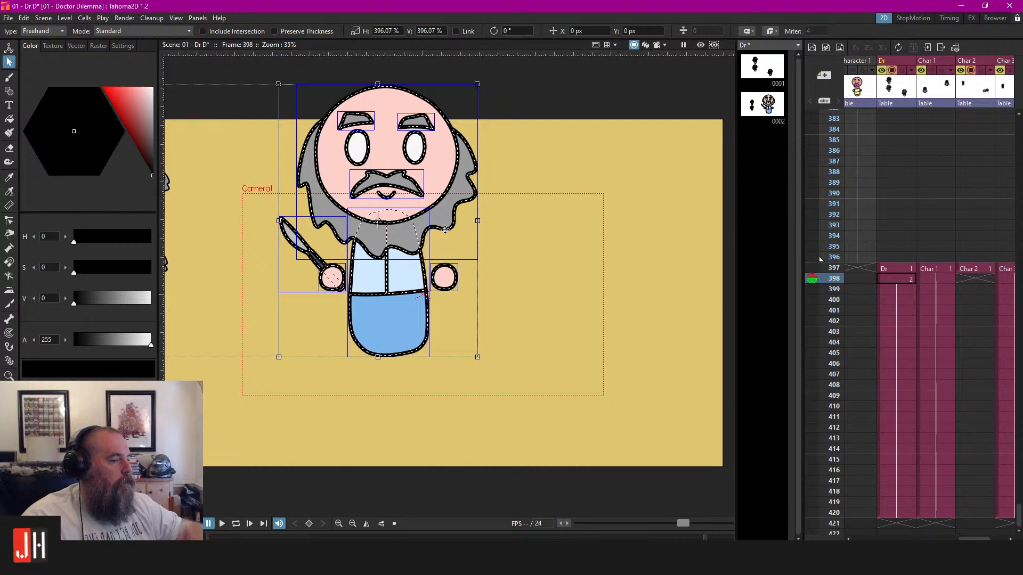
Scale the selected doctor to about 411% and move him down so his head is centred in the camera frame
scroll(385, 201, "down", 1)
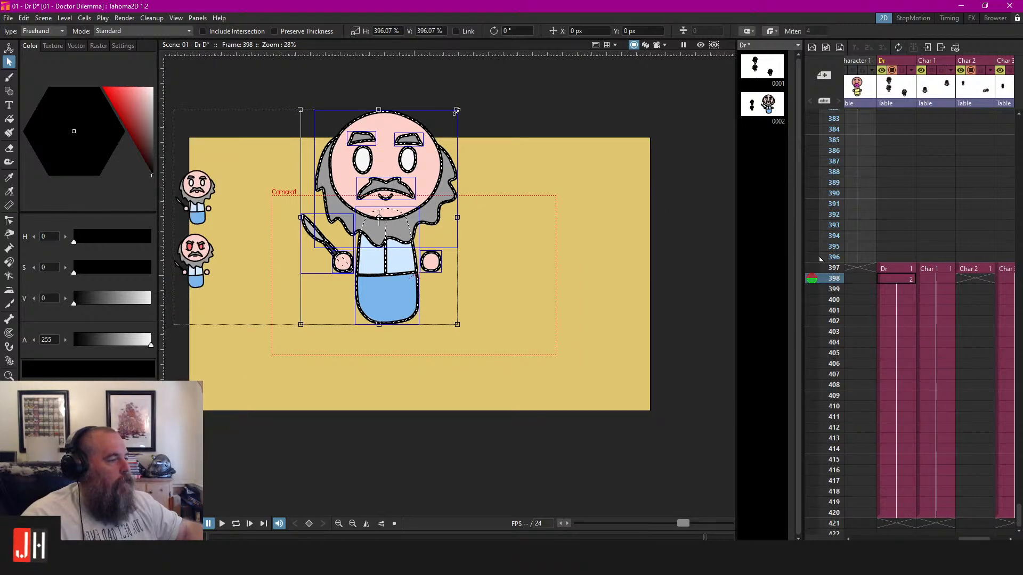
left_click_drag(458, 108, 511, 64)
left_click_drag(473, 101, 476, 246)
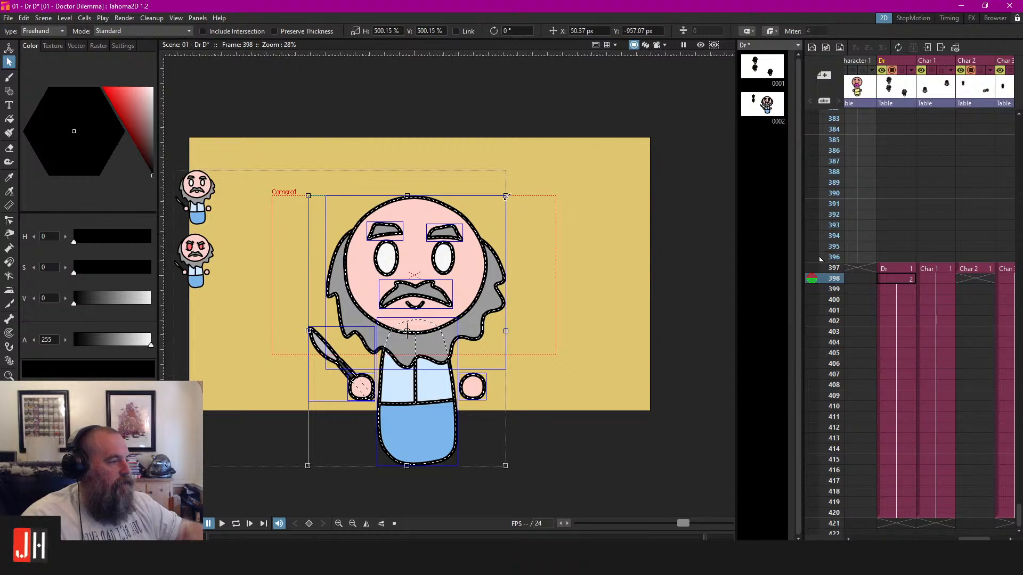
left_click_drag(505, 198, 459, 234)
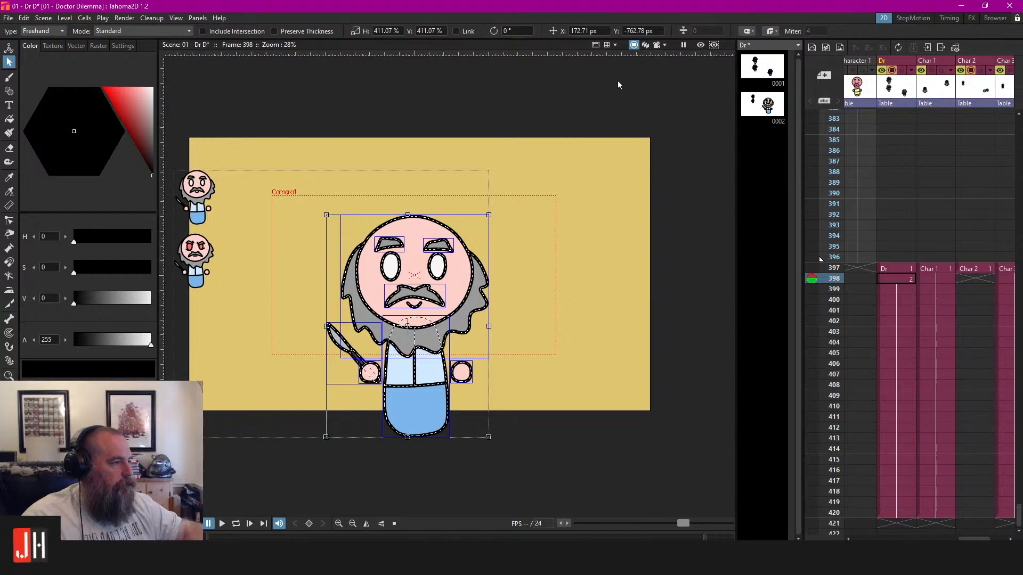
Switch to camera view, reselect the whole enlarged doctor, and reduce the thickness of his outlines
left_click(656, 49)
left_click(530, 292)
scroll(602, 185, "up", 3)
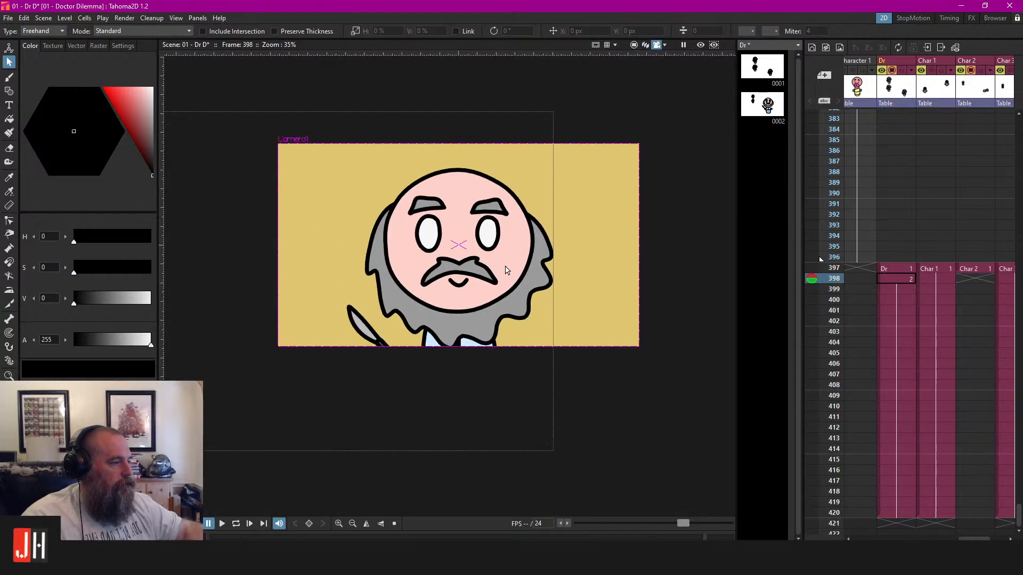
mouse_move(602, 185)
left_mouse_down()
mouse_move(377, 113)
mouse_move(224, 373)
mouse_move(558, 508)
left_mouse_up()
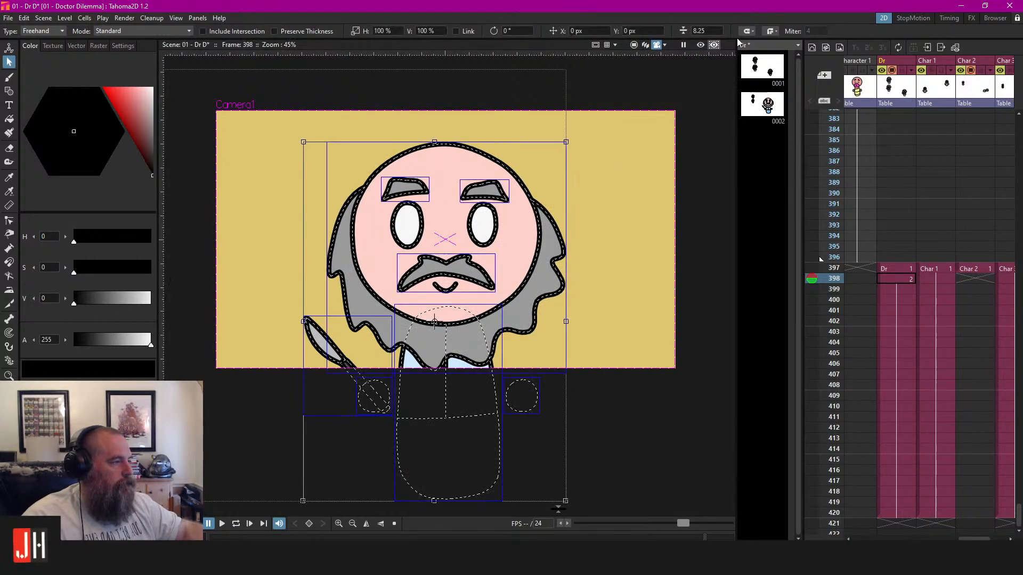
left_click(658, 149)
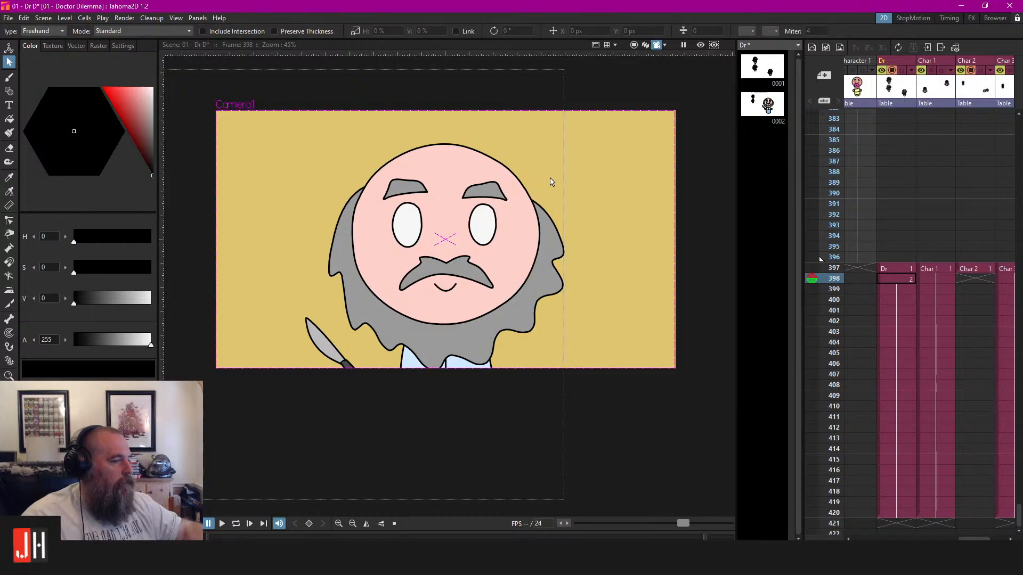
scroll(548, 183, "down", 1)
left_click(633, 46)
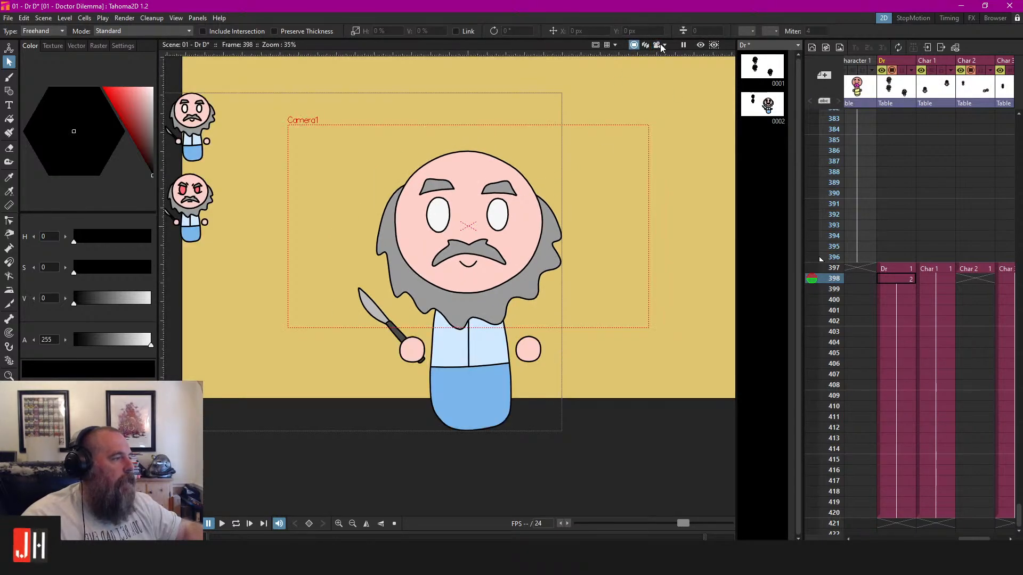
left_click(657, 46)
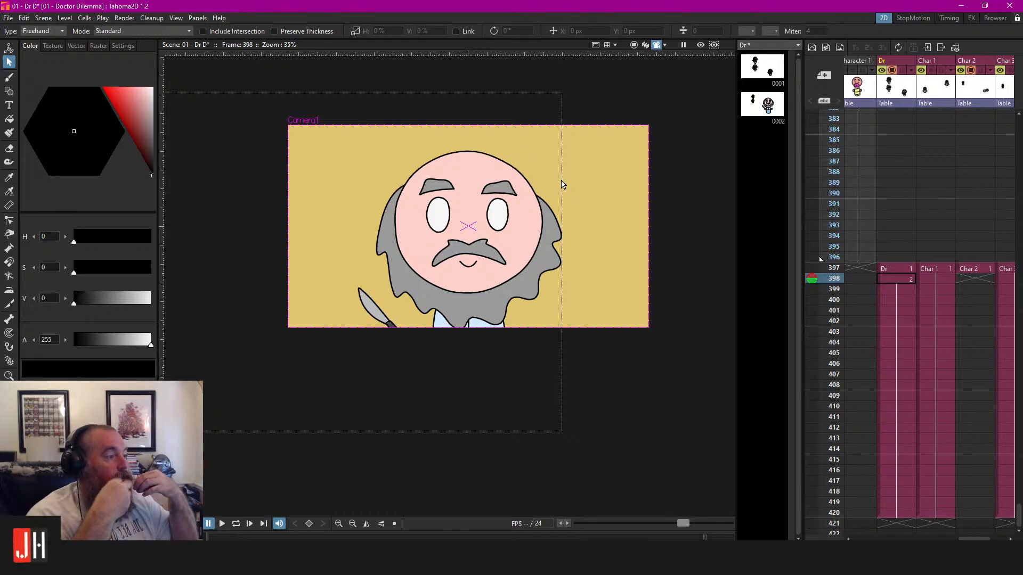
scroll(467, 146, "up", 4)
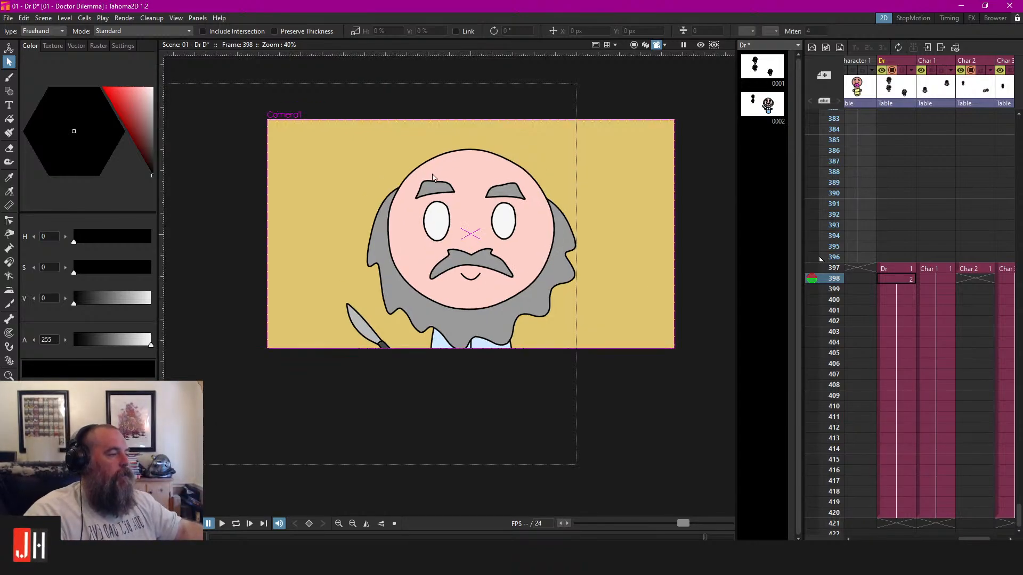
Tilt the doctor's left-hand eyebrow down toward the nose and lower the right-hand eyebrow over the top of the eye
left_click(442, 187)
left_click_drag(476, 173, 456, 187)
left_click(599, 188)
left_click_drag(598, 188, 516, 270)
scroll(587, 232, "down", 1)
scroll(588, 233, "down", 6)
left_click(652, 203)
scroll(570, 306, "up", 8)
scroll(433, 266, "up", 4)
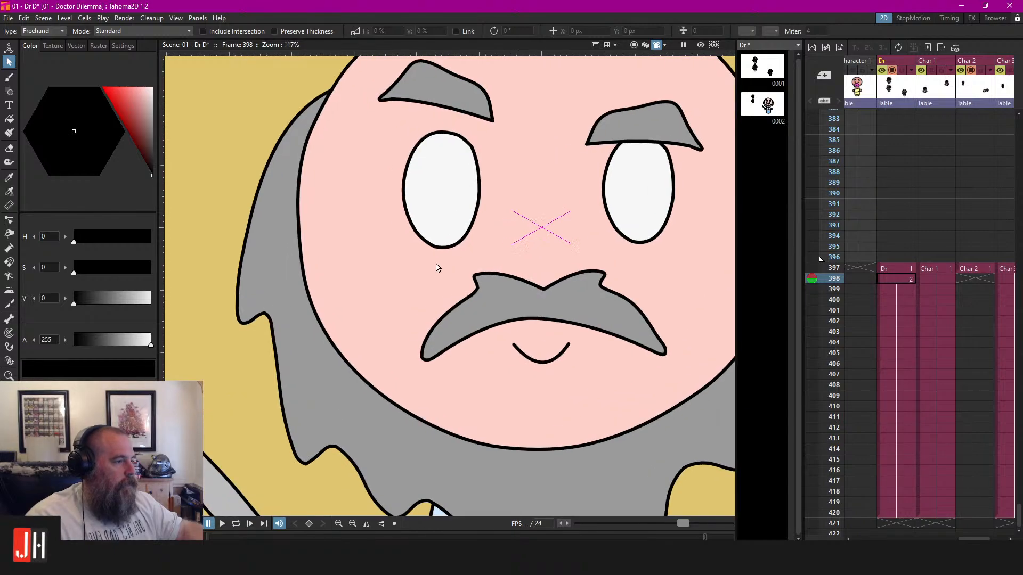
Draw a short curved bag line beneath each of the doctor's eyes with the Brush, redoing strokes until they fit
left_click_drag(433, 267, 447, 305)
key("b")
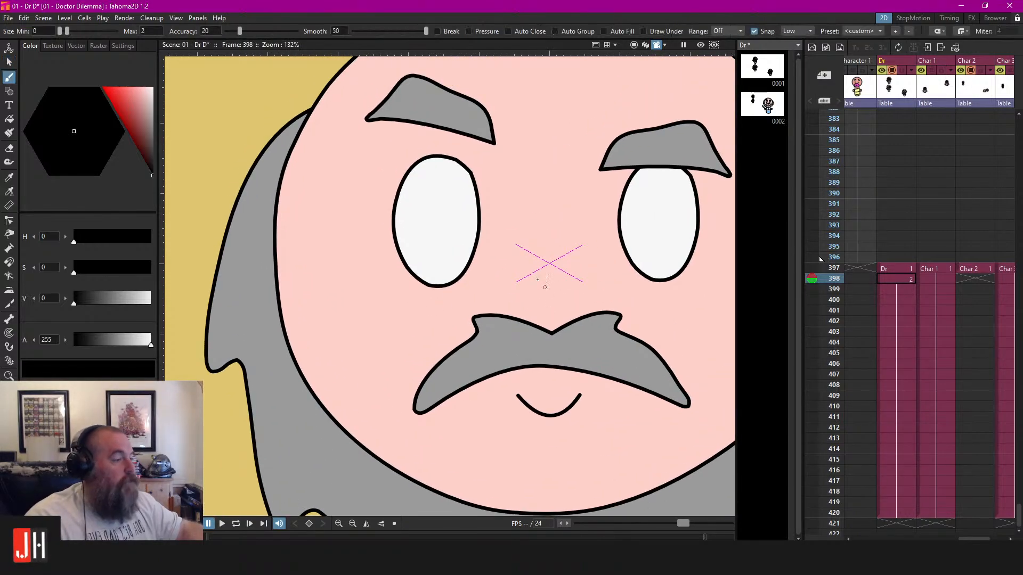
left_click_drag(442, 302, 464, 295)
left_click_drag(591, 298, 549, 311)
key("ctrl+z")
left_click_drag(368, 306, 435, 300)
key("ctrl+z")
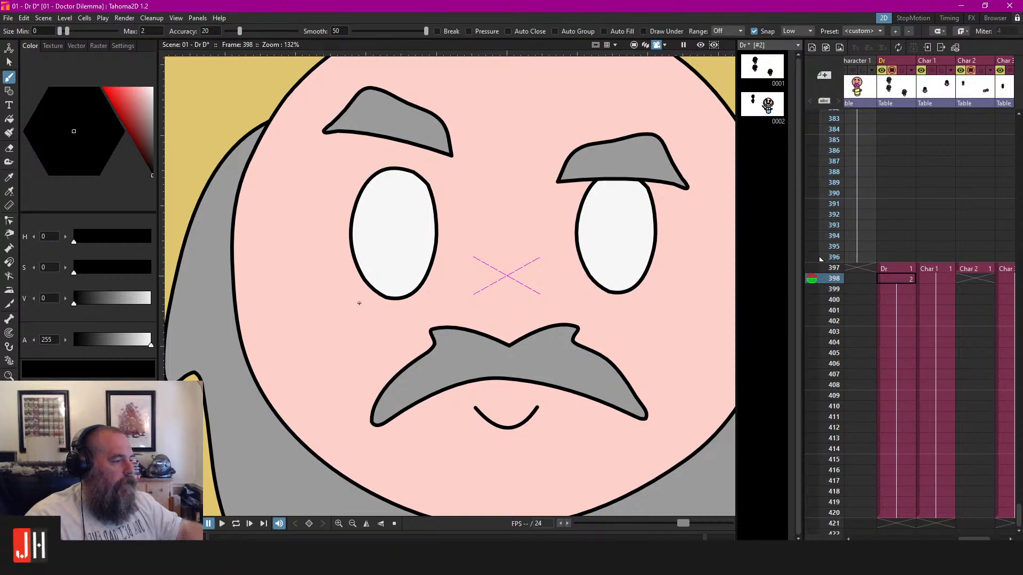
left_click_drag(367, 306, 424, 306)
key("ctrl+z")
key("ctrl+z")
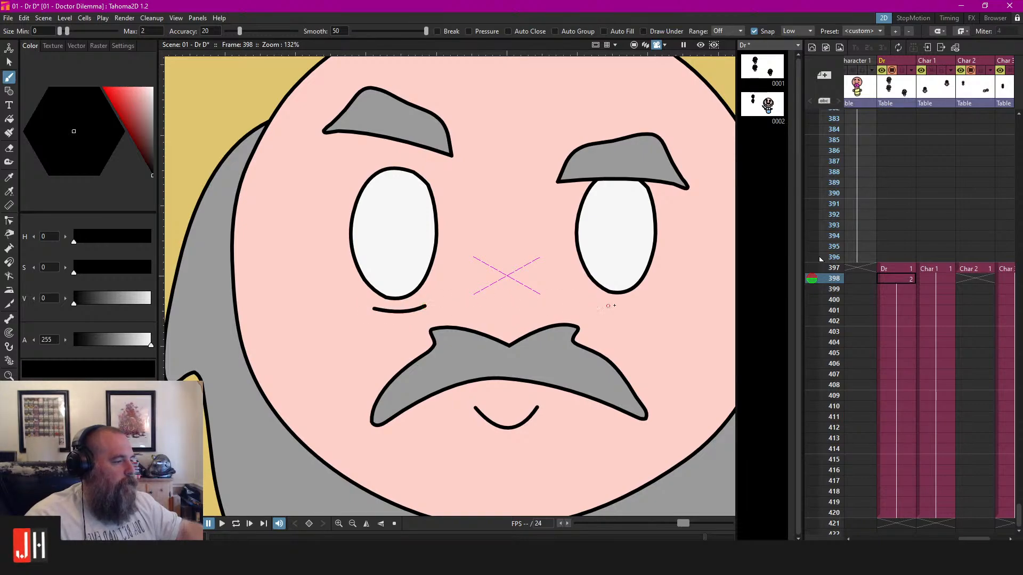
left_click_drag(592, 302, 641, 303)
key("ctrl+z")
key("ctrl+z")
scroll(613, 319, "down", 5)
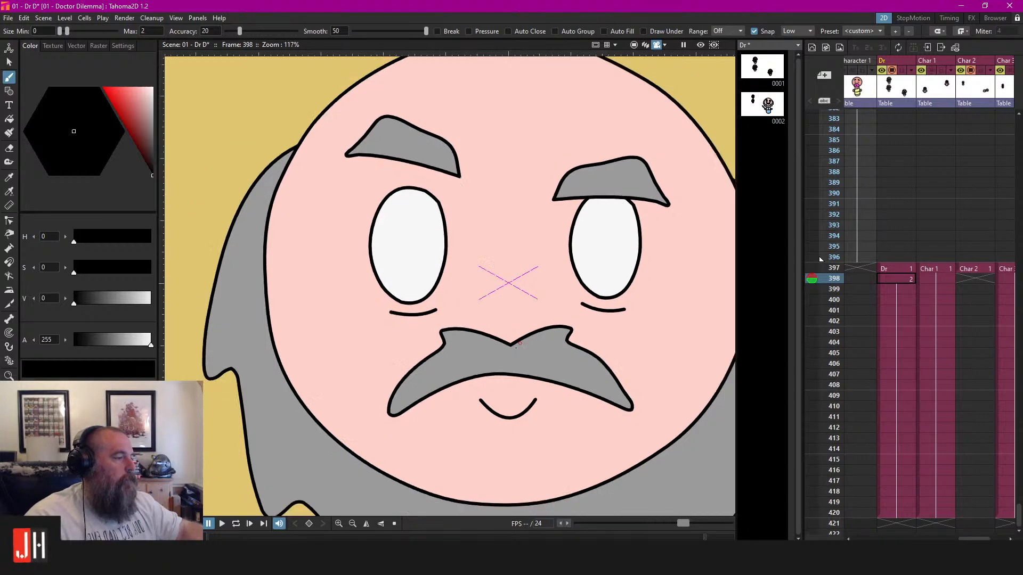
Delete the small curved smile line below the doctor's moustache
scroll(497, 352, "up", 5)
key("s")
left_click(496, 350)
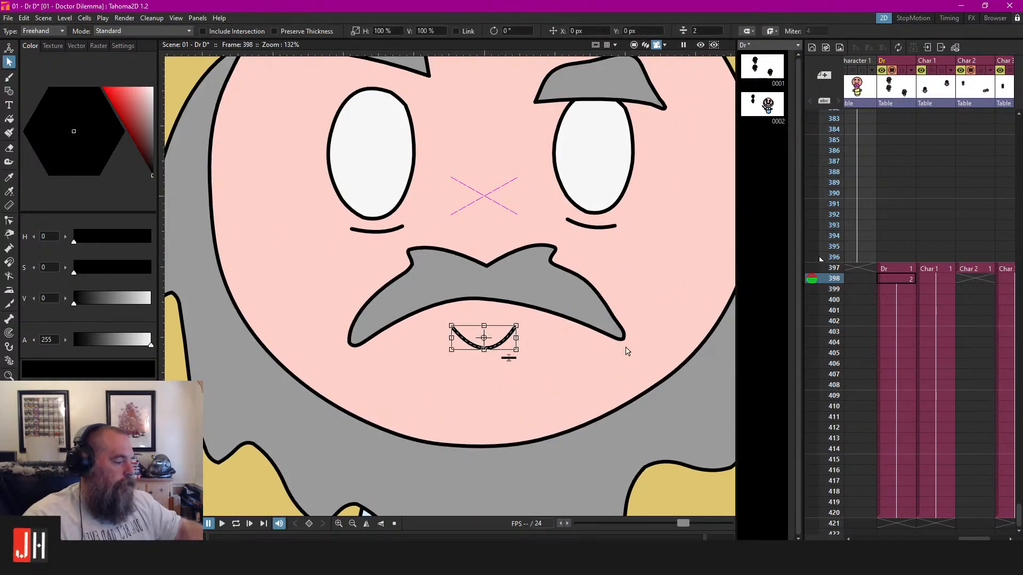
key("Delete")
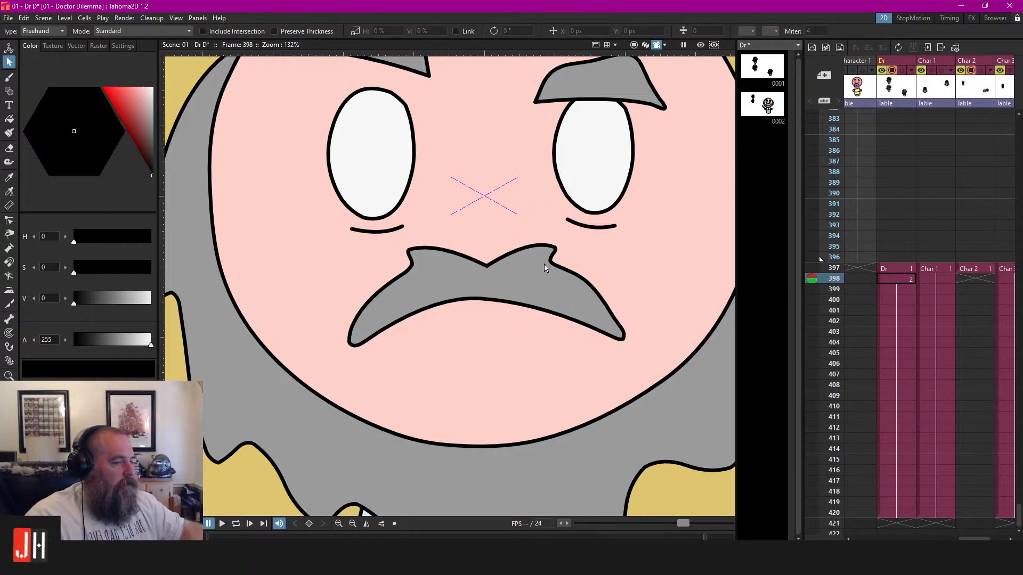
Draw a nearly straight mouth line under the moustache and a short chin line beneath it with the Brush
scroll(544, 261, "up", 3)
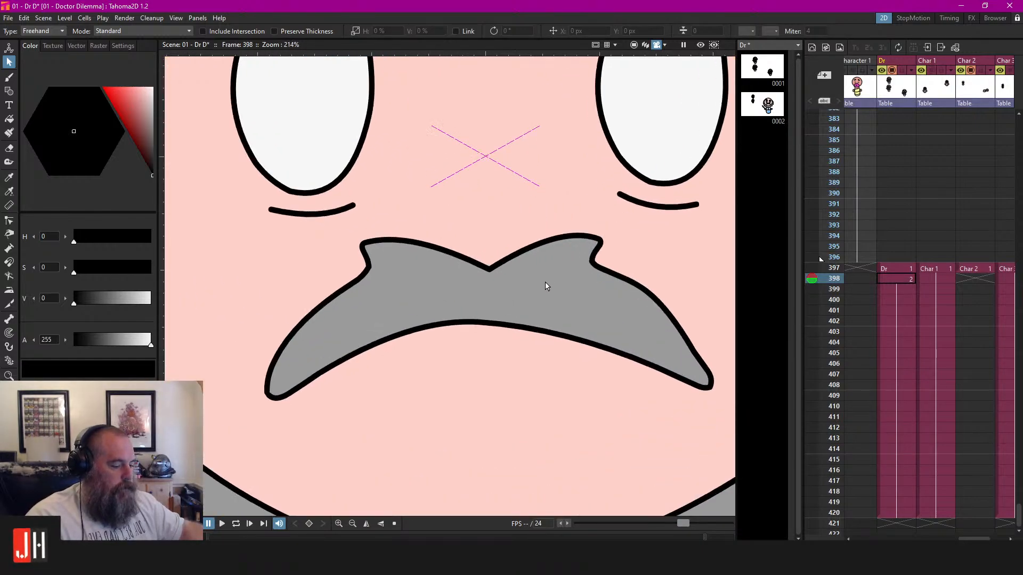
key("b")
left_click_drag(429, 352, 584, 351)
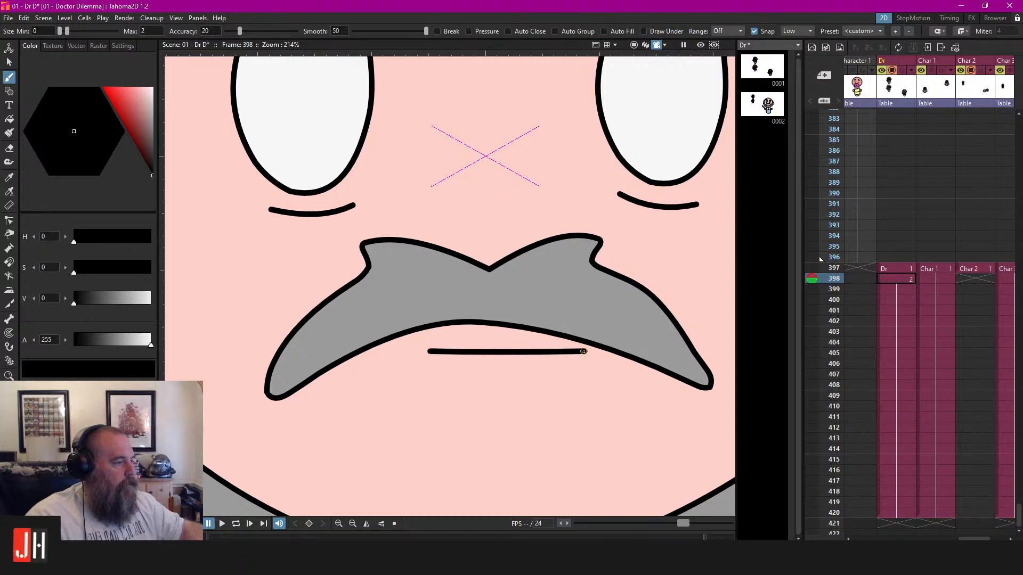
key("ctrl+z")
left_click_drag(410, 361, 576, 365)
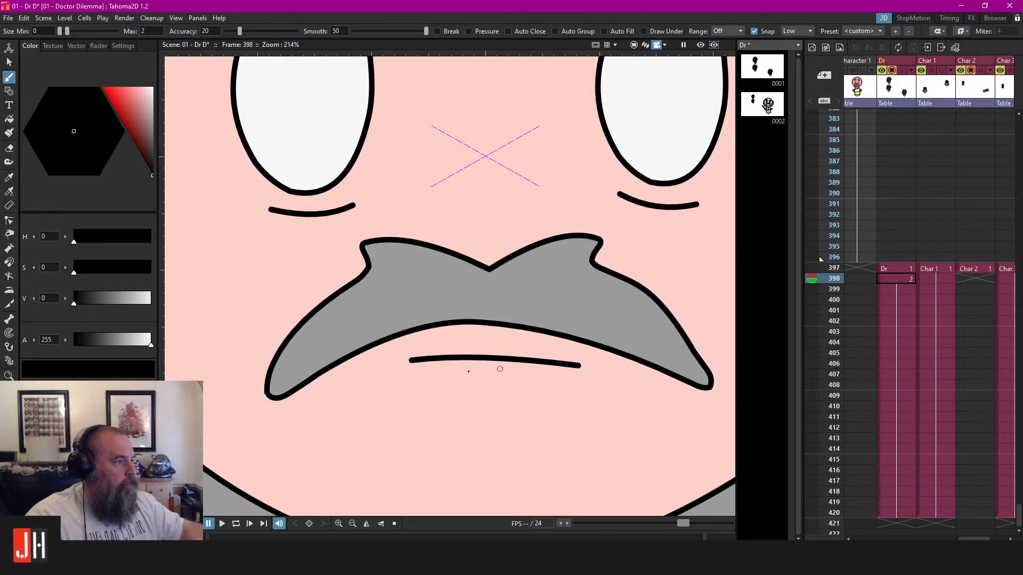
key("ctrl+z")
left_click_drag(408, 362, 569, 361)
mouse_move(454, 384)
left_mouse_down()
mouse_move(515, 387)
mouse_move(498, 384)
mouse_move(507, 358)
mouse_move(496, 328)
left_mouse_up()
key("ctrl+z")
scroll(516, 395, "down", 11)
scroll(496, 325, "down", 4)
scroll(498, 305, "up", 4)
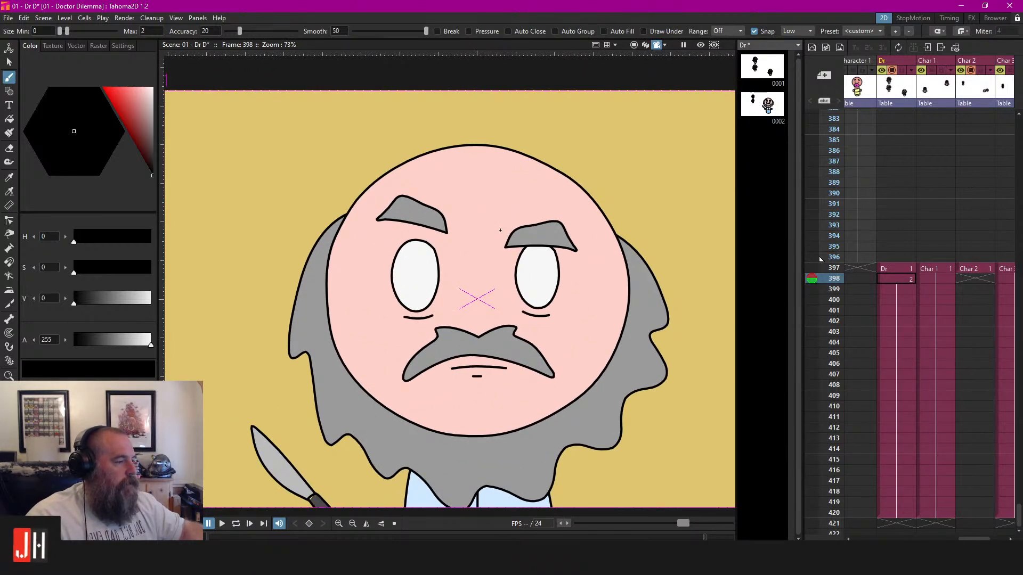
Try to draw short frown lines between the doctor's eyebrows
scroll(500, 230, "up", 5)
left_click_drag(455, 198, 472, 228)
left_click_drag(515, 249, 465, 245)
key("ctrl+z")
left_click_drag(421, 193, 443, 217)
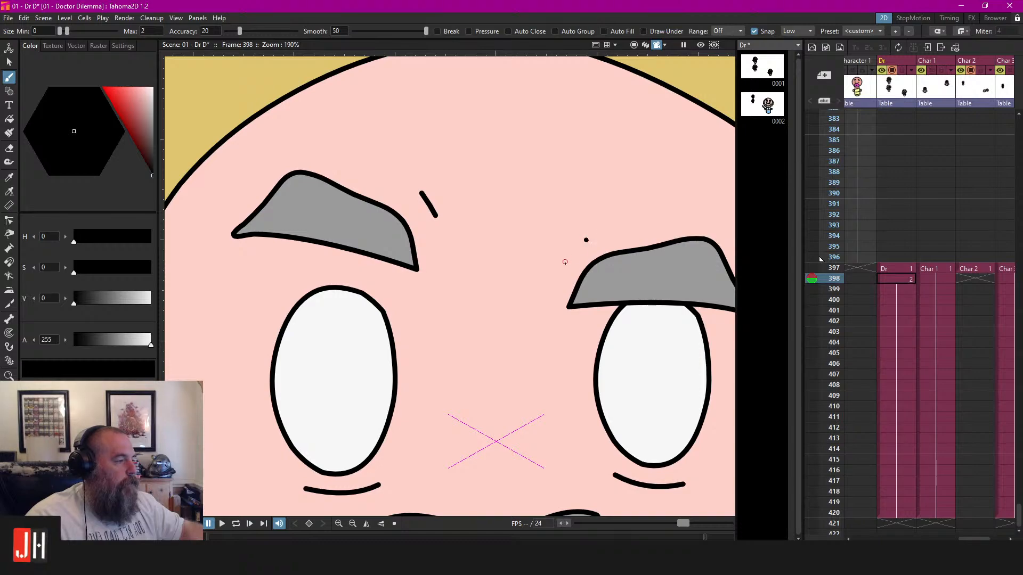
scroll(565, 262, "down", 6)
scroll(525, 274, "up", 2)
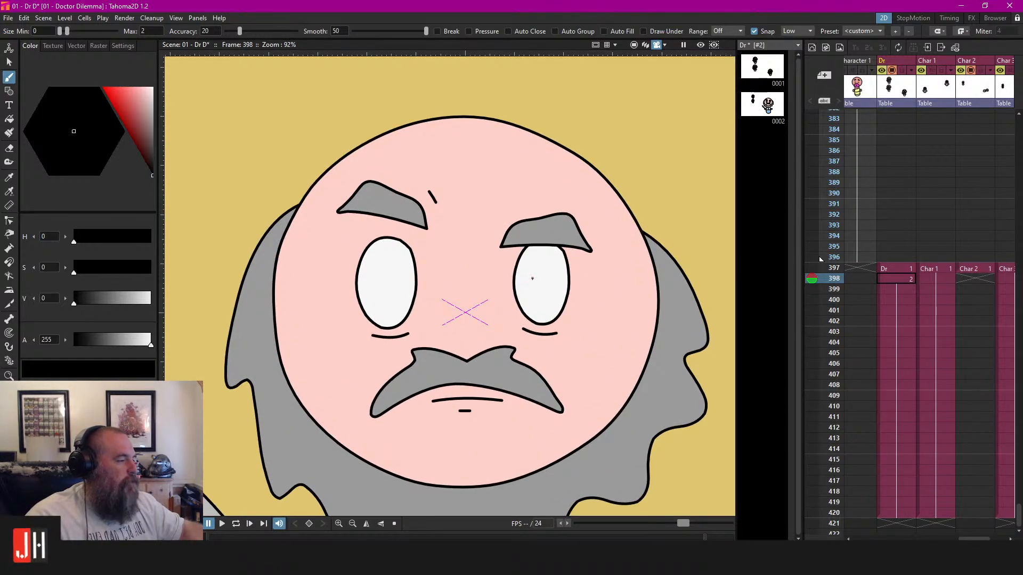
key("ctrl+z")
Try to draw a short lash line off the outer upper edge of each eye
scroll(368, 314, "up", 4)
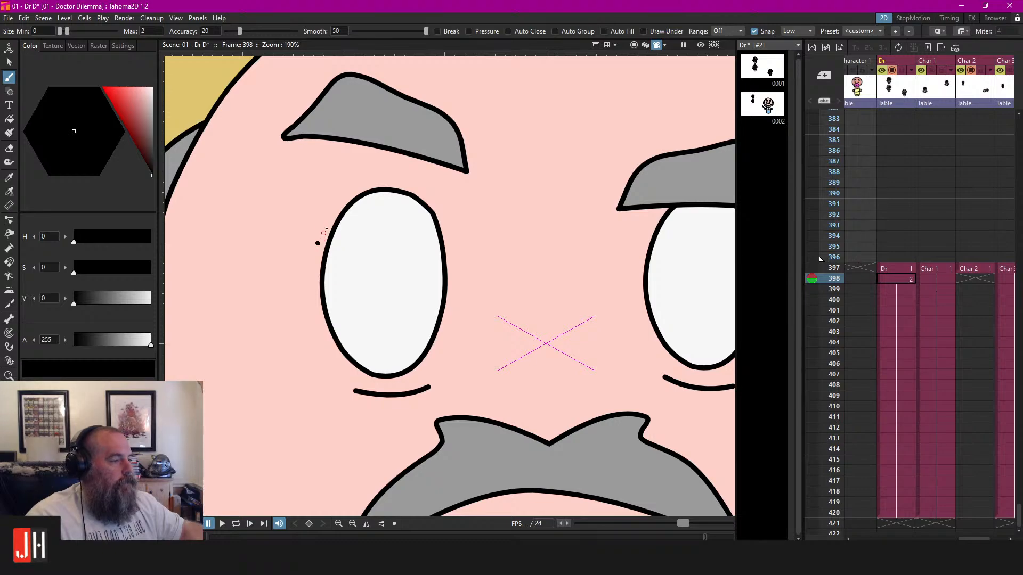
mouse_move(324, 232)
left_mouse_down()
mouse_move(345, 203)
mouse_move(374, 190)
mouse_move(302, 242)
left_mouse_up()
key("ctrl+z")
key("ctrl+z")
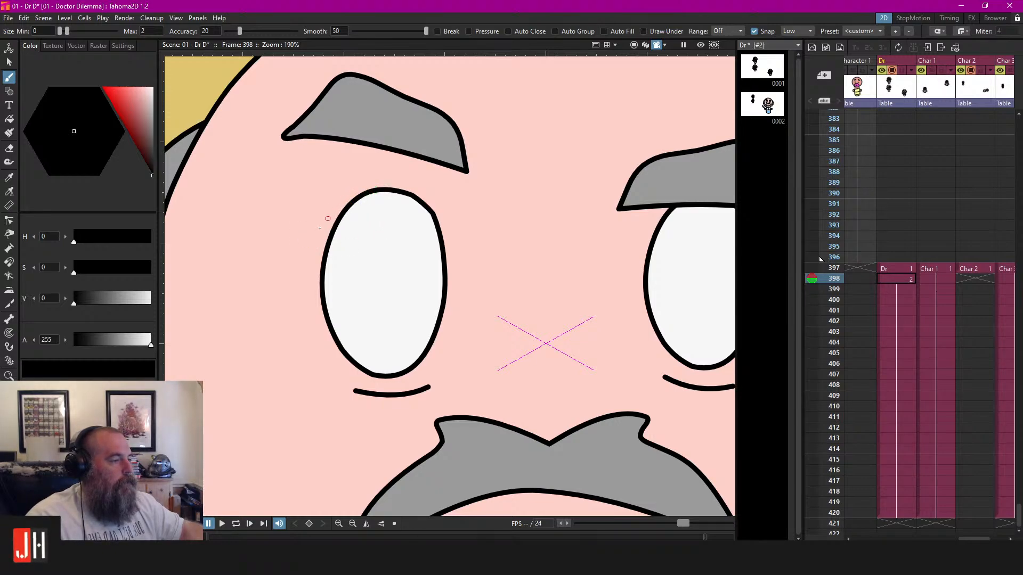
left_click_drag(369, 191, 315, 233)
left_click_drag(651, 243, 451, 226)
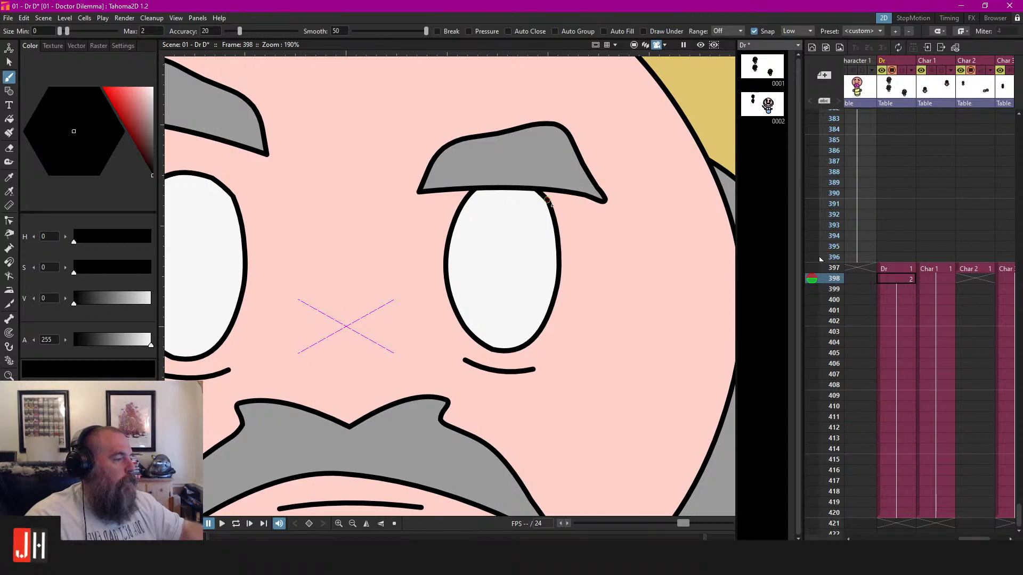
left_click_drag(547, 201, 589, 246)
key("ctrl+z")
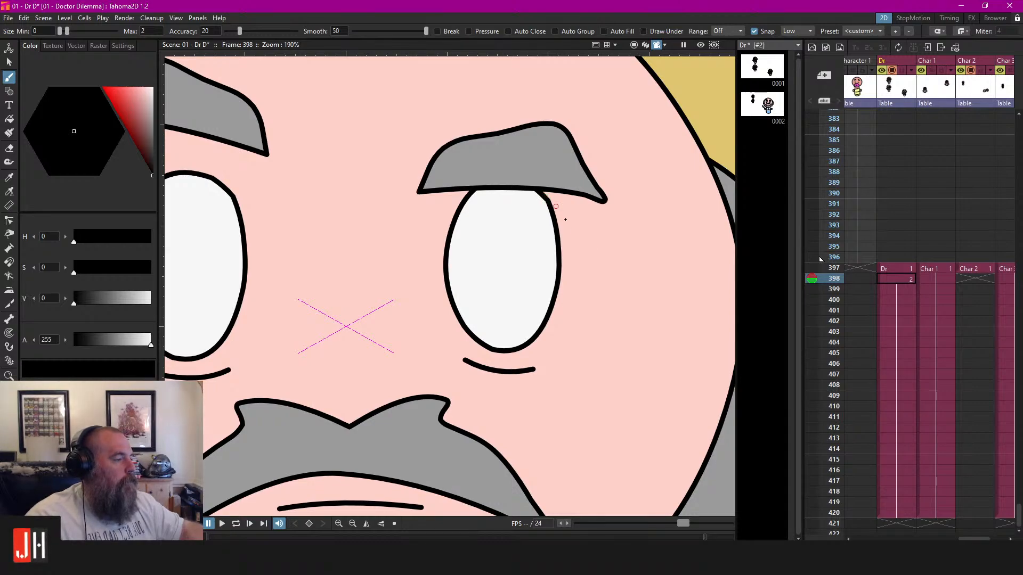
left_click_drag(549, 197, 579, 243)
scroll(575, 251, "down", 3)
scroll(574, 262, "up", 2)
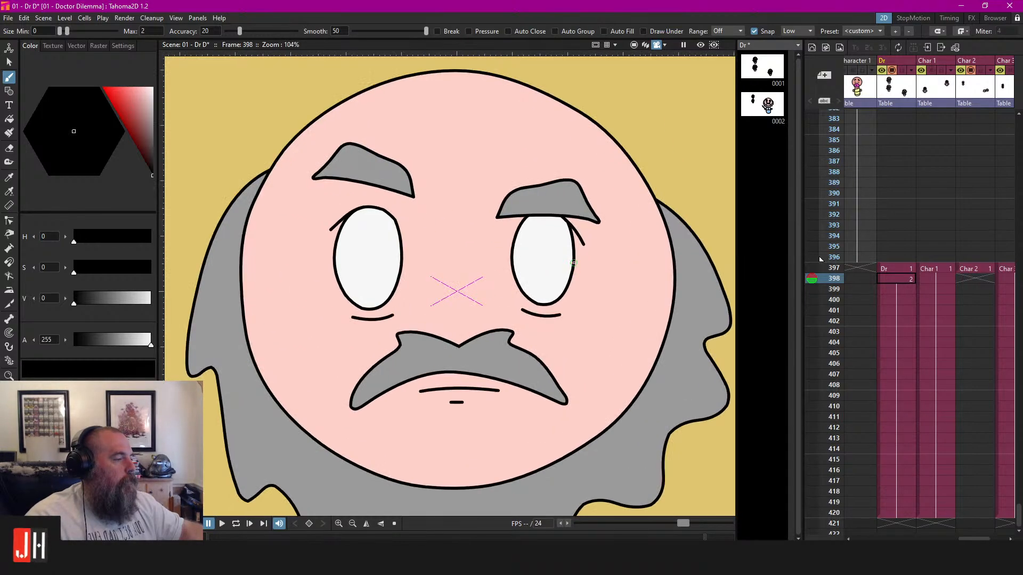
key("ctrl+z")
key("ctrl+z")
Save the scene and review the doctor's new expression within the camera frame
key("ctrl+s")
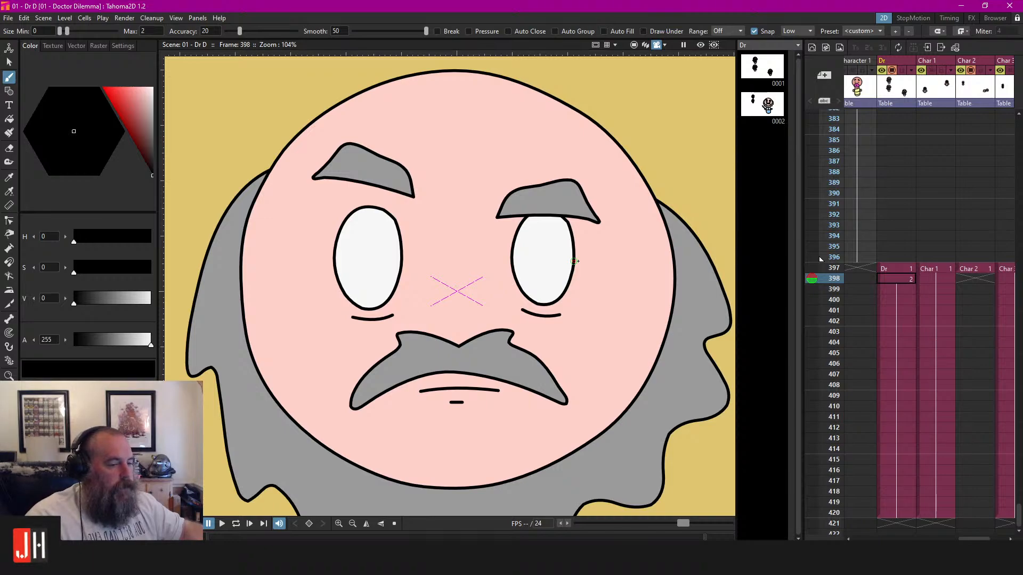
scroll(578, 261, "down", 4)
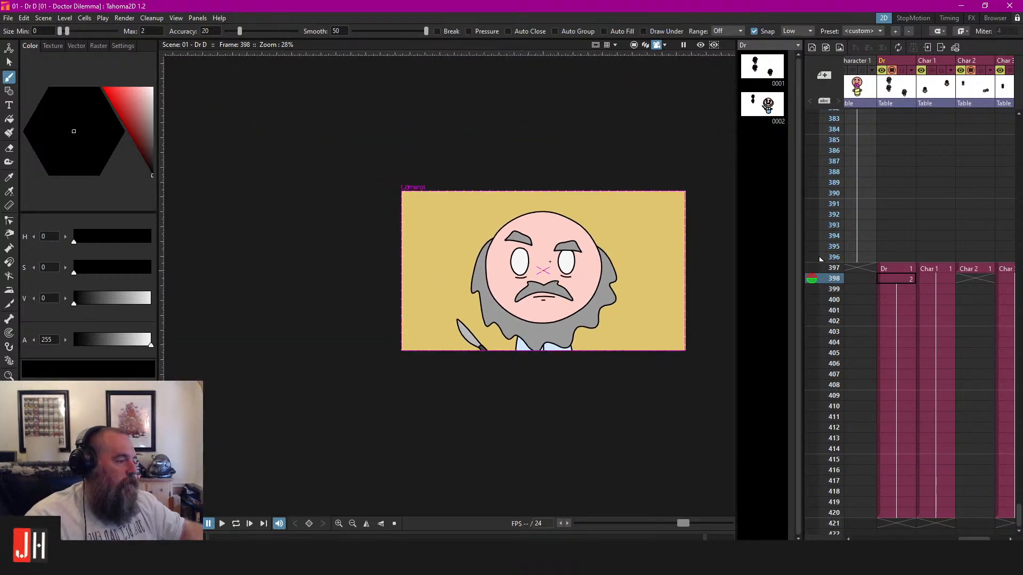
scroll(537, 266, "up", 1)
scroll(537, 266, "up", 3)
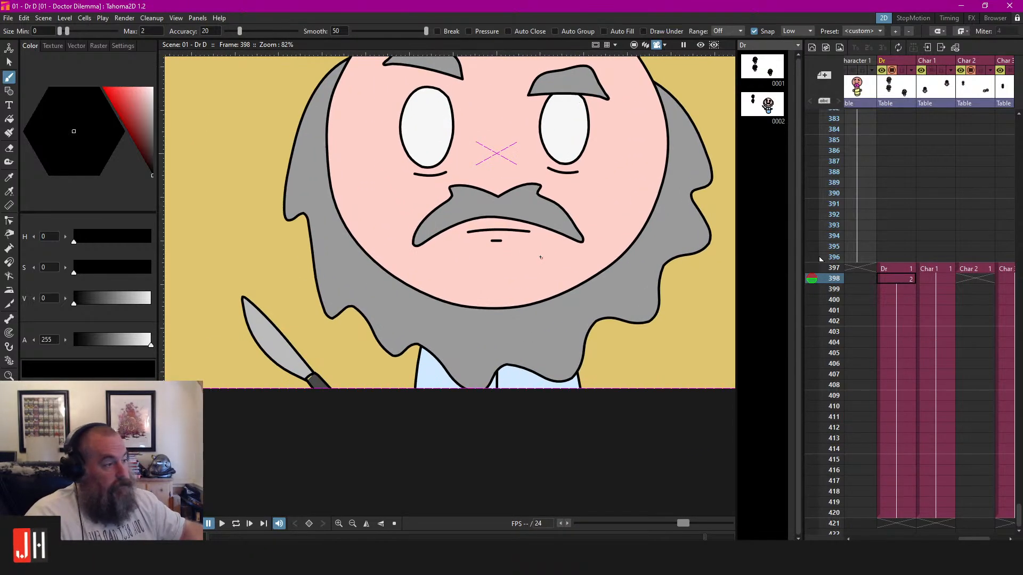
scroll(540, 257, "up", 2)
scroll(553, 273, "down", 3)
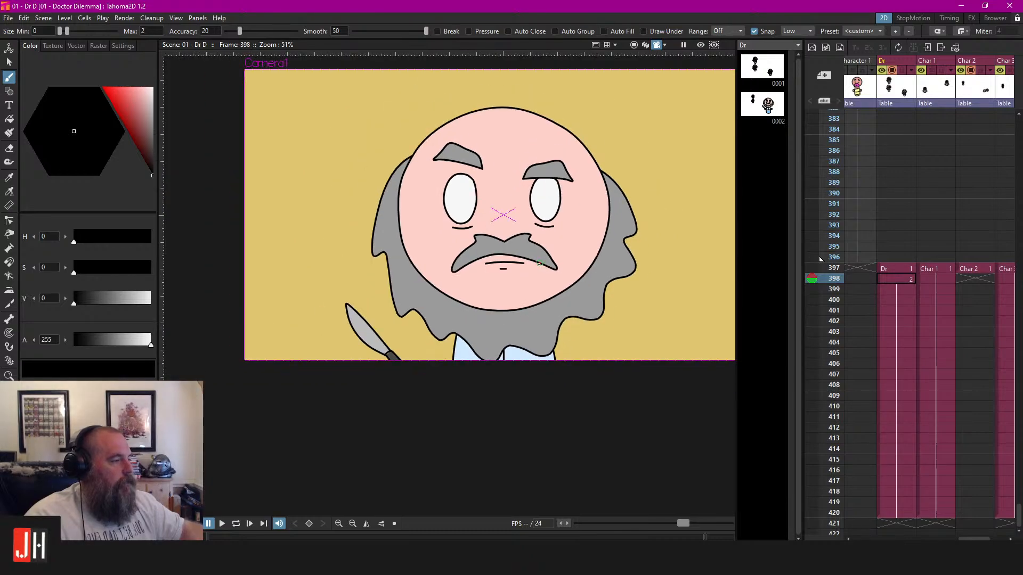
scroll(498, 187, "up", 4)
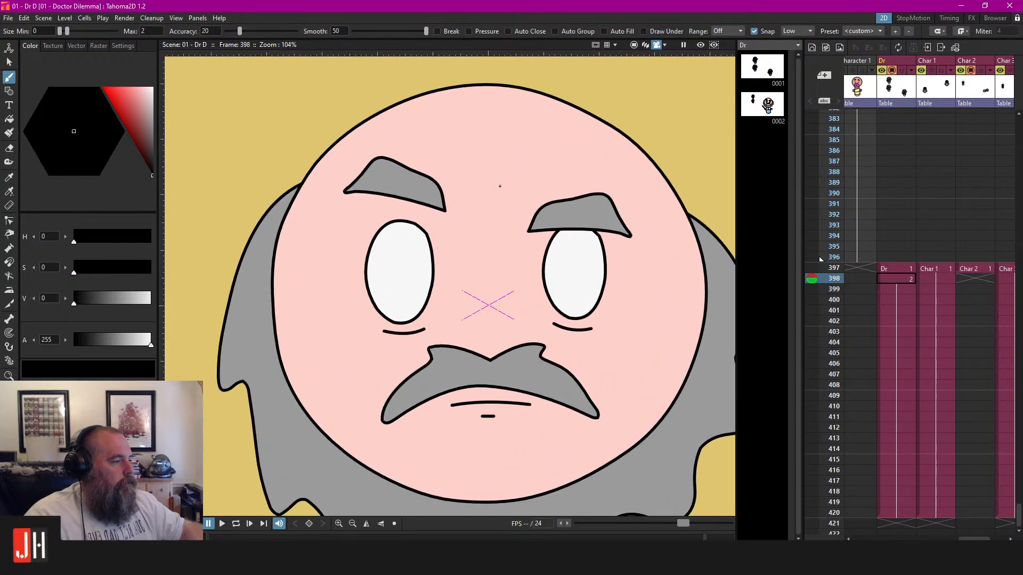
Try to scale both of the doctor's eyes together to about 82%
key("s")
left_click(430, 239)
left_click(545, 248, "shift")
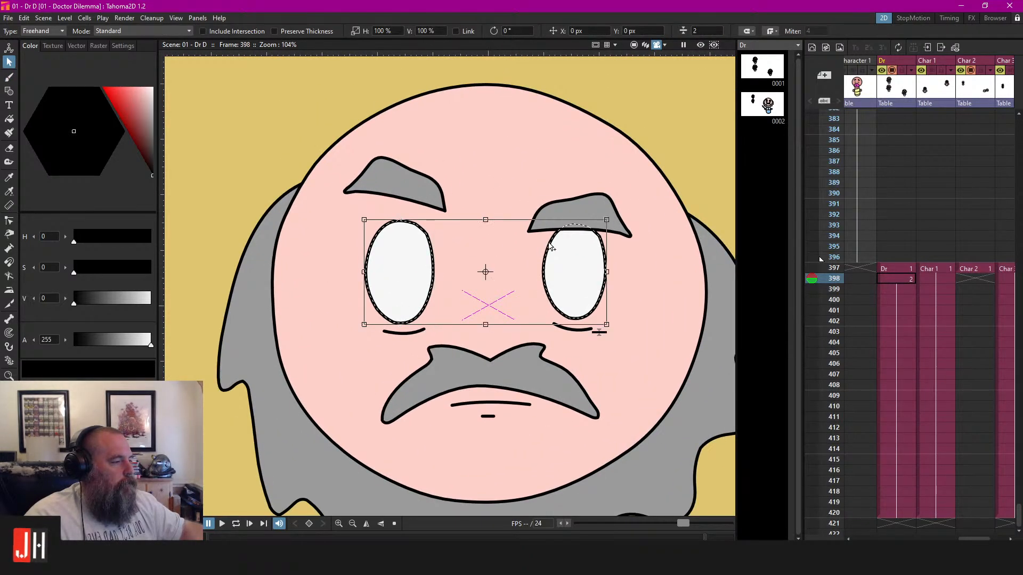
left_click_drag(606, 219, 590, 245)
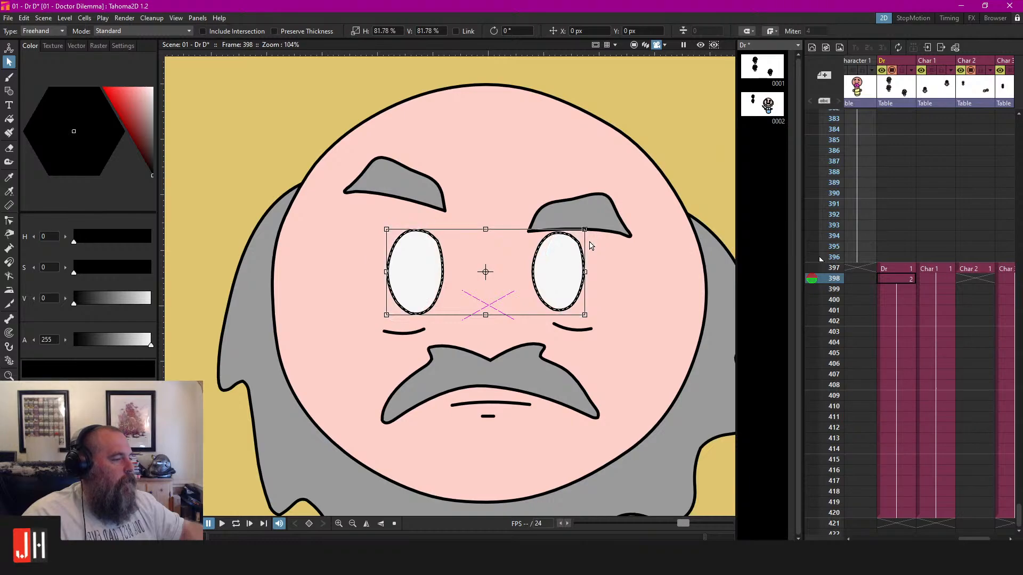
key("ctrl+z")
Try to shrink the eyes separately, the right-hand one to about 92% and the left-hand one by a further 87%
left_click(442, 238)
left_click(430, 240)
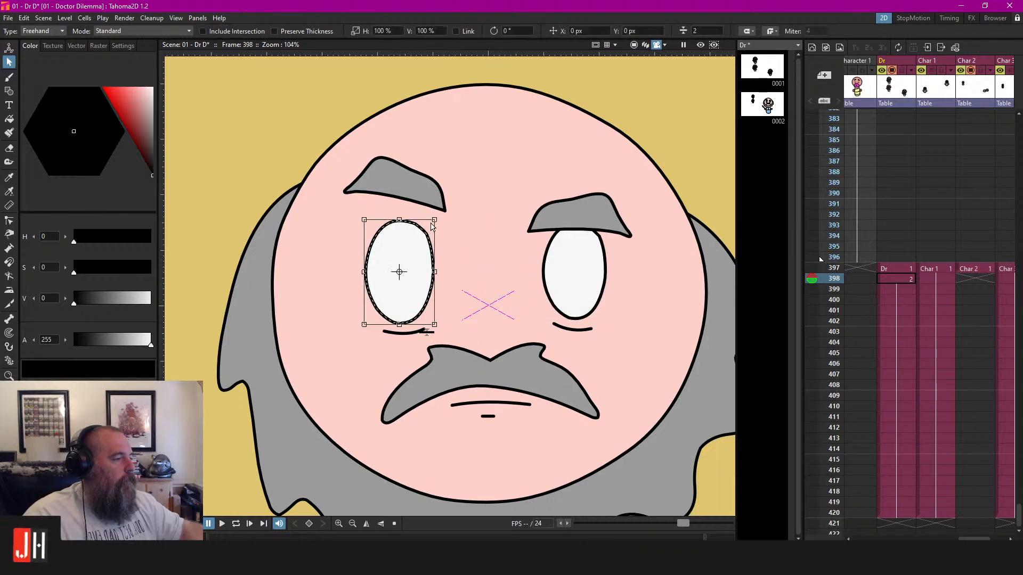
left_click_drag(435, 220, 427, 231)
left_click(602, 252)
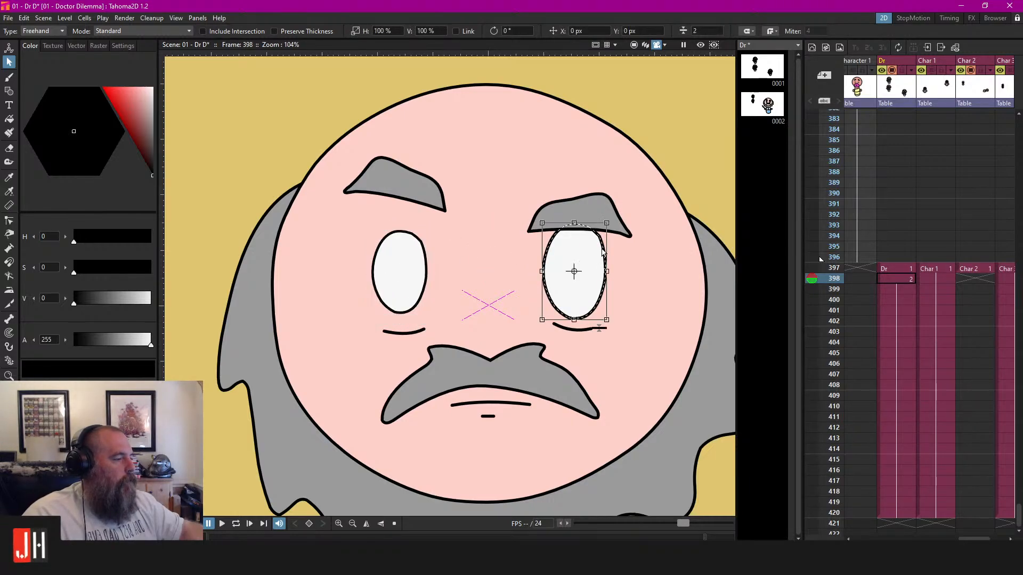
mouse_move(606, 222)
left_mouse_down()
mouse_move(596, 234)
mouse_move(613, 218)
mouse_move(605, 229)
left_mouse_up()
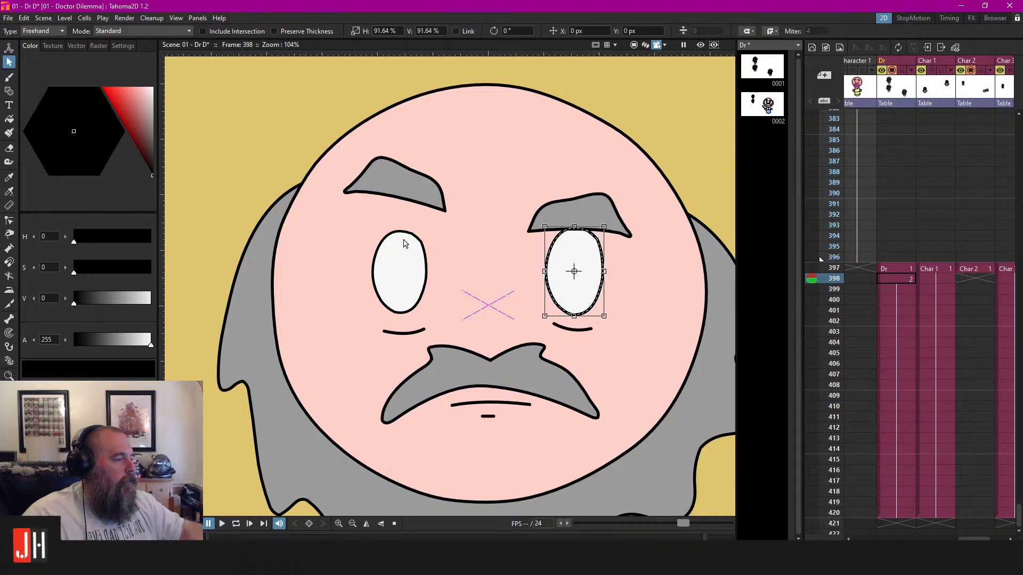
left_click(427, 233)
left_click_drag(427, 233, 423, 235)
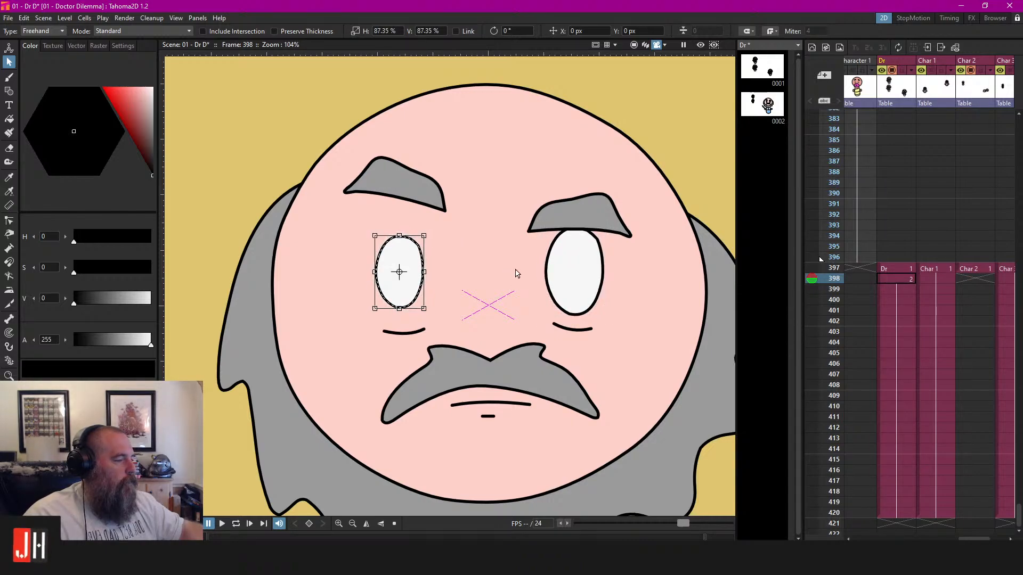
Try a new outline thickness on both eyes, and undo the separate eye resizing
left_click(545, 285, "shift")
left_click(701, 31)
type("5")
key("Return")
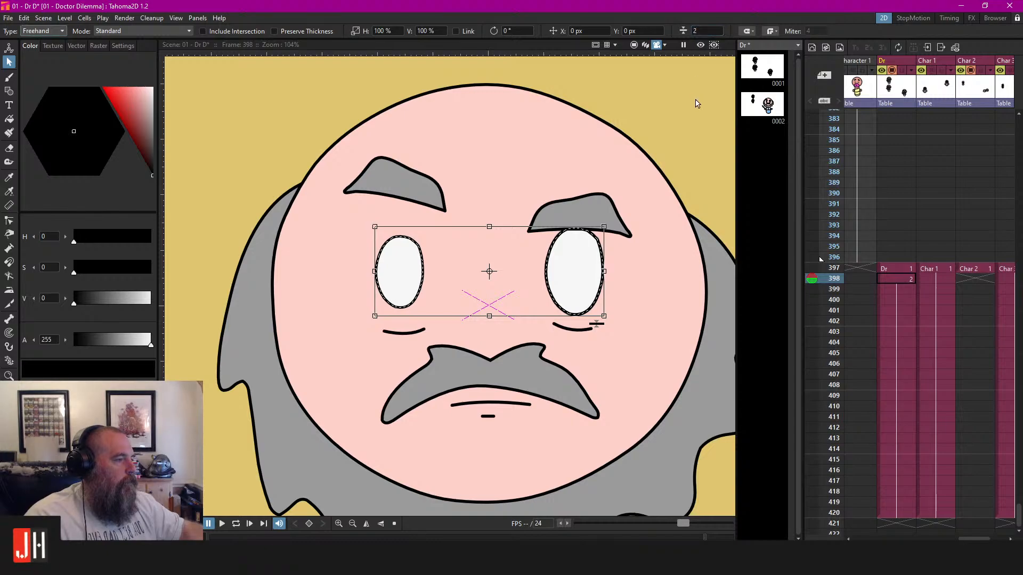
left_click(680, 122)
key("ctrl+z")
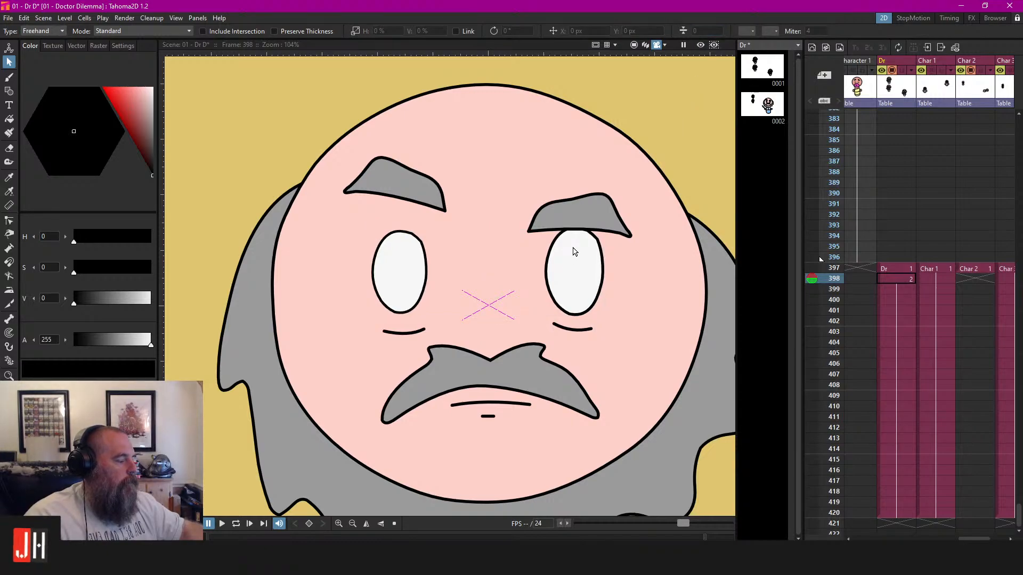
key("ctrl+z")
key("ctrl+z")
Save the scene and leave camera view so the doctor's whole body is shown
scroll(547, 255, "down", 4)
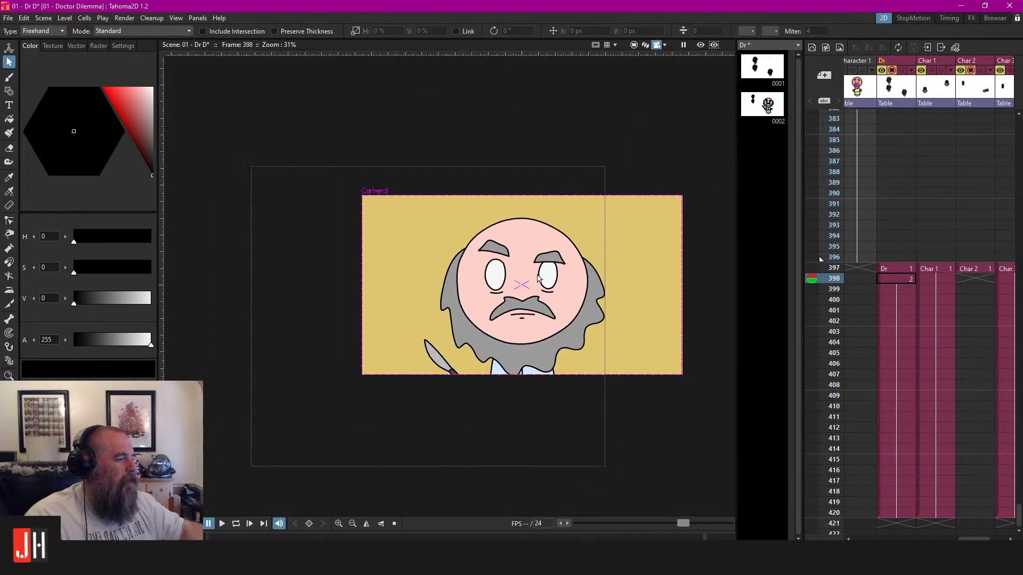
key("ctrl+s")
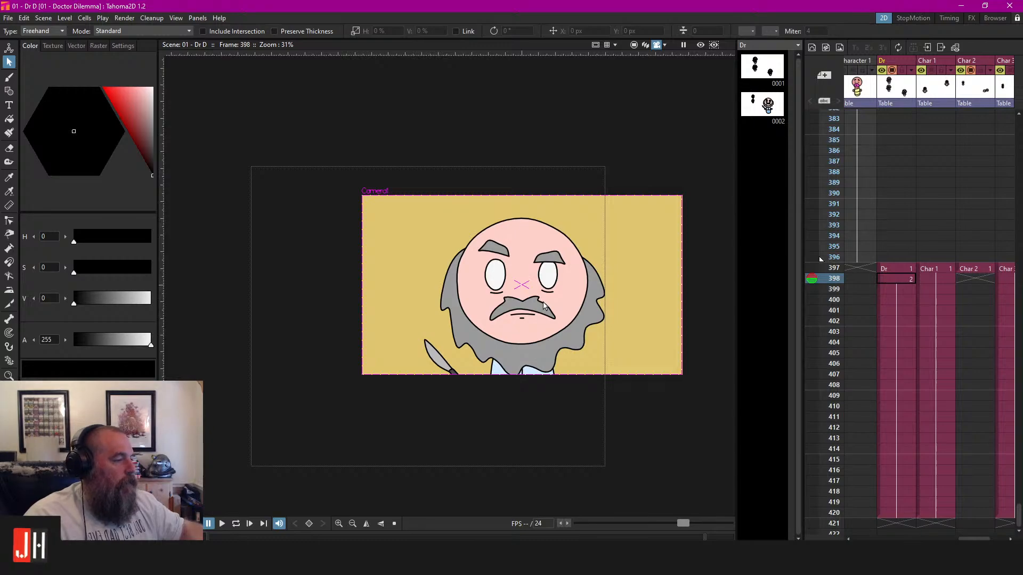
left_click(635, 45)
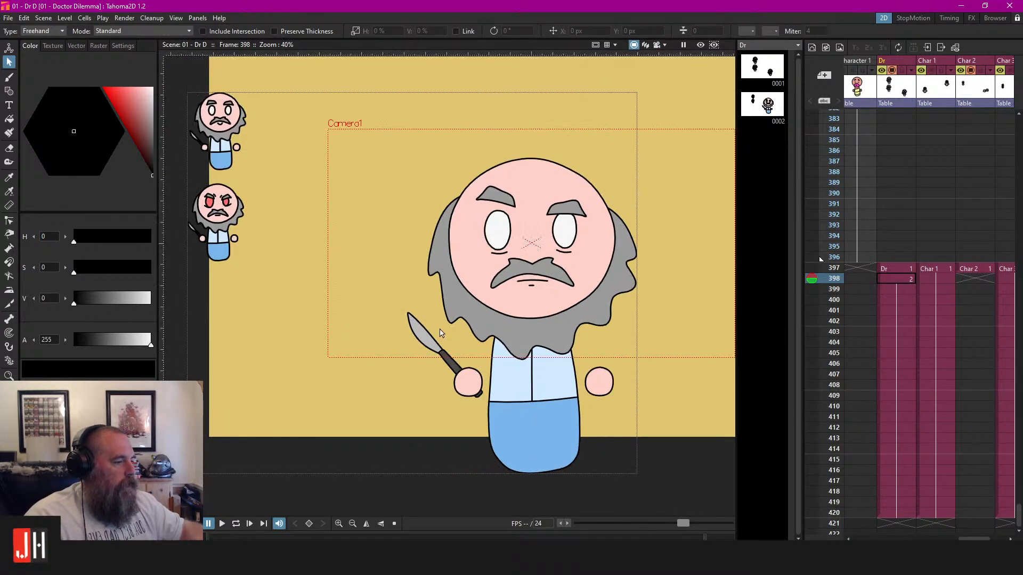
Move the knife with its hand and the doctor's other hand up into the camera frame, and return to camera view
mouse_move(429, 310)
left_mouse_down()
mouse_move(443, 456)
mouse_move(499, 377)
mouse_move(428, 311)
left_mouse_up()
mouse_move(474, 372)
left_mouse_down()
mouse_move(429, 341)
mouse_move(407, 303)
left_mouse_up()
scroll(535, 340, "up", 1)
left_click_drag(535, 340, 524, 324)
mouse_move(569, 376)
left_mouse_down()
mouse_move(537, 356)
mouse_move(491, 412)
mouse_move(567, 341)
mouse_move(586, 302)
mouse_move(565, 318)
left_mouse_up()
left_click(656, 44)
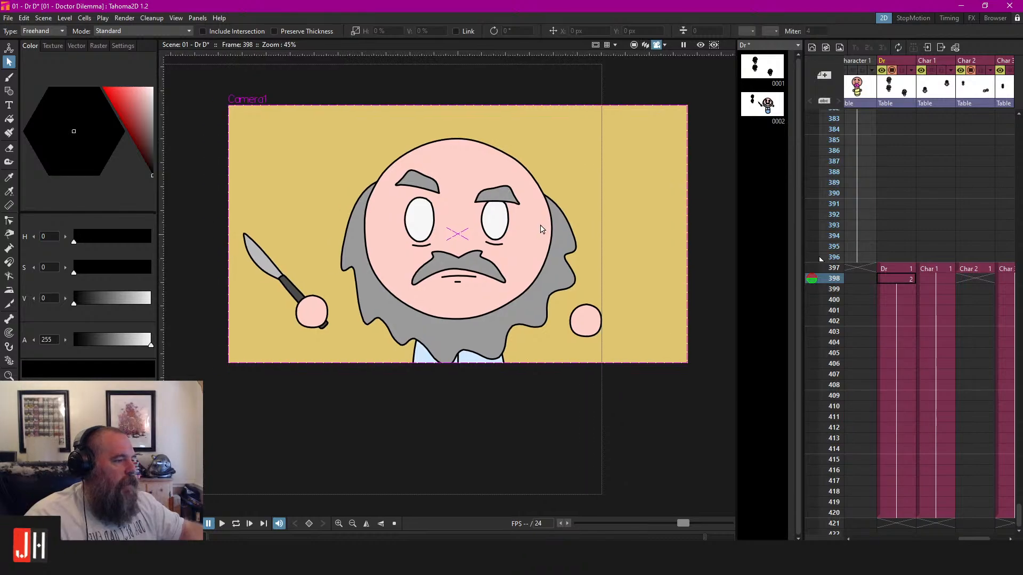
Switch to the RC Episodes.txt notes, add "looking stressed over time, checking vitals" to the operating close-up line, save, and return to Tahoma2D
scroll(450, 302, "down", 1)
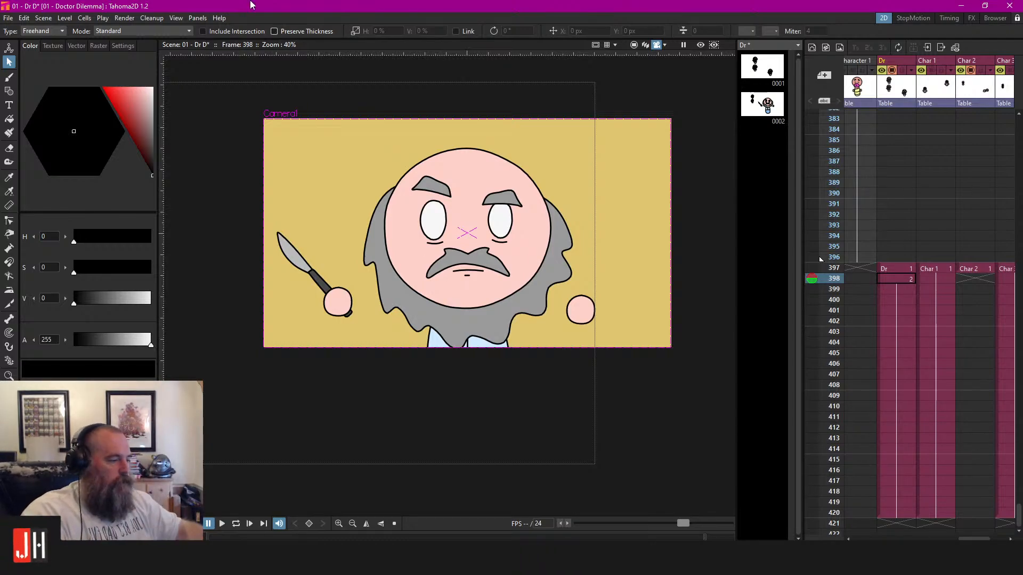
key("alt+Tab")
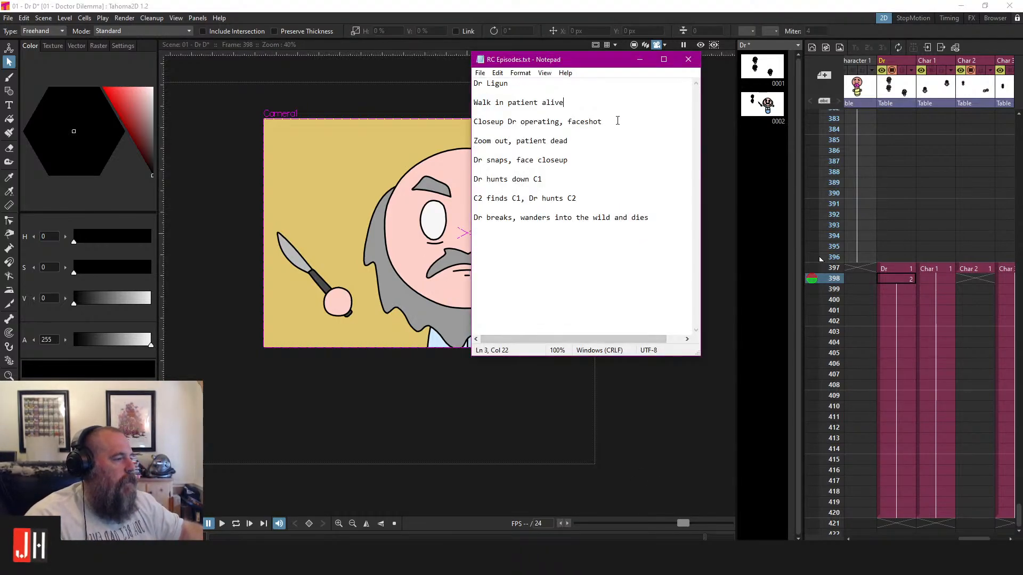
type("loo")
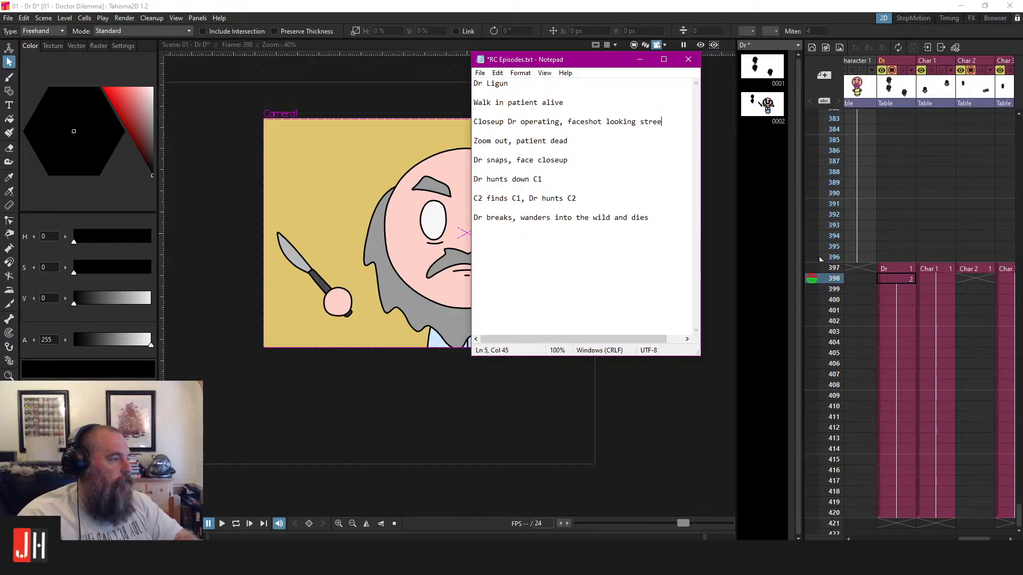
type("king stressed over time, ")
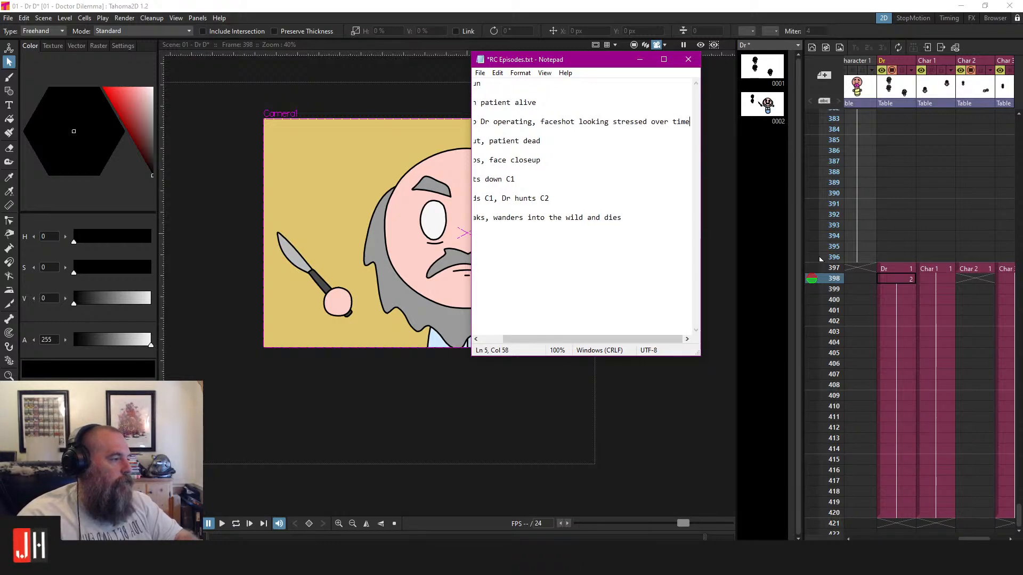
type("c")
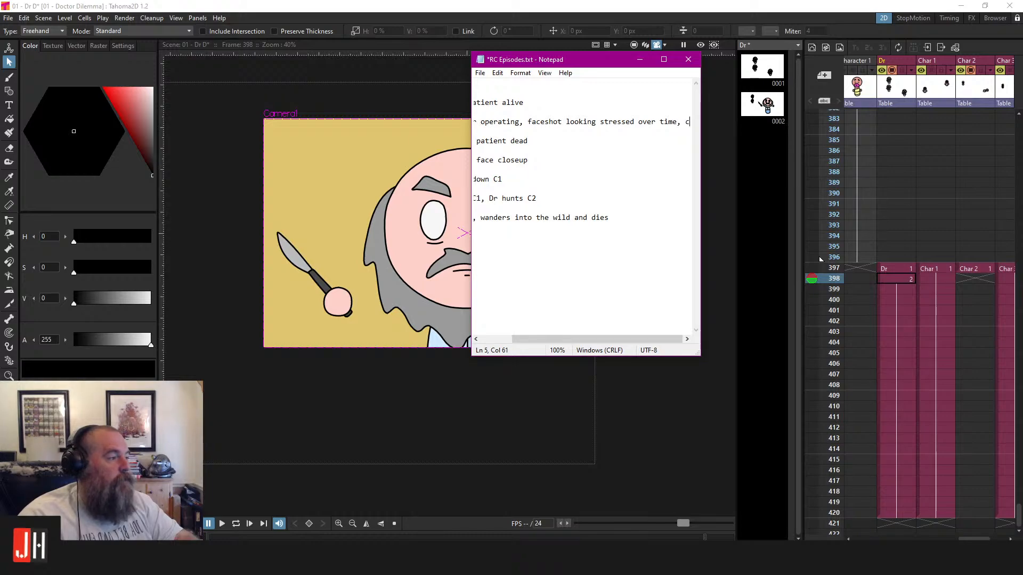
type("hecking vitals")
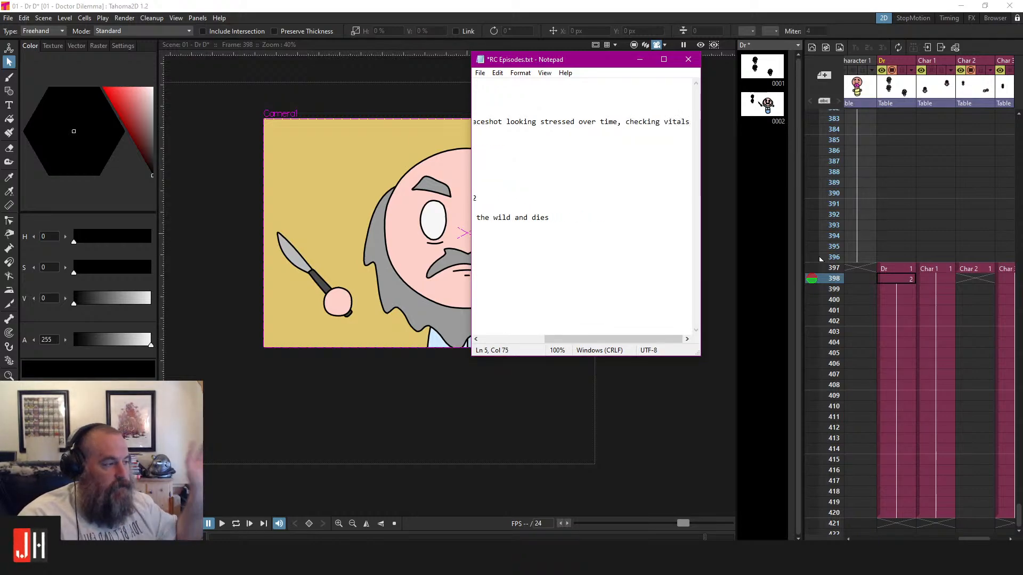
key("ctrl+s")
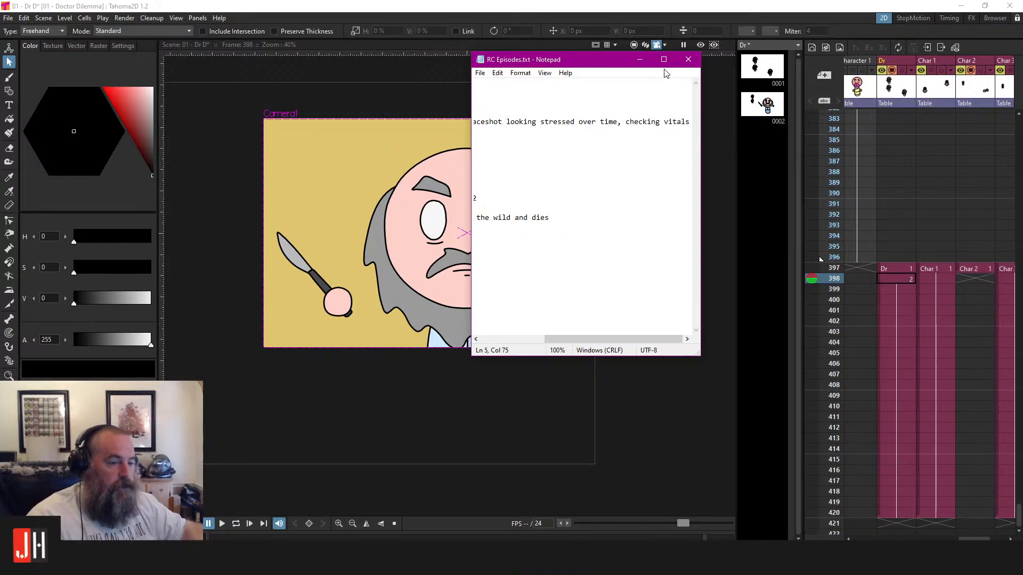
left_click(776, 5)
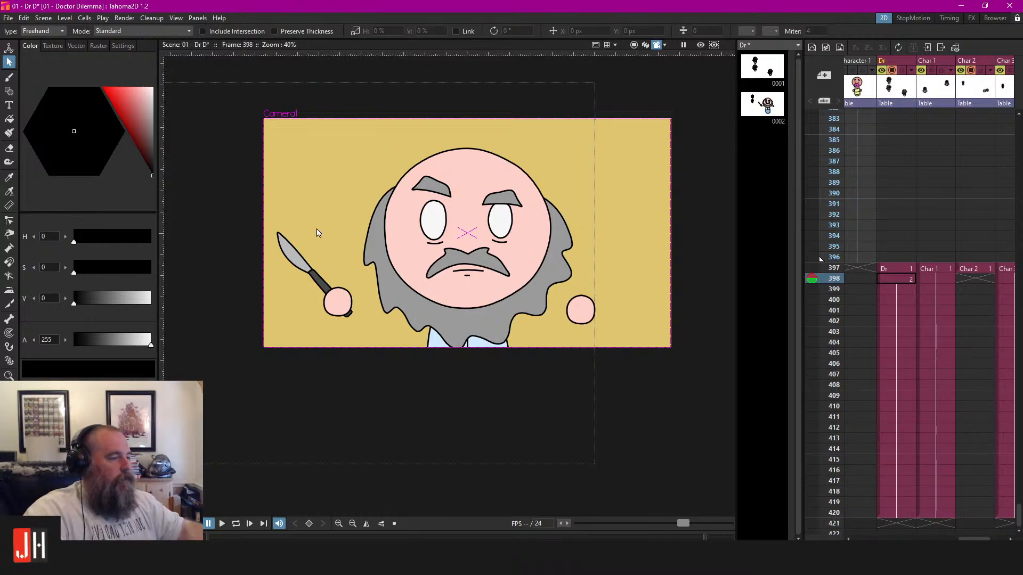
Rotate the knife together with its hand so the blade points downward
scroll(309, 237, "up", 3)
mouse_move(344, 220)
left_mouse_down()
mouse_move(224, 251)
mouse_move(464, 424)
mouse_move(345, 219)
left_mouse_up()
mouse_move(409, 219)
left_mouse_down()
mouse_move(213, 269)
mouse_move(213, 293)
mouse_move(280, 335)
left_mouse_up()
left_click(358, 297)
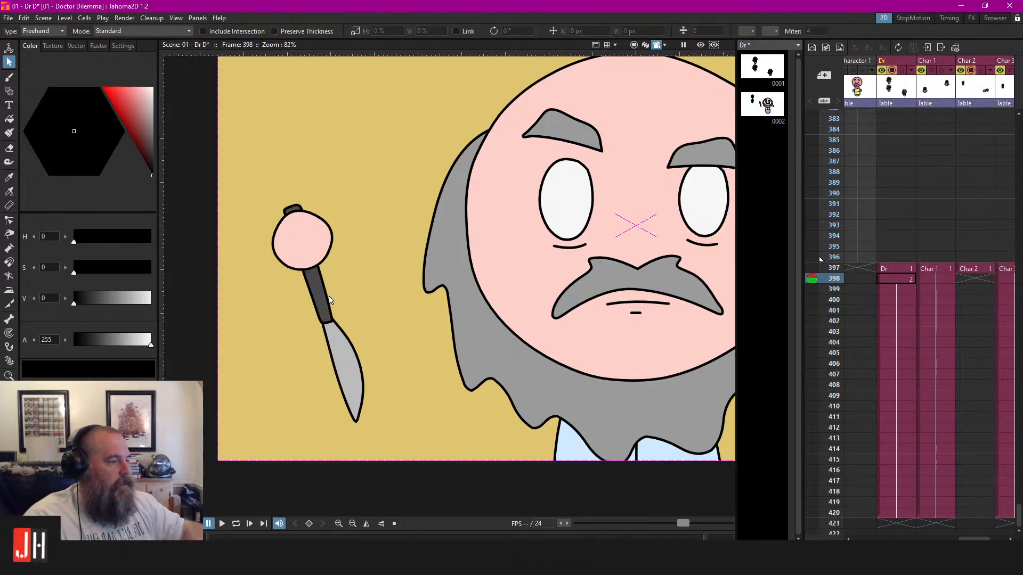
Mirror the knife horizontally at -100% and rotate it by about 36° to fit the hand
left_click(327, 296)
left_click(398, 31)
type("-100")
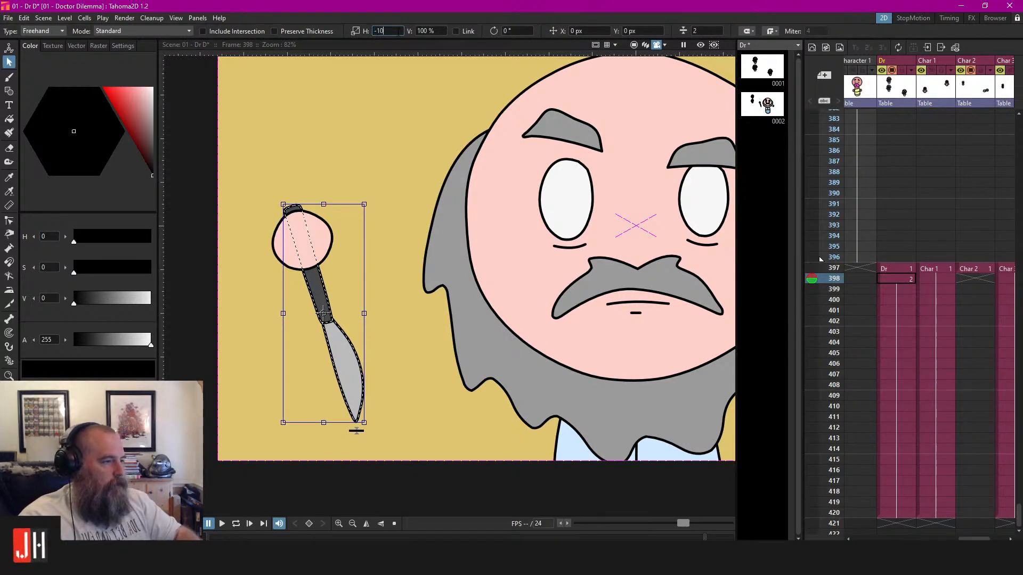
key("Tab")
left_click_drag(368, 200, 292, 196)
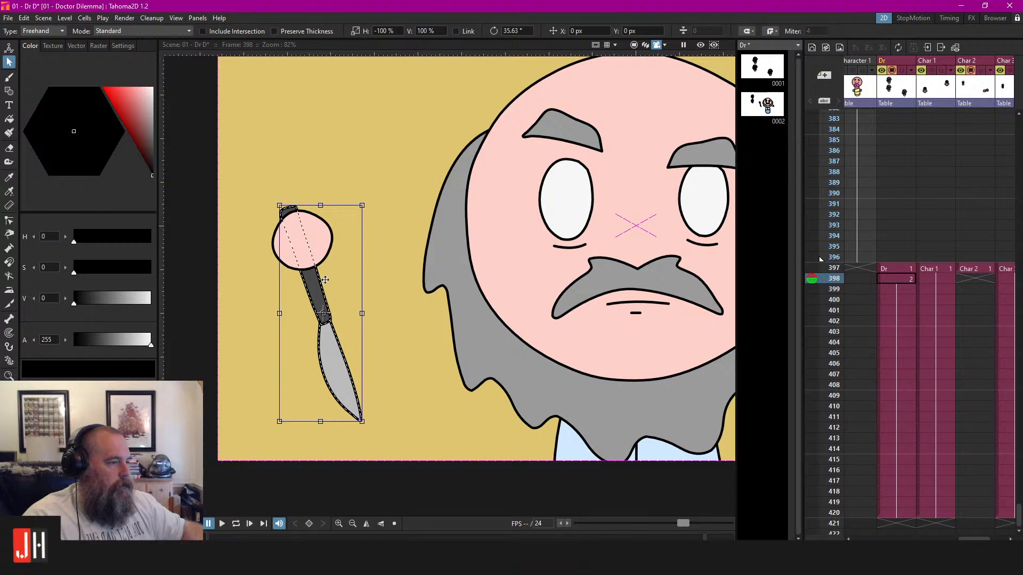
left_click(399, 201)
Move the doctor's empty hand up to about the height of the knife hand
scroll(367, 247, "down", 1)
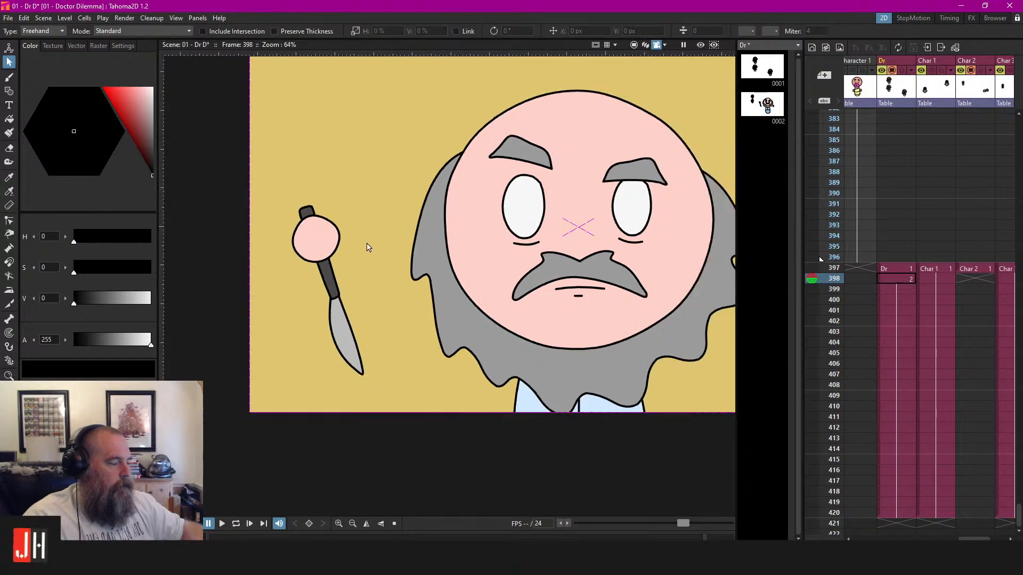
scroll(367, 247, "down", 1)
left_click_drag(607, 324, 648, 249)
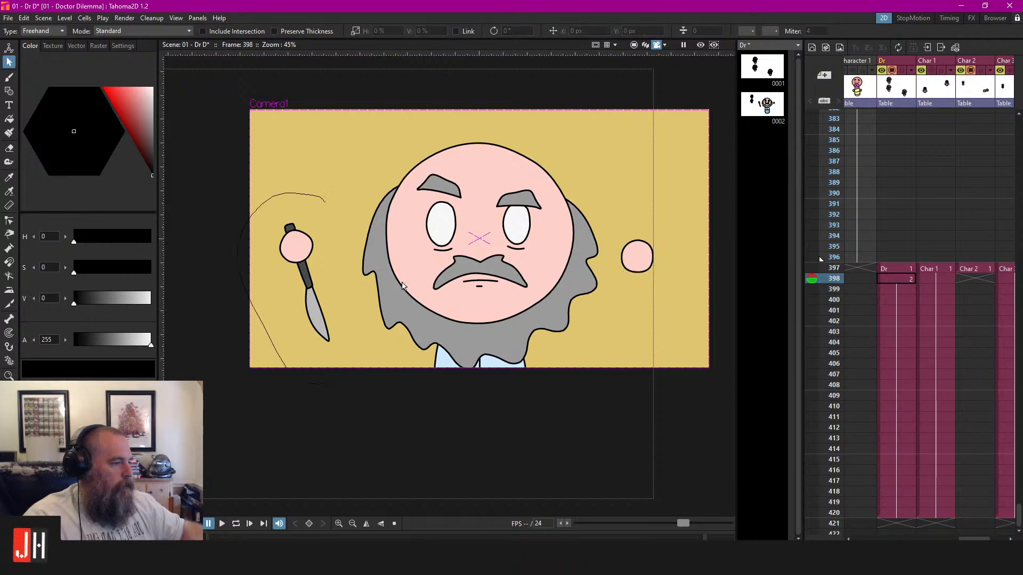
Try to enlarge the knife with its hand to about 162% and shift it down, and undo both changes
left_click(296, 246)
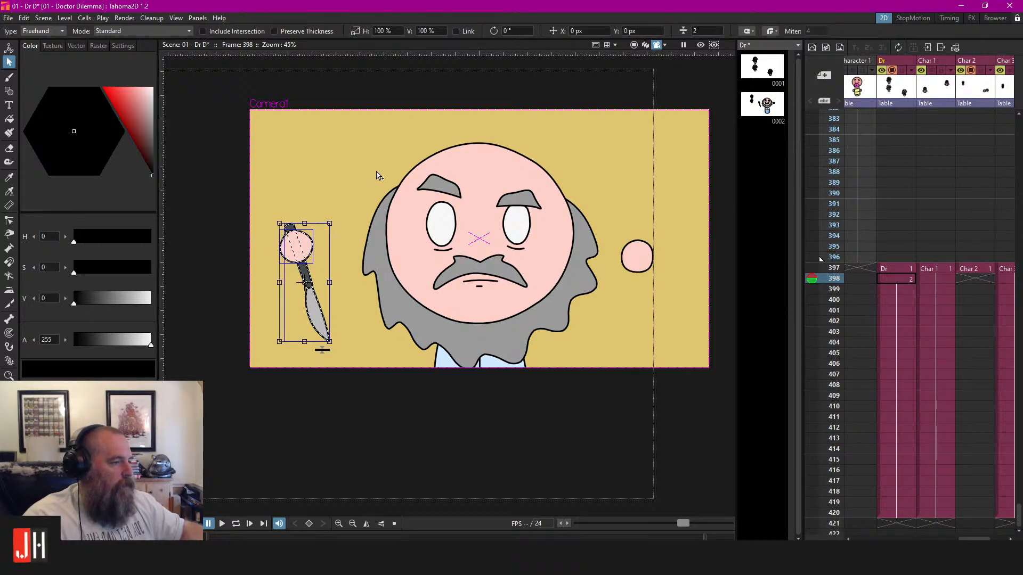
left_click_drag(330, 224, 376, 165)
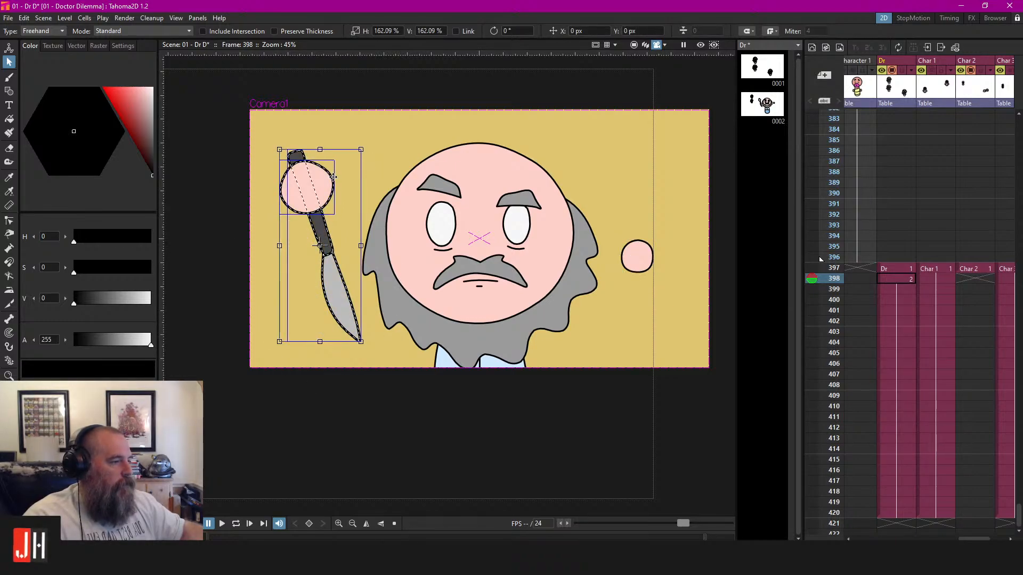
left_click_drag(321, 248, 343, 299)
left_click_drag(355, 229, 352, 234)
scroll(362, 258, "up", 3)
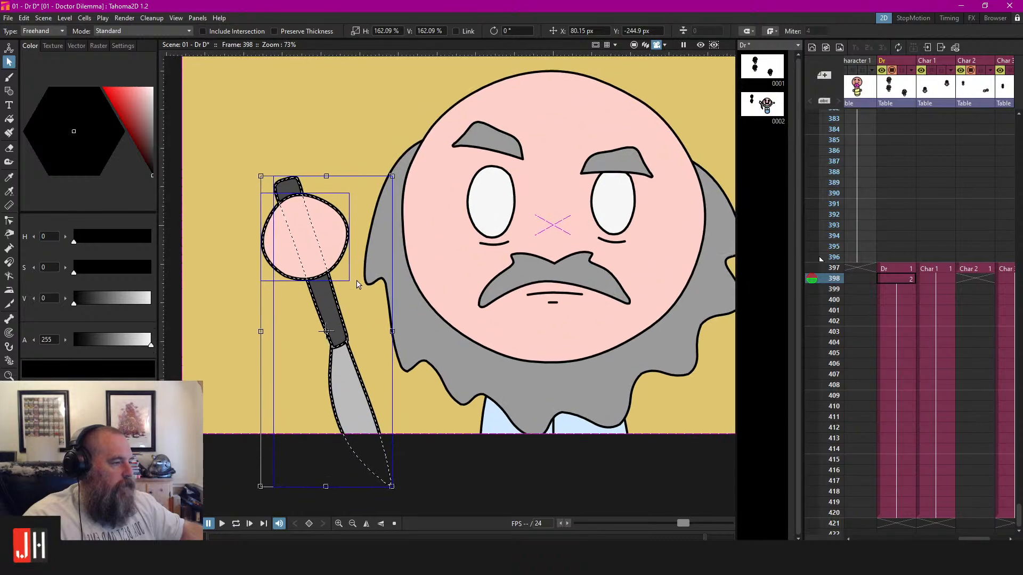
scroll(299, 239, "down", 3)
key("ctrl+z")
key("ctrl+z")
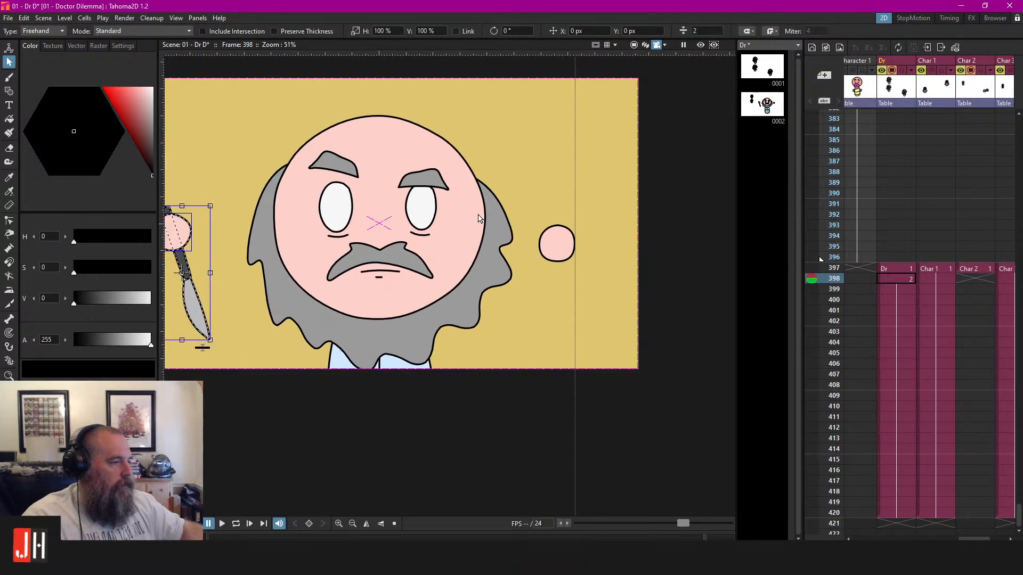
Enlarge the knife with its hand and the empty hand together to about 178%
left_click(565, 233, "shift")
left_click_drag(574, 205, 707, 161)
scroll(580, 225, "down", 2)
scroll(581, 225, "down", 1)
left_click_drag(597, 208, 695, 146)
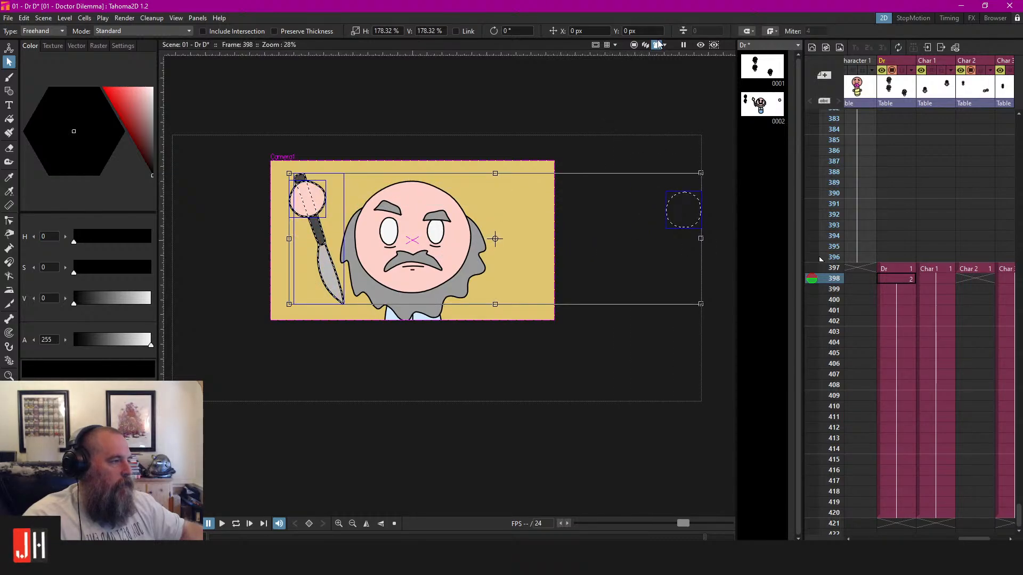
Leave camera view, move the empty hand back beside the head, and lower the knife with its hand by about 273 px
left_click(633, 45)
left_click(635, 202)
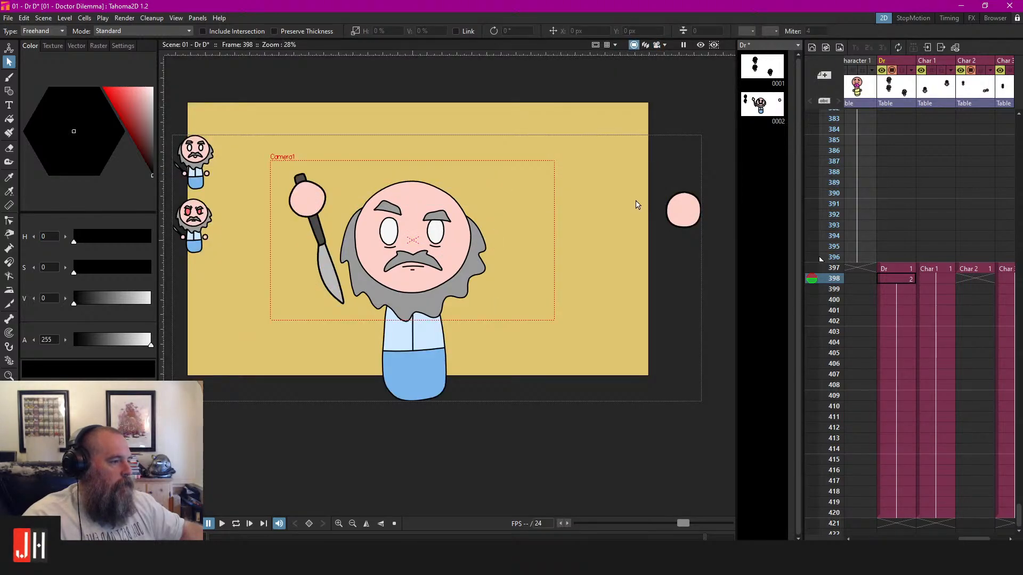
left_click(693, 203)
left_click_drag(694, 201, 522, 227)
mouse_move(316, 162)
left_mouse_down()
mouse_move(271, 227)
mouse_move(341, 352)
mouse_move(337, 240)
mouse_move(308, 206)
mouse_move(316, 226)
left_mouse_up()
scroll(324, 252, "up", 3)
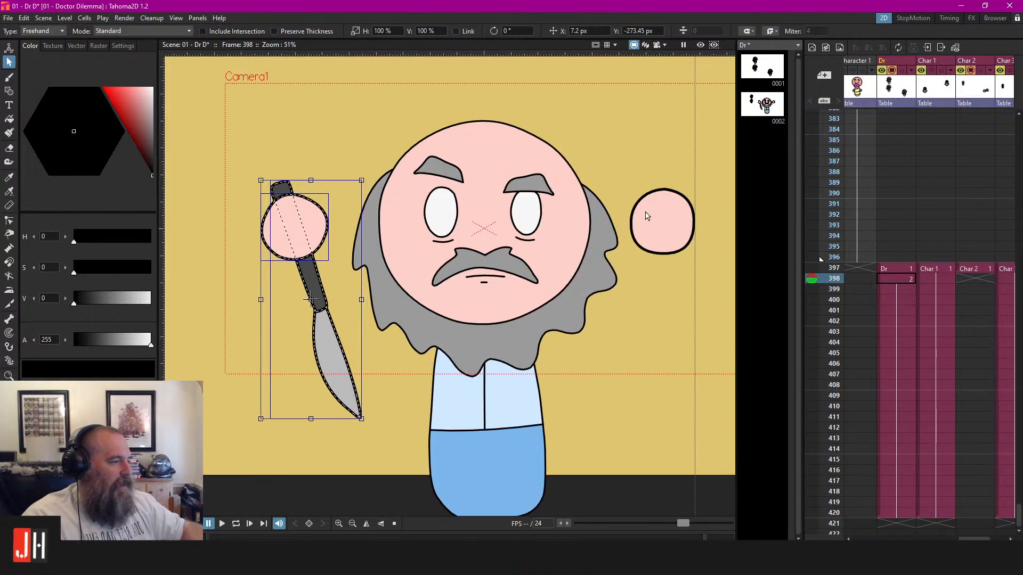
left_click(646, 218, "shift")
left_click(619, 109)
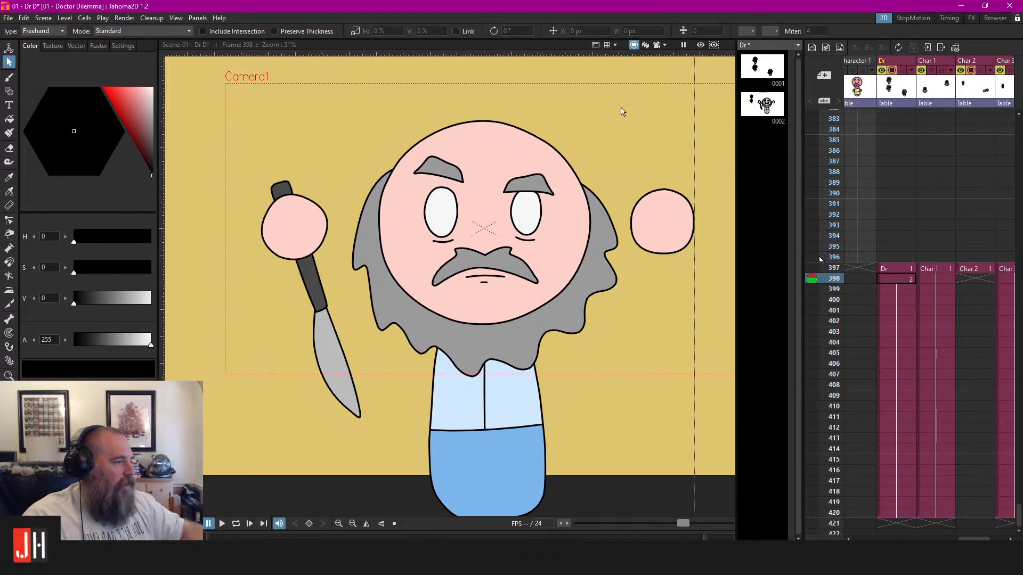
Save the scene and return to camera view
scroll(529, 202, "down", 2)
key("ctrl+s")
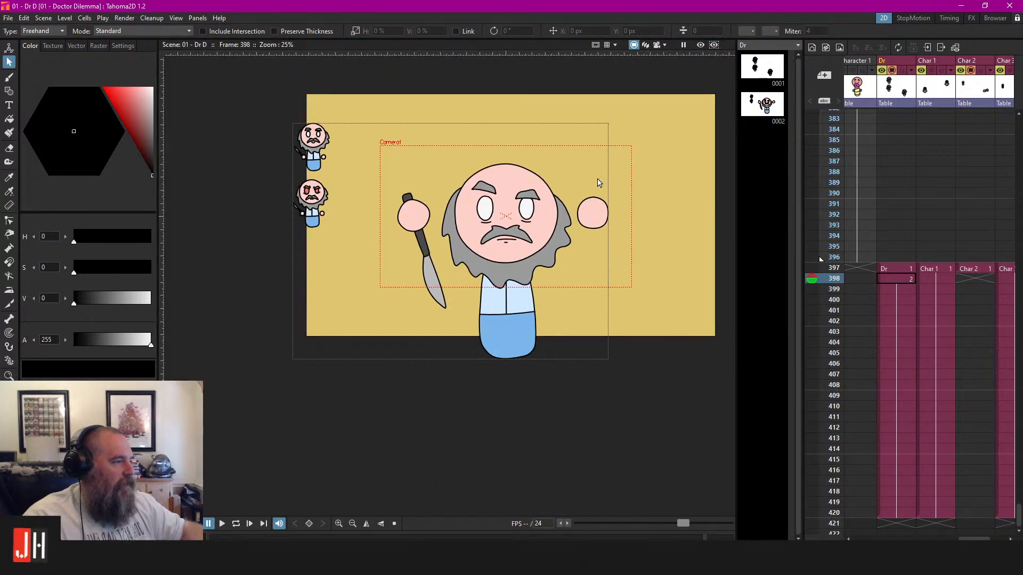
scroll(599, 183, "up", 2)
left_click(656, 46)
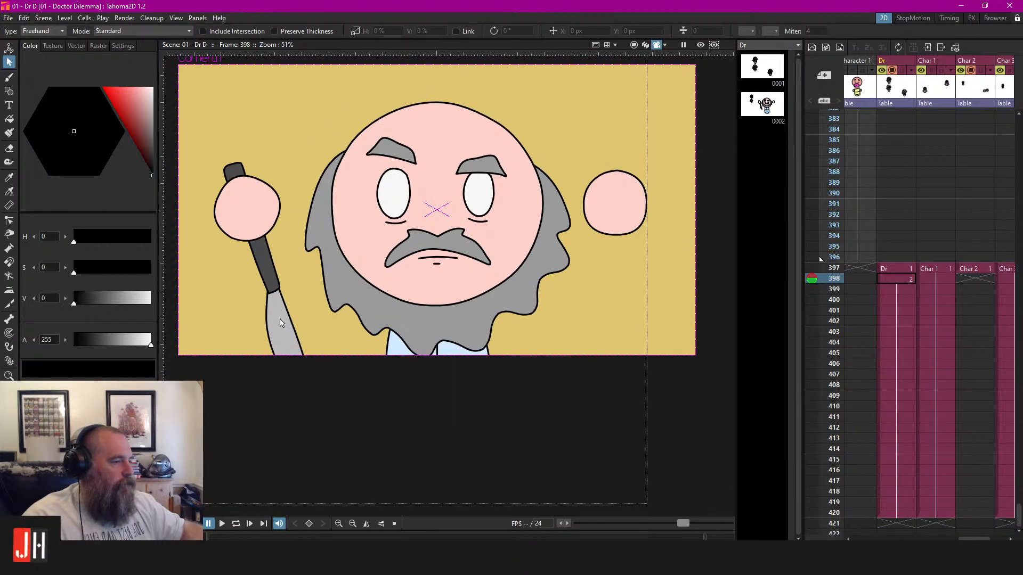
scroll(275, 298, "up", 3)
scroll(286, 309, "down", 1)
scroll(342, 301, "down", 1)
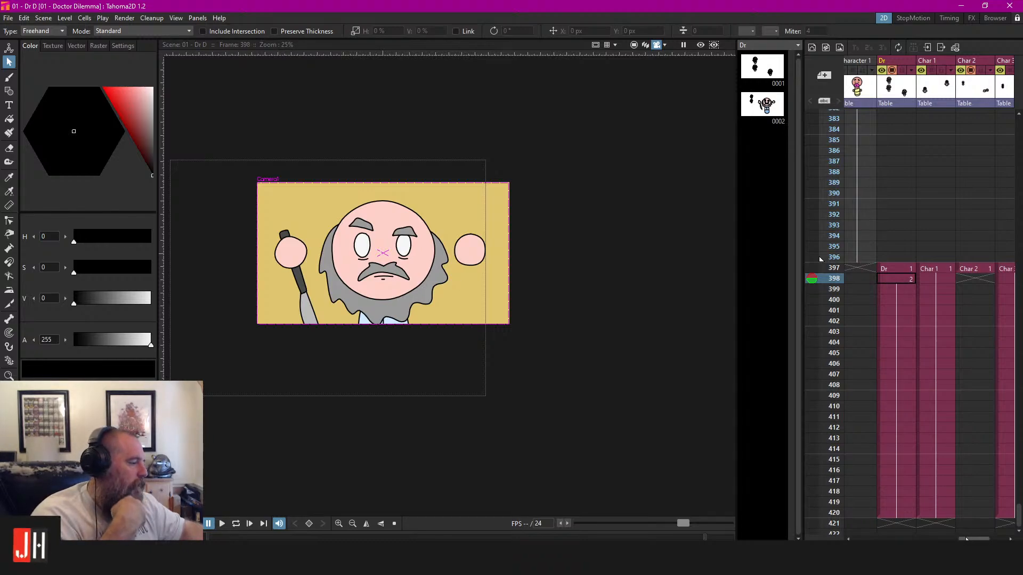
At frame 397, move the doctor about 480 px from the doorway to the near end of the operating table, and save the scene
mouse_move(974, 539)
left_mouse_down()
mouse_move(990, 538)
mouse_move(965, 538)
left_mouse_up()
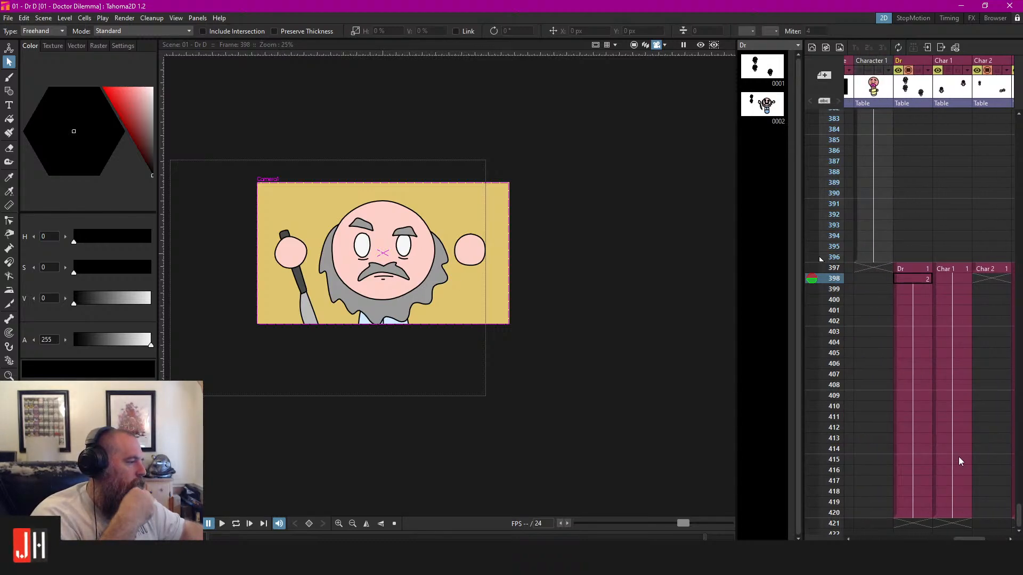
left_click(904, 267)
scroll(325, 269, "up", 5)
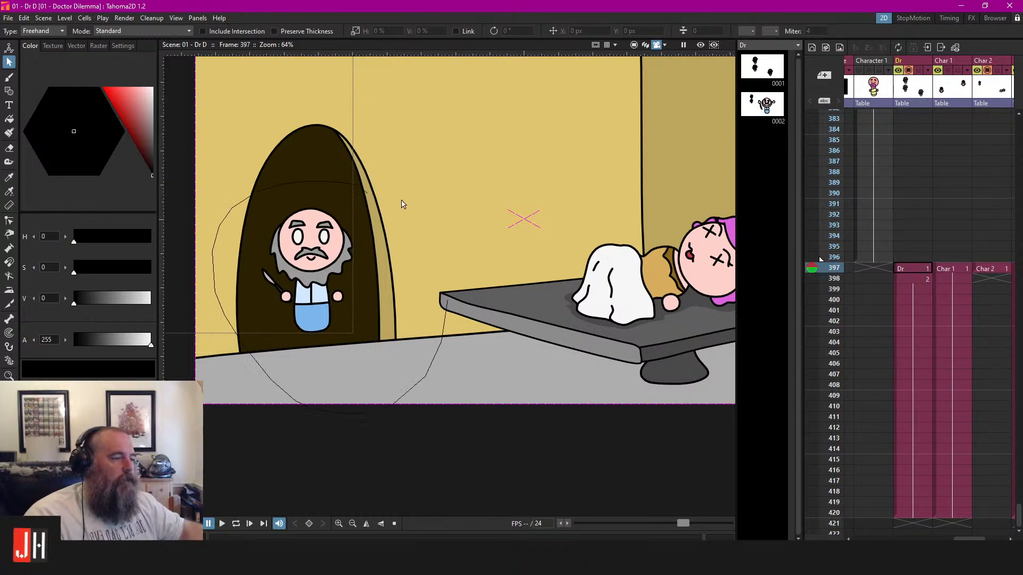
left_click(323, 223)
left_click_drag(323, 222, 491, 199)
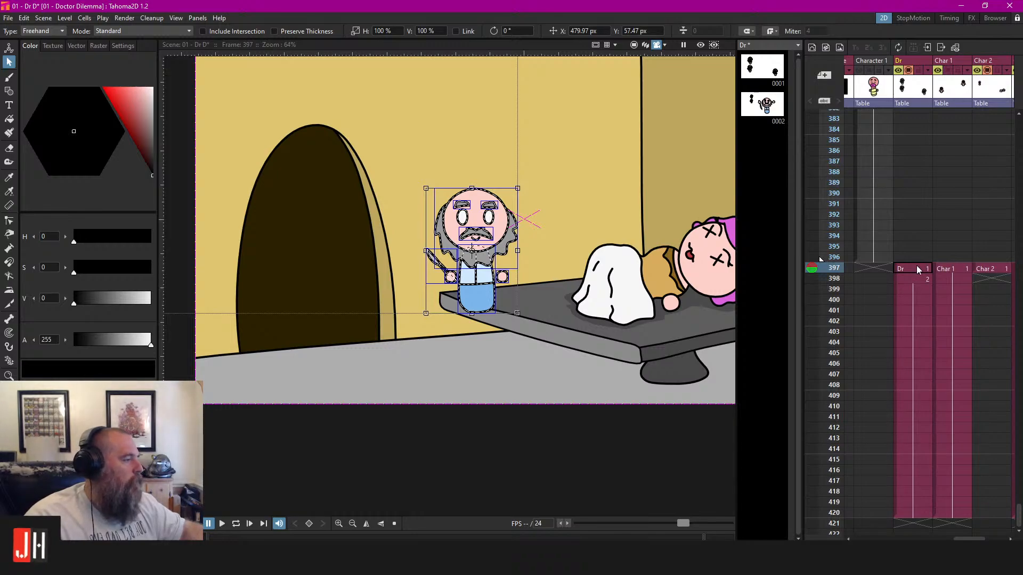
key("ctrl+s")
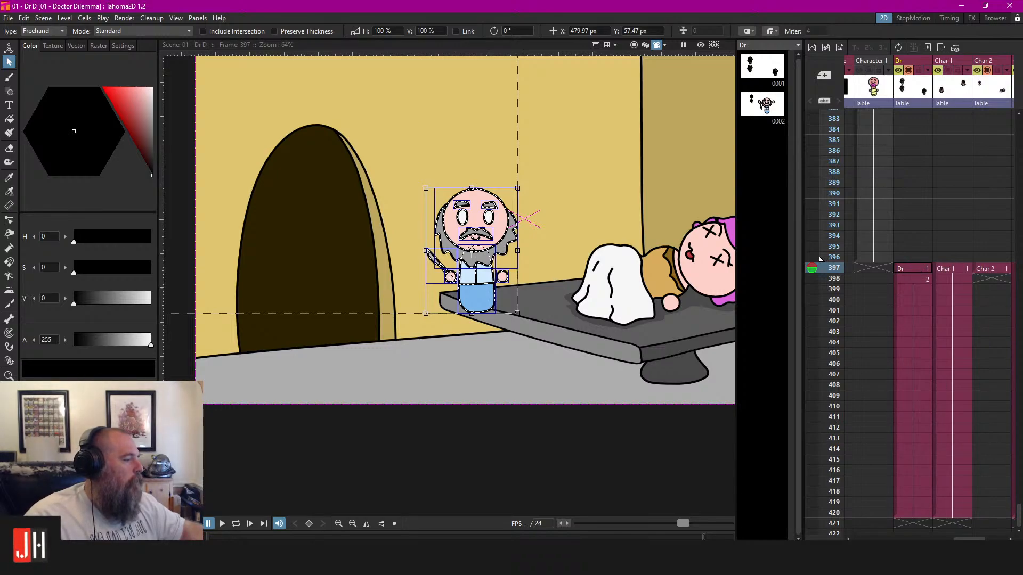
Compare the doctor's drawings at frames 397 and 398, and examine the knife blade at the lower edge of the close-up
left_click_drag(970, 540, 977, 540)
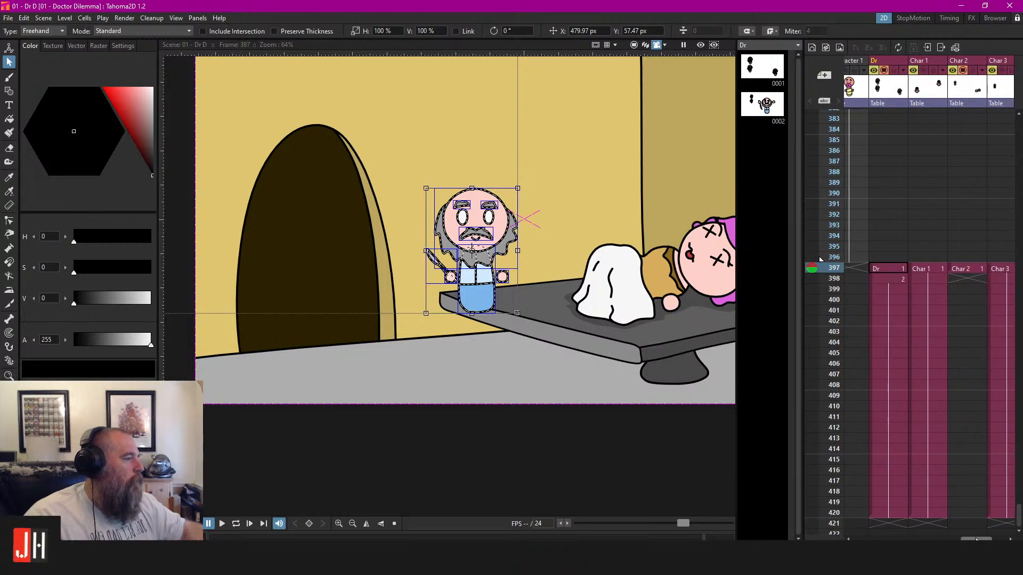
left_click(890, 267)
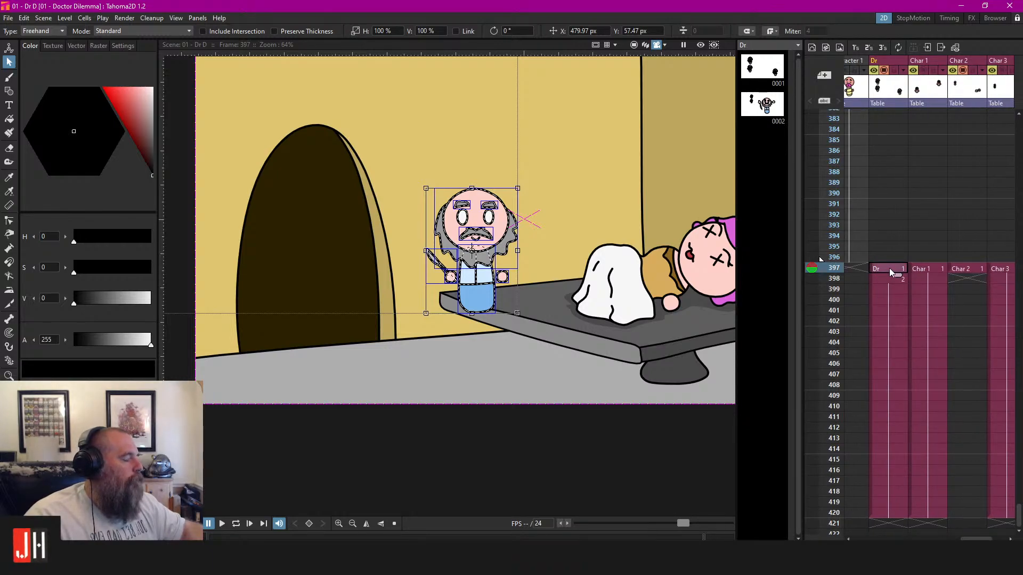
scroll(544, 237, "down", 2)
scroll(545, 237, "up", 2)
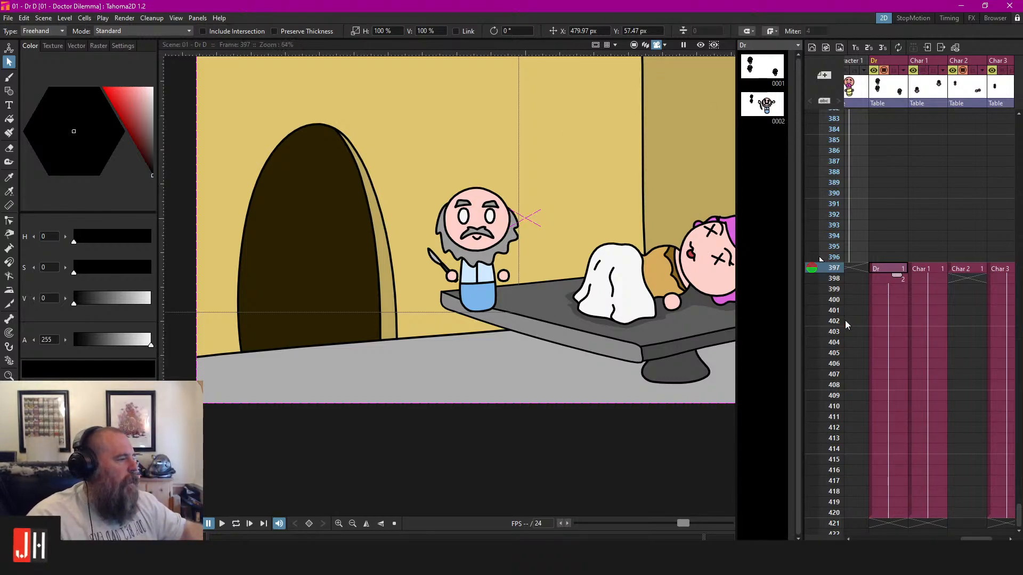
left_click(884, 279)
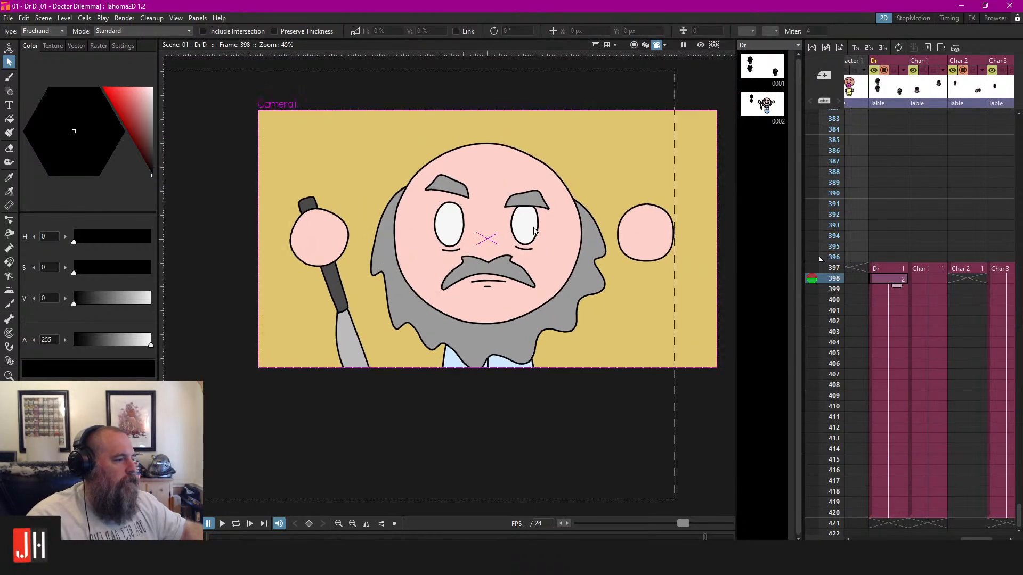
scroll(538, 229, "down", 1)
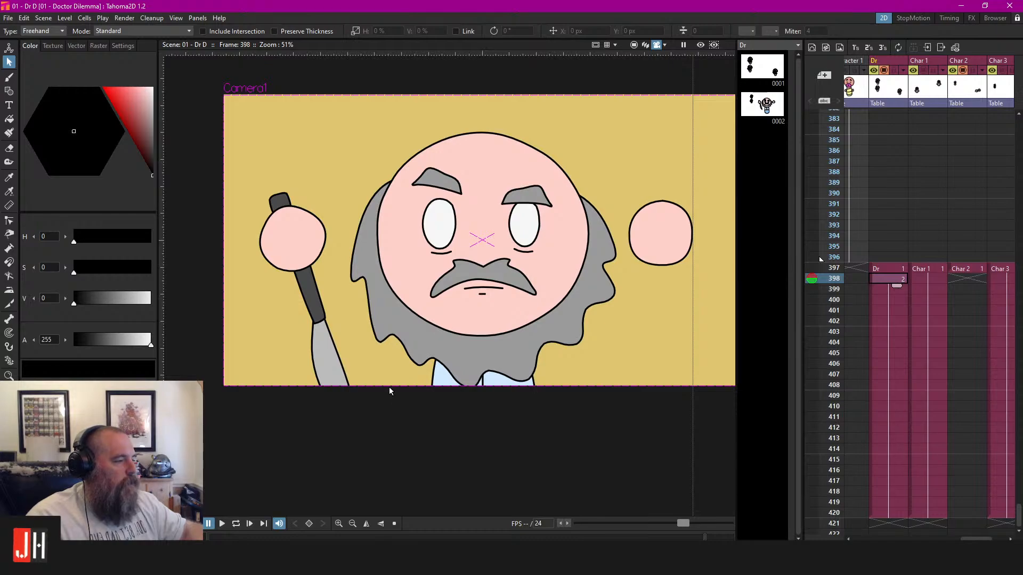
scroll(394, 399, "up", 4)
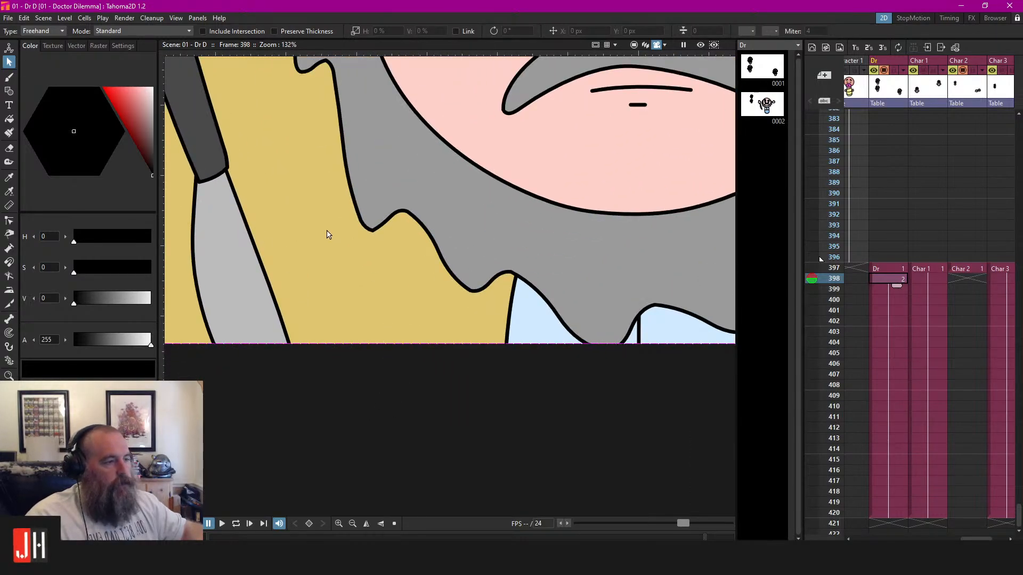
left_click_drag(368, 277, 450, 304)
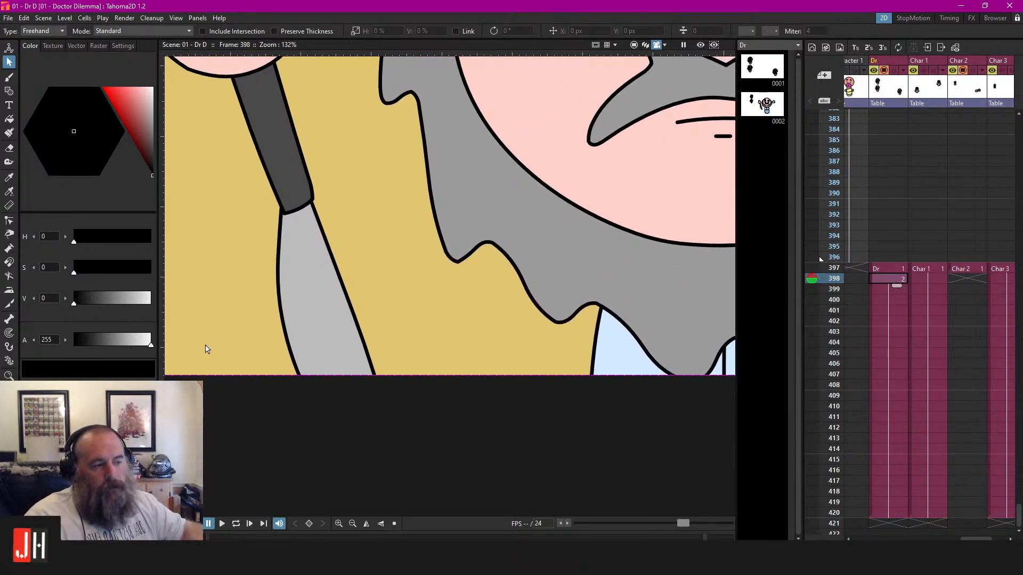
Try repositioning the empty hand lower beside the beard and back beside the head, and undo the moves
scroll(346, 219, "down", 4)
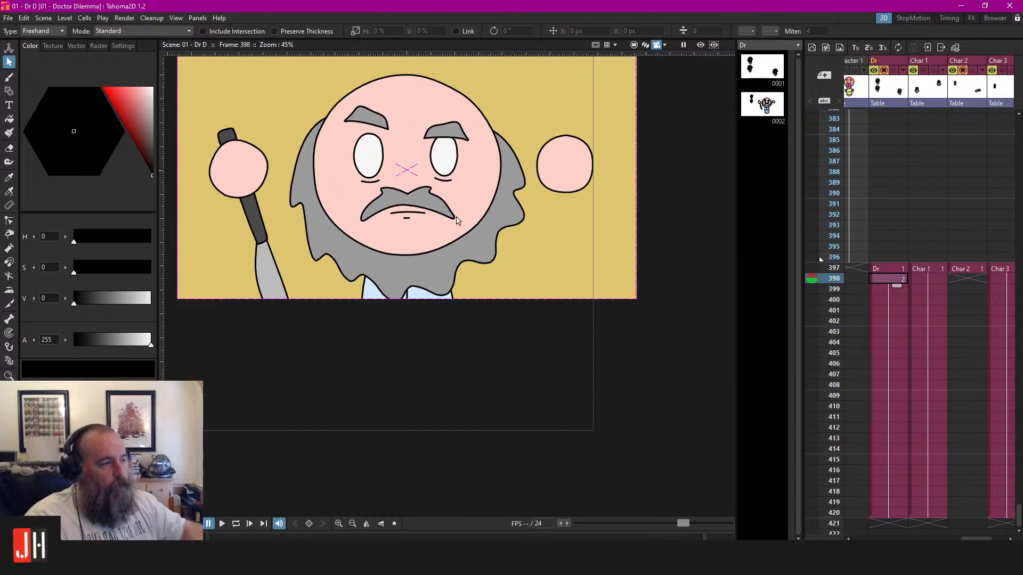
scroll(438, 291, "up", 5)
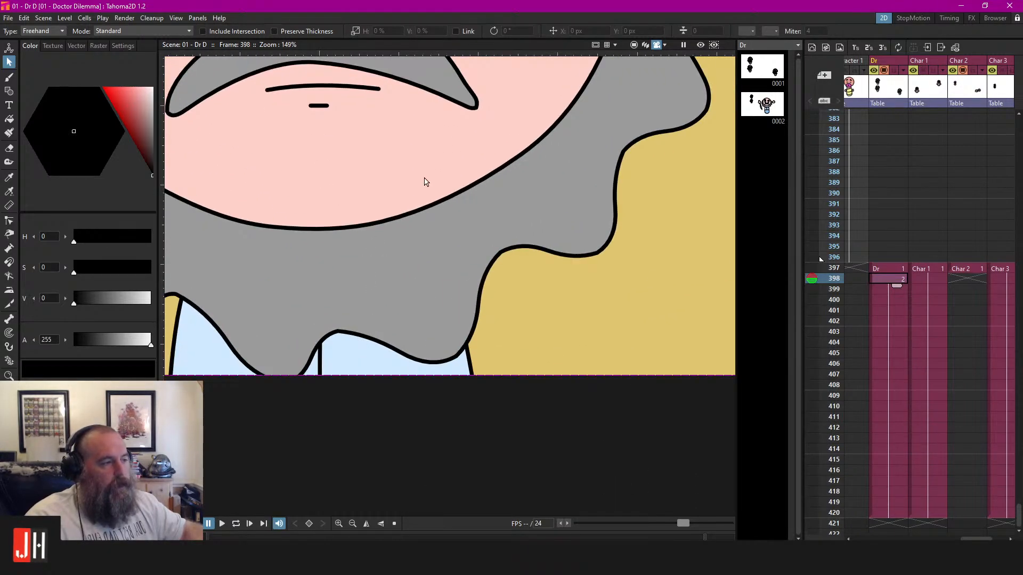
scroll(437, 281, "down", 4)
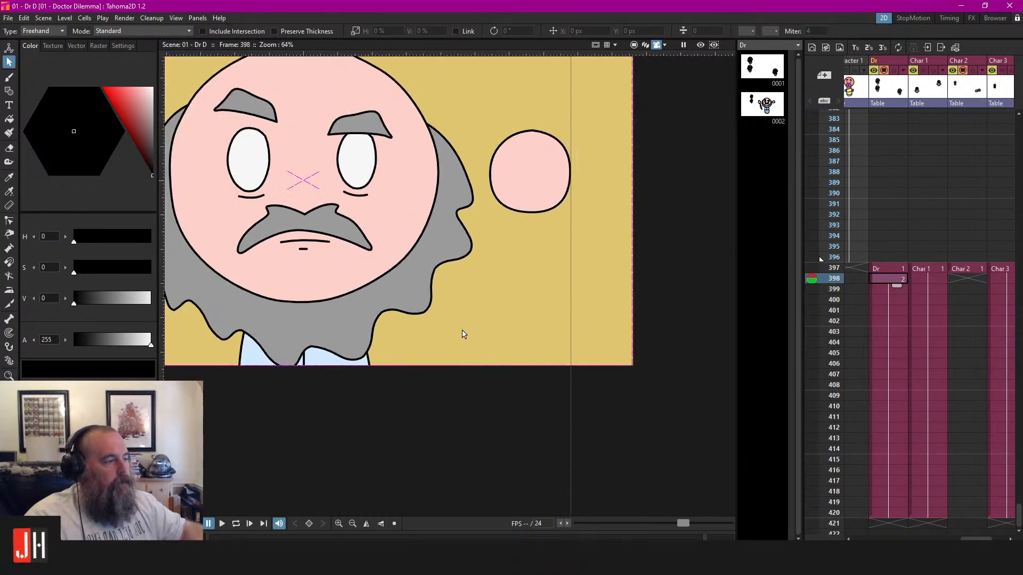
left_click(549, 177)
left_click_drag(529, 169, 452, 292)
left_click_drag(475, 251, 548, 141)
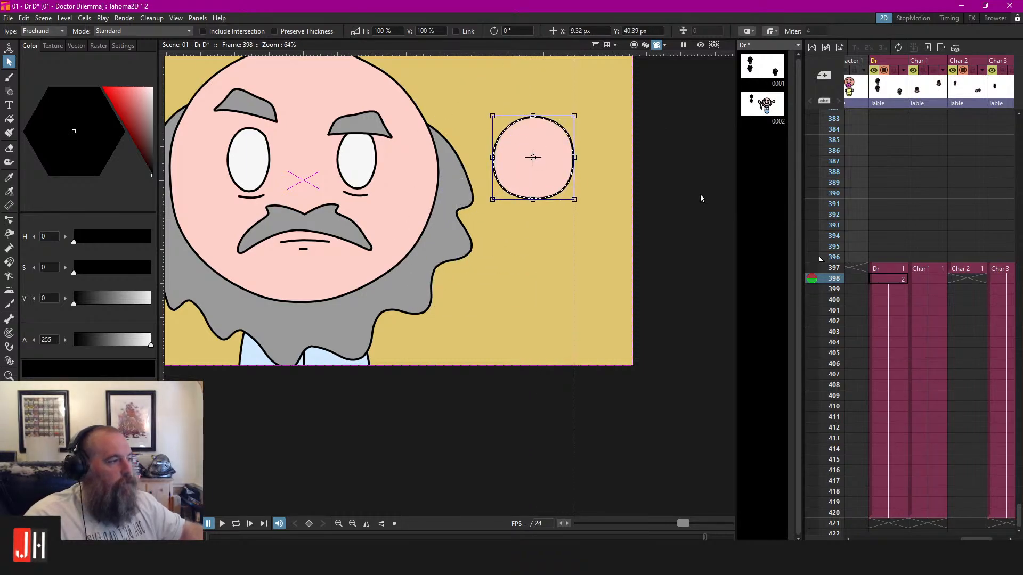
scroll(480, 319, "down", 6)
scroll(483, 254, "up", 4)
key("ctrl+z")
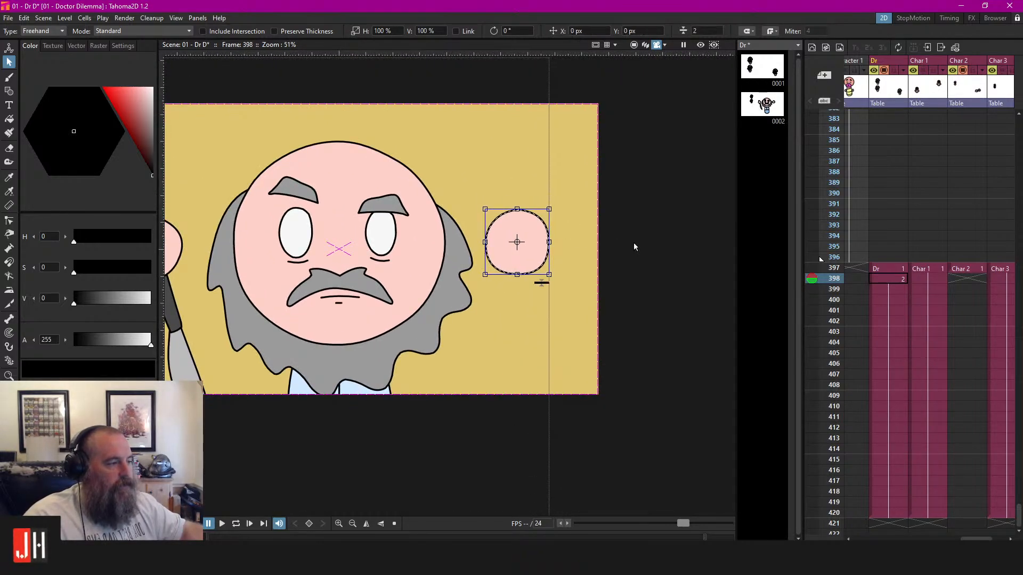
Deselect the empty hand and save the scene
left_click(634, 246)
scroll(478, 305, "down", 4)
key("ctrl+s")
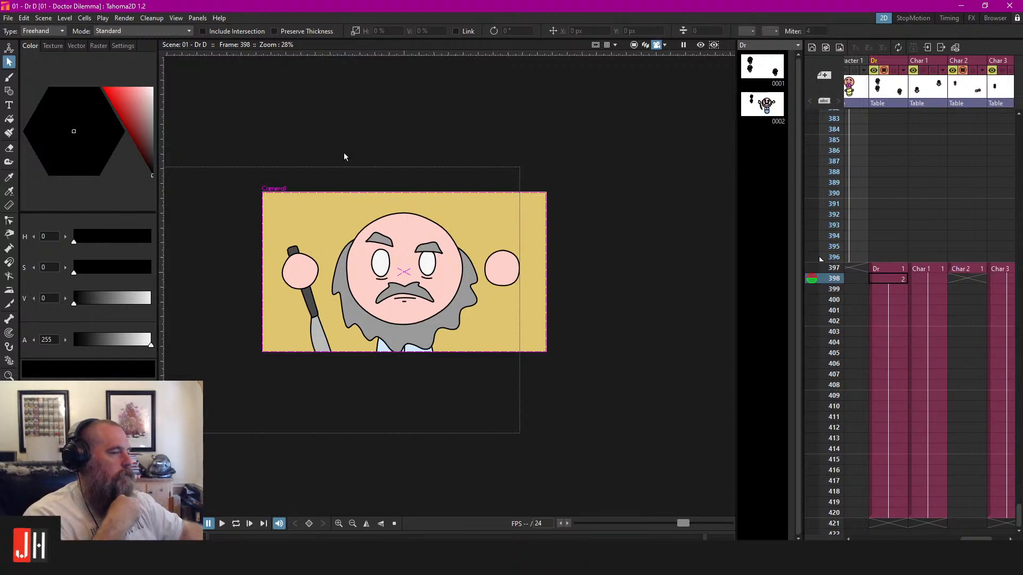
Play the animation from the start, examine the desert shots up to the rider's close-up, and stop playback
left_click(863, 269)
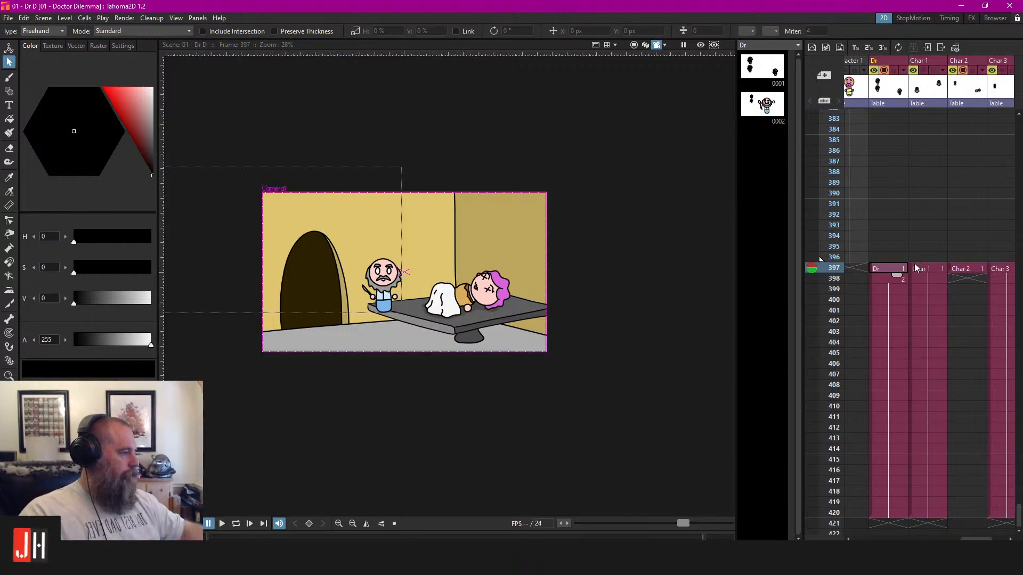
left_click(888, 258)
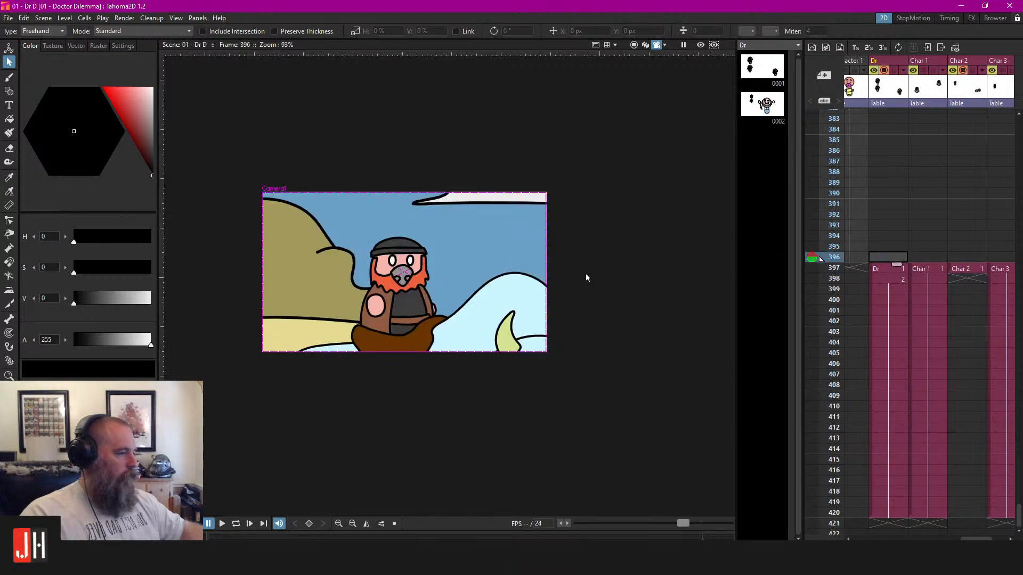
key("l")
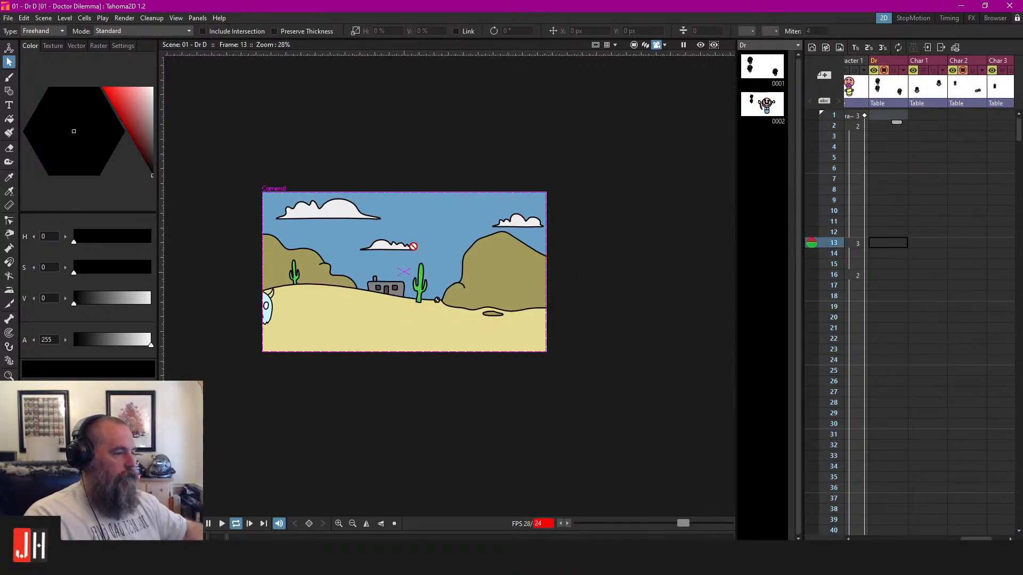
scroll(305, 308, "up", 3)
scroll(368, 289, "up", 2)
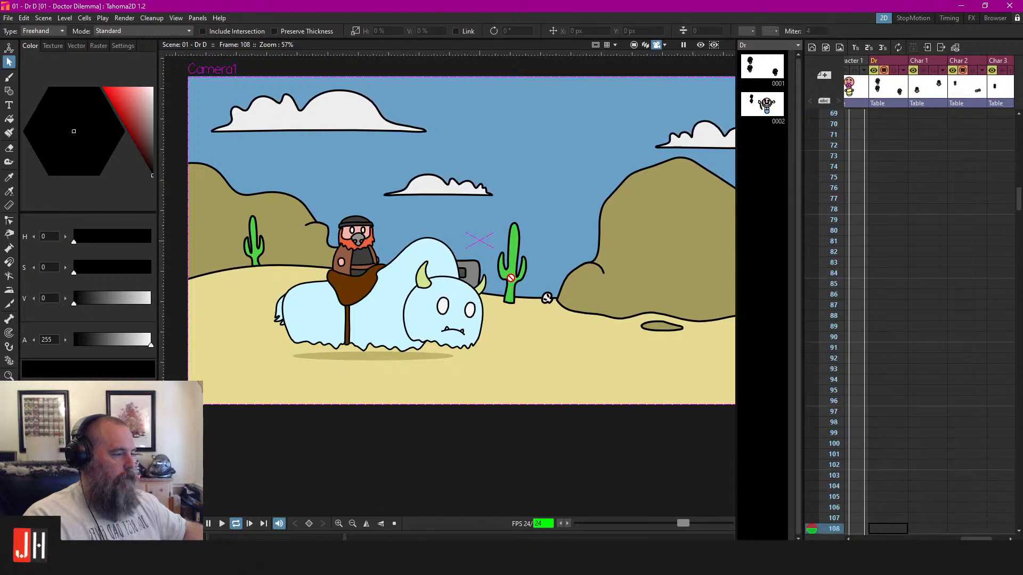
scroll(510, 278, "up", 7)
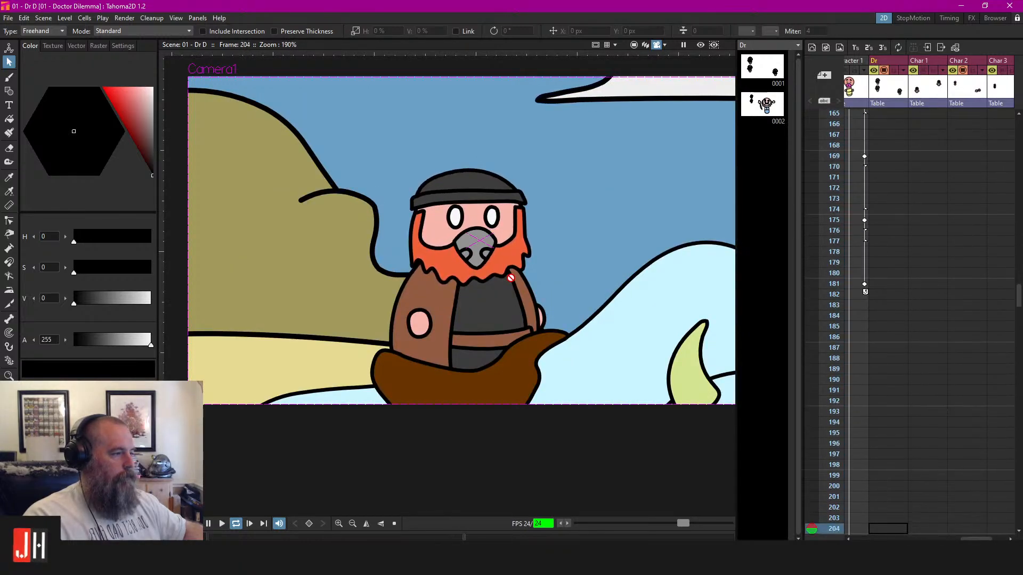
scroll(510, 278, "down", 5)
left_click_drag(514, 289, 484, 296)
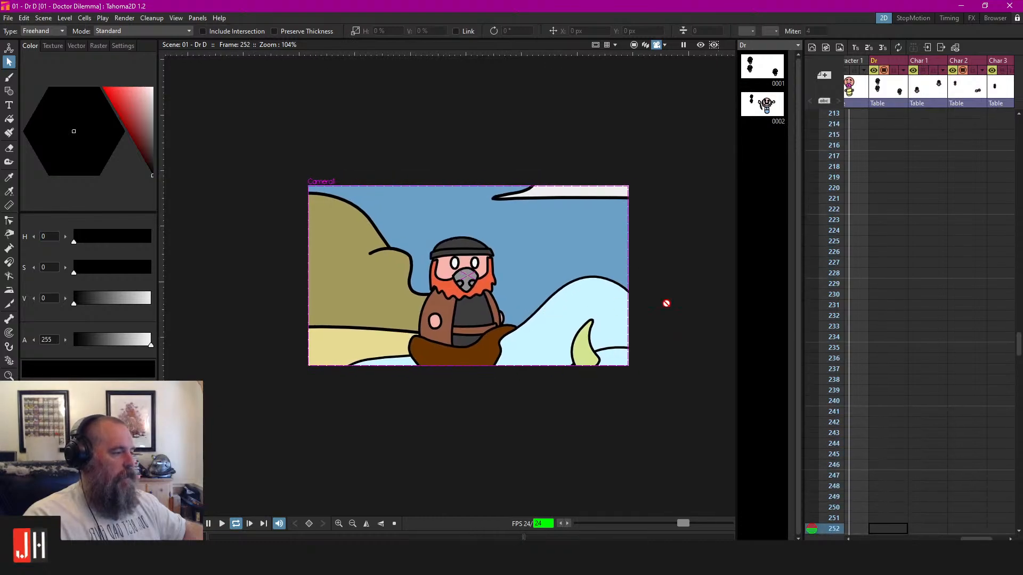
key("l")
Return to frame 397 and compare the operating room shot with the doctor's close-up at frame 398
scroll(996, 381, "down", 5)
scroll(997, 384, "down", 20)
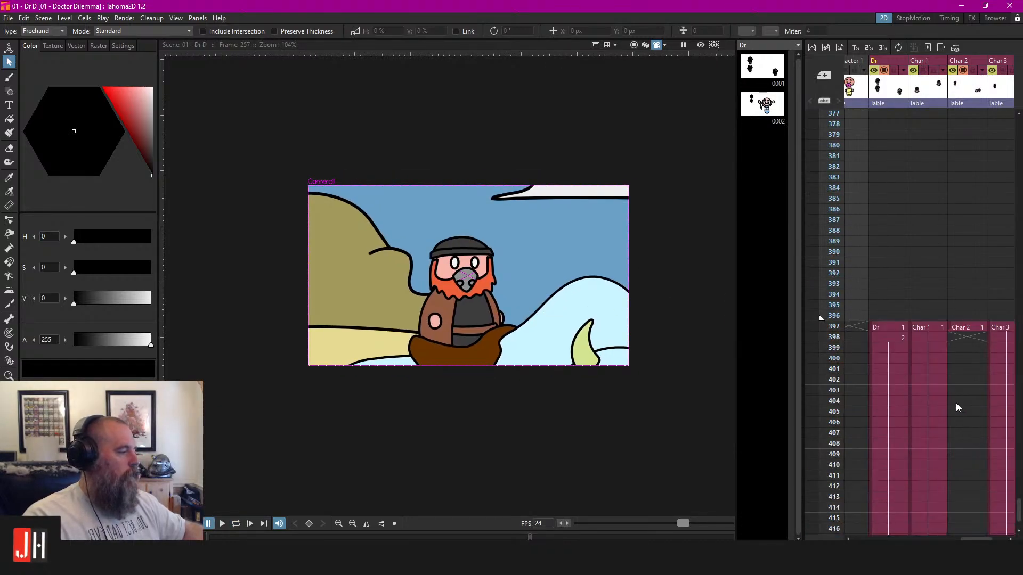
left_click(889, 330)
scroll(702, 305, "up", 3)
scroll(461, 288, "down", 1)
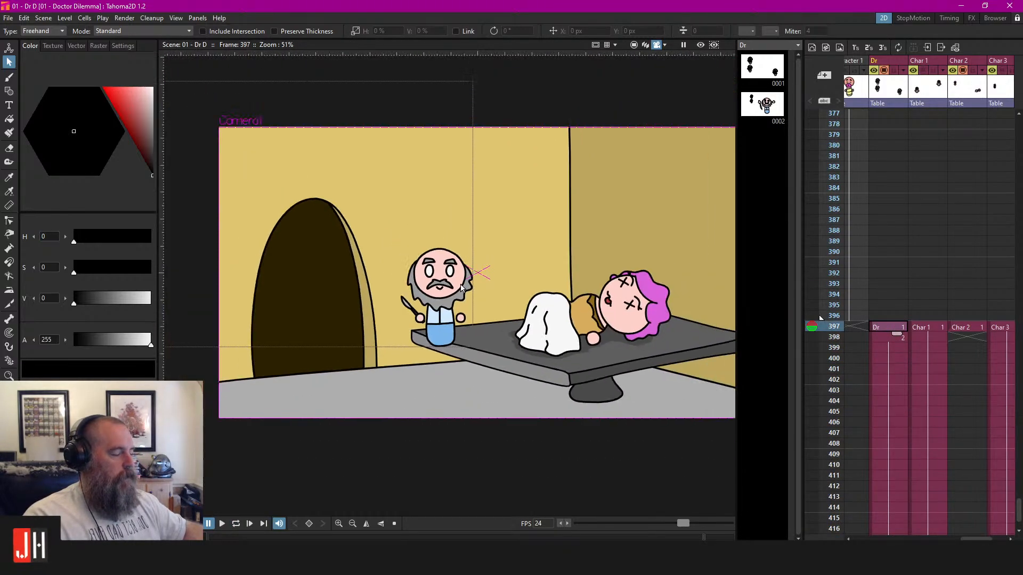
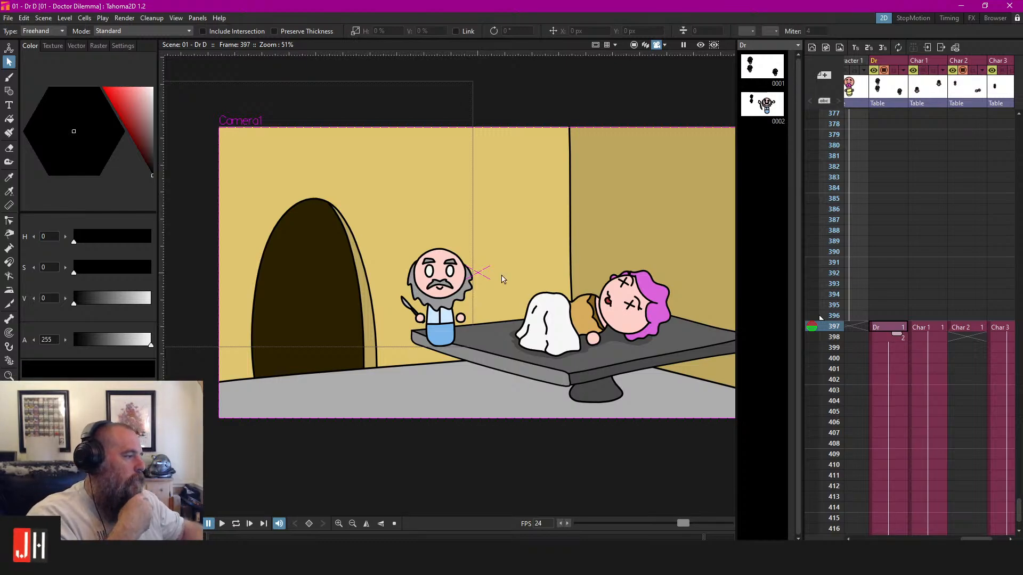
left_click(881, 316)
left_click(885, 327)
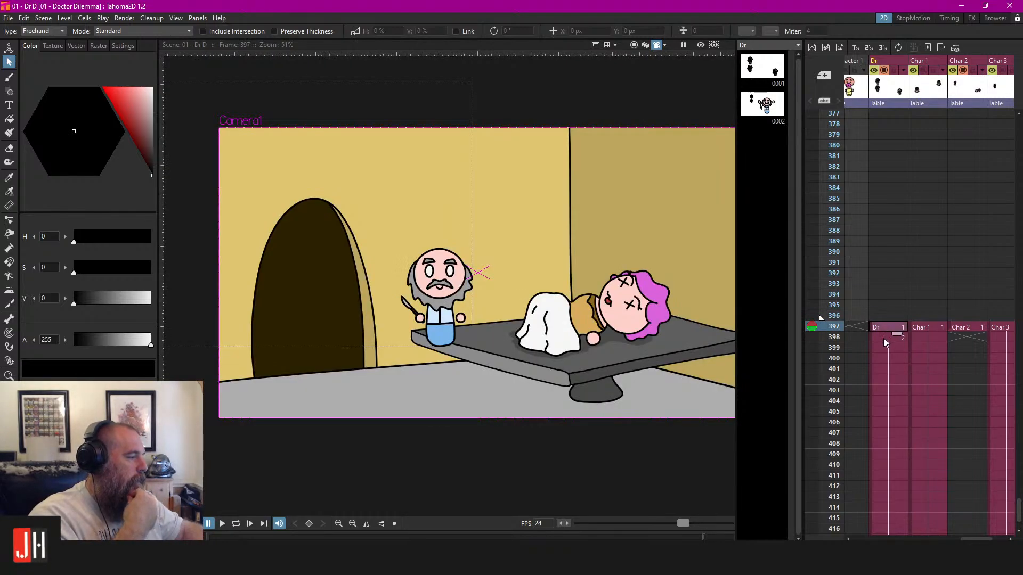
left_click(884, 338)
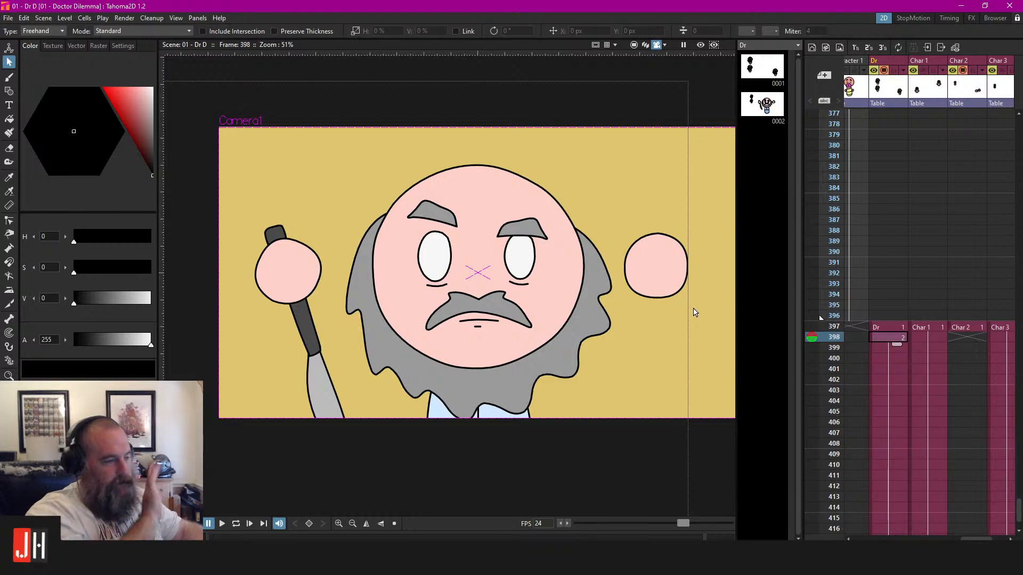
Leave camera view, select all parts of the close-up doctor at frame 398, deselect them, and save the scene
scroll(695, 311, "down", 3)
scroll(519, 299, "down", 1)
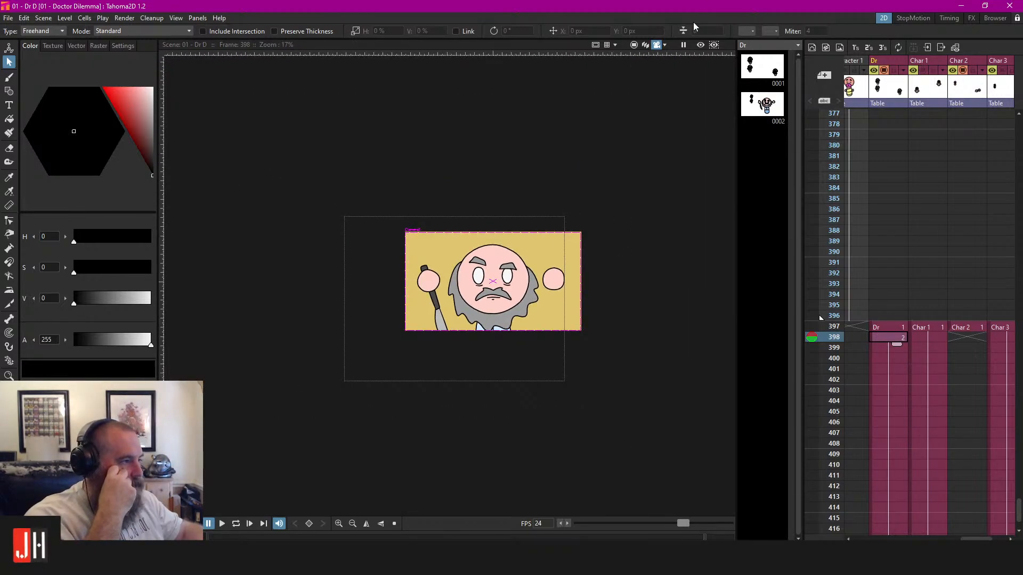
left_click(634, 44)
mouse_move(515, 167)
left_mouse_down()
mouse_move(365, 347)
mouse_move(533, 362)
left_mouse_up()
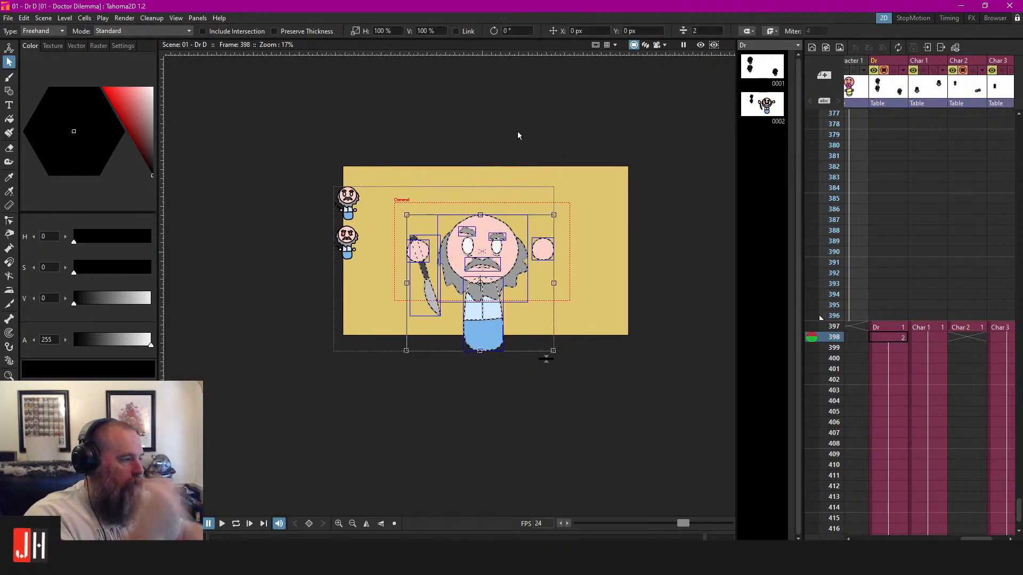
scroll(602, 187, "up", 1)
key("Return")
left_click(660, 194)
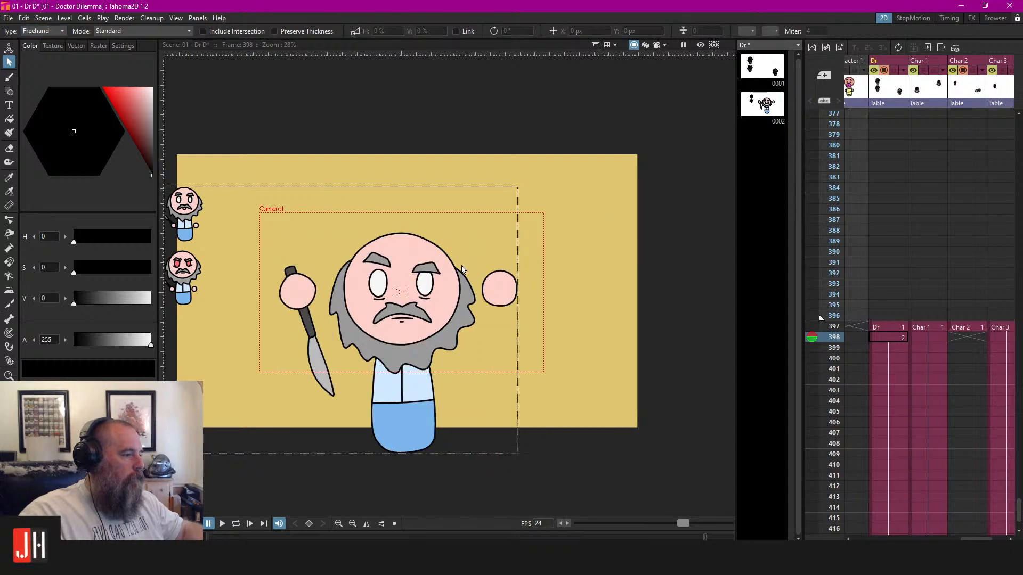
scroll(308, 337, "up", 2)
key("ctrl+s")
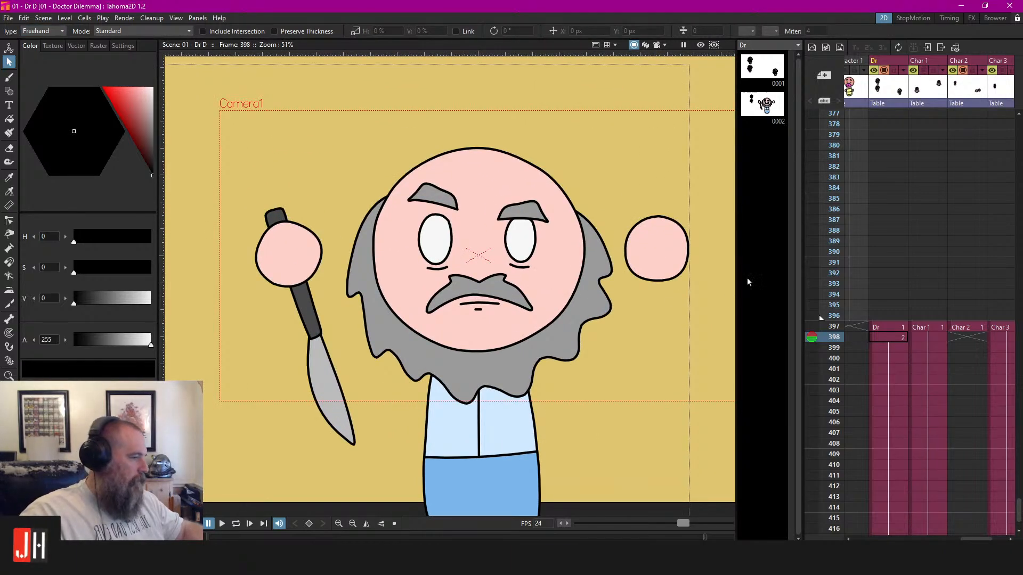
Add a new drawing at frame 399 of RG 1 as a duplicate of the plain tan background
left_click(881, 349)
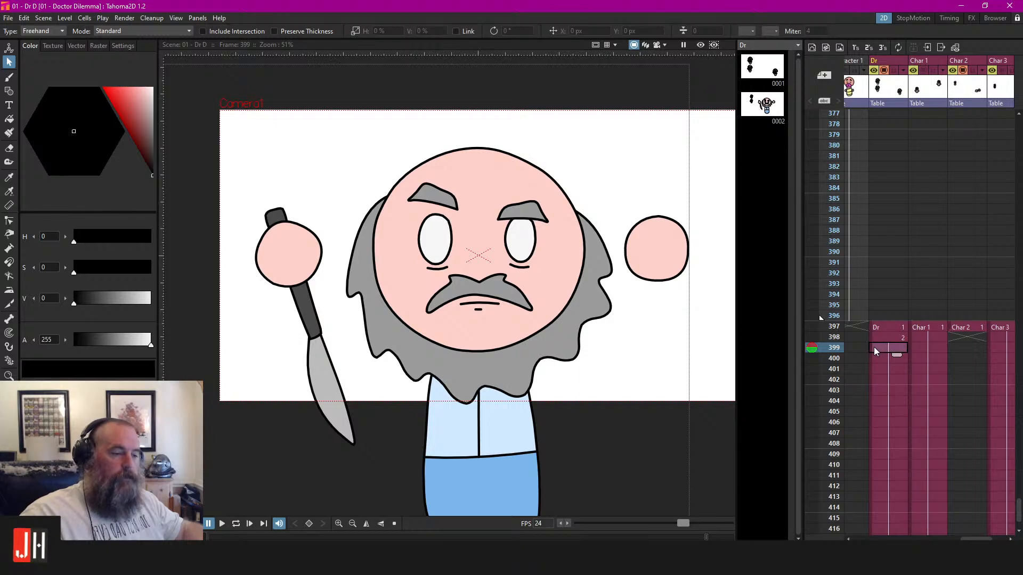
scroll(895, 426, "left", 5)
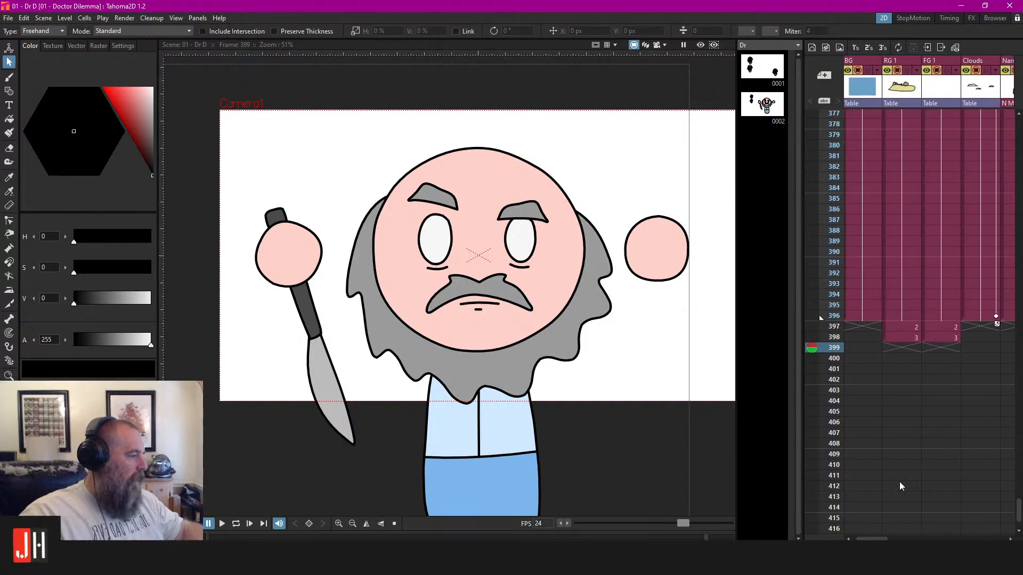
left_click(906, 349)
key("alt+d")
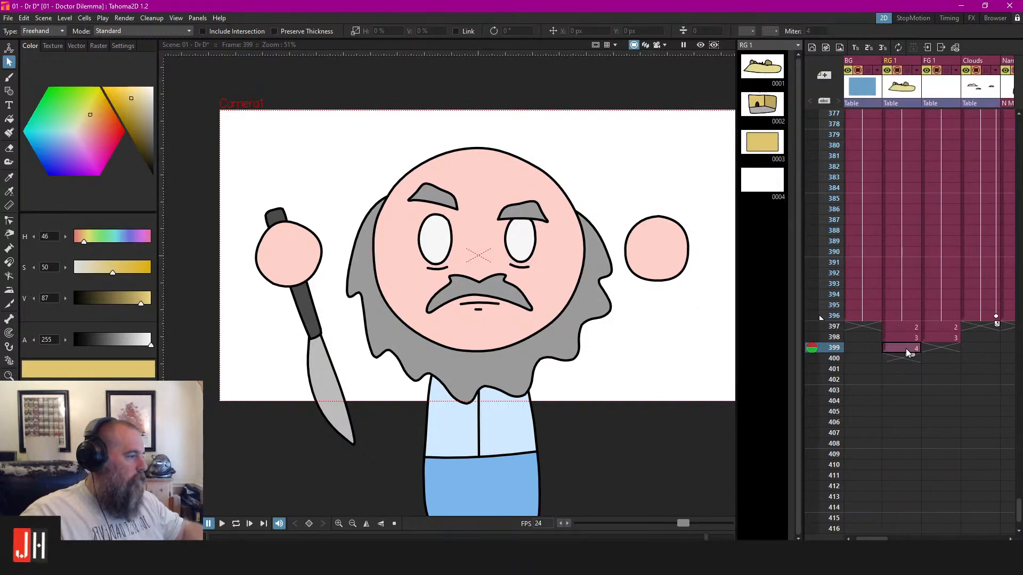
scroll(540, 276, "down", 2)
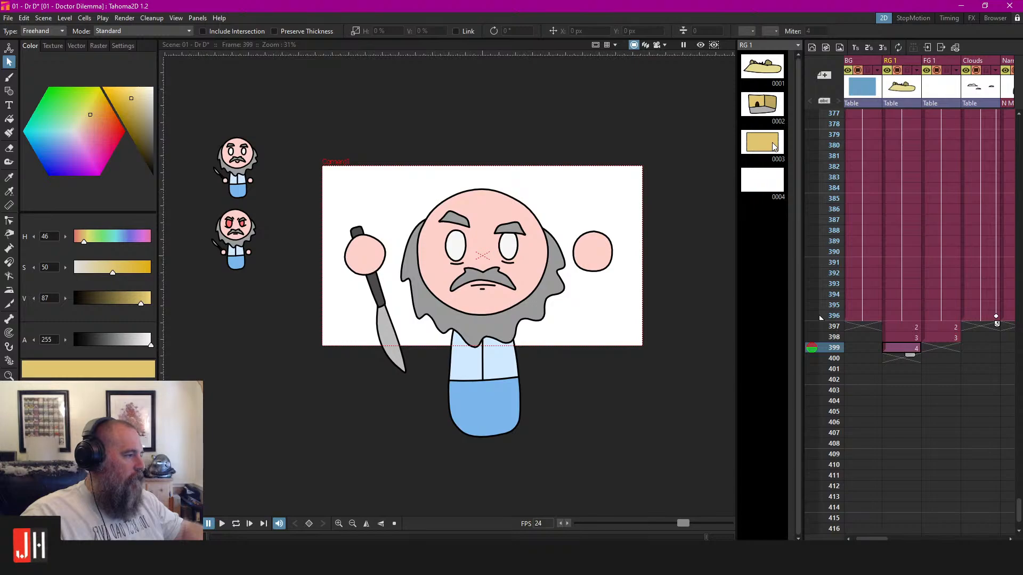
key("ctrl+z")
key("alt+d")
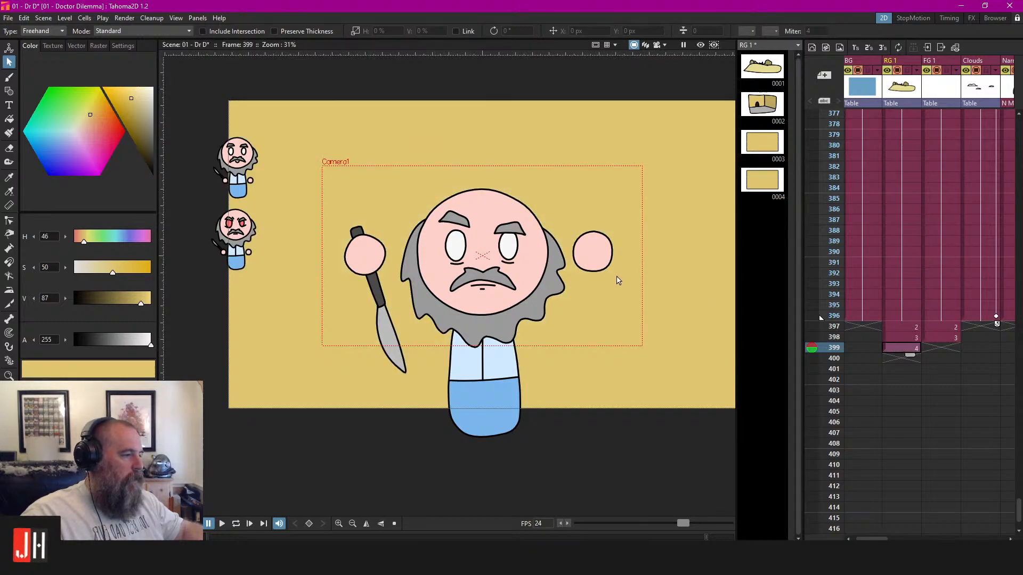
Delete the Dr column's cells from frame 399 to frame 420
left_click_drag(870, 539, 964, 522)
left_click(932, 353)
scroll(920, 430, "down", 10)
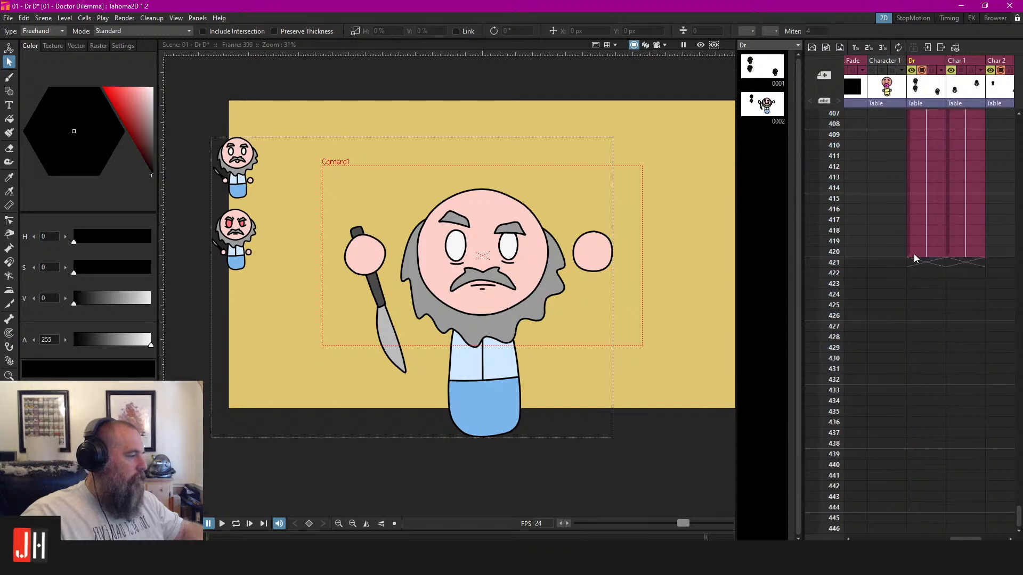
left_click(920, 248, "shift")
key("Delete")
scroll(922, 253, "up", 6)
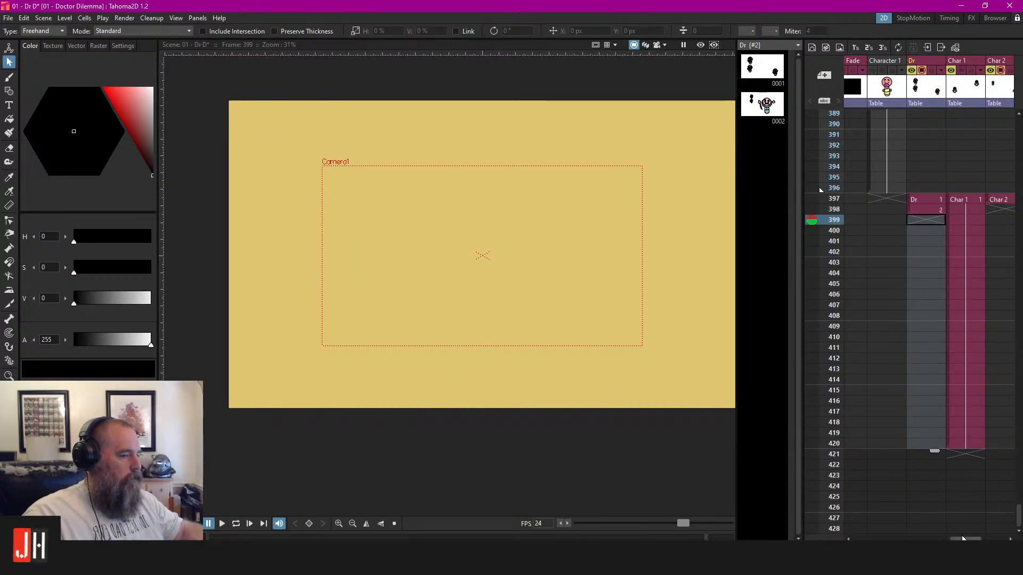
At frame 399 of RG 1, brush a large black rounded box outline with a narrow side face inside the camera frame
left_click_drag(967, 539, 861, 539)
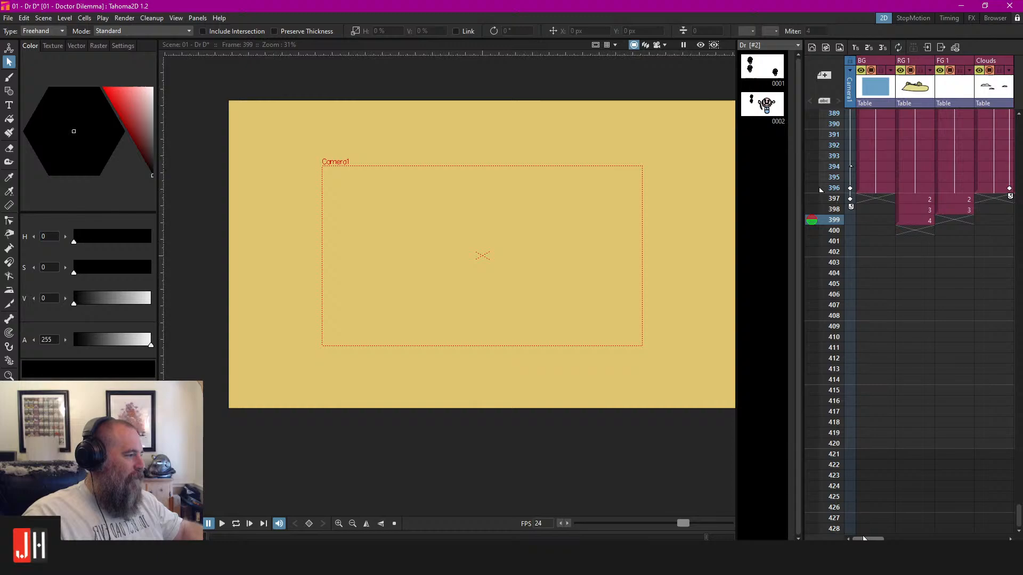
left_click(921, 221)
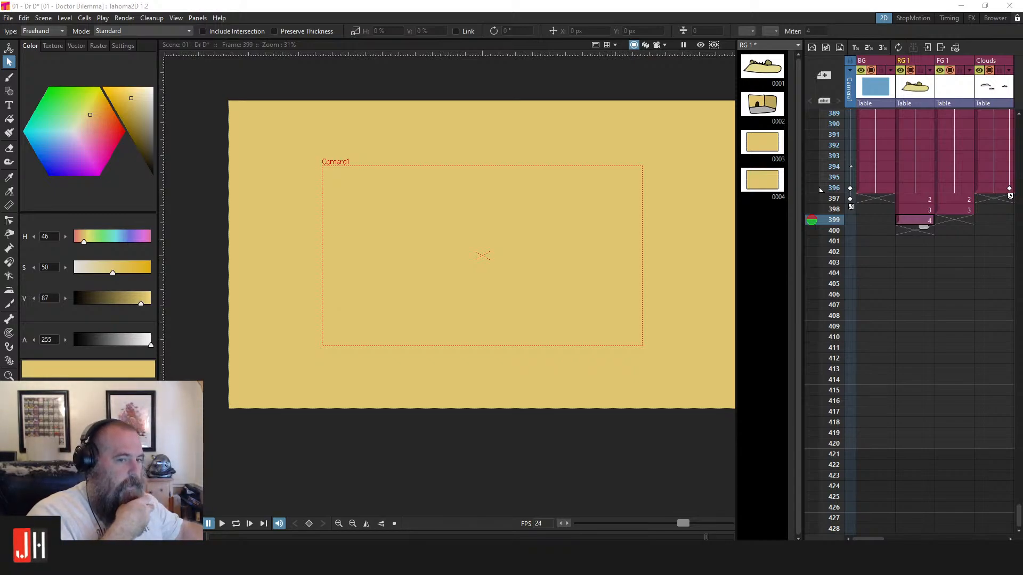
scroll(415, 203, "up", 2)
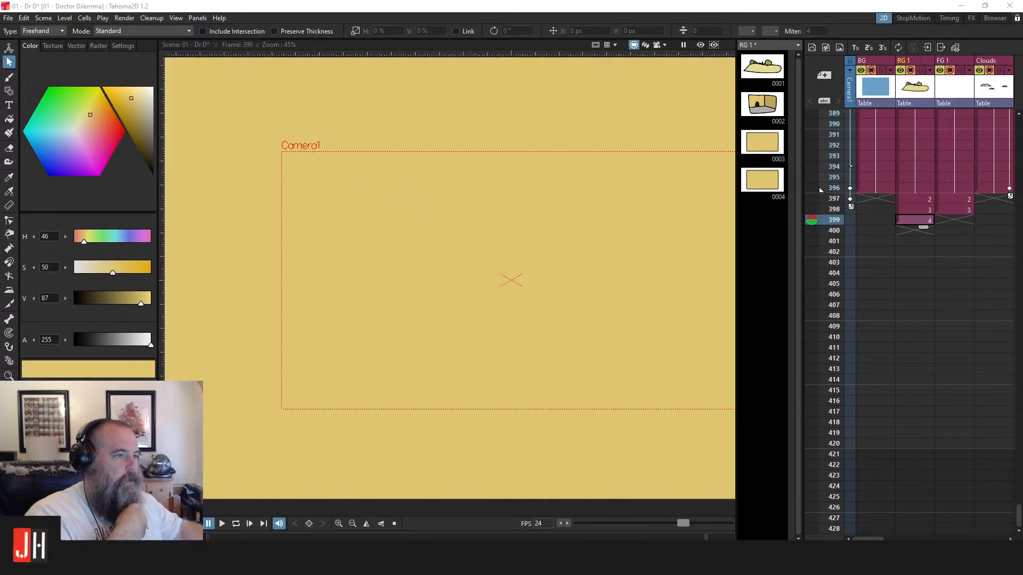
left_click(9, 78)
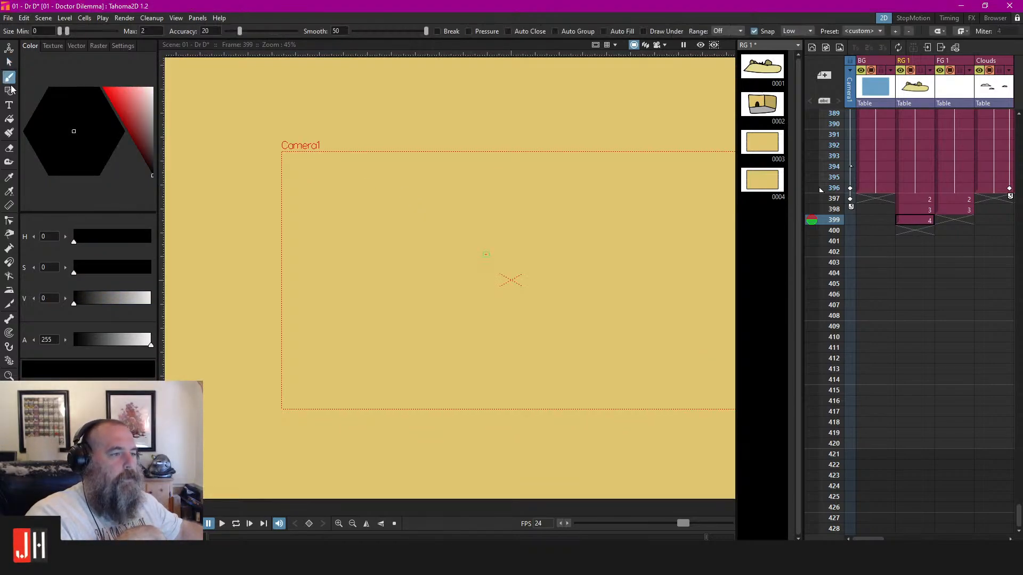
left_click_drag(515, 314, 450, 283)
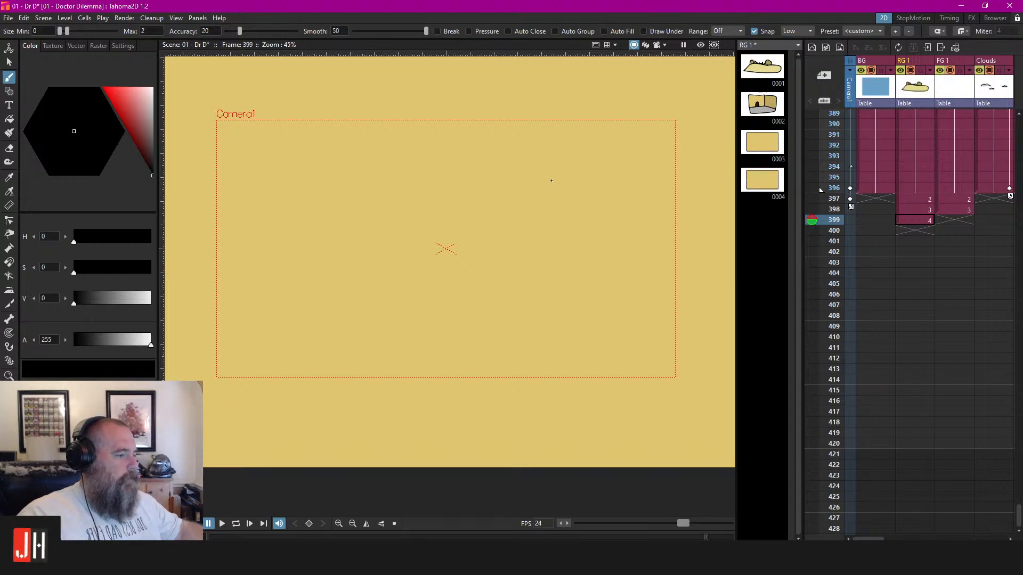
left_click_drag(546, 147, 537, 345)
key("ctrl+z")
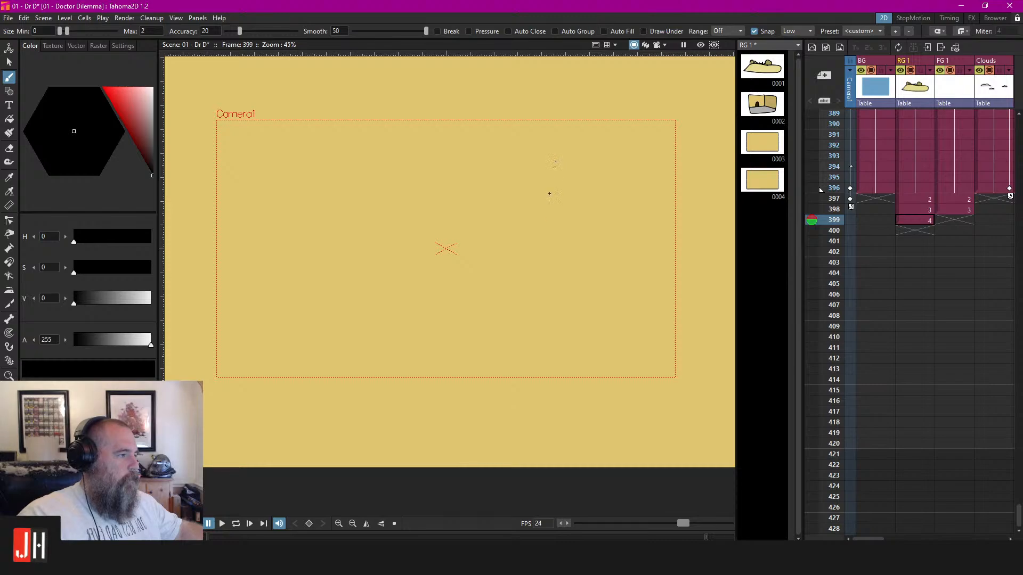
mouse_move(556, 161)
left_mouse_down()
mouse_move(541, 353)
mouse_move(584, 315)
mouse_move(589, 189)
mouse_move(584, 160)
mouse_move(560, 158)
left_mouse_up()
key("ctrl+z")
mouse_move(582, 212)
left_mouse_down()
mouse_move(569, 352)
mouse_move(554, 363)
mouse_move(545, 341)
mouse_move(558, 160)
mouse_move(337, 171)
mouse_move(327, 201)
mouse_move(331, 351)
mouse_move(541, 364)
left_mouse_up()
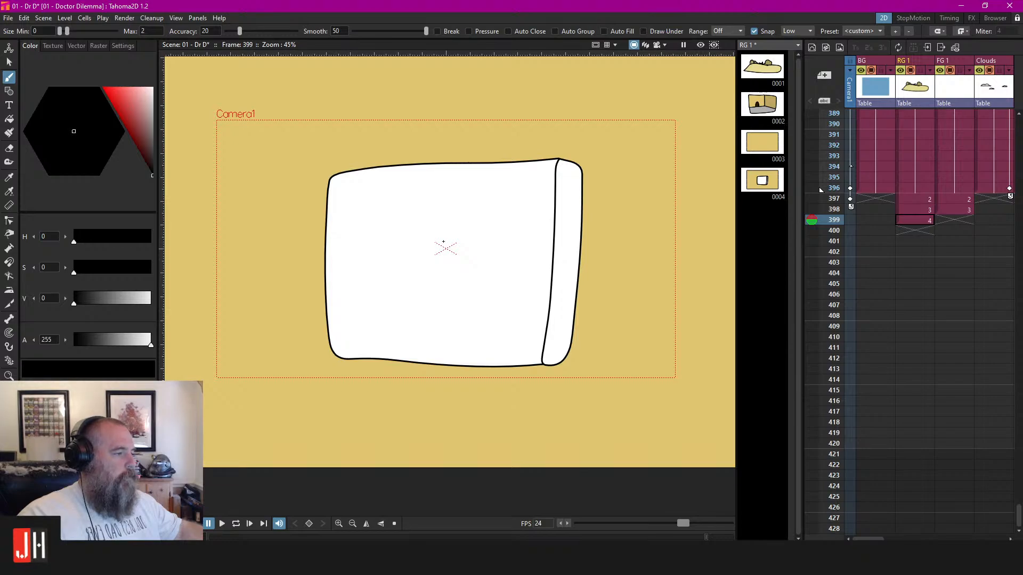
Brush a rounded black screen outline inside the front face of the box at frame 399
left_click_drag(347, 189, 348, 196)
mouse_move(347, 261)
left_mouse_down()
mouse_move(348, 331)
mouse_move(360, 335)
mouse_move(522, 340)
mouse_move(538, 335)
mouse_move(537, 314)
left_mouse_up()
key("ctrl+z")
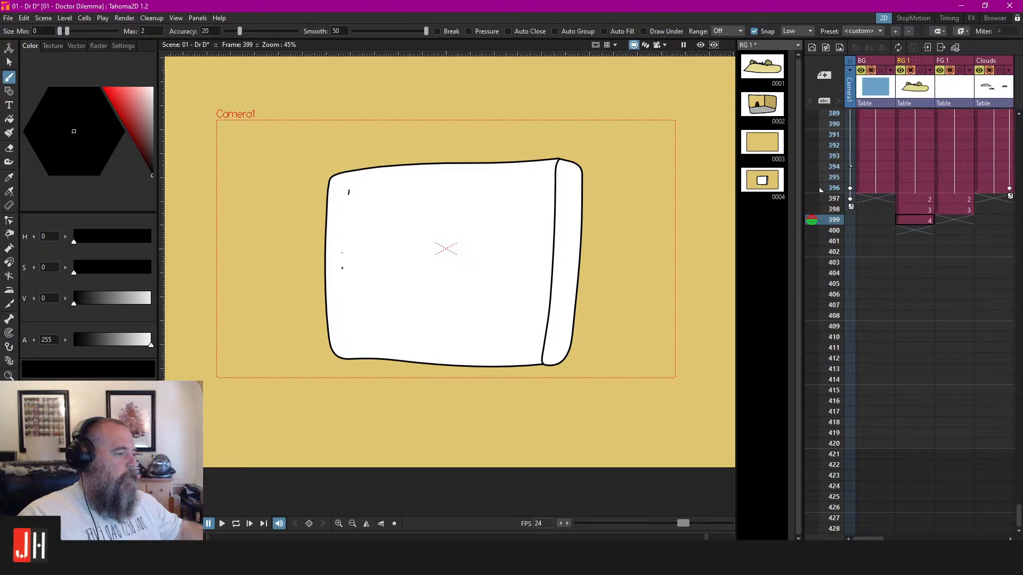
mouse_move(342, 268)
left_mouse_down()
mouse_move(348, 336)
mouse_move(505, 347)
mouse_move(528, 318)
mouse_move(532, 182)
mouse_move(436, 175)
mouse_move(349, 188)
mouse_move(345, 323)
mouse_move(493, 350)
mouse_move(520, 303)
mouse_move(520, 201)
mouse_move(488, 182)
mouse_move(388, 178)
mouse_move(347, 190)
left_mouse_up()
key("ctrl+z")
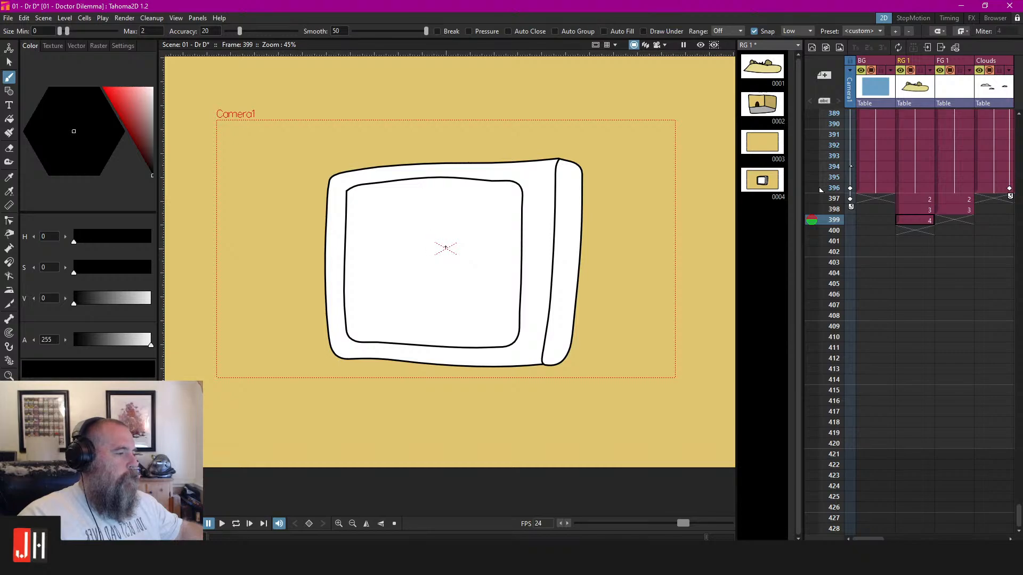
scroll(577, 207, "up", 2)
left_click_drag(579, 204, 523, 225)
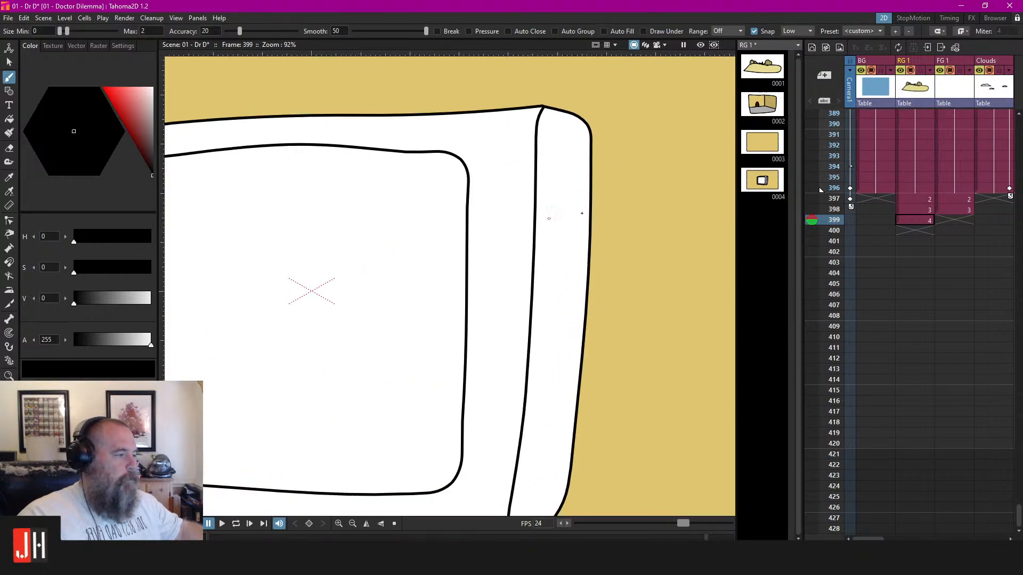
left_click_drag(476, 263, 602, 227)
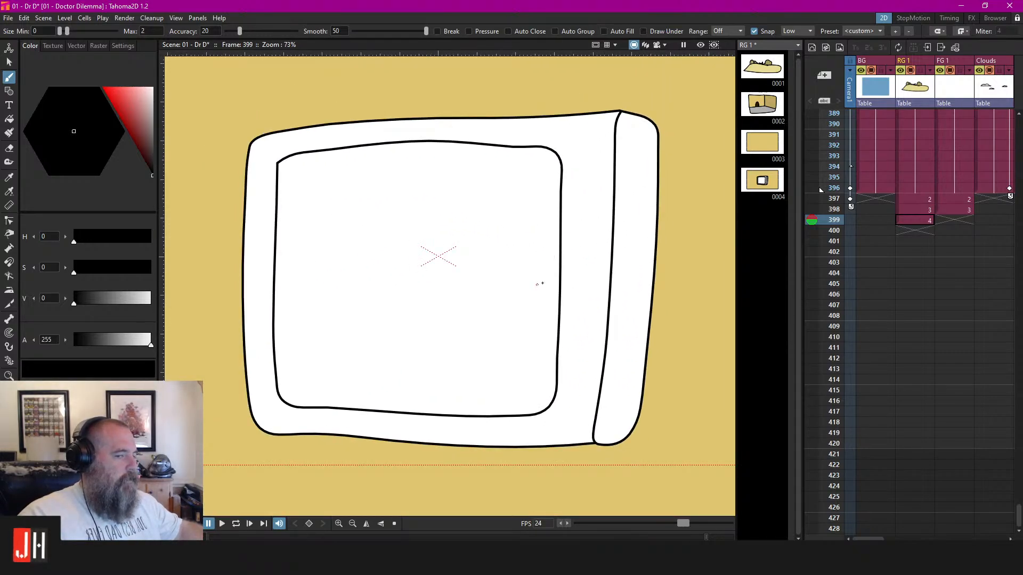
Brush a wavy heartbeat line with several peaks across the middle of the monitor screen
scroll(399, 240, "up", 2)
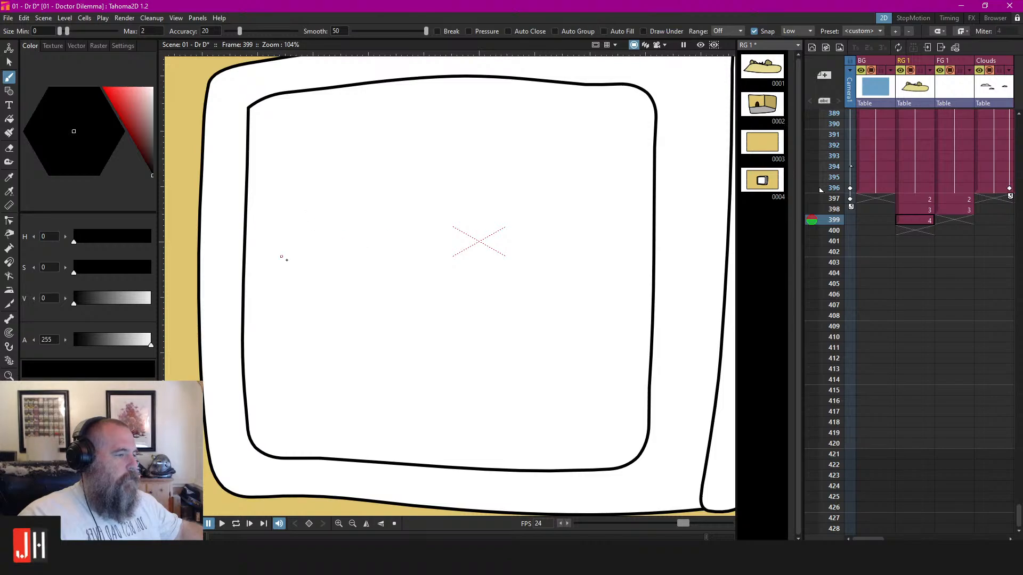
mouse_move(255, 302)
left_mouse_down()
mouse_move(291, 301)
mouse_move(334, 273)
mouse_move(366, 341)
mouse_move(382, 290)
mouse_move(400, 314)
mouse_move(451, 269)
mouse_move(471, 306)
mouse_move(551, 305)
mouse_move(570, 295)
mouse_move(577, 268)
mouse_move(590, 314)
mouse_move(613, 297)
left_mouse_up()
scroll(527, 320, "down", 4)
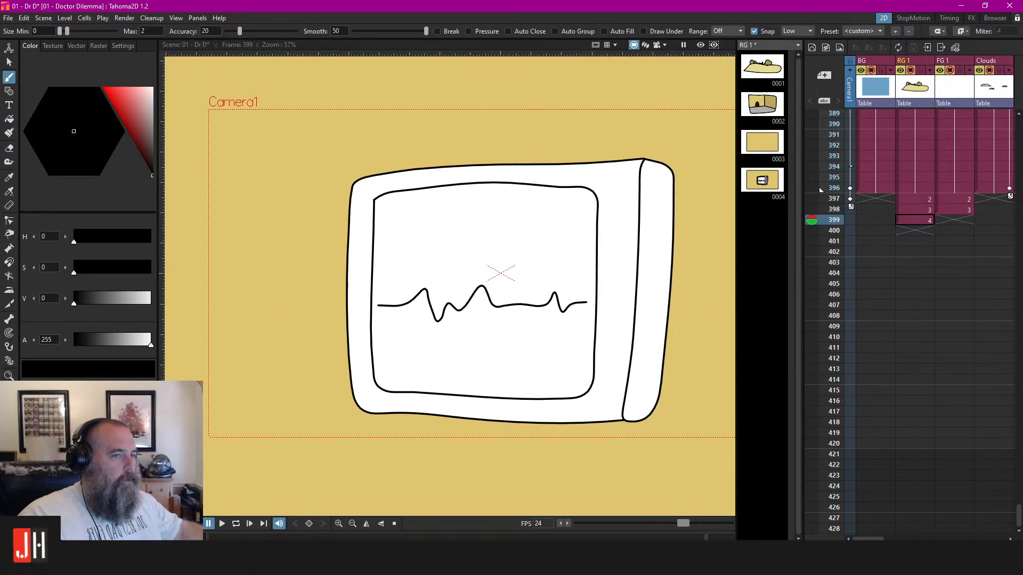
Handwrite the number 40 with the brush in the upper-right corner of the monitor screen
scroll(531, 240, "up", 1)
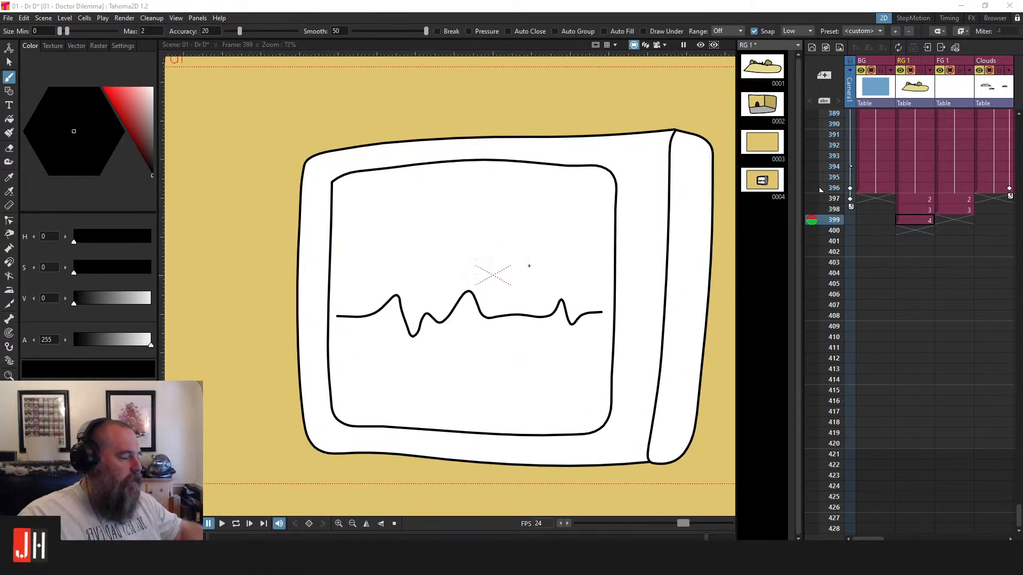
scroll(573, 176, "up", 3)
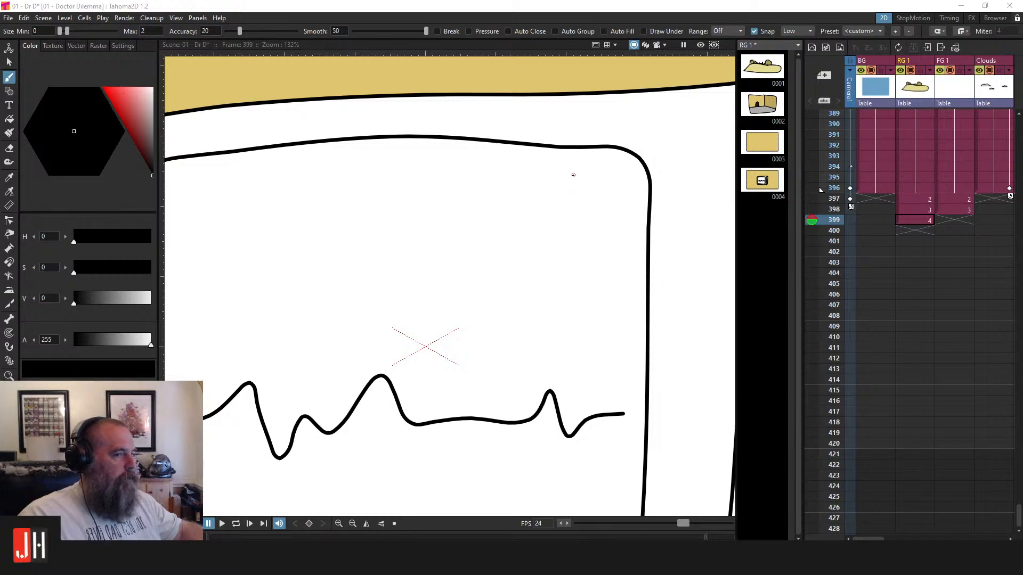
mouse_move(568, 173)
left_mouse_down()
mouse_move(587, 195)
mouse_move(583, 222)
left_mouse_up()
key("ctrl+z")
key("ctrl+z")
mouse_move(566, 171)
left_mouse_down()
mouse_move(560, 203)
mouse_move(594, 202)
mouse_move(590, 224)
left_mouse_up()
left_click_drag(619, 178, 618, 181)
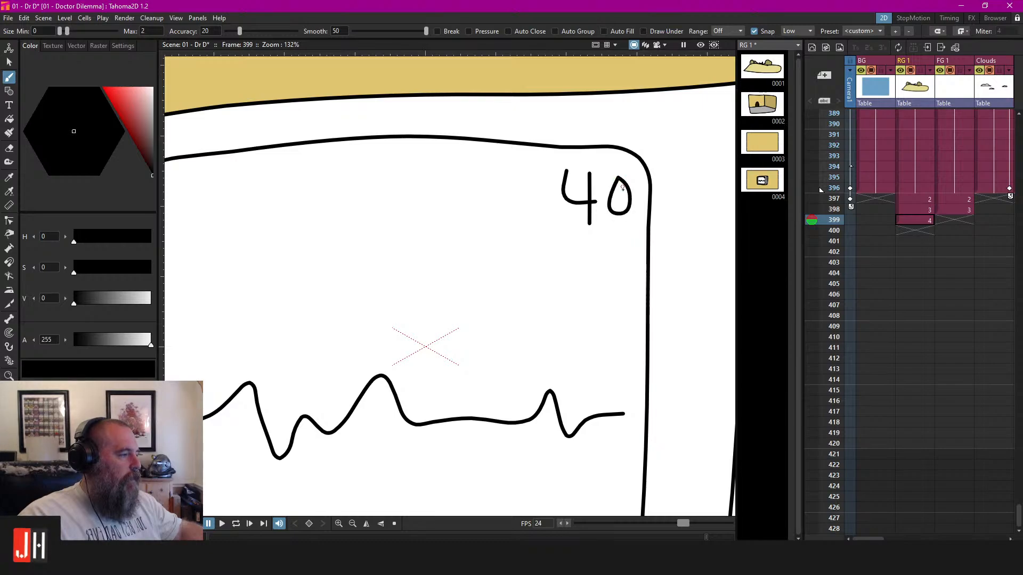
scroll(565, 252, "down", 7)
scroll(565, 252, "up", 2)
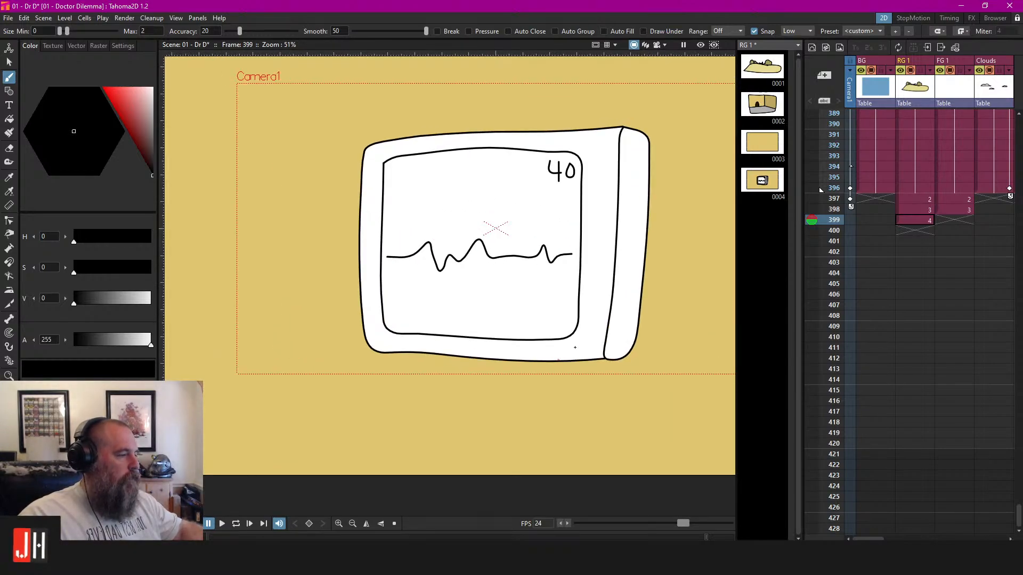
left_click_drag(575, 348, 548, 362)
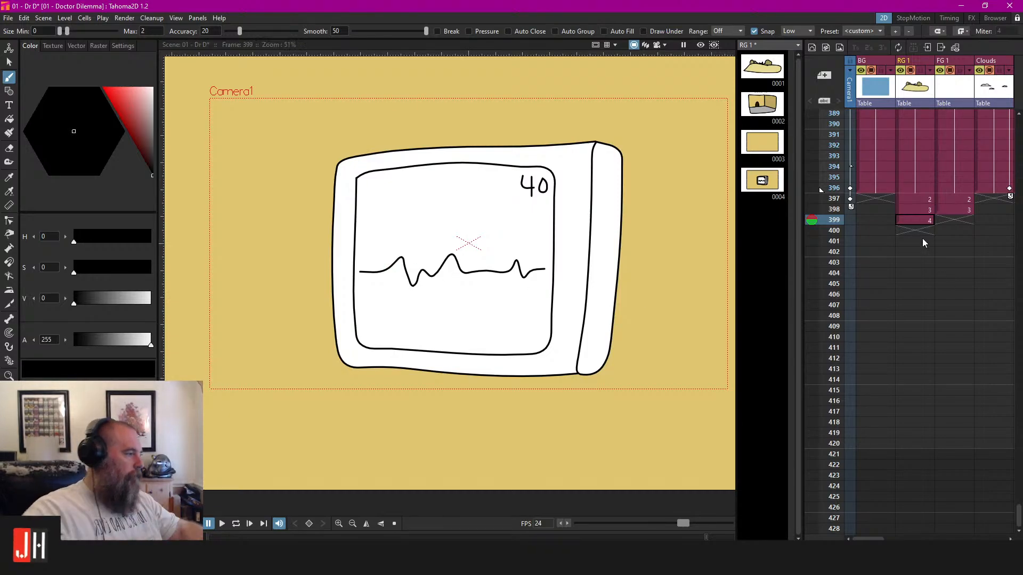
Compare RG 1's shots from frame 397 onward and expose drawing 3, the plain tan background, at frame 400
left_click(917, 199)
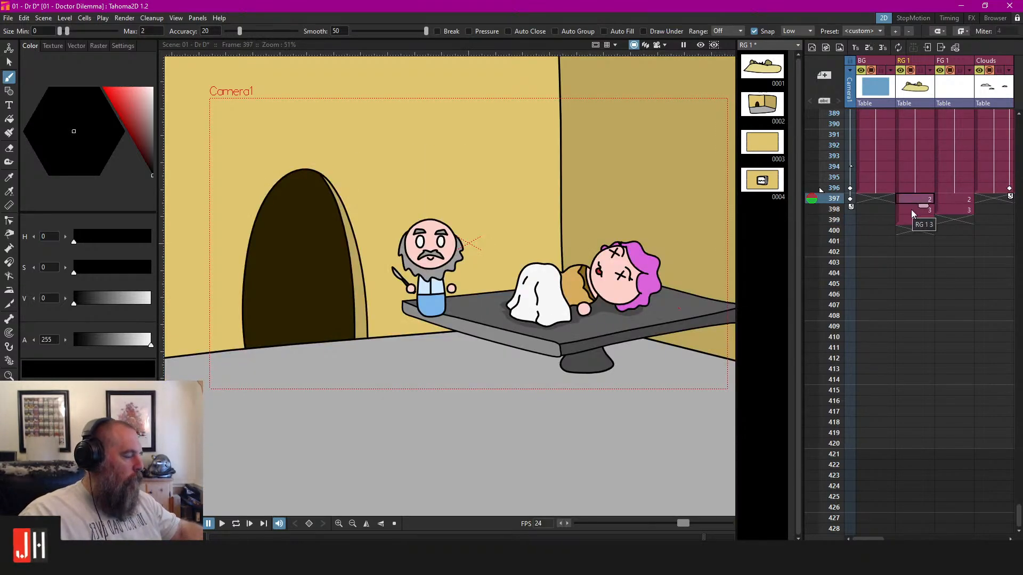
left_click(912, 211)
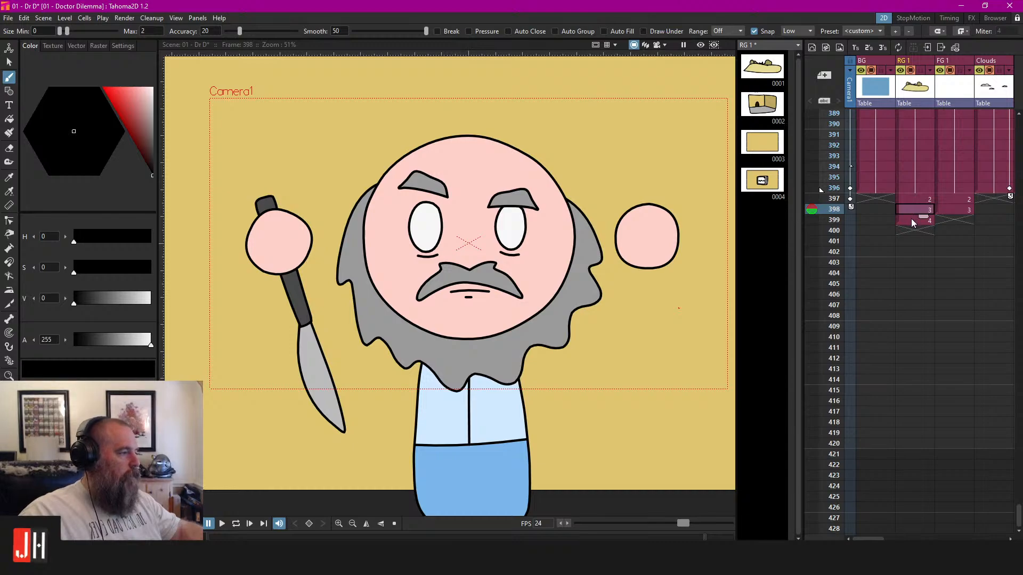
left_click(912, 223)
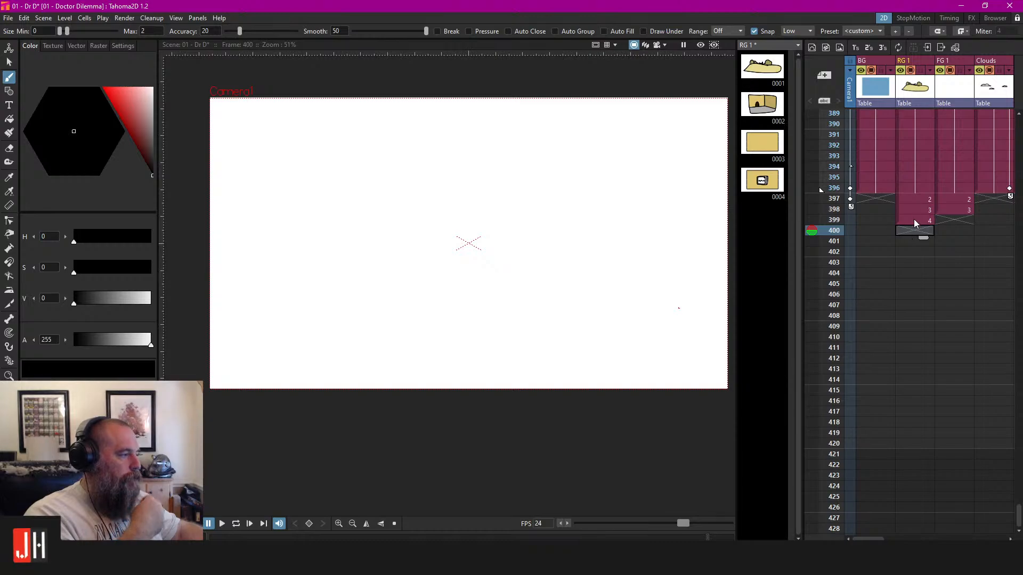
left_click(915, 211)
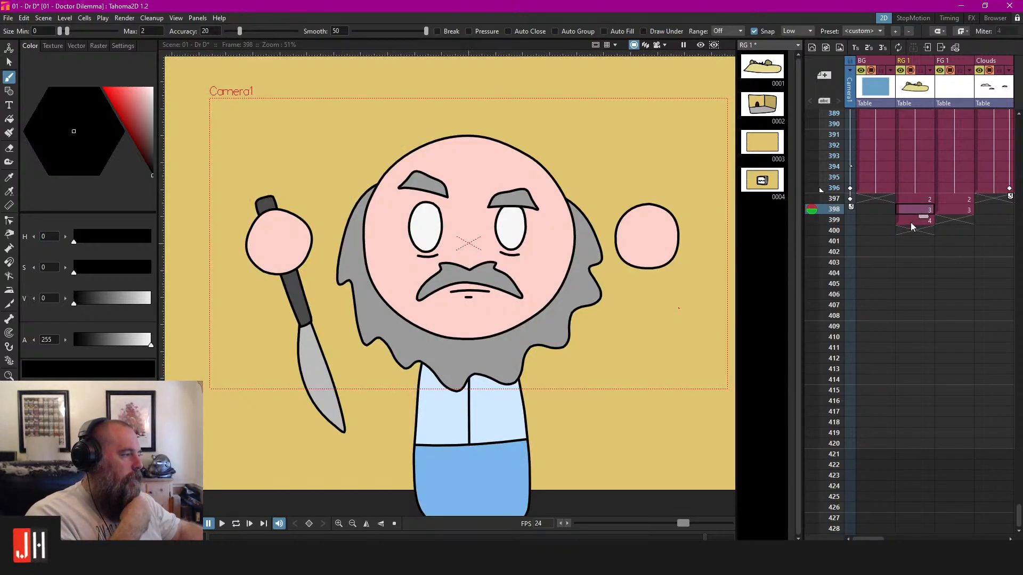
left_click(912, 232)
left_click(916, 209)
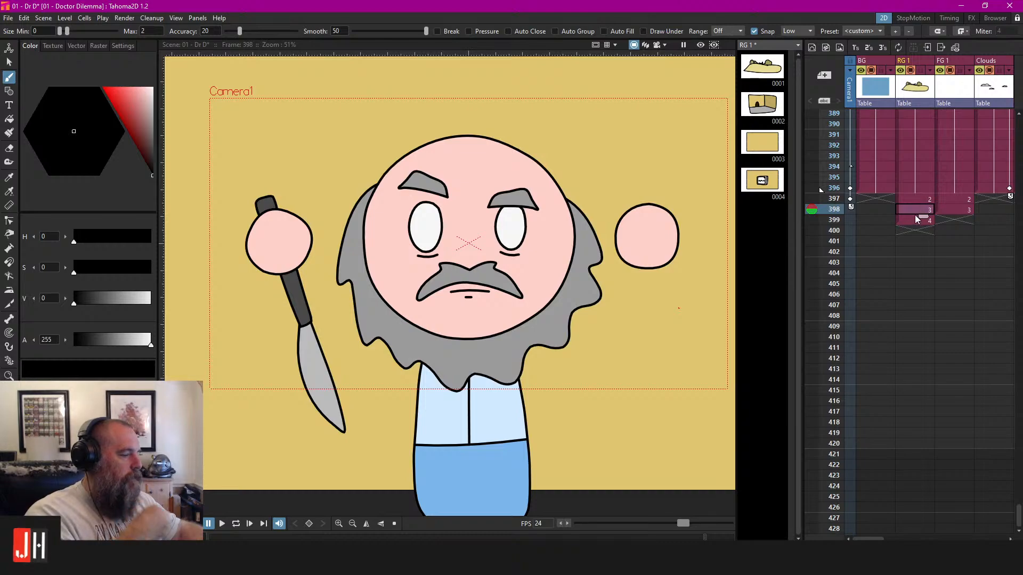
left_click(909, 231)
type("3")
key("Return")
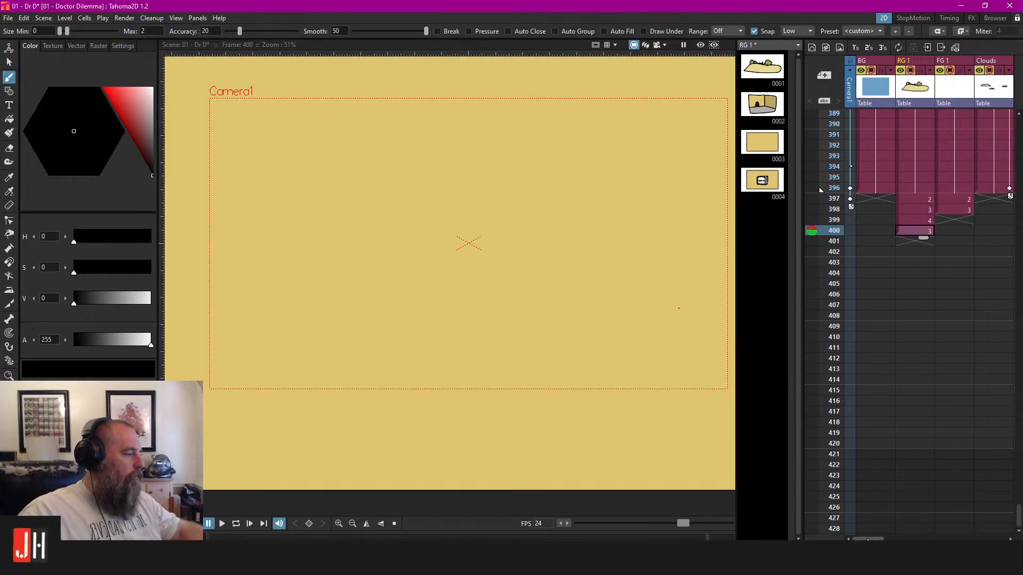
Copy the close-up doctor cell of the Dr column from frame 398 to frame 400
left_click_drag(868, 539, 978, 497)
left_click(887, 210)
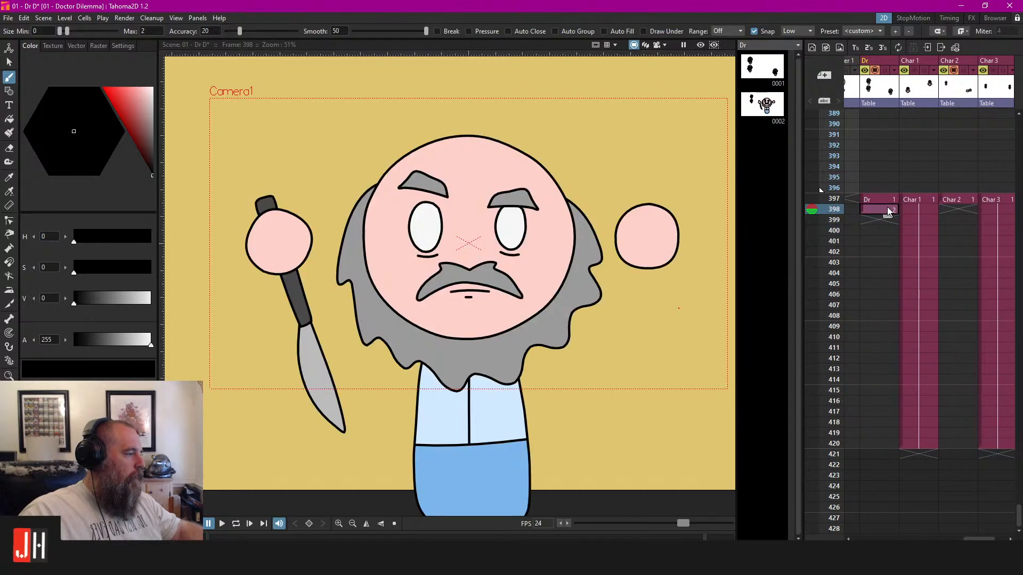
key("ctrl+c")
left_click(878, 229)
key("ctrl+v")
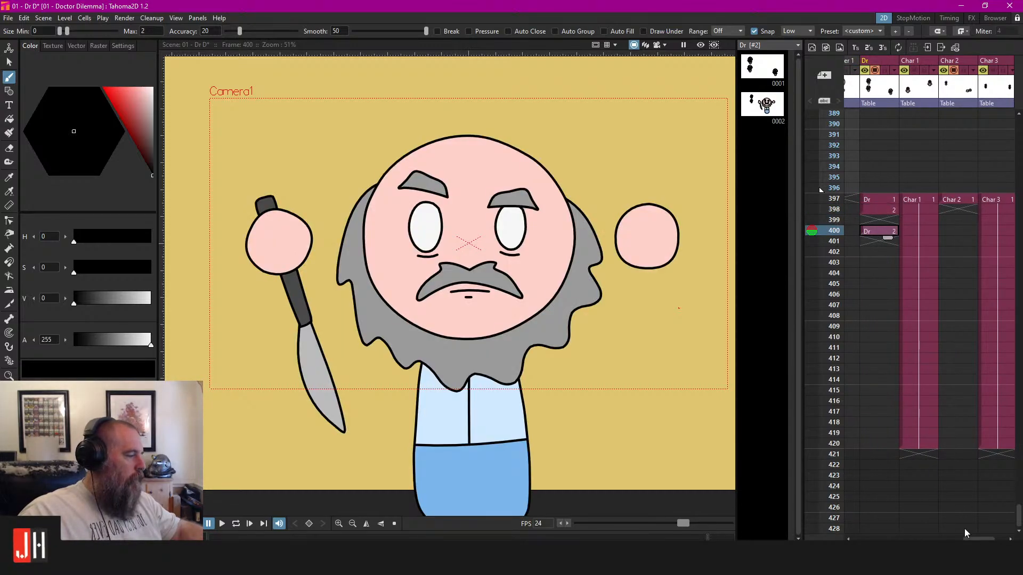
Review RG 1's frames 397 to 400 and copy the monitor drawing from frame 399 to frame 401
left_click_drag(971, 539, 852, 527)
left_click(921, 197)
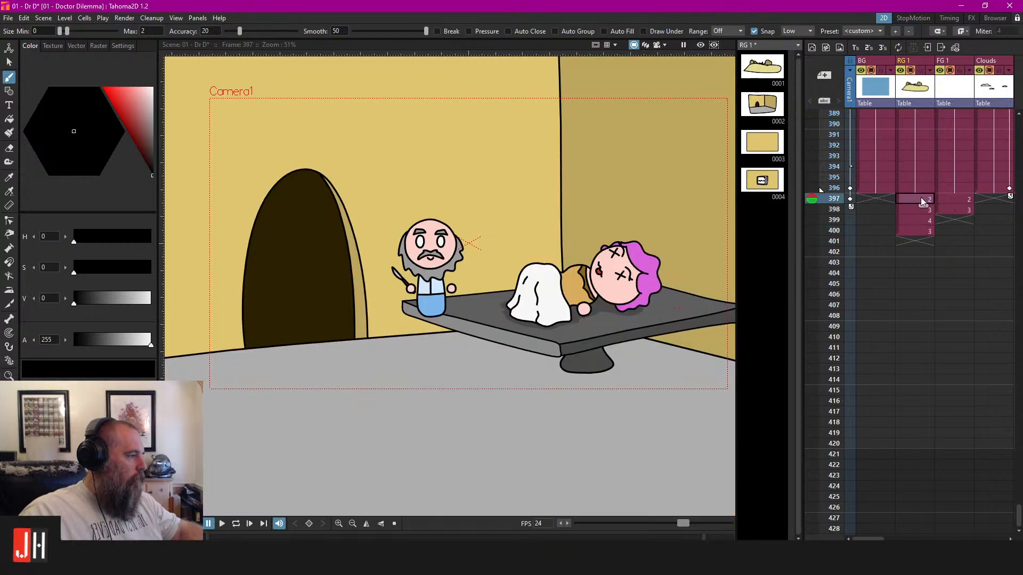
left_click(910, 208)
left_click(909, 217)
left_click(909, 230)
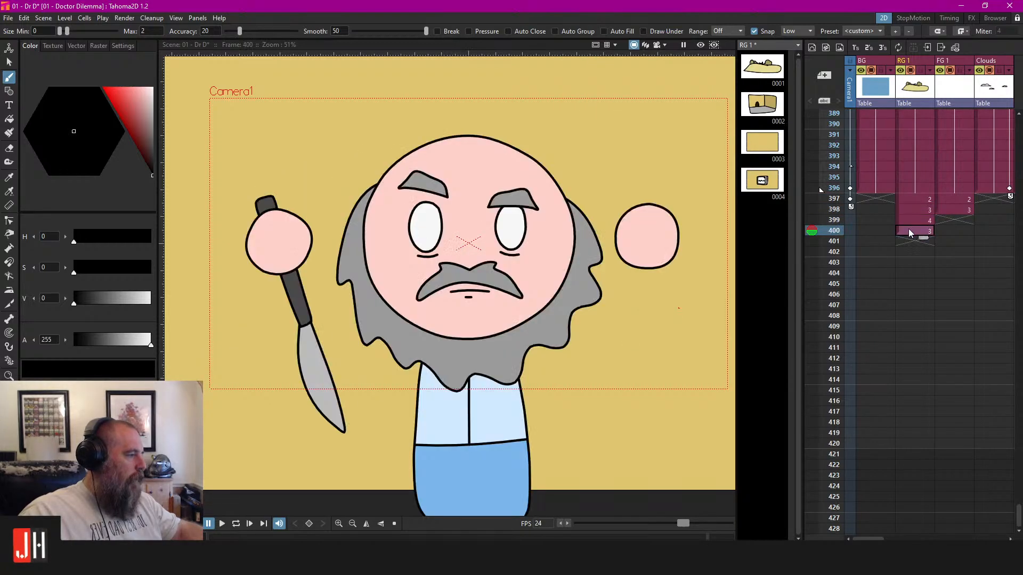
left_click(919, 219)
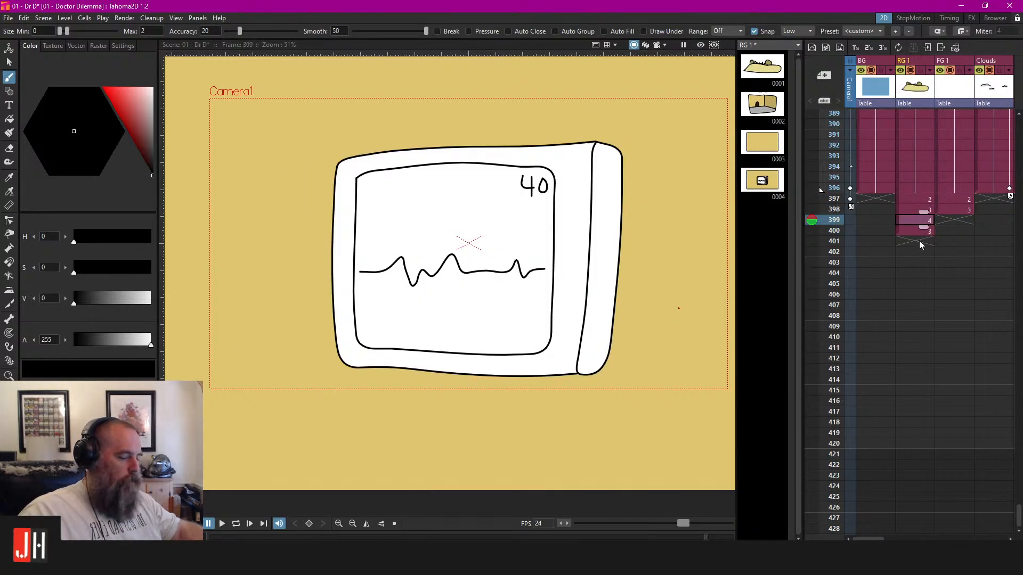
left_click(911, 244)
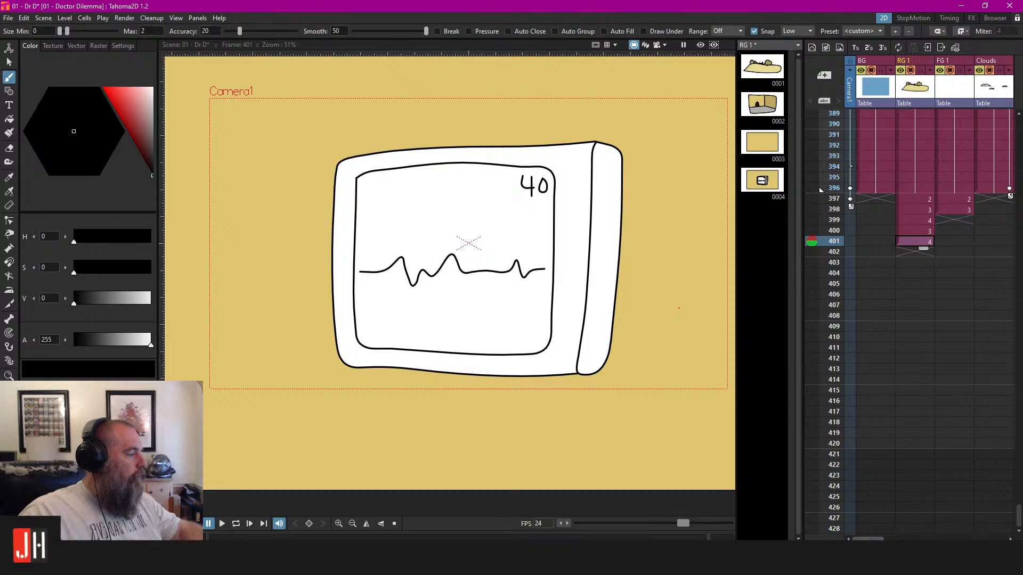
Copy the close-up doctor cell of the Dr column from frame 400 to frame 402
left_click_drag(868, 539, 984, 525)
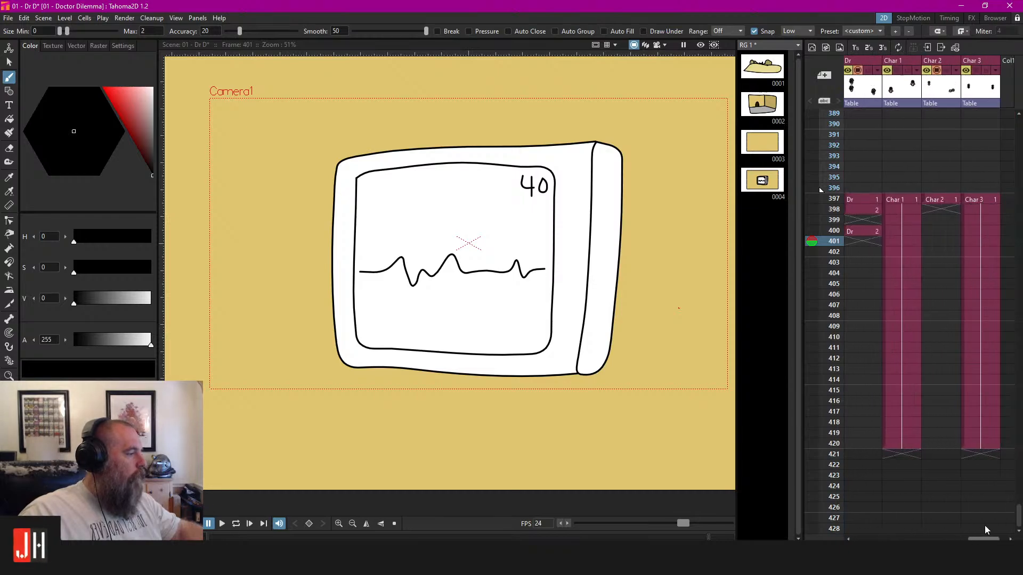
left_click(869, 231)
left_click(866, 250)
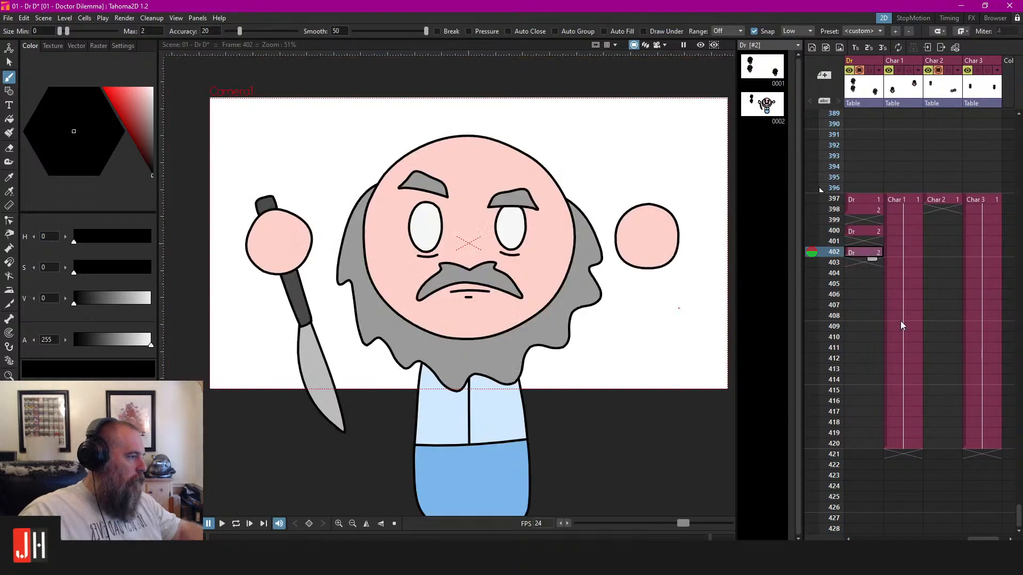
Copy the plain tan background cell of RG 1 from frame 400 to frame 402
left_click_drag(982, 538, 868, 537)
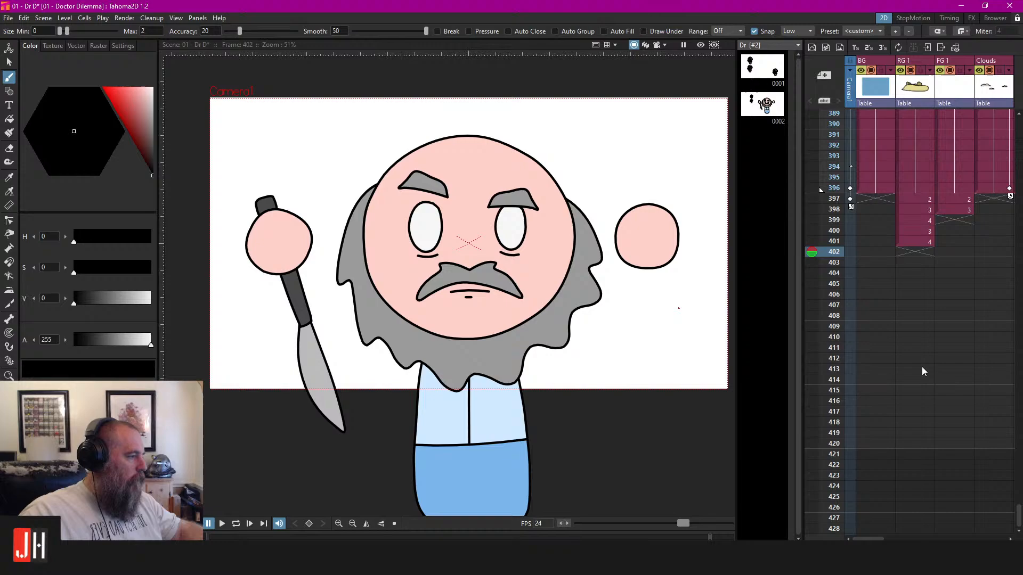
left_click(923, 231)
left_click(918, 254)
key("ctrl+v")
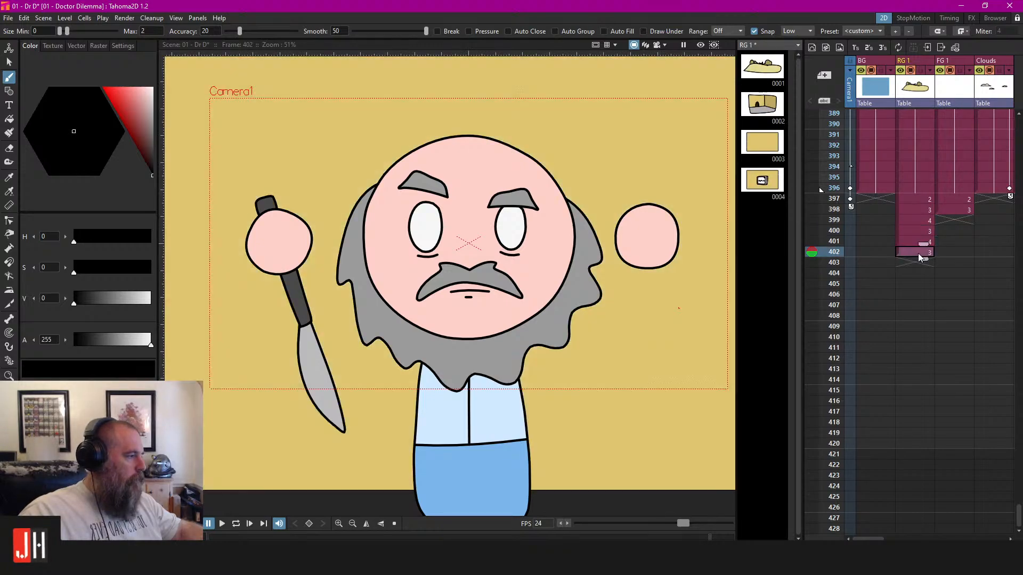
Check the alternating doctor and monitor shots from frame 397 to frame 402, and save the scene
left_click(915, 201)
left_click(910, 209)
left_click(911, 222)
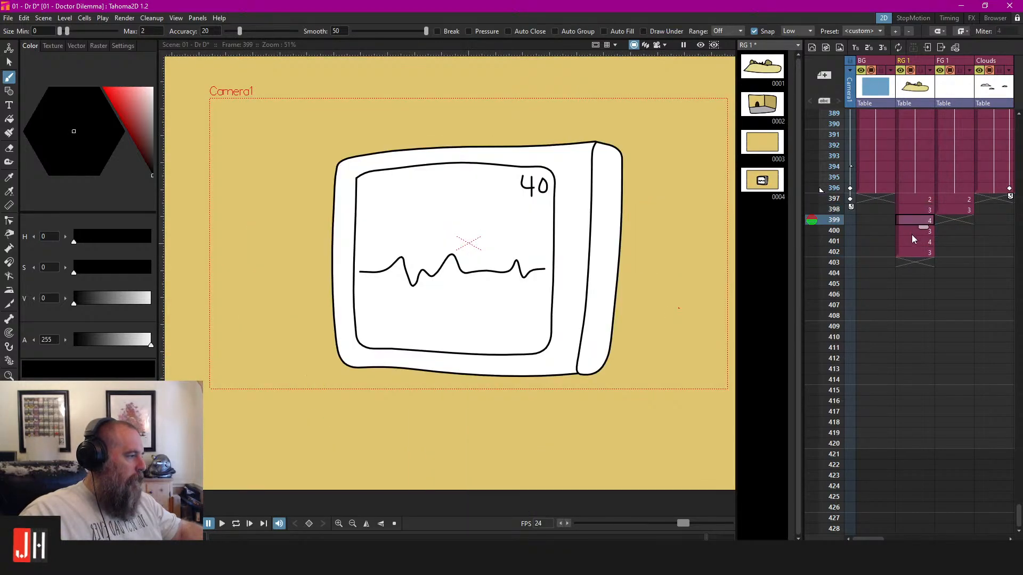
left_click(912, 234)
left_click(910, 250)
left_click(910, 242)
left_click(911, 252)
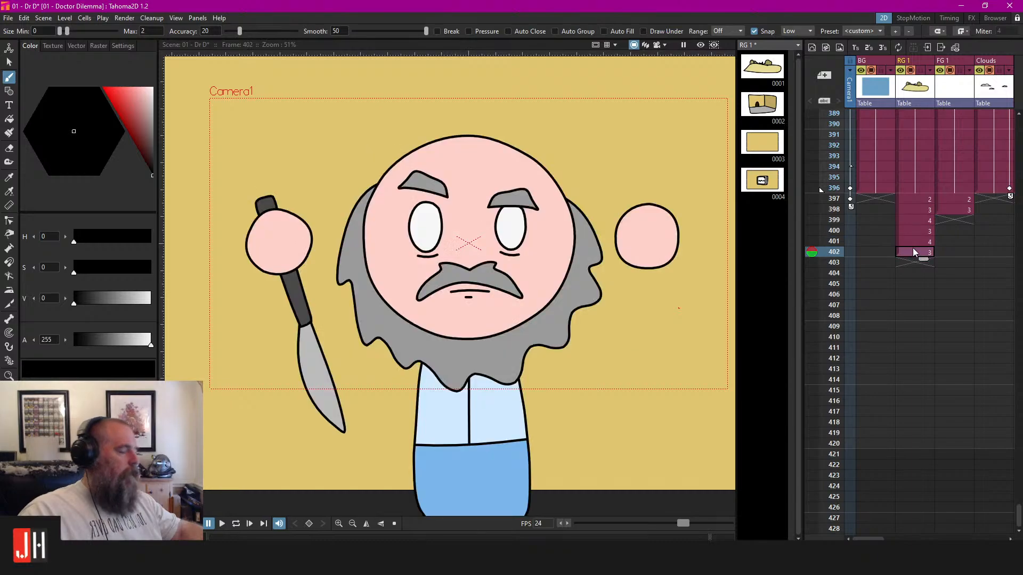
key("ctrl+s")
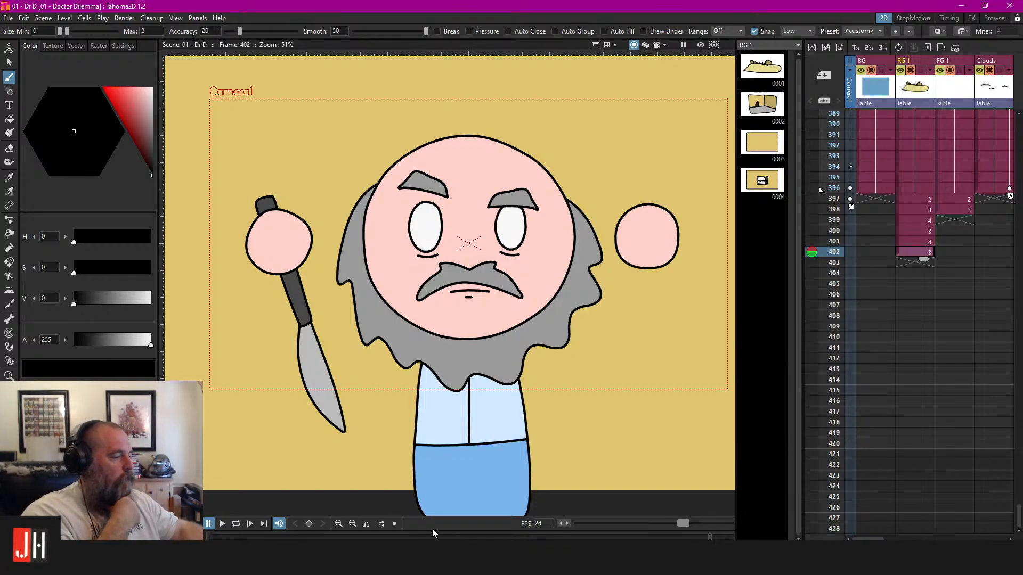
Switch to RC Episodes.txt in Notepad to read the episode's shot list, and return to the close-up in Tahoma2D
key("alt+Tab")
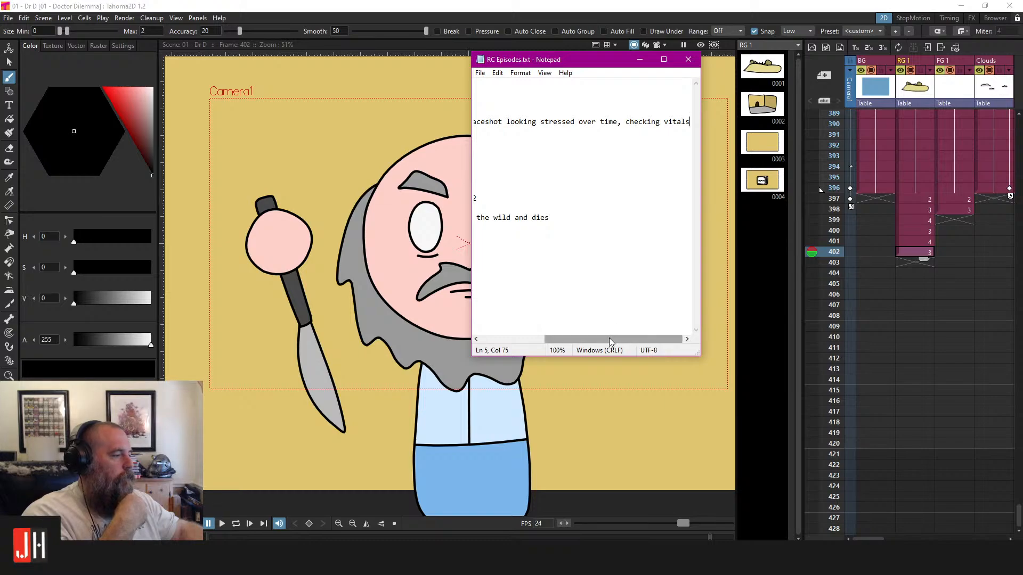
left_click_drag(611, 341, 545, 341)
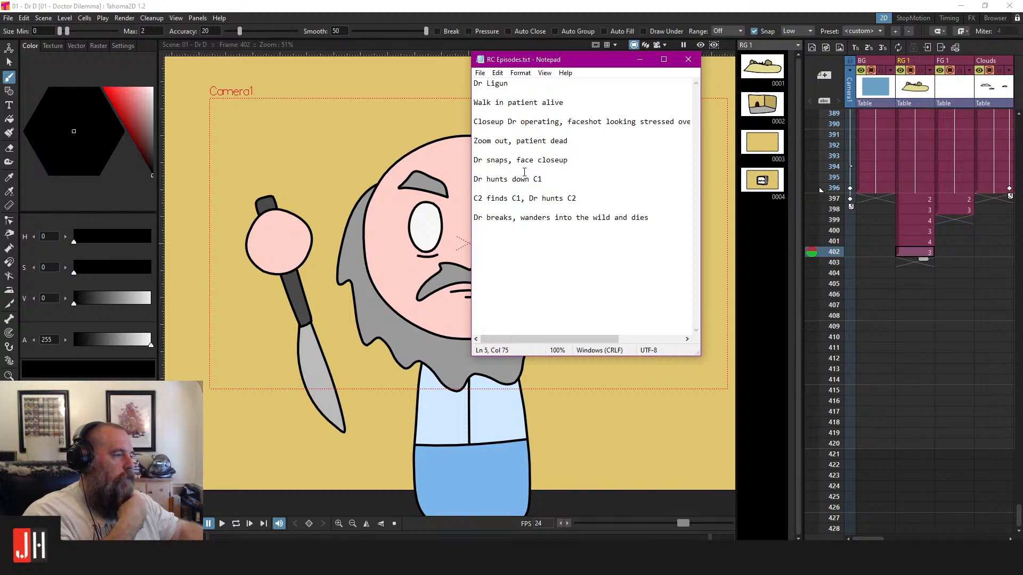
left_click(567, 6)
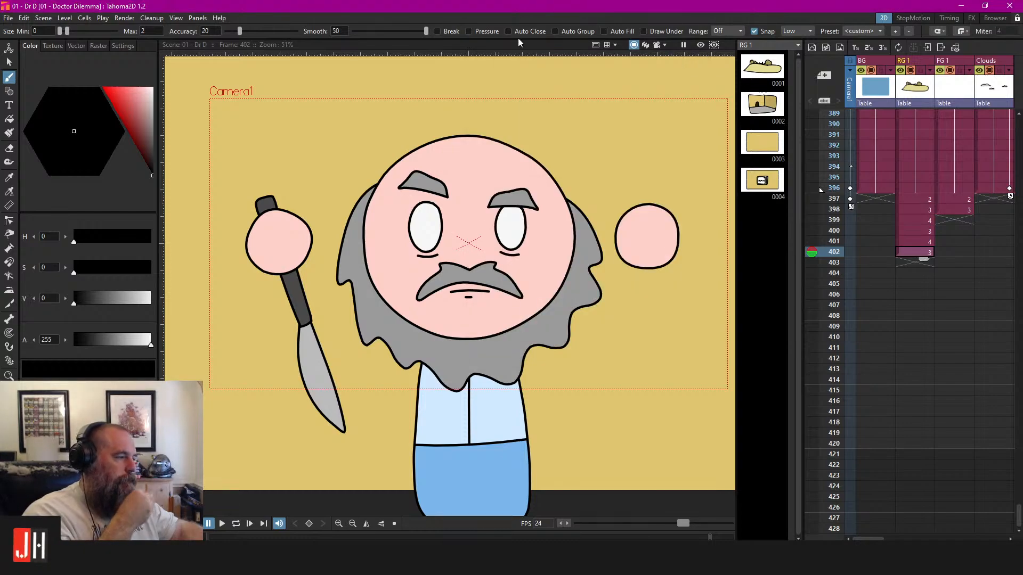
scroll(569, 166, "down", 3)
scroll(569, 166, "up", 1)
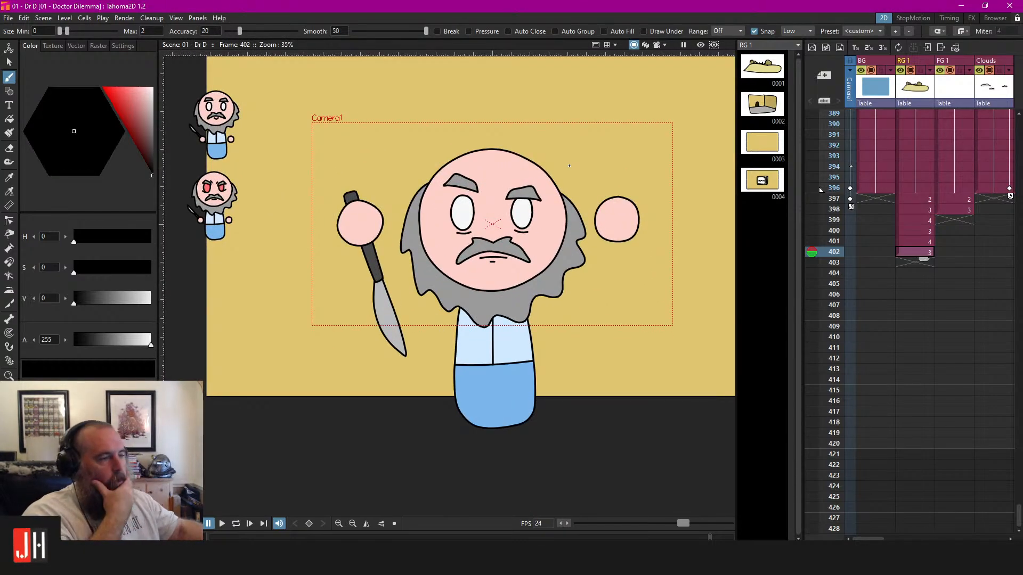